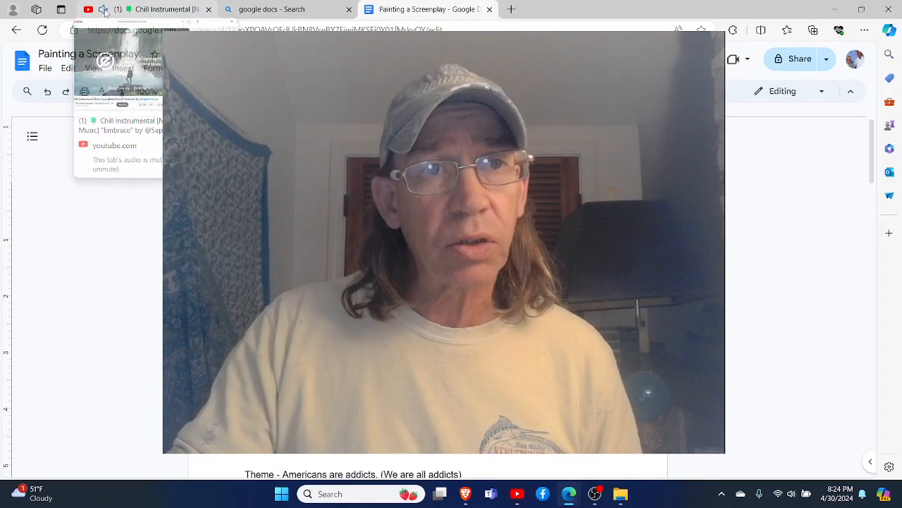
{"action": "left_click", "coordinate": [151, 8]}
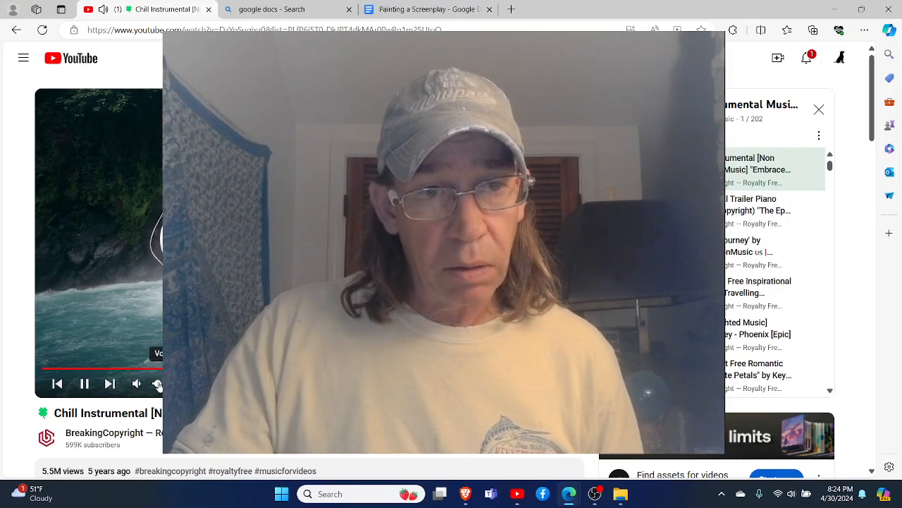
{"action": "left_click", "coordinate": [402, 8]}
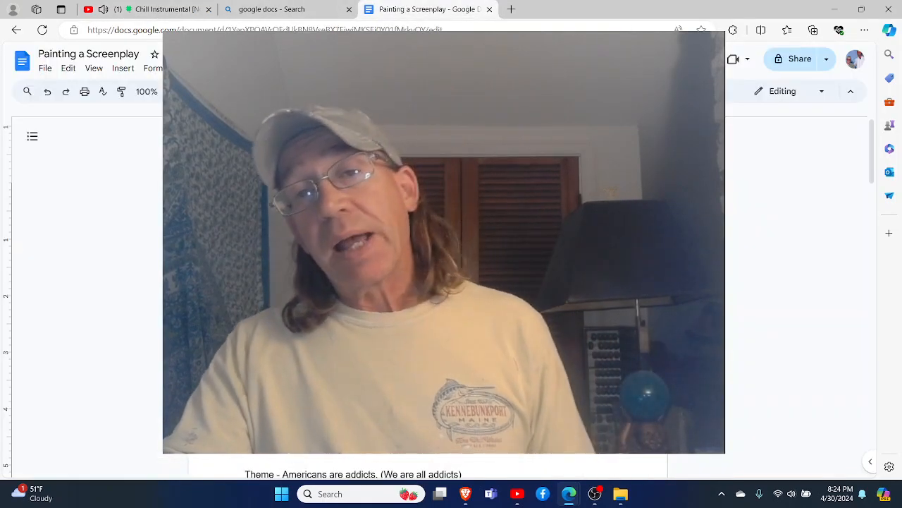
{"action": "scroll", "coordinate": [444, 296], "scroll_direction": "down", "scroll_amount": 1}
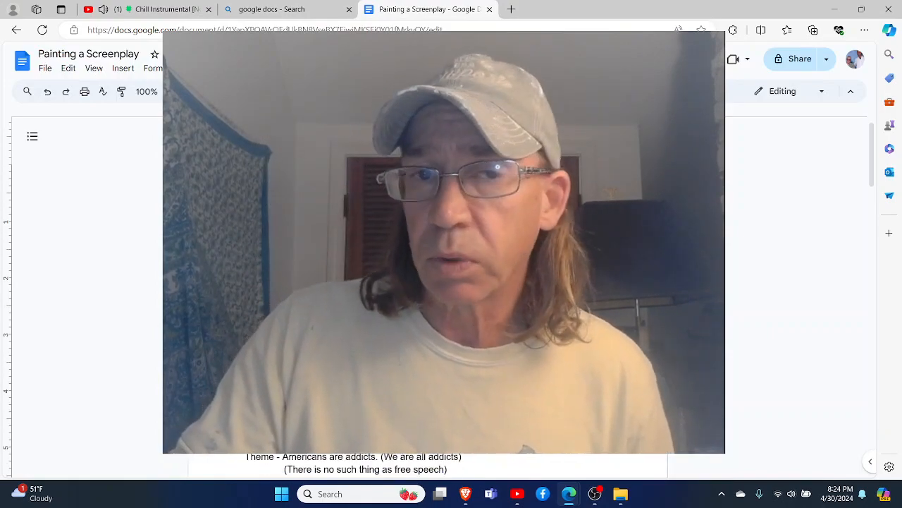
{"action": "scroll", "coordinate": [444, 296], "scroll_direction": "up", "scroll_amount": 1}
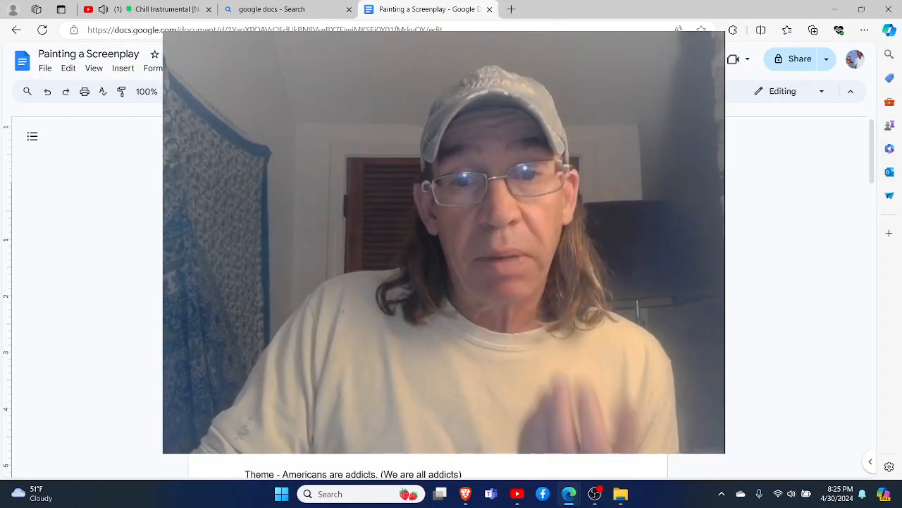
- Switch to OBS, shrink the webcam overlay and place it against the canvas's left edge, and return to the screenplay document
{"action": "left_click", "coordinate": [594, 499]}
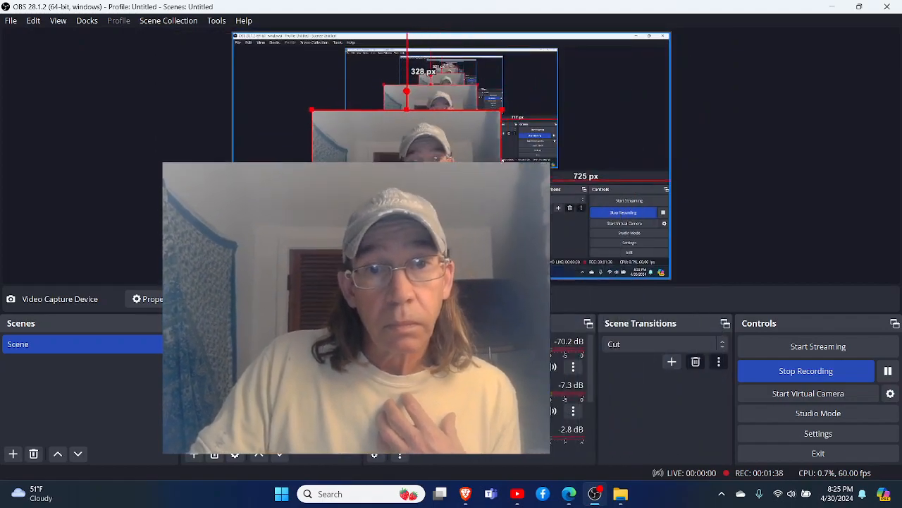
{"action": "left_click_drag", "start_coordinate": [401, 210], "coordinate": [323, 181]}
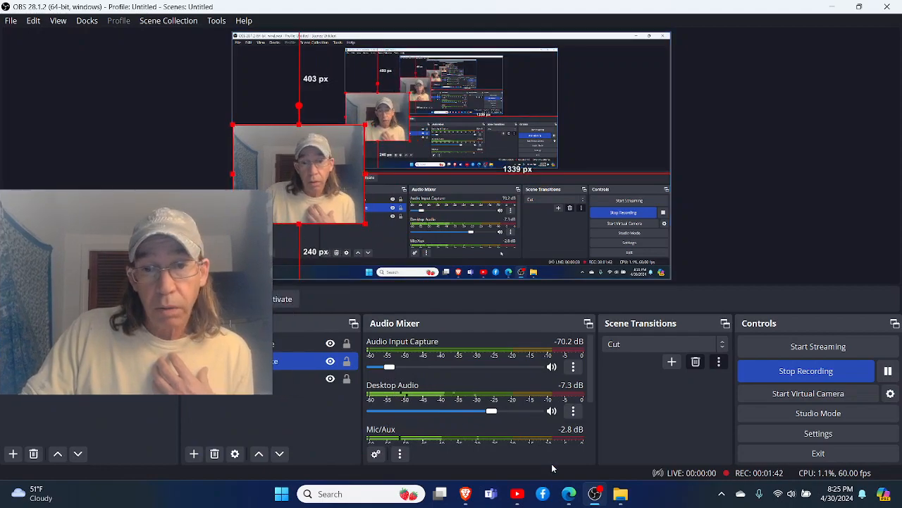
{"action": "mouse_move", "coordinate": [597, 492]}
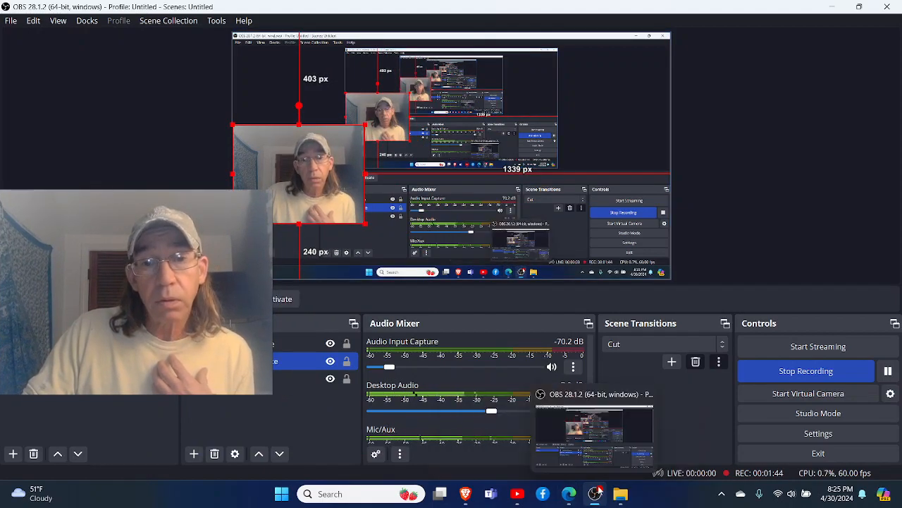
{"action": "mouse_move", "coordinate": [569, 493]}
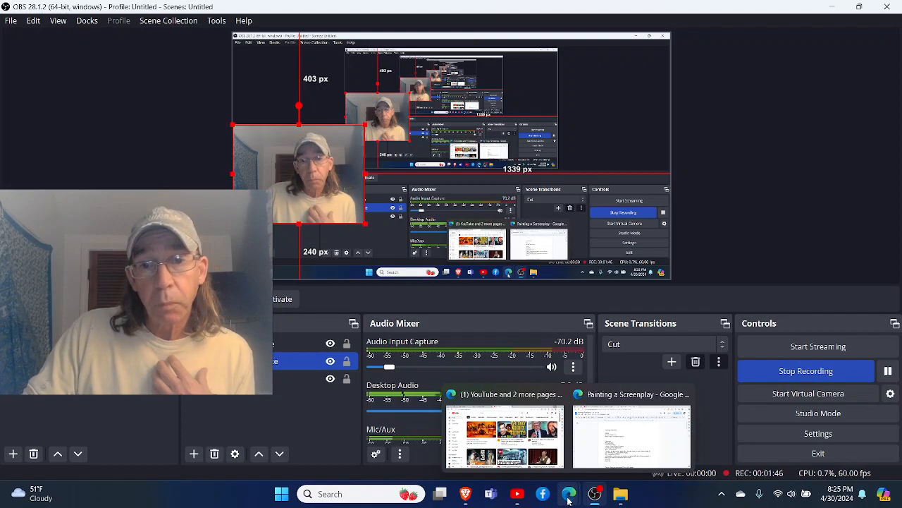
{"action": "left_click", "coordinate": [602, 462]}
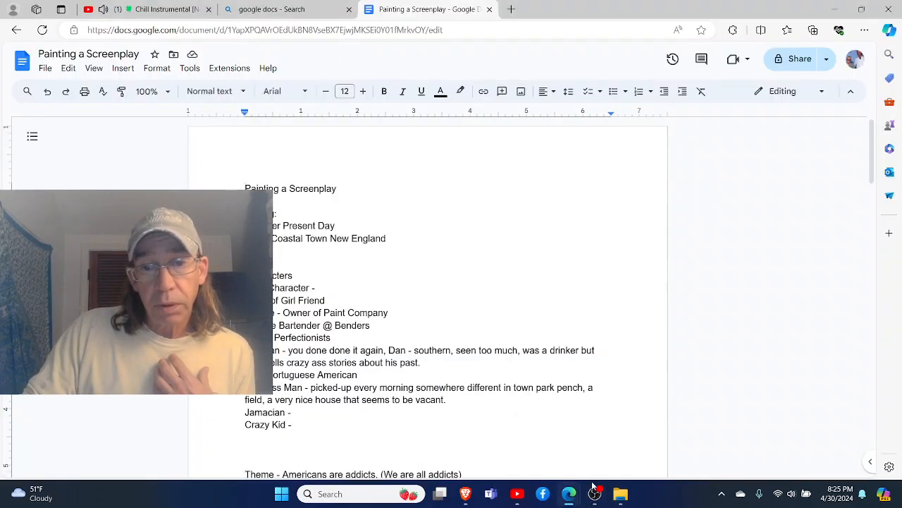
- Go back to OBS, shrink the webcam overlay further into the canvas's top-left corner, and reopen the Painting a Screenplay document
{"action": "mouse_move", "coordinate": [596, 497]}
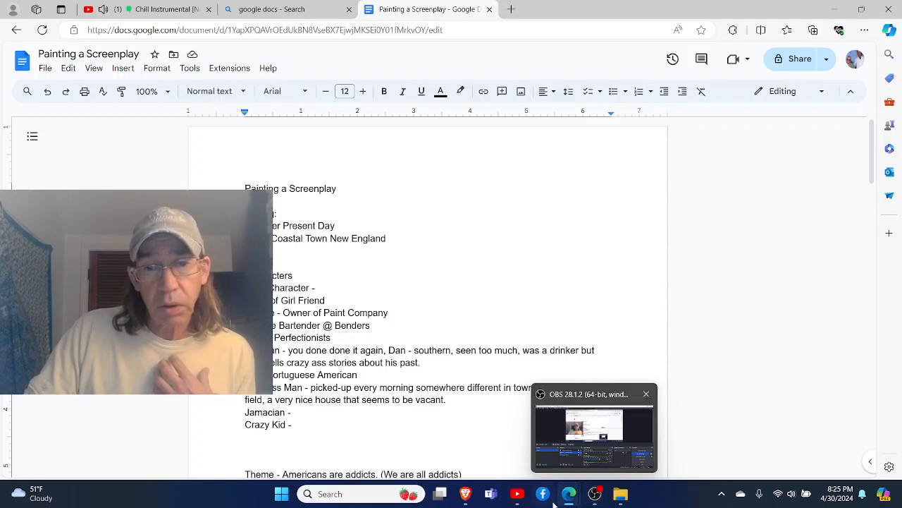
{"action": "left_click", "coordinate": [595, 493]}
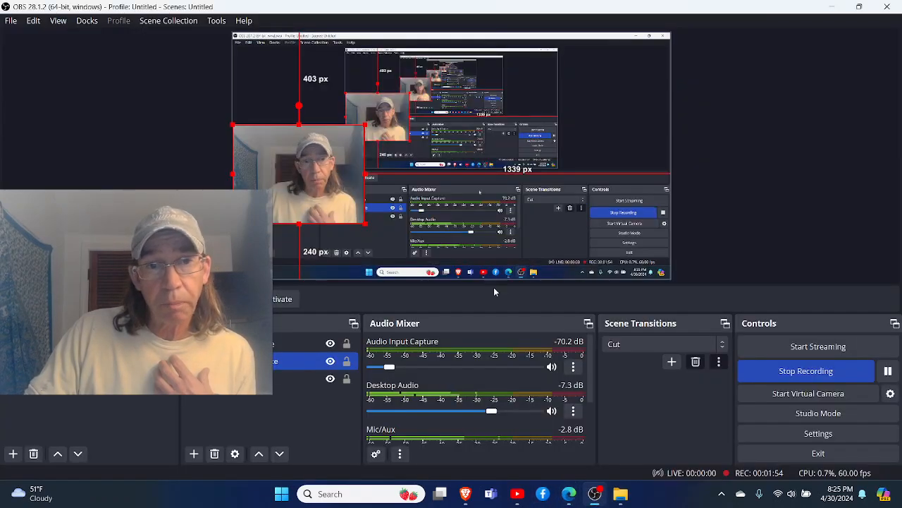
{"action": "left_click_drag", "start_coordinate": [365, 224], "coordinate": [289, 78]}
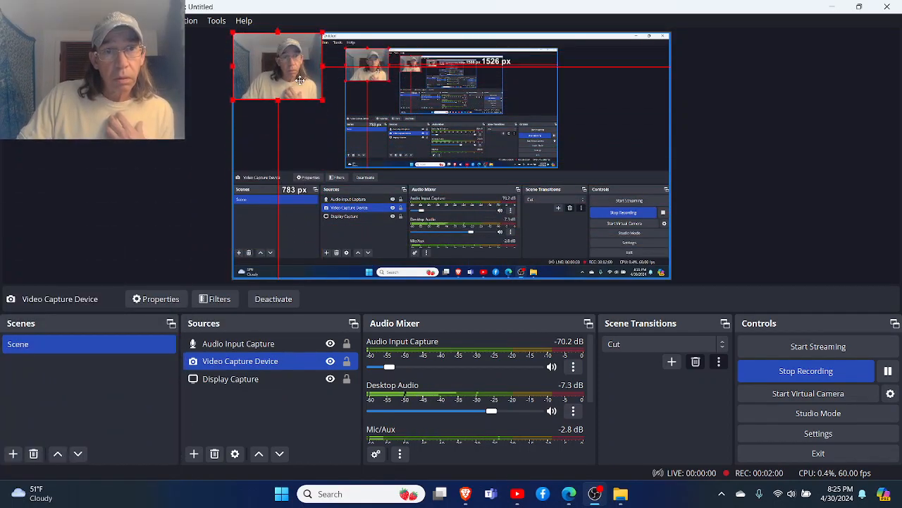
{"action": "mouse_move", "coordinate": [569, 493]}
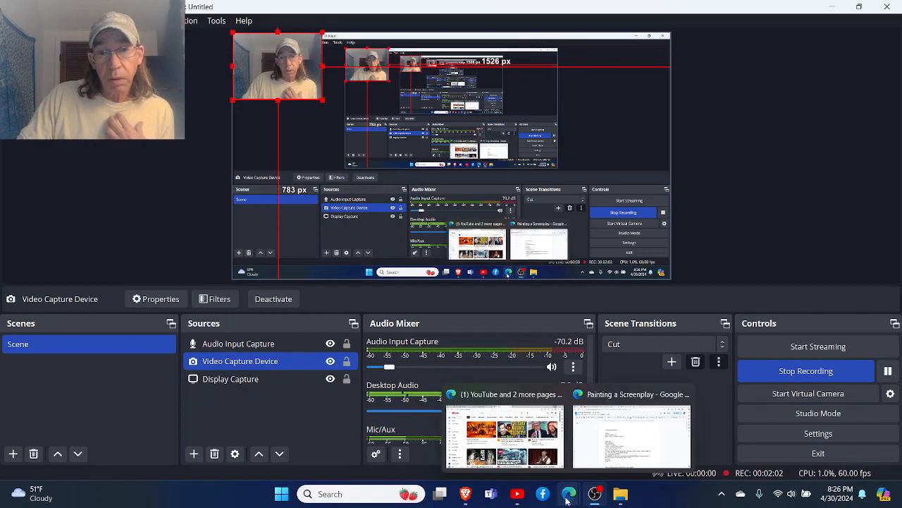
{"action": "left_click", "coordinate": [626, 443]}
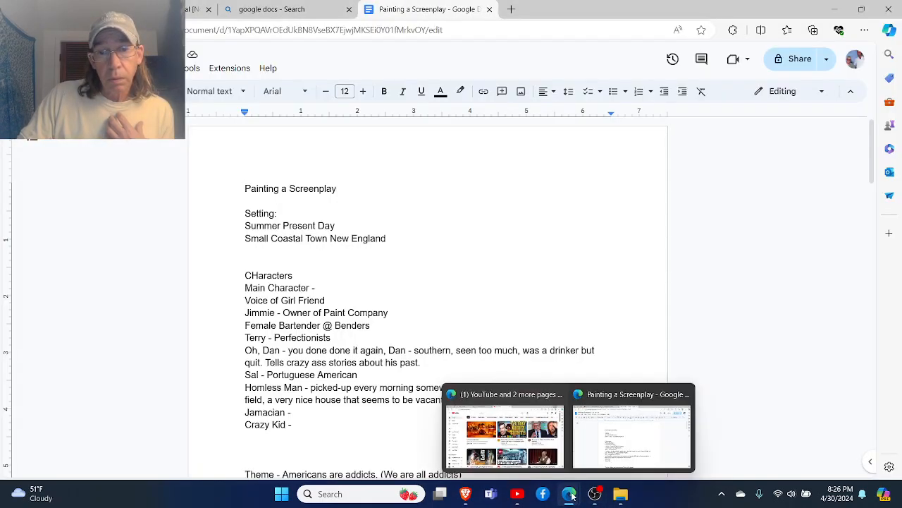
- Look through the screenplay document's scene pages and return to the setting, character list and theme notes on its first page
{"action": "mouse_move", "coordinate": [594, 495]}
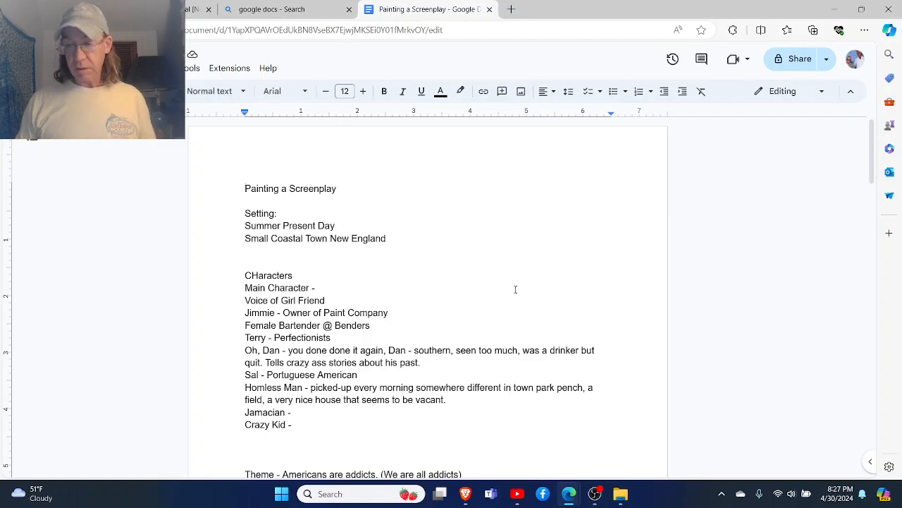
{"action": "left_click", "coordinate": [520, 285]}
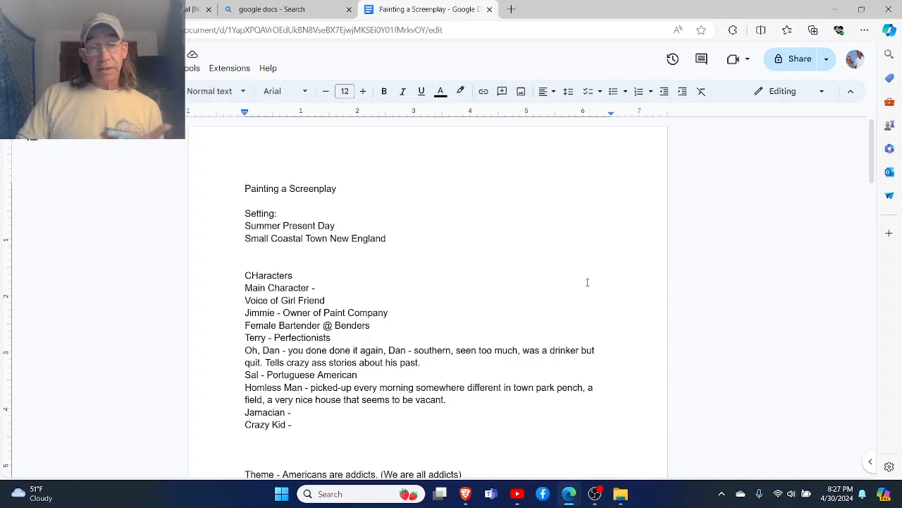
{"action": "scroll", "coordinate": [586, 282], "scroll_direction": "down", "scroll_amount": 6}
{"action": "scroll", "coordinate": [574, 307], "scroll_direction": "down", "scroll_amount": 5}
{"action": "scroll", "coordinate": [573, 308], "scroll_direction": "down", "scroll_amount": 10}
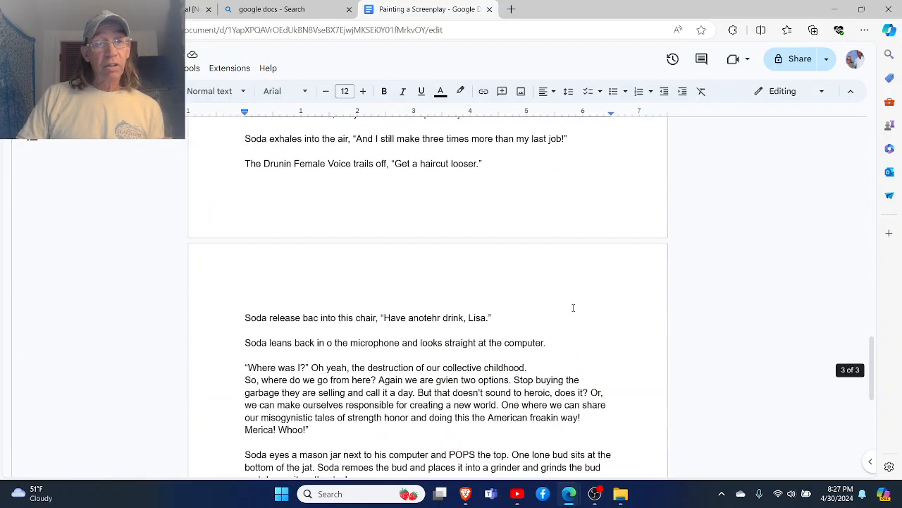
{"action": "scroll", "coordinate": [573, 307], "scroll_direction": "up", "scroll_amount": 15}
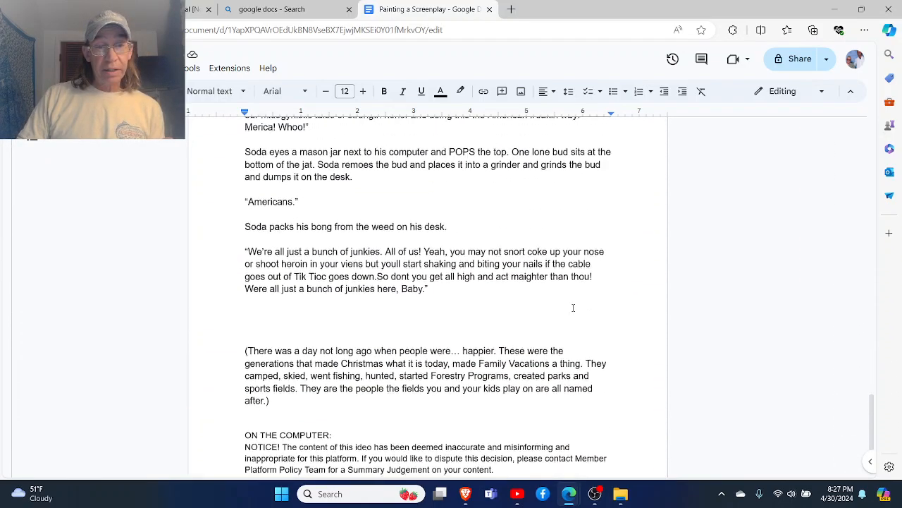
{"action": "scroll", "coordinate": [573, 308], "scroll_direction": "up", "scroll_amount": 10}
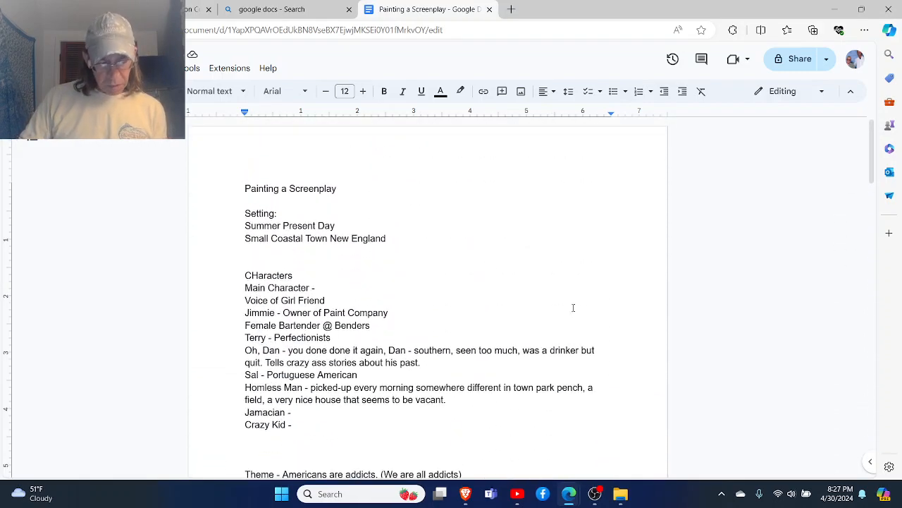
{"action": "scroll", "coordinate": [574, 308], "scroll_direction": "down", "scroll_amount": 1}
{"action": "scroll", "coordinate": [573, 307], "scroll_direction": "up", "scroll_amount": 1}
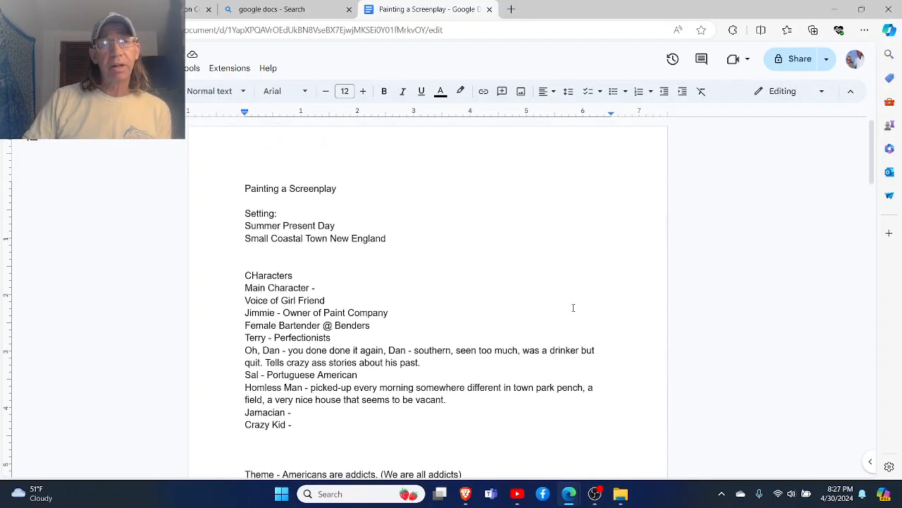
{"action": "scroll", "coordinate": [573, 308], "scroll_direction": "down", "scroll_amount": 1}
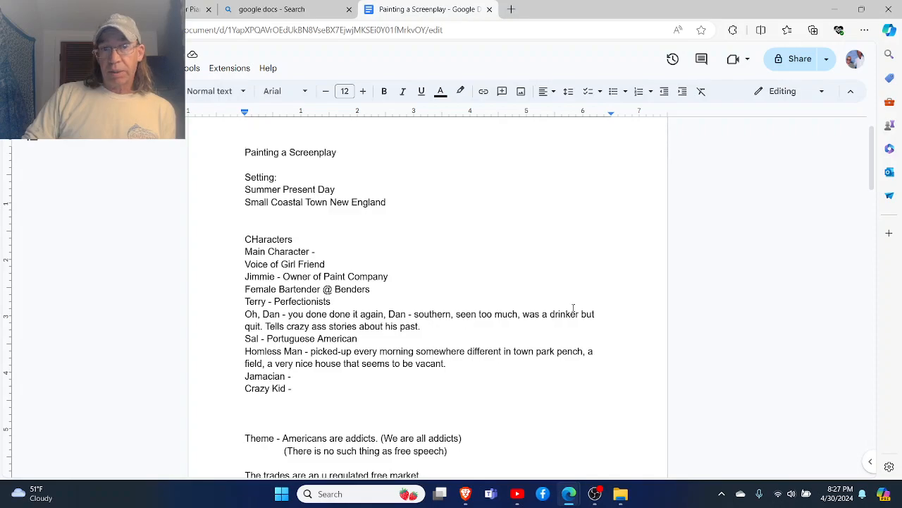
{"action": "scroll", "coordinate": [573, 307], "scroll_direction": "down", "scroll_amount": 1}
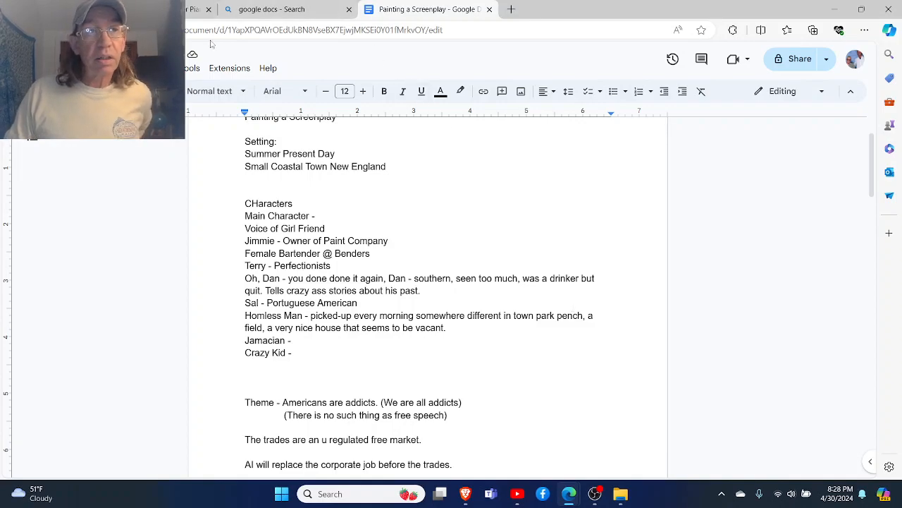
- Adjust the background music video's volume to a low level on YouTube and return to the screenplay document
{"action": "left_click", "coordinate": [194, 9]}
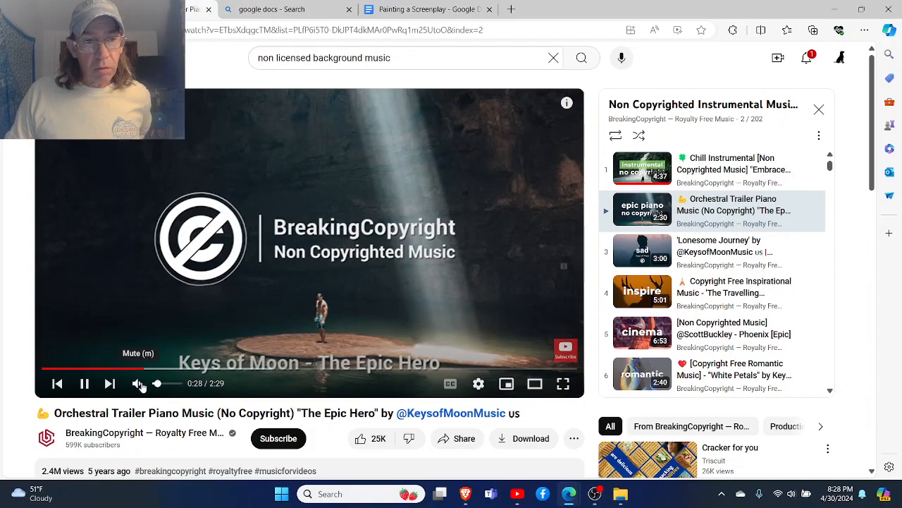
{"action": "left_click", "coordinate": [156, 383]}
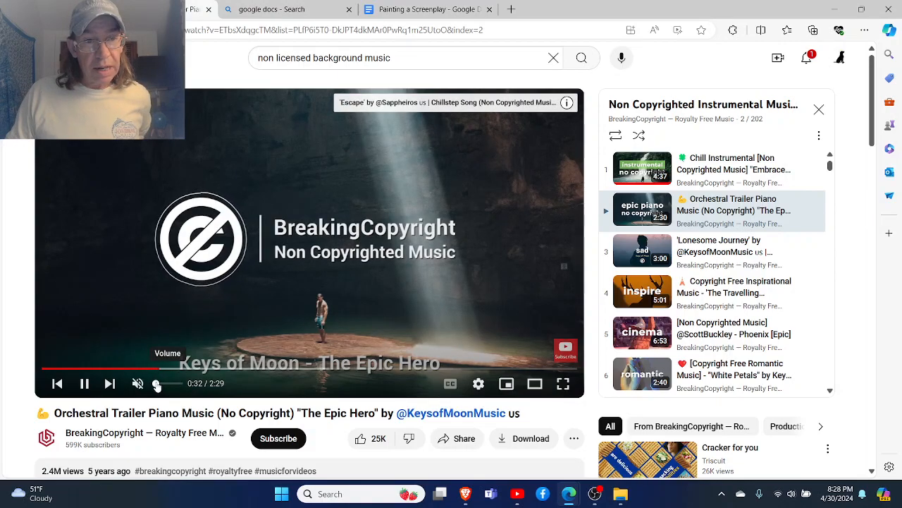
{"action": "left_click", "coordinate": [158, 384]}
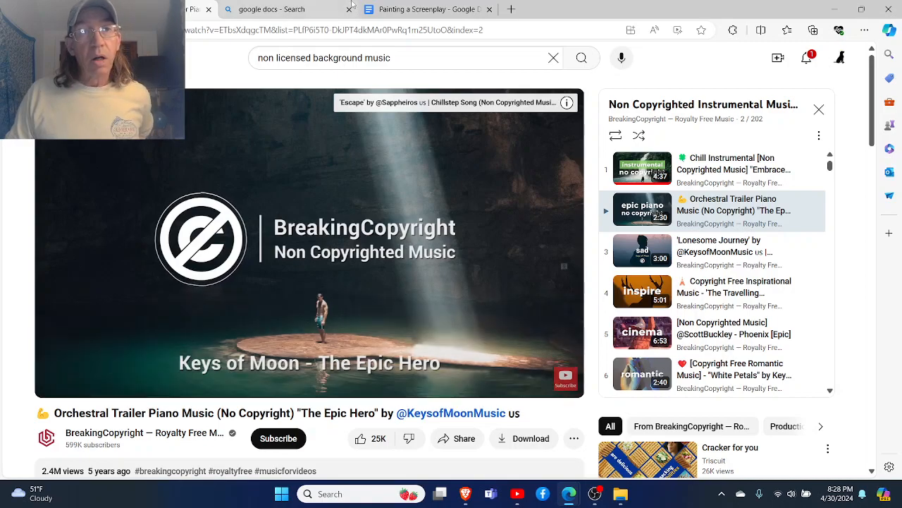
{"action": "left_click", "coordinate": [420, 7]}
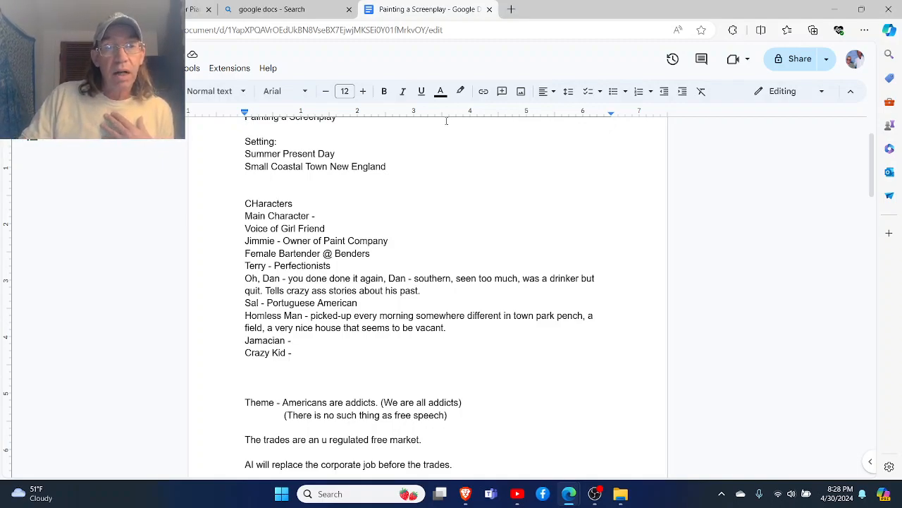
{"action": "scroll", "coordinate": [446, 120], "scroll_direction": "down", "scroll_amount": 3}
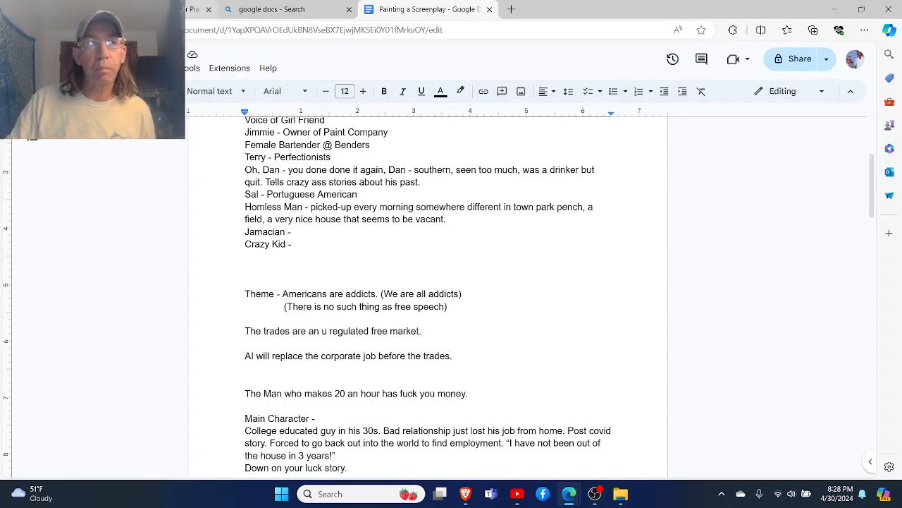
{"action": "left_click", "coordinate": [197, 9]}
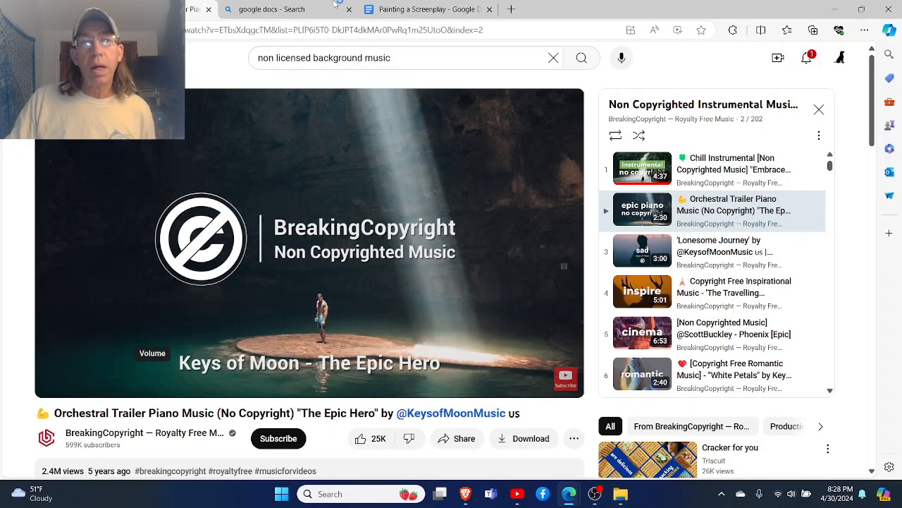
{"action": "left_click", "coordinate": [374, 10]}
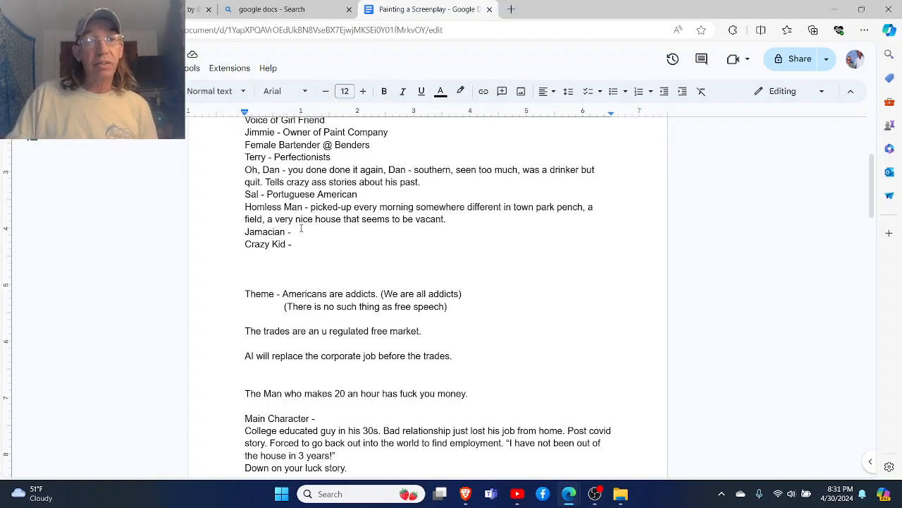
- Review the character list, theme statements and main character description in the screenplay notes
{"action": "scroll", "coordinate": [332, 239], "scroll_direction": "up", "scroll_amount": 3}
{"action": "scroll", "coordinate": [332, 240], "scroll_direction": "down", "scroll_amount": 1}
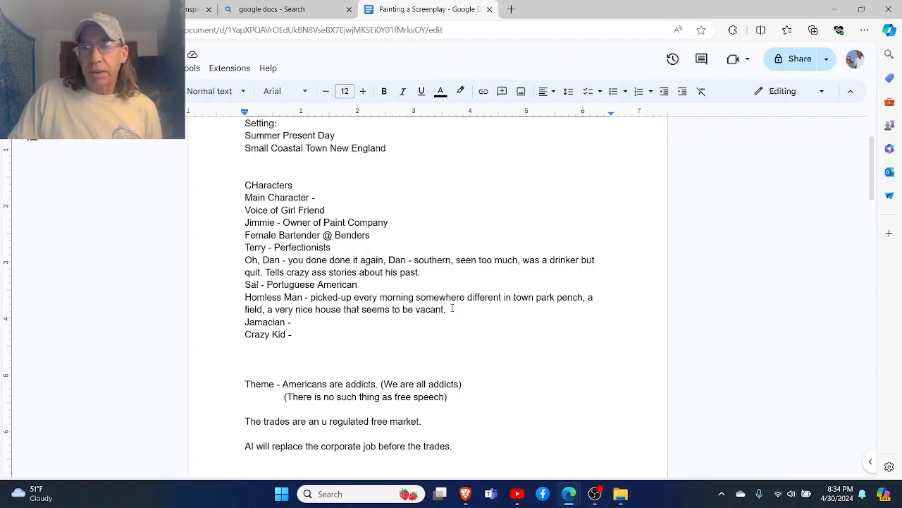
{"action": "scroll", "coordinate": [452, 308], "scroll_direction": "down", "scroll_amount": 3}
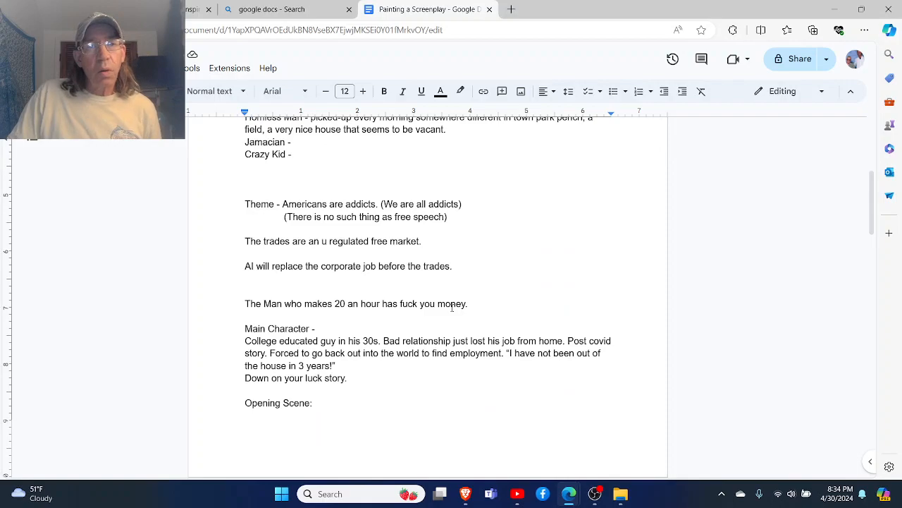
{"action": "scroll", "coordinate": [452, 308], "scroll_direction": "down", "scroll_amount": 1}
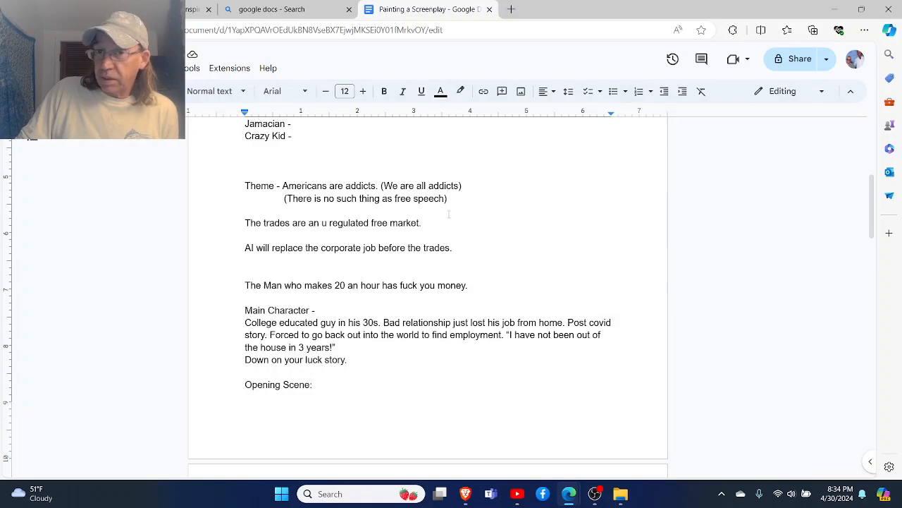
{"action": "left_click", "coordinate": [435, 221]}
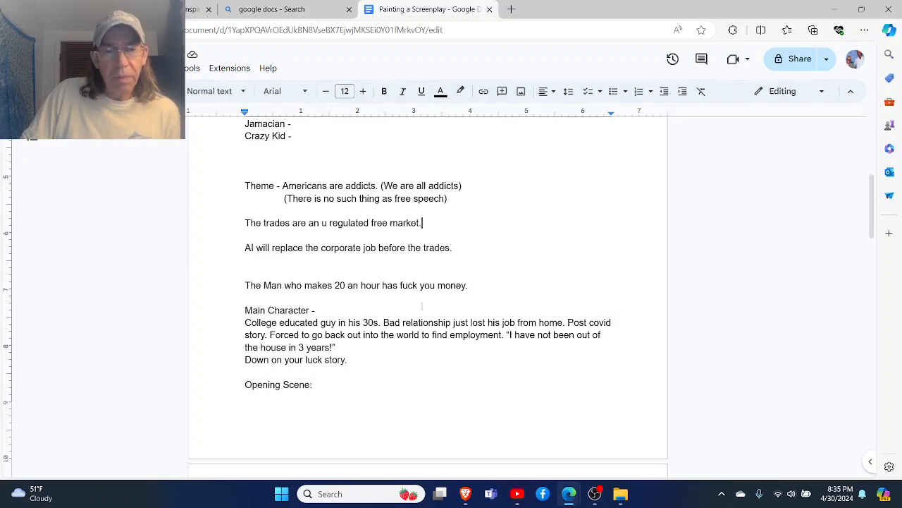
{"action": "scroll", "coordinate": [305, 268], "scroll_direction": "up", "scroll_amount": 5}
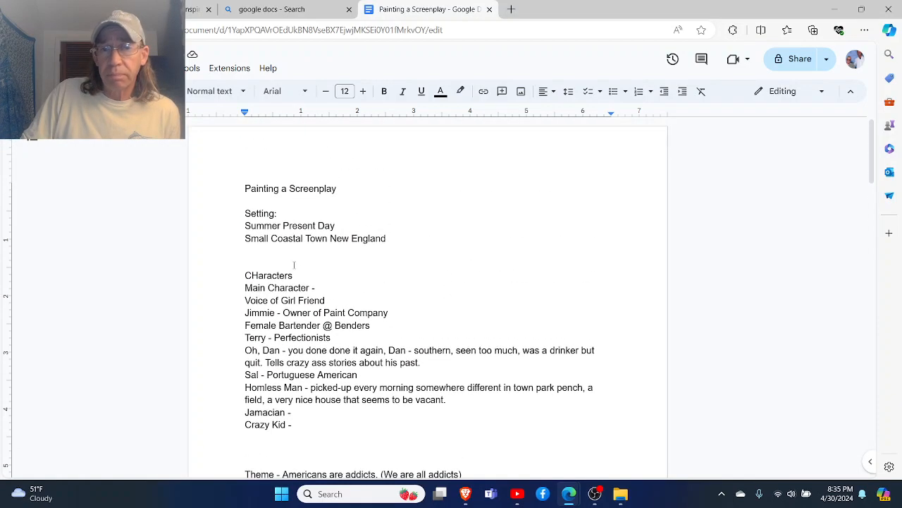
{"action": "scroll", "coordinate": [294, 265], "scroll_direction": "down", "scroll_amount": 3}
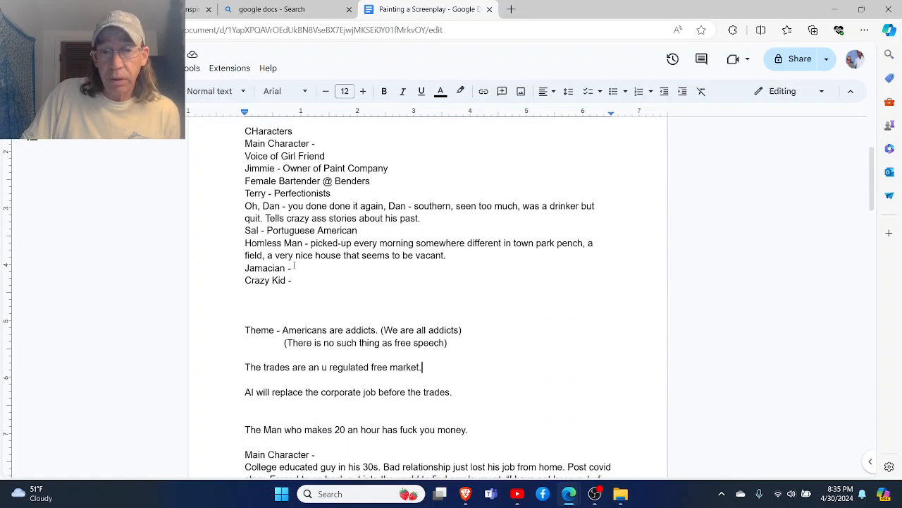
- Remove the extra blank line between the AI statement and the statement about the man who makes 20 an hour
{"action": "left_click", "coordinate": [257, 242]}
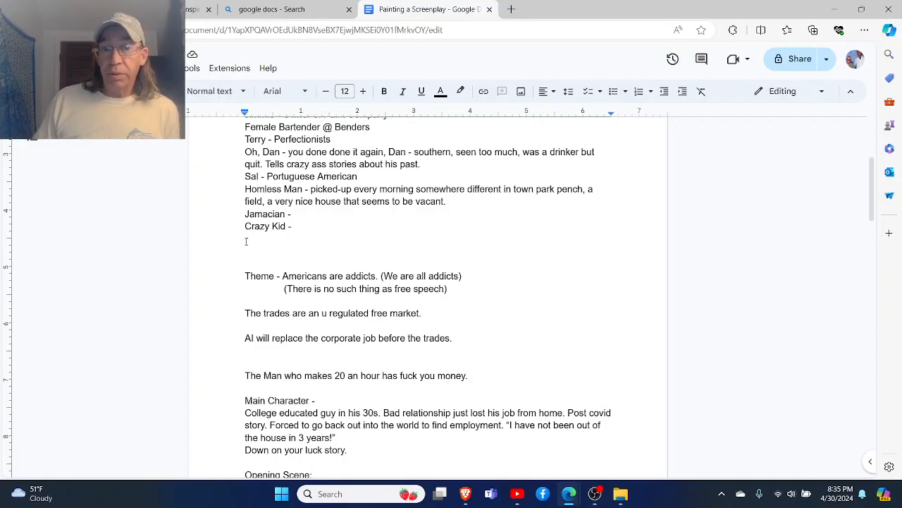
{"action": "left_click", "coordinate": [249, 253]}
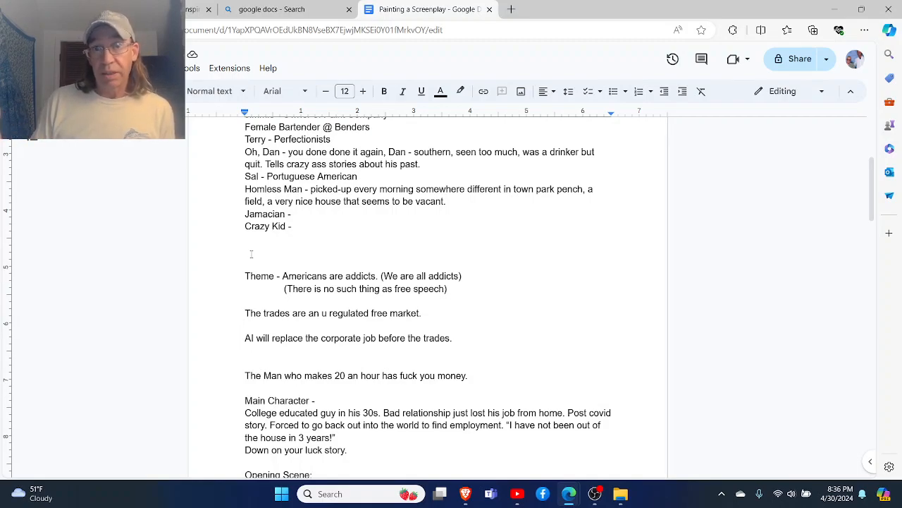
{"action": "scroll", "coordinate": [251, 254], "scroll_direction": "down", "scroll_amount": 1}
{"action": "scroll", "coordinate": [251, 254], "scroll_direction": "down", "scroll_amount": 1}
{"action": "scroll", "coordinate": [251, 254], "scroll_direction": "down", "scroll_amount": 1}
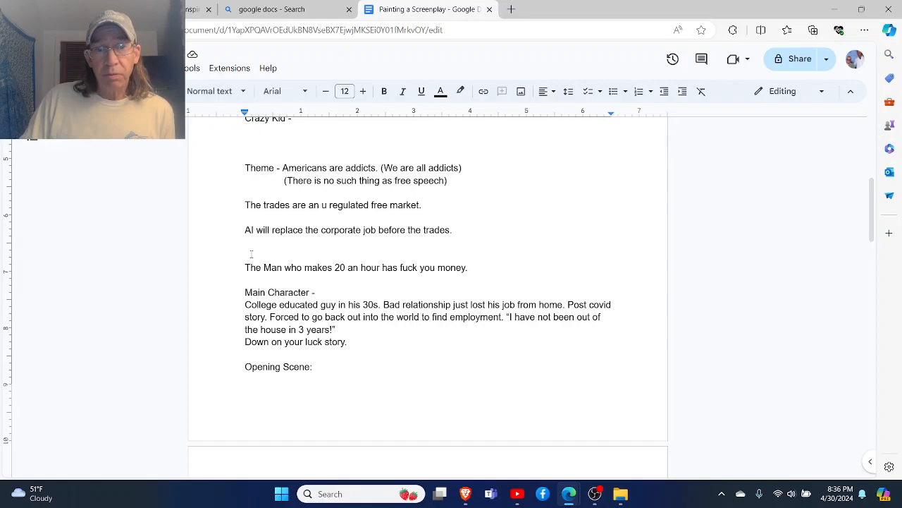
{"action": "left_click", "coordinate": [251, 254]}
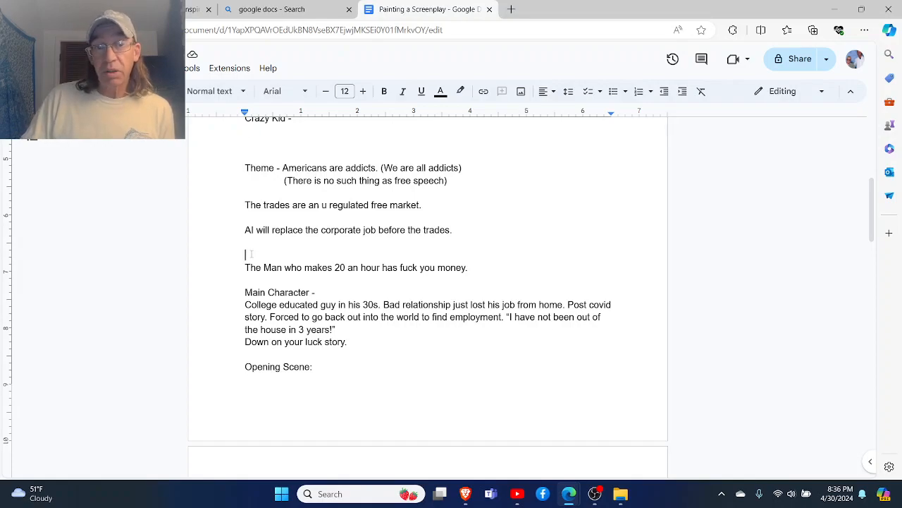
{"action": "key", "text": "BackSpace"}
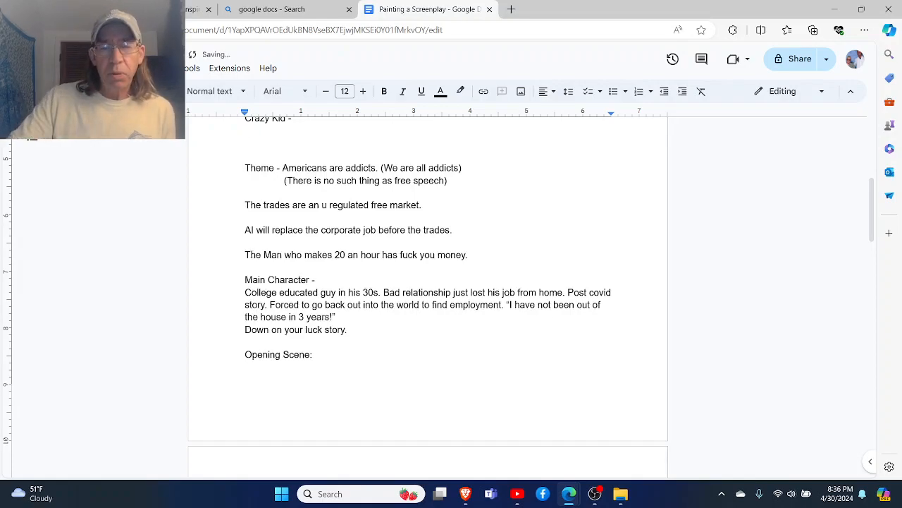
- Review the main character description and read the attic office opening scene through the end of the second page
{"action": "left_click", "coordinate": [249, 268]}
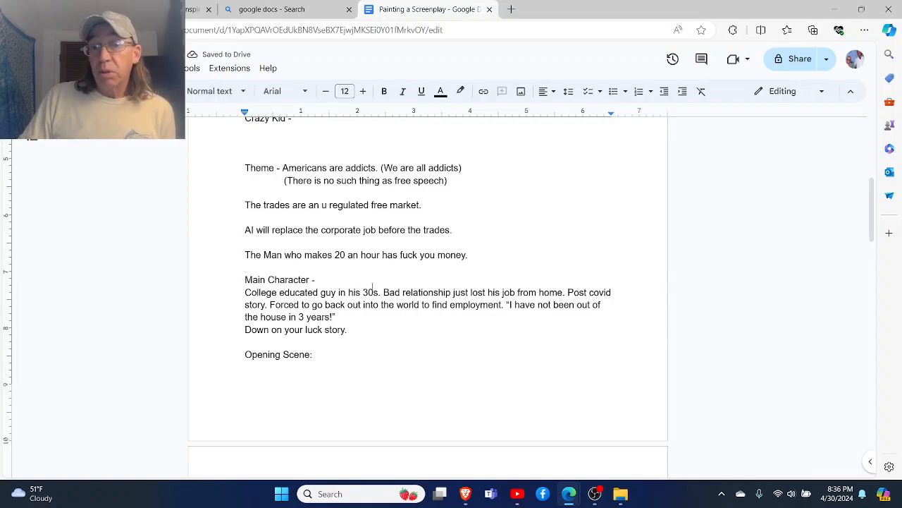
{"action": "left_click", "coordinate": [251, 343]}
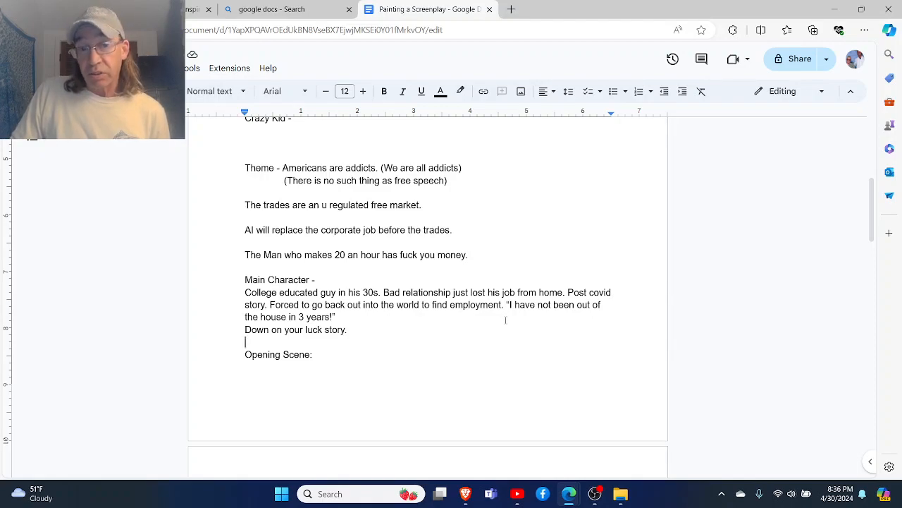
{"action": "scroll", "coordinate": [505, 319], "scroll_direction": "down", "scroll_amount": 1}
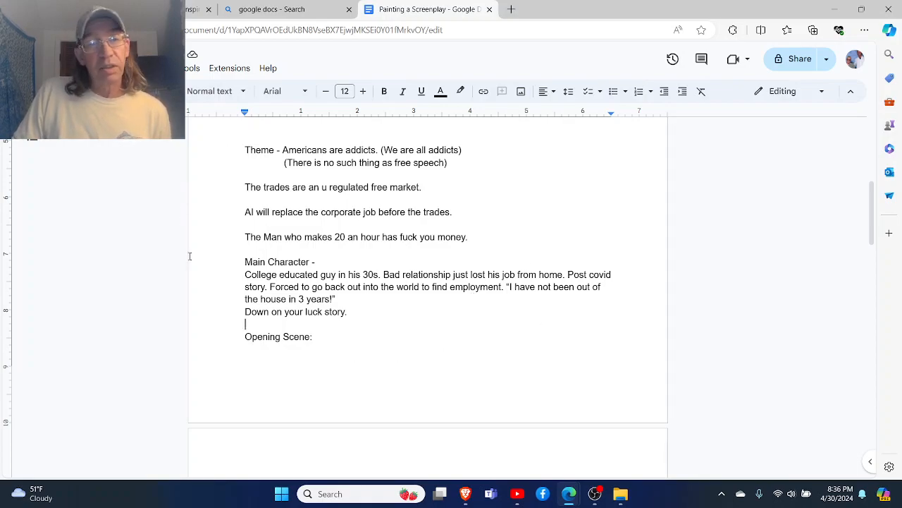
{"action": "scroll", "coordinate": [140, 257], "scroll_direction": "down", "scroll_amount": 1}
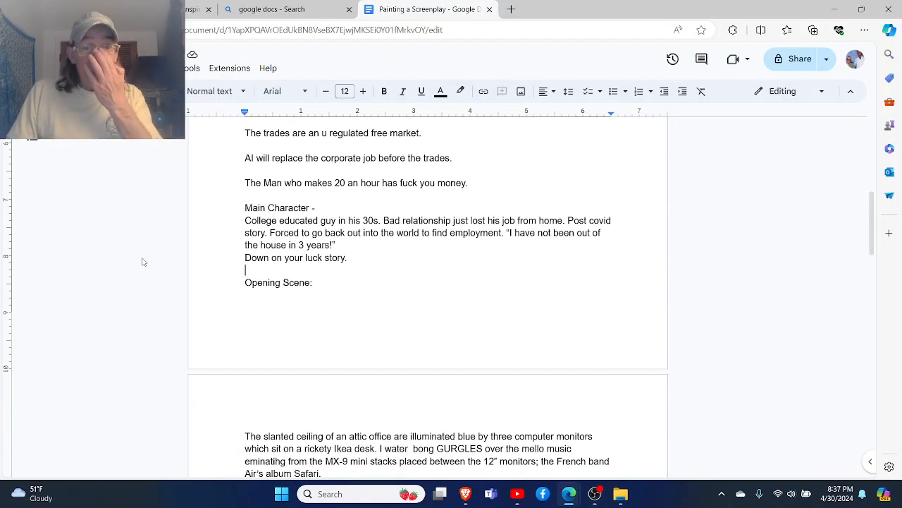
{"action": "scroll", "coordinate": [142, 261], "scroll_direction": "down", "scroll_amount": 4}
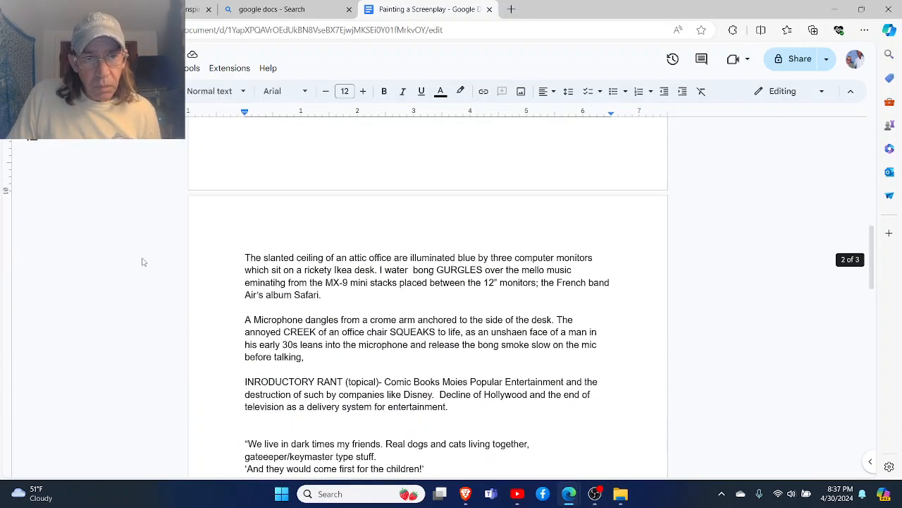
{"action": "scroll", "coordinate": [143, 262], "scroll_direction": "down", "scroll_amount": 1}
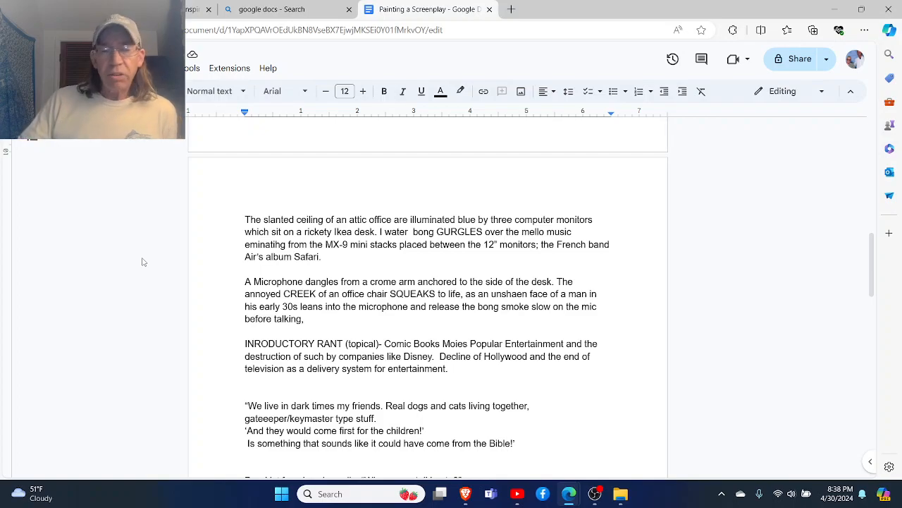
{"action": "scroll", "coordinate": [142, 262], "scroll_direction": "down", "scroll_amount": 3}
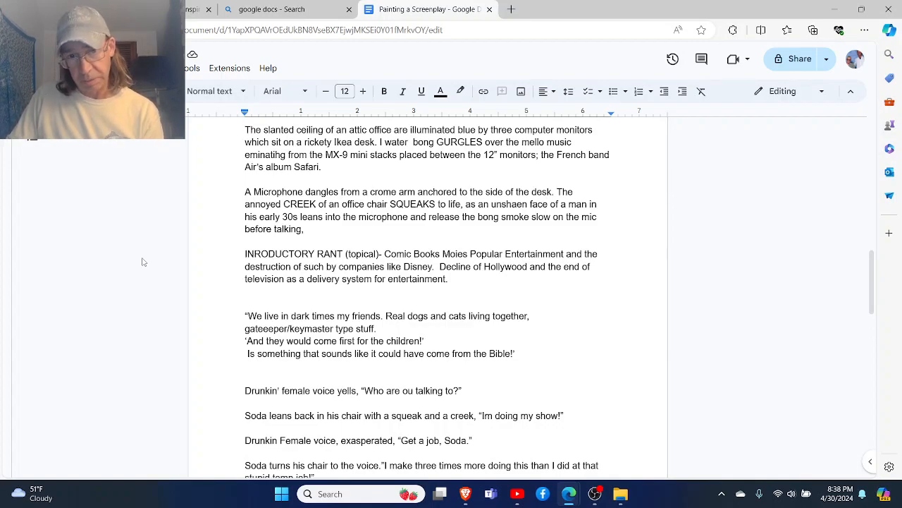
{"action": "scroll", "coordinate": [143, 262], "scroll_direction": "down", "scroll_amount": 2}
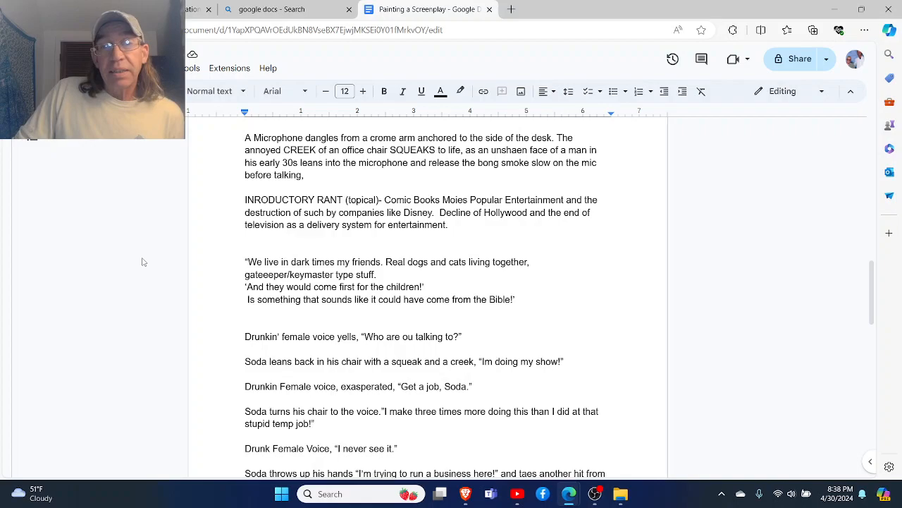
{"action": "scroll", "coordinate": [142, 262], "scroll_direction": "down", "scroll_amount": 2}
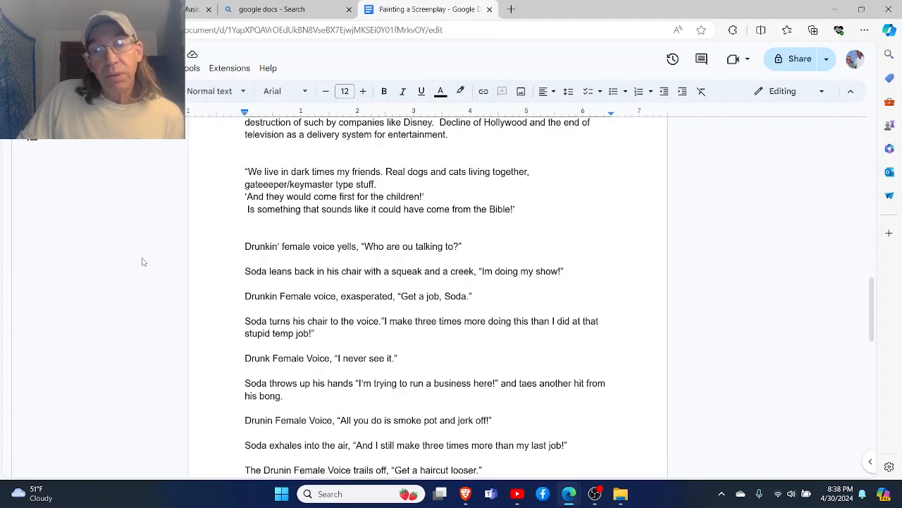
{"action": "scroll", "coordinate": [142, 262], "scroll_direction": "down", "scroll_amount": 2}
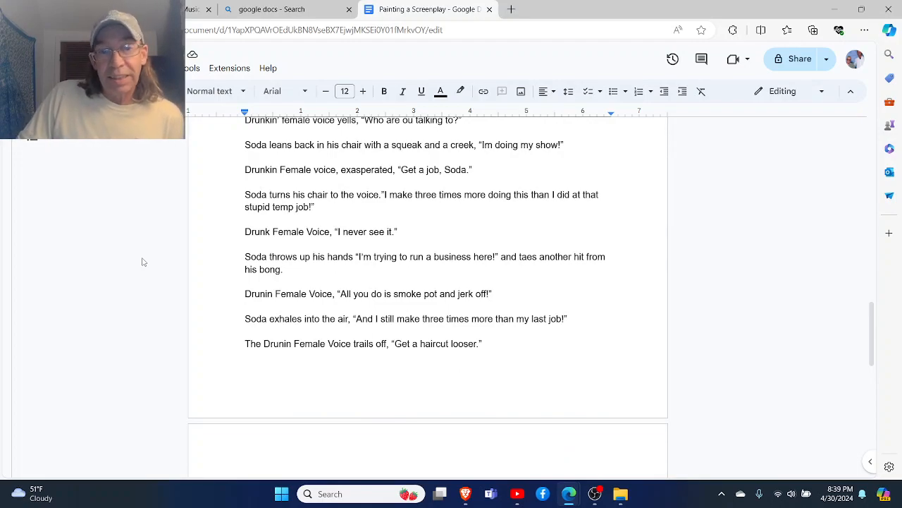
{"action": "scroll", "coordinate": [142, 262], "scroll_direction": "down", "scroll_amount": 1}
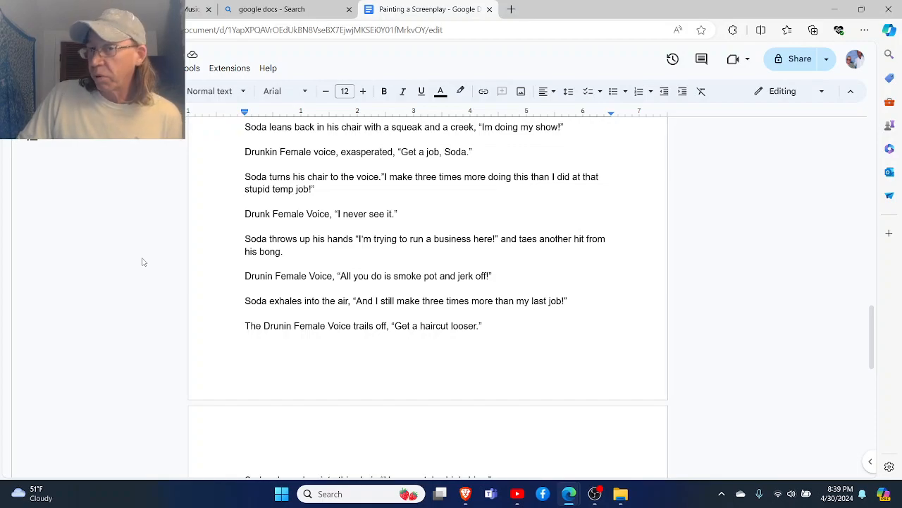
- Read the third page, covering Soda's microphone monologue, the parenthetical about happier generations and the ON THE COMPUTER notice
{"action": "scroll", "coordinate": [143, 262], "scroll_direction": "down", "scroll_amount": 1}
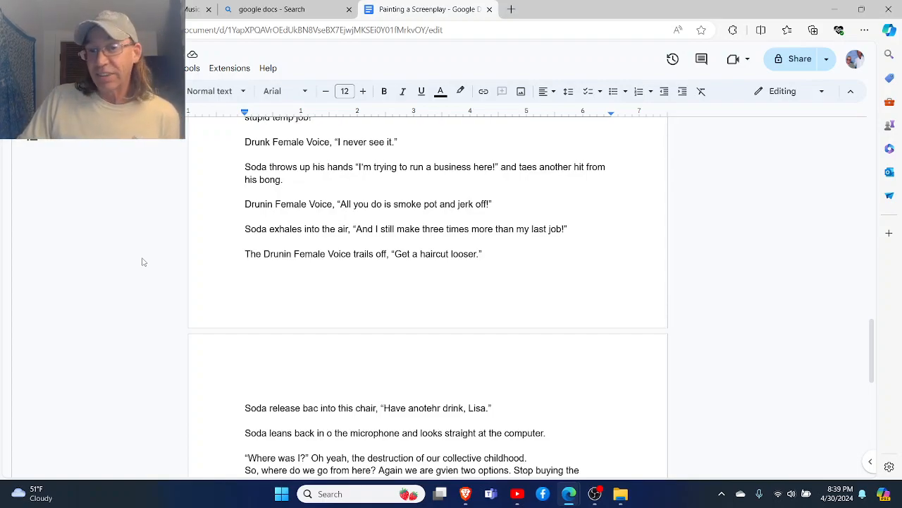
{"action": "scroll", "coordinate": [142, 262], "scroll_direction": "down", "scroll_amount": 3}
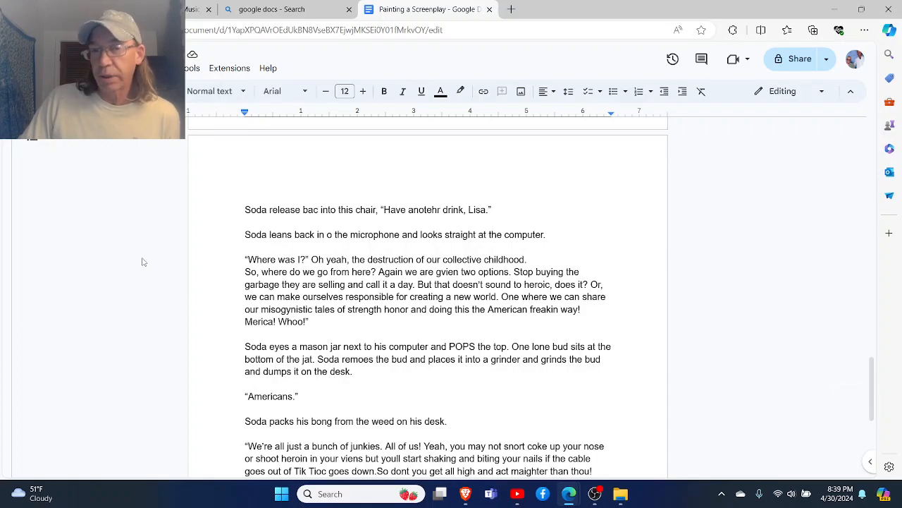
{"action": "scroll", "coordinate": [141, 261], "scroll_direction": "down", "scroll_amount": 1}
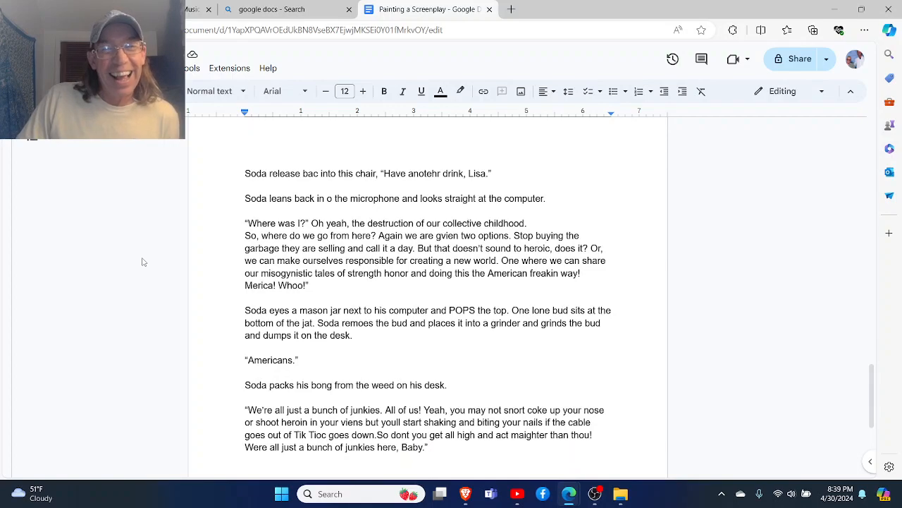
{"action": "scroll", "coordinate": [142, 261], "scroll_direction": "up", "scroll_amount": 1}
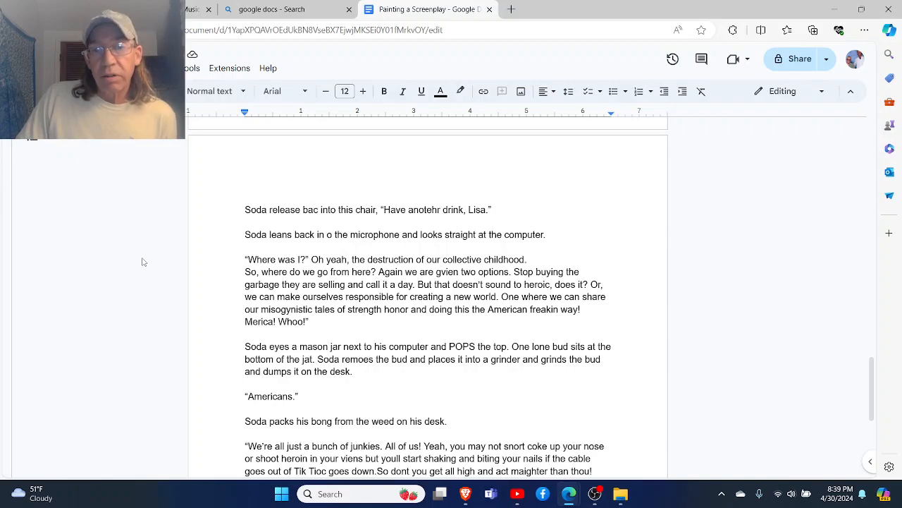
{"action": "scroll", "coordinate": [143, 262], "scroll_direction": "down", "scroll_amount": 1}
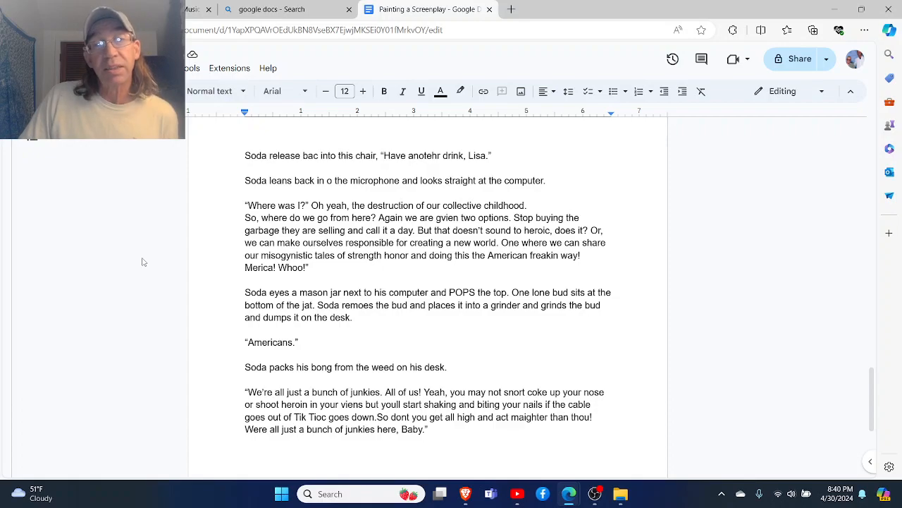
{"action": "scroll", "coordinate": [143, 262], "scroll_direction": "down", "scroll_amount": 3}
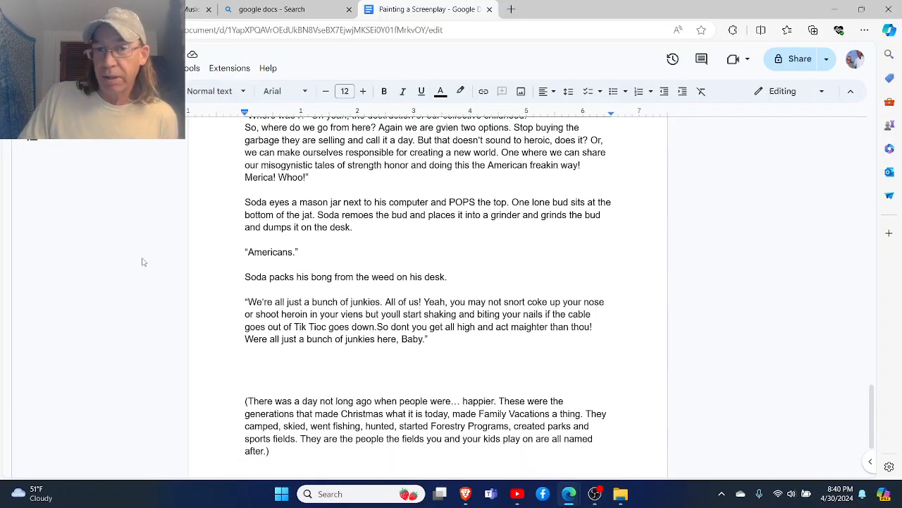
{"action": "scroll", "coordinate": [142, 262], "scroll_direction": "down", "scroll_amount": 2}
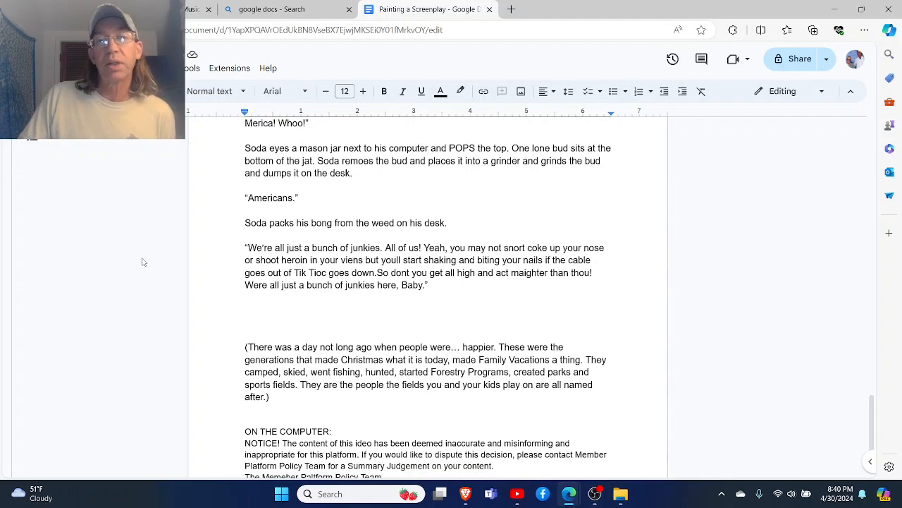
{"action": "scroll", "coordinate": [142, 262], "scroll_direction": "down", "scroll_amount": 2}
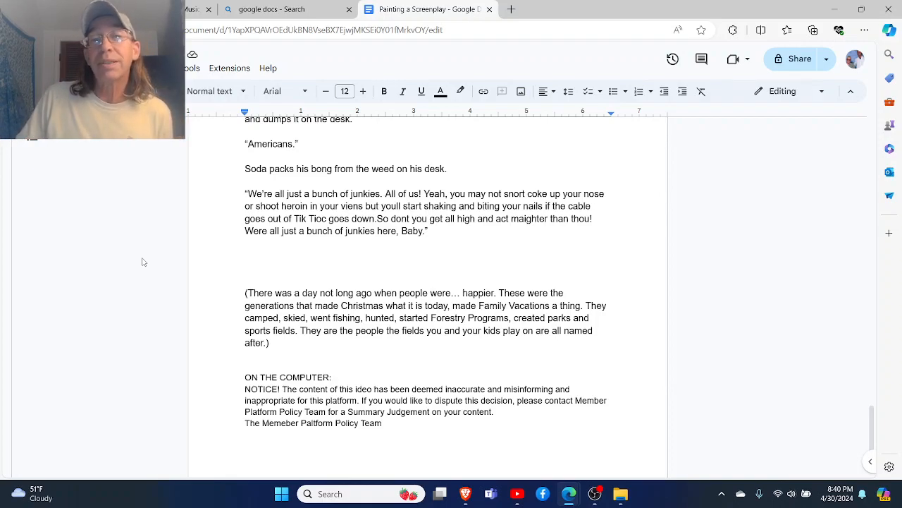
{"action": "scroll", "coordinate": [142, 261], "scroll_direction": "down", "scroll_amount": 1}
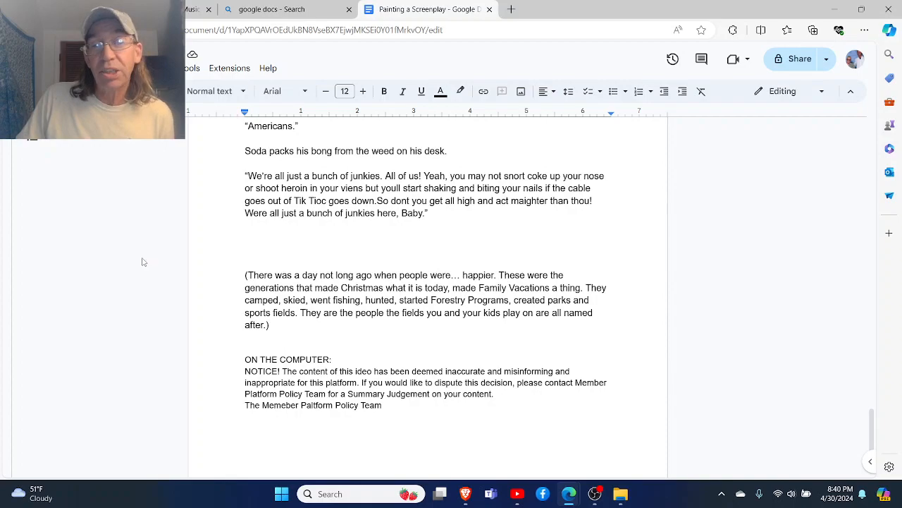
{"action": "scroll", "coordinate": [142, 261], "scroll_direction": "down", "scroll_amount": 1}
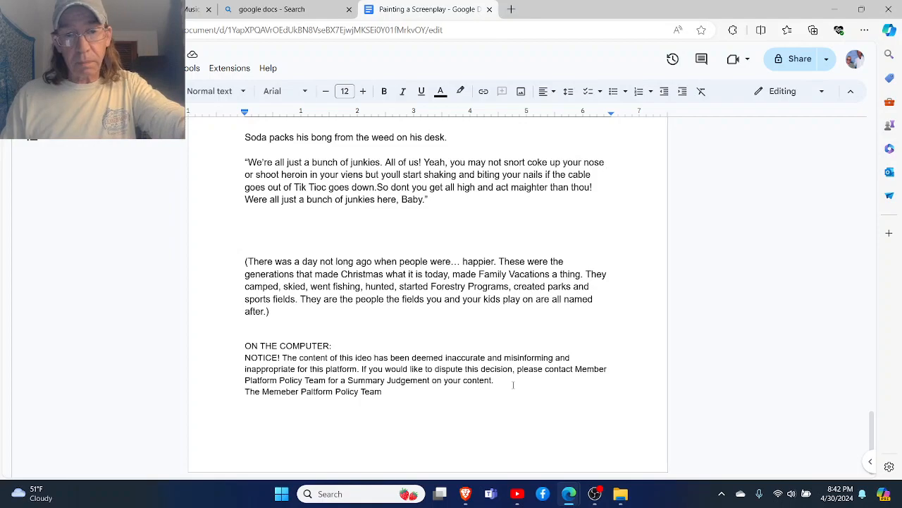
- Add a new paragraph below the policy team signature of the computer notice, reading "Tjhis is you third notice in 7 days"
{"action": "left_click", "coordinate": [456, 406]}
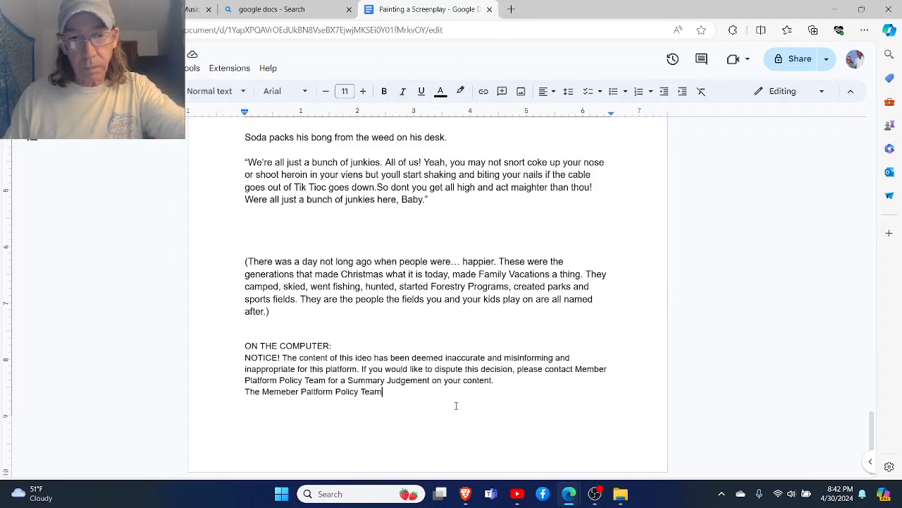
{"action": "key", "text": "Return"}
{"action": "key", "text": "Return"}
{"action": "type", "text": "Tjhis is your "}
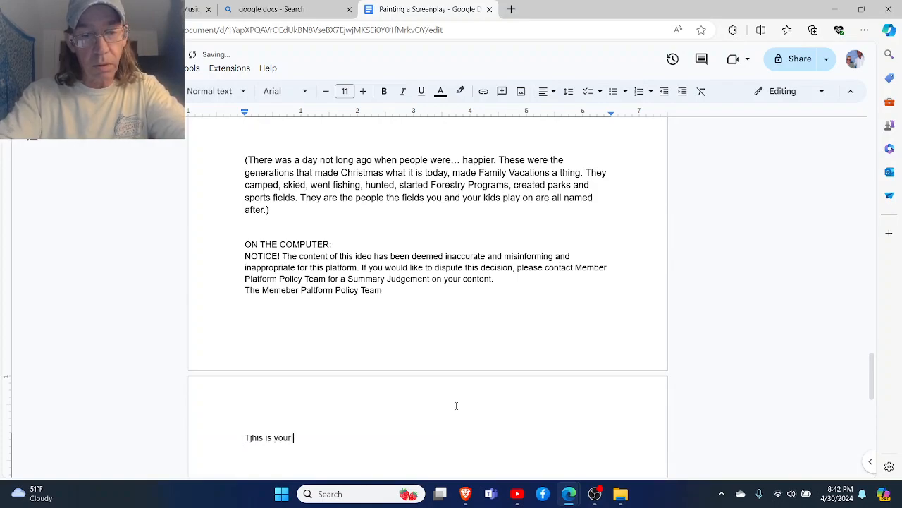
{"action": "type", "text": "third"}
{"action": "key", "text": "BackSpace"}
{"action": "key", "text": "BackSpace"}
{"action": "key", "text": "BackSpace"}
{"action": "key", "text": "BackSpace"}
{"action": "key", "text": "BackSpace"}
{"action": "key", "text": "BackSpace"}
{"action": "key", "text": "BackSpace"}
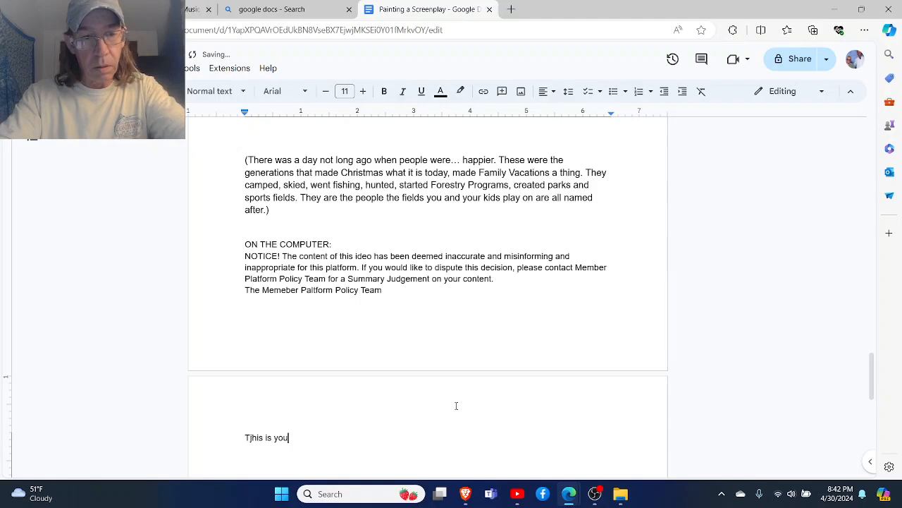
{"action": "type", "text": "r"}
{"action": "key", "text": "BackSpace"}
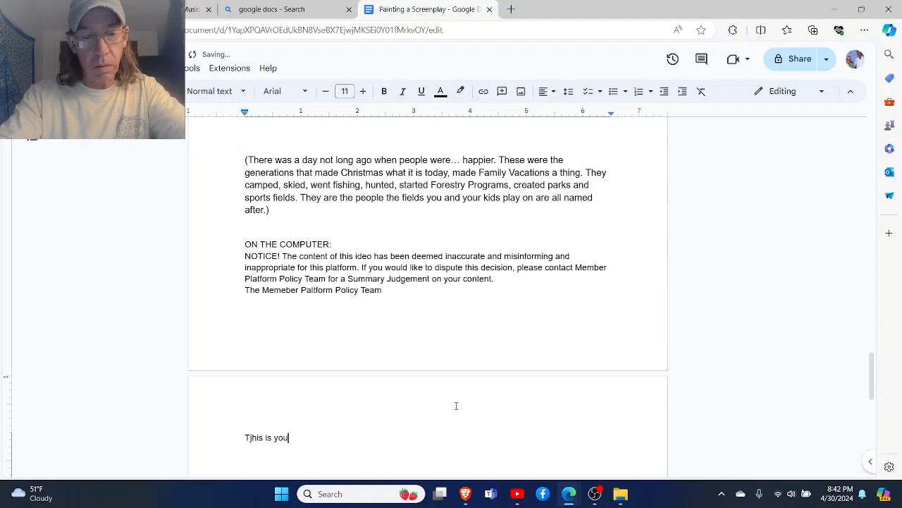
{"action": "type", "text": "third notice "}
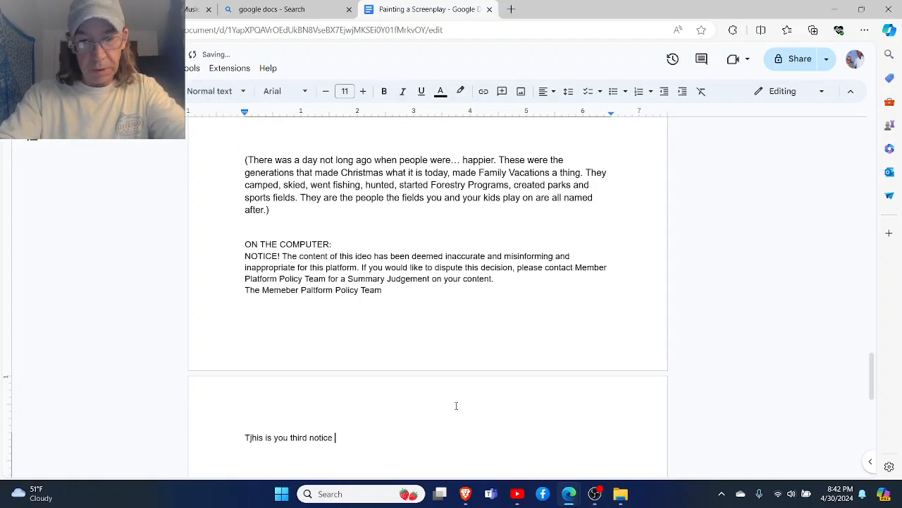
{"action": "type", "text": "in 7"}
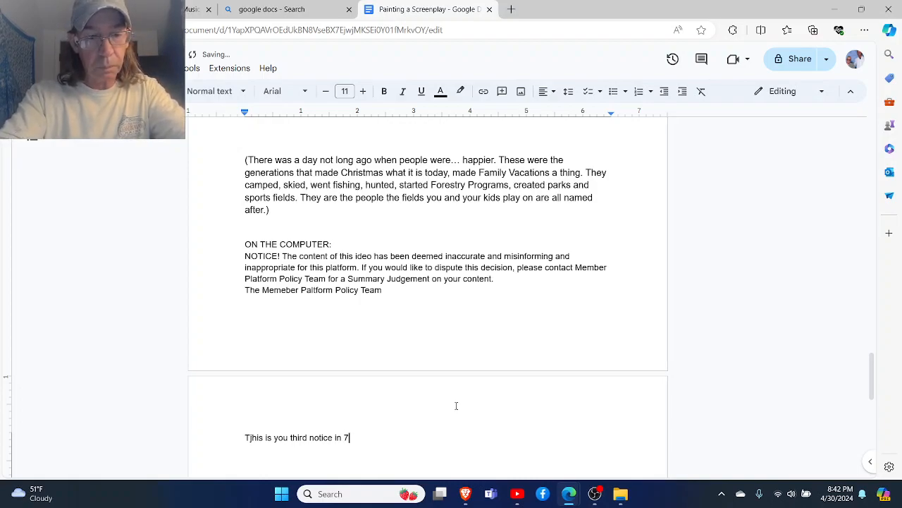
{"action": "type", "text": " days."}
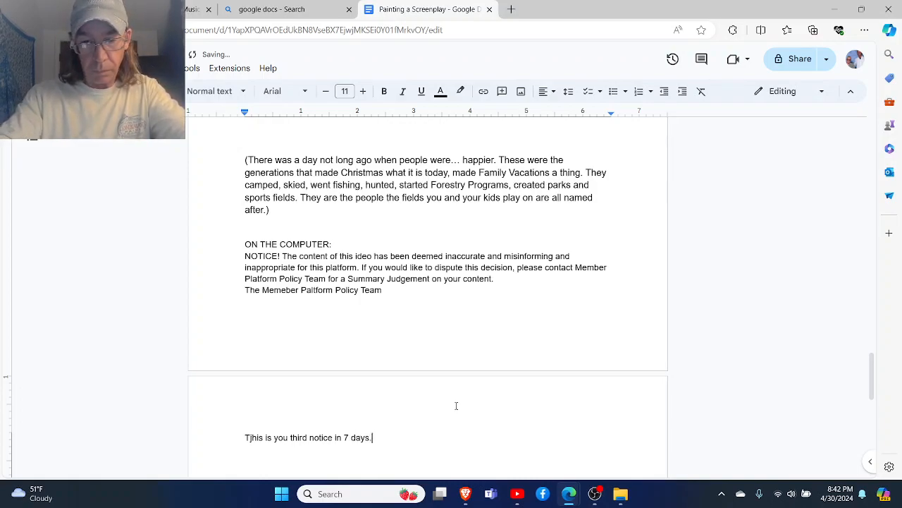
{"action": "type", "text": " Any further "}
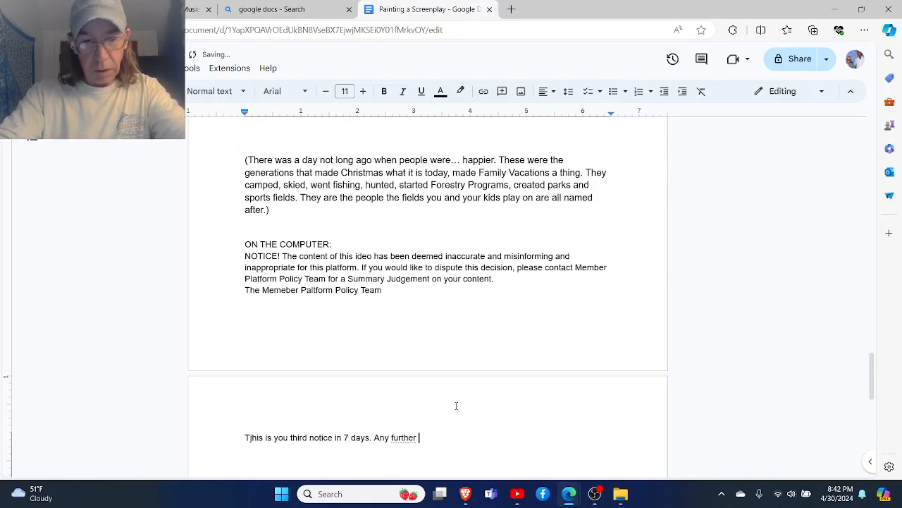
{"action": "type", "text": "disputed"}
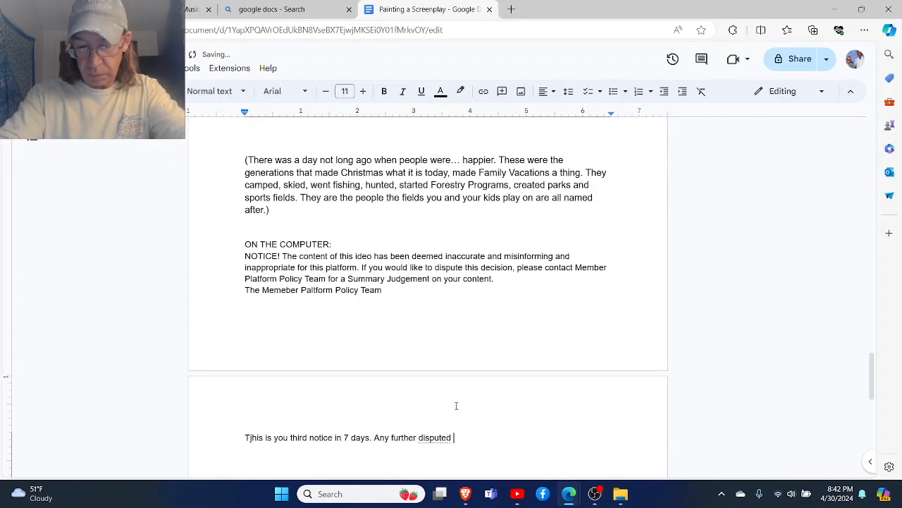
{"action": "type", "text": " video content "}
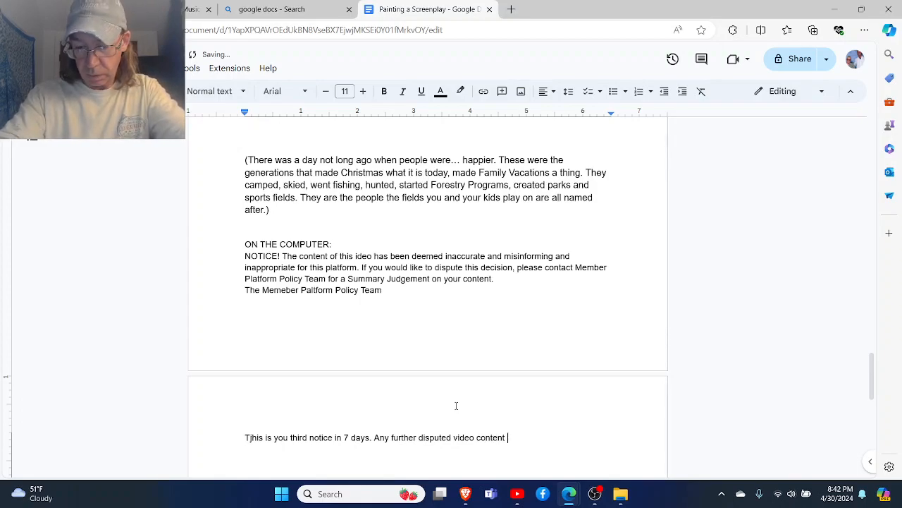
{"action": "type", "text": "could re"}
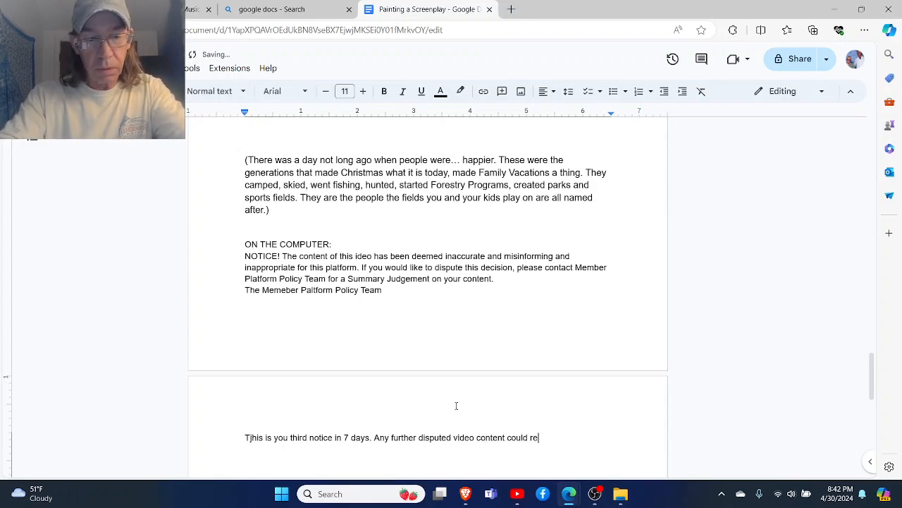
{"action": "type", "text": "sult n"}
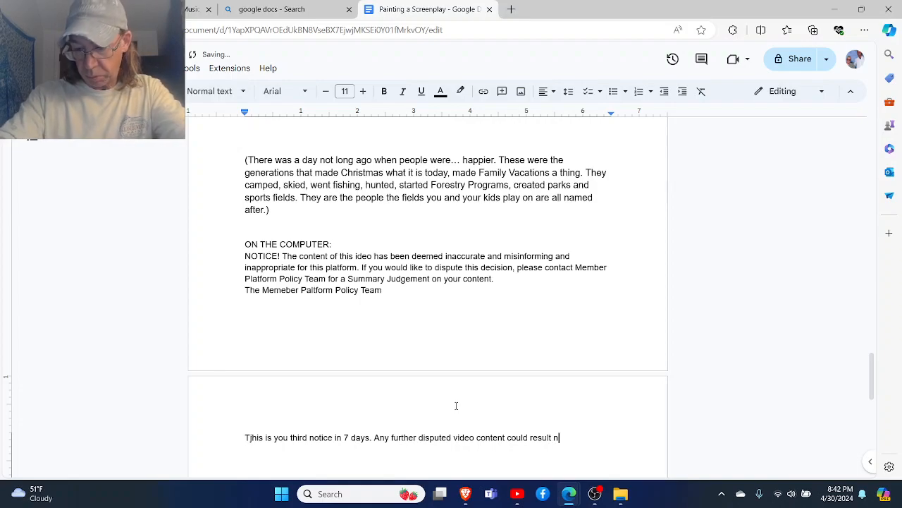
- Continue the third-notice paragraph with "Any further disputed video content could result in suspension or deletion of your account."
{"action": "key", "text": "Left"}
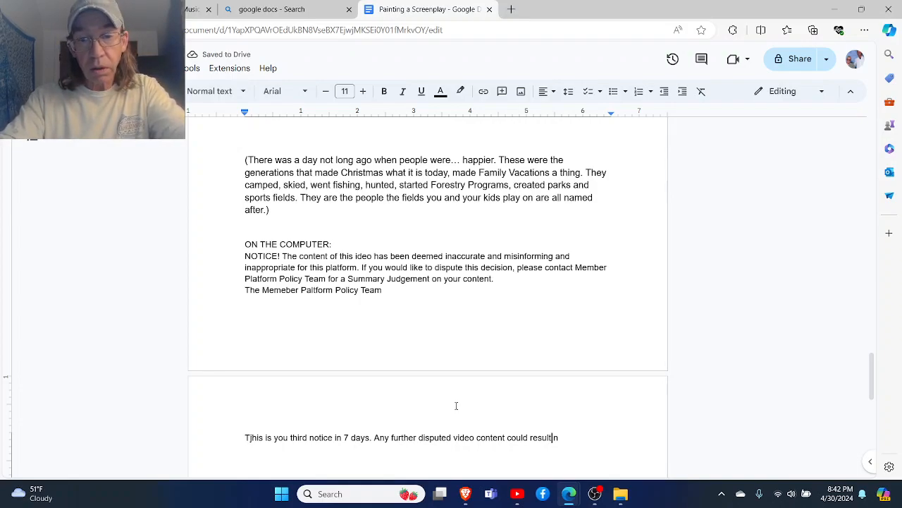
{"action": "type", "text": "in"}
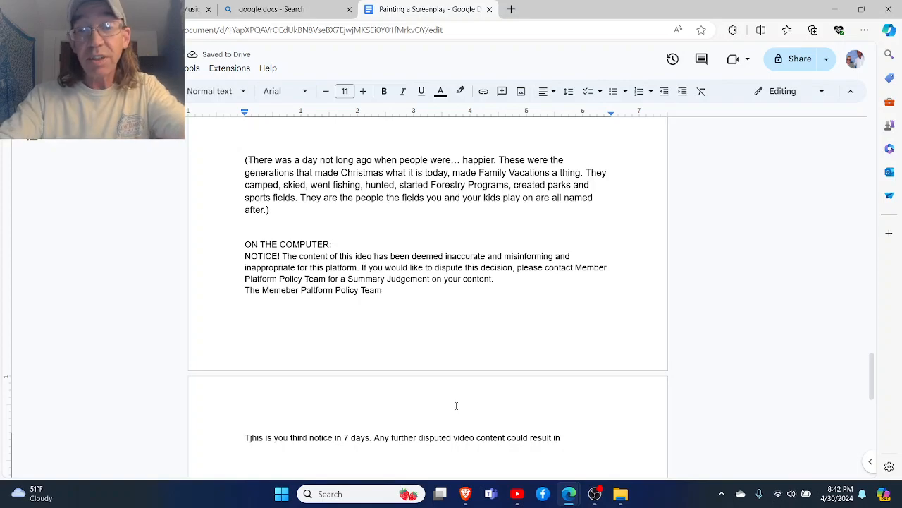
{"action": "type", "text": "susp"}
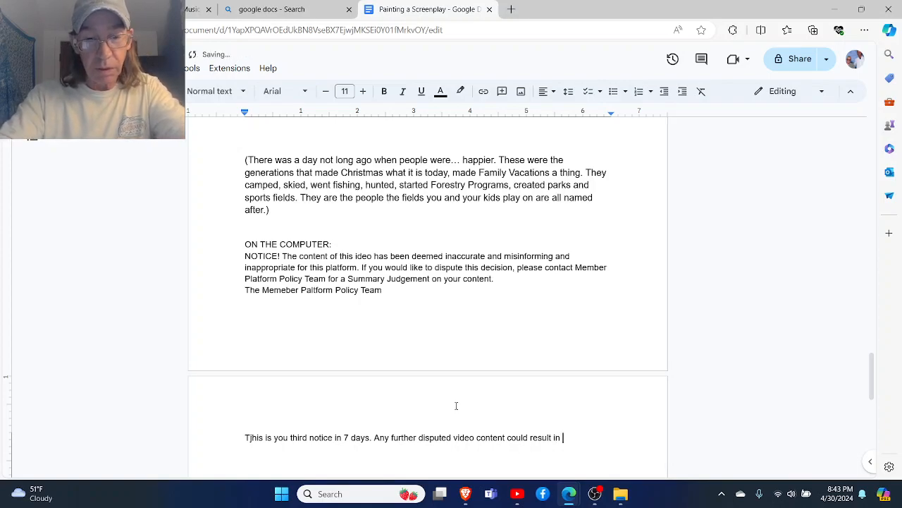
{"action": "type", "text": "en"}
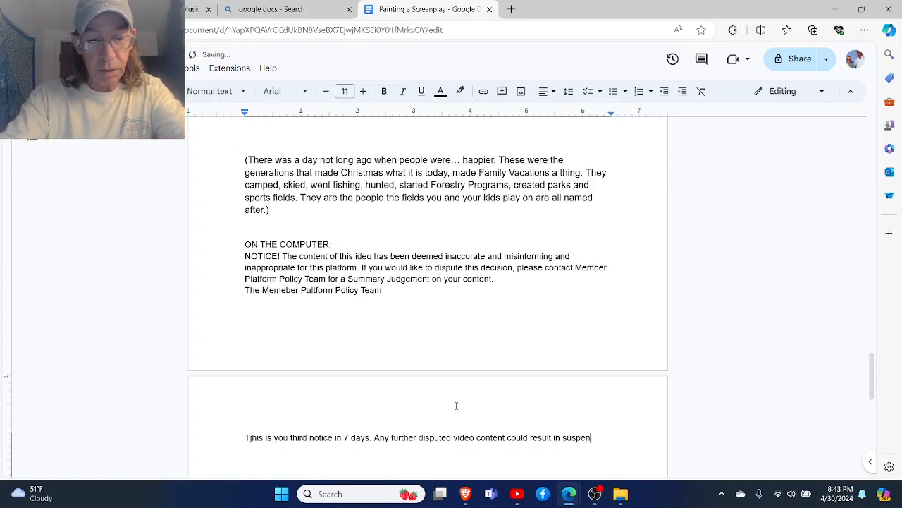
{"action": "type", "text": "sion or dele"}
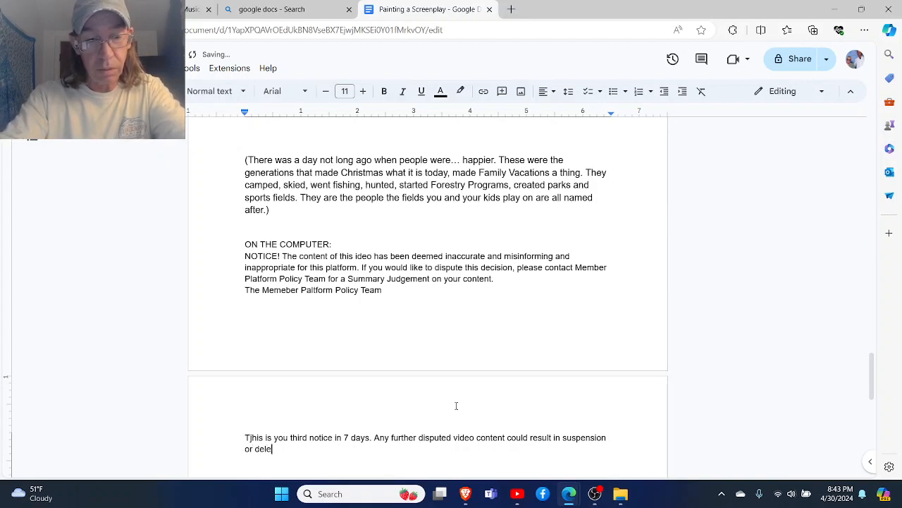
{"action": "type", "text": "tion of you"}
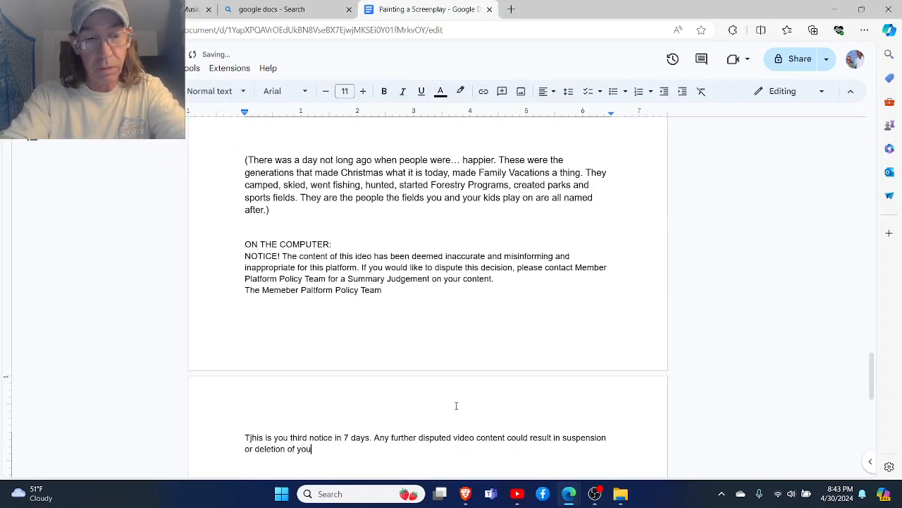
{"action": "type", "text": "r account."}
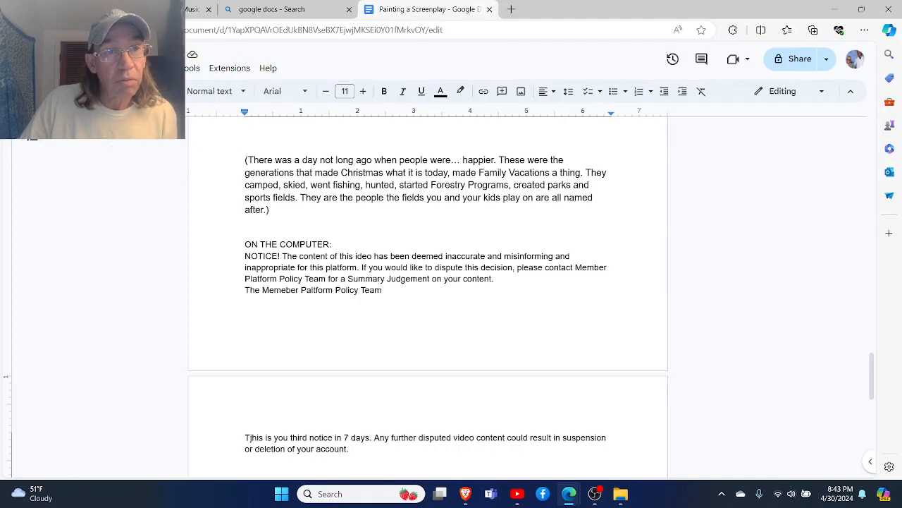
- Use voice typing to dictate "Soda pops up in the Mason jar, but as we already know, he has smoked his last bud."
{"action": "left_click", "coordinate": [191, 68]}
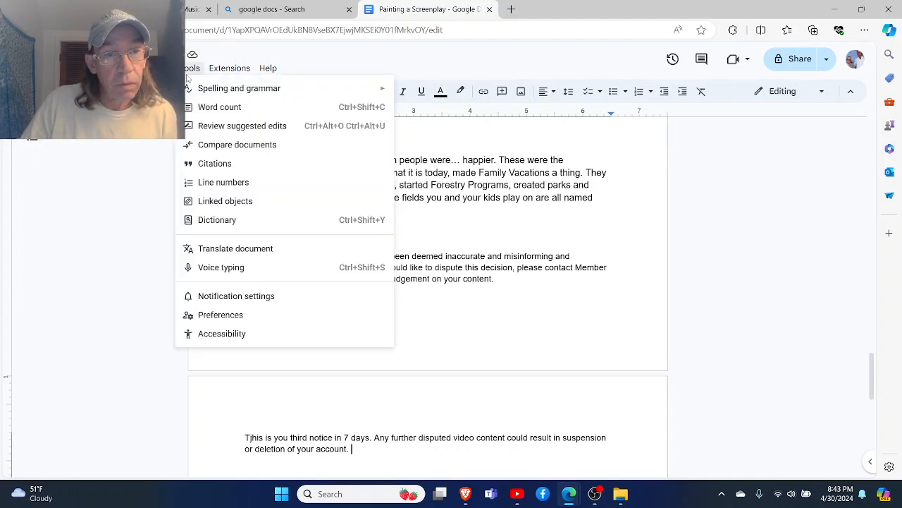
{"action": "left_click", "coordinate": [220, 268]}
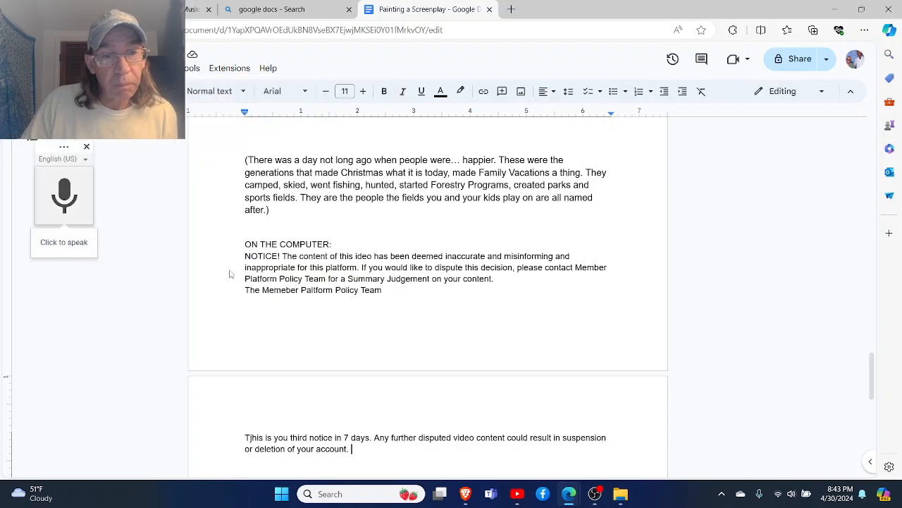
{"action": "left_click", "coordinate": [62, 249]}
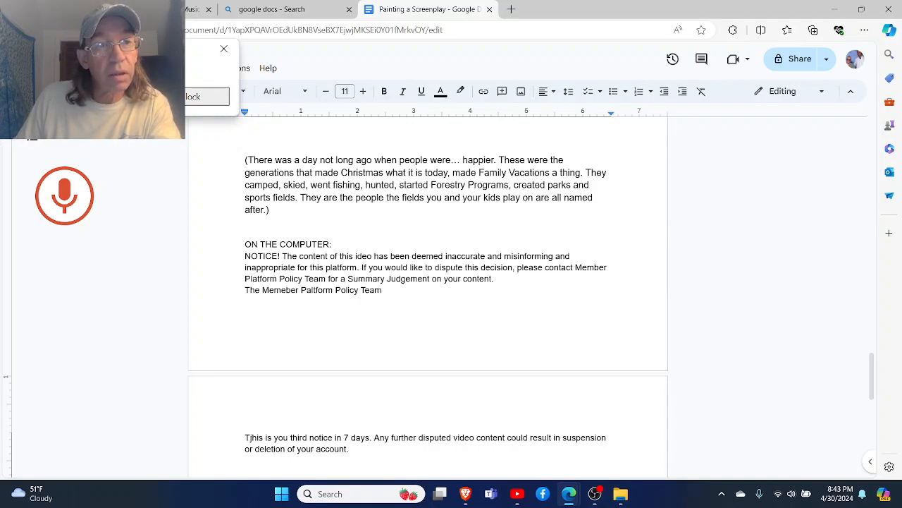
{"action": "left_click", "coordinate": [123, 97]}
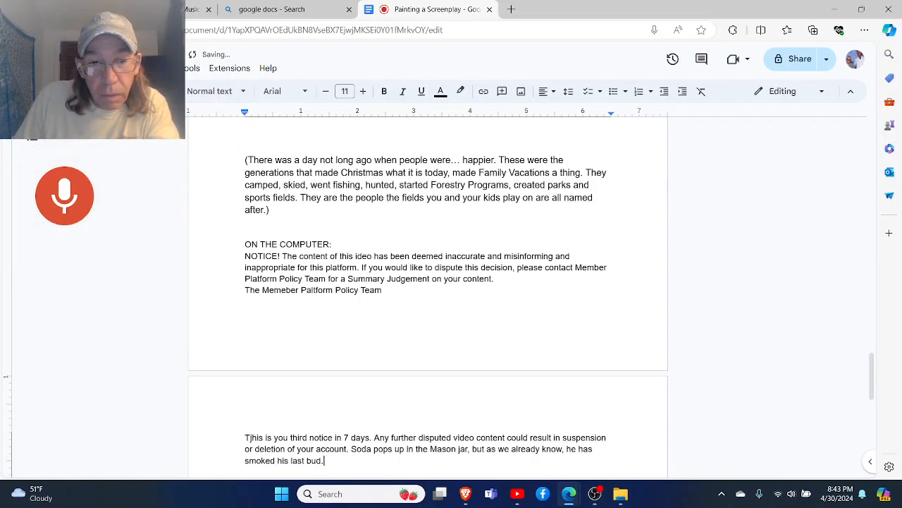
{"action": "left_click", "coordinate": [52, 186]}
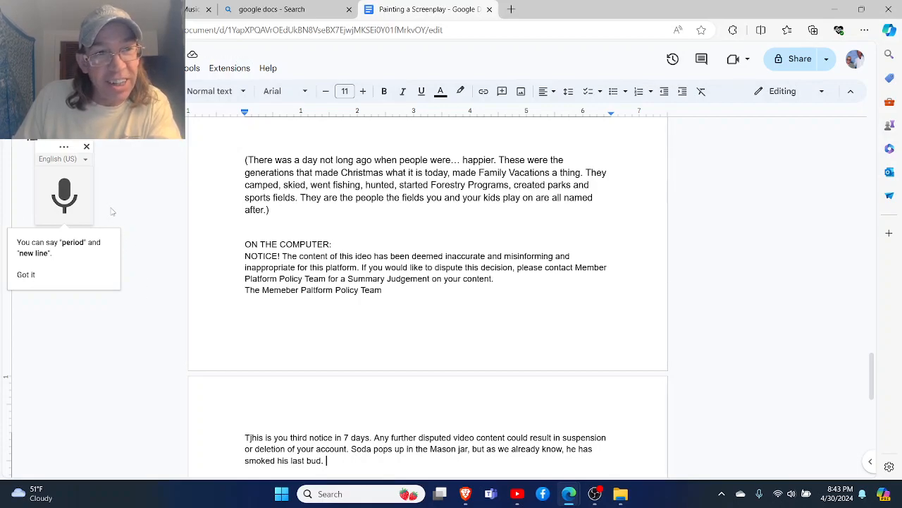
- Restart dictation, delete the stray words it adds after "smoked his last bud.", and start a new line below that sentence
{"action": "left_click", "coordinate": [64, 198]}
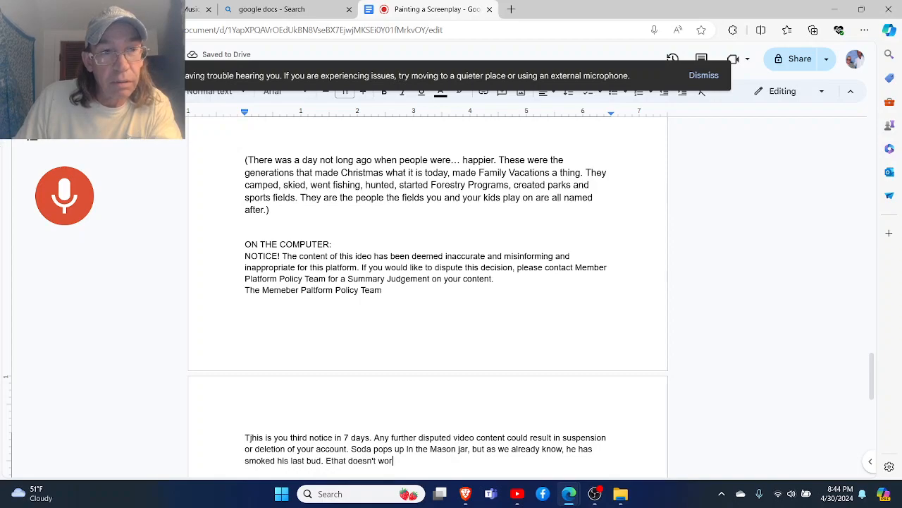
{"action": "left_click_drag", "start_coordinate": [355, 436], "coordinate": [326, 471]}
{"action": "key", "text": "BackSpace"}
{"action": "right_click", "coordinate": [330, 471]}
{"action": "left_click", "coordinate": [330, 472]}
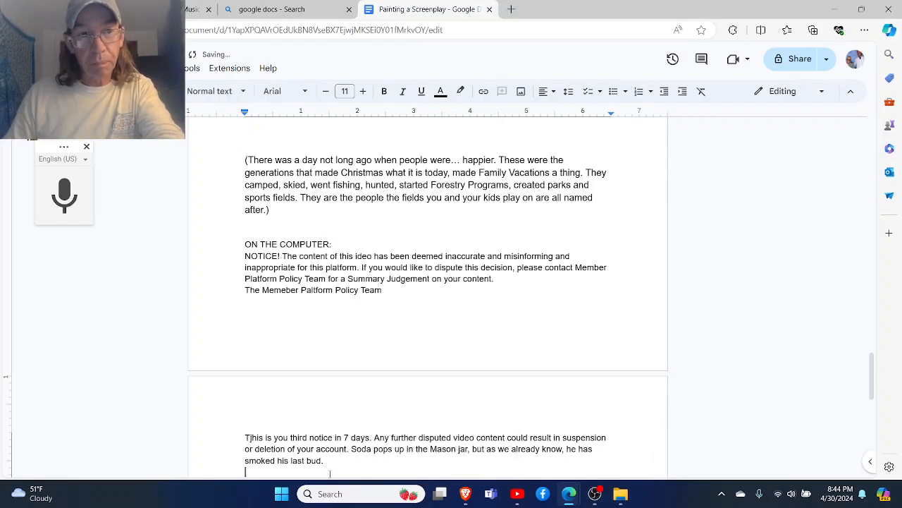
- Dictate Soda's name and spoken line on separate new lines, and delete the stray "ohh OK so here" text
{"action": "left_click", "coordinate": [53, 201]}
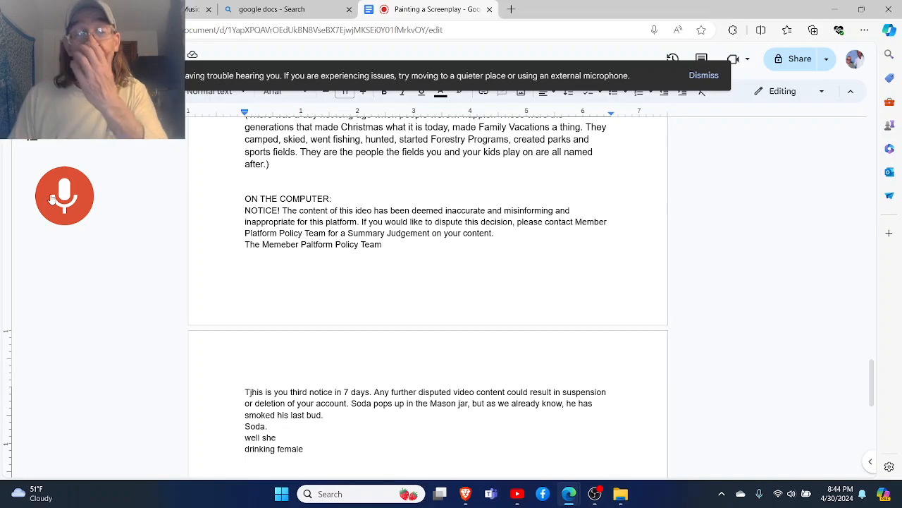
{"action": "left_click", "coordinate": [58, 220]}
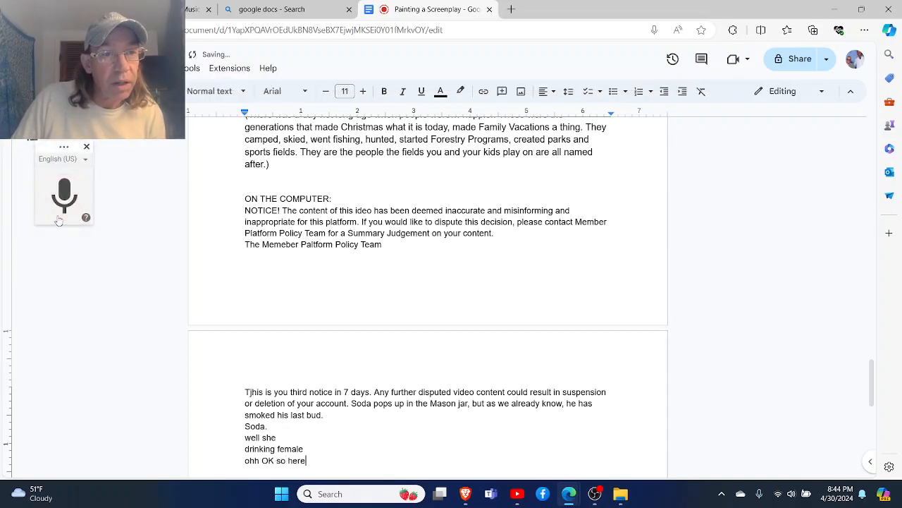
{"action": "left_click_drag", "start_coordinate": [321, 463], "coordinate": [243, 469]}
{"action": "key", "text": "BackSpace"}
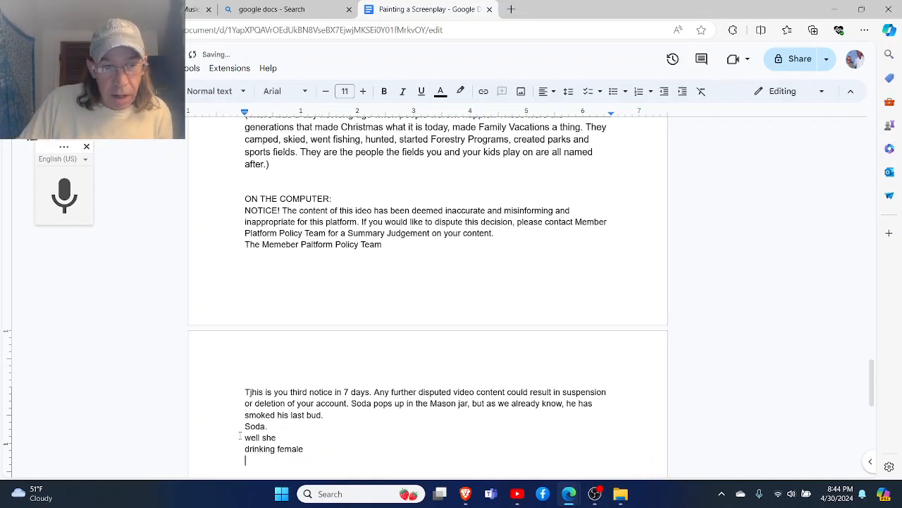
- Correct Soda's misheard dialogue line to read "well shit!"
{"action": "left_click", "coordinate": [280, 437]}
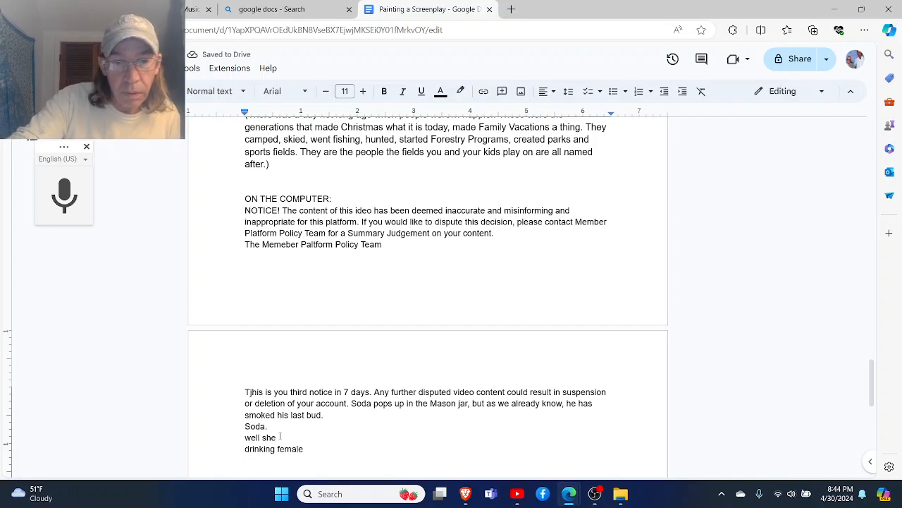
{"action": "key", "text": "BackSpace"}
{"action": "type", "text": "it!"}
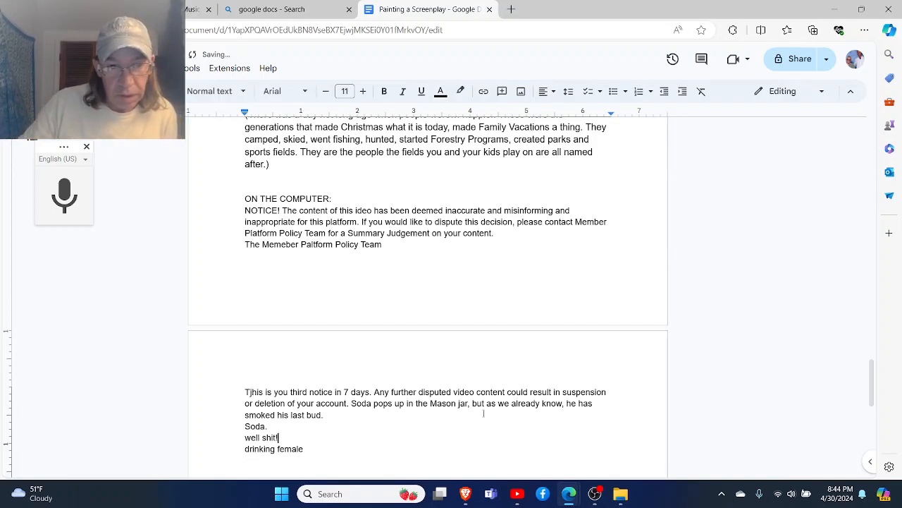
- Remove the misheard "drinking female" text below Soda's dialogue and leave an empty line before the insertion point
{"action": "left_click", "coordinate": [318, 450]}
{"action": "key", "text": "Return"}
{"action": "scroll", "coordinate": [318, 449], "scroll_direction": "down", "scroll_amount": 1}
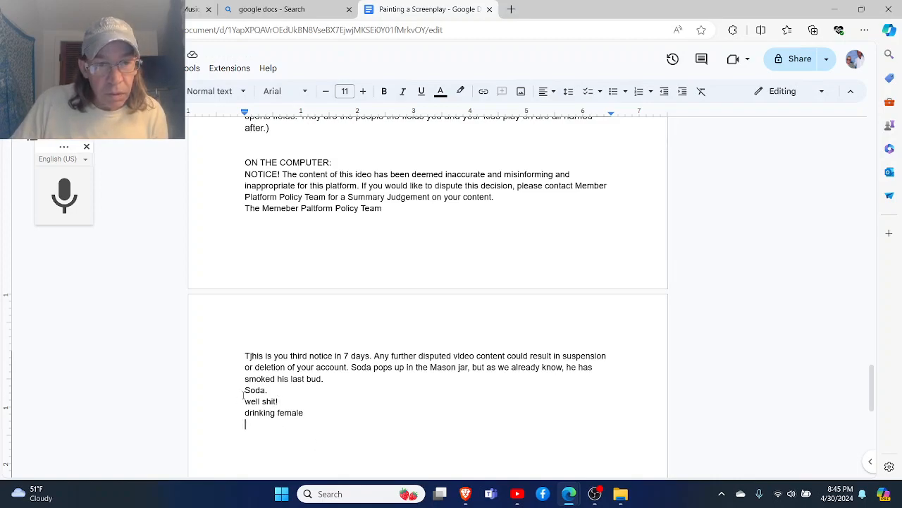
{"action": "left_click_drag", "start_coordinate": [317, 402], "coordinate": [247, 414]}
{"action": "key", "text": "BackSpace"}
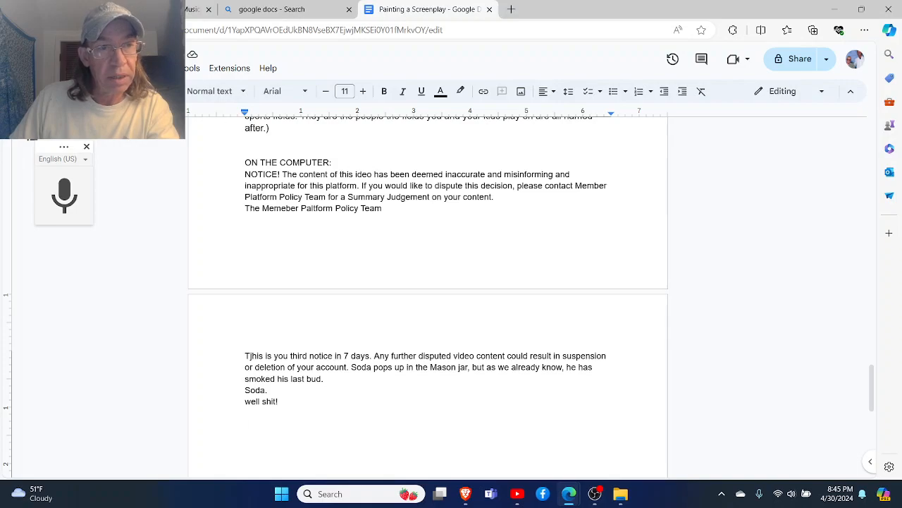
- Dictate the scene opening starting with "Act one later." and delete everything dictated after that phrase
{"action": "left_click", "coordinate": [64, 195]}
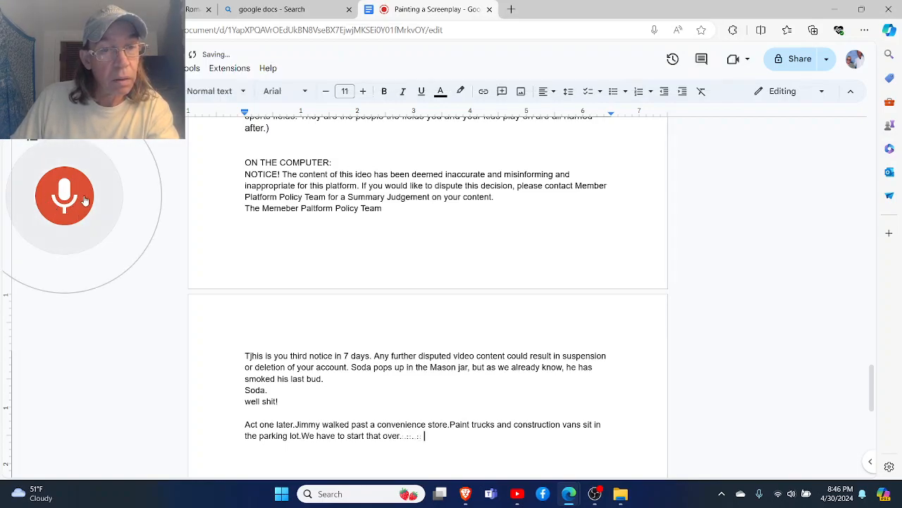
{"action": "left_click", "coordinate": [83, 200]}
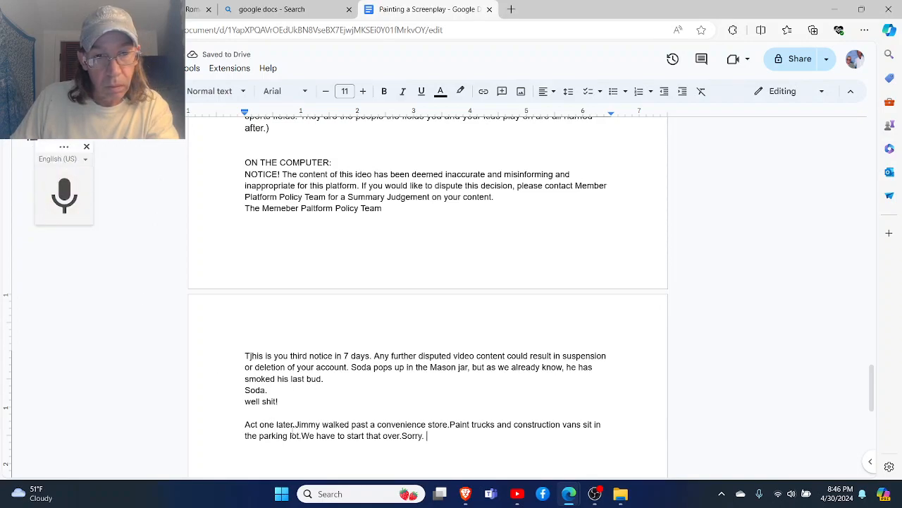
{"action": "left_click_drag", "start_coordinate": [296, 424], "coordinate": [407, 449]}
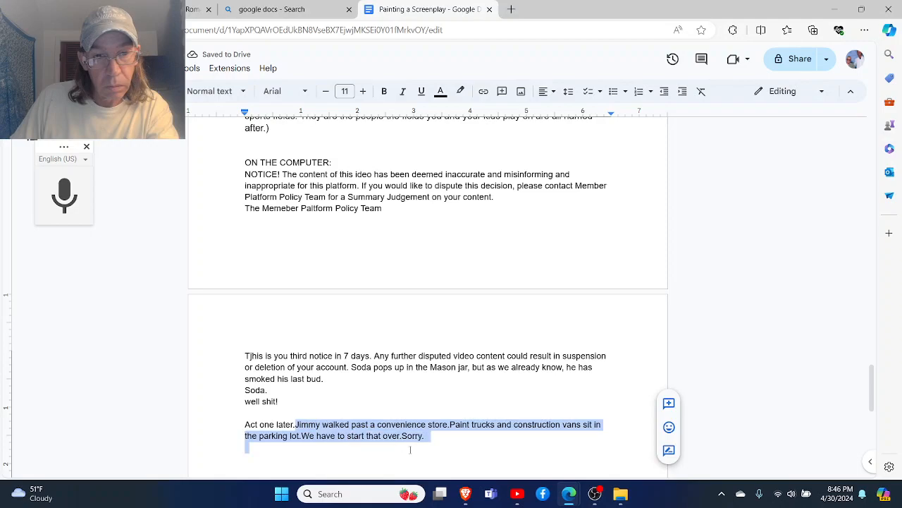
{"action": "key", "text": "BackSpace"}
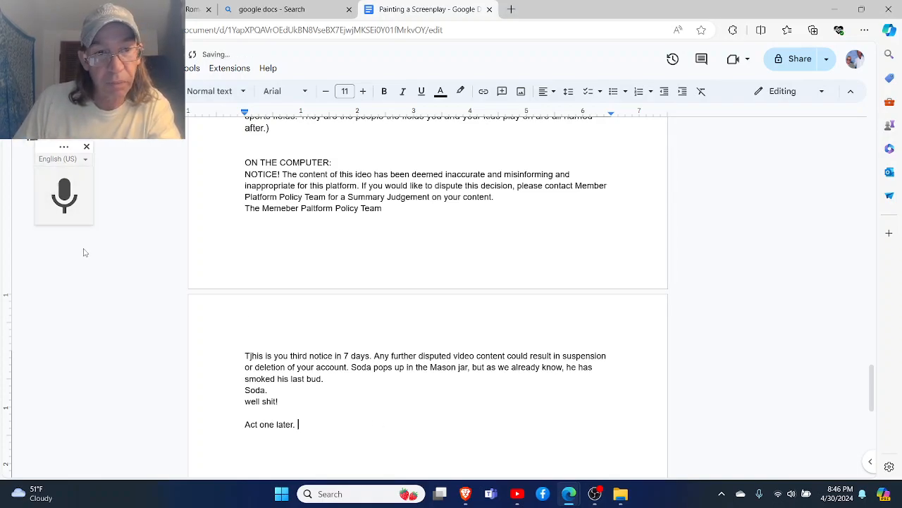
- Dictate Jimmy walking past the convenience store after "Act one later." and correct the repeated wording to "Jimmy walks past a convenience store."
{"action": "left_click", "coordinate": [64, 205]}
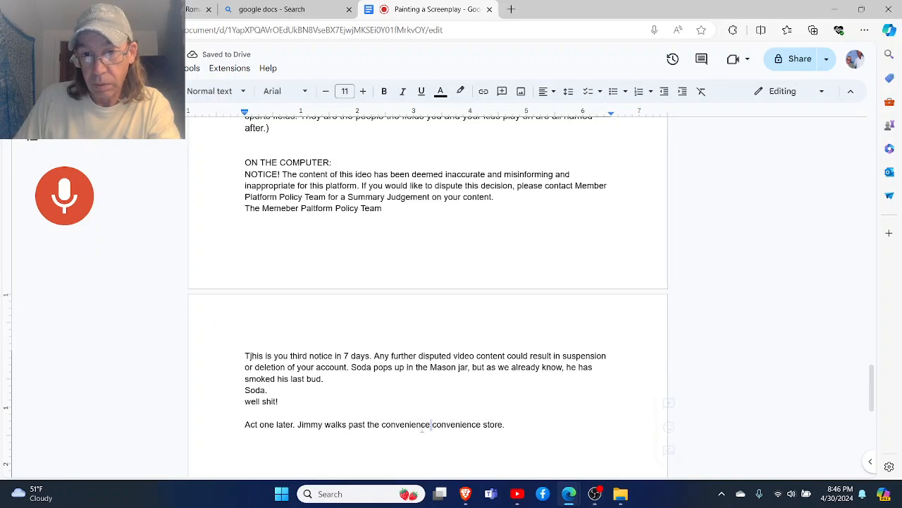
{"action": "left_click_drag", "start_coordinate": [430, 424], "coordinate": [367, 424]}
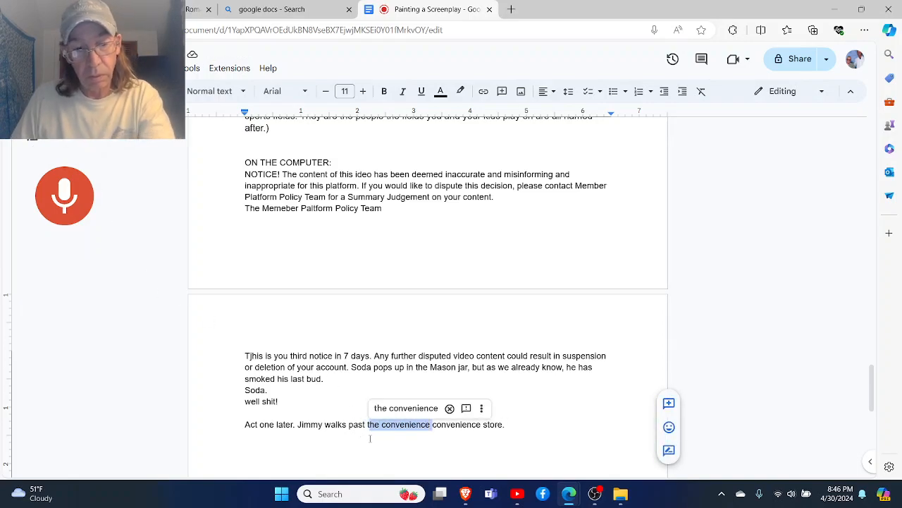
{"action": "type", "text": "ta"}
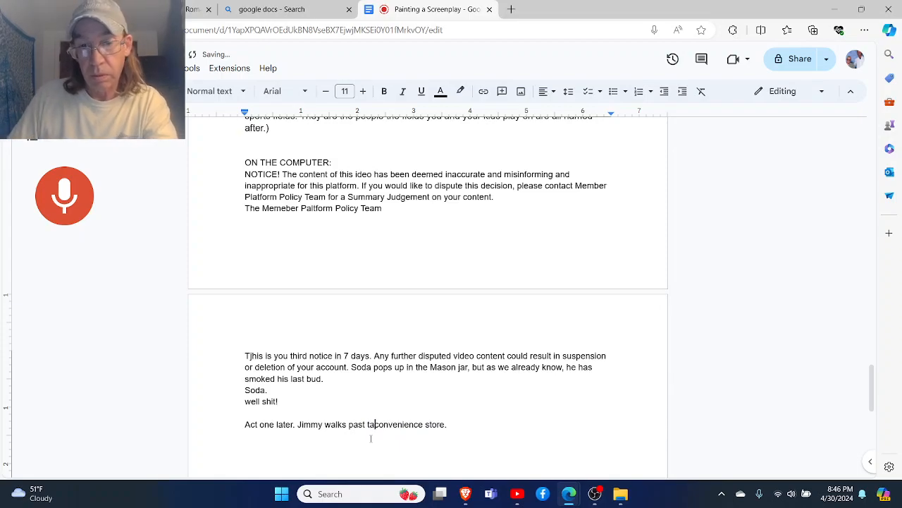
{"action": "key", "text": "Left"}
{"action": "key", "text": "BackSpace"}
{"action": "key", "text": "Right"}
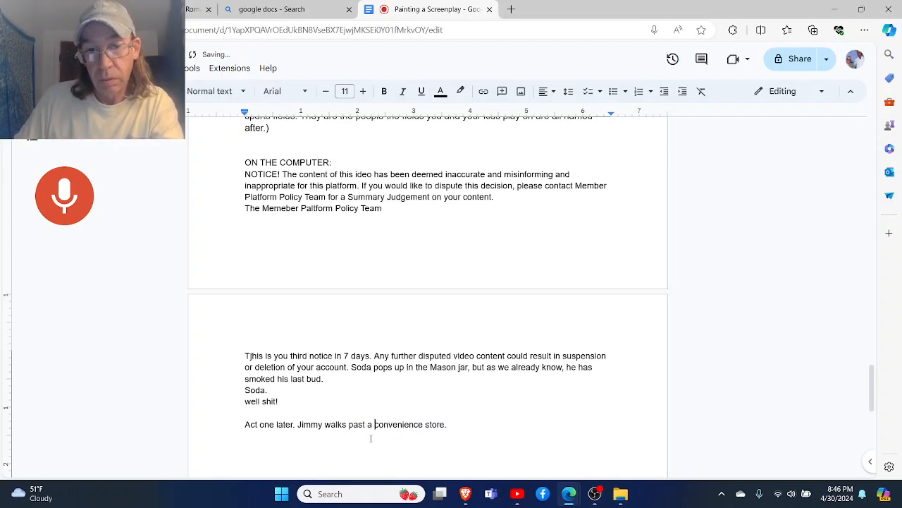
- Continue dictating after the convenience store sentence, and delete the whole Jimmy passage following "Act one later."
{"action": "left_click", "coordinate": [469, 425]}
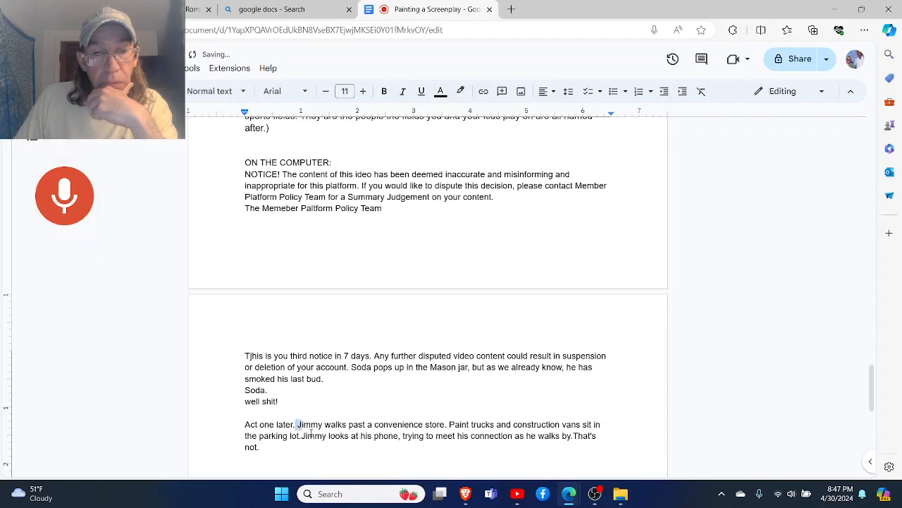
{"action": "left_click_drag", "start_coordinate": [297, 425], "coordinate": [348, 457]}
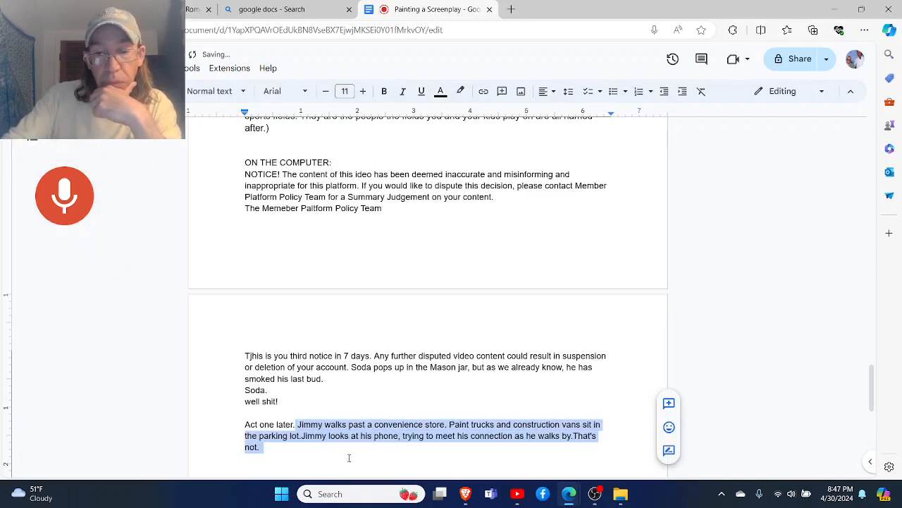
{"action": "key", "text": "BackSpace"}
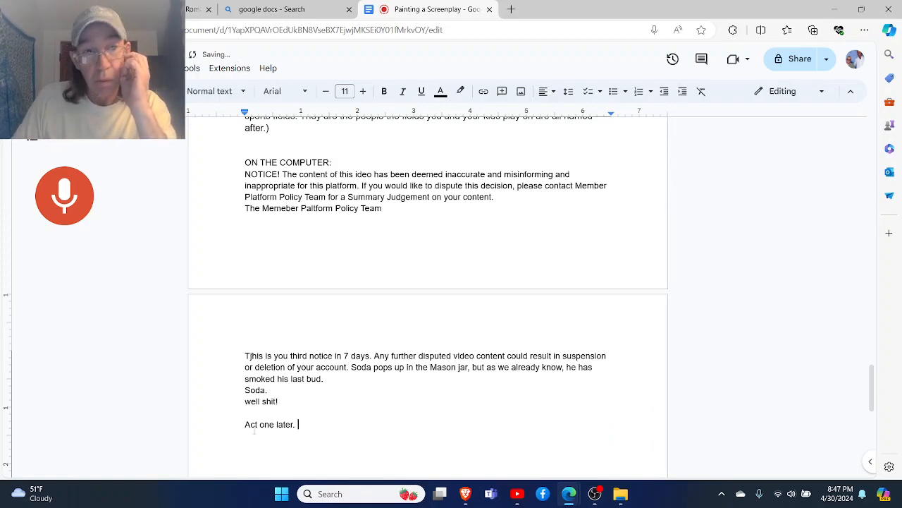
{"action": "left_click", "coordinate": [66, 210]}
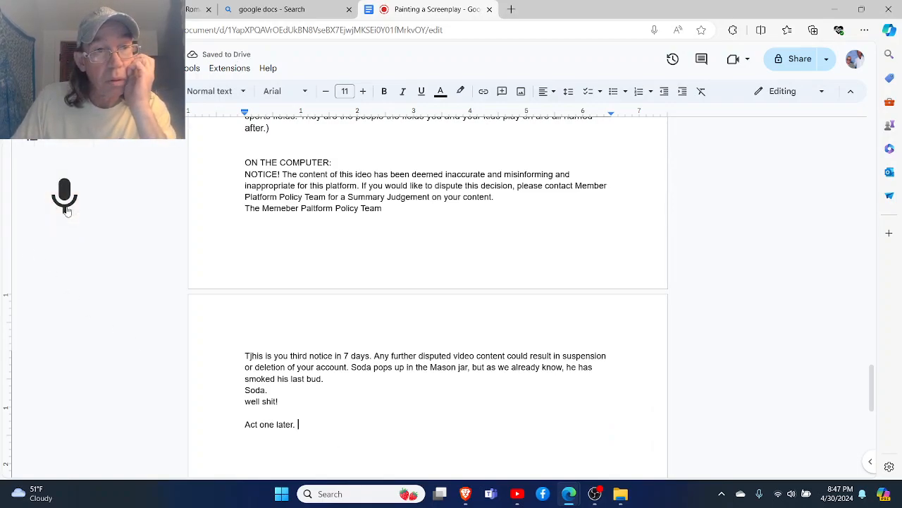
{"action": "left_click", "coordinate": [67, 210]}
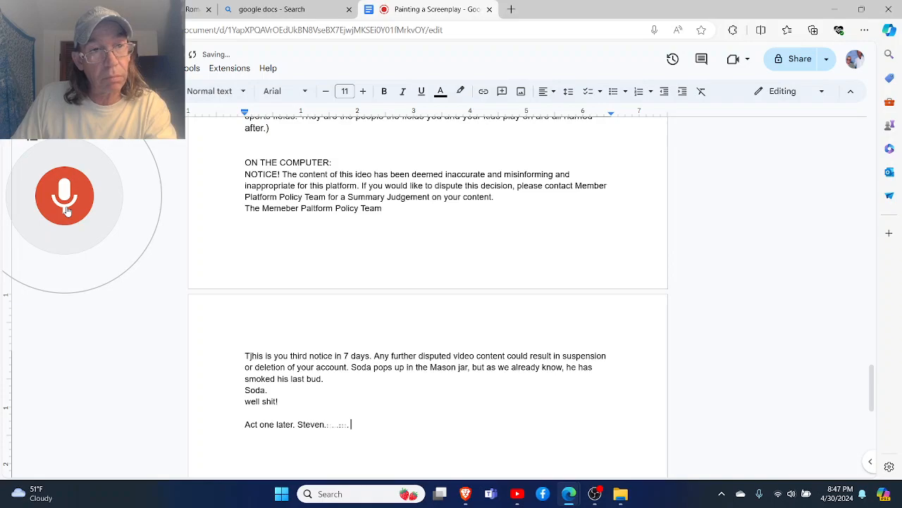
{"action": "left_click", "coordinate": [66, 210]}
{"action": "left_click_drag", "start_coordinate": [375, 426], "coordinate": [300, 434]}
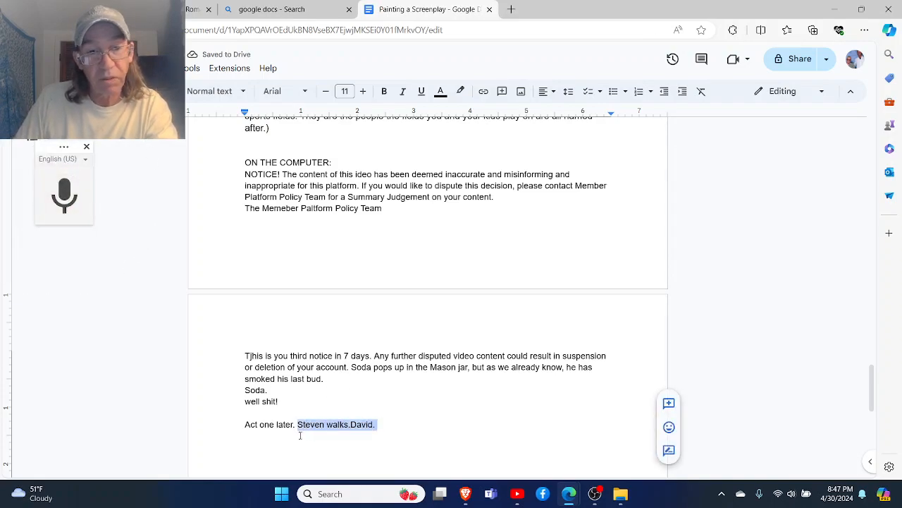
{"action": "key", "text": "BackSpace"}
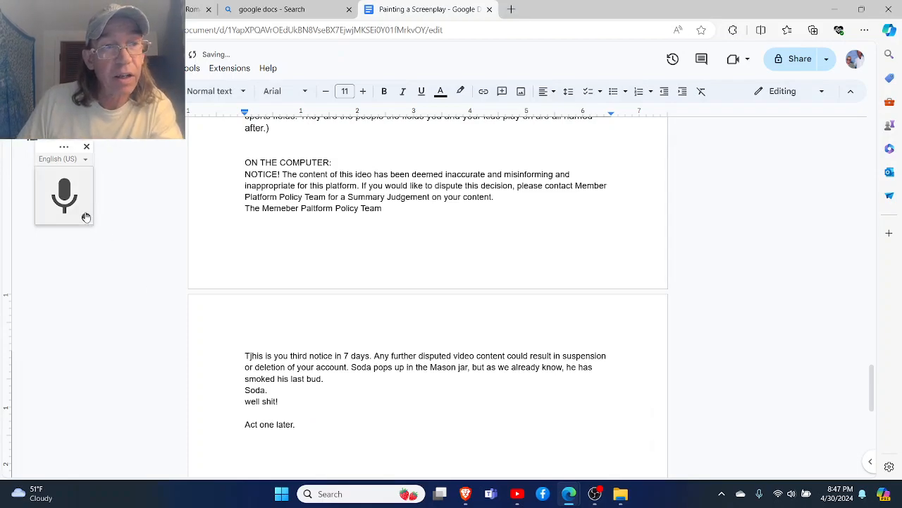
- Try to dictate Soda walking by a convenience store and looking at his phone, and remove that dictated passage
{"action": "left_click", "coordinate": [51, 202]}
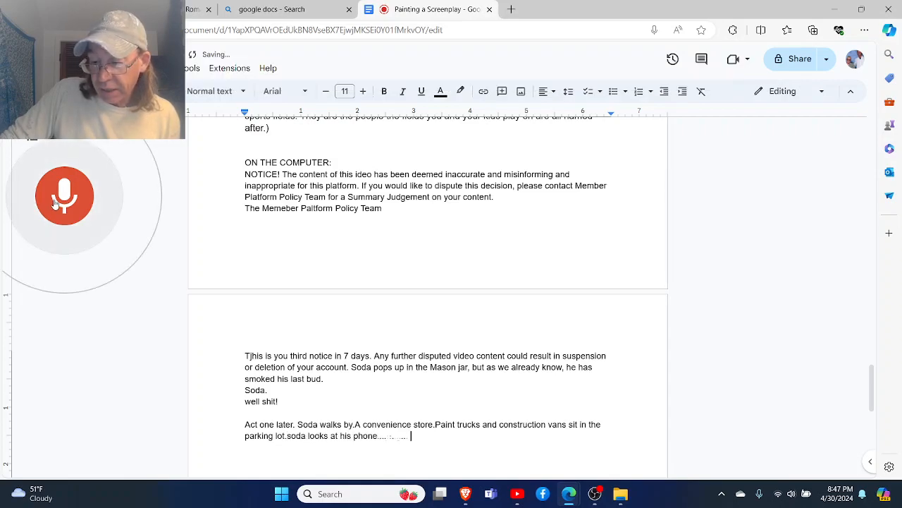
{"action": "left_click", "coordinate": [54, 203]}
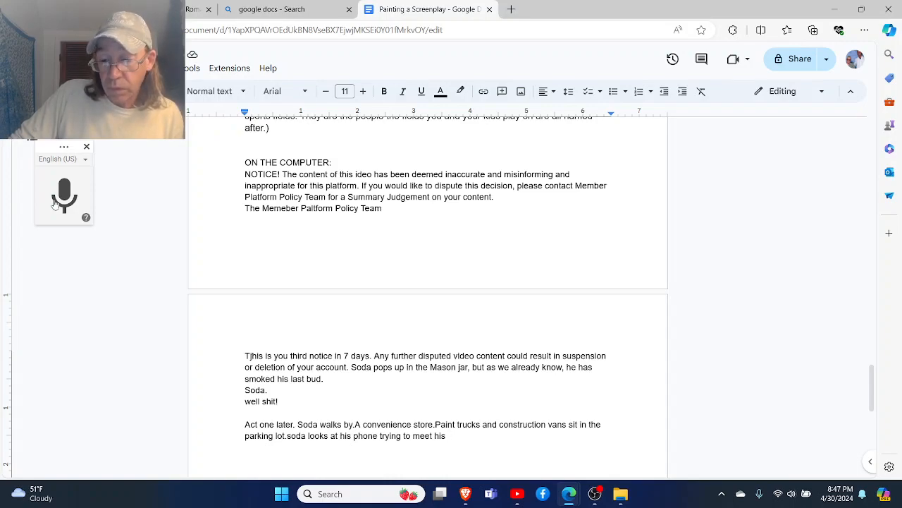
{"action": "left_click", "coordinate": [55, 202]}
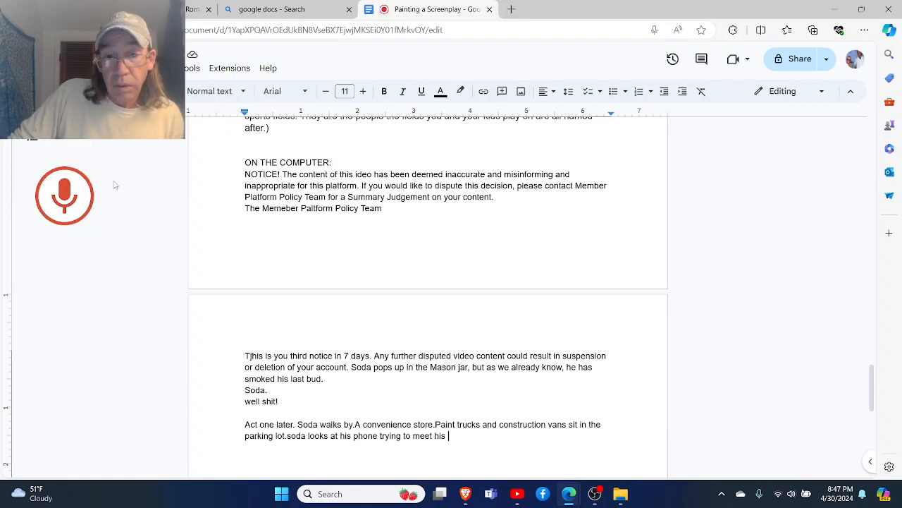
{"action": "left_click", "coordinate": [69, 202]}
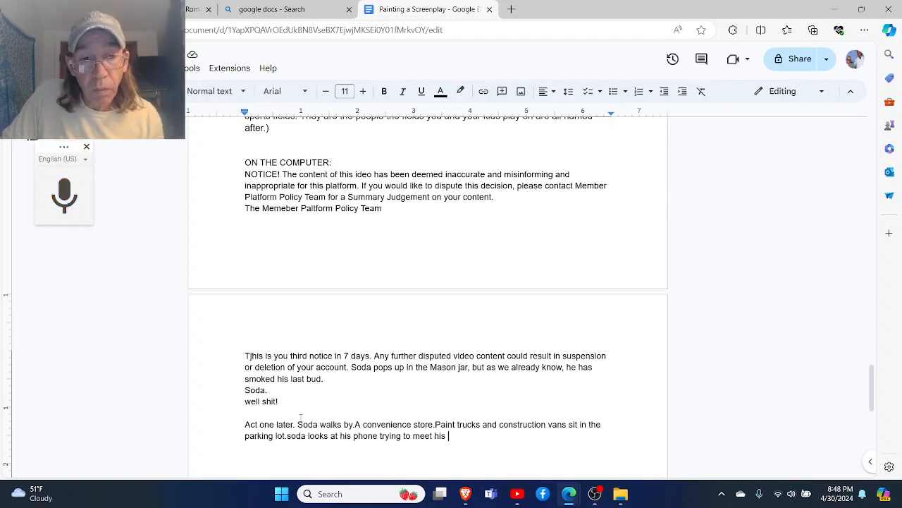
{"action": "left_click_drag", "start_coordinate": [298, 424], "coordinate": [447, 454]}
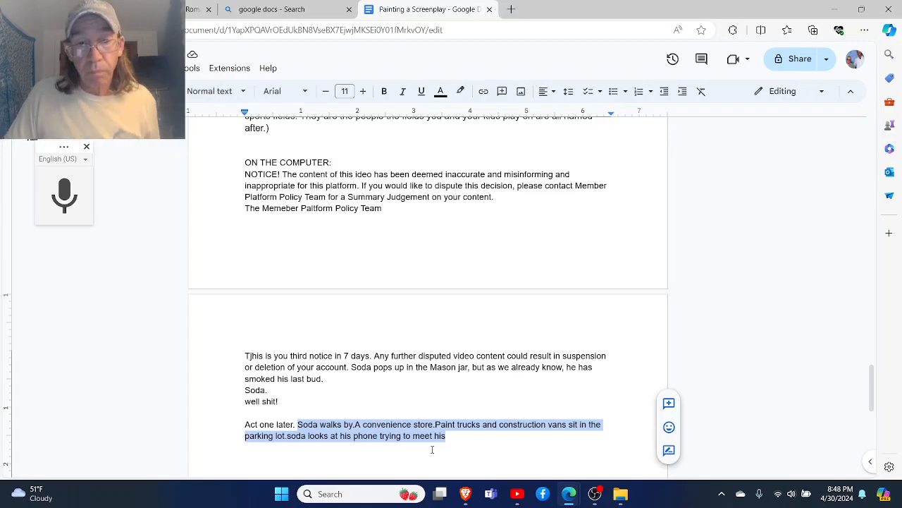
{"action": "key", "text": "BackSpace"}
- Write "Soda walks by a convenience store." after "Act one later."
{"action": "type", "text": "So"}
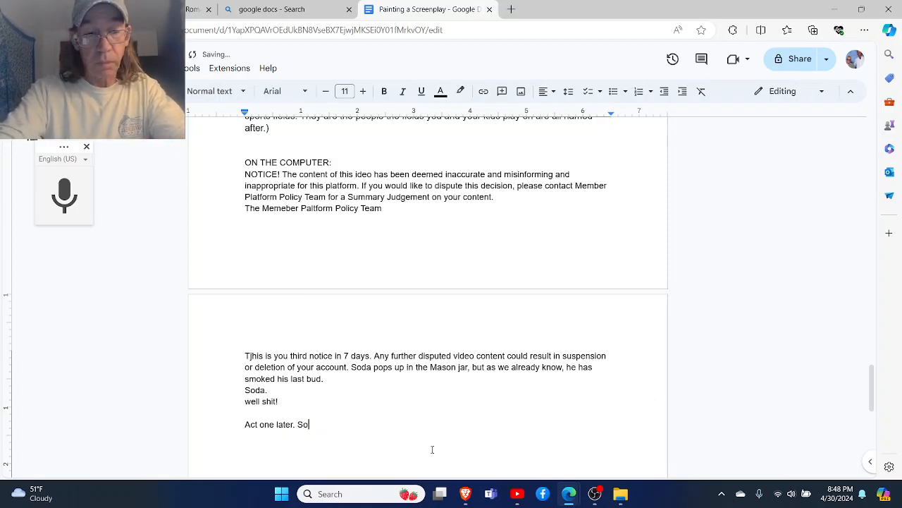
{"action": "type", "text": "da walks b"}
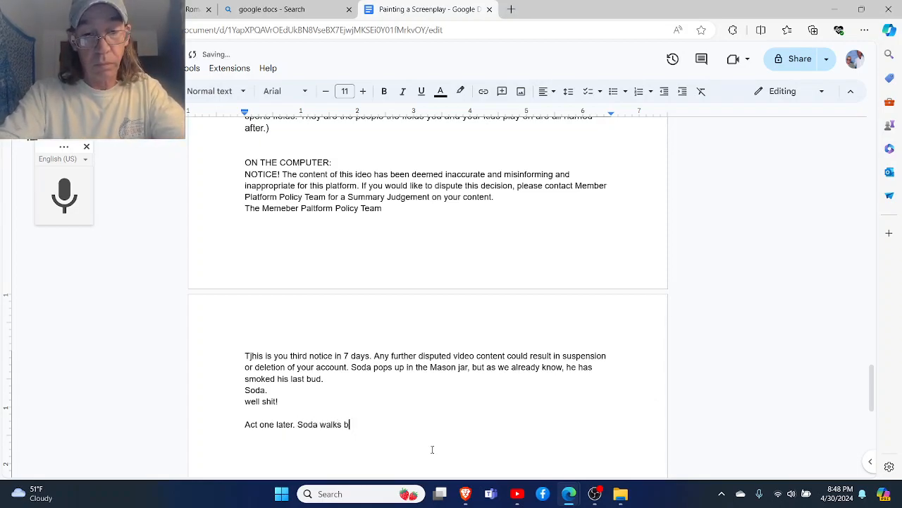
{"action": "type", "text": "y a conv"}
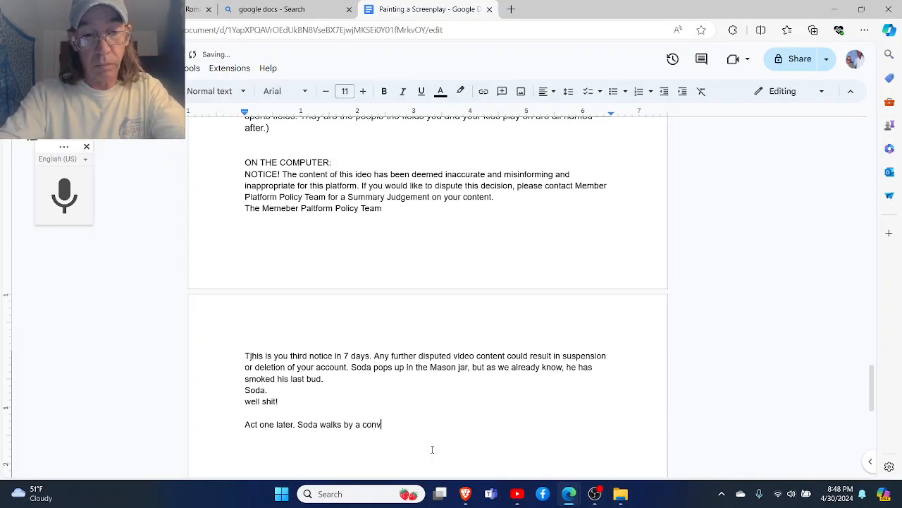
{"action": "type", "text": "enience sto"}
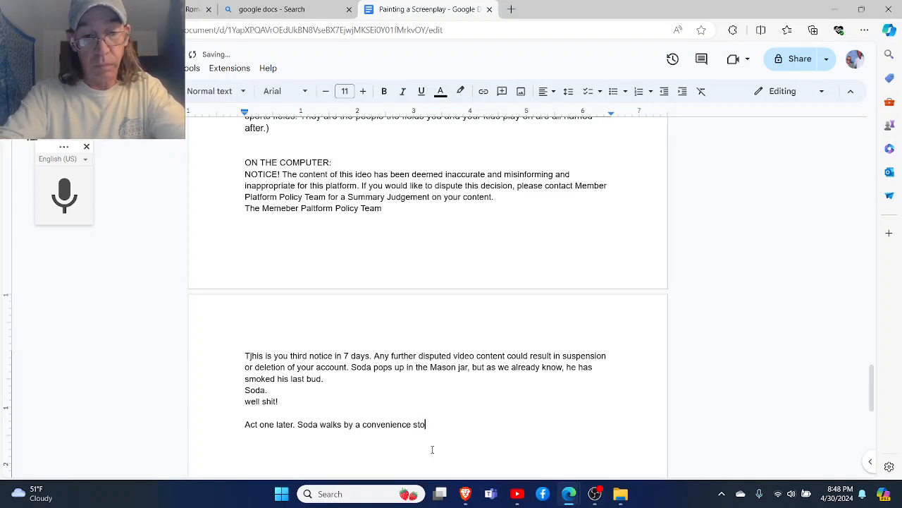
{"action": "type", "text": "re."}
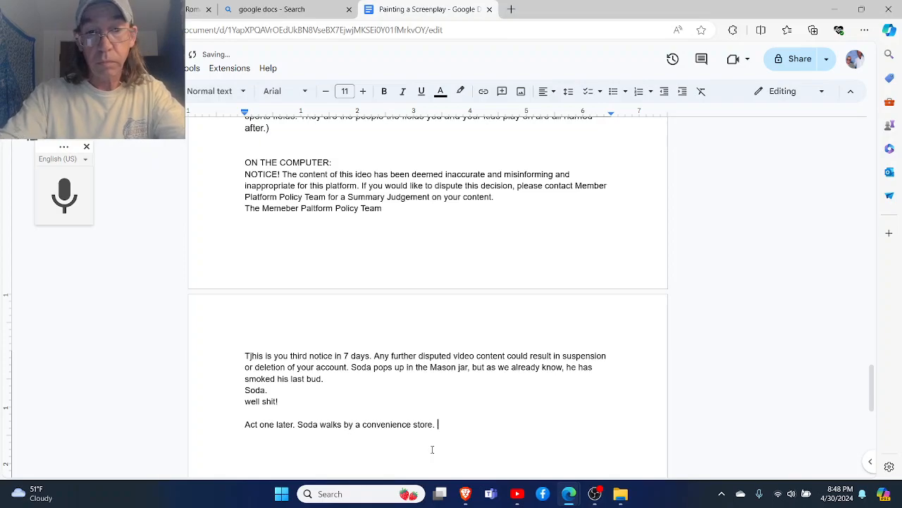
{"action": "type", "text": " Paint"}
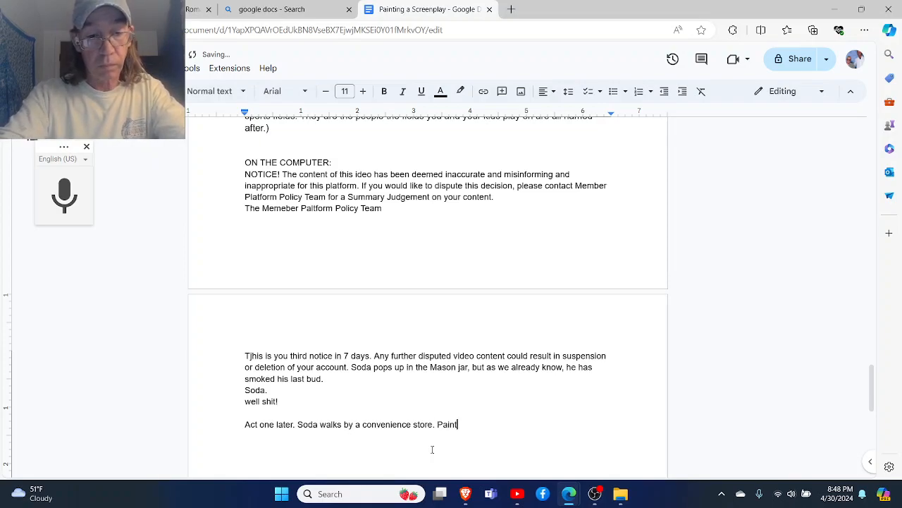
{"action": "type", "text": " vans and "}
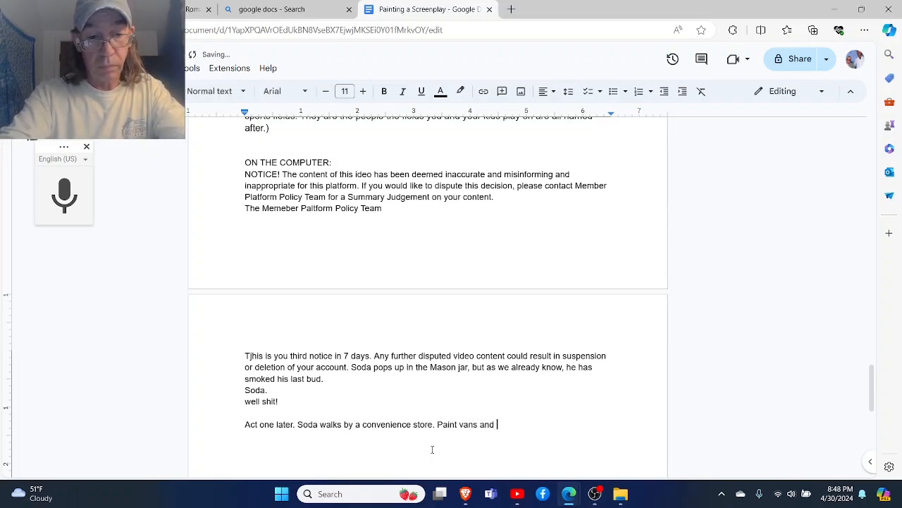
{"action": "type", "text": "Constru"}
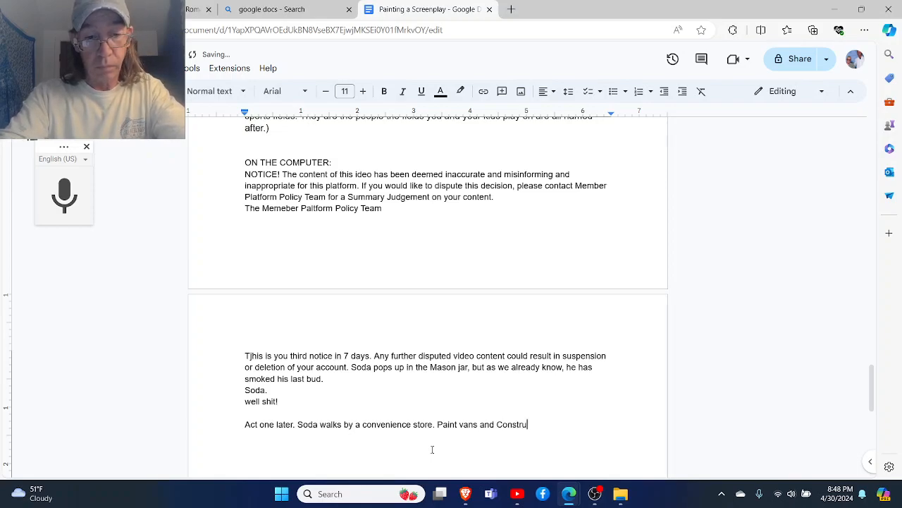
{"action": "type", "text": "ction com"}
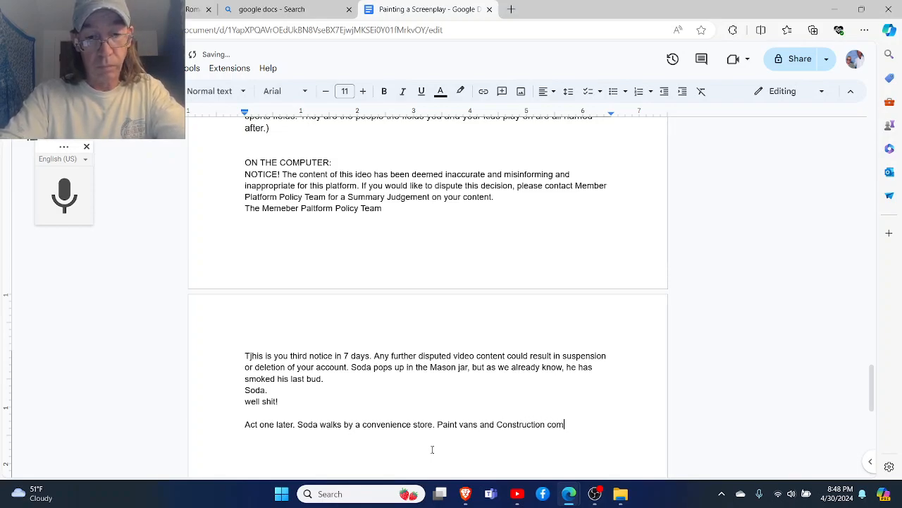
{"action": "type", "text": "pany tru"}
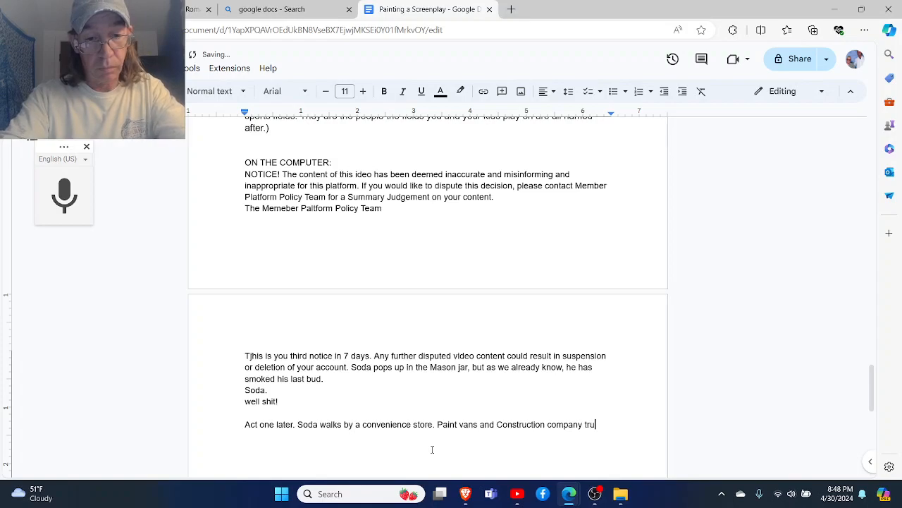
{"action": "type", "text": "cks sit"}
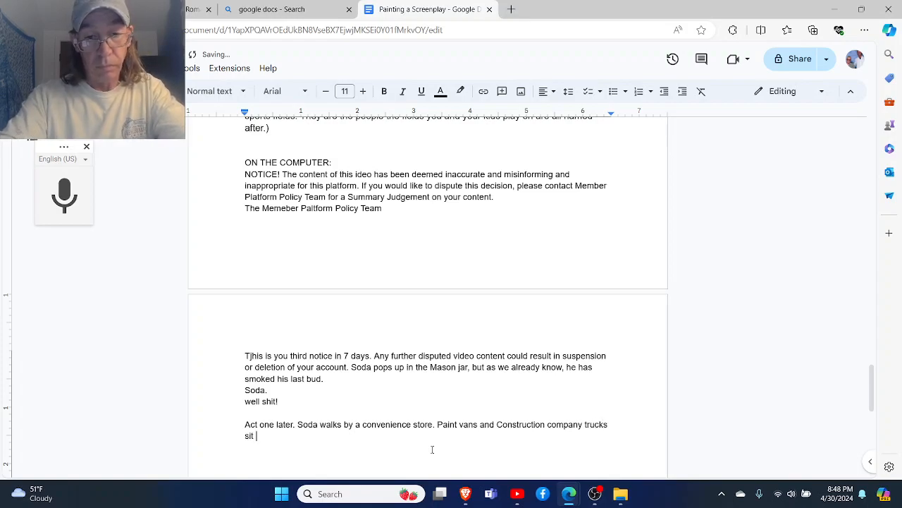
- Begin the following sentence with "Paint vans and Construction company trucks"
{"action": "key", "text": "BackSpace"}
{"action": "key", "text": "BackSpace"}
{"action": "key", "text": "BackSpace"}
{"action": "key", "text": "BackSpace"}
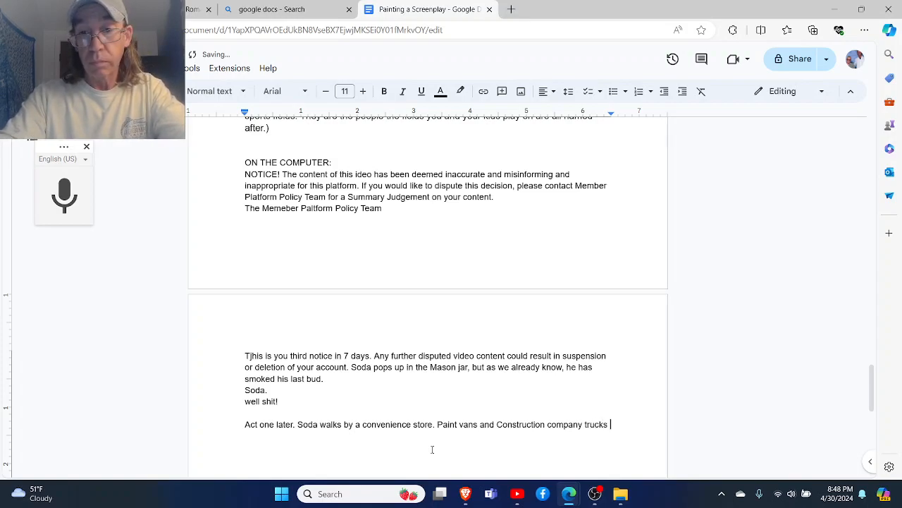
- Complete the sentence about the vans and trucks with "sit with their engines running in the parking lot."
{"action": "type", "text": "sit wi"}
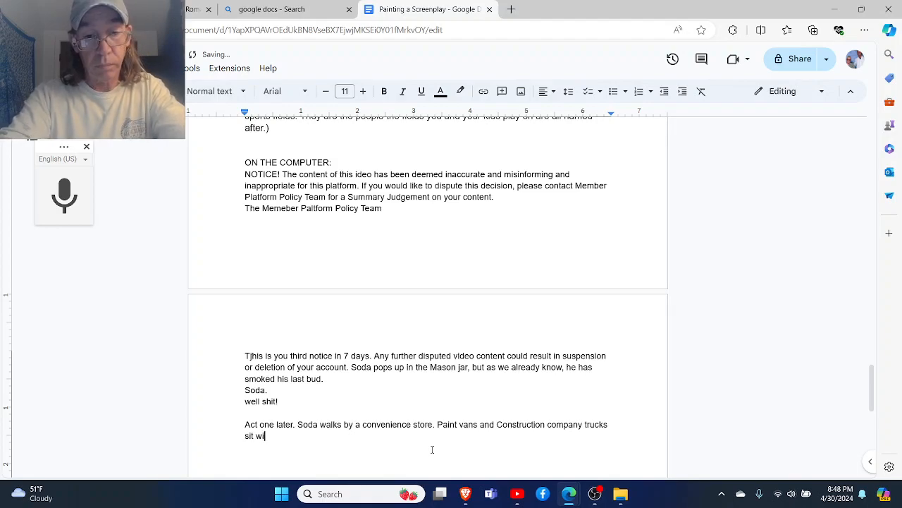
{"action": "type", "text": "th their en"}
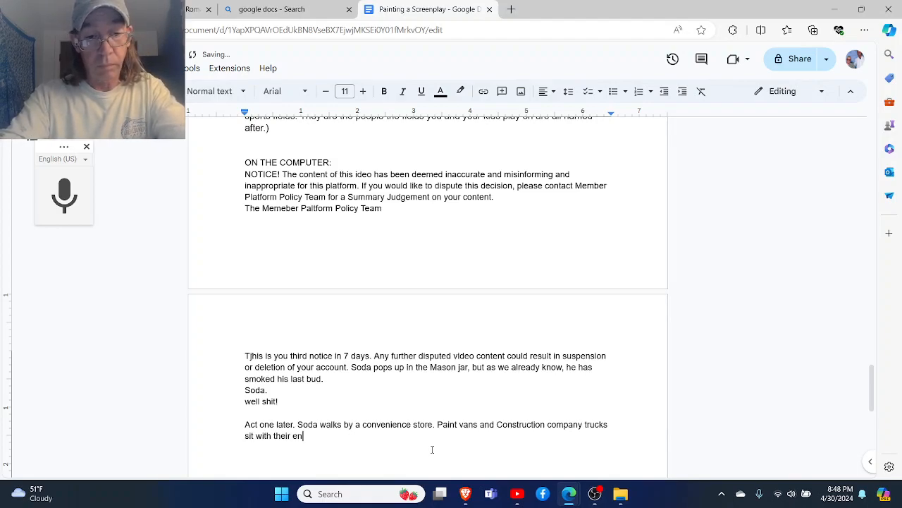
{"action": "type", "text": "gines ru"}
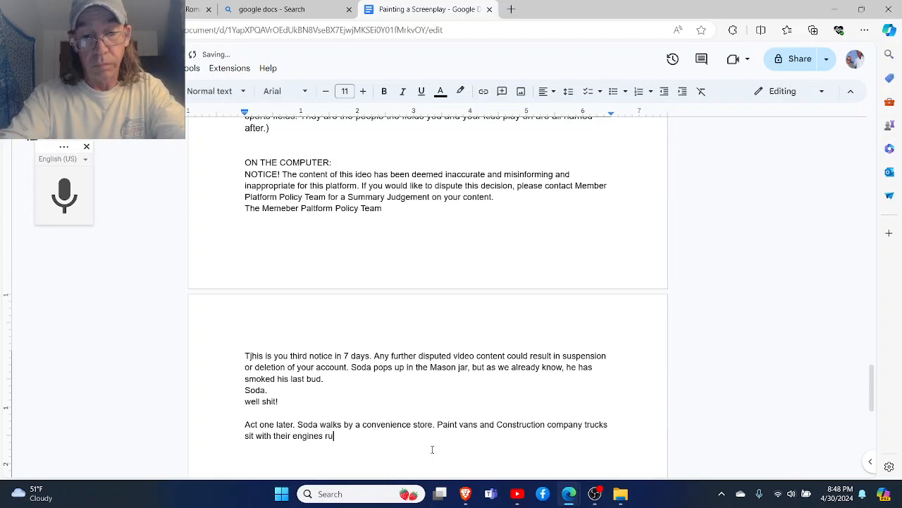
{"action": "type", "text": "nningni the oa"}
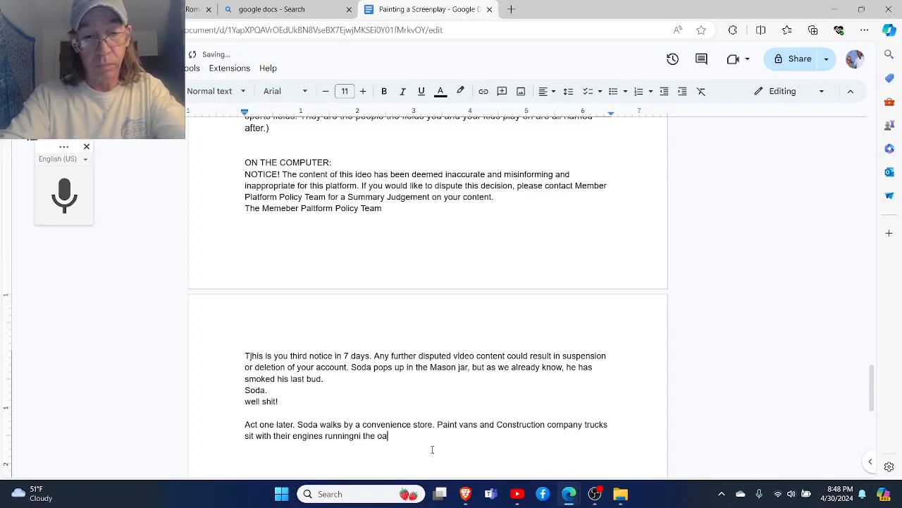
{"action": "type", "text": "king"}
{"action": "key", "text": "BackSpace"}
{"action": "key", "text": "BackSpace"}
{"action": "key", "text": "BackSpace"}
{"action": "key", "text": "BackSpace"}
{"action": "key", "text": "BackSpace"}
{"action": "key", "text": "BackSpace"}
{"action": "key", "text": "BackSpace"}
{"action": "key", "text": "BackSpace"}
{"action": "key", "text": "BackSpace"}
{"action": "key", "text": "BackSpace"}
{"action": "key", "text": "BackSpace"}
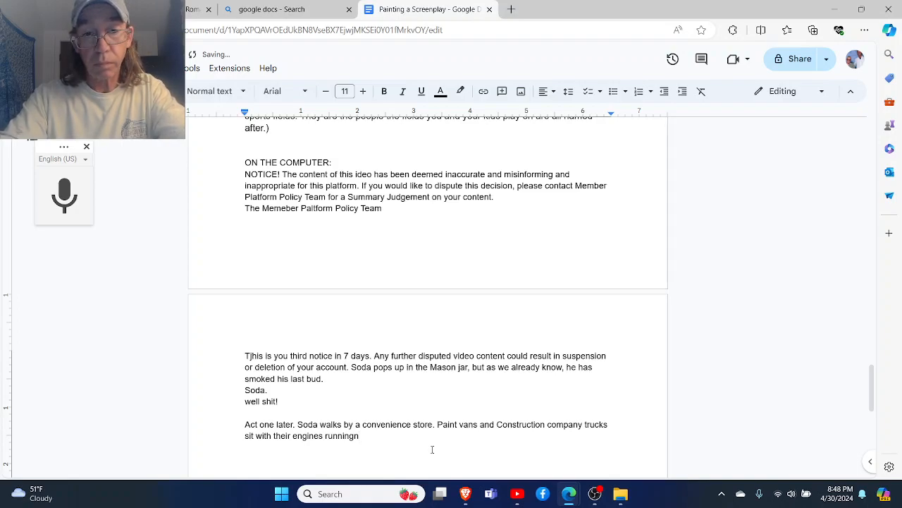
{"action": "type", "text": "in the oa"}
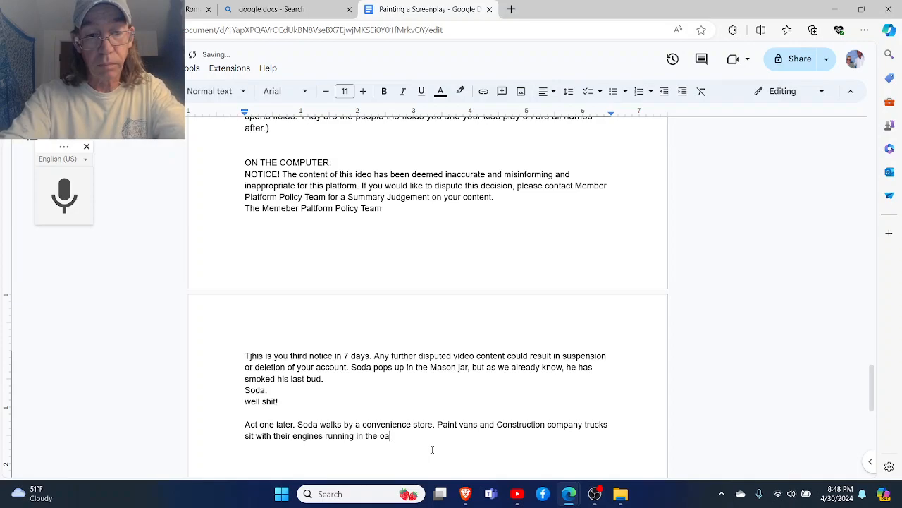
{"action": "key", "text": "BackSpace"}
{"action": "key", "text": "BackSpace"}
{"action": "type", "text": "parking lot."}
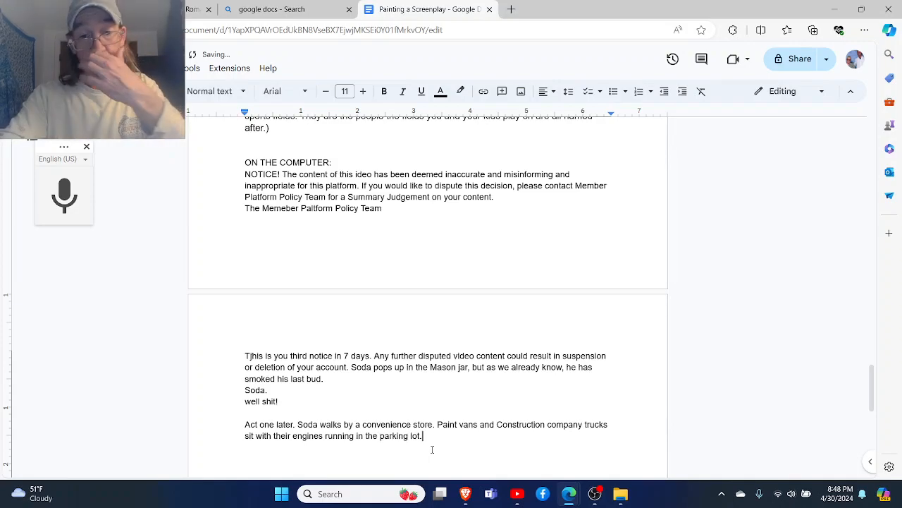
- Add a separate paragraph below the parking lot description in which someone shouts a man's first name, in quotation marks with an exclamation mark
{"action": "key", "text": "Return"}
{"action": "key", "text": "Return"}
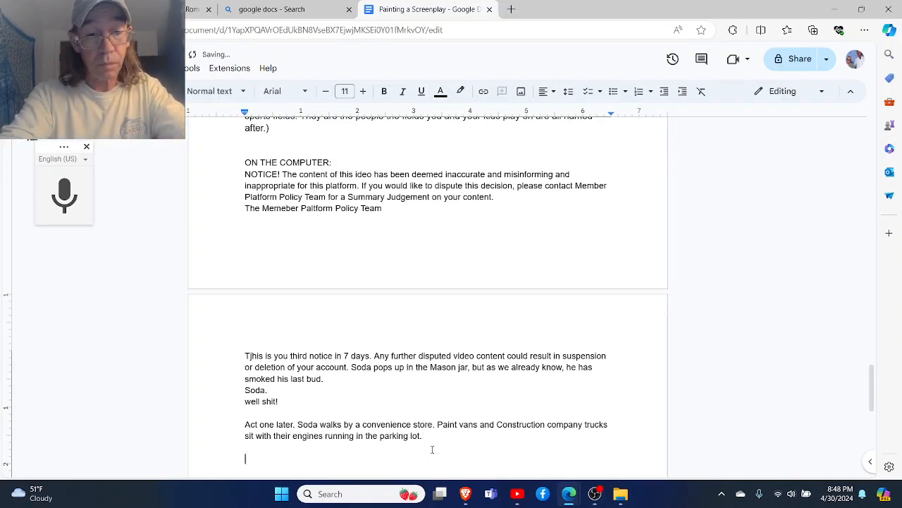
{"action": "type", "text": "\"SDtephen"}
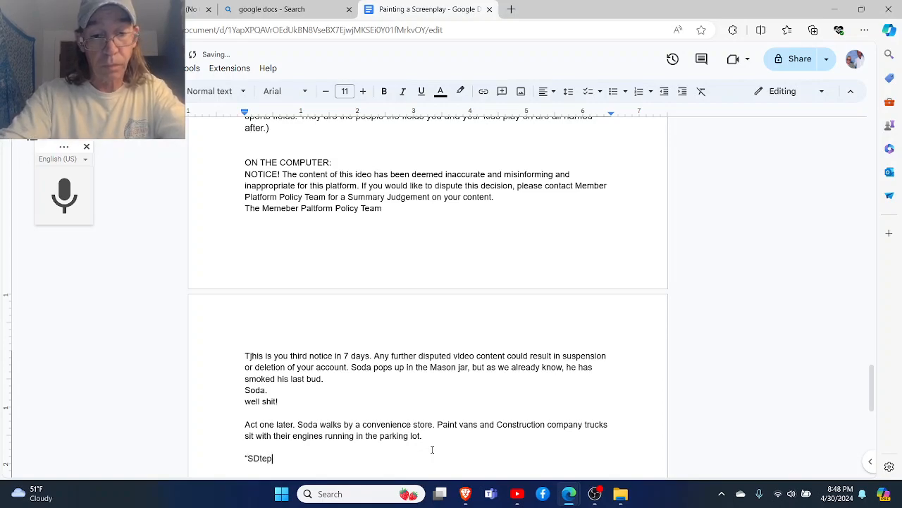
{"action": "key", "text": "BackSpace"}
{"action": "key", "text": "BackSpace"}
{"action": "key", "text": "BackSpace"}
{"action": "key", "text": "BackSpace"}
{"action": "key", "text": "BackSpace"}
{"action": "key", "text": "BackSpace"}
{"action": "key", "text": "BackSpace"}
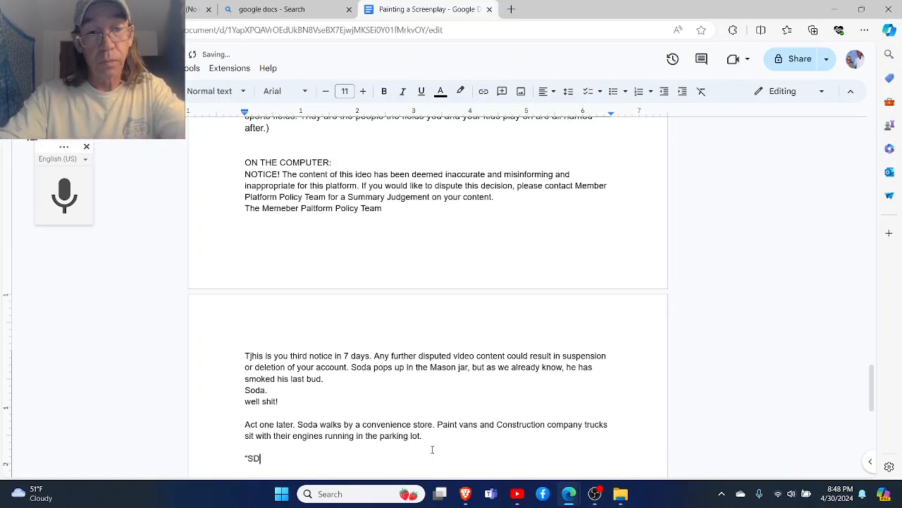
{"action": "type", "text": "tep"}
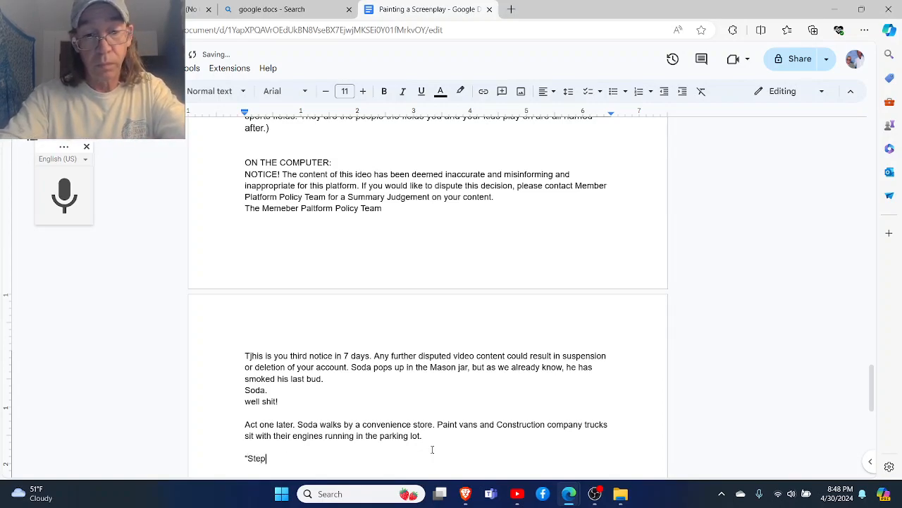
{"action": "type", "text": "hen!\""}
{"action": "key", "text": "Return"}
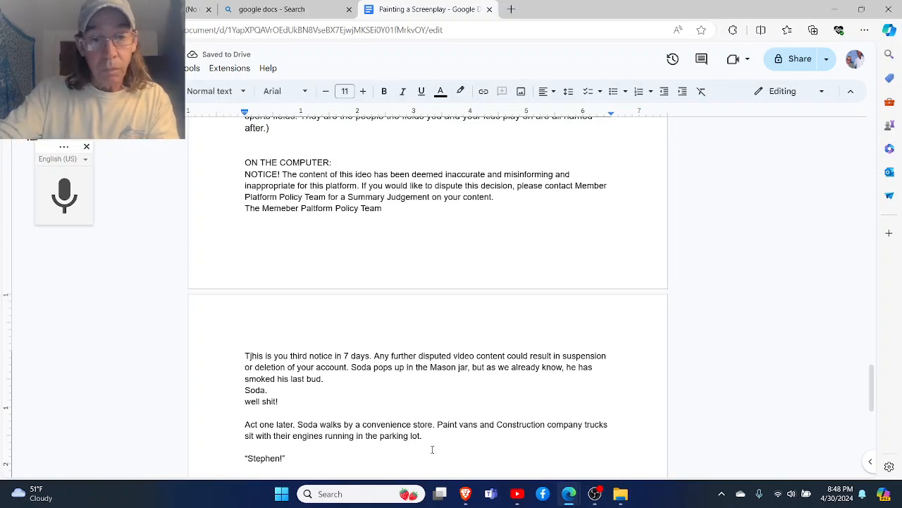
- Begin a new action paragraph below the shouted name with "Soda turns from his phone to see a man"
{"action": "key", "text": "Return"}
{"action": "type", "text": "So"}
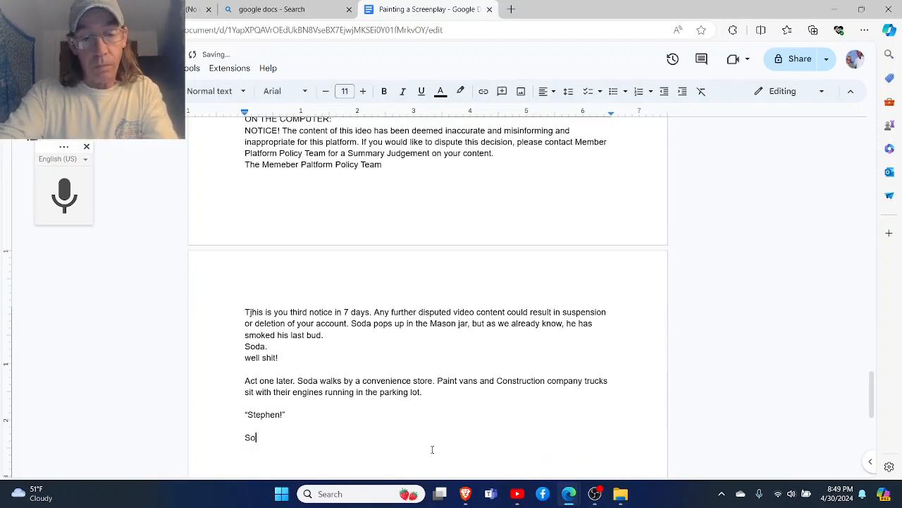
{"action": "type", "text": "da turn"}
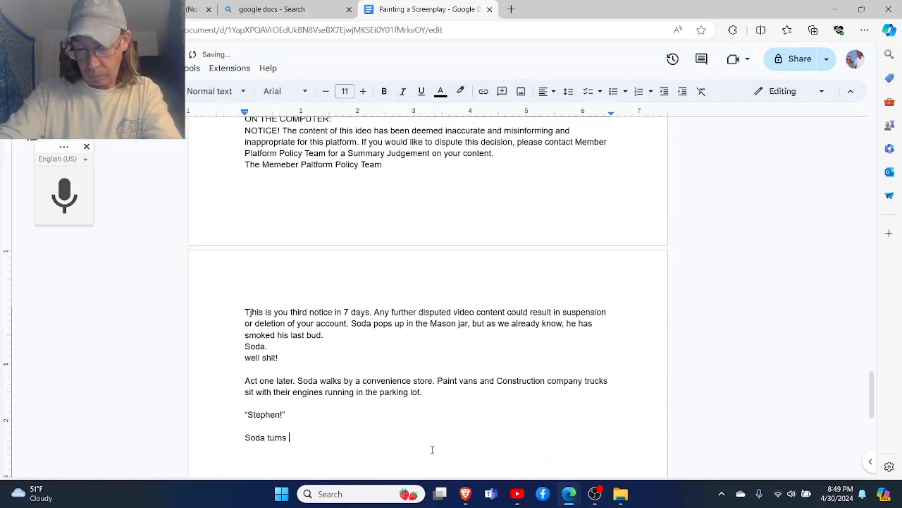
{"action": "type", "text": "s"}
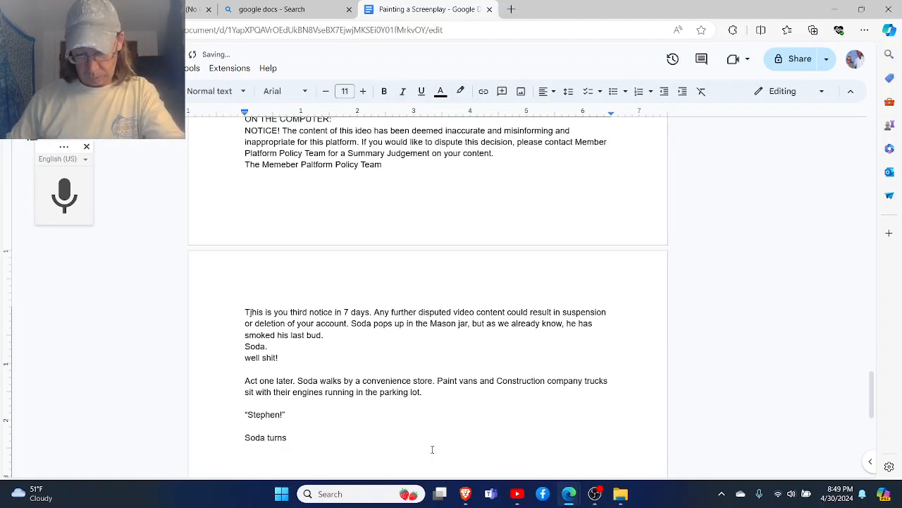
{"action": "type", "text": " from his phone "}
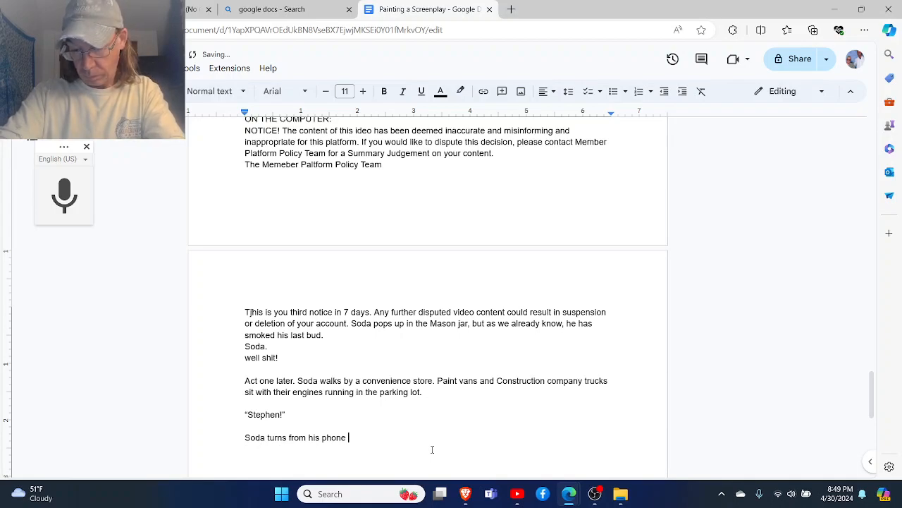
{"action": "type", "text": "to see a"}
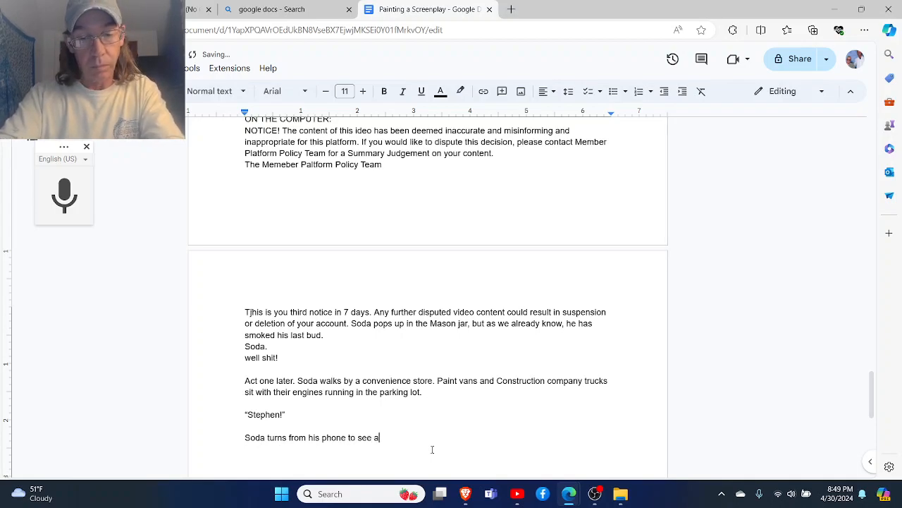
{"action": "type", "text": " man in ,his mid"}
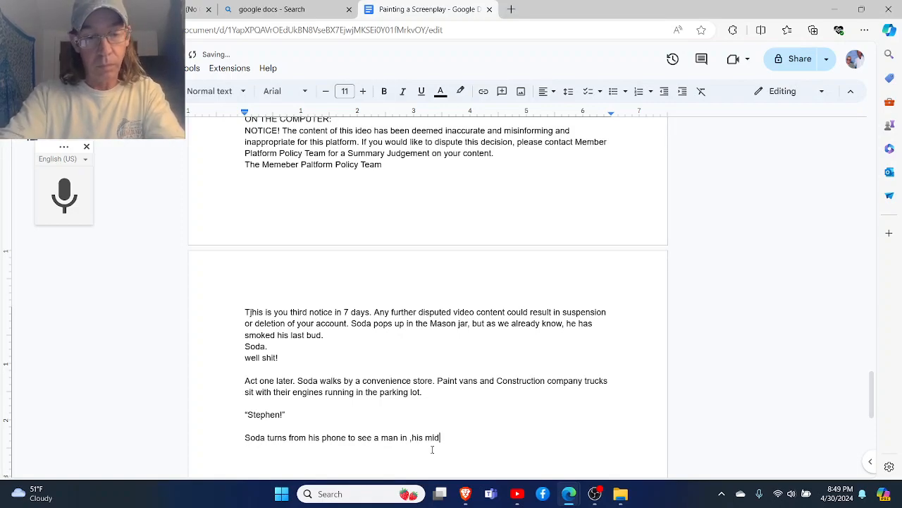
{"action": "type", "text": " 50"}
- Continue the sentence with the man's age, "in ,his mid 60's"
{"action": "key", "text": "BackSpace"}
{"action": "key", "text": "BackSpace"}
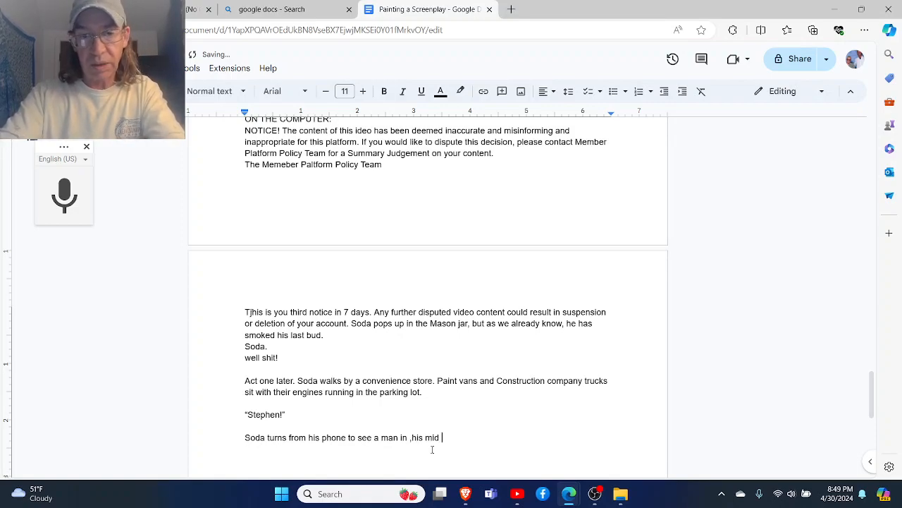
{"action": "type", "text": "60"}
{"action": "type", "text": "'s"}
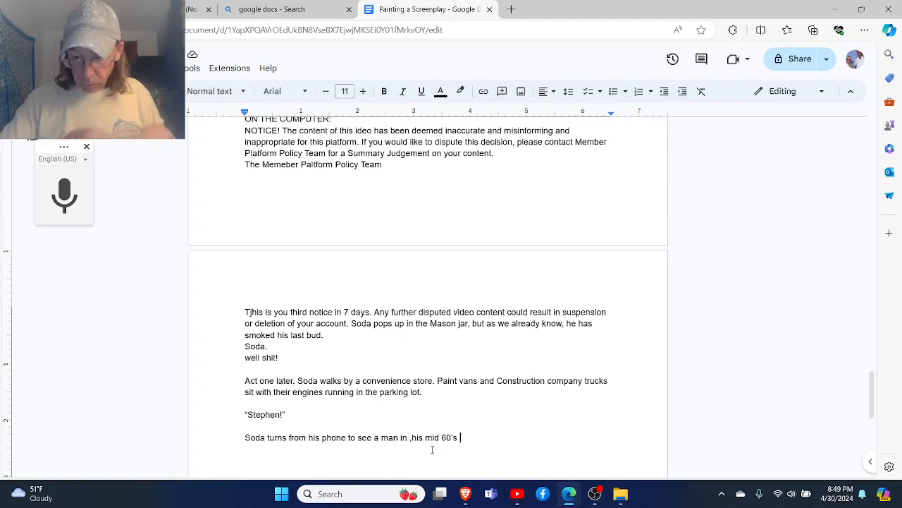
- Complete the sentence with the man's clothing, "wearing along sleeve shirt and white painters pants."
{"action": "type", "text": "wearing along slea"}
{"action": "key", "text": "BackSpace"}
{"action": "type", "text": "eve shirt"}
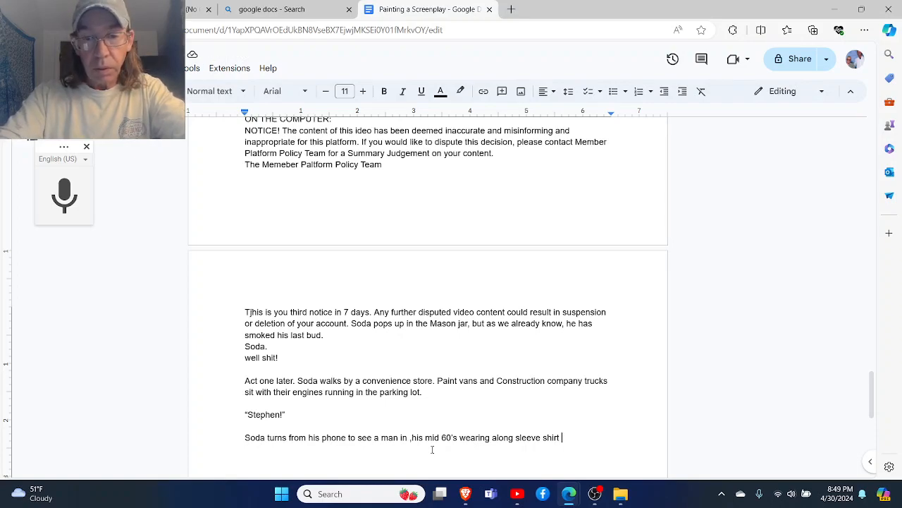
{"action": "type", "text": "and whit"}
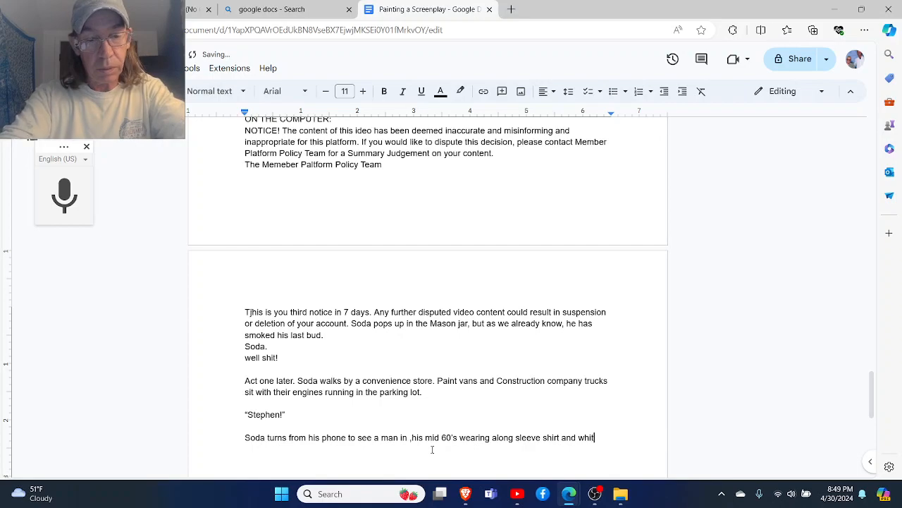
{"action": "type", "text": "e painters pa"}
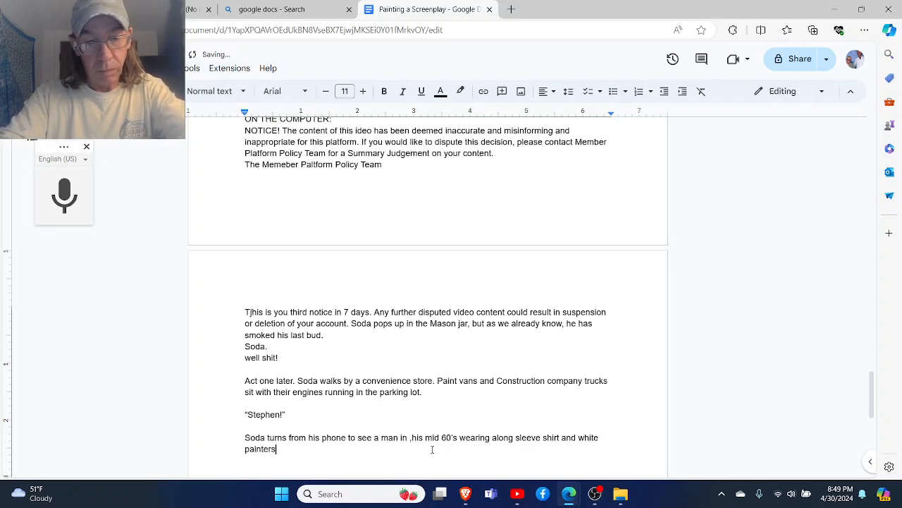
{"action": "key", "text": "BackSpace"}
{"action": "key", "text": "BackSpace"}
{"action": "type", "text": "p"}
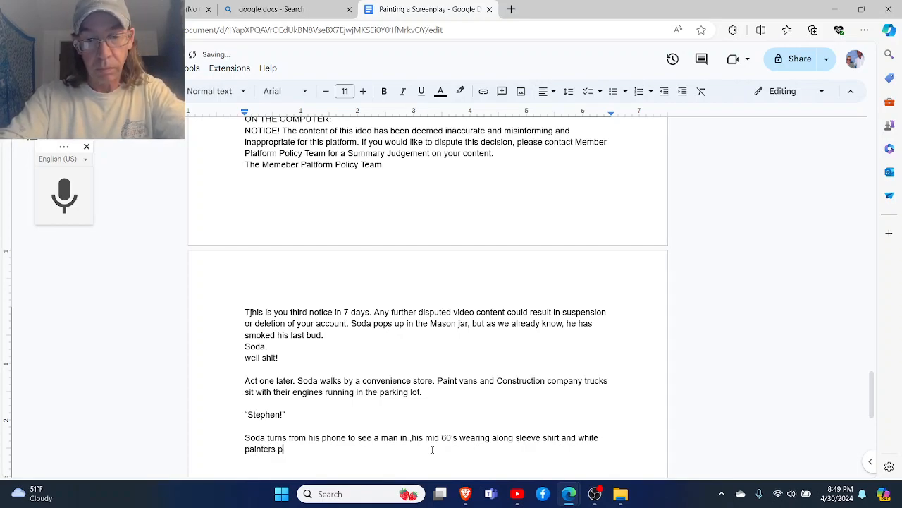
{"action": "type", "text": "ants. "}
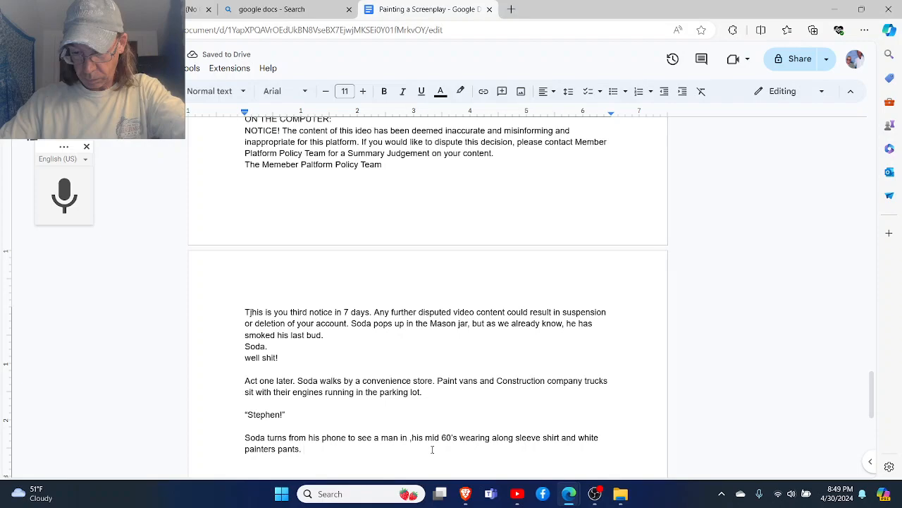
{"action": "type", "text": "He d"}
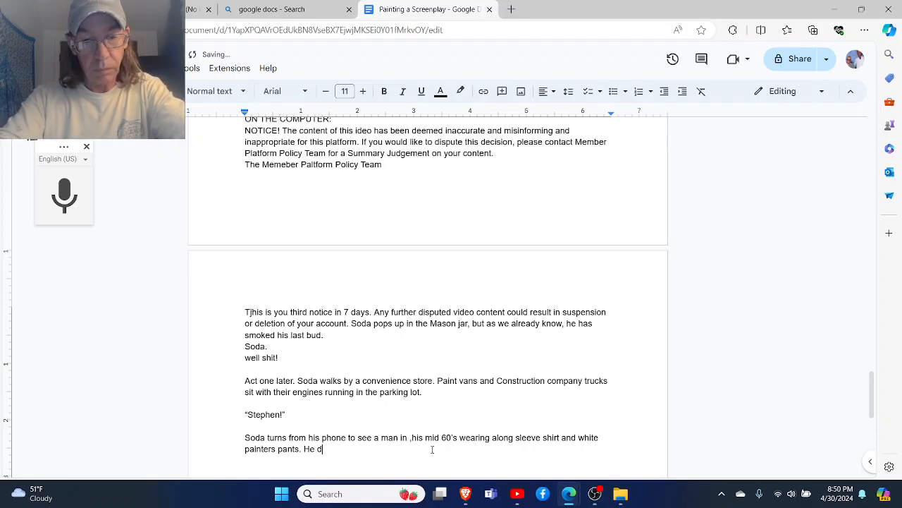
{"action": "type", "text": "rinks a c"}
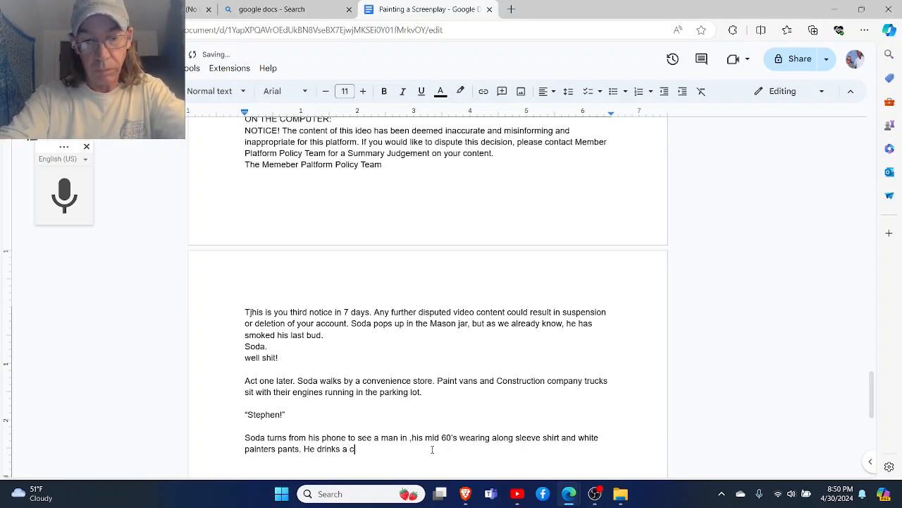
{"action": "type", "text": "up of cof"}
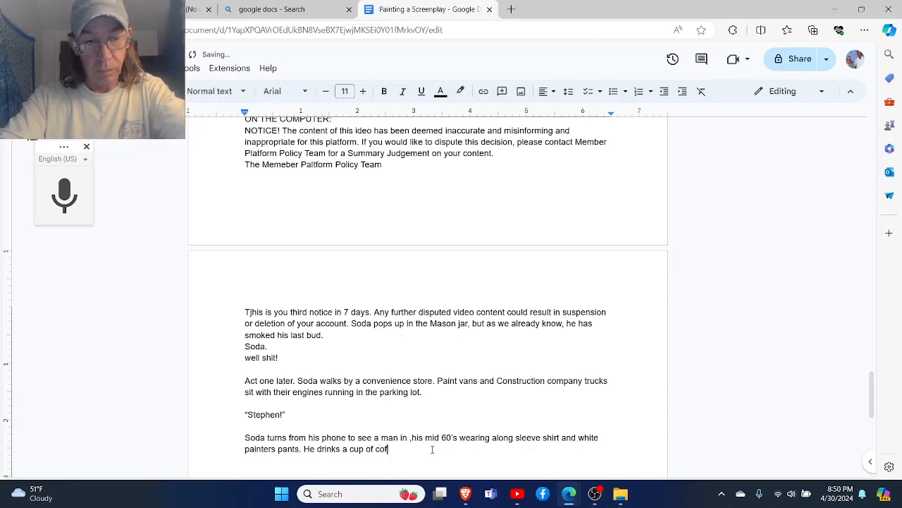
{"action": "type", "text": "fee from a t"}
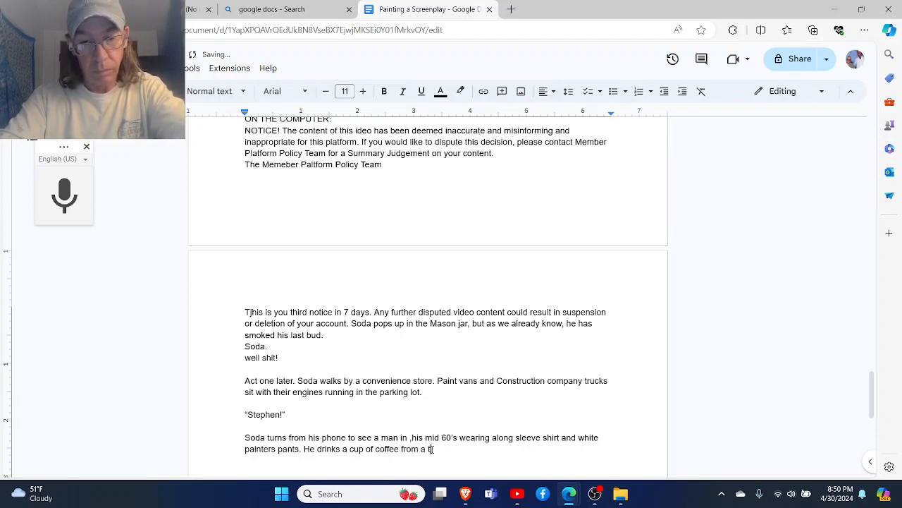
{"action": "type", "text": "o go cup anmd"}
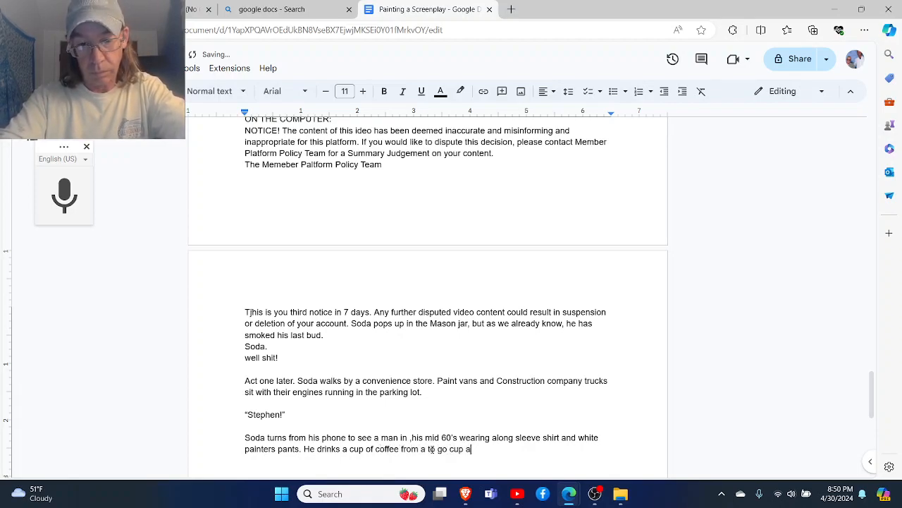
- Begin the following sentence about the man with "He drinks a cup of coffee from a to go cup"
{"action": "key", "text": "BackSpace"}
{"action": "key", "text": "BackSpace"}
- Finish the sentence about the man's coffee with "and smokes a cigarette."
{"action": "type", "text": "d smokes as"}
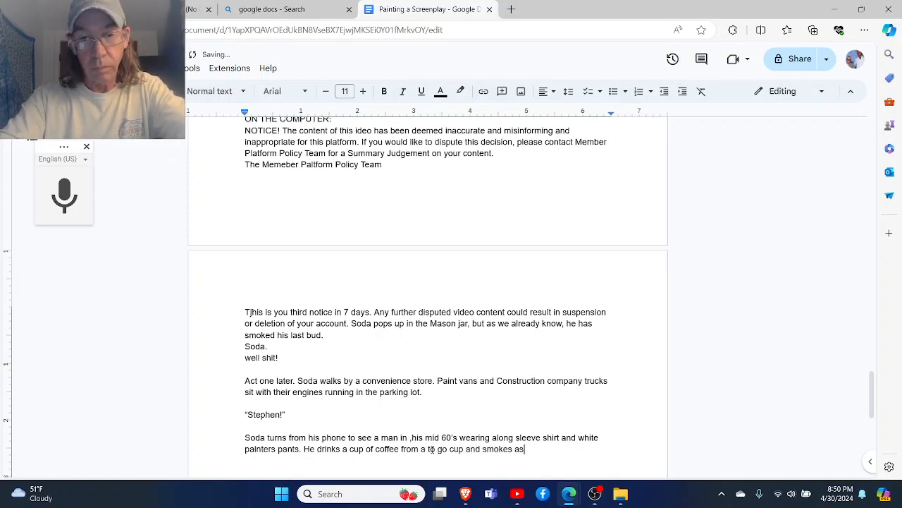
{"action": "key", "text": "BackSpace"}
{"action": "type", "text": "ci"}
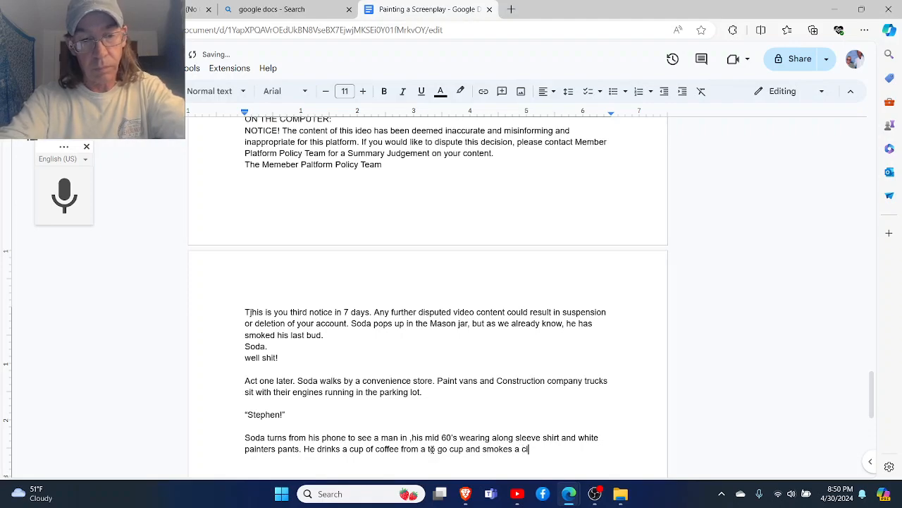
{"action": "type", "text": "gerrete"}
{"action": "key", "text": "BackSpace"}
{"action": "key", "text": "BackSpace"}
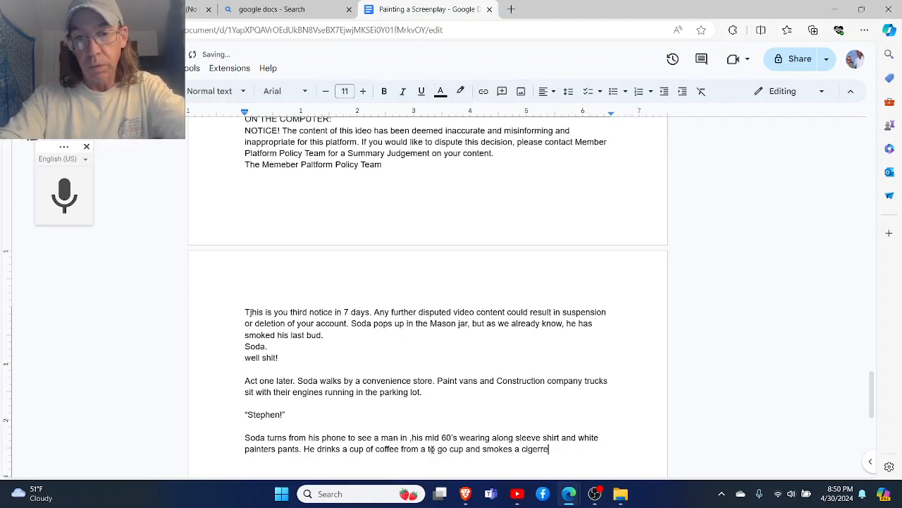
{"action": "key", "text": "BackSpace"}
{"action": "key", "text": "BackSpace"}
{"action": "type", "text": "ette."}
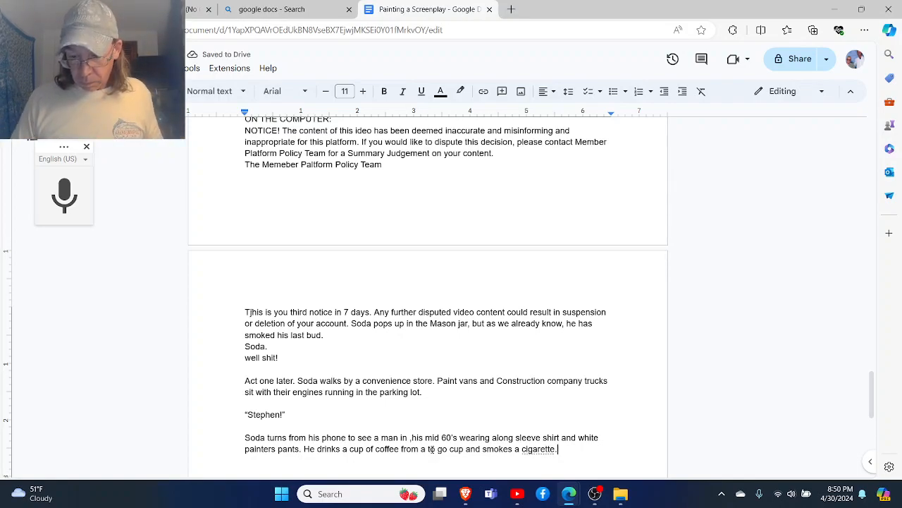
- Add a "Soda" dialogue heading after a blank line and start his line with "Hey," and the man's first name
{"action": "key", "text": "Return"}
{"action": "key", "text": "Return"}
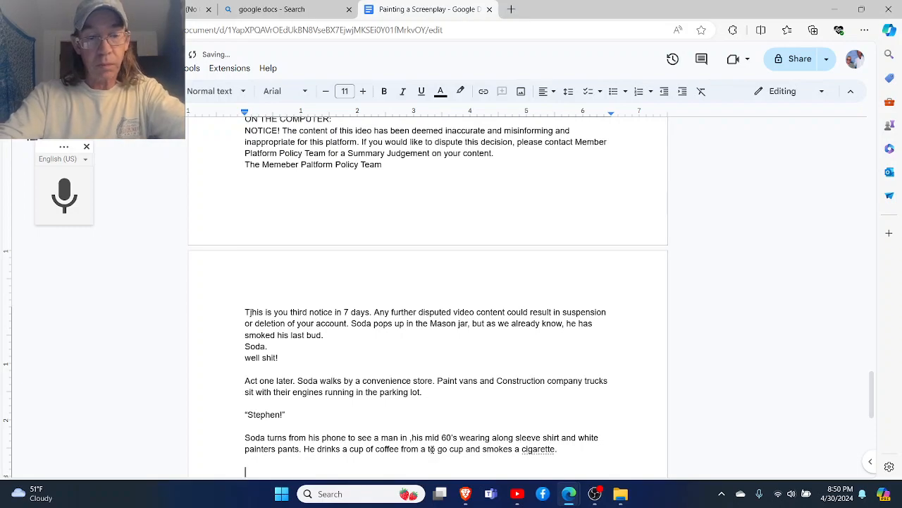
{"action": "type", "text": "Soda"}
{"action": "key", "text": "Return"}
{"action": "type", "text": "Hey"}
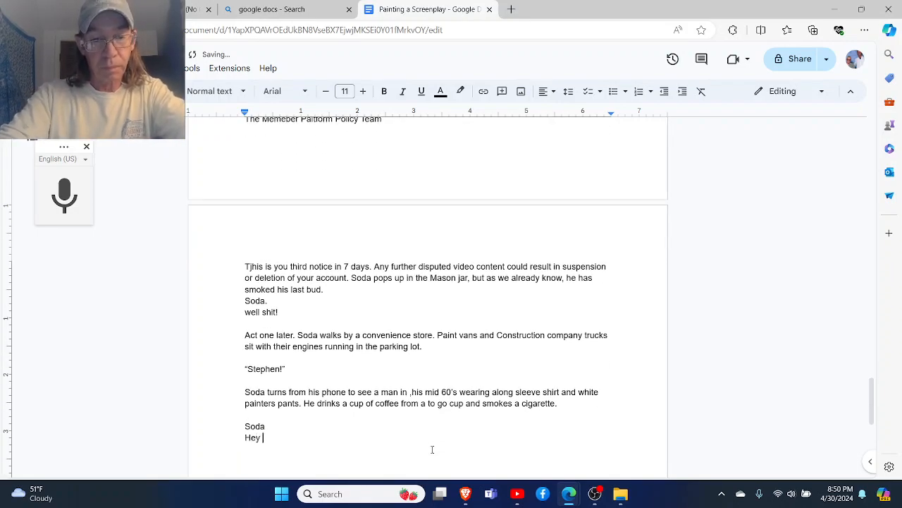
{"action": "key", "text": "BackSpace"}
{"action": "key", "text": "BackSpace"}
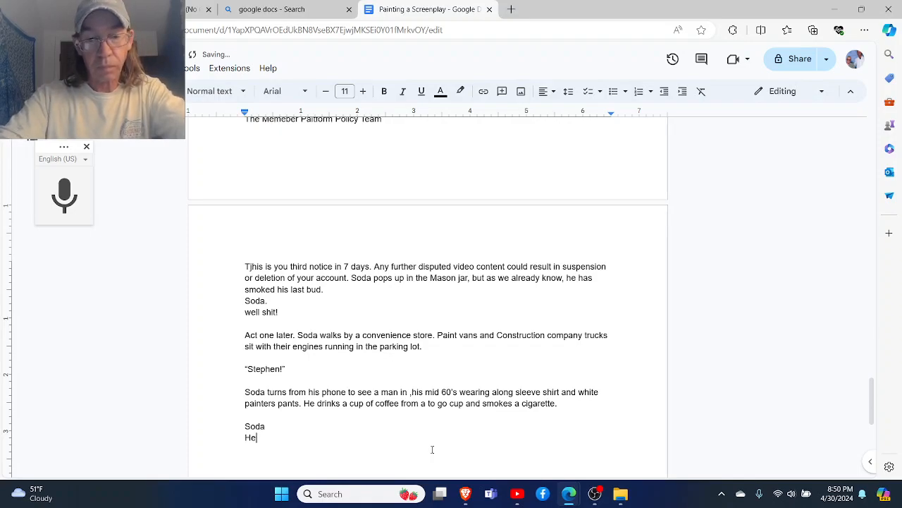
{"action": "type", "text": "y, Jimmie"}
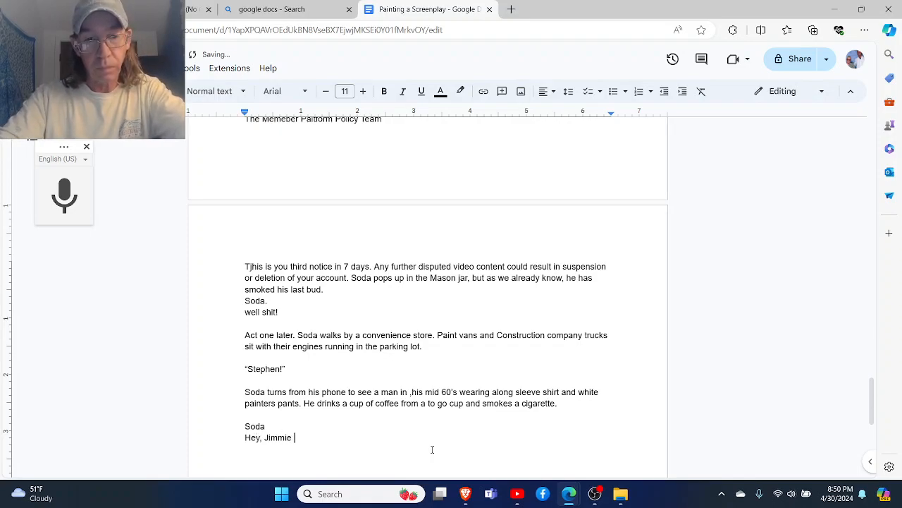
{"action": "key", "text": "BackSpace"}
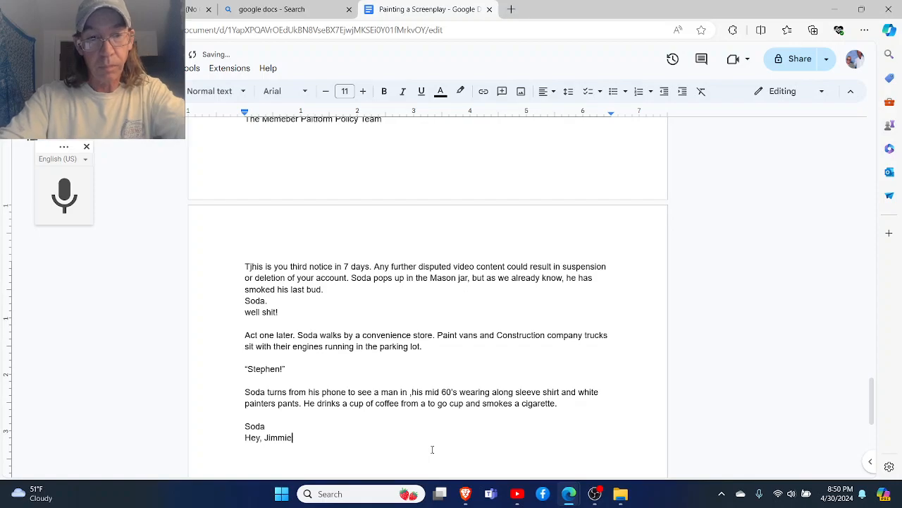
- Complete Soda's greeting with the question "HOw goes it?" and start a new line
{"action": "type", "text": ". HOw go"}
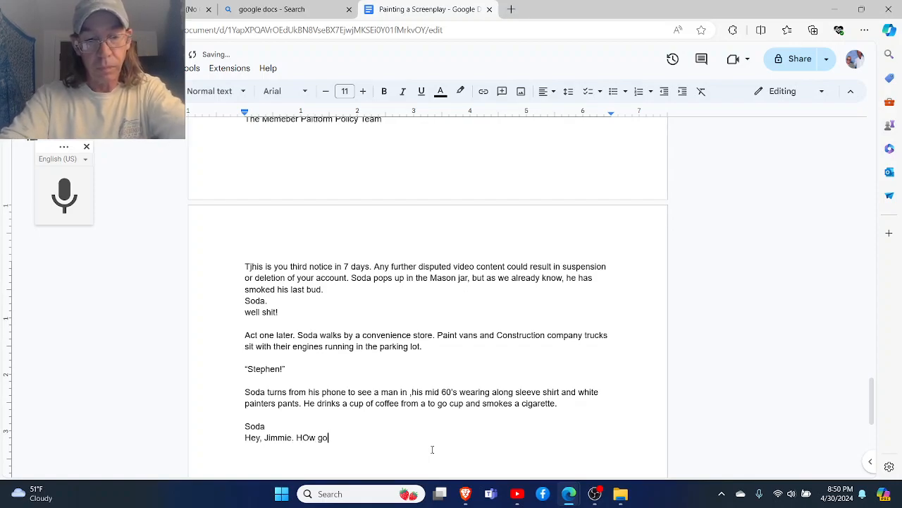
{"action": "type", "text": "es it"}
{"action": "key", "text": "BackSpace"}
{"action": "key", "text": "BackSpace"}
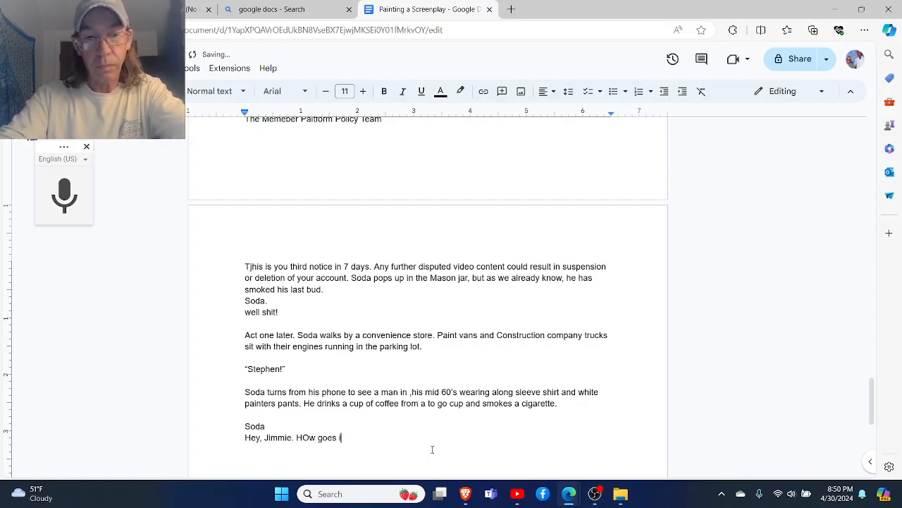
{"action": "type", "text": "it?"}
{"action": "key", "text": "Return"}
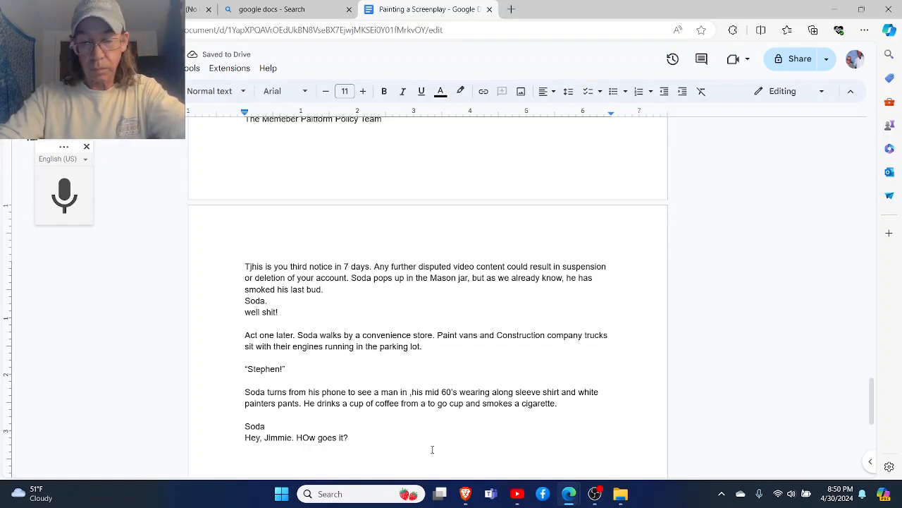
- Add a dialogue heading with the man's first name and his reply "It goes," addressing Soda by real first name, followed by "It gors."
{"action": "type", "text": "JImmy"}
{"action": "key", "text": "Return"}
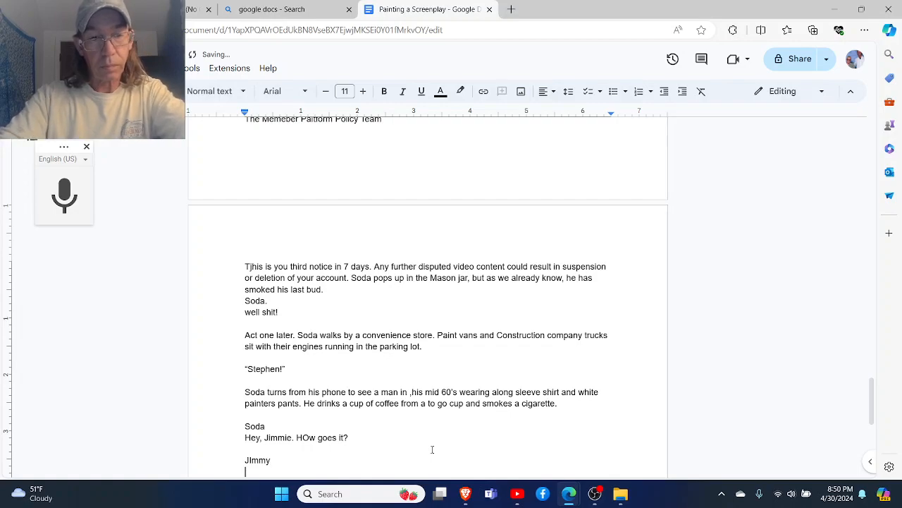
{"action": "type", "text": "It goes"}
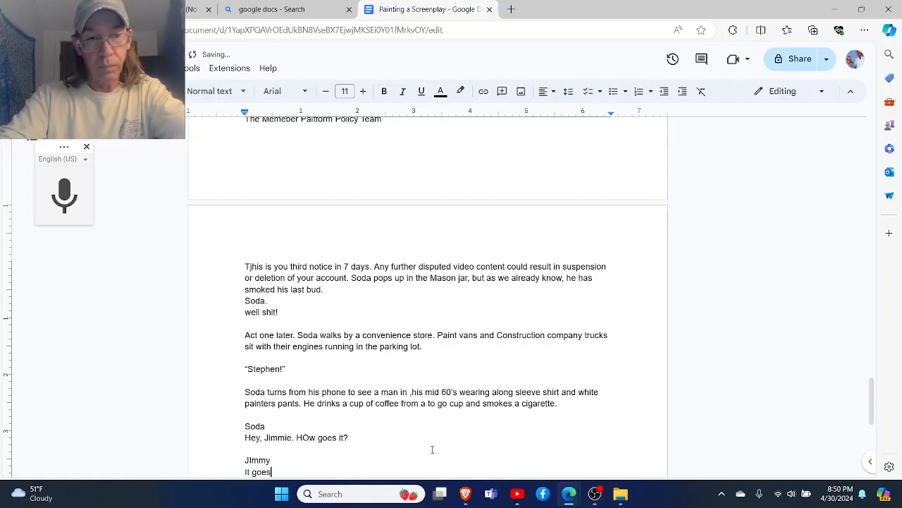
{"action": "type", "text": ", ST"}
{"action": "type", "text": "ep"}
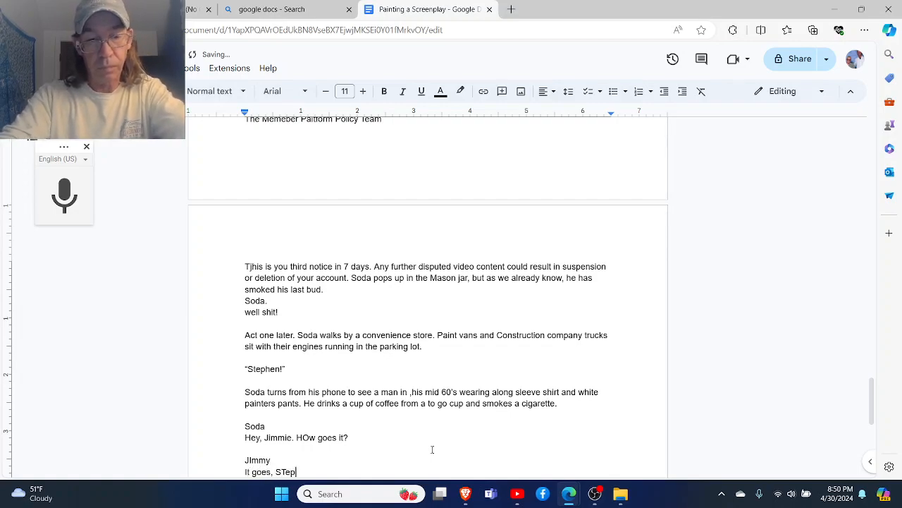
{"action": "type", "text": "hen, It gors."}
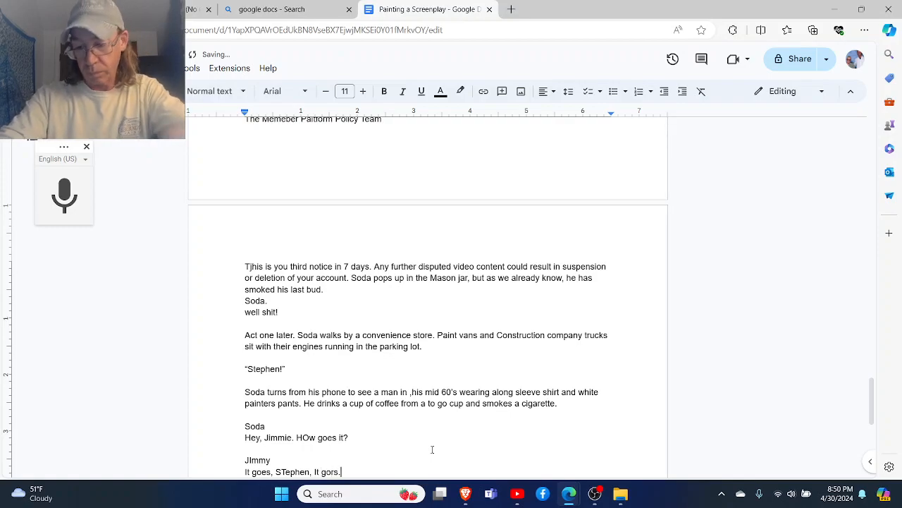
{"action": "key", "text": "Return"}
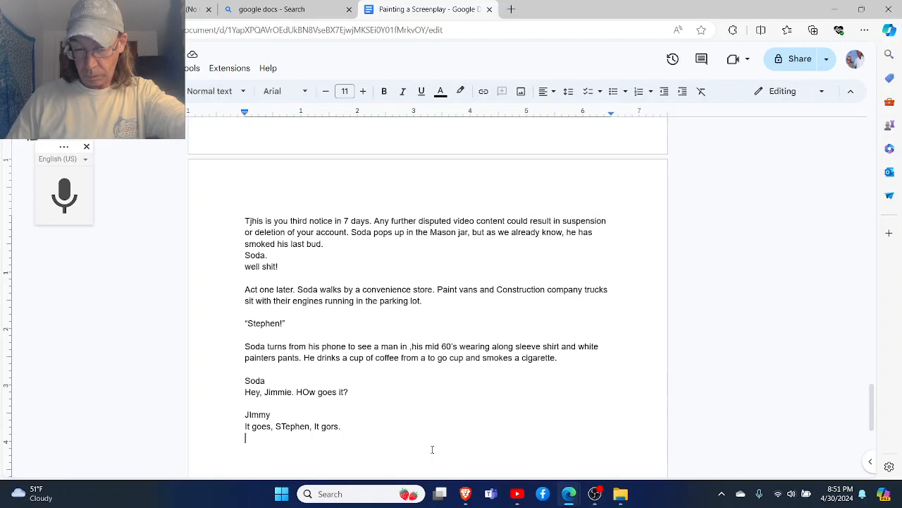
- Begin an action line below the reply with the man's first name and "eyes Soda with comical conte"
{"action": "type", "text": "Jimmie"}
{"action": "key", "text": "BackSpace"}
{"action": "key", "text": "BackSpace"}
{"action": "type", "text": "ie eyes "}
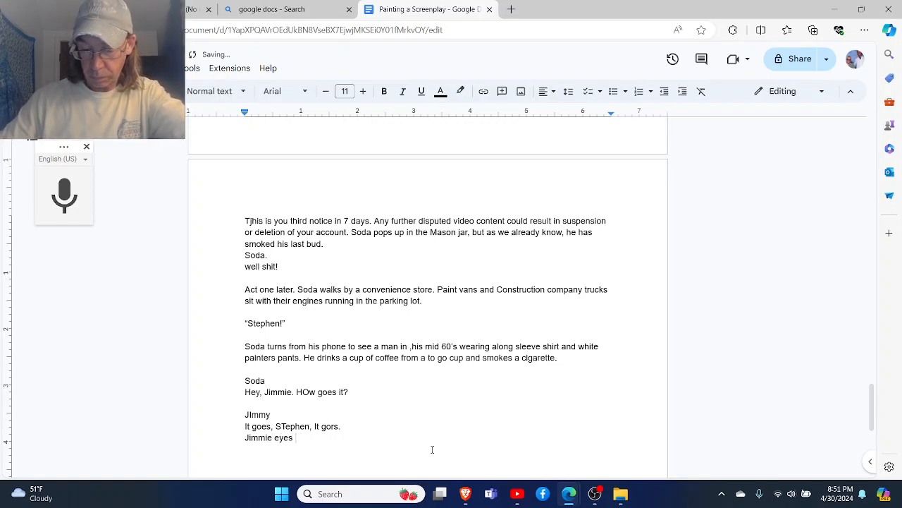
{"action": "type", "text": "S"}
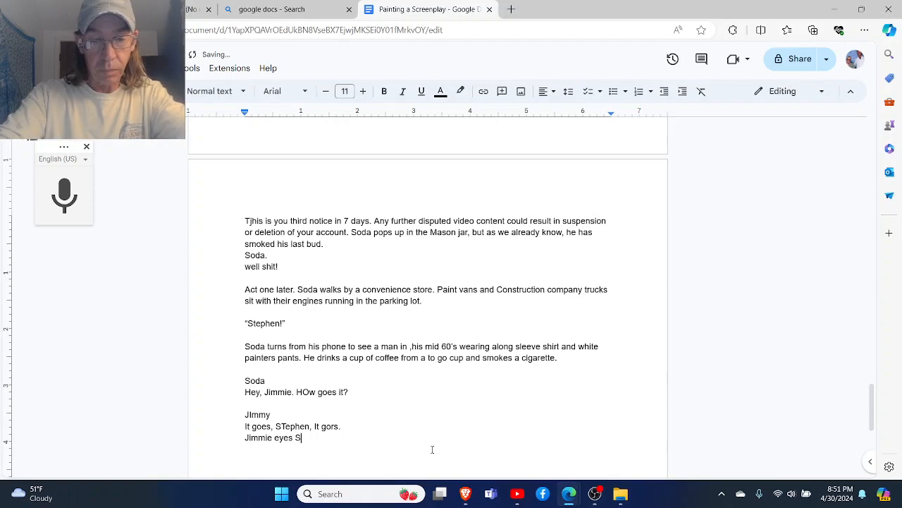
{"action": "type", "text": "oda with co"}
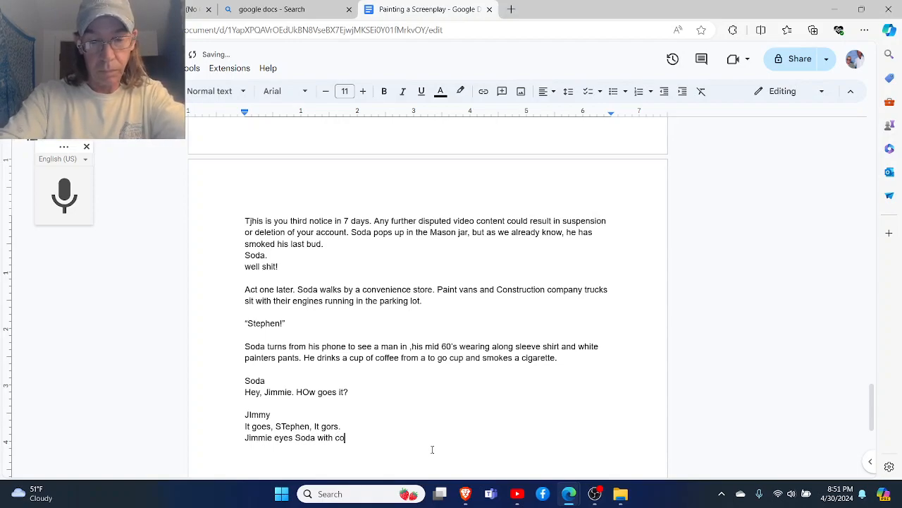
{"action": "type", "text": "mical conte"}
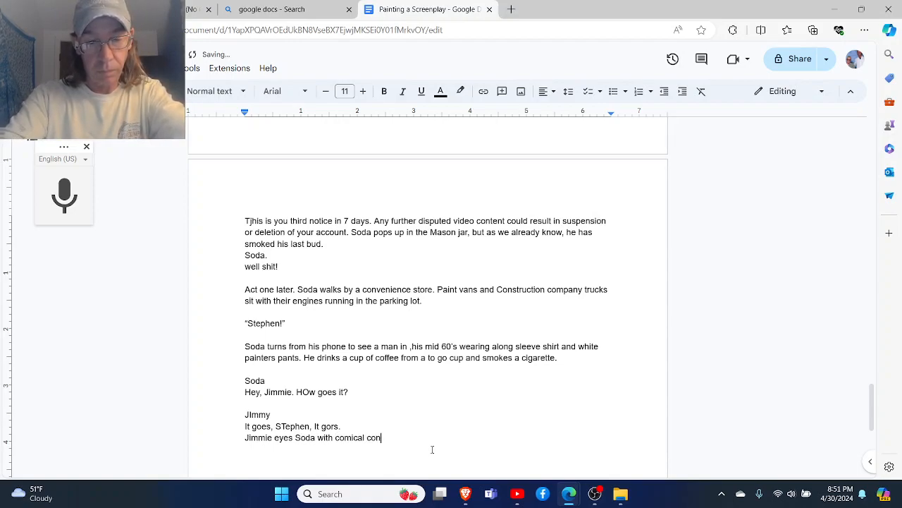
- Replace "comical conte" in the action line with "a sly smile." and start a new line
{"action": "key", "text": "BackSpace"}
{"action": "key", "text": "BackSpace"}
{"action": "key", "text": "BackSpace"}
{"action": "key", "text": "BackSpace"}
{"action": "key", "text": "BackSpace"}
{"action": "key", "text": "BackSpace"}
{"action": "key", "text": "BackSpace"}
{"action": "key", "text": "BackSpace"}
{"action": "key", "text": "BackSpace"}
{"action": "key", "text": "BackSpace"}
{"action": "key", "text": "BackSpace"}
{"action": "key", "text": "BackSpace"}
{"action": "key", "text": "BackSpace"}
{"action": "key", "text": "BackSpace"}
{"action": "key", "text": "BackSpace"}
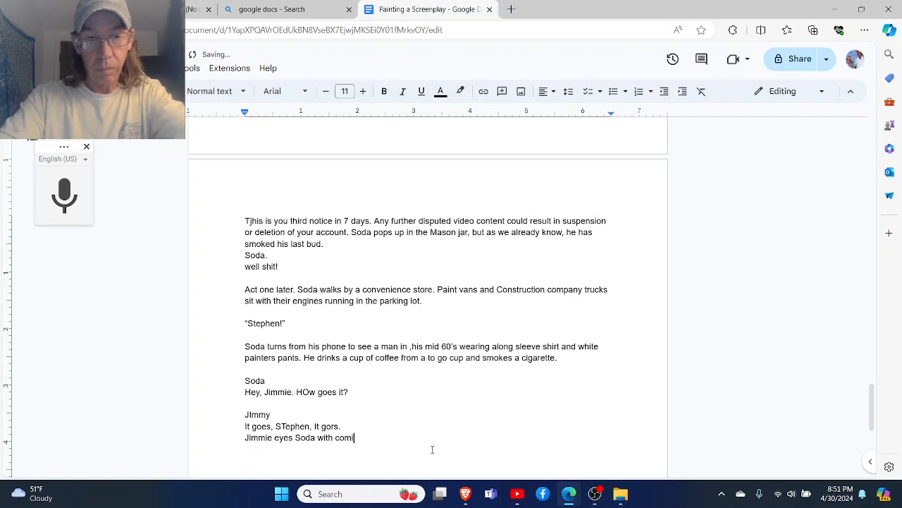
{"action": "key", "text": "BackSpace"}
{"action": "key", "text": "BackSpace"}
{"action": "type", "text": "ith a sly smile."}
{"action": "key", "text": "Return"}
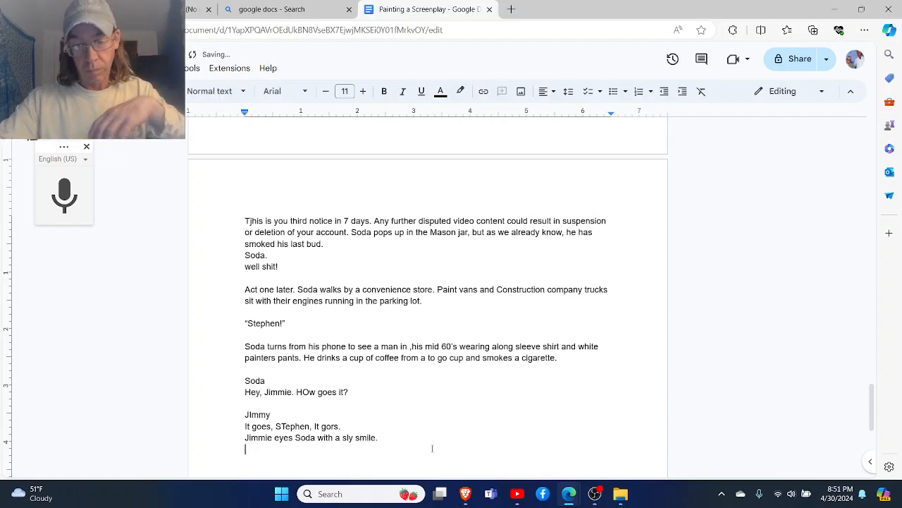
{"action": "key", "text": "Return"}
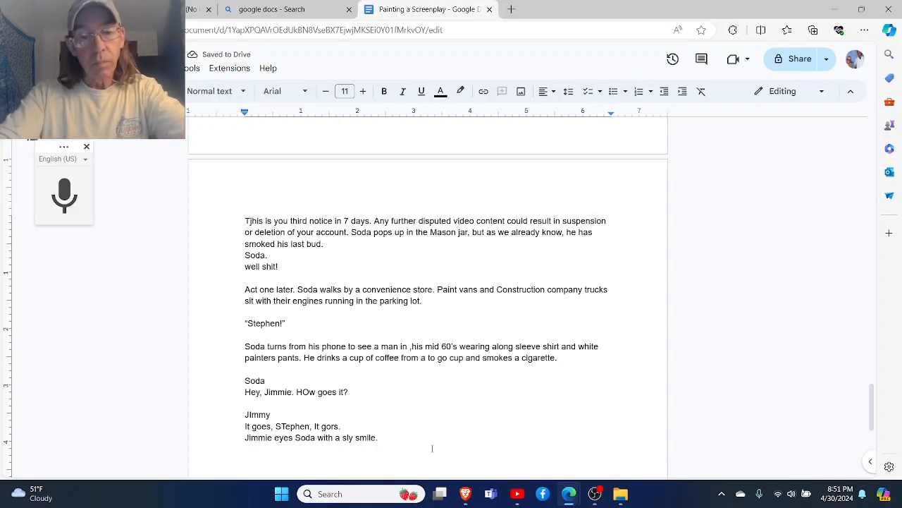
{"action": "type", "text": "Ypi"}
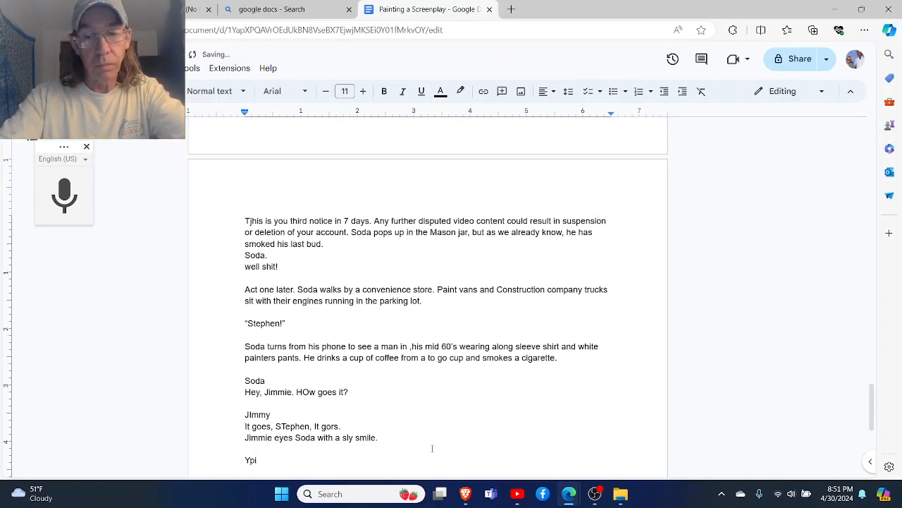
{"action": "key", "text": "BackSpace"}
{"action": "key", "text": "BackSpace"}
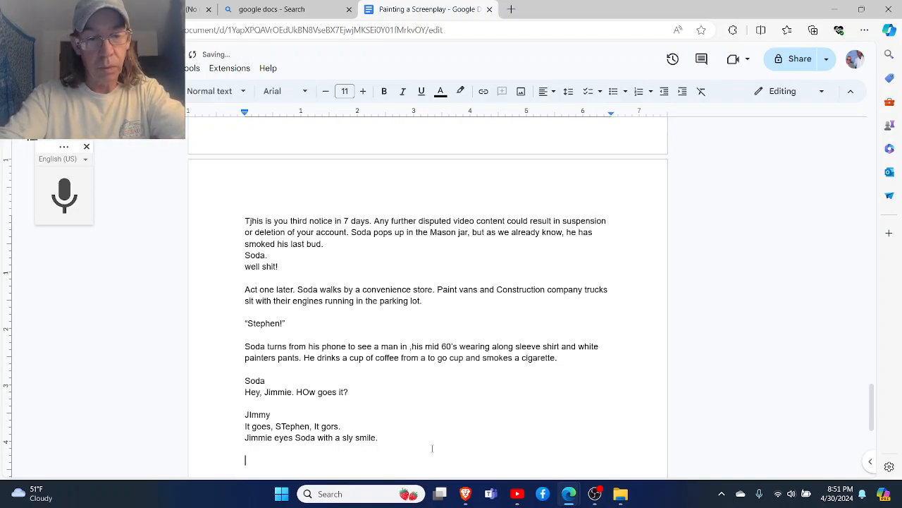
{"action": "key", "text": "BackSpace"}
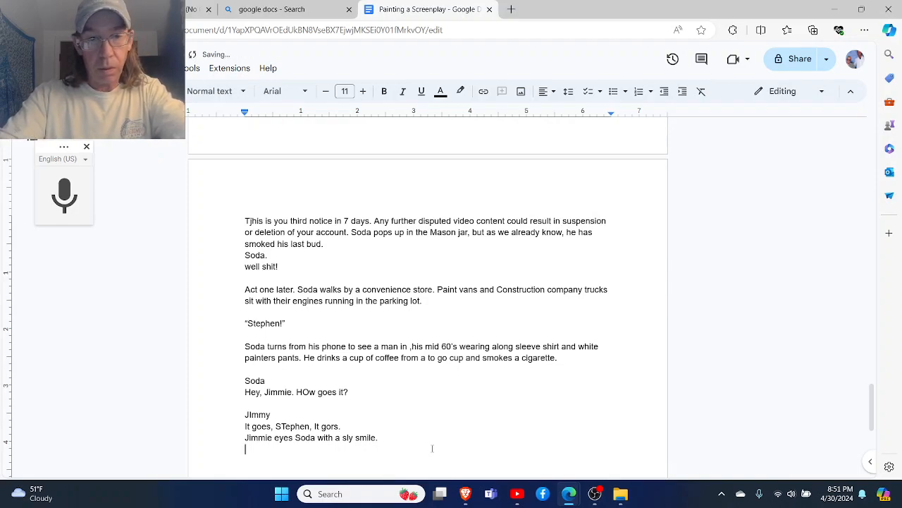
- Write the man's question "You still making money selling those funny books?" directly below the action line and start a new line
{"action": "type", "text": "You sti"}
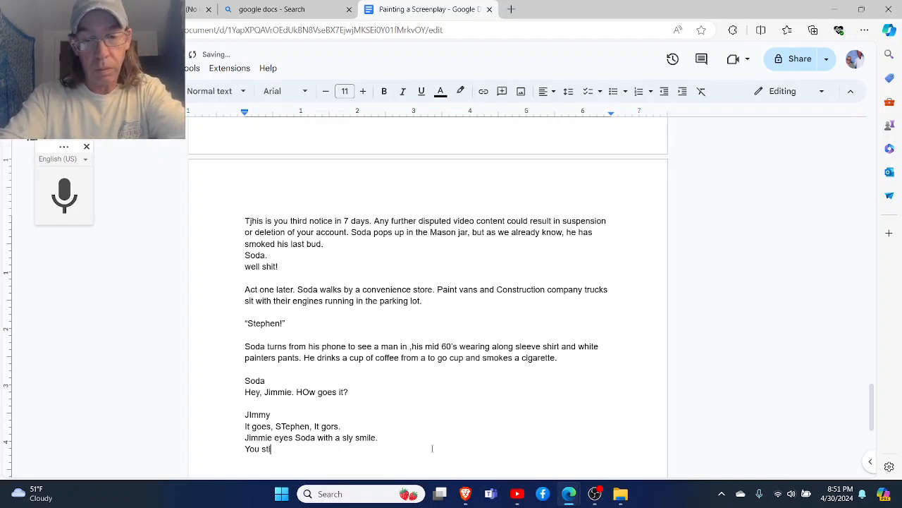
{"action": "type", "text": "ll aming"}
{"action": "key", "text": "BackSpace"}
{"action": "key", "text": "BackSpace"}
{"action": "key", "text": "BackSpace"}
{"action": "key", "text": "BackSpace"}
{"action": "key", "text": "BackSpace"}
{"action": "key", "text": "BackSpace"}
{"action": "type", "text": "making money selling those funny book"}
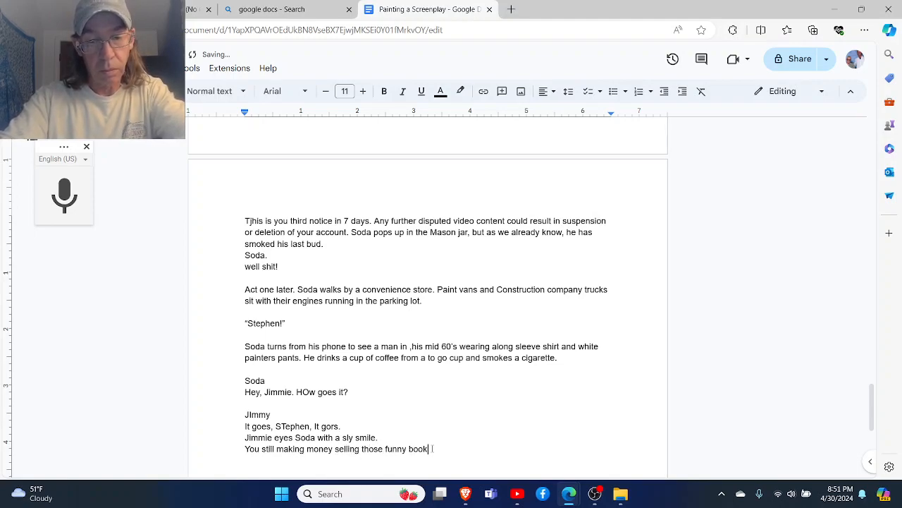
{"action": "type", "text": "s?"}
{"action": "key", "text": "Return"}
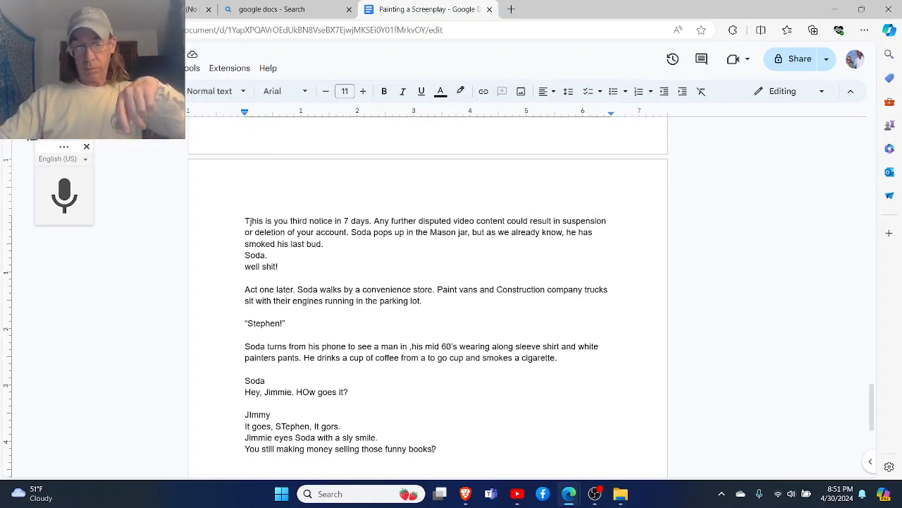
- Leave a blank line and begin Soda's reply on one line with "Soda MOre than your old ass does"
{"action": "key", "text": "Return"}
{"action": "type", "text": "S"}
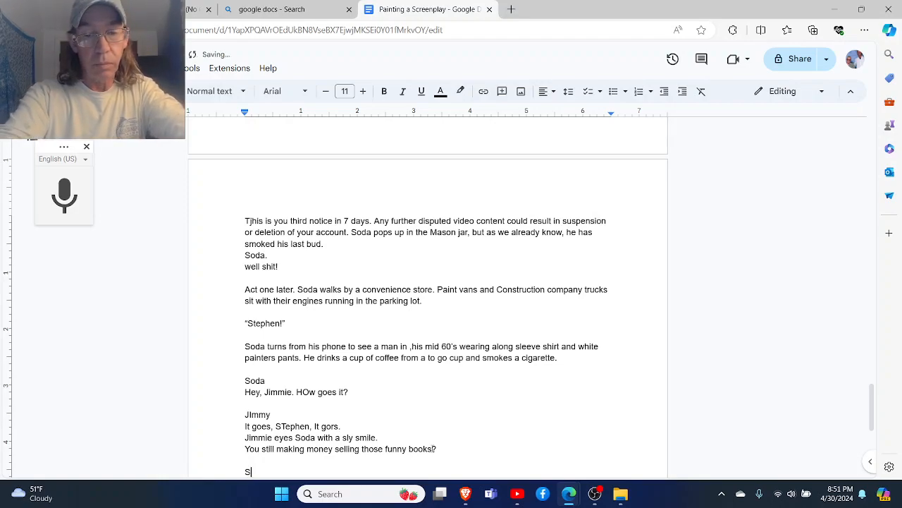
{"action": "type", "text": "oda MOr"}
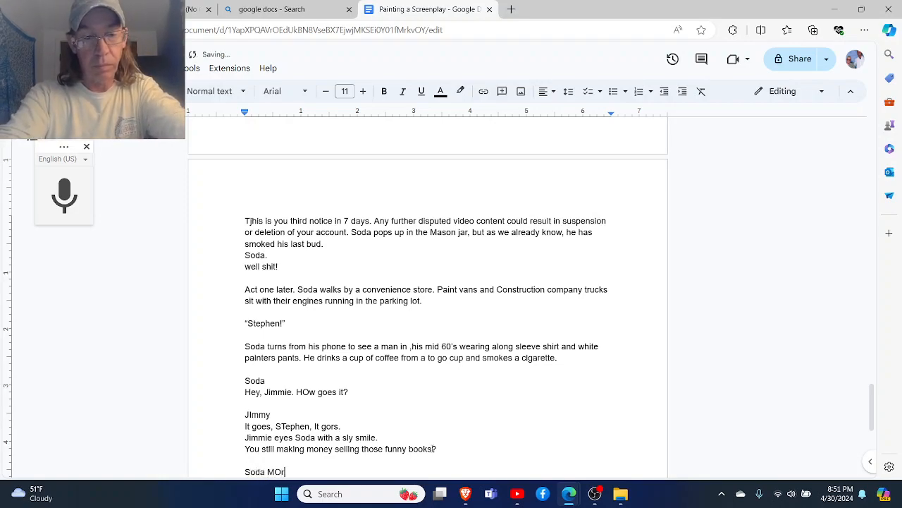
{"action": "type", "text": "e than your "}
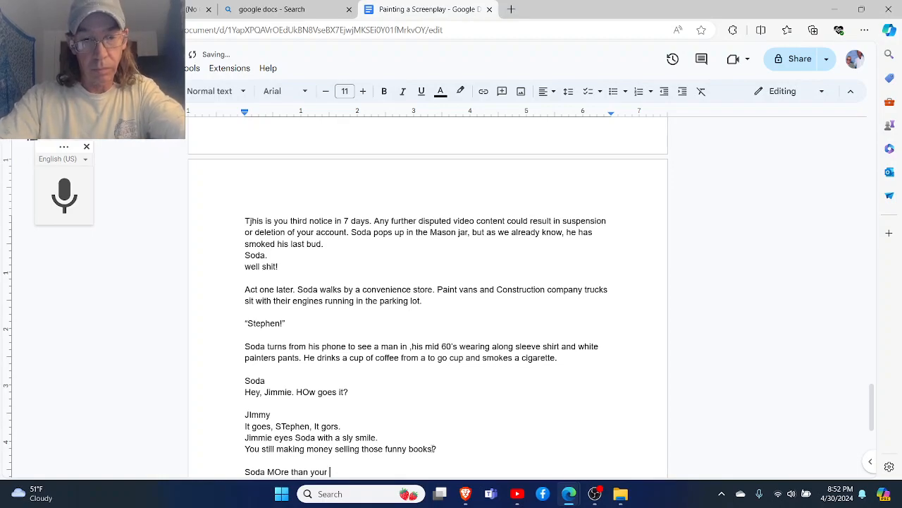
{"action": "type", "text": "old ass "}
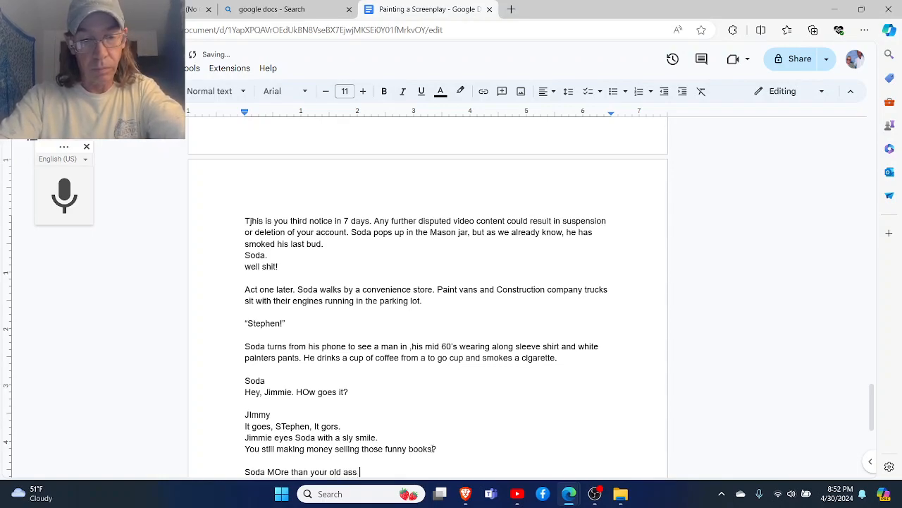
{"action": "type", "text": "deoe"}
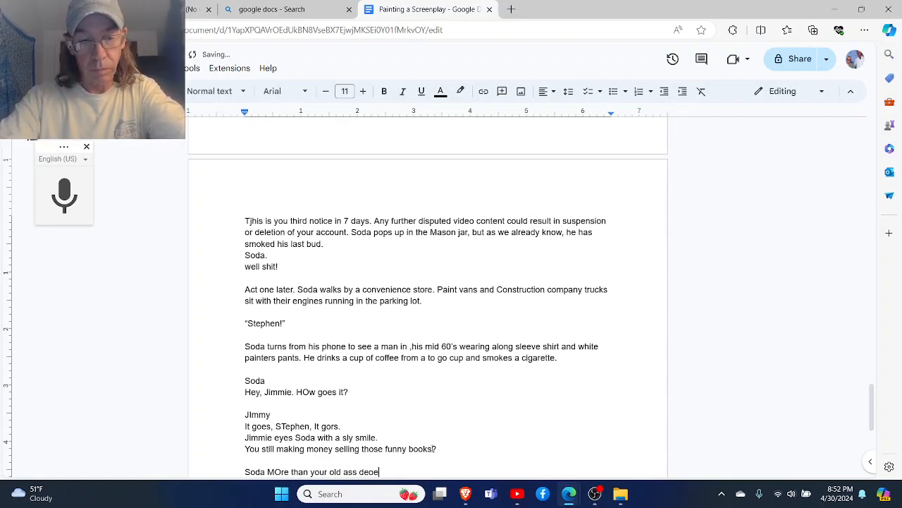
{"action": "type", "text": "oe c."}
{"action": "key", "text": "BackSpace"}
{"action": "key", "text": "BackSpace"}
{"action": "key", "text": "BackSpace"}
{"action": "key", "text": "BackSpace"}
{"action": "key", "text": "BackSpace"}
{"action": "key", "text": "BackSpace"}
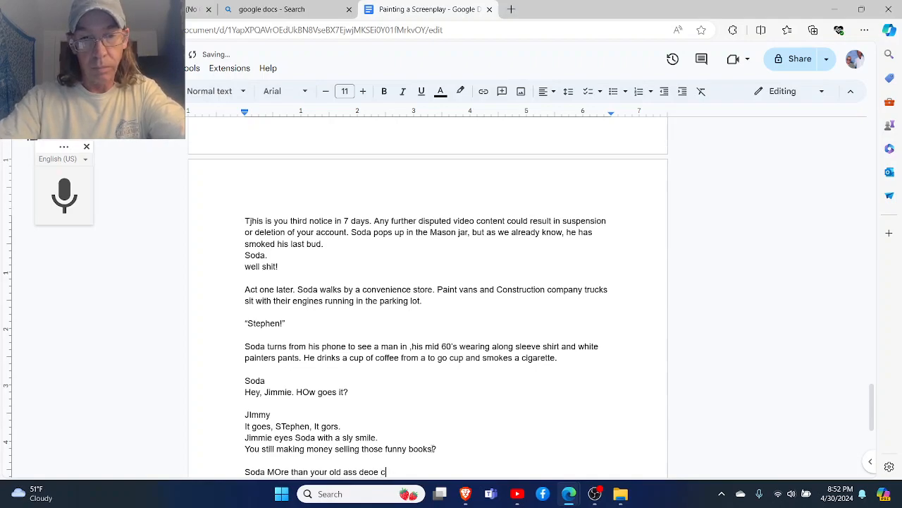
{"action": "type", "text": "o"}
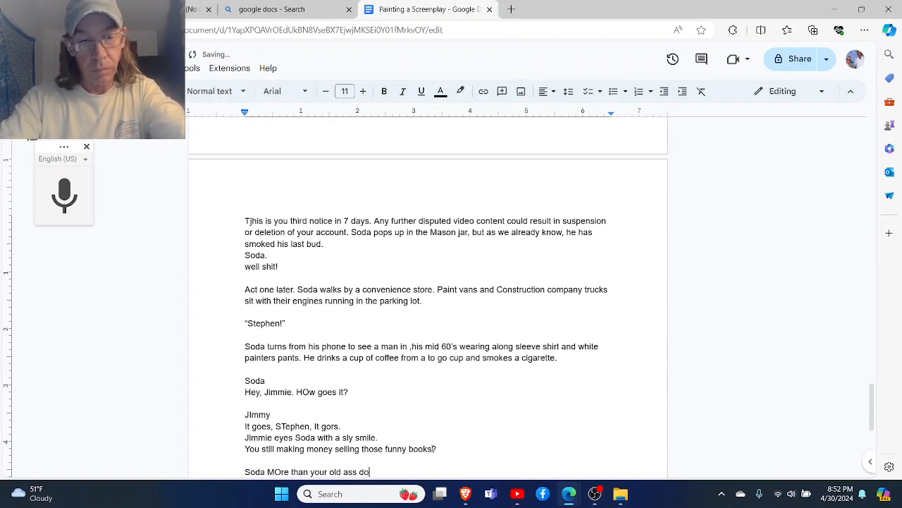
{"action": "type", "text": "es clmi"}
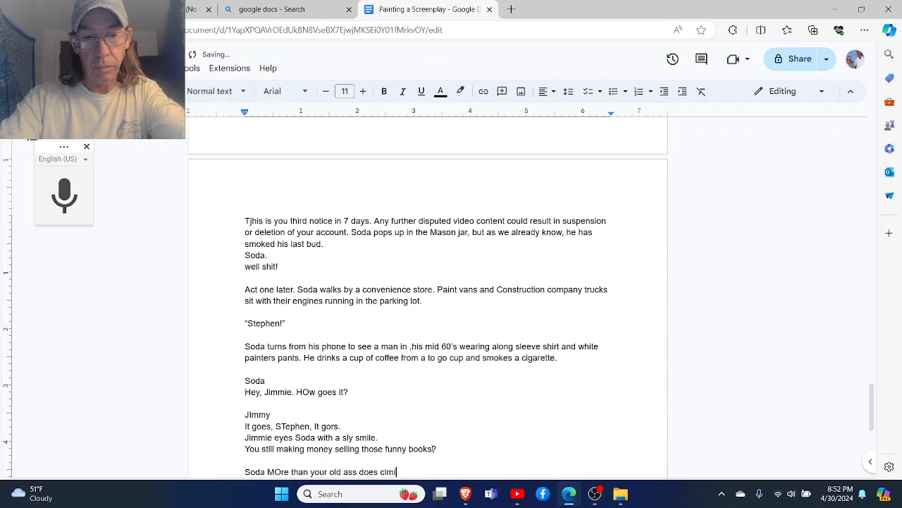
- Finish Soda's reply with "climbing ladders, tha's for sure!?" and start a new line
{"action": "key", "text": "BackSpace"}
{"action": "key", "text": "BackSpace"}
{"action": "key", "text": "BackSpace"}
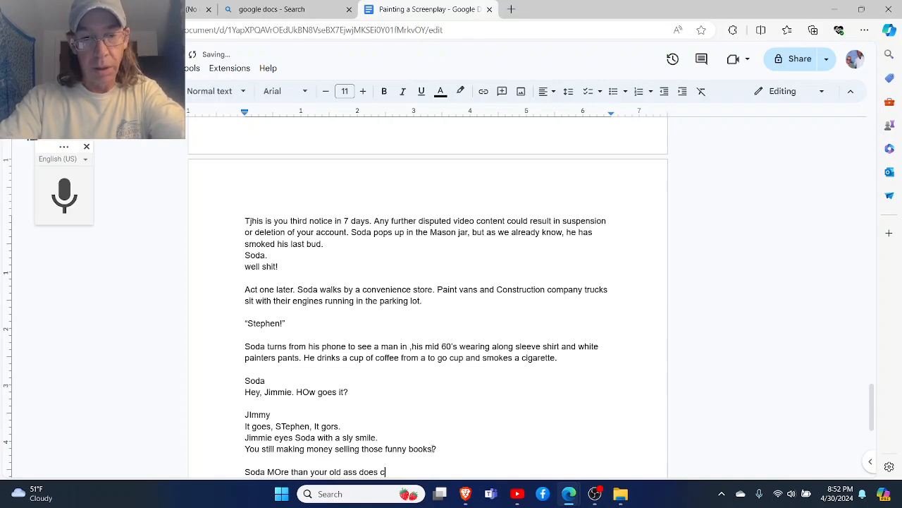
{"action": "type", "text": "limbinm"}
{"action": "key", "text": "BackSpace"}
{"action": "key", "text": "BackSpace"}
{"action": "type", "text": "ng "}
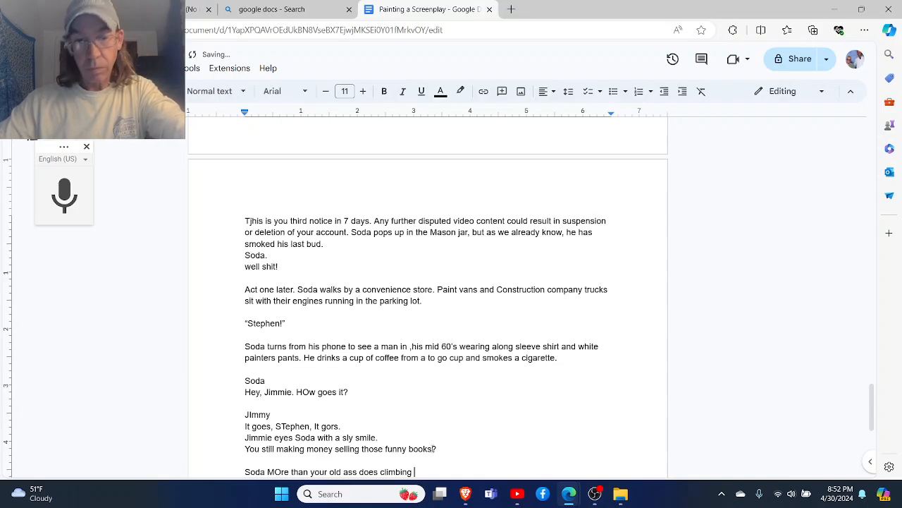
{"action": "type", "text": "ladd"}
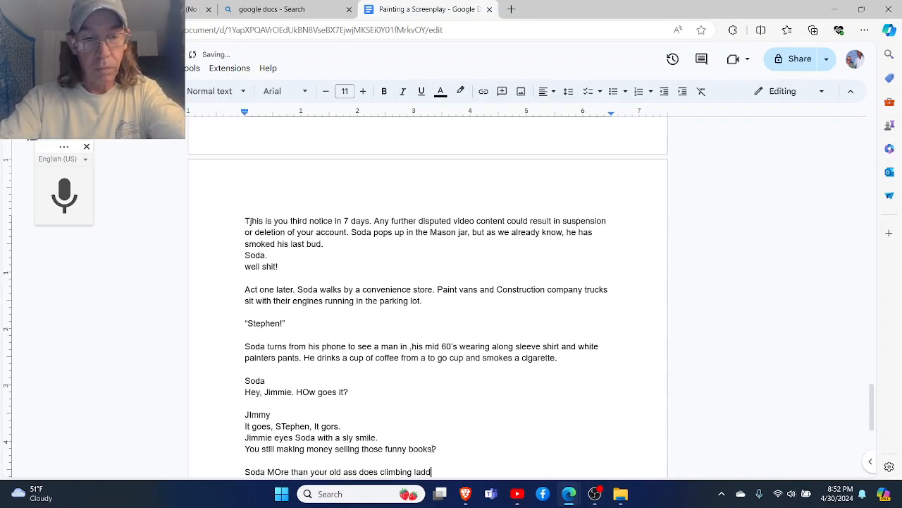
{"action": "type", "text": "ers, tha's"}
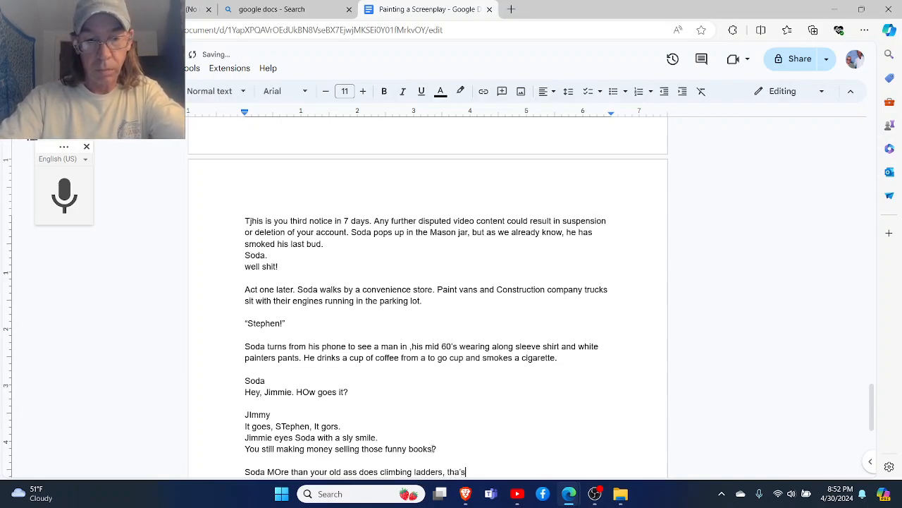
{"action": "type", "text": " for s"}
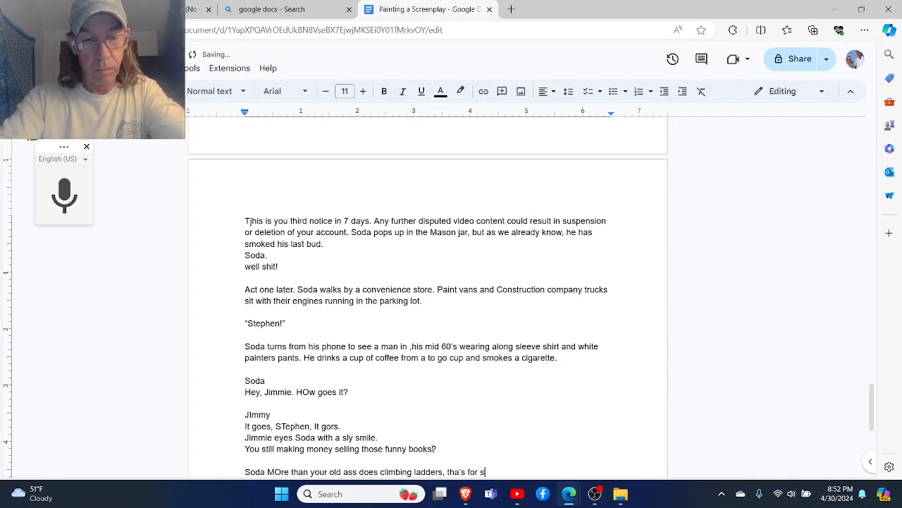
{"action": "type", "text": "ure!?"}
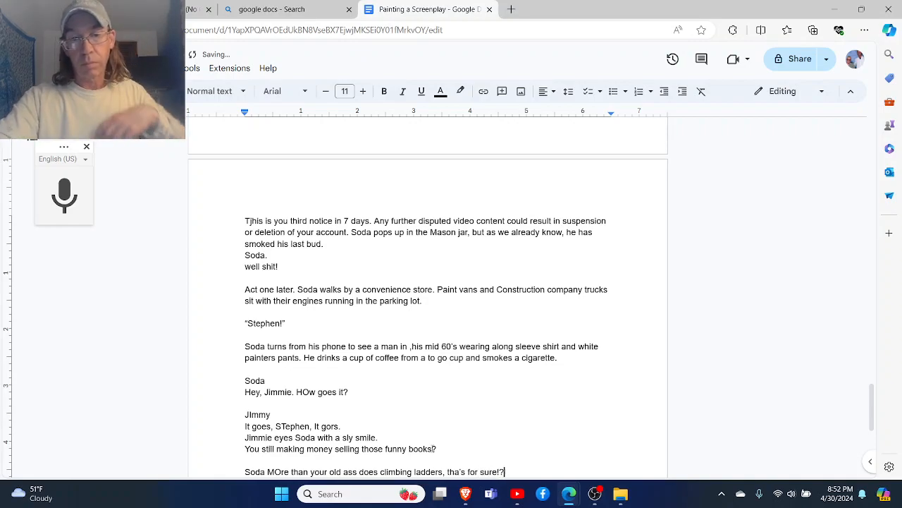
{"action": "key", "text": "Return"}
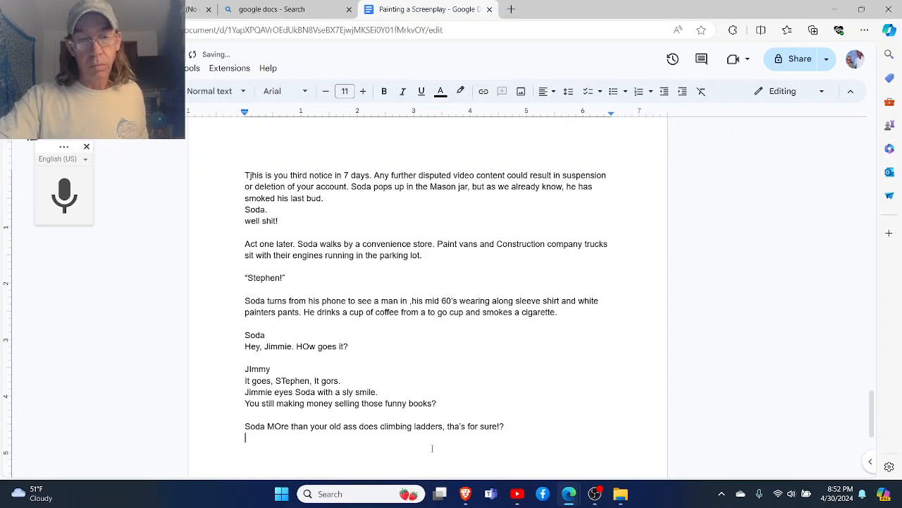
- Split the "Soda" heading from his reply so the dialogue starts on its own line, and place the cursor after "MO"
{"action": "key", "text": "Up"}
{"action": "key", "text": "Right"}
{"action": "key", "text": "Right"}
{"action": "key", "text": "Right"}
{"action": "key", "text": "Right"}
{"action": "key", "text": "Right"}
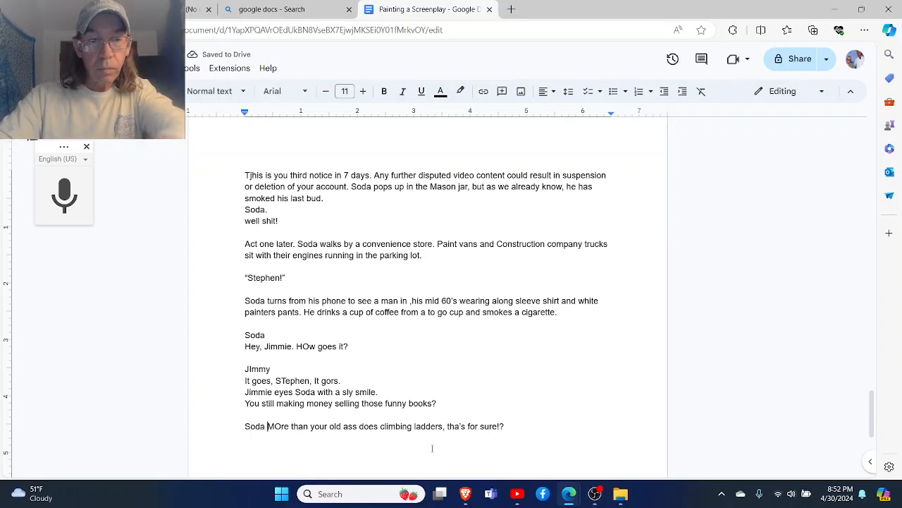
{"action": "key", "text": "Return"}
{"action": "key", "text": "Right"}
{"action": "key", "text": "Right"}
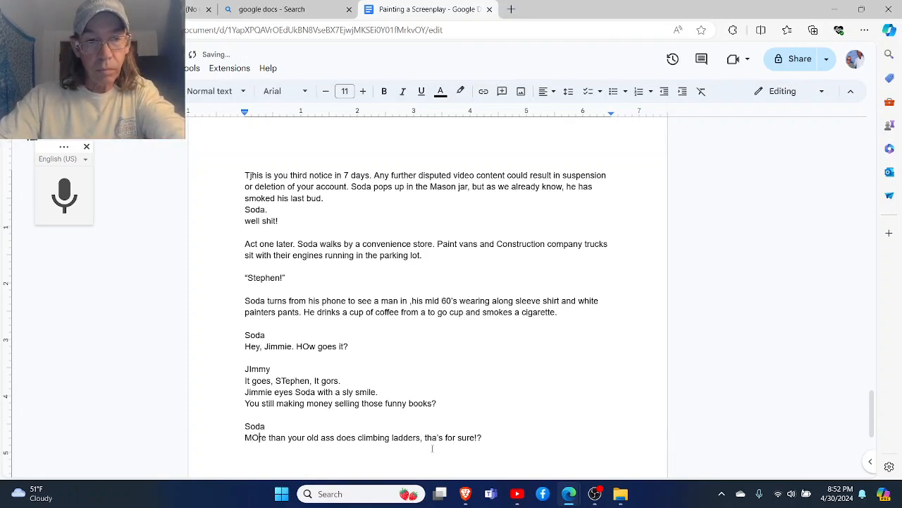
- Correct "MOre" to "More" in Soda's reply and place the cursor on the line below the reply
{"action": "key", "text": "BackSpace"}
{"action": "type", "text": "o"}
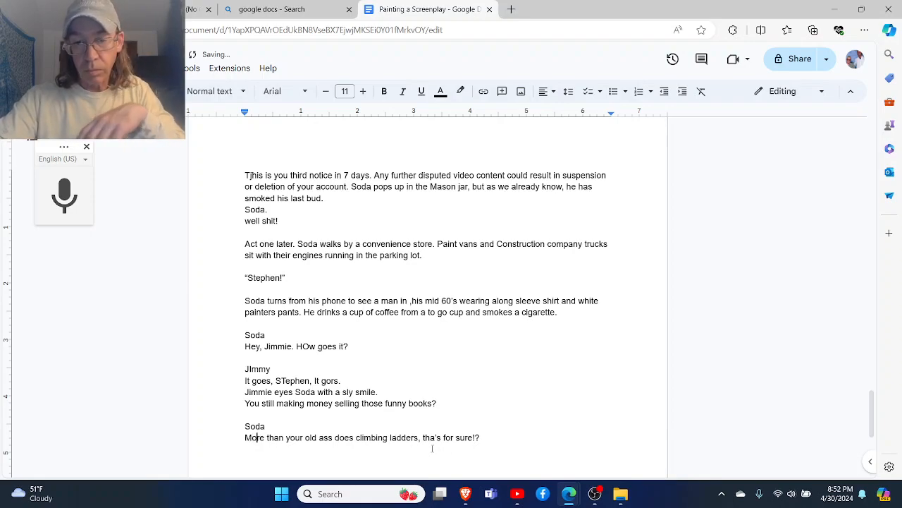
{"action": "left_click", "coordinate": [432, 448]}
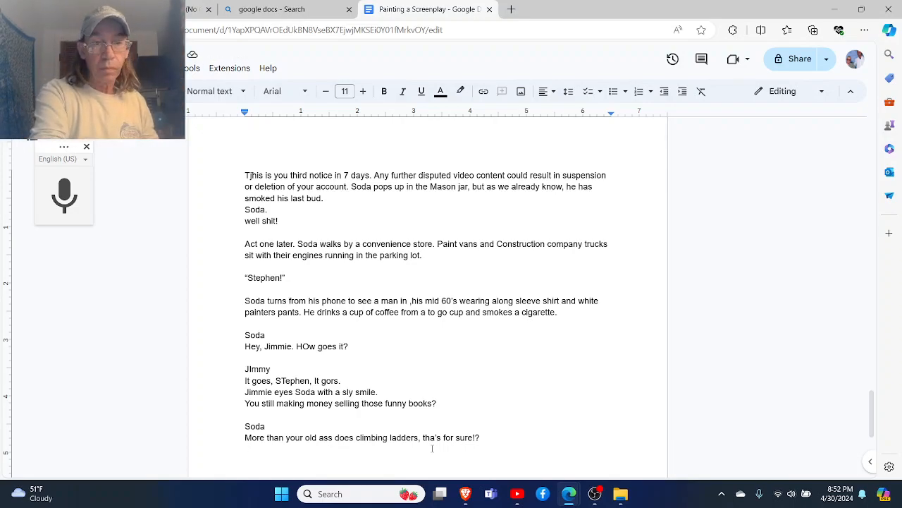
- Leave a blank line after Soda's reply and add the older painter's name as a heading, followed by a new line
{"action": "key", "text": "Return"}
{"action": "type", "text": "Jim"}
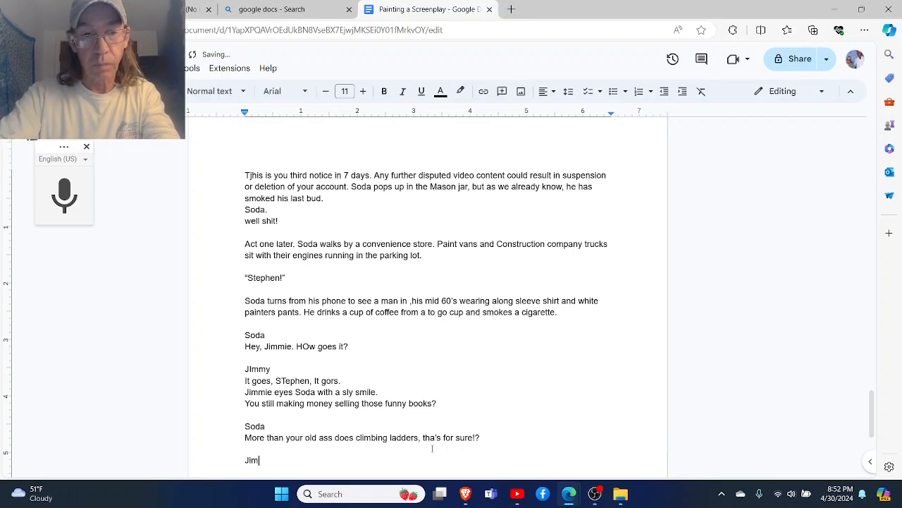
{"action": "type", "text": "my"}
{"action": "key", "text": "Return"}
- Begin the older painter's reply under his heading with the sentence "Shit's gonna dry up, Soda."
{"action": "type", "text": "S"}
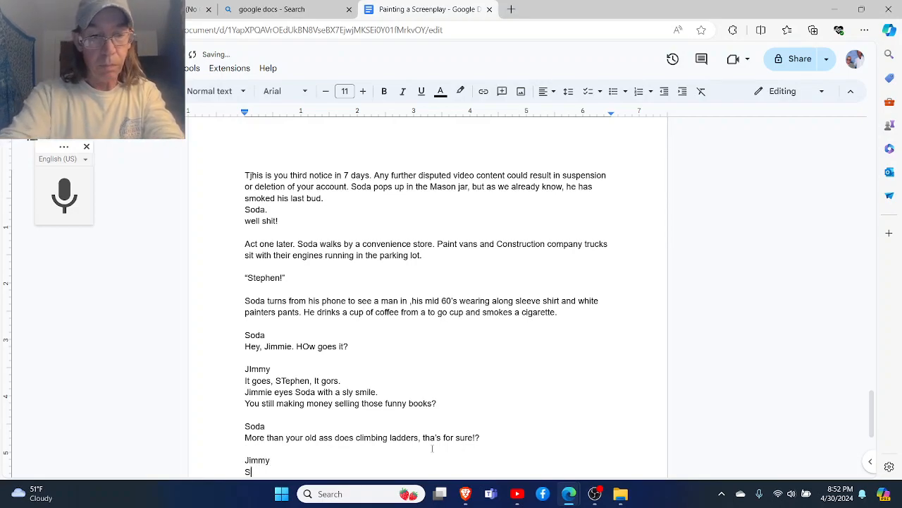
{"action": "type", "text": "hits's"}
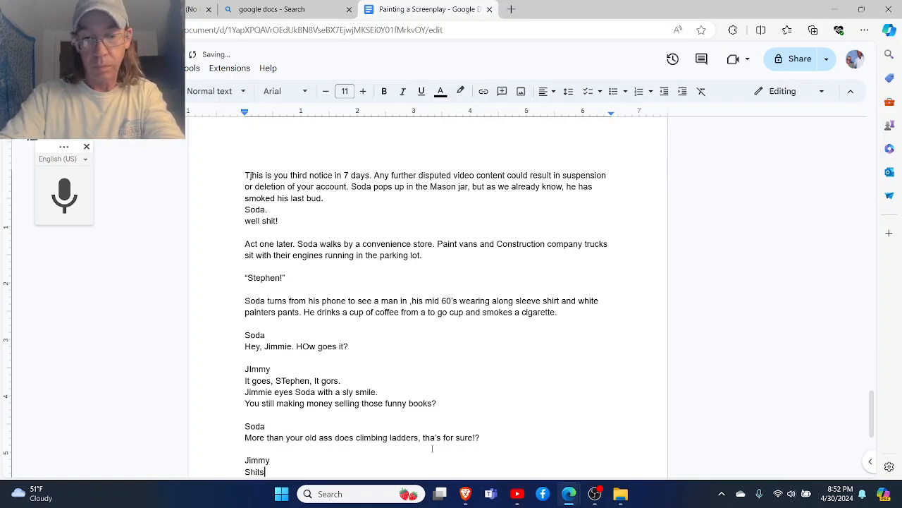
{"action": "key", "text": "BackSpace"}
{"action": "key", "text": "BackSpace"}
{"action": "key", "text": "BackSpace"}
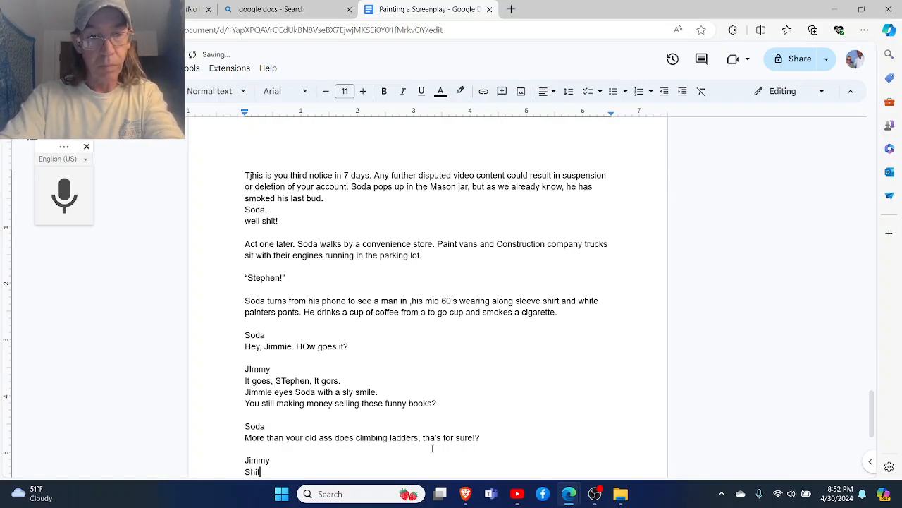
{"action": "type", "text": "'s go"}
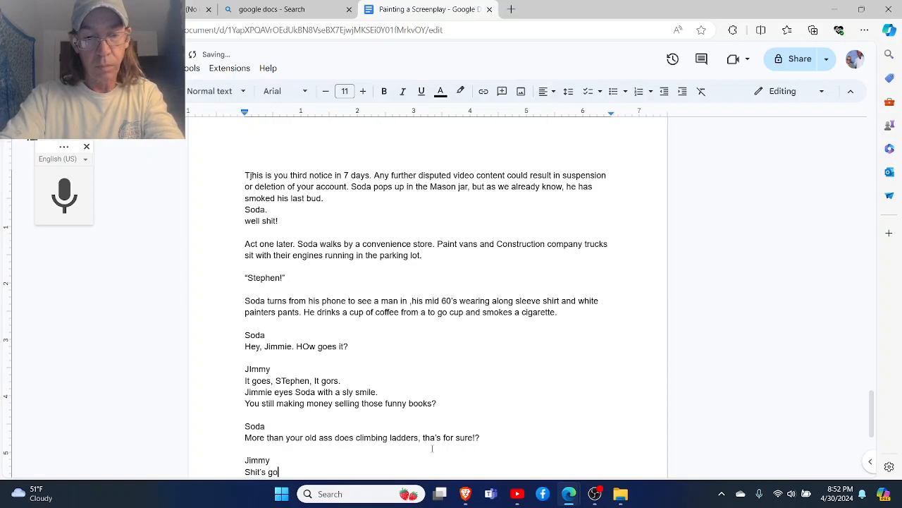
{"action": "type", "text": "nna dry "}
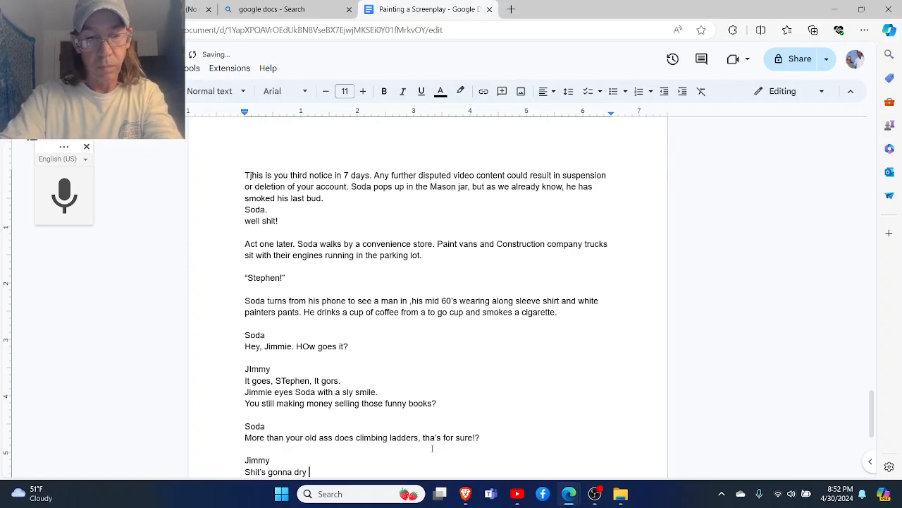
{"action": "type", "text": "up, S"}
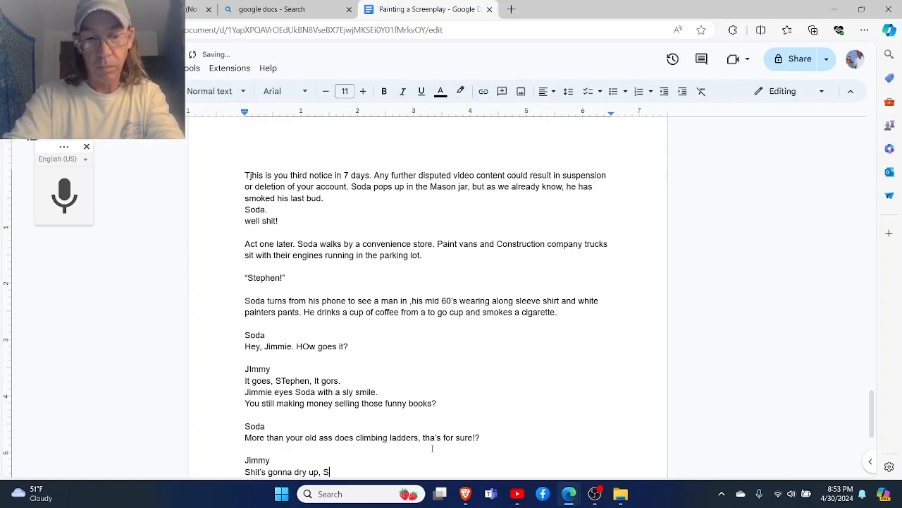
{"action": "type", "text": "oda. "}
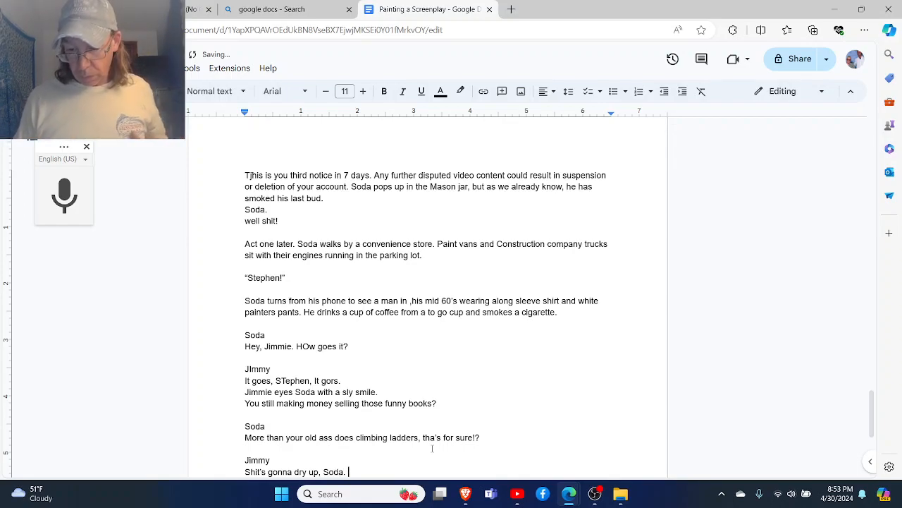
{"action": "type", "text": "Man wasn't meant to be h"}
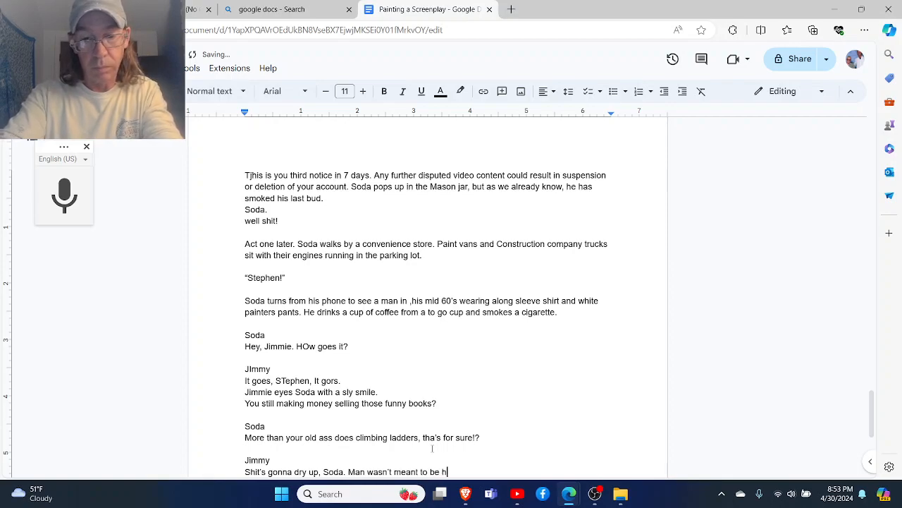
{"action": "type", "text": "ooked up t"}
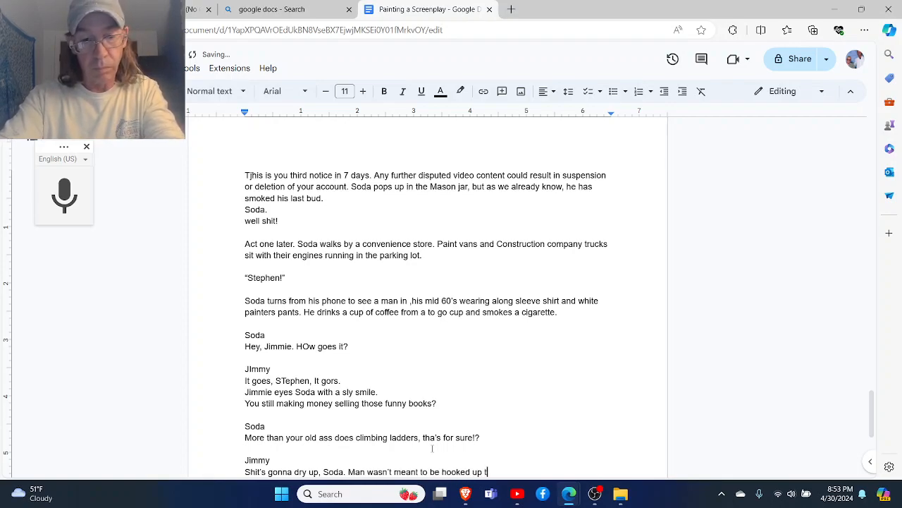
{"action": "type", "text": "o a comp"}
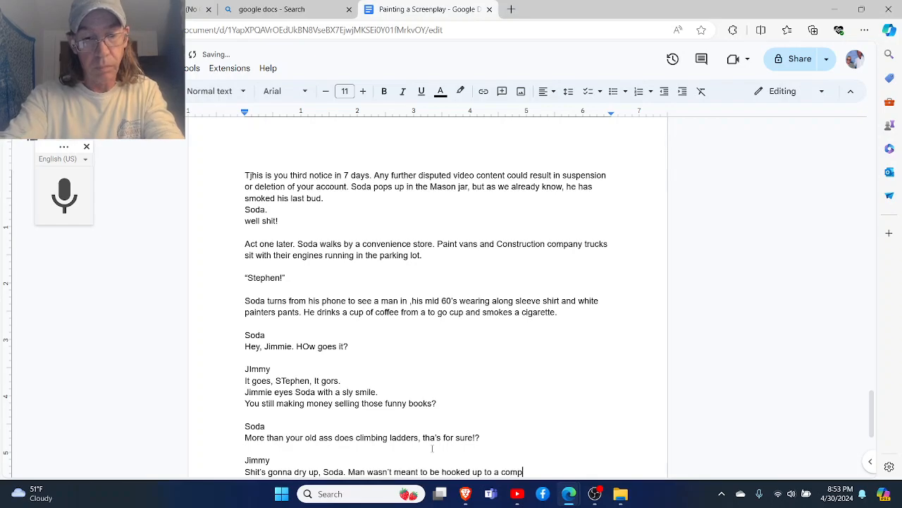
{"action": "type", "text": "uter all da"}
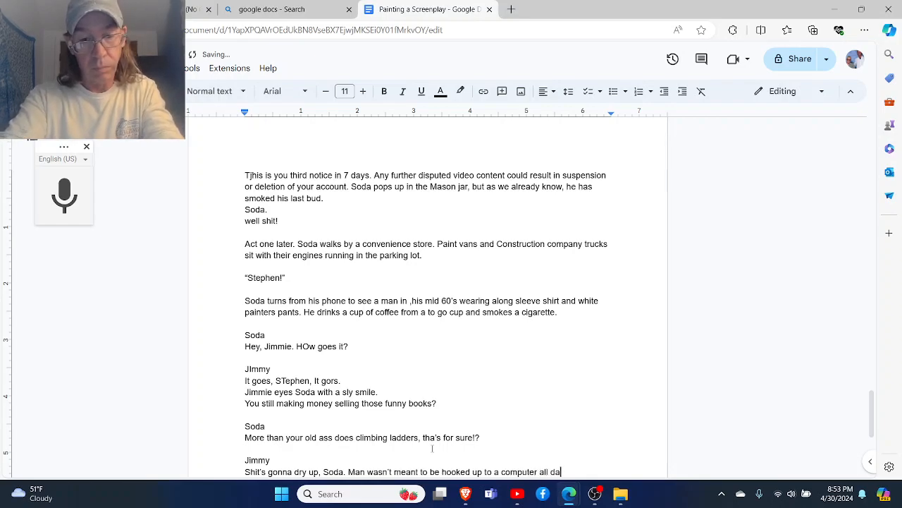
{"action": "type", "text": "y."}
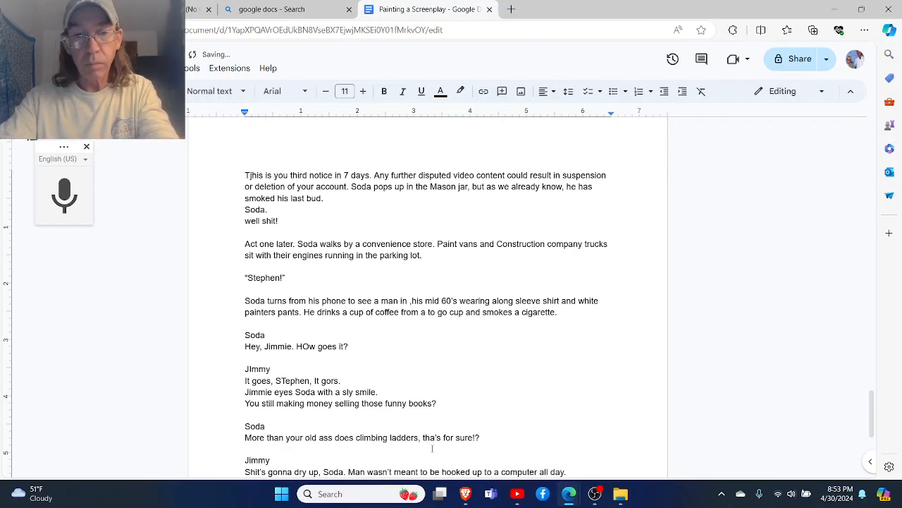
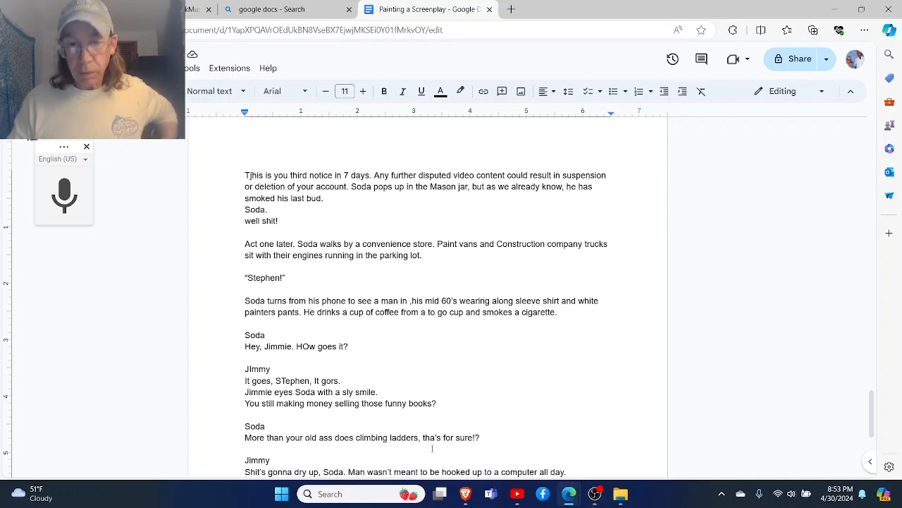
- Finish the older painter's reply with "Mannis menat to use his hand and build something that will be there after he is gone."
{"action": "type", "text": "M"}
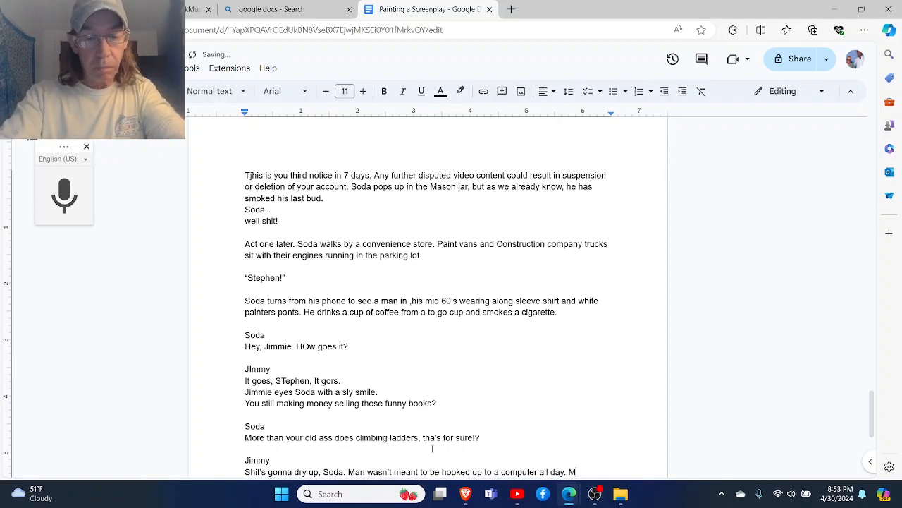
{"action": "type", "text": "annis menat "}
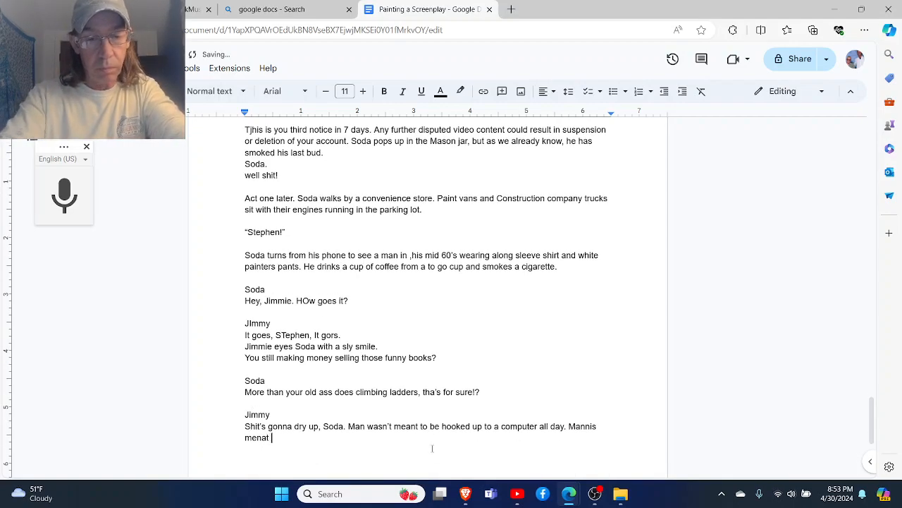
{"action": "type", "text": "to use his hand"}
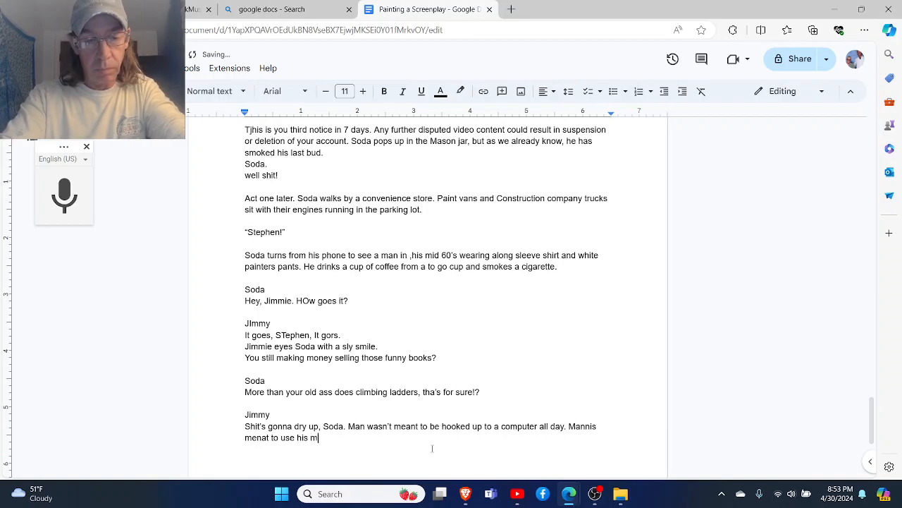
{"action": "type", "text": " and bu"}
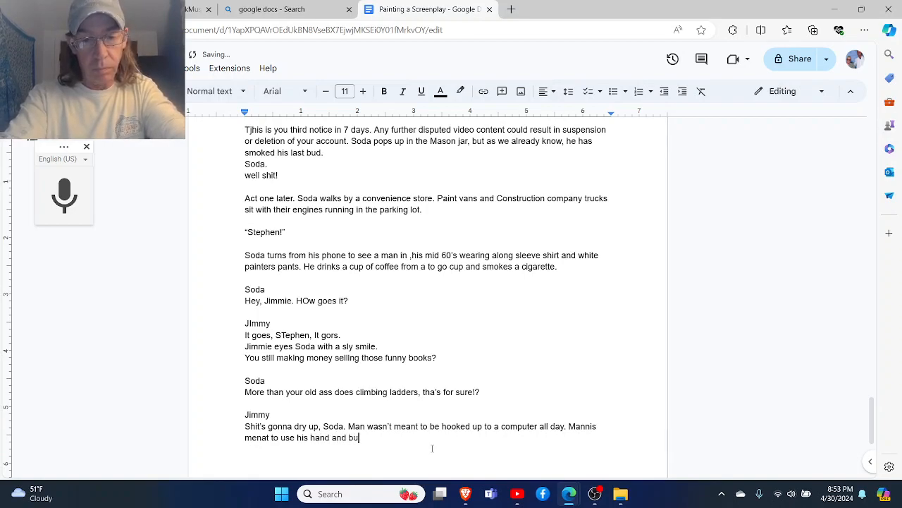
{"action": "type", "text": "ild something"}
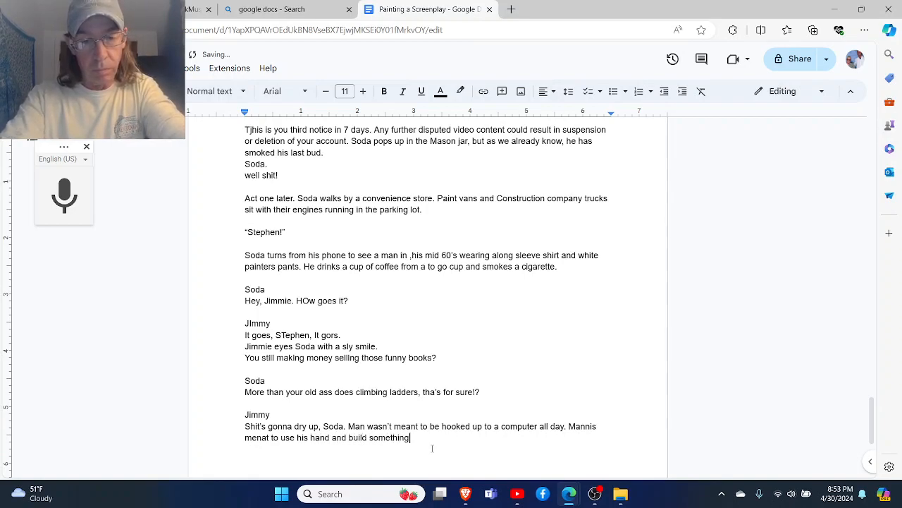
{"action": "type", "text": " that will "}
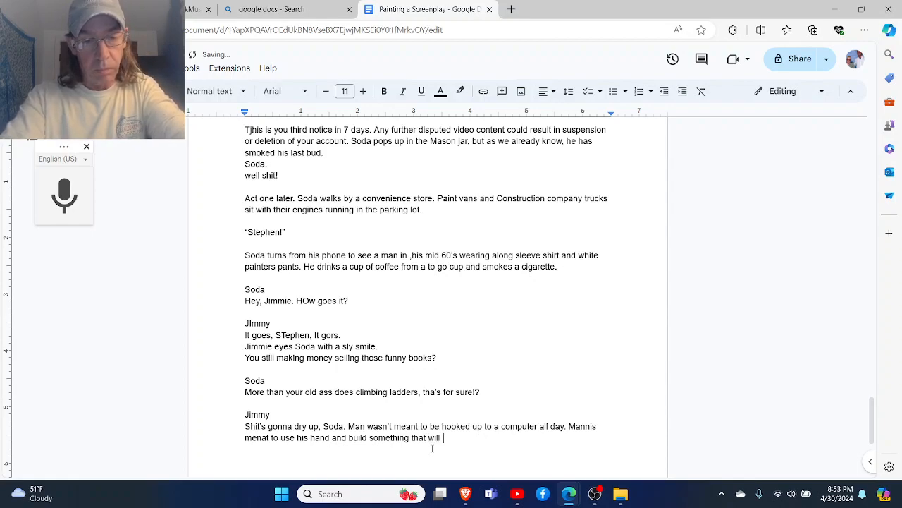
{"action": "type", "text": "be their"}
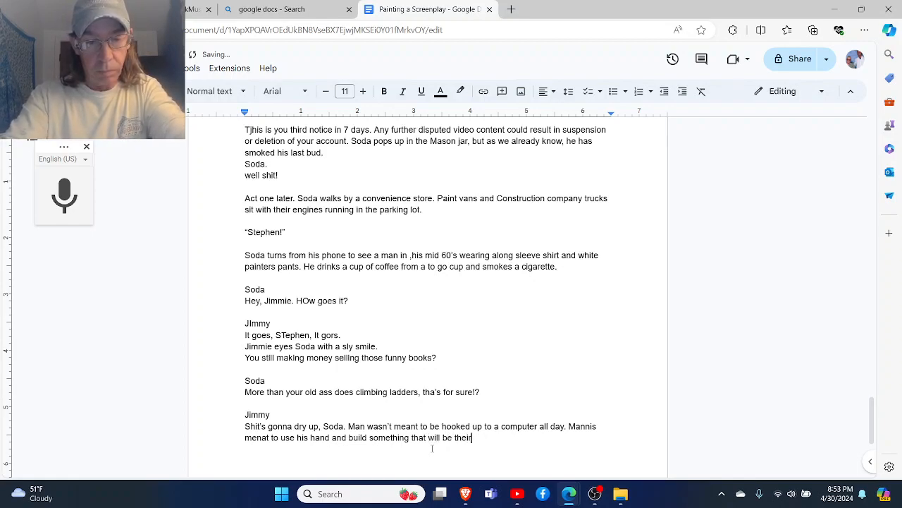
{"action": "key", "text": "BackSpace"}
{"action": "key", "text": "BackSpace"}
{"action": "type", "text": "re "}
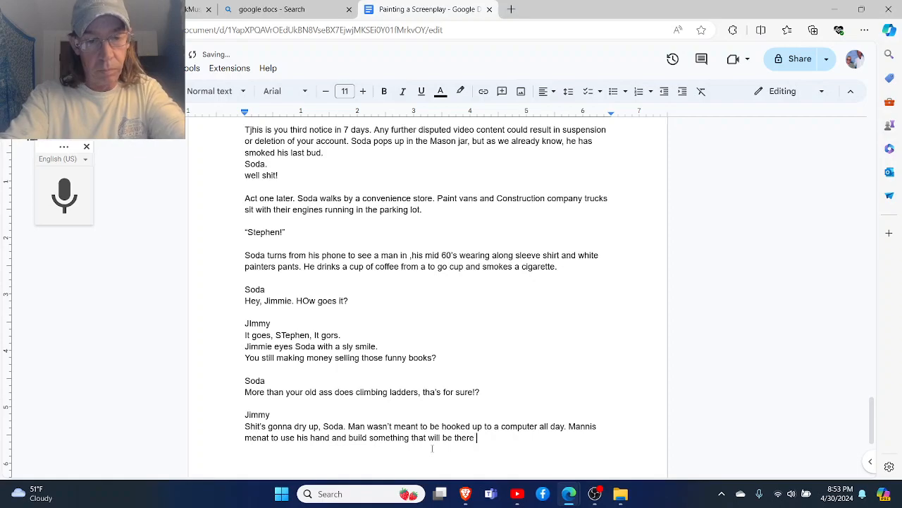
{"action": "type", "text": "after he is gone."}
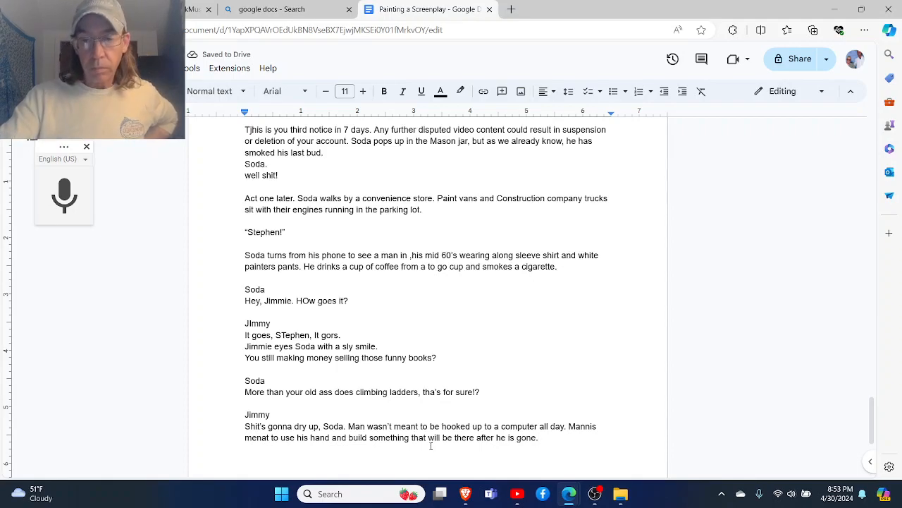
- Add a "Soda" heading after a blank line and begin his reply with "YOu want to leave something behind," plus the older painter's name and a question mark
{"action": "key", "text": "Return"}
{"action": "key", "text": "Return"}
{"action": "type", "text": "Soda"}
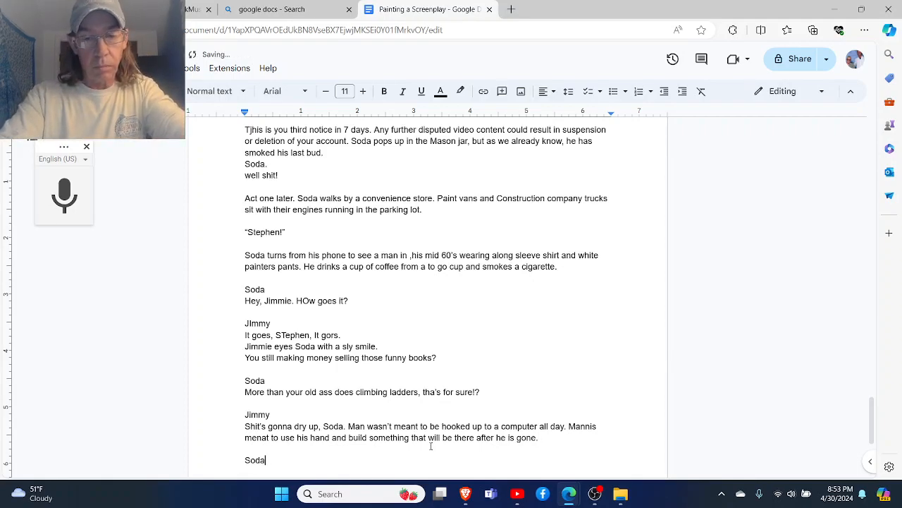
{"action": "key", "text": "Return"}
{"action": "type", "text": "YOu want t"}
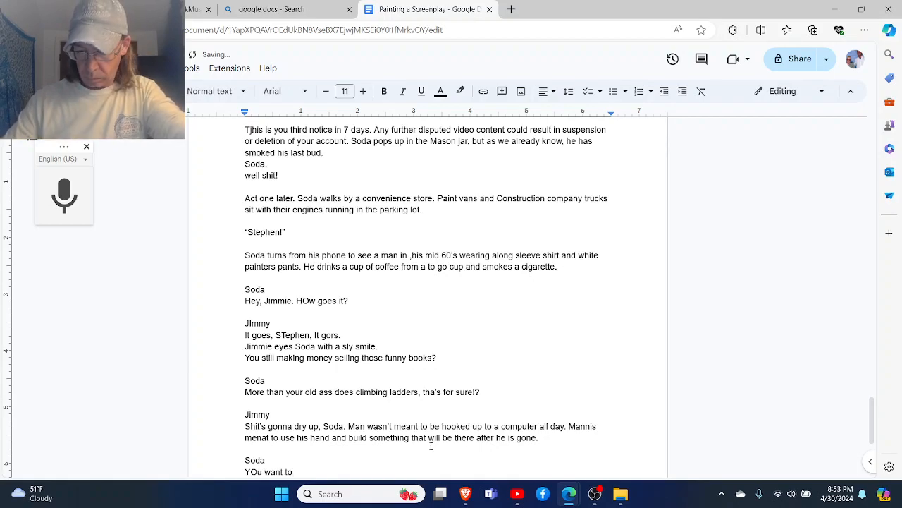
{"action": "type", "text": "o leave something "}
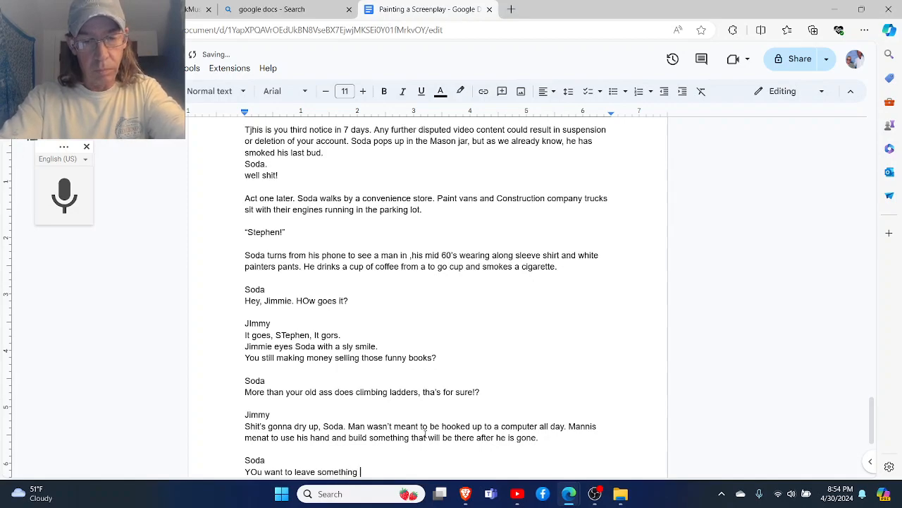
{"action": "type", "text": "behind, Jim"}
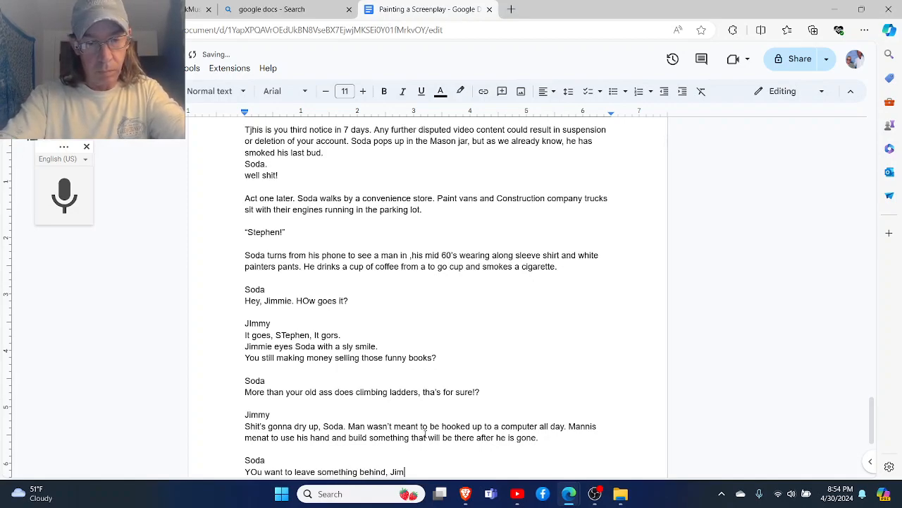
{"action": "type", "text": "e? G"}
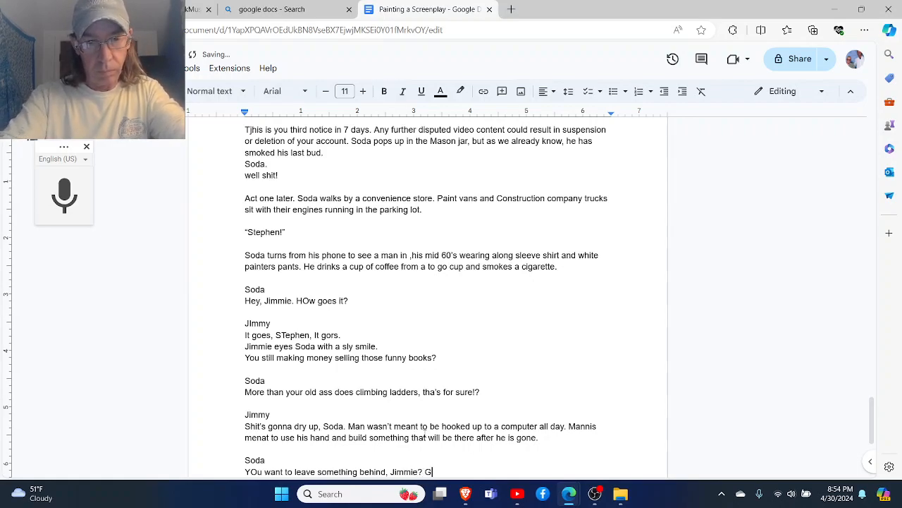
{"action": "key", "text": "BackSpace"}
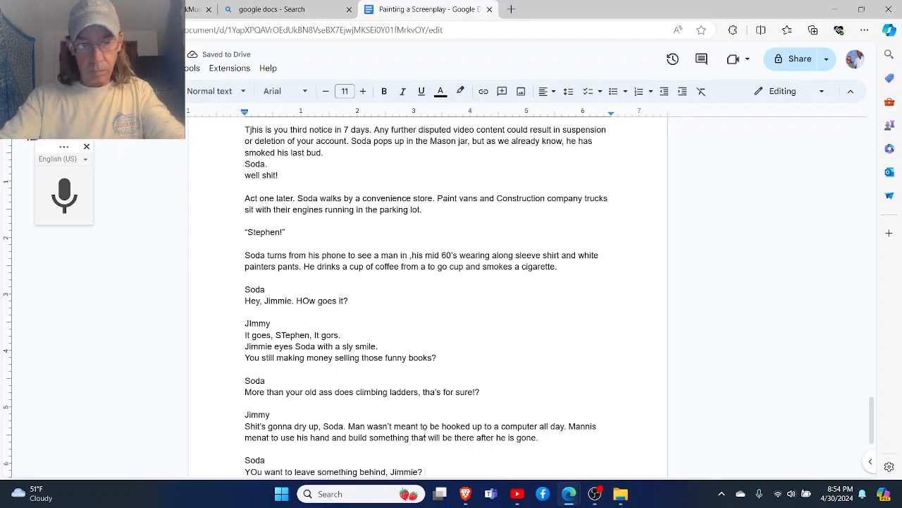
- End Soda's reply with "Buy a puppy!" and leave a blank line below it
{"action": "type", "text": "Buy a pupp"}
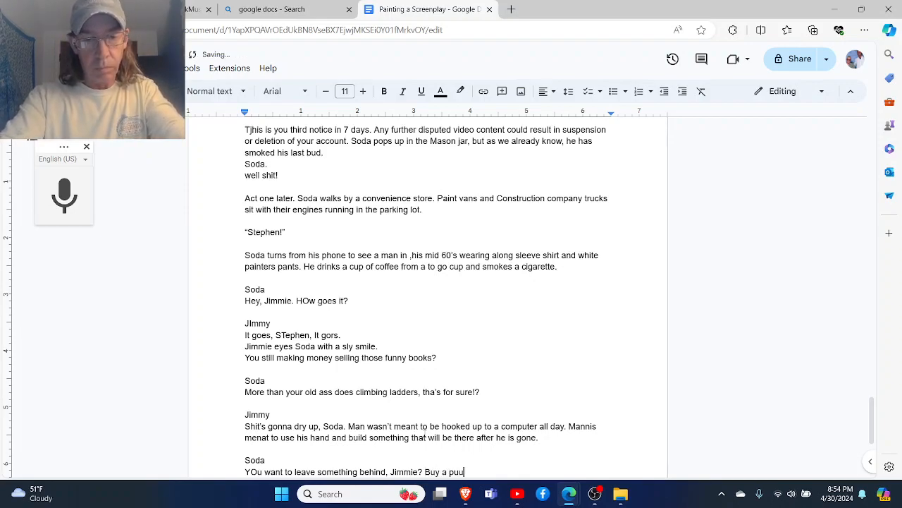
{"action": "key", "text": "BackSpace"}
{"action": "key", "text": "BackSpace"}
{"action": "type", "text": "ppy."}
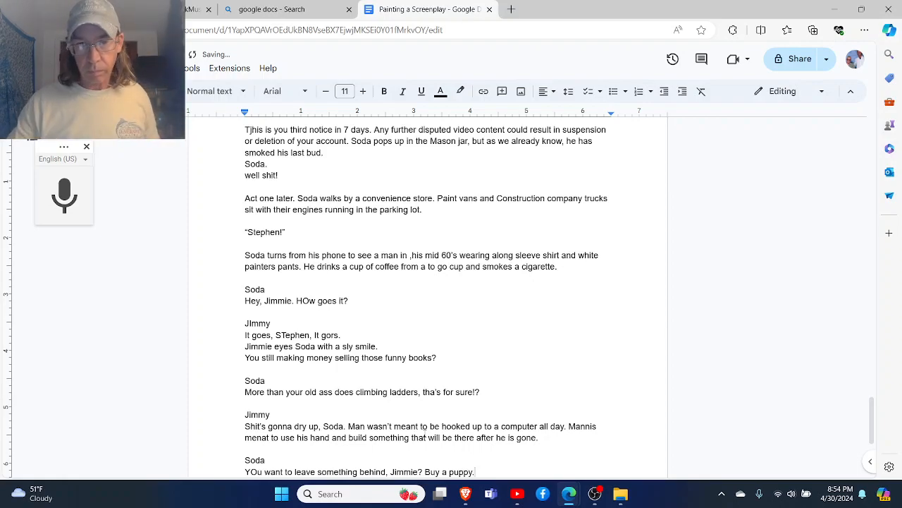
{"action": "key", "text": "BackSpace"}
{"action": "type", "text": "!"}
{"action": "key", "text": "Return"}
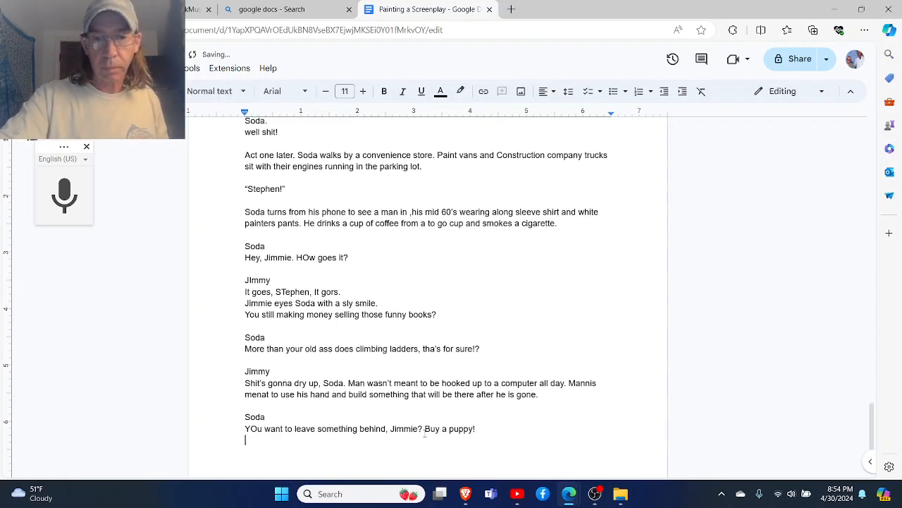
{"action": "key", "text": "Return"}
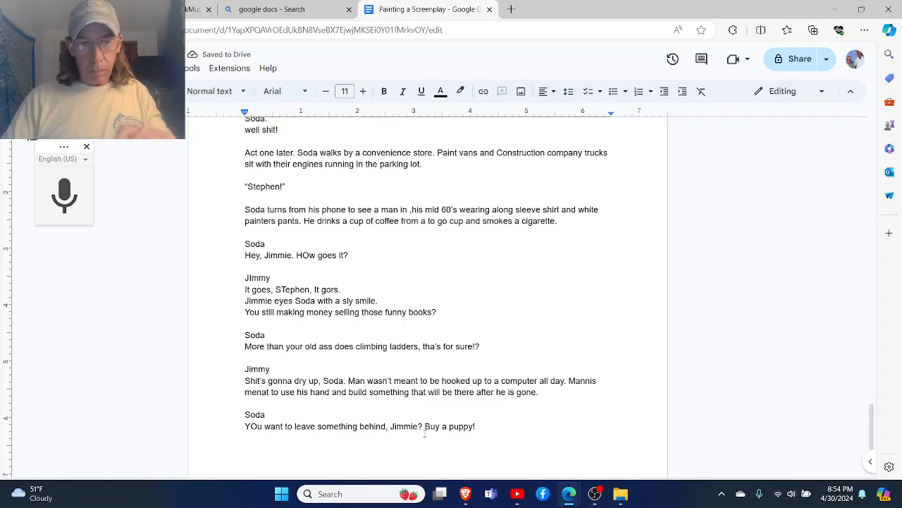
- Add the older painter's name as a heading and begin his line beneath it with "Why does that fine woman"
{"action": "type", "text": "Jimmy"}
{"action": "key", "text": "Return"}
{"action": "type", "text": "Why does ths"}
{"action": "key", "text": "BackSpace"}
{"action": "type", "text": "at finwe"}
{"action": "key", "text": "BackSpace"}
{"action": "key", "text": "BackSpace"}
{"action": "key", "text": "BackSpace"}
{"action": "key", "text": "BackSpace"}
{"action": "type", "text": "ne woman"}
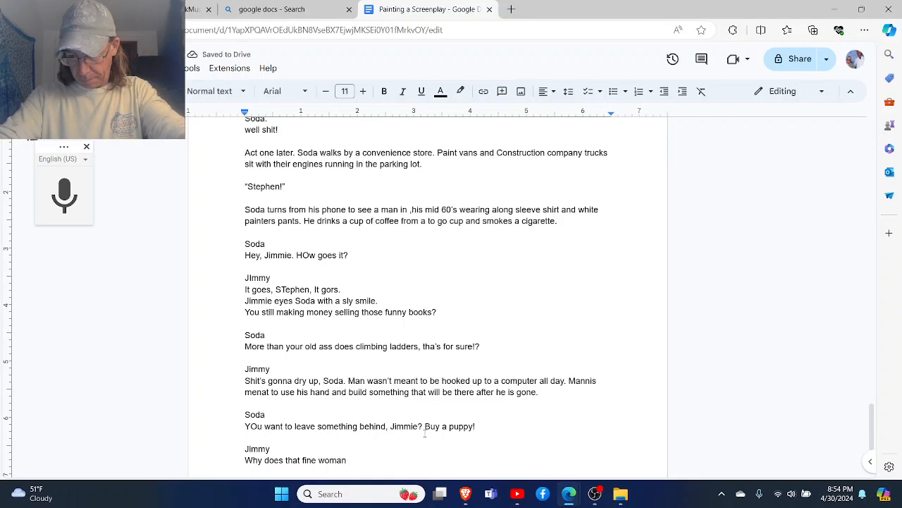
- Complete the older painter's question with "stay with a no account pot head like you?" and end the line
{"action": "type", "text": "stay with your"}
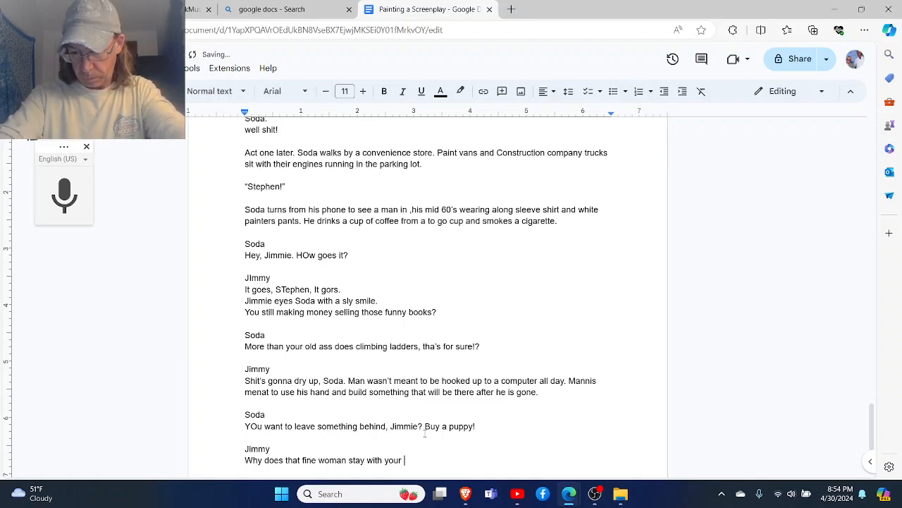
{"action": "key", "text": "BackSpace"}
{"action": "key", "text": "BackSpace"}
{"action": "key", "text": "BackSpace"}
{"action": "key", "text": "BackSpace"}
{"action": "key", "text": "BackSpace"}
{"action": "type", "text": "a no account "}
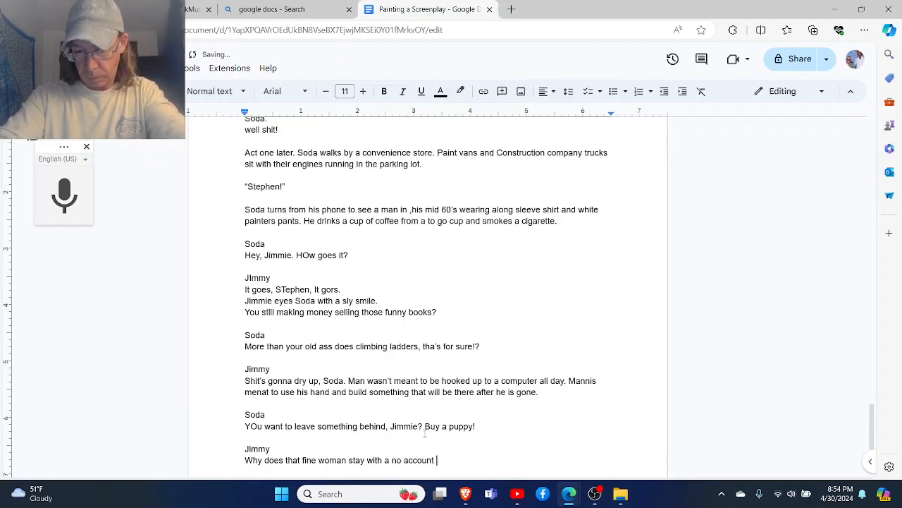
{"action": "type", "text": "pot head"}
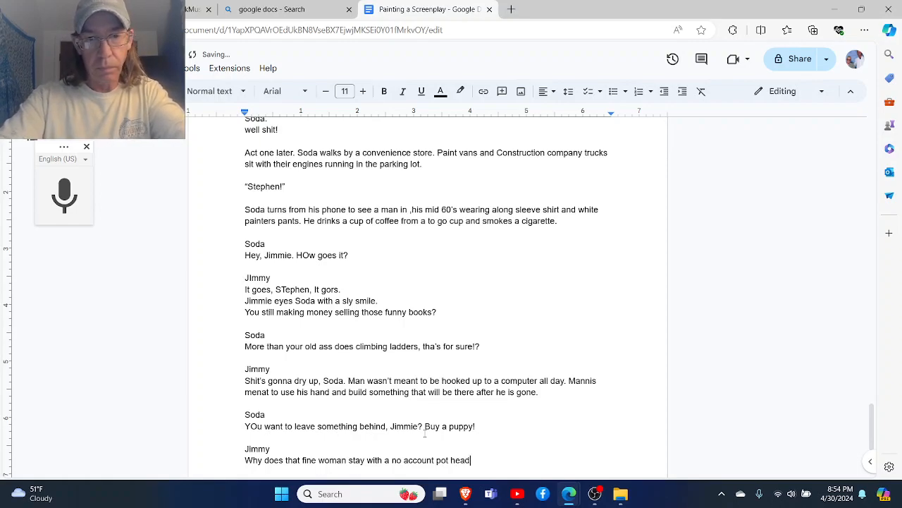
{"action": "type", "text": " like you"}
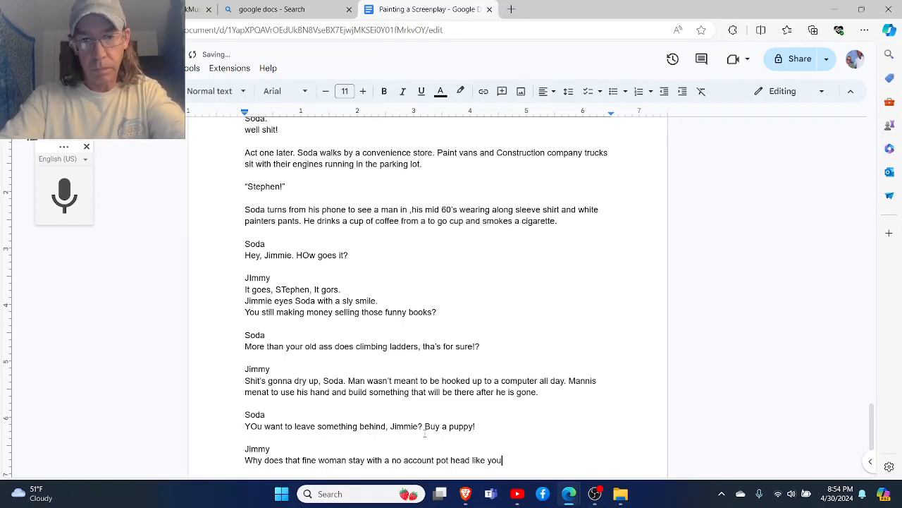
{"action": "type", "text": "?"}
{"action": "key", "text": "Return"}
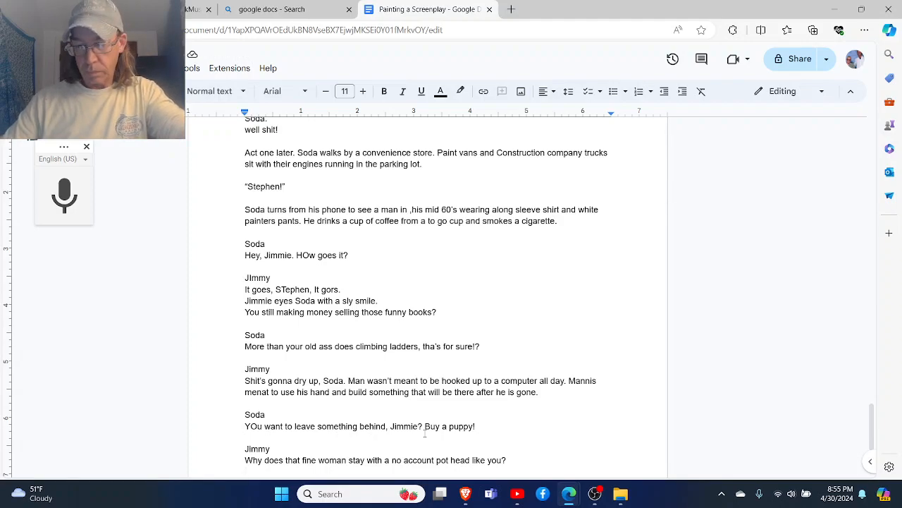
- Add a "Soda" heading after a blank line, with the action note "Yelling back to" plus the older painter's name beneath it
{"action": "key", "text": "Return"}
{"action": "type", "text": "Soda"}
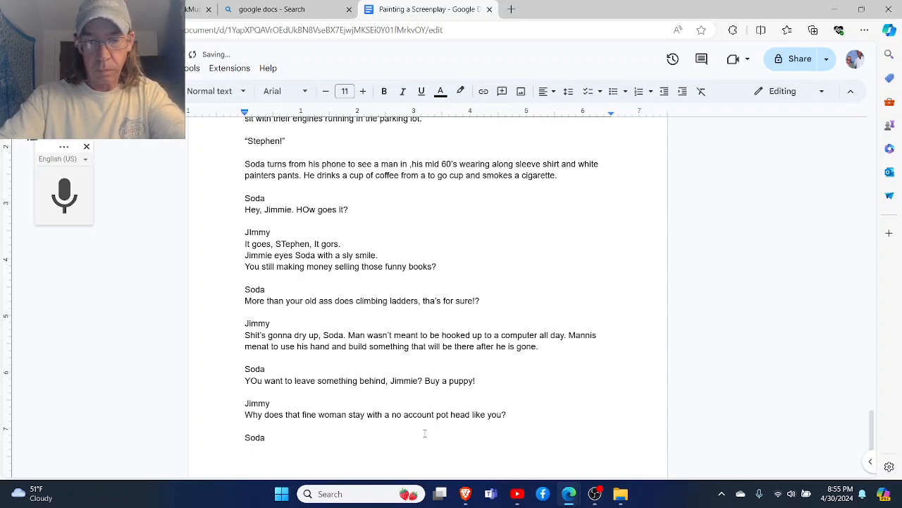
{"action": "key", "text": "Return"}
{"action": "type", "text": "yell"}
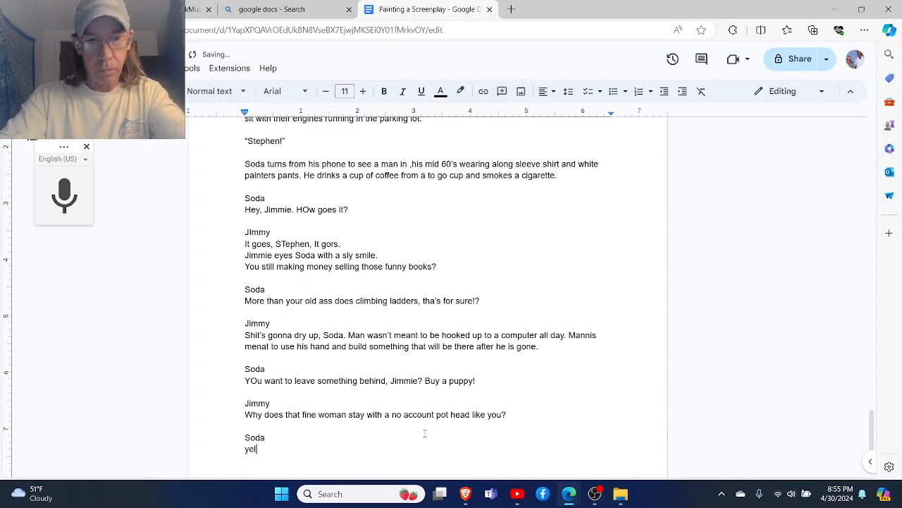
{"action": "type", "text": "ing bac"}
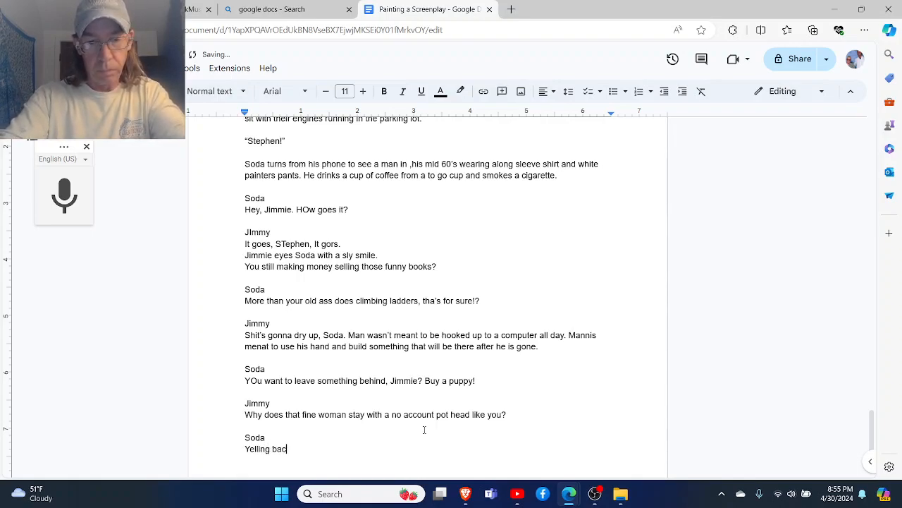
{"action": "type", "text": "k to Jimmie"}
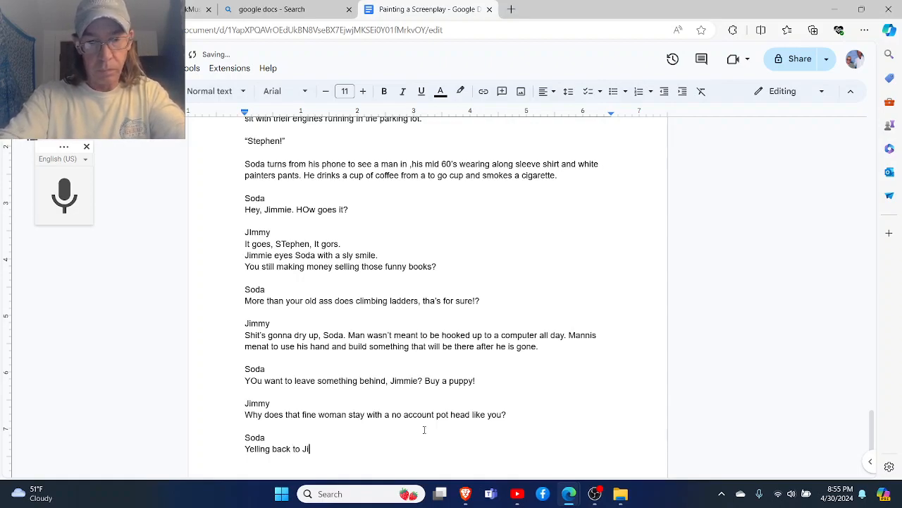
- Write Soda's comeback on a new line as "Takes one to know one," followed by the older painter's name and an exclamation mark
{"action": "key", "text": "Return"}
{"action": "type", "text": "Ta"}
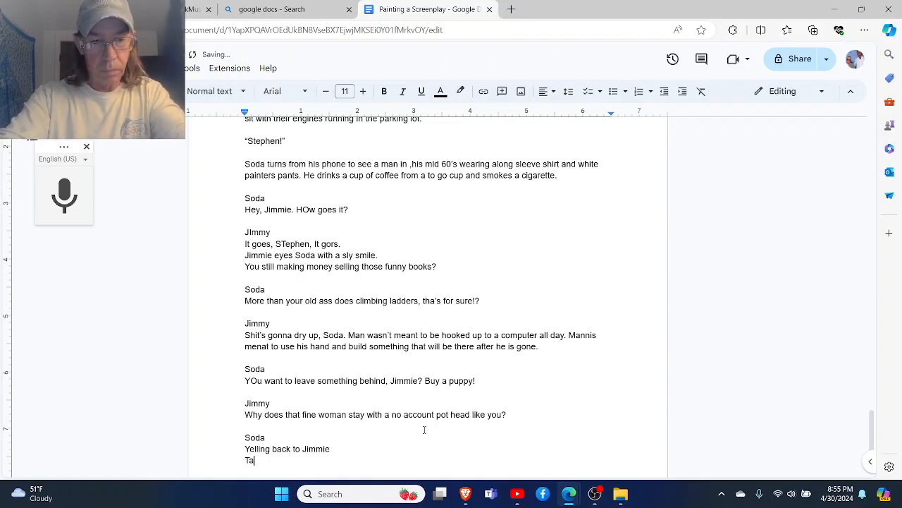
{"action": "type", "text": "kes one to know one J"}
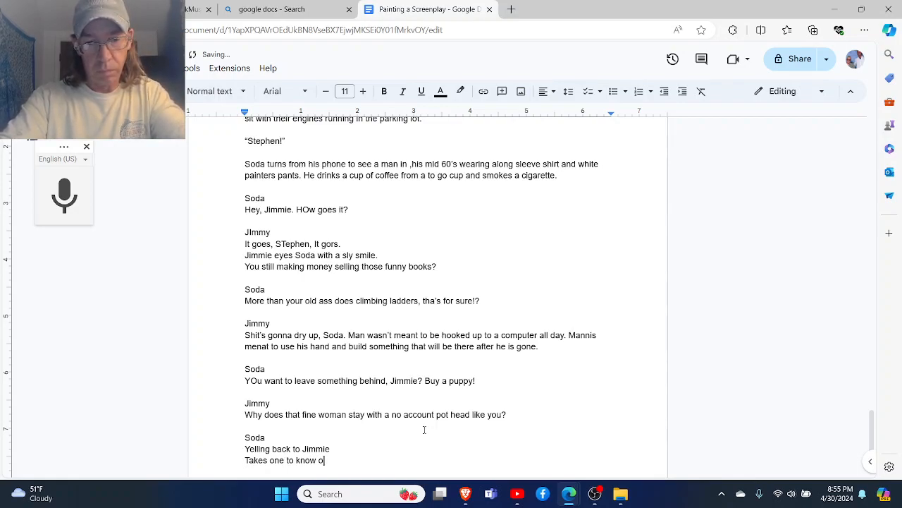
{"action": "key", "text": "BackSpace"}
{"action": "key", "text": "BackSpace"}
{"action": "type", "text": "."}
{"action": "key", "text": "BackSpace"}
{"action": "type", "text": ", Jimmie!"}
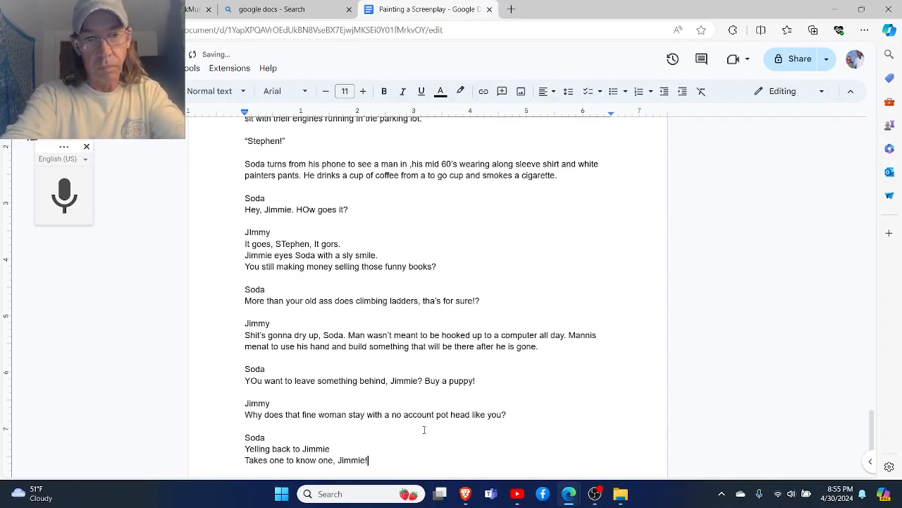
- After a blank line below Soda's comeback, write an action note with the older painter's name followed by "lets out a"
{"action": "key", "text": "Return"}
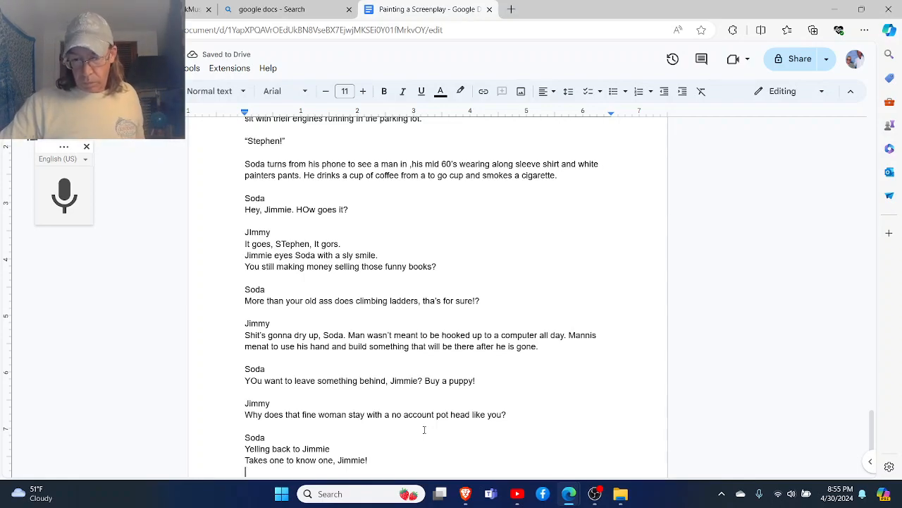
{"action": "key", "text": "Return"}
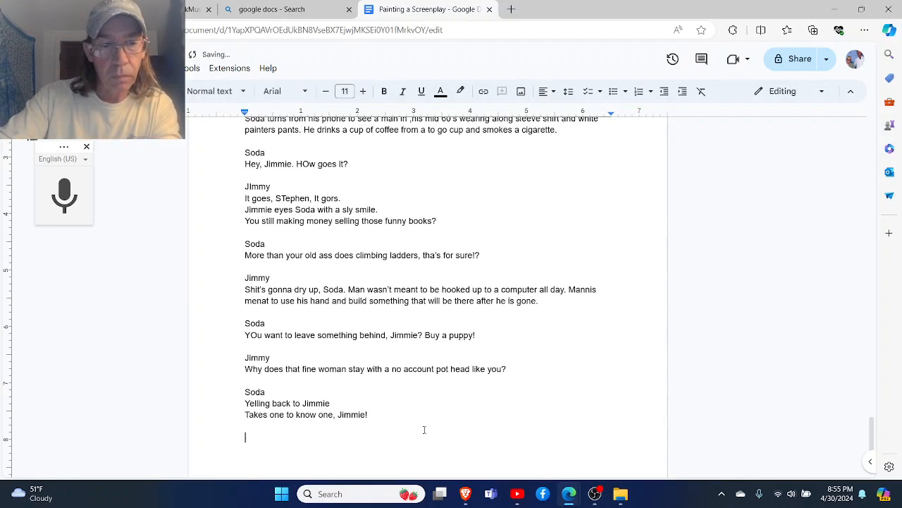
{"action": "type", "text": "JIMMIE L"}
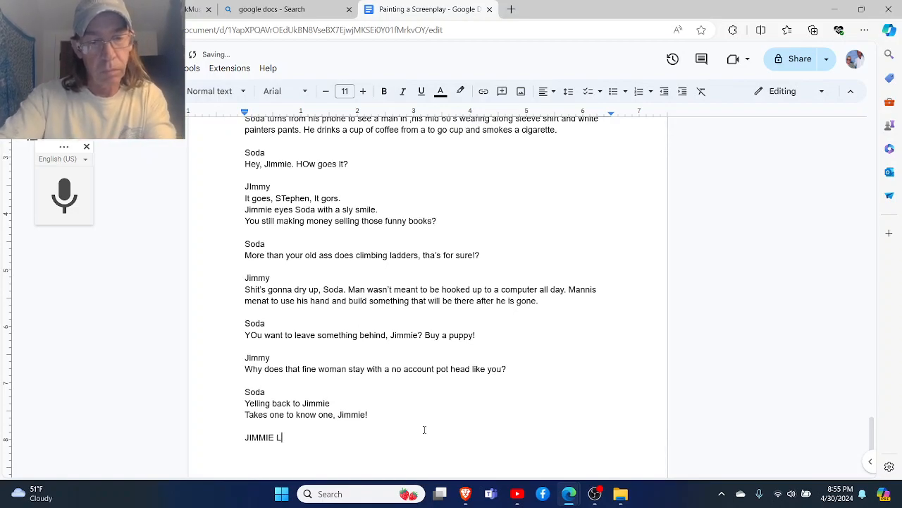
{"action": "type", "text": "ETS IU"}
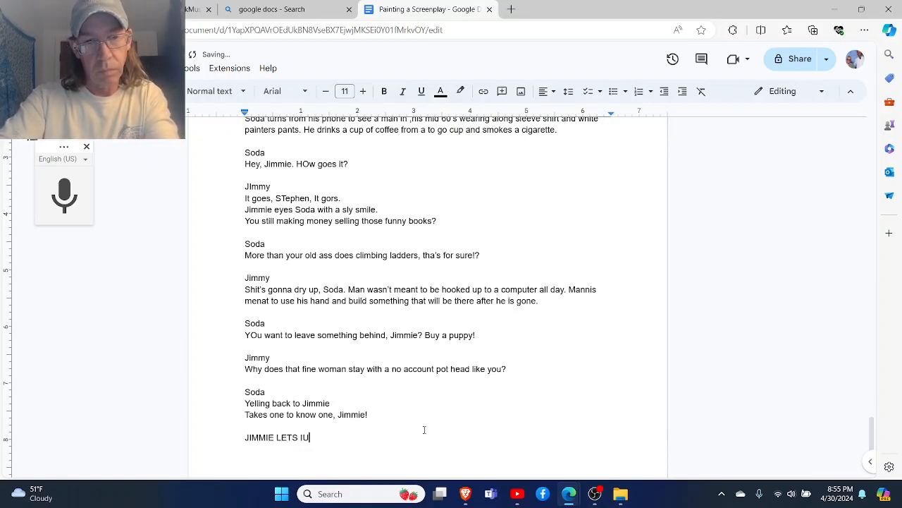
{"action": "key", "text": "BackSpace"}
{"action": "key", "text": "BackSpace"}
{"action": "key", "text": "BackSpace"}
{"action": "key", "text": "BackSpace"}
{"action": "key", "text": "BackSpace"}
{"action": "key", "text": "BackSpace"}
{"action": "key", "text": "BackSpace"}
{"action": "key", "text": "BackSpace"}
{"action": "key", "text": "BackSpace"}
{"action": "key", "text": "BackSpace"}
{"action": "key", "text": "BackSpace"}
{"action": "key", "text": "BackSpace"}
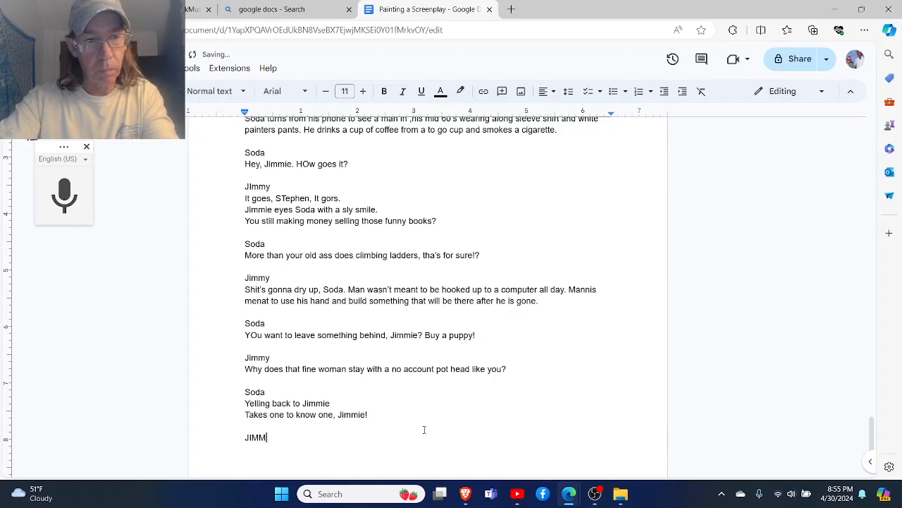
{"action": "key", "text": "BackSpace"}
{"action": "type", "text": "immie l"}
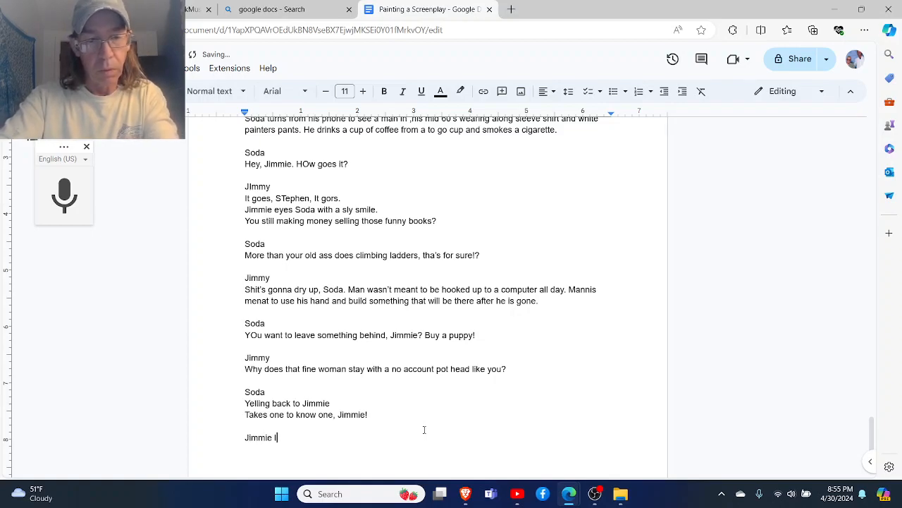
{"action": "type", "text": "ets out a "}
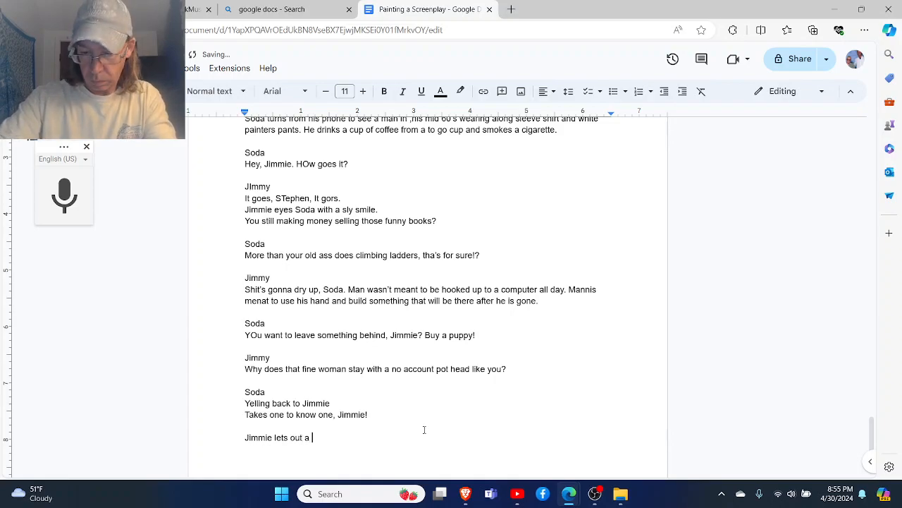
{"action": "type", "text": "Grump"}
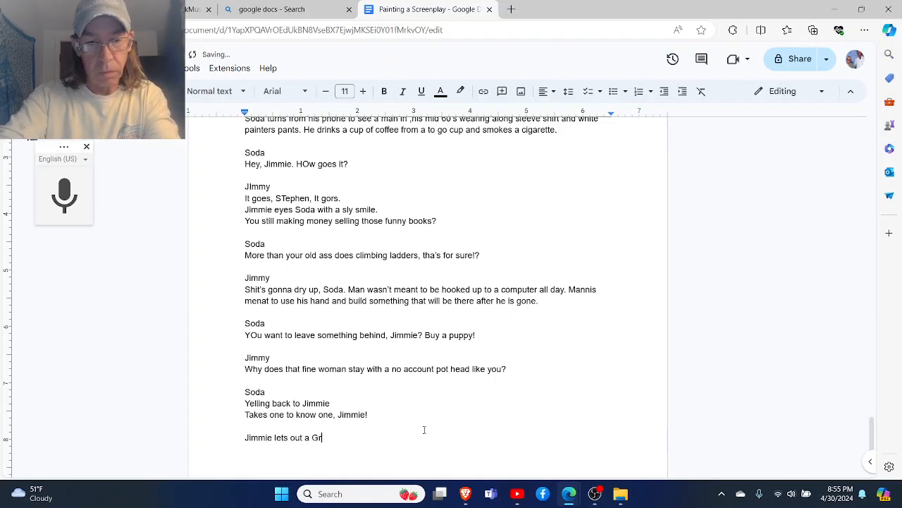
{"action": "key", "text": "BackSpace"}
{"action": "type", "text": "ph"}
{"action": "key", "text": "BackSpace"}
{"action": "key", "text": "BackSpace"}
{"action": "key", "text": "BackSpace"}
{"action": "key", "text": "BackSpace"}
{"action": "key", "text": "BackSpace"}
{"action": "key", "text": "BackSpace"}
{"action": "key", "text": "BackSpace"}
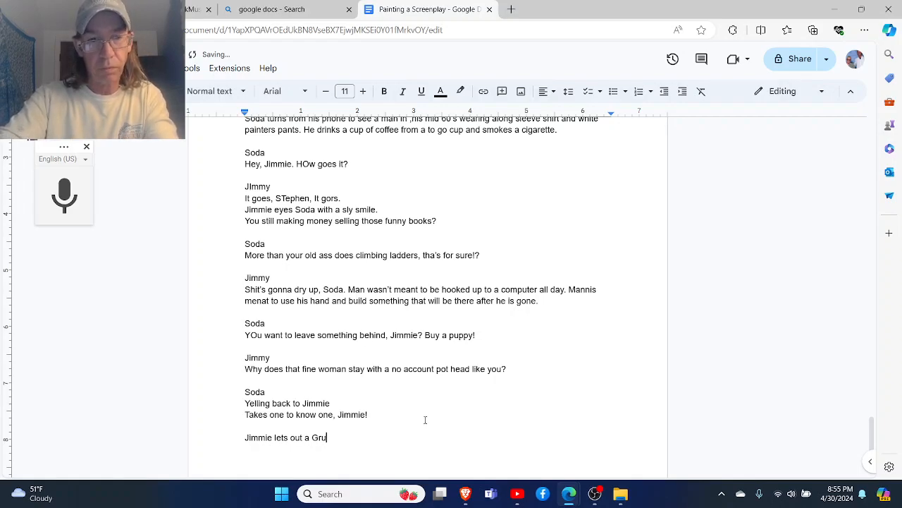
- Add the older painter's name as a heading after a blank line, with the line "Grumph." beneath it
{"action": "key", "text": "Return"}
{"action": "key", "text": "Return"}
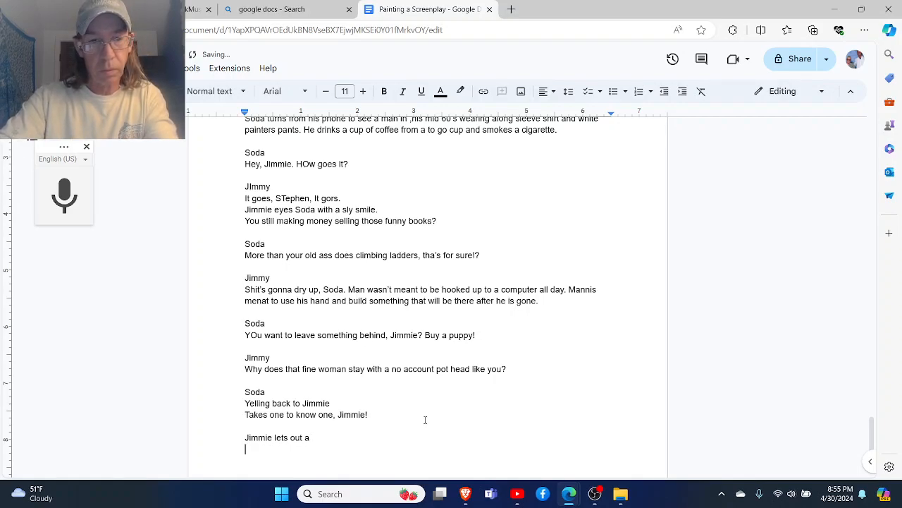
{"action": "type", "text": "Jimmie"}
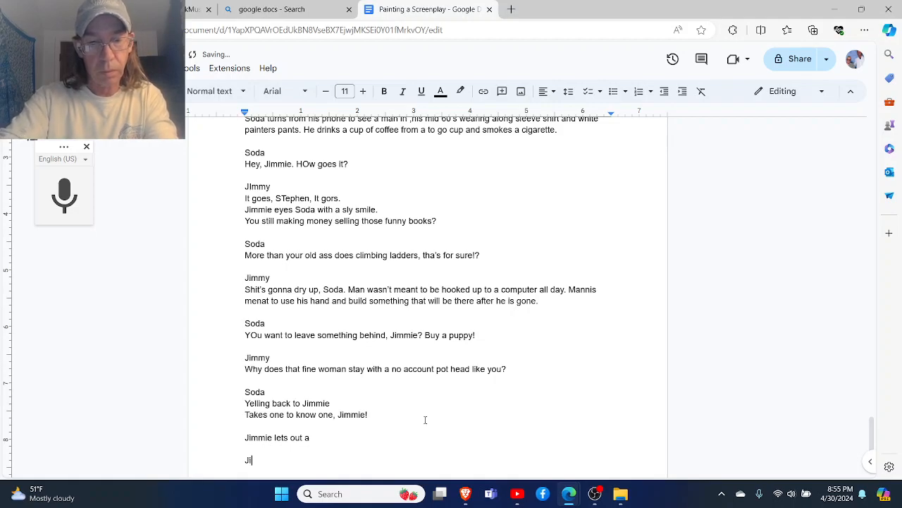
{"action": "key", "text": "Return"}
{"action": "type", "text": "Grumph"}
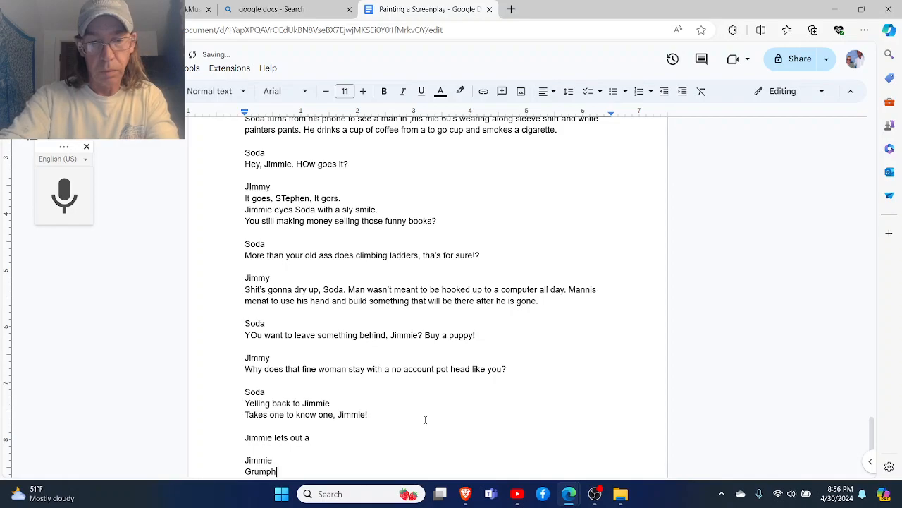
{"action": "type", "text": "."}
- Add the action note "And sips at his coffee." on the line directly under "Grumph." and end the line
{"action": "key", "text": "Return"}
{"action": "key", "text": "Return"}
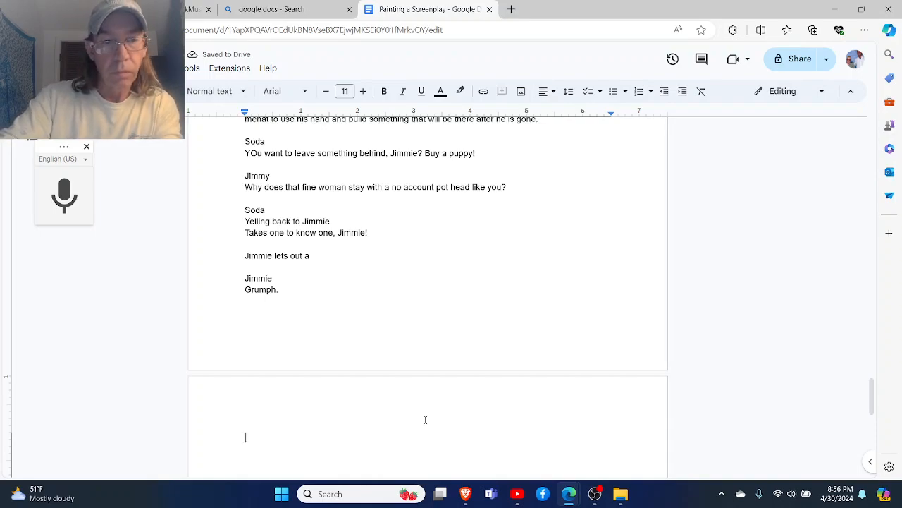
{"action": "key", "text": "BackSpace"}
{"action": "type", "text": "And "}
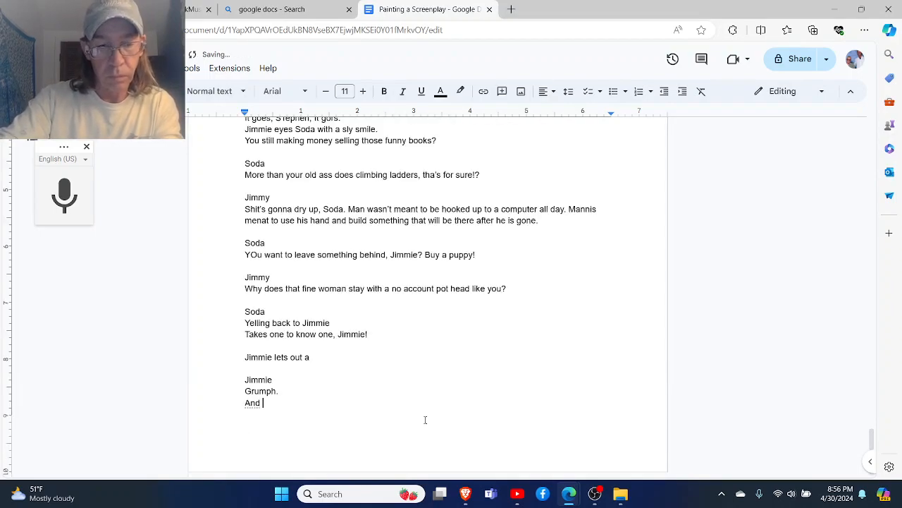
{"action": "type", "text": "sips at hi"}
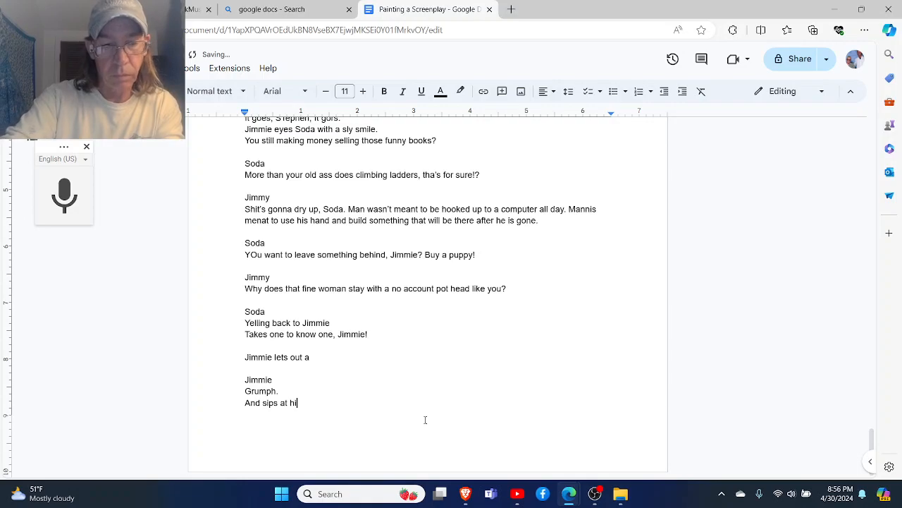
{"action": "type", "text": "s coffee."}
{"action": "key", "text": "Return"}
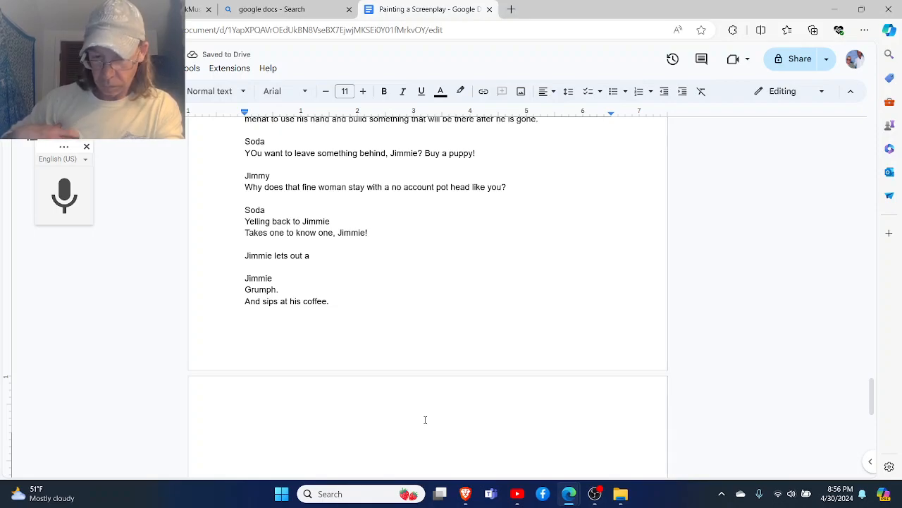
- Begin a new action paragraph with "Soda oges back to his cell phione as"
{"action": "type", "text": "S"}
{"action": "type", "text": "oda oges b"}
{"action": "type", "text": "ack to "}
{"action": "type", "text": "his c"}
{"action": "type", "text": "ell ohne"}
{"action": "key", "text": "BackSpace"}
{"action": "key", "text": "BackSpace"}
{"action": "key", "text": "BackSpace"}
{"action": "key", "text": "BackSpace"}
{"action": "type", "text": "phone"}
{"action": "key", "text": "BackSpace"}
{"action": "key", "text": "BackSpace"}
{"action": "key", "text": "BackSpace"}
{"action": "key", "text": "BackSpace"}
{"action": "key", "text": "BackSpace"}
{"action": "type", "text": "phione as"}
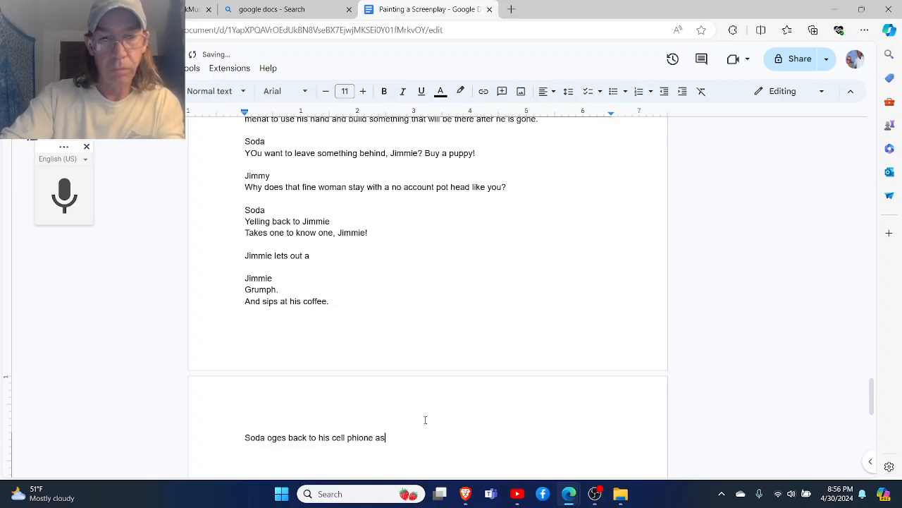
- Complete the sentence about Soda's cell phone with "he continues to walk down the street."
{"action": "key", "text": "BackSpace"}
{"action": "type", "text": "s he con"}
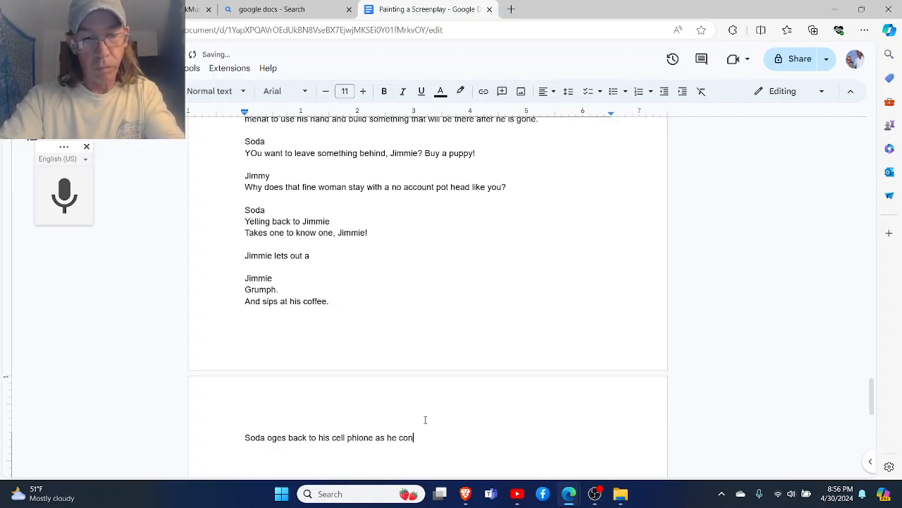
{"action": "type", "text": "tinues to "}
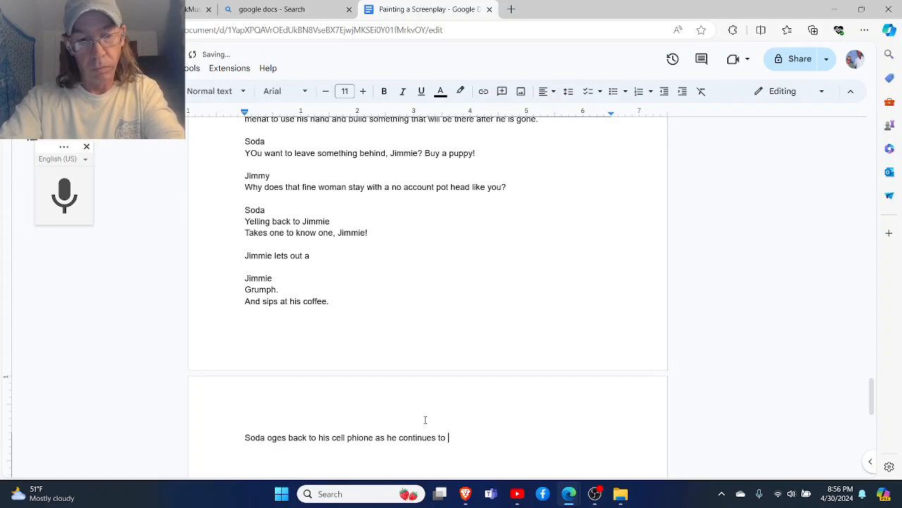
{"action": "type", "text": "walk dowen"}
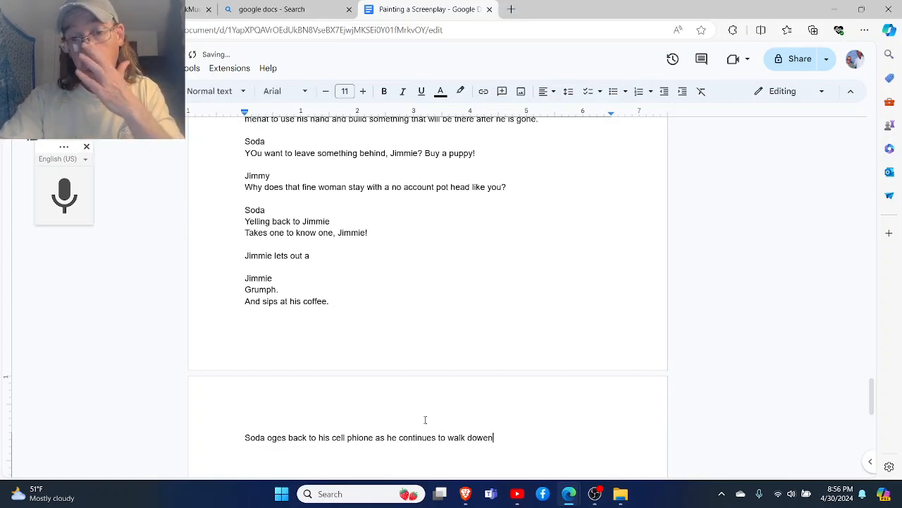
{"action": "key", "text": "BackSpace"}
{"action": "key", "text": "BackSpace"}
{"action": "type", "text": "n the"}
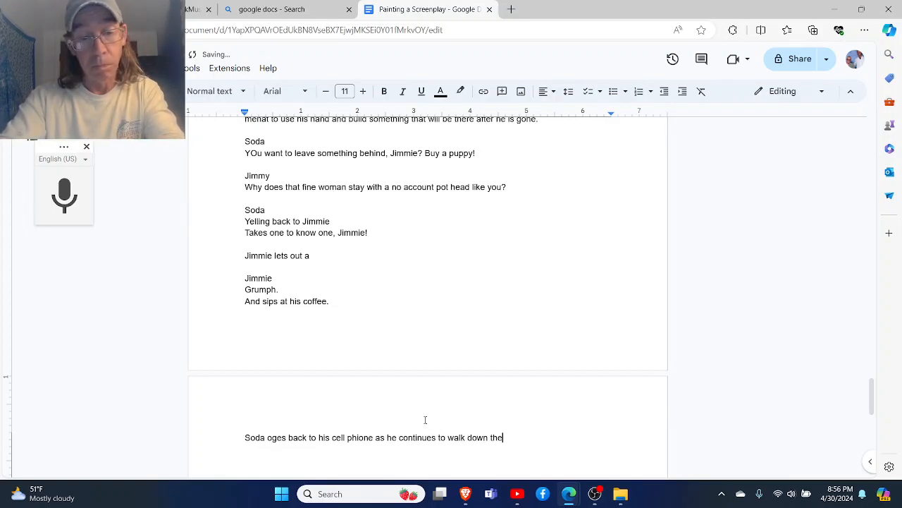
{"action": "type", "text": " street."}
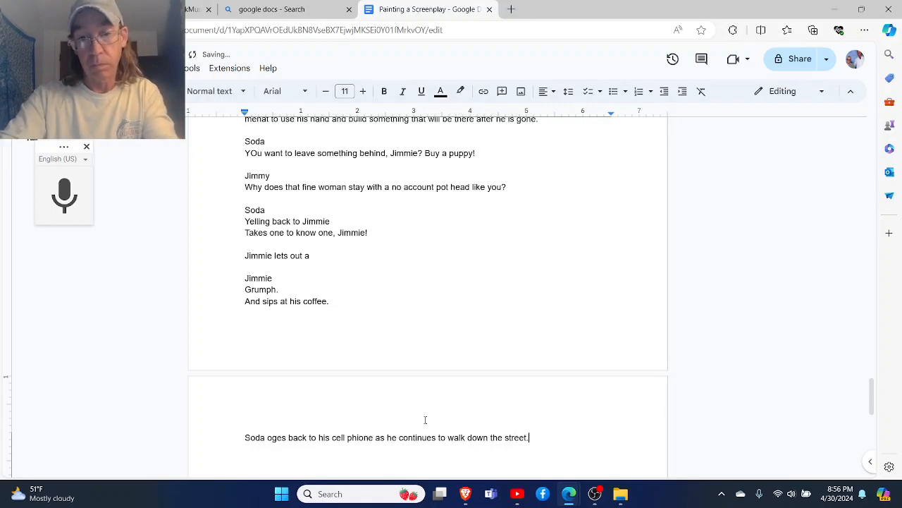
- Correct "Tjhis" to "This" at the start of the third-notice sentence
{"action": "scroll", "coordinate": [425, 420], "scroll_direction": "up", "scroll_amount": 15}
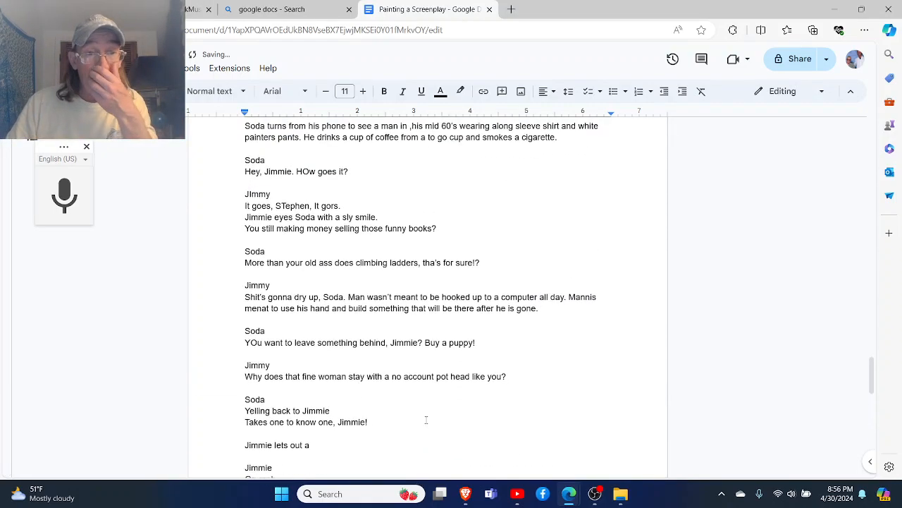
{"action": "scroll", "coordinate": [426, 419], "scroll_direction": "down", "scroll_amount": 2}
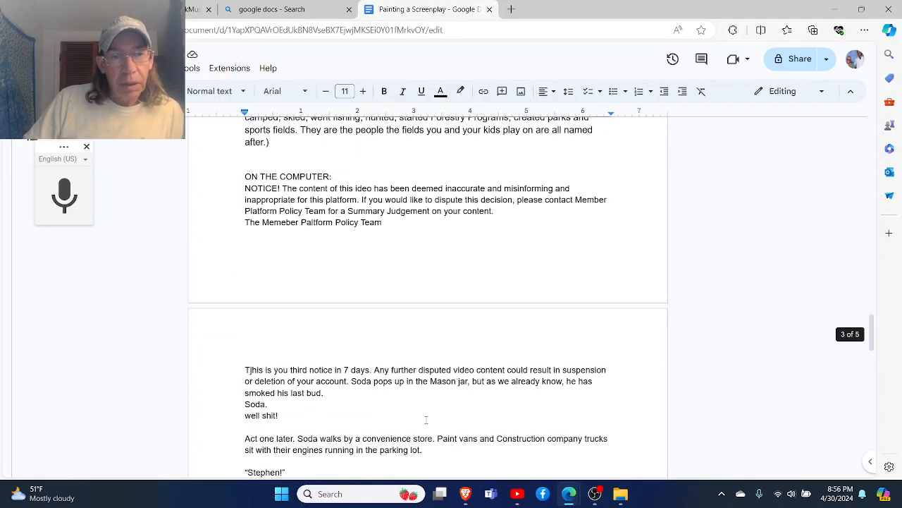
{"action": "scroll", "coordinate": [425, 420], "scroll_direction": "down", "scroll_amount": 2}
{"action": "scroll", "coordinate": [426, 417], "scroll_direction": "up", "scroll_amount": 2}
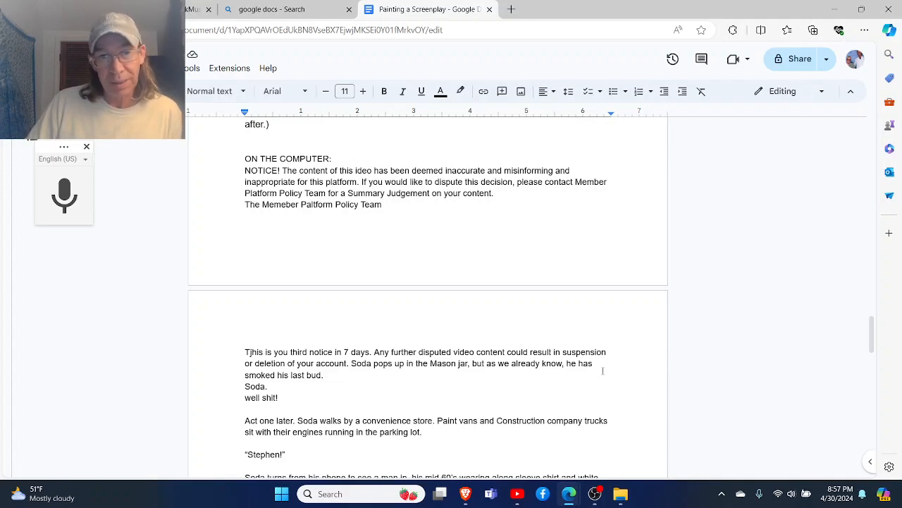
{"action": "scroll", "coordinate": [603, 370], "scroll_direction": "down", "scroll_amount": 3}
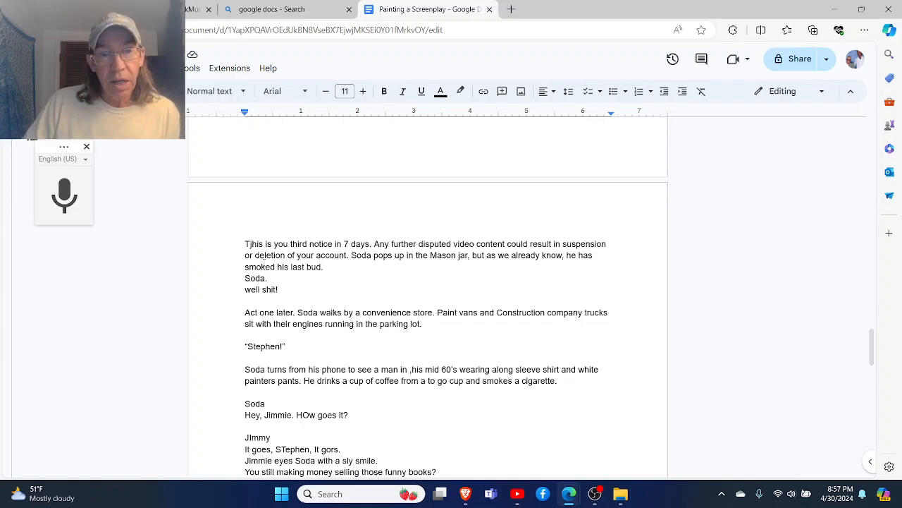
{"action": "left_click", "coordinate": [252, 244]}
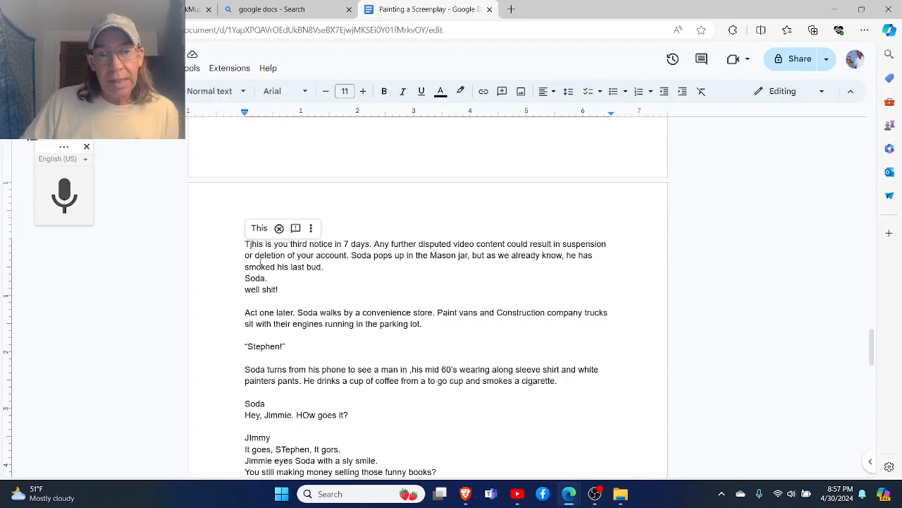
{"action": "key", "text": "BackSpace"}
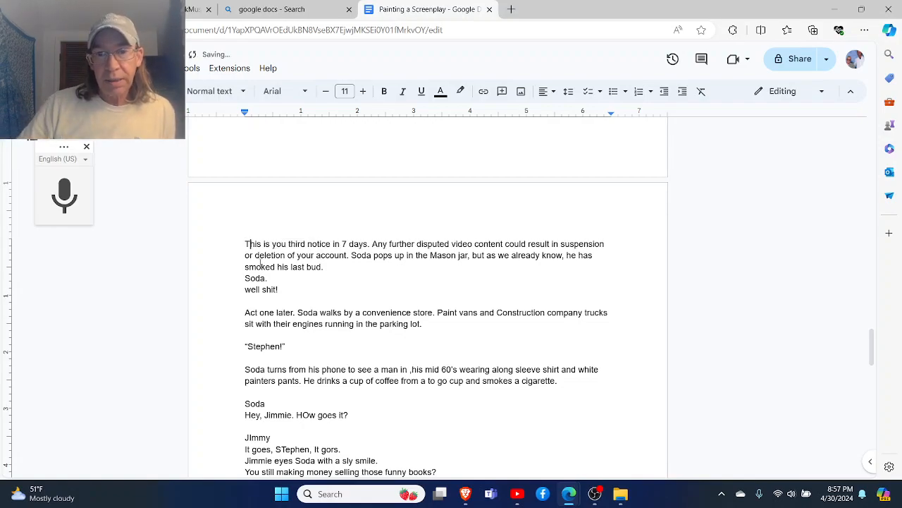
- Split the sentence starting "Soda pops up in the Mason jar" into its own paragraph after a blank line
{"action": "scroll", "coordinate": [260, 262], "scroll_direction": "down", "scroll_amount": 1}
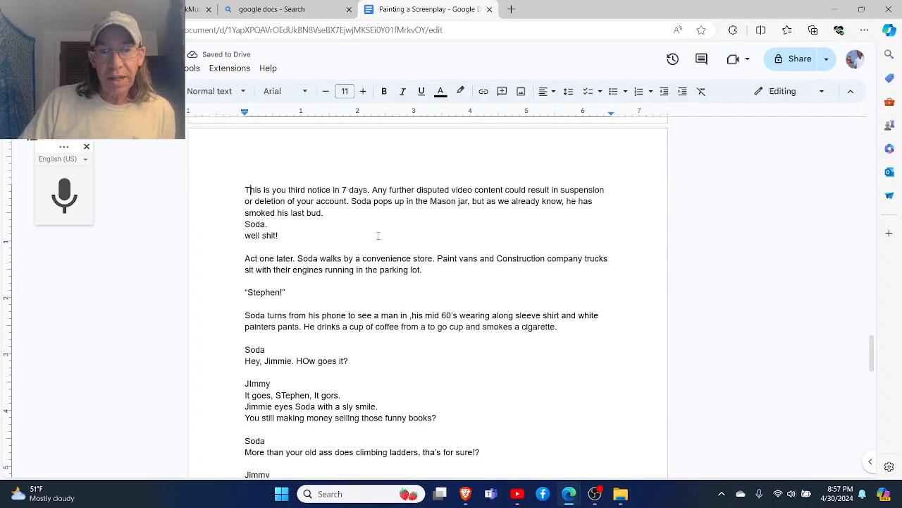
{"action": "left_click", "coordinate": [351, 202]}
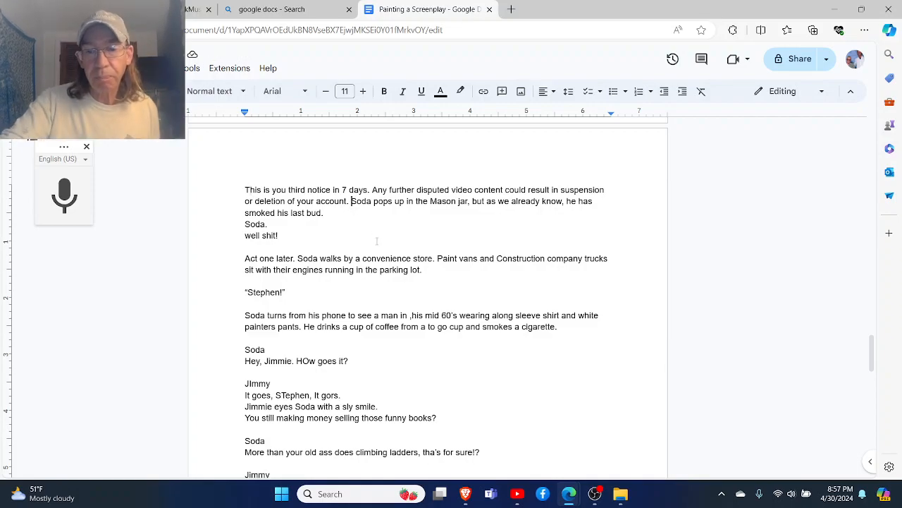
{"action": "key", "text": "Return"}
{"action": "key", "text": "Return"}
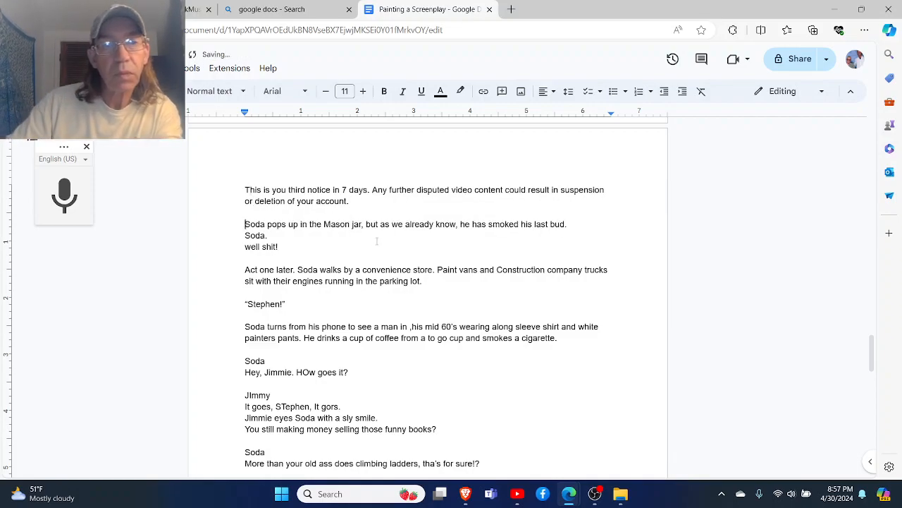
- Replace "up in" with "opens" in the sentence about Soda and the Mason jar
{"action": "left_click", "coordinate": [306, 230]}
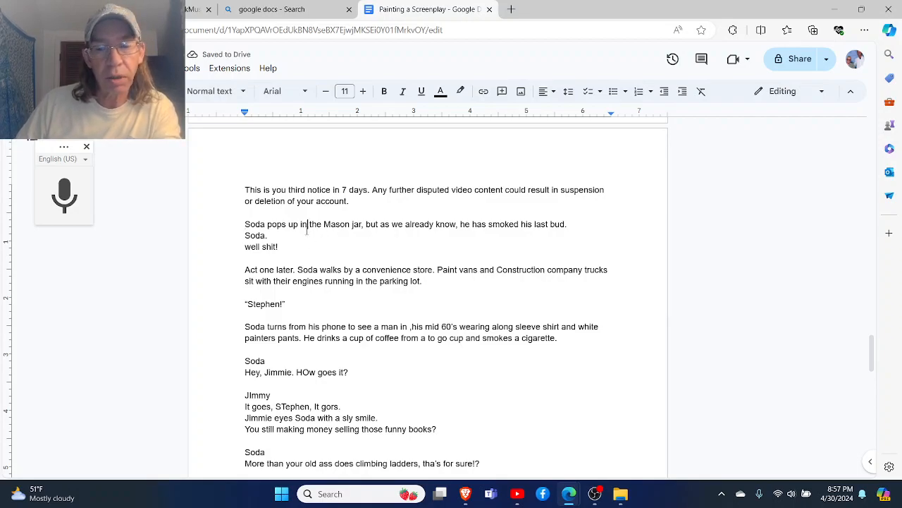
{"action": "key", "text": "BackSpace"}
{"action": "key", "text": "BackSpace"}
{"action": "key", "text": "BackSpace"}
{"action": "key", "text": "BackSpace"}
{"action": "key", "text": "BackSpace"}
{"action": "key", "text": "BackSpace"}
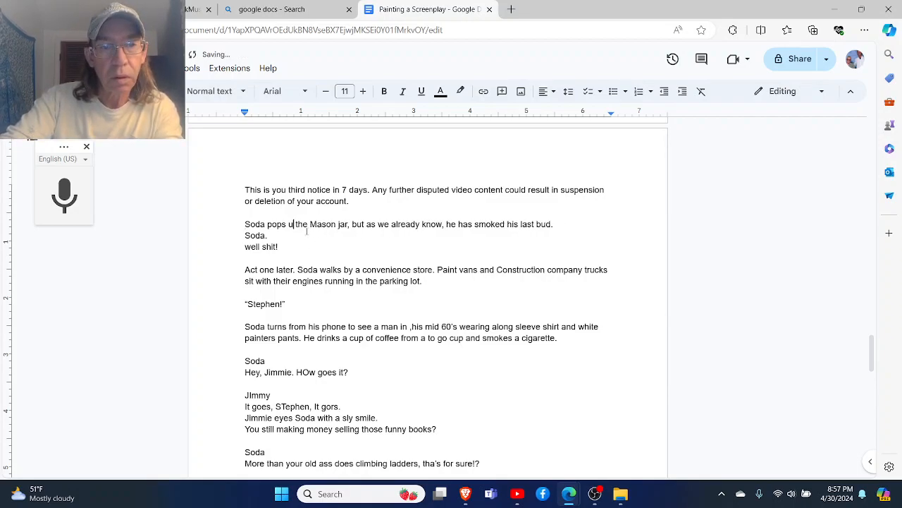
{"action": "type", "text": "open"}
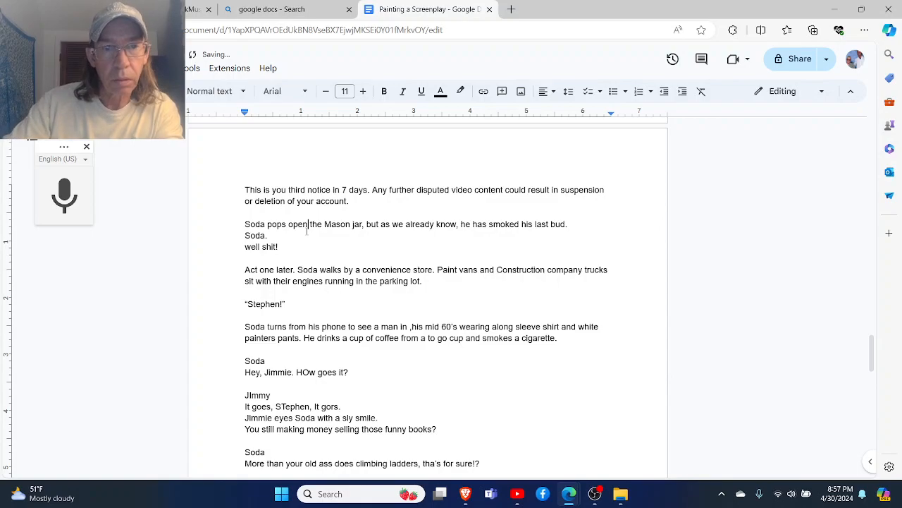
{"action": "type", "text": "s"}
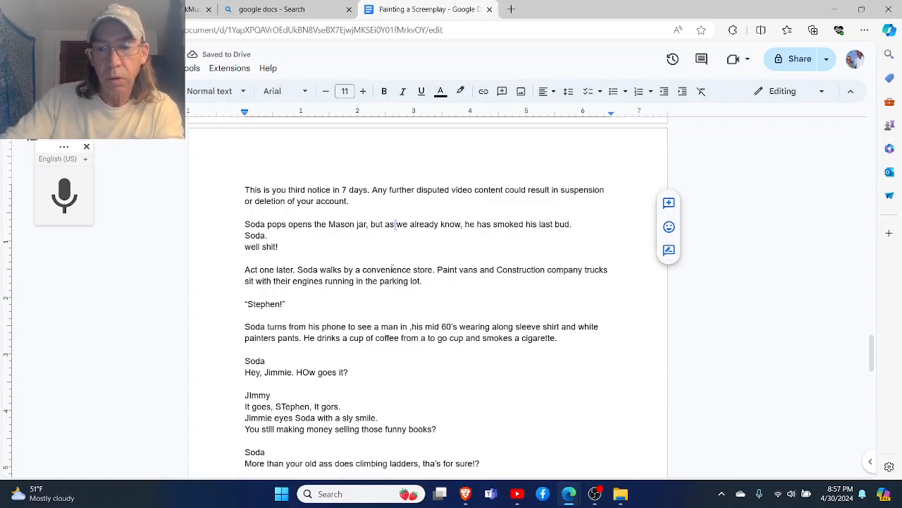
- Replace "but as" with "which" in the sentence about Soda opening the Mason jar
{"action": "key", "text": "BackSpace"}
{"action": "key", "text": "BackSpace"}
{"action": "key", "text": "BackSpace"}
{"action": "key", "text": "BackSpace"}
{"action": "key", "text": "BackSpace"}
{"action": "key", "text": "BackSpace"}
{"action": "key", "text": "BackSpace"}
{"action": "type", "text": "which"}
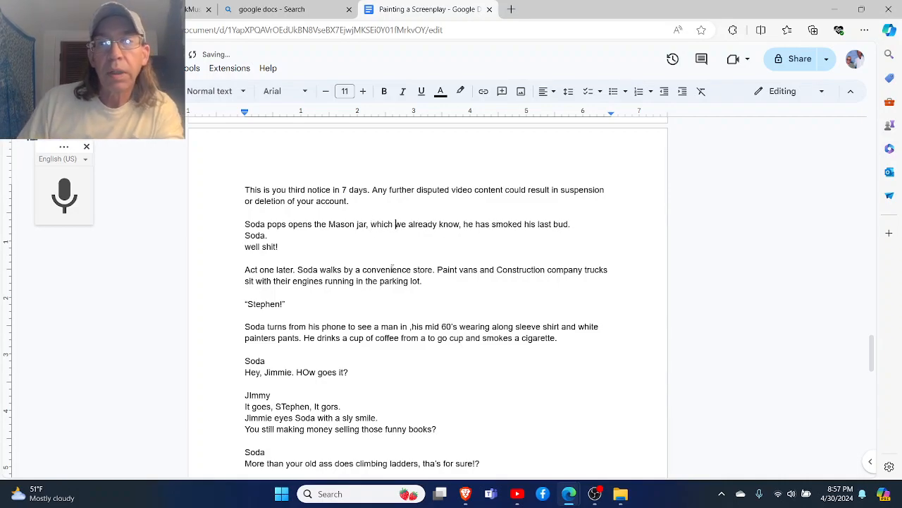
- Insert a blank line between the Mason jar sentence and Soda's "well shit!" dialogue
{"action": "scroll", "coordinate": [393, 267], "scroll_direction": "down", "scroll_amount": 3}
{"action": "scroll", "coordinate": [392, 266], "scroll_direction": "up", "scroll_amount": 2}
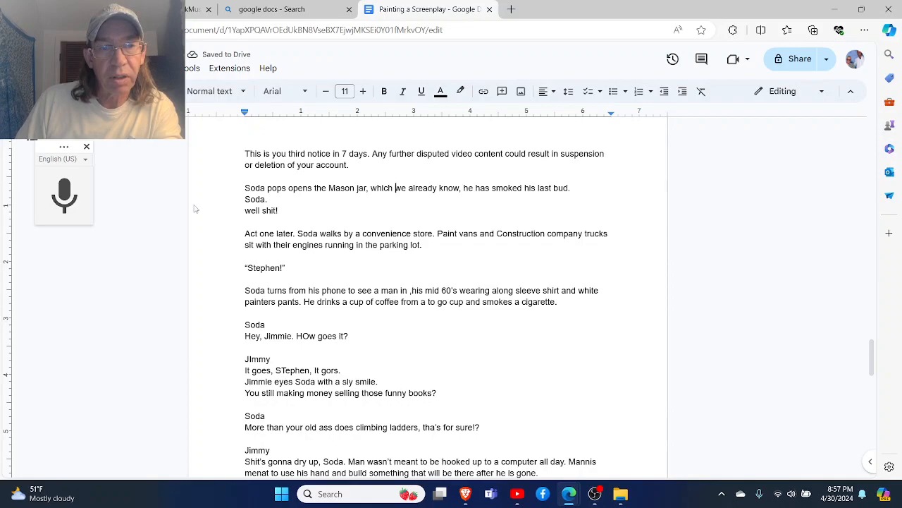
{"action": "left_click", "coordinate": [242, 198]}
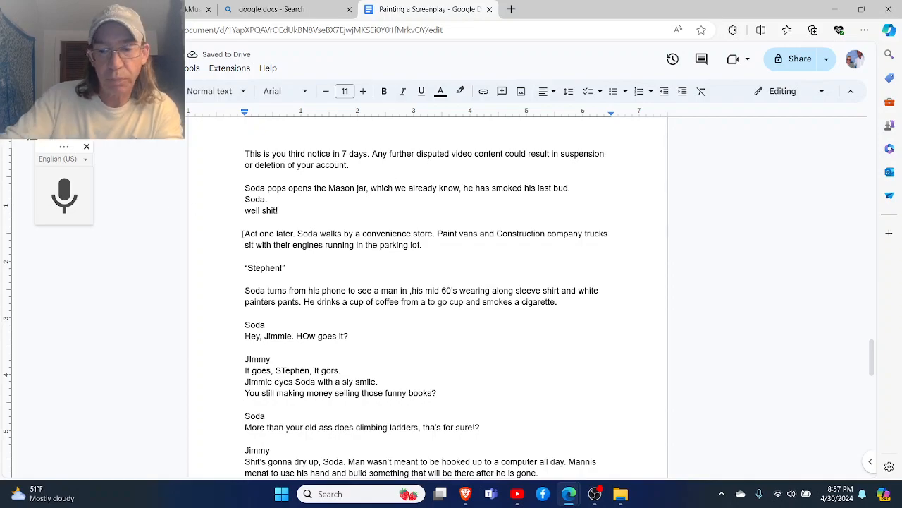
{"action": "key", "text": "Return"}
- Add the line "A voice yells" directly below "Stephen!" in the convenience store scene
{"action": "scroll", "coordinate": [282, 237], "scroll_direction": "down", "scroll_amount": 1}
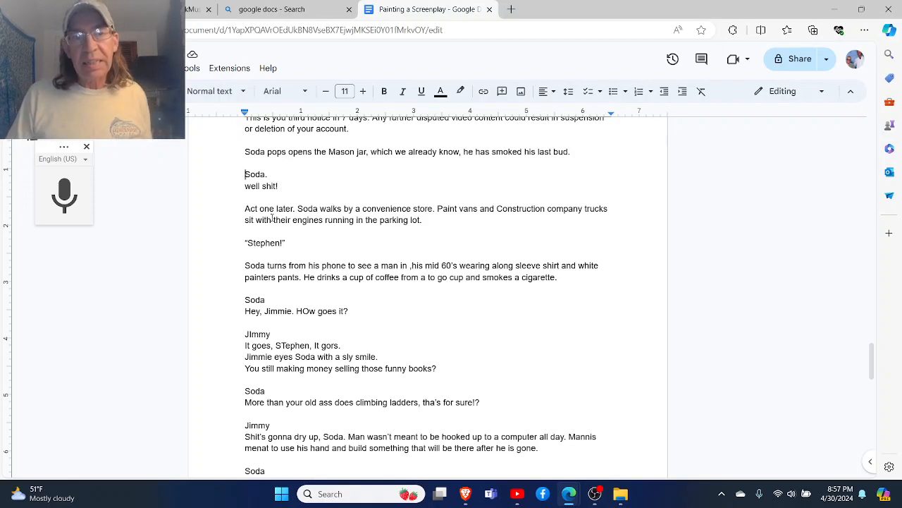
{"action": "left_click", "coordinate": [306, 243]}
{"action": "key", "text": "Return"}
{"action": "type", "text": "A voice yells"}
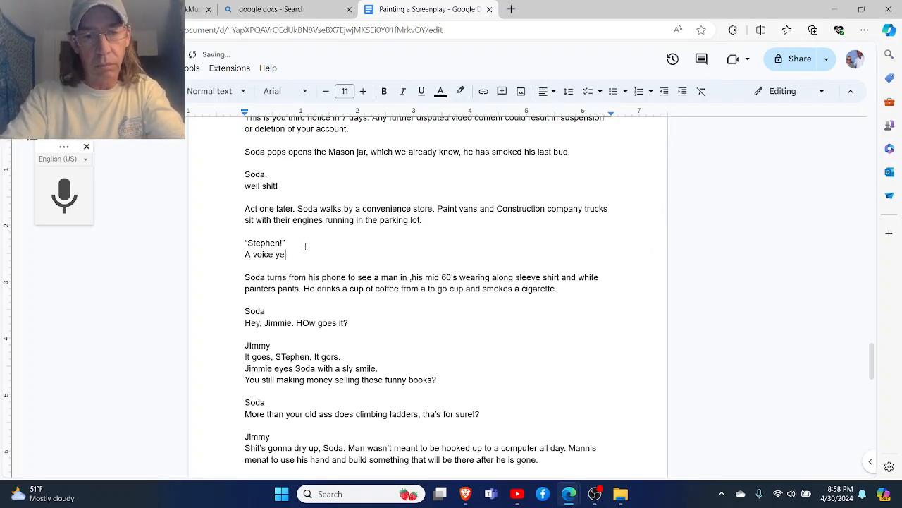
{"action": "key", "text": "Return"}
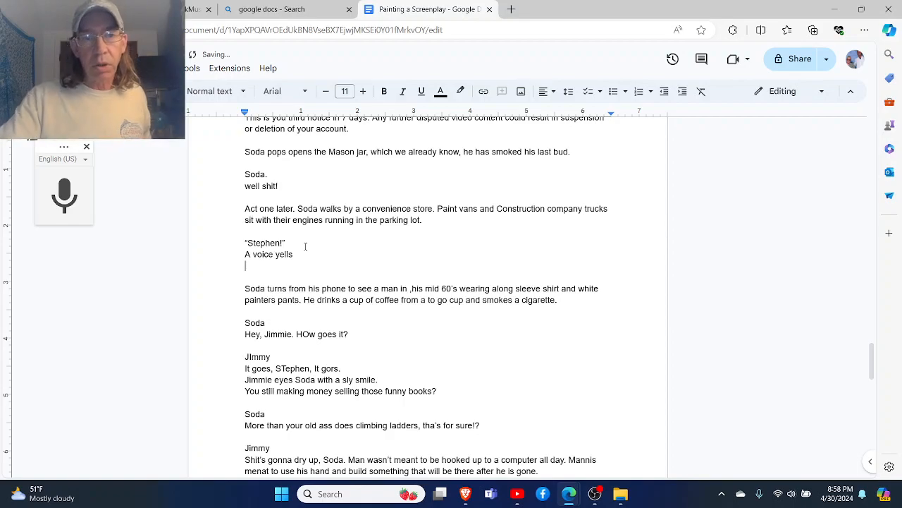
{"action": "key", "text": "BackSpace"}
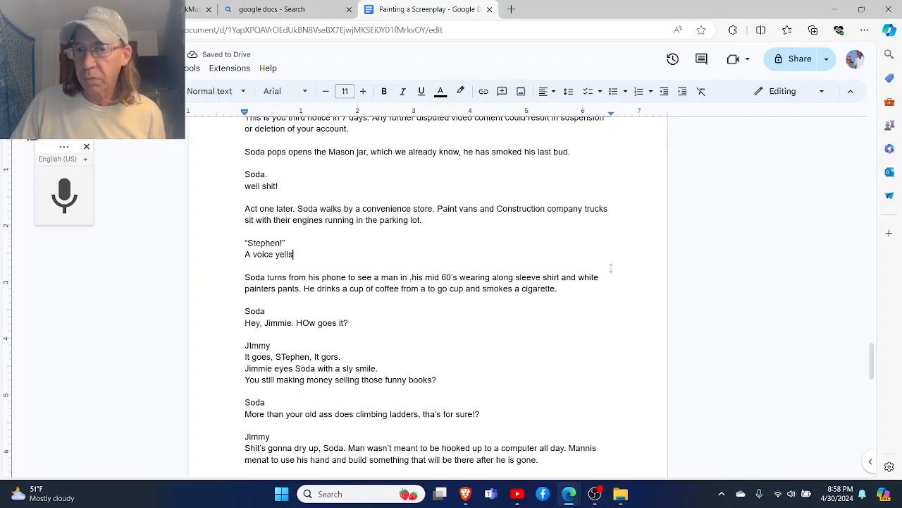
- Correct "Mannis" to "Man is" in Jimmy's speech about being hooked up to a computer all day
{"action": "scroll", "coordinate": [611, 268], "scroll_direction": "down", "scroll_amount": 1}
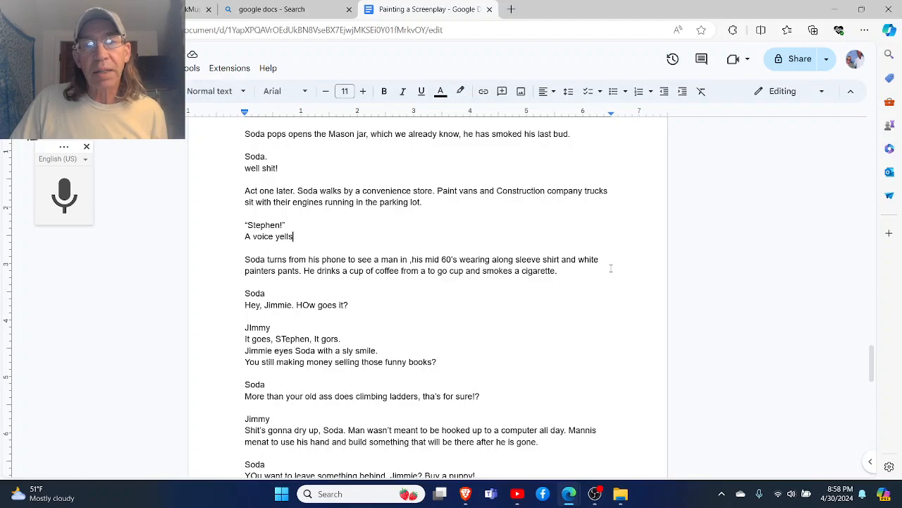
{"action": "scroll", "coordinate": [611, 268], "scroll_direction": "down", "scroll_amount": 3}
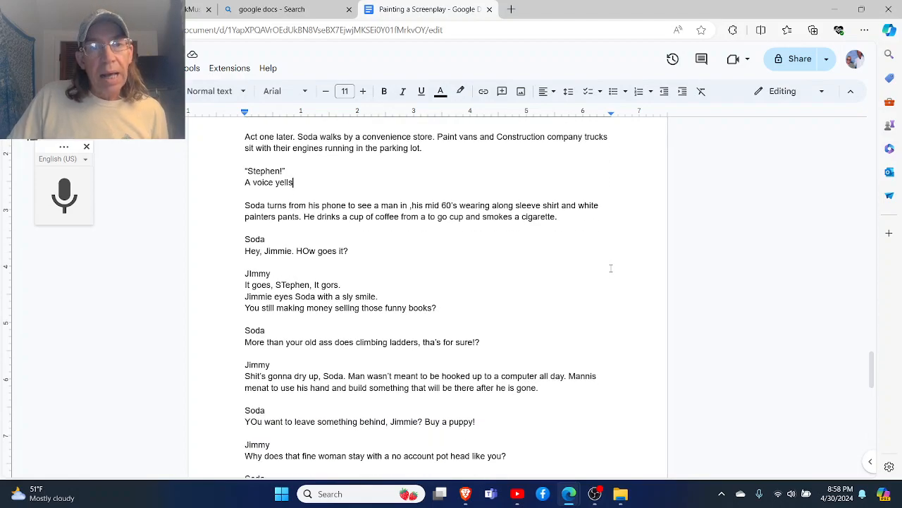
{"action": "scroll", "coordinate": [611, 268], "scroll_direction": "down", "scroll_amount": 3}
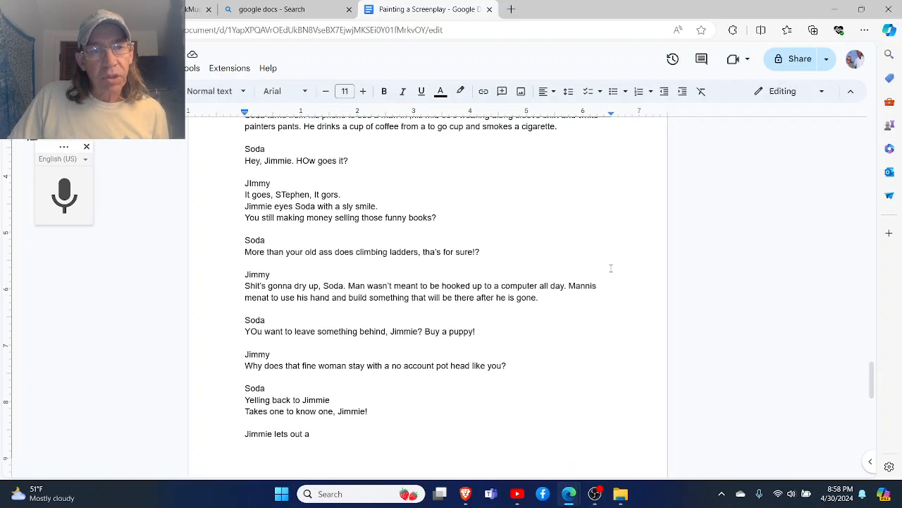
{"action": "scroll", "coordinate": [611, 267], "scroll_direction": "up", "scroll_amount": 3}
{"action": "scroll", "coordinate": [611, 268], "scroll_direction": "down", "scroll_amount": 2}
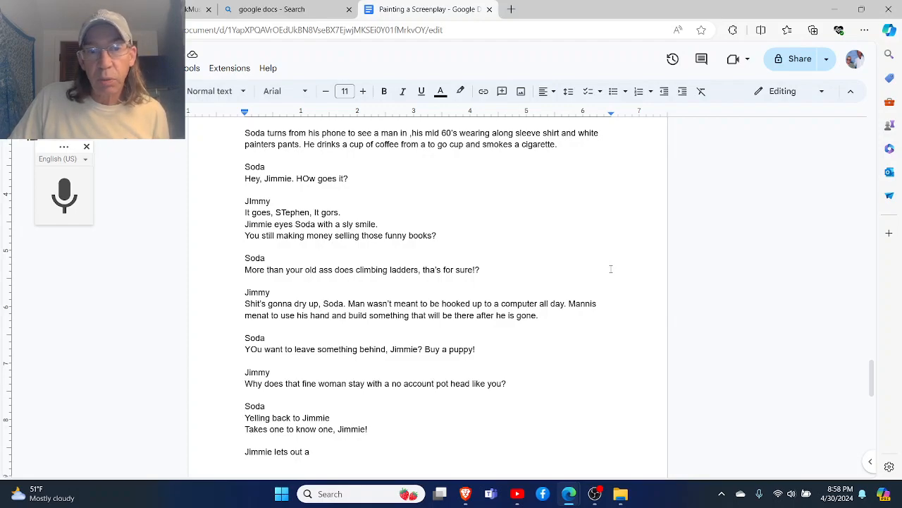
{"action": "scroll", "coordinate": [577, 194], "scroll_direction": "down", "scroll_amount": 3}
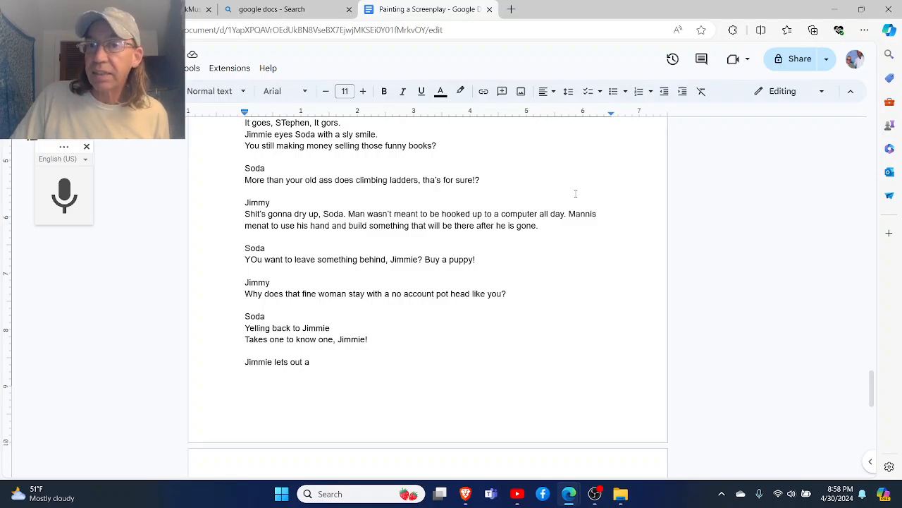
{"action": "scroll", "coordinate": [575, 193], "scroll_direction": "down", "scroll_amount": 2}
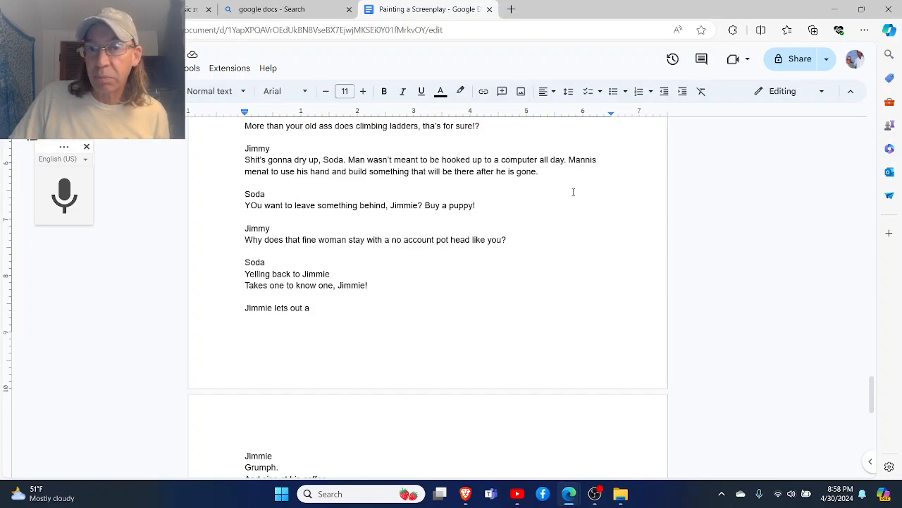
{"action": "left_click", "coordinate": [590, 161]}
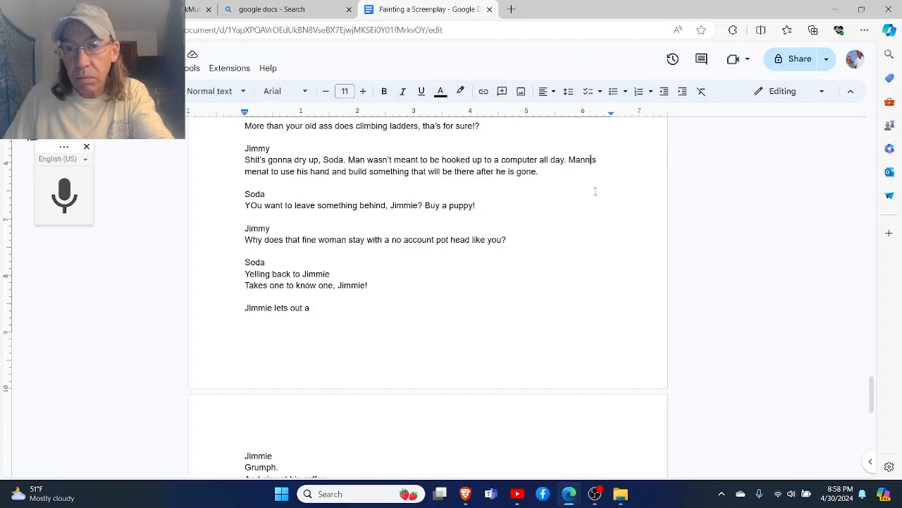
{"action": "key", "text": "Left"}
{"action": "key", "text": "BackSpace"}
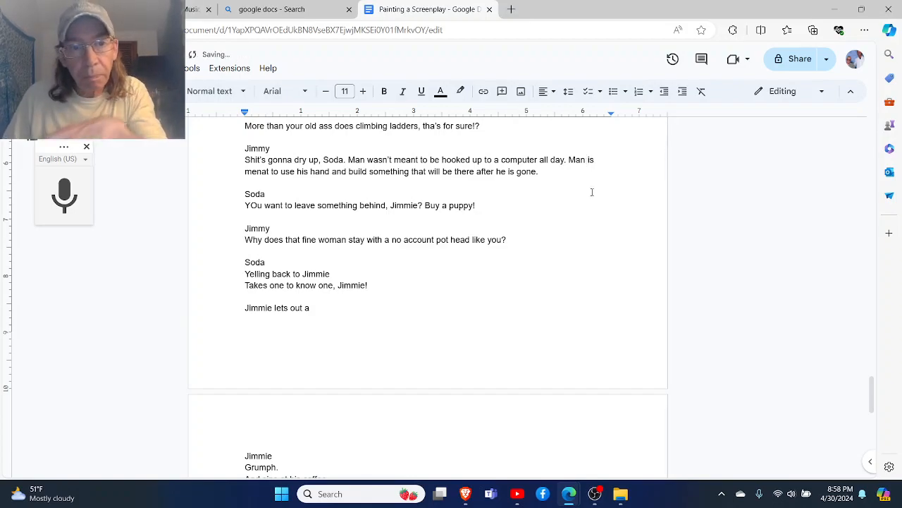
{"action": "left_click", "coordinate": [543, 186]}
{"action": "left_click", "coordinate": [506, 218]}
{"action": "left_click", "coordinate": [499, 208]}
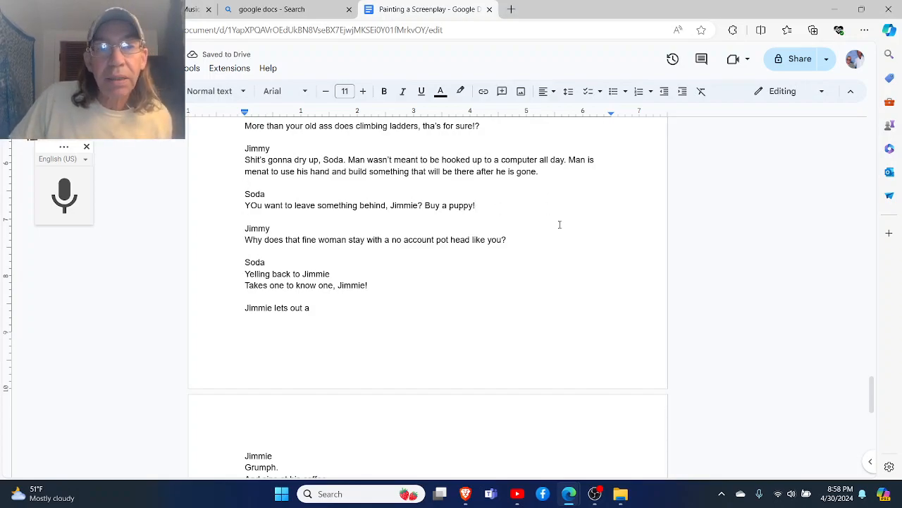
- Extend Soda's direction "Yelling back to Jimmie" with "as he walks away"
{"action": "scroll", "coordinate": [560, 224], "scroll_direction": "down", "scroll_amount": 1}
{"action": "scroll", "coordinate": [560, 224], "scroll_direction": "down", "scroll_amount": 2}
{"action": "scroll", "coordinate": [559, 228], "scroll_direction": "up", "scroll_amount": 1}
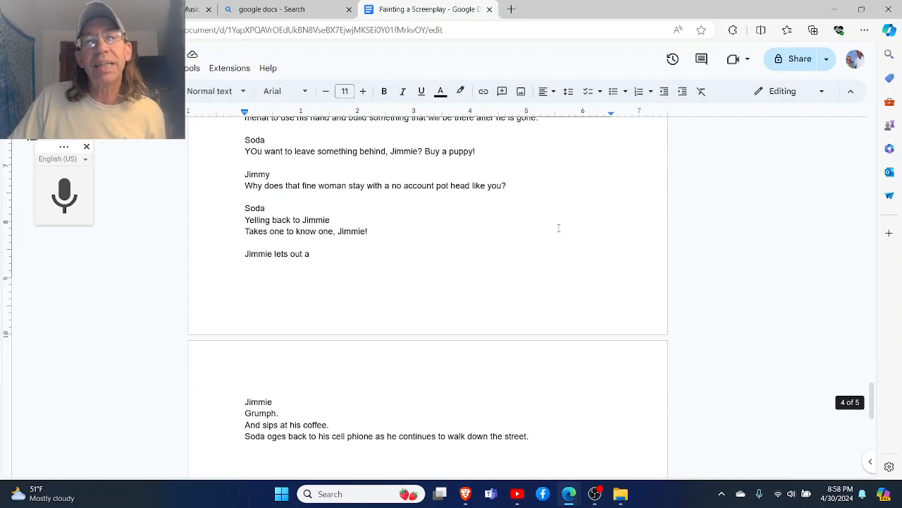
{"action": "scroll", "coordinate": [394, 211], "scroll_direction": "down", "scroll_amount": 1}
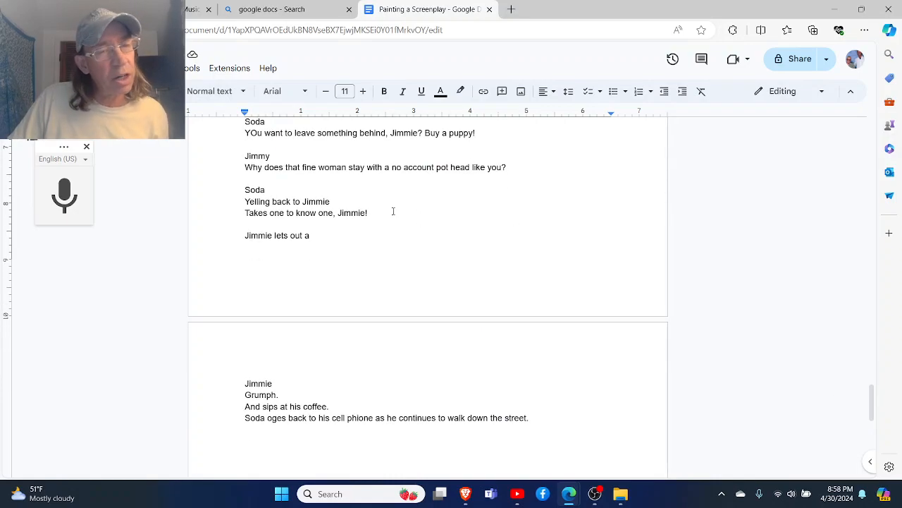
{"action": "scroll", "coordinate": [395, 209], "scroll_direction": "down", "scroll_amount": 2}
{"action": "scroll", "coordinate": [397, 205], "scroll_direction": "up", "scroll_amount": 2}
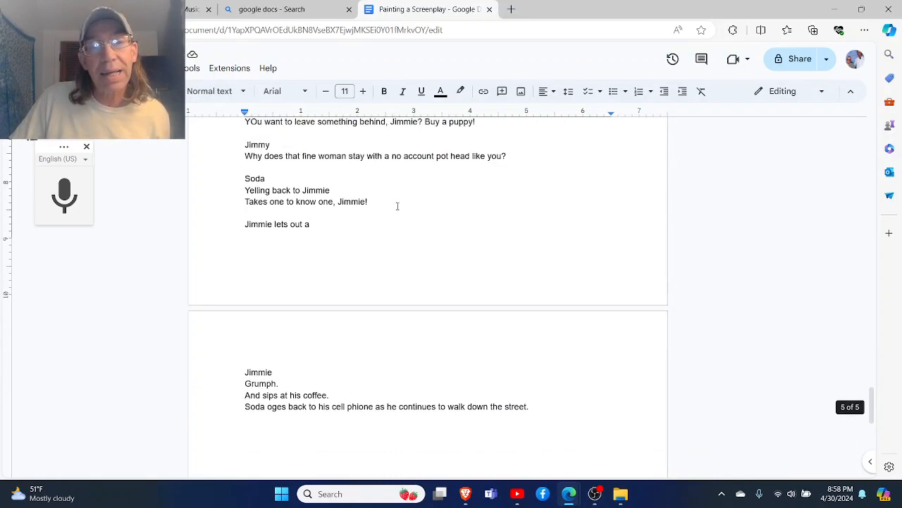
{"action": "scroll", "coordinate": [397, 205], "scroll_direction": "down", "scroll_amount": 1}
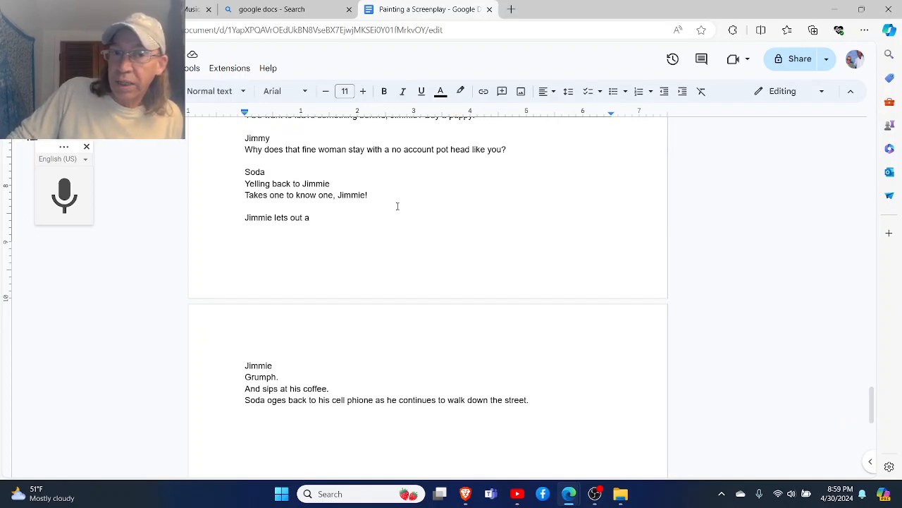
{"action": "scroll", "coordinate": [397, 206], "scroll_direction": "down", "scroll_amount": 2}
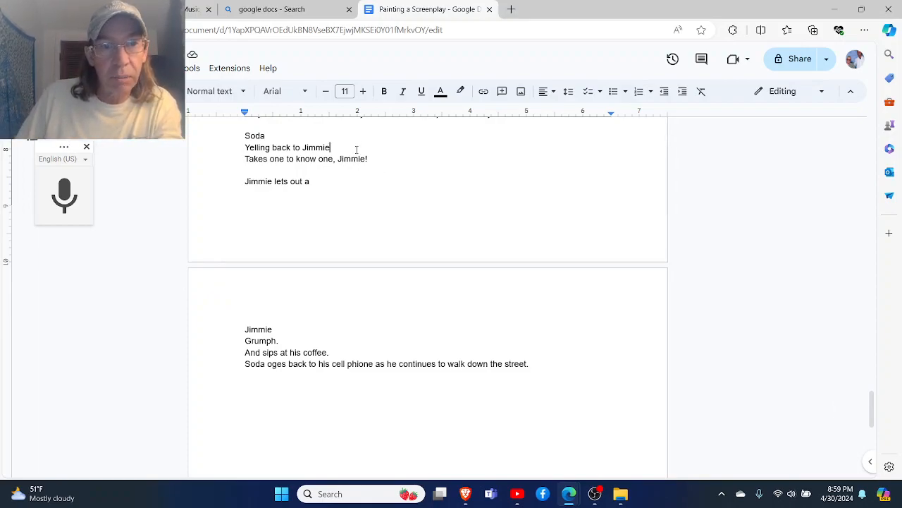
{"action": "type", "text": "as he walks away"}
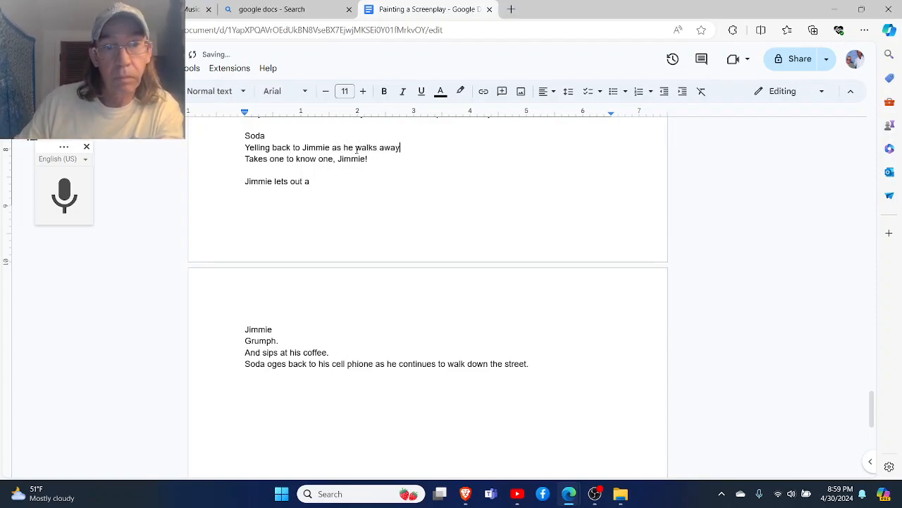
- Correct "oges" to "goes" in the sentence about Soda's cell phone at the end of the document
{"action": "scroll", "coordinate": [356, 150], "scroll_direction": "down", "scroll_amount": 3}
{"action": "scroll", "coordinate": [340, 157], "scroll_direction": "up", "scroll_amount": 1}
{"action": "scroll", "coordinate": [337, 160], "scroll_direction": "down", "scroll_amount": 2}
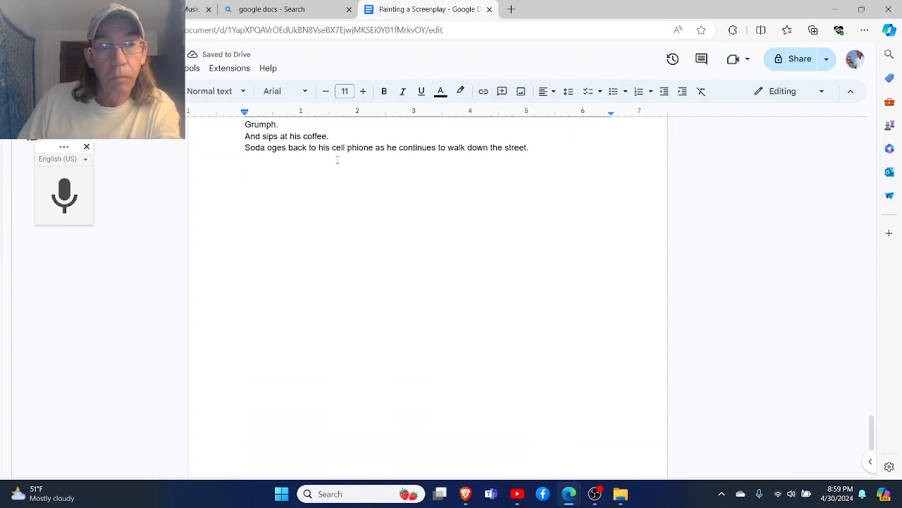
{"action": "scroll", "coordinate": [337, 159], "scroll_direction": "up", "scroll_amount": 1}
{"action": "left_click", "coordinate": [278, 166]}
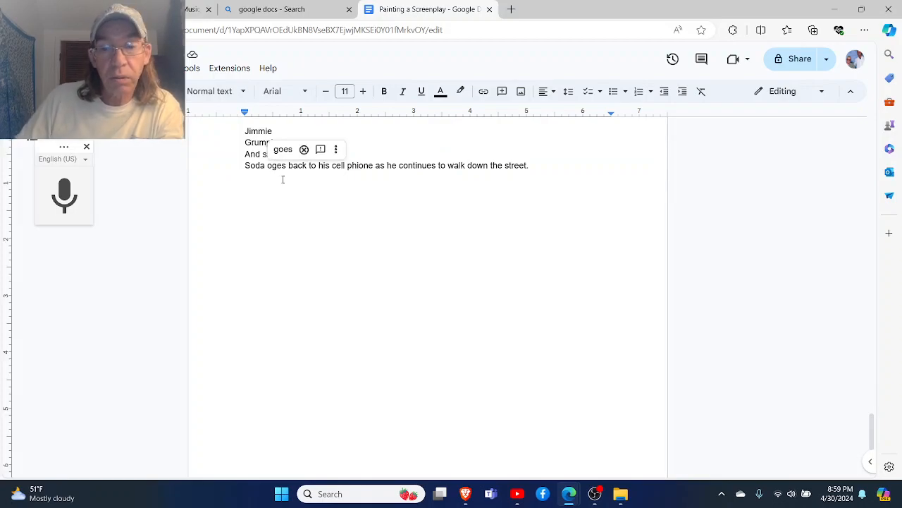
{"action": "key", "text": "BackSpace"}
{"action": "key", "text": "BackSpace"}
{"action": "type", "text": "go"}
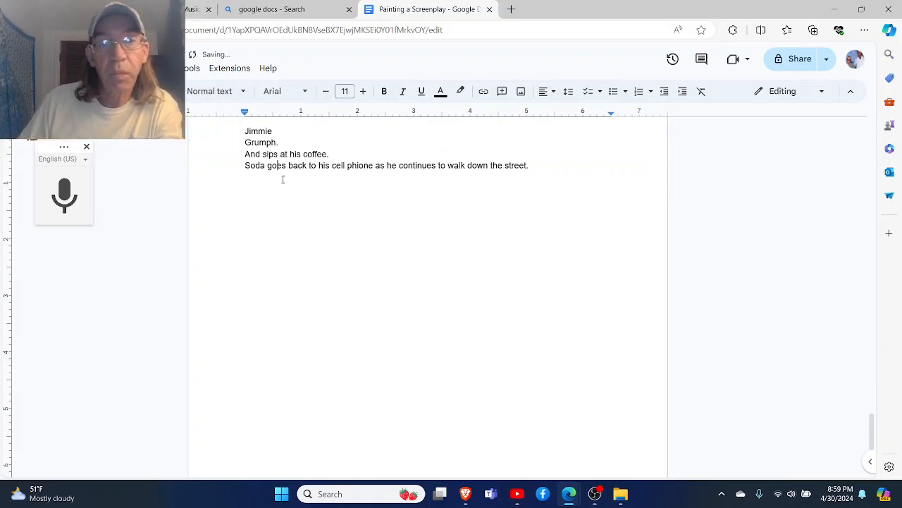
- Add the line "Soda - on his cel phone" after the final sentence, with a blank line before and after it
{"action": "left_click", "coordinate": [537, 168]}
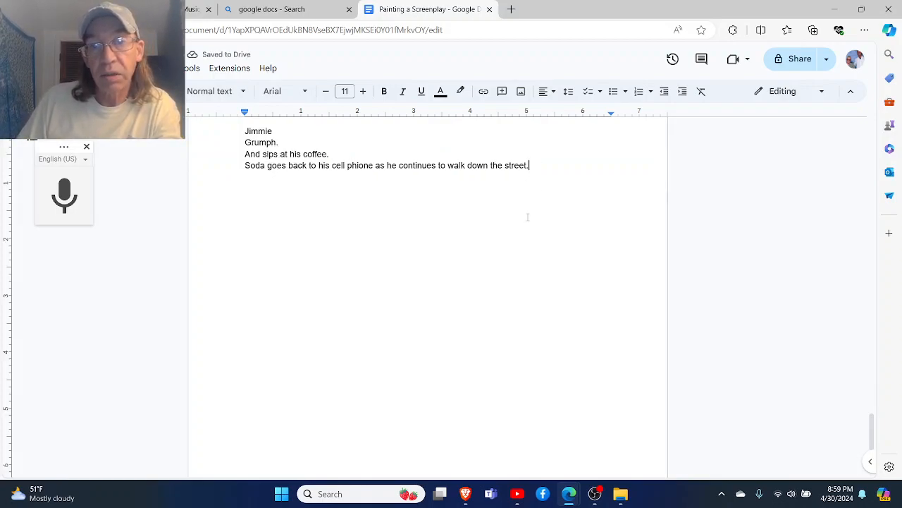
{"action": "key", "text": "Return"}
{"action": "key", "text": "Return"}
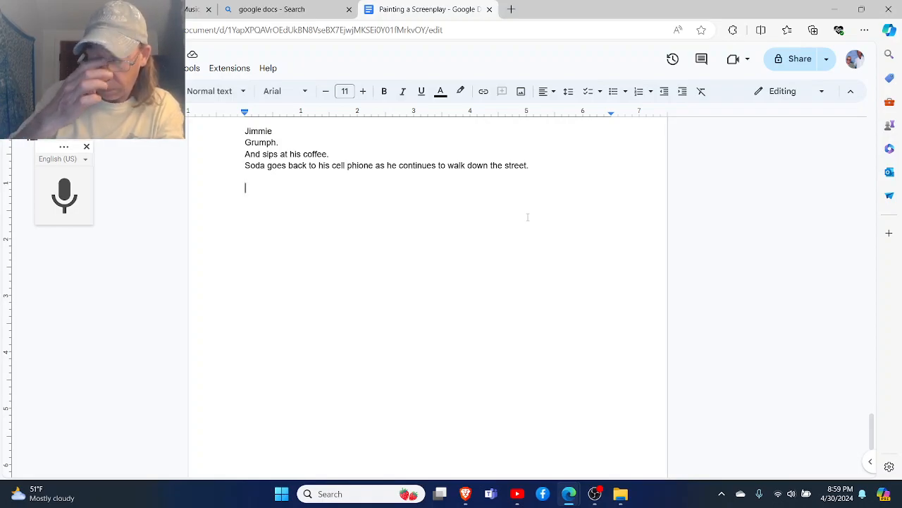
{"action": "type", "text": "S"}
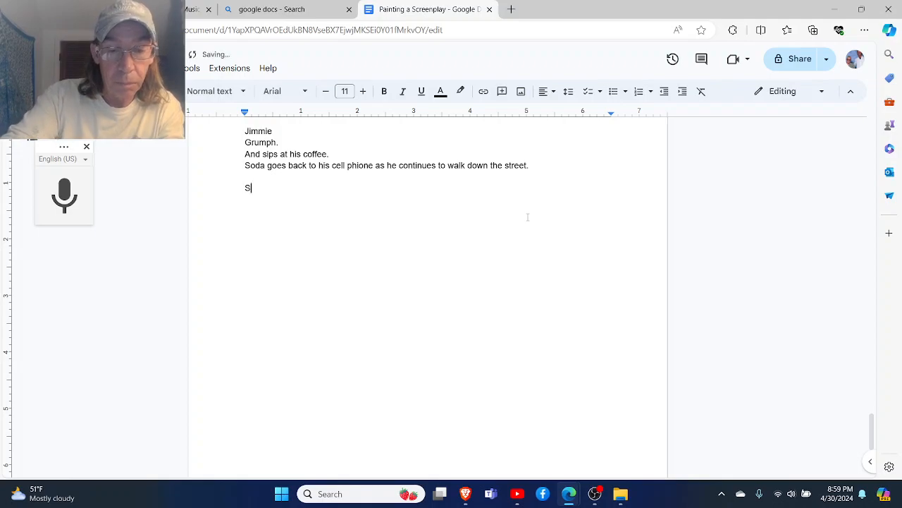
{"action": "type", "text": "oda - on "}
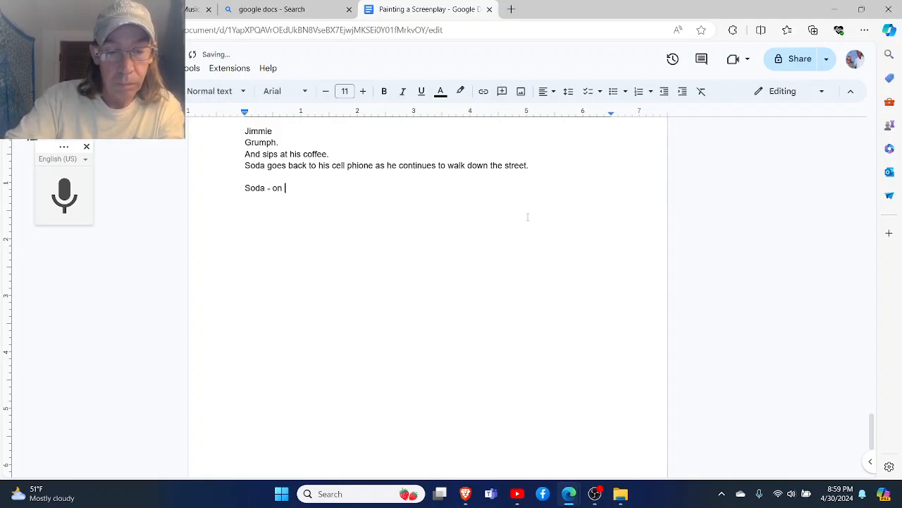
{"action": "type", "text": "his cel ohne"}
{"action": "key", "text": "Return"}
{"action": "key", "text": "BackSpace"}
{"action": "key", "text": "BackSpace"}
{"action": "key", "text": "BackSpace"}
{"action": "key", "text": "BackSpace"}
{"action": "key", "text": "BackSpace"}
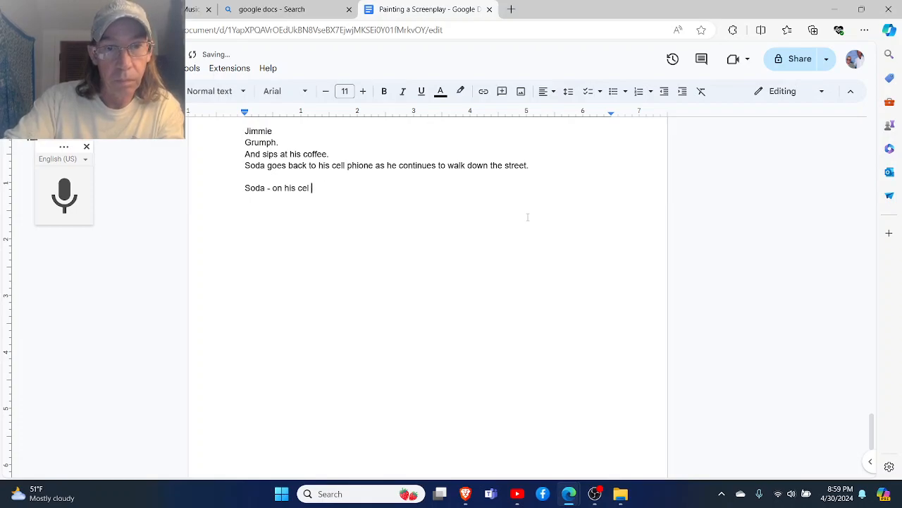
{"action": "type", "text": "phone"}
{"action": "key", "text": "Return"}
{"action": "key", "text": "Return"}
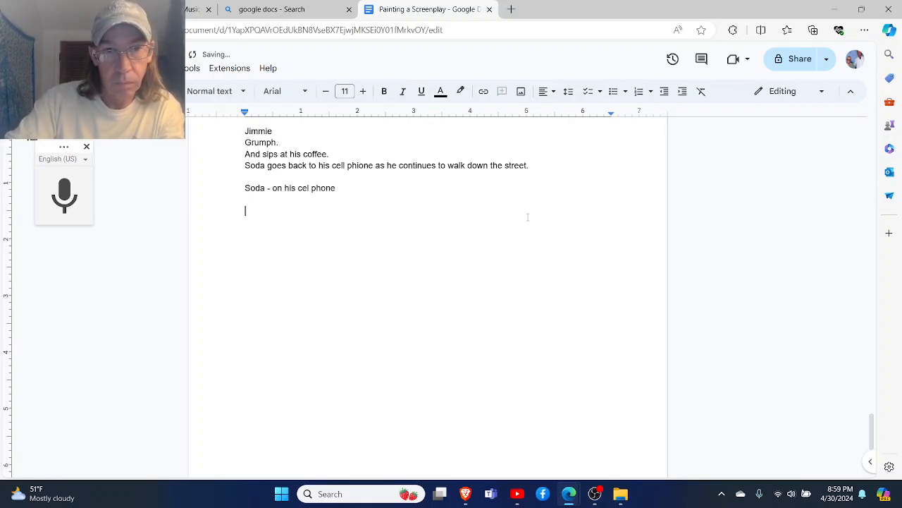
{"action": "type", "text": "Fatty"}
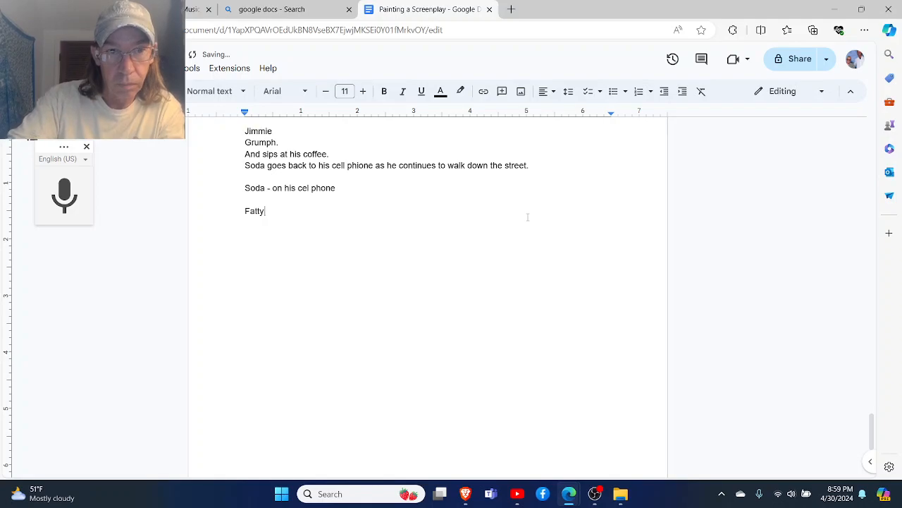
{"action": "key", "text": "Return"}
{"action": "key", "text": "Return"}
{"action": "key", "text": "Return"}
{"action": "key", "text": "BackSpace"}
{"action": "key", "text": "BackSpace"}
{"action": "key", "text": "BackSpace"}
{"action": "key", "text": "BackSpace"}
{"action": "key", "text": "BackSpace"}
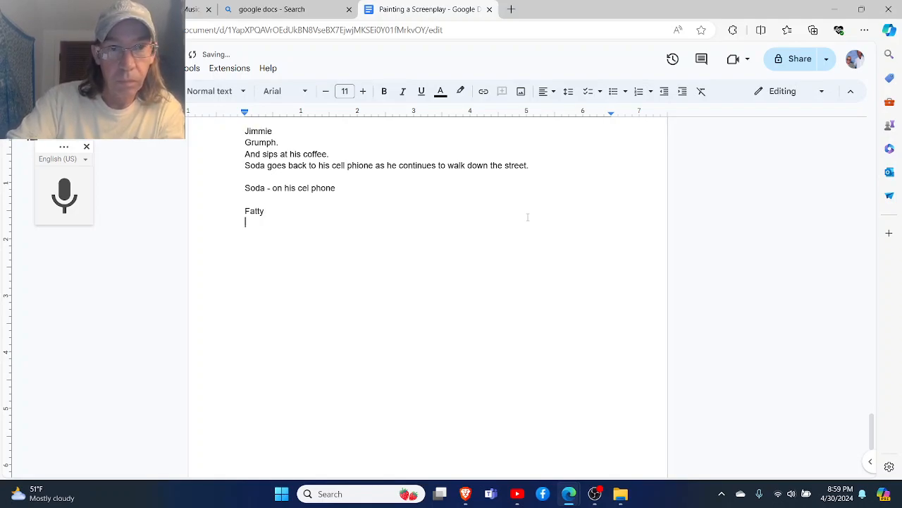
{"action": "key", "text": "BackSpace"}
{"action": "key", "text": "BackSpace"}
{"action": "key", "text": "BackSpace"}
{"action": "key", "text": "BackSpace"}
- Add a dialogue block with the character name "Soda" and the line "Fatty!" beneath it
{"action": "key", "text": "Return"}
{"action": "type", "text": "Soda"}
{"action": "key", "text": "Return"}
{"action": "type", "text": "Fatty!"}
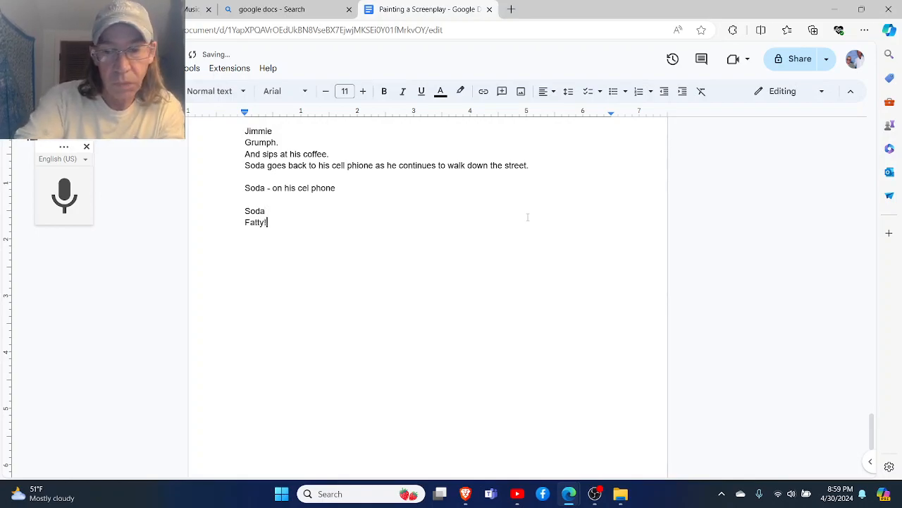
{"action": "key", "text": "Return"}
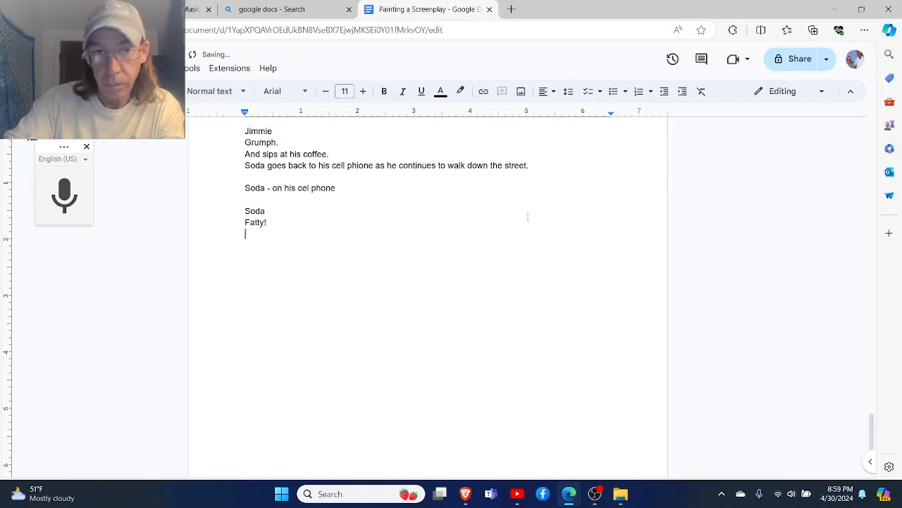
- Extend Soda's line "Fatty!" with the question "Where you at?" on the same line
{"action": "key", "text": "BackSpace"}
{"action": "type", "text": "Whe"}
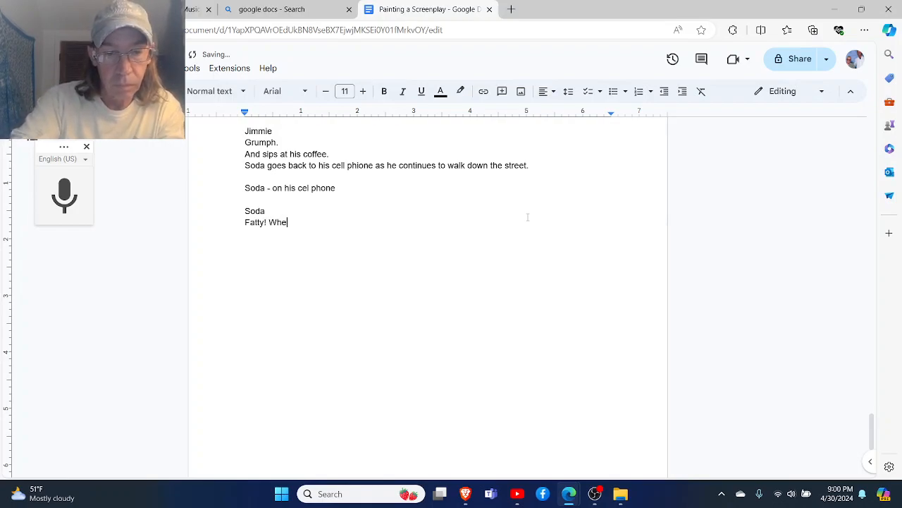
{"action": "type", "text": "r you"}
{"action": "key", "text": "BackSpace"}
{"action": "key", "text": "BackSpace"}
{"action": "key", "text": "BackSpace"}
{"action": "key", "text": "BackSpace"}
{"action": "key", "text": "BackSpace"}
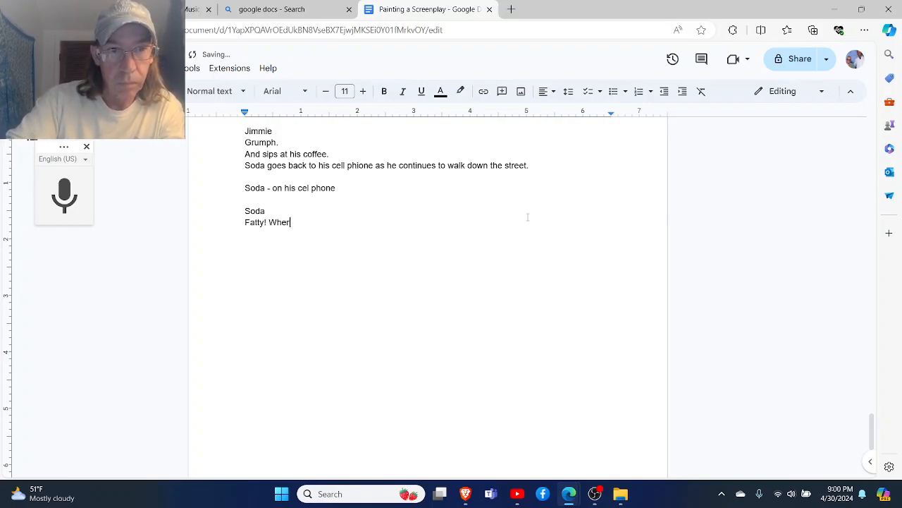
{"action": "type", "text": "re "}
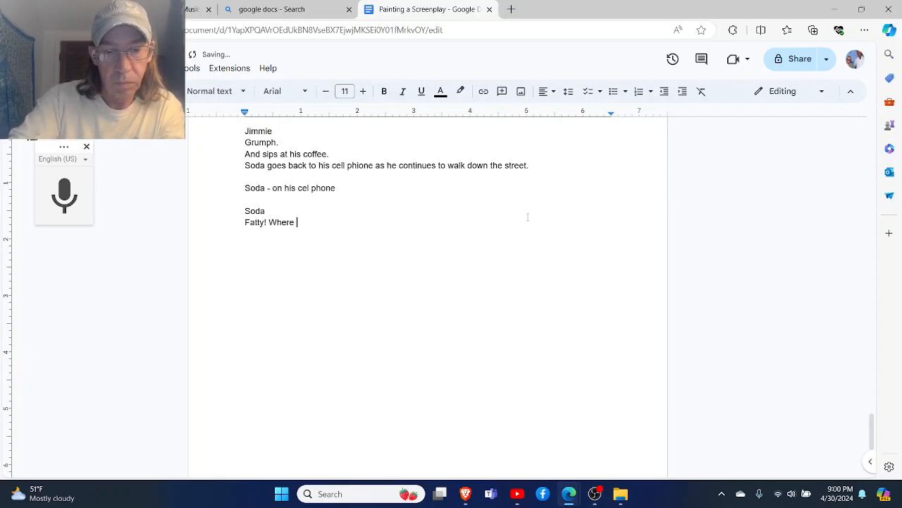
{"action": "type", "text": "you at?"}
- Add a dialogue block after a blank line: "Fatty", with "You, Soda. I don't thik I can meet up with you." beneath it
{"action": "key", "text": "Return"}
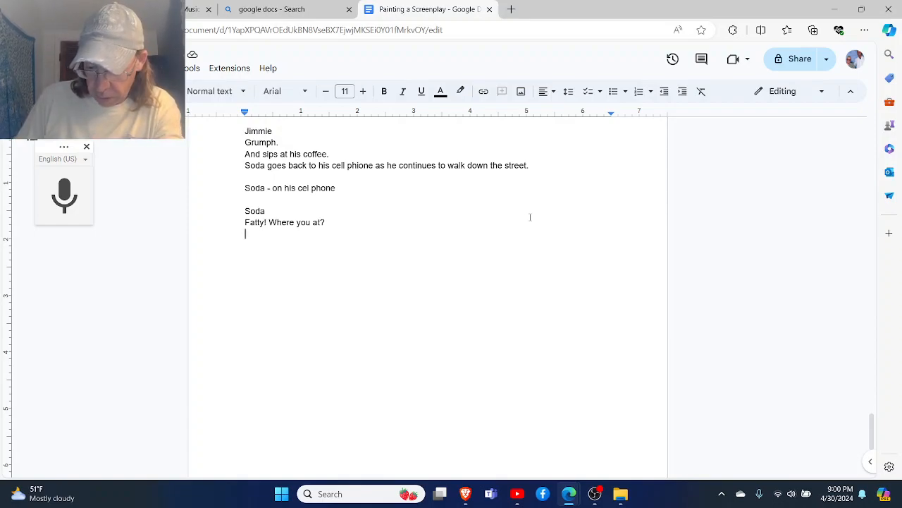
{"action": "key", "text": "Return"}
{"action": "type", "text": "Fatty"}
{"action": "key", "text": "Return"}
{"action": "type", "text": "You, Sod"}
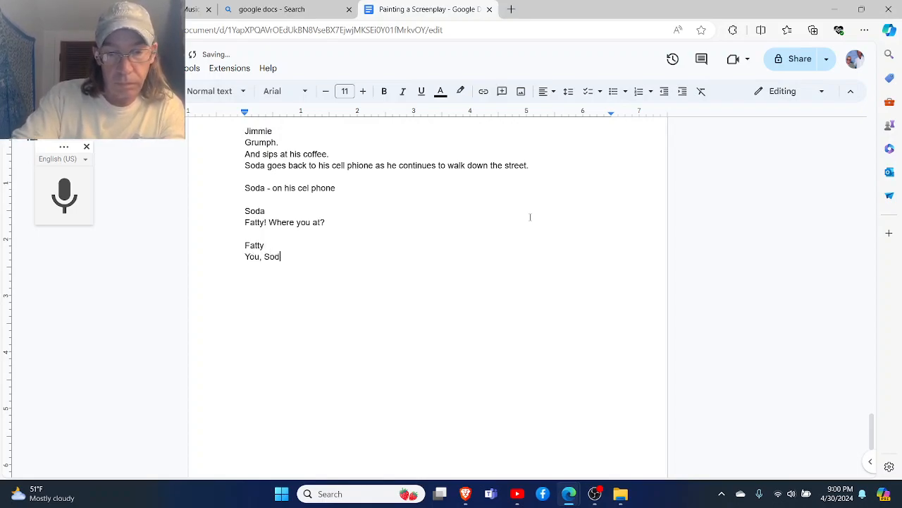
{"action": "type", "text": "a."}
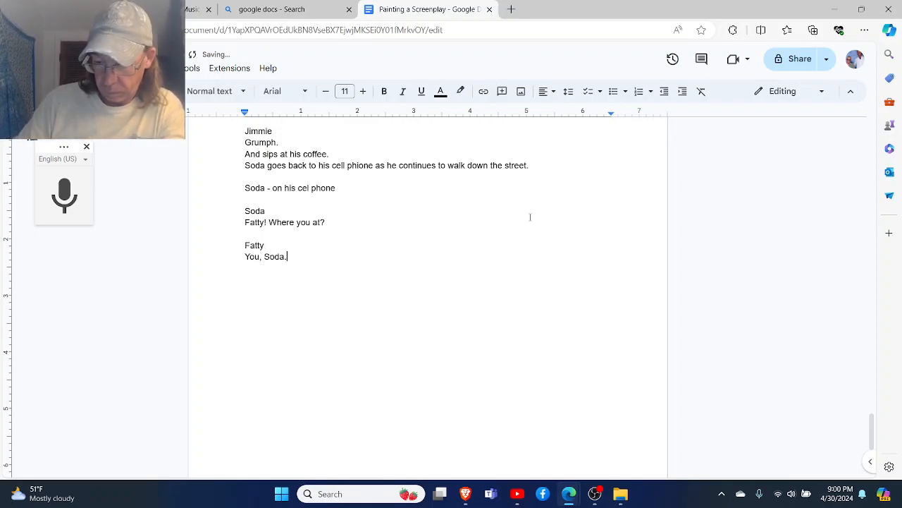
{"action": "key", "text": "BackSpace"}
{"action": "type", "text": ","}
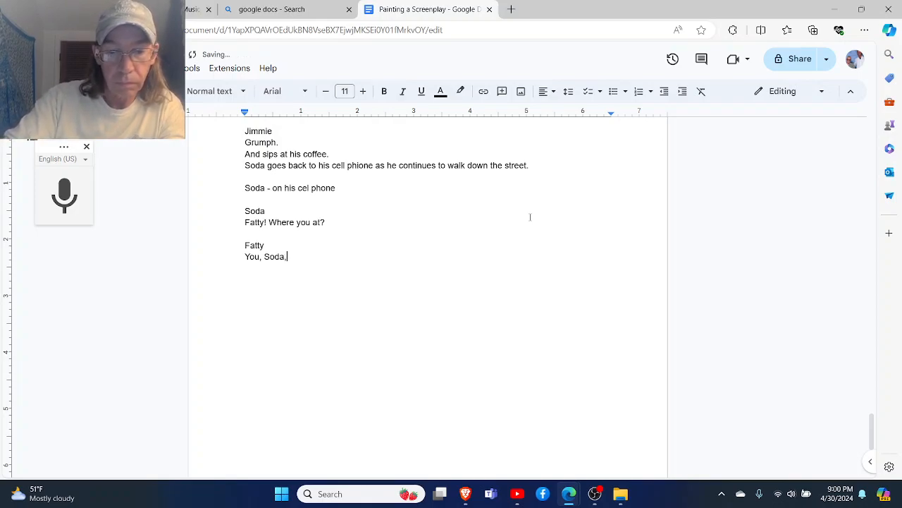
{"action": "type", "text": " Soda. I don't thik I can meet up with you."}
- Add Soda's reply block after a blank line, reading "What the fuck, Dude! I'm walking to you right now!"
{"action": "key", "text": "Return"}
{"action": "key", "text": "Return"}
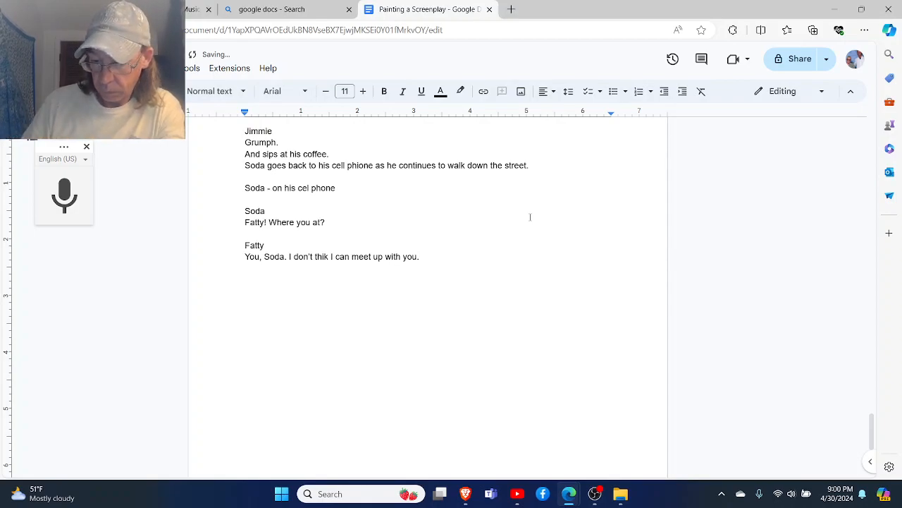
{"action": "type", "text": "S"}
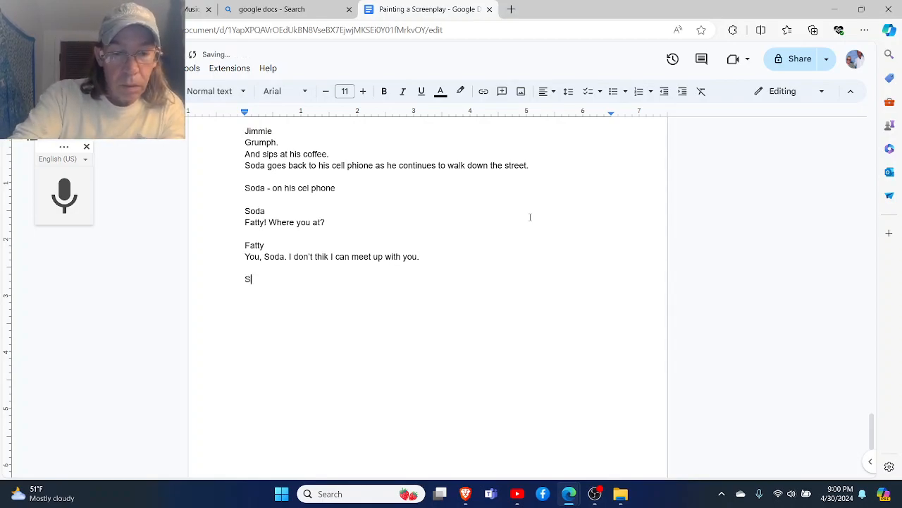
{"action": "type", "text": "oda"}
{"action": "key", "text": "Return"}
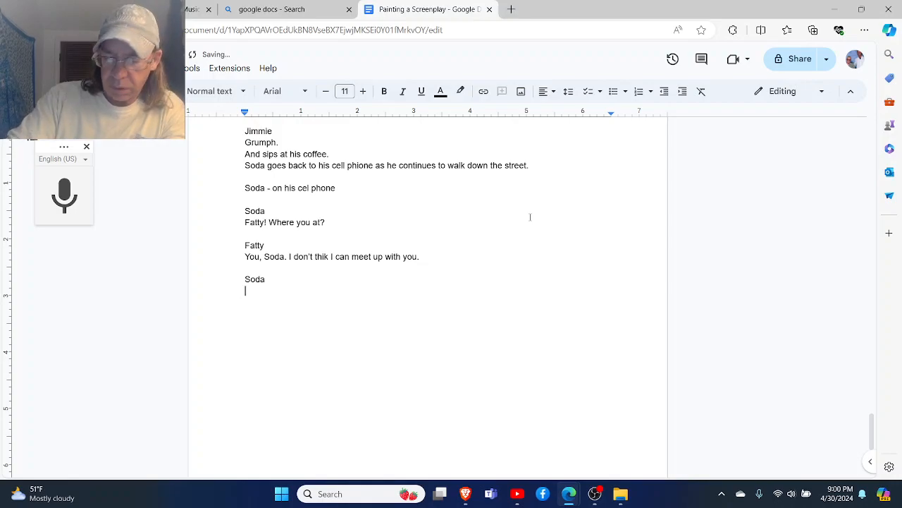
{"action": "type", "text": "Whats"}
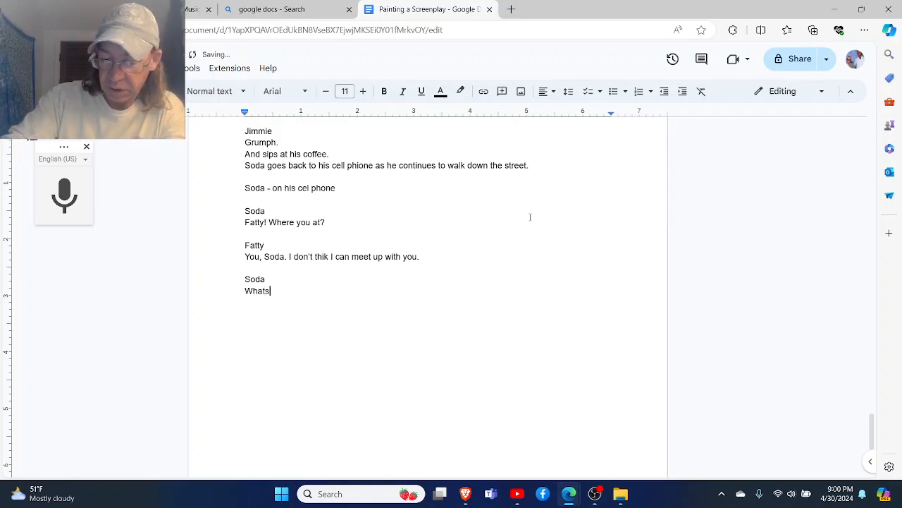
{"action": "type", "text": "the fuck "}
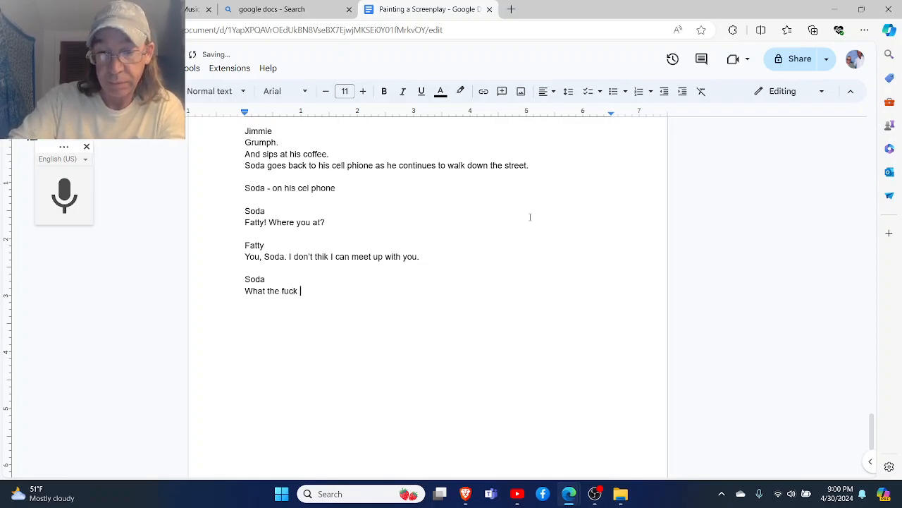
{"action": "type", "text": ", Dude"}
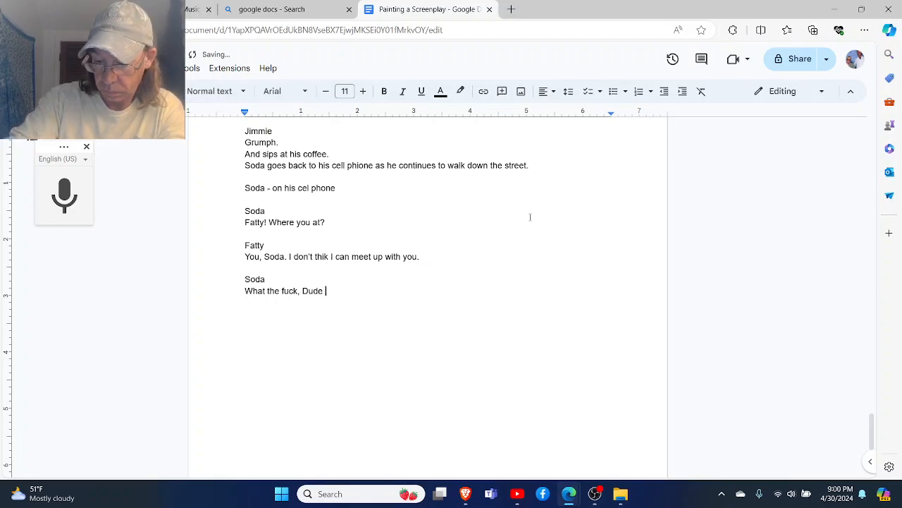
{"action": "key", "text": "BackSpace"}
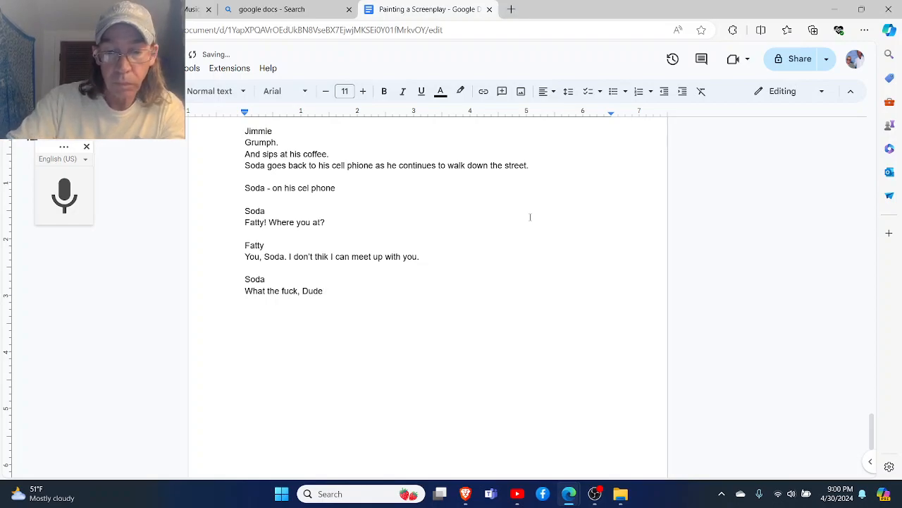
{"action": "type", "text": "! I'm w"}
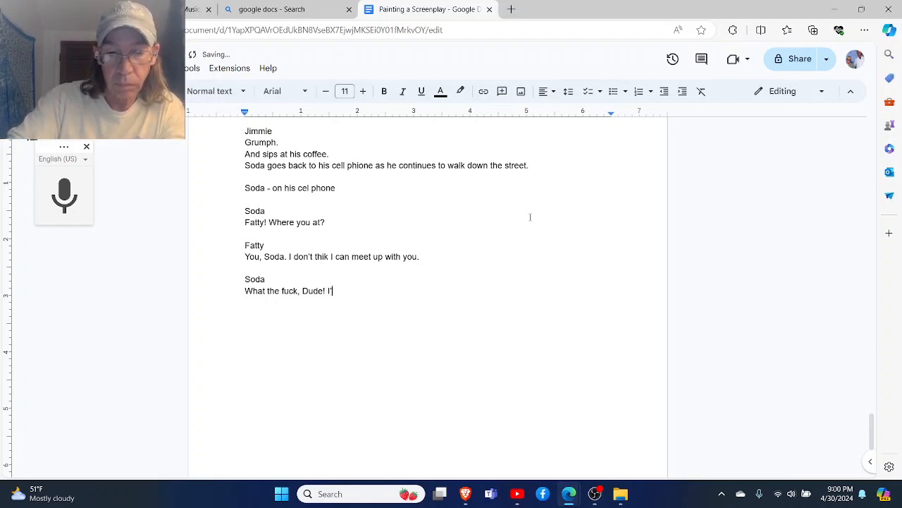
{"action": "type", "text": "alking "}
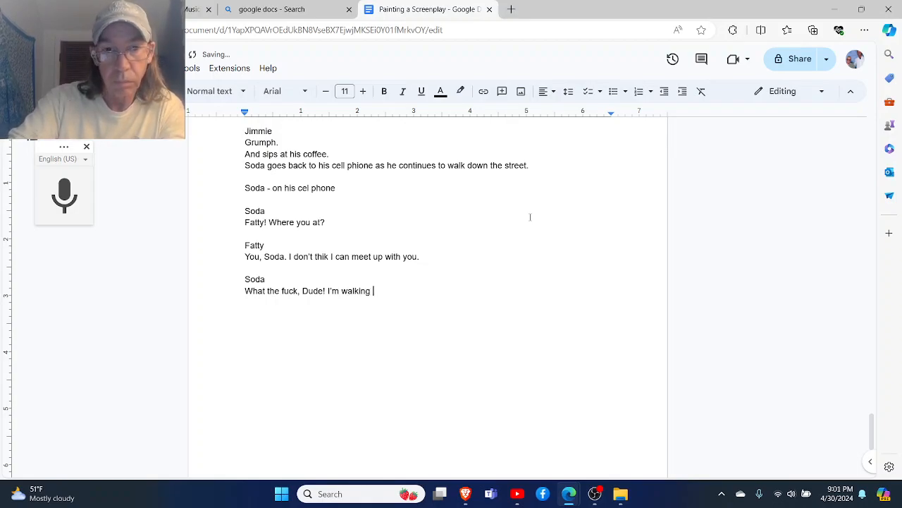
{"action": "type", "text": "to you right"}
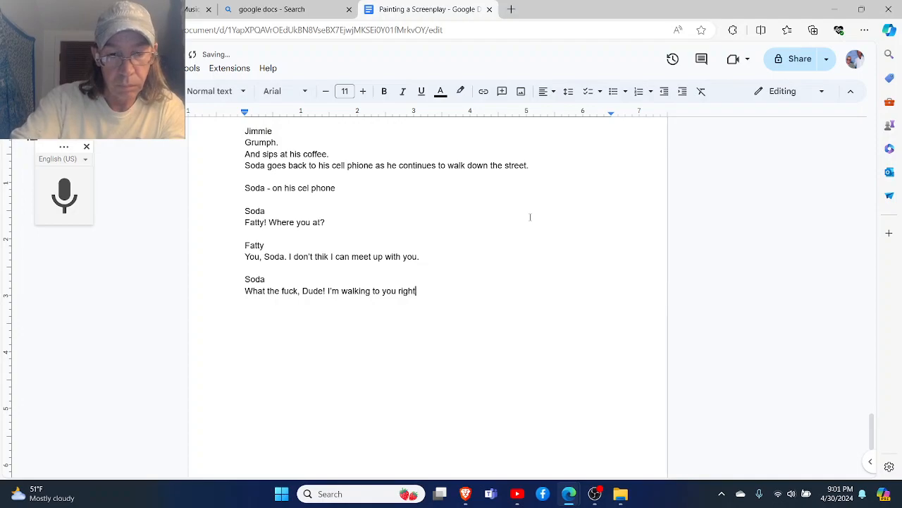
{"action": "type", "text": " now!"}
- Add another Fatty block after a blank line, reading "Yo, I'm under a lot of external pressure here, Man!"
{"action": "key", "text": "Return"}
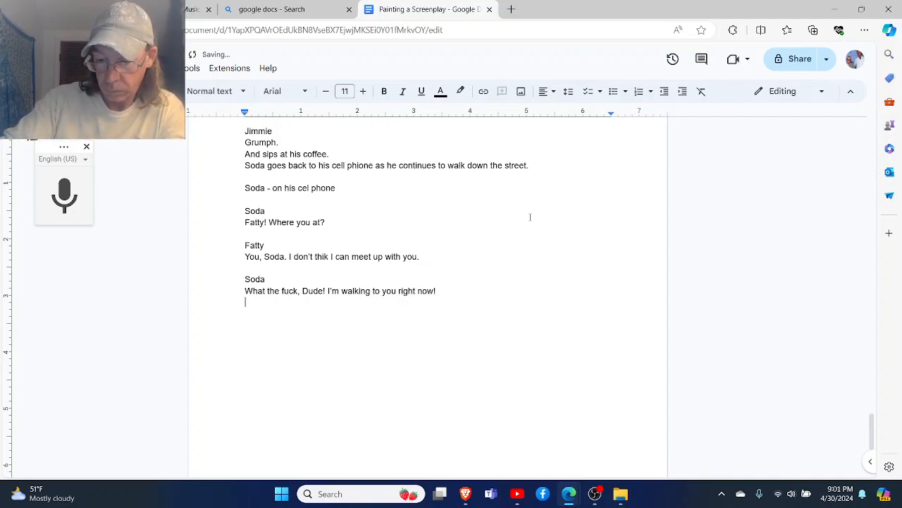
{"action": "key", "text": "Return"}
{"action": "type", "text": "Fatty"}
{"action": "key", "text": "Return"}
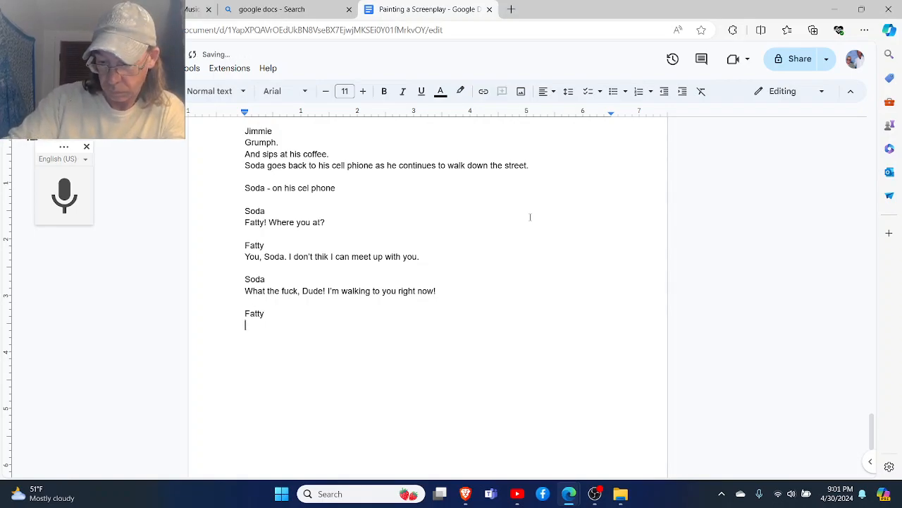
{"action": "type", "text": "Yo"}
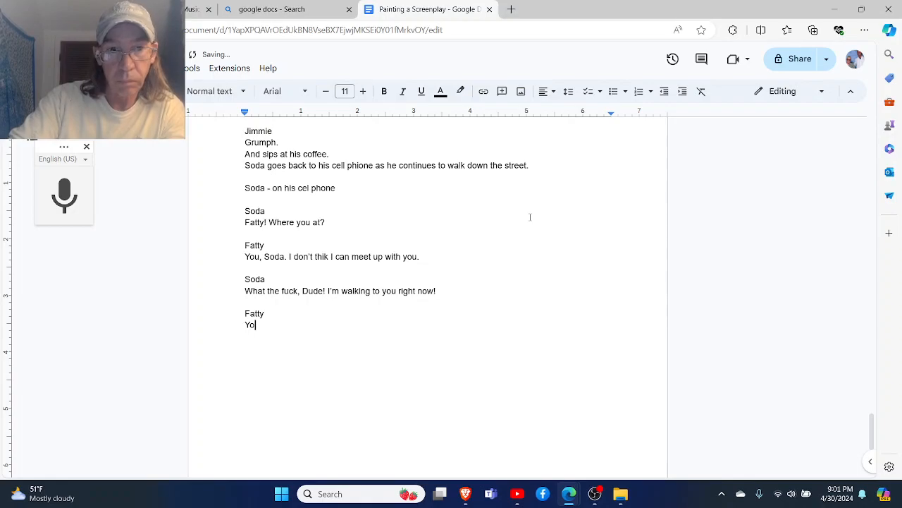
{"action": "type", "text": ", I'm"}
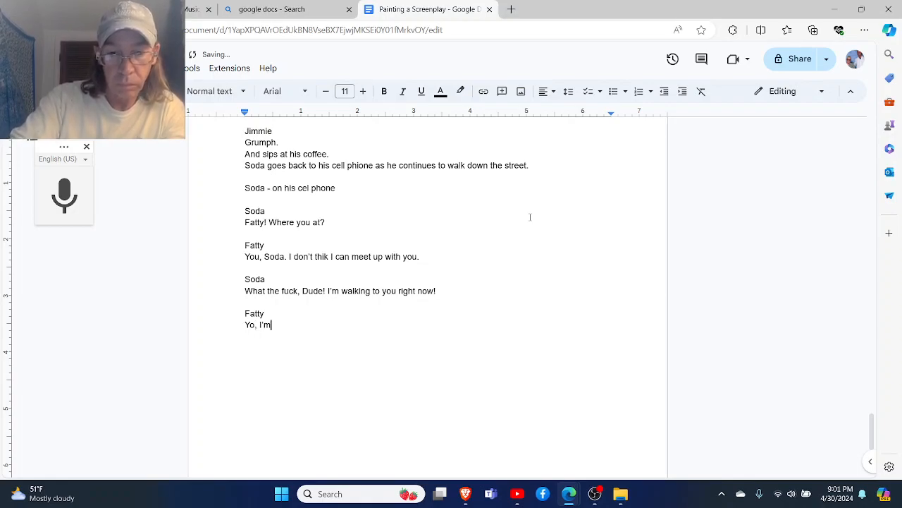
{"action": "type", "text": " unfde"}
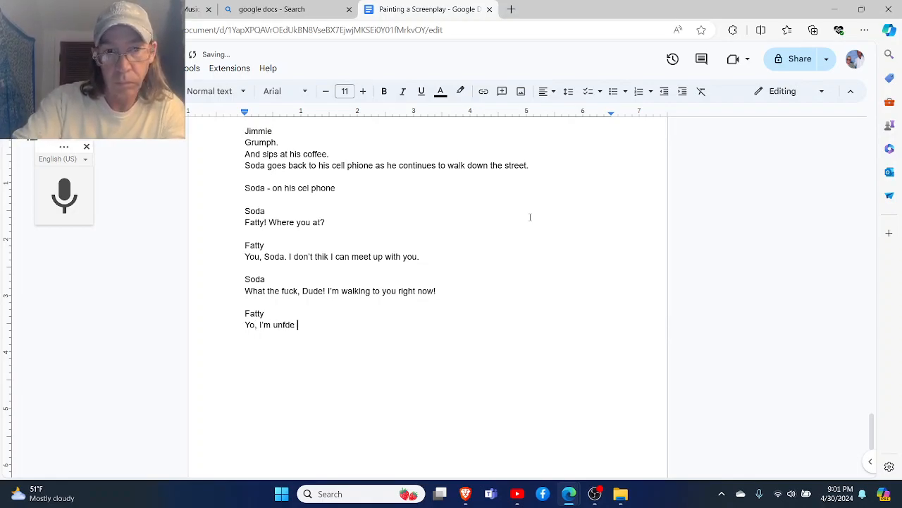
{"action": "key", "text": "BackSpace"}
{"action": "key", "text": "BackSpace"}
{"action": "key", "text": "BackSpace"}
{"action": "type", "text": "der a lot "}
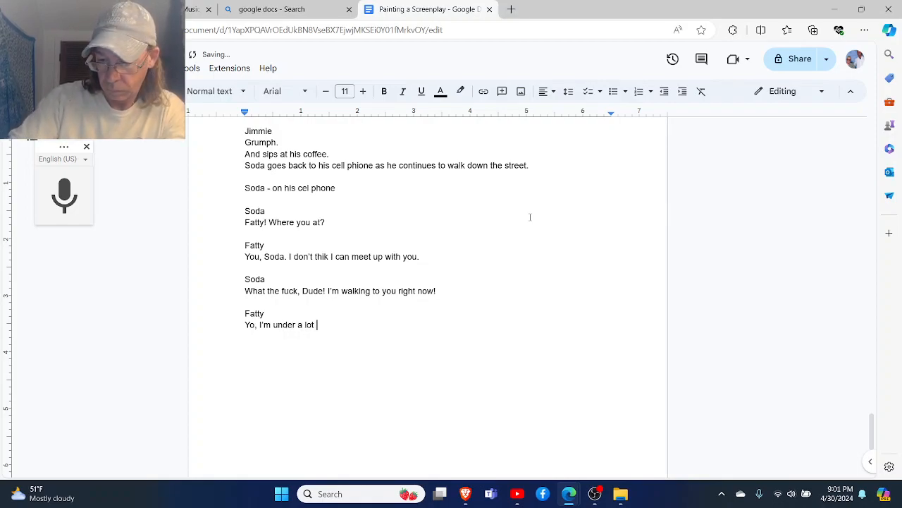
{"action": "type", "text": "o"}
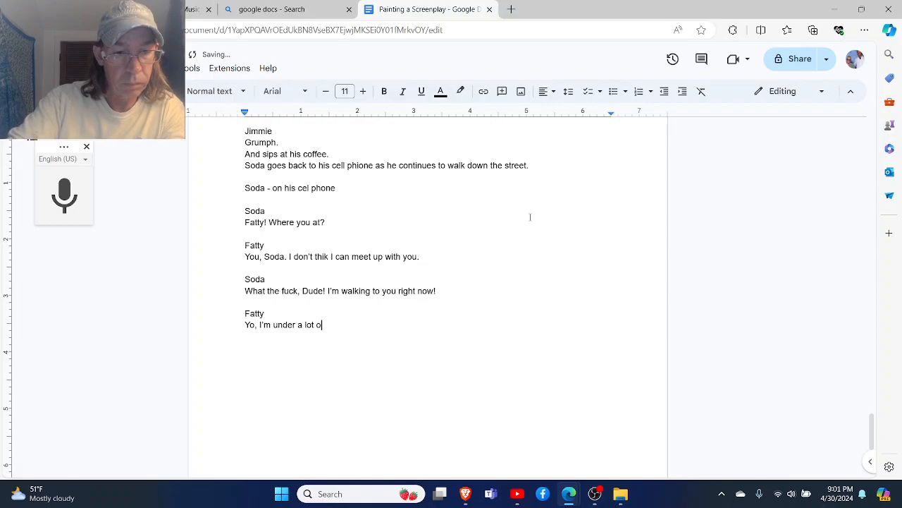
{"action": "type", "text": "f extern"}
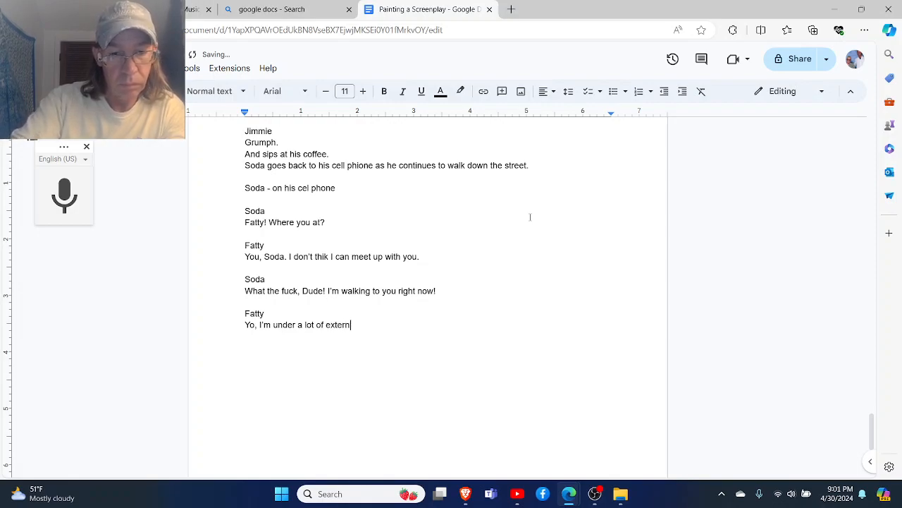
{"action": "type", "text": "al pressure"}
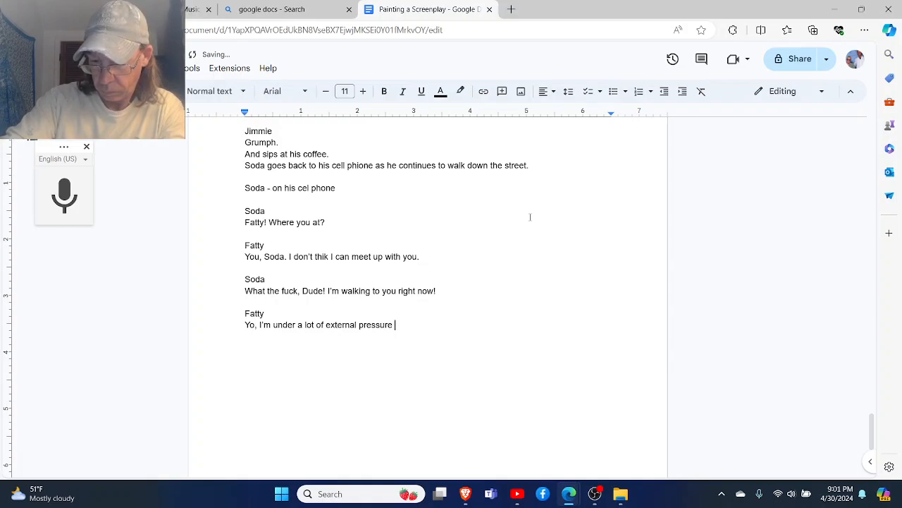
{"action": "type", "text": " here, Man!"}
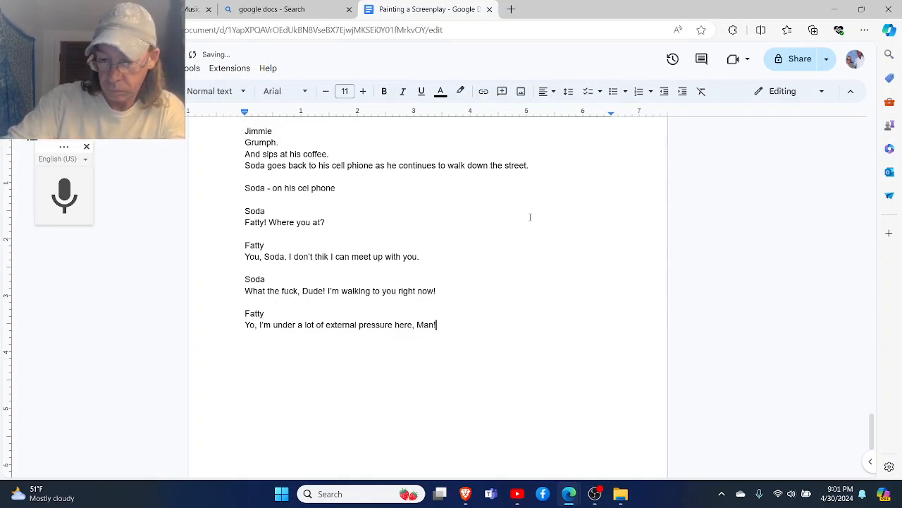
{"action": "type", "text": " You"}
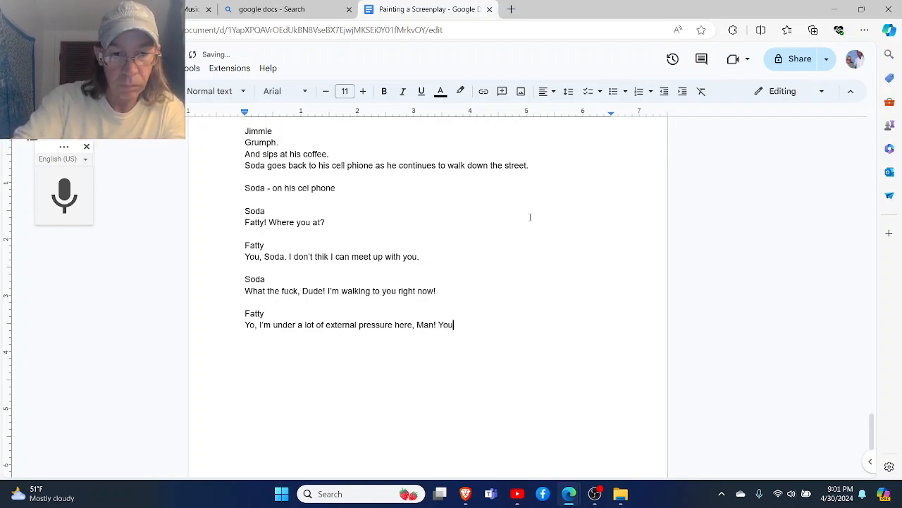
{"action": "type", "text": " don't under"}
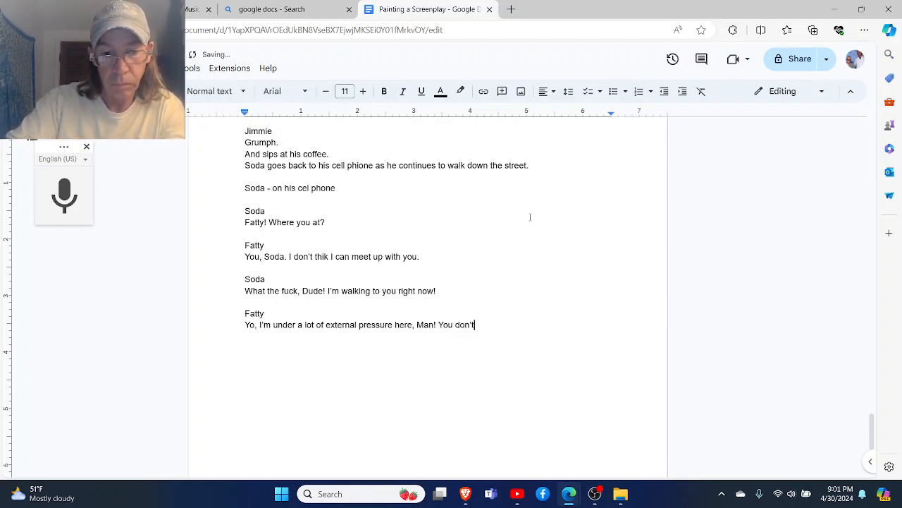
{"action": "type", "text": "tsand"}
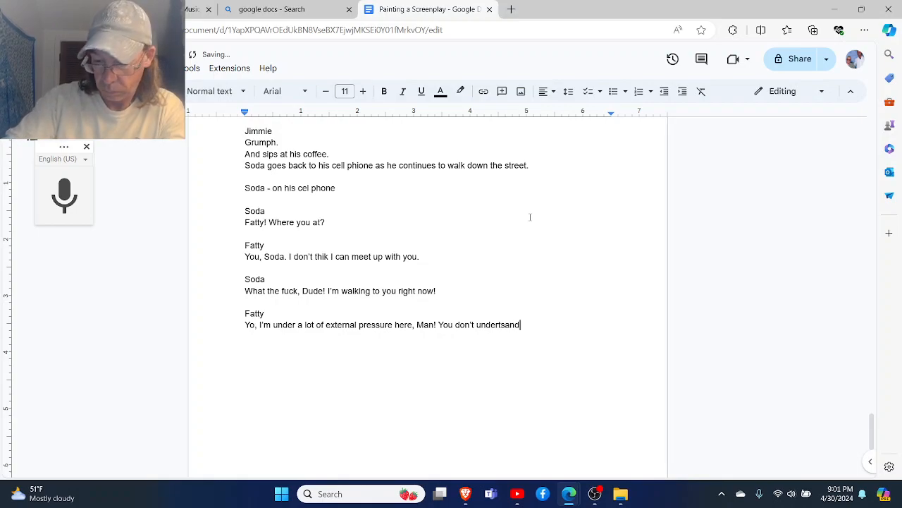
{"action": "key", "text": "BackSpace"}
{"action": "key", "text": "BackSpace"}
{"action": "key", "text": "BackSpace"}
{"action": "key", "text": "BackSpace"}
{"action": "key", "text": "BackSpace"}
{"action": "type", "text": "stand! The weed "}
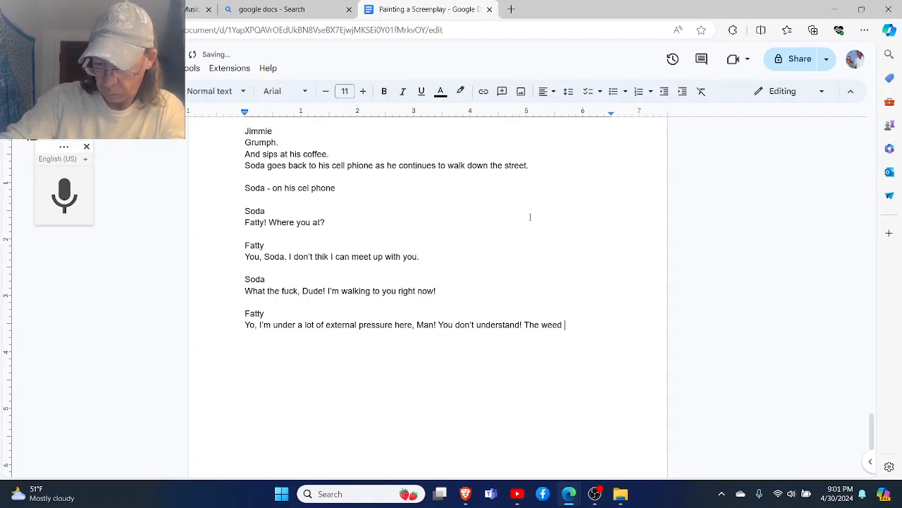
{"action": "type", "text": "game"}
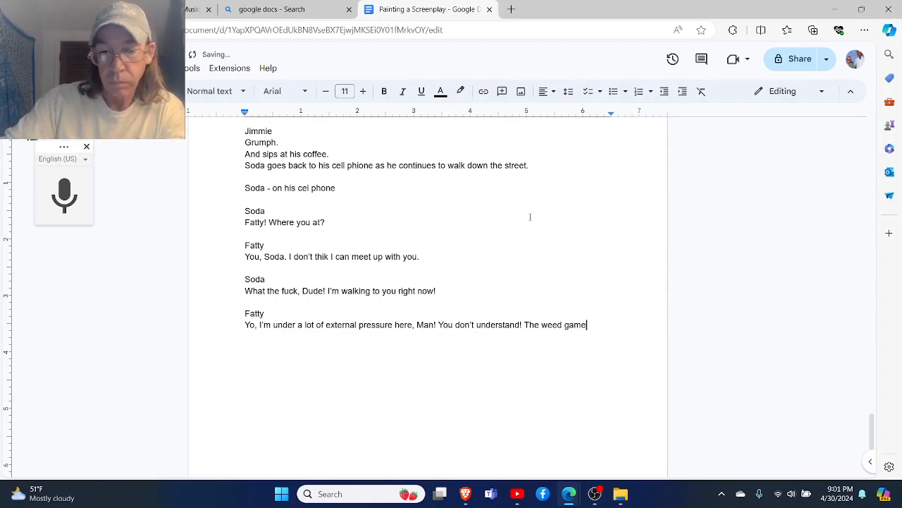
- Merge the ending of Fatty's line into "understand the weed game" and append ", Soda"
{"action": "key", "text": "Left"}
{"action": "key", "text": "Left"}
{"action": "key", "text": "Left"}
{"action": "key", "text": "Left"}
{"action": "key", "text": "Left"}
{"action": "key", "text": "Left"}
{"action": "key", "text": "Left"}
{"action": "key", "text": "Left"}
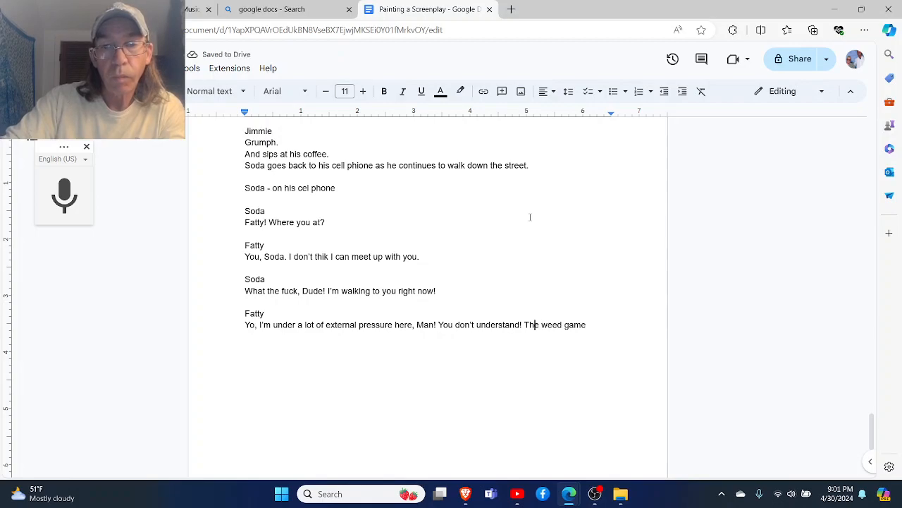
{"action": "key", "text": "BackSpace"}
{"action": "key", "text": "BackSpace"}
{"action": "key", "text": "BackSpace"}
{"action": "type", "text": "t"}
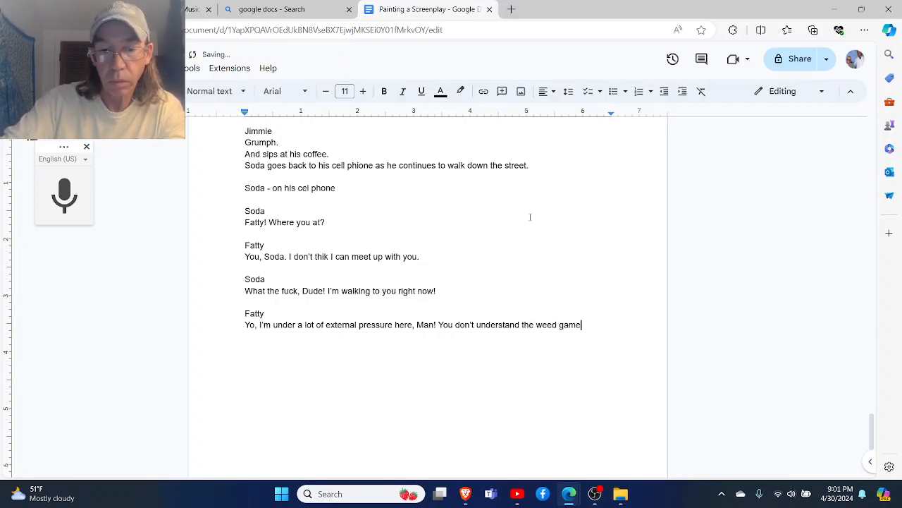
{"action": "type", "text": ", Soda"}
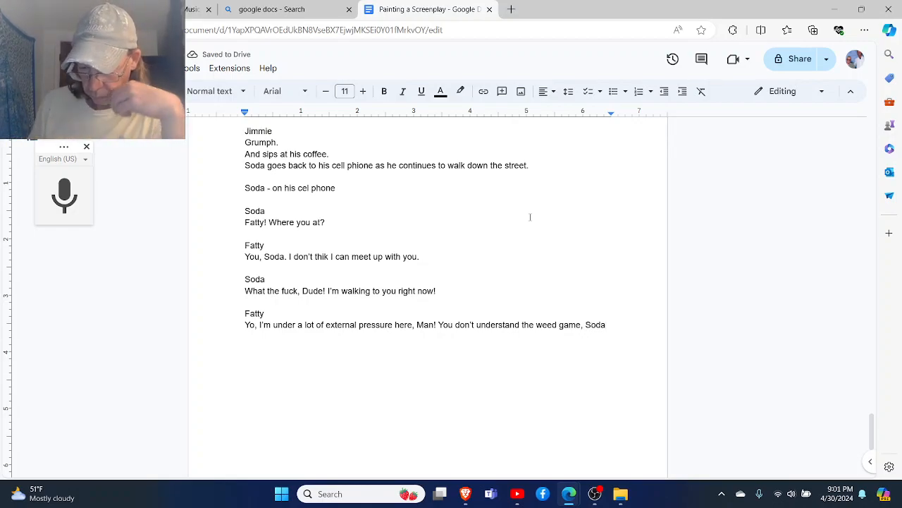
{"action": "type", "text": "."}
- End Fatty's "weed game, Soda" sentence with a period and continue his speech with "Shit has changed!"
{"action": "key", "text": "Return"}
{"action": "type", "text": "Shit has chna"}
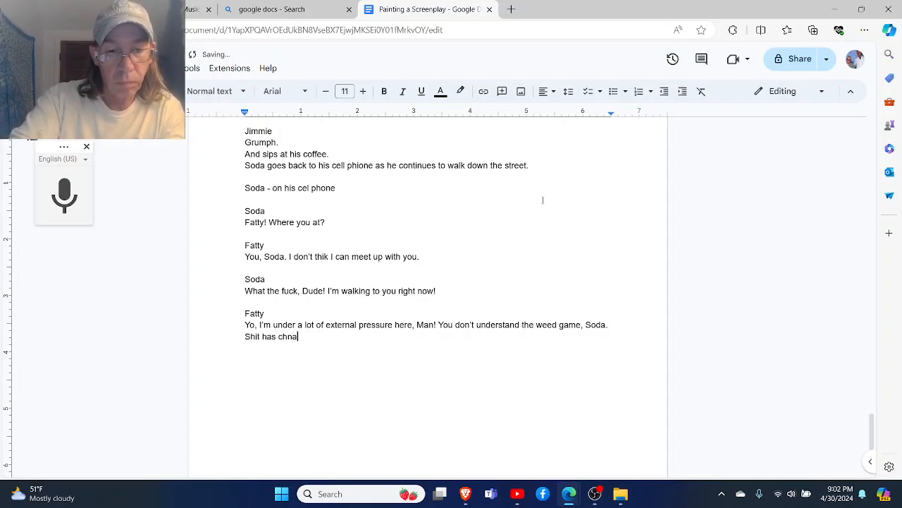
{"action": "key", "text": "BackSpace"}
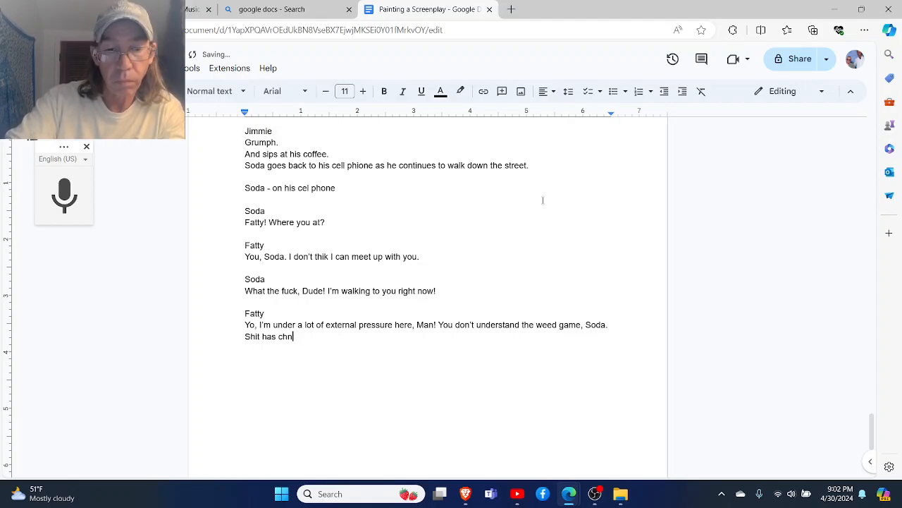
{"action": "key", "text": "BackSpace"}
{"action": "type", "text": "anged!"}
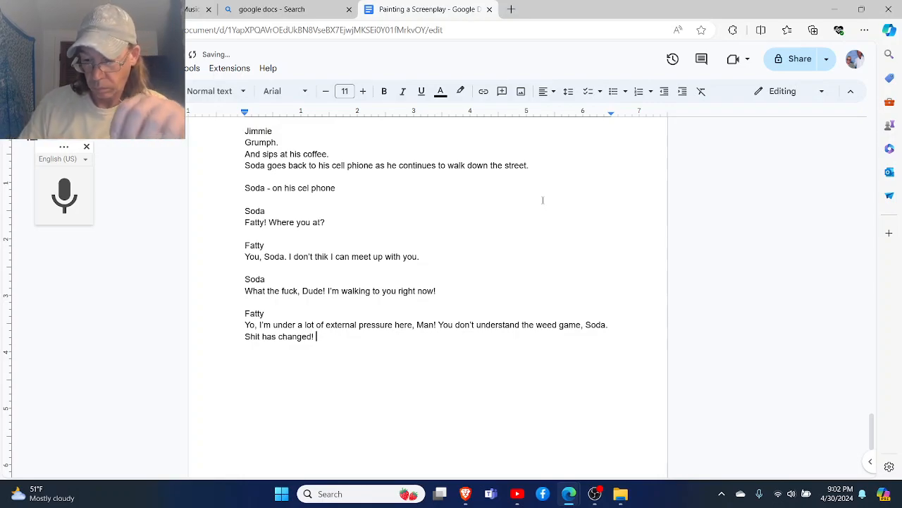
- Extend the end of Fatty's speech so its last sentence reads "Shit has changed out here, Brother!"
{"action": "key", "text": "BackSpace"}
{"action": "key", "text": "BackSpace"}
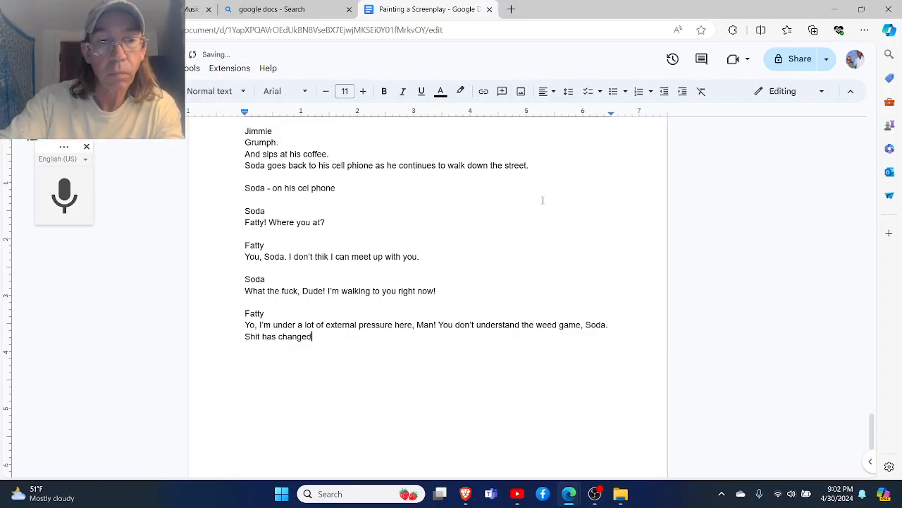
{"action": "type", "text": "out here"}
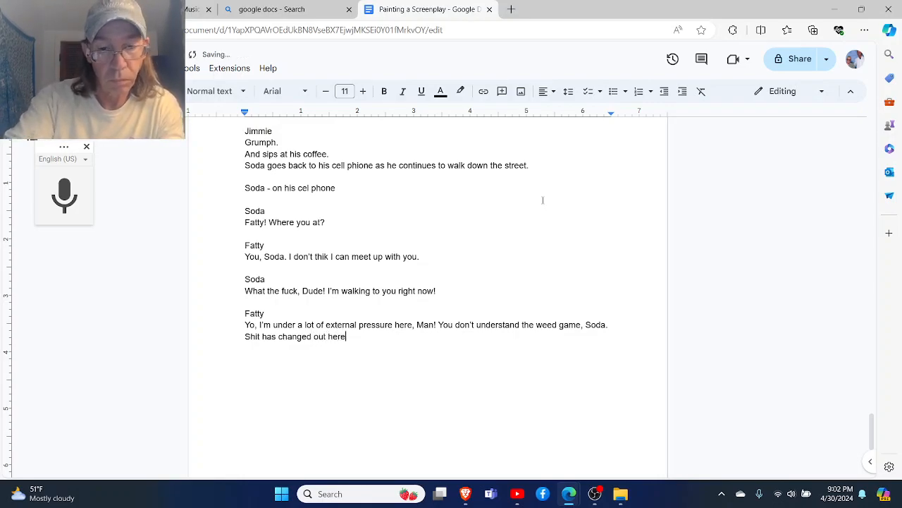
{"action": "type", "text": ", Brotehr!"}
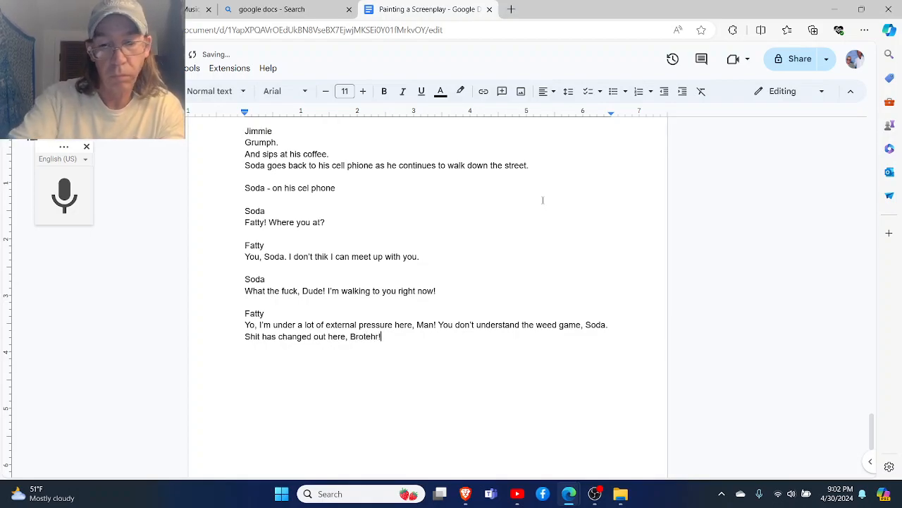
{"action": "key", "text": "BackSpace"}
{"action": "key", "text": "BackSpace"}
{"action": "key", "text": "BackSpace"}
{"action": "key", "text": "BackSpace"}
{"action": "key", "text": "BackSpace"}
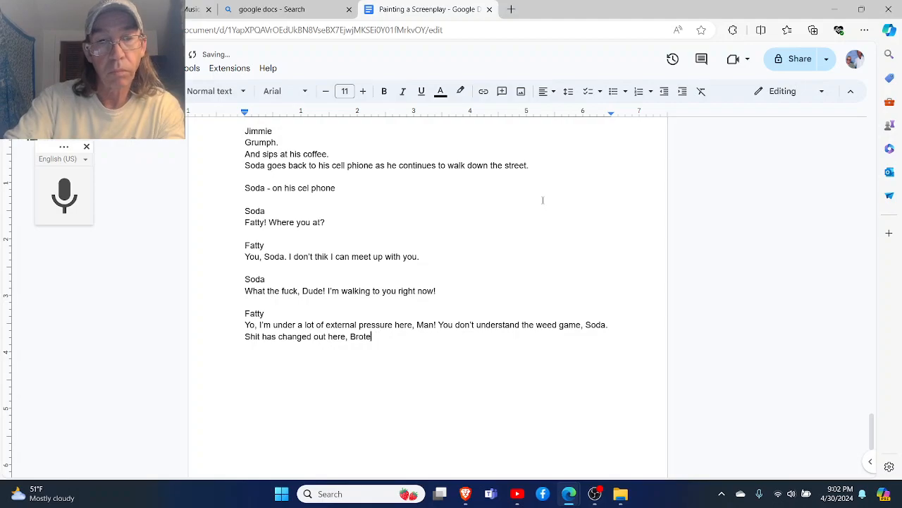
{"action": "type", "text": "ther!"}
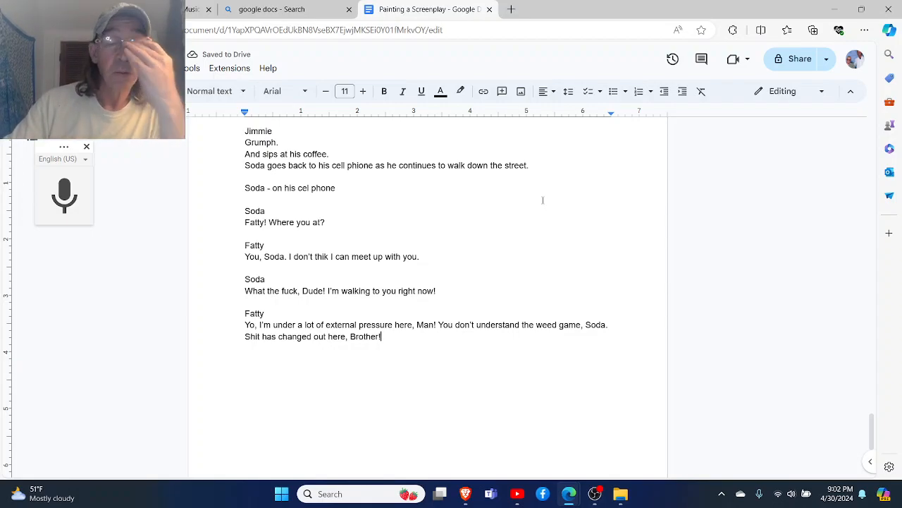
- Add a Soda block after a blank line, opening with "What the fuck, Fatty."
{"action": "key", "text": "Return"}
{"action": "key", "text": "Return"}
{"action": "type", "text": "Soda"}
{"action": "key", "text": "Return"}
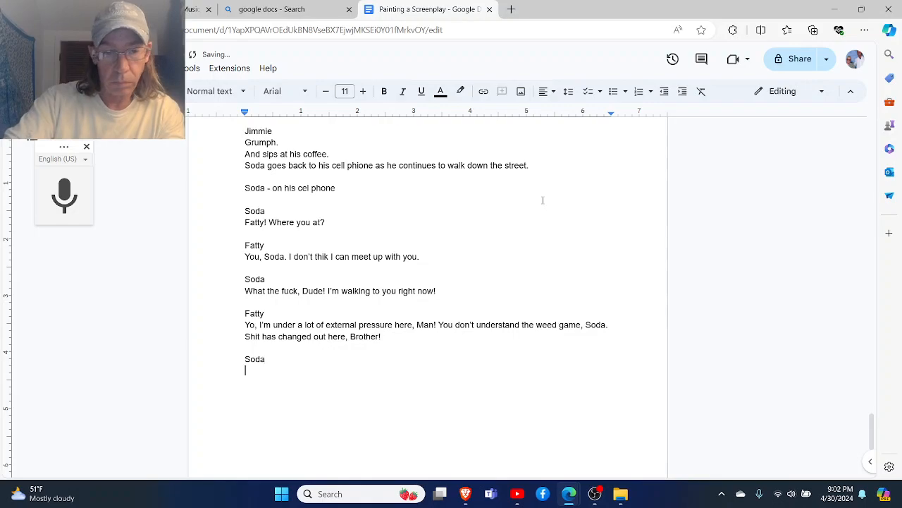
{"action": "type", "text": "What the"}
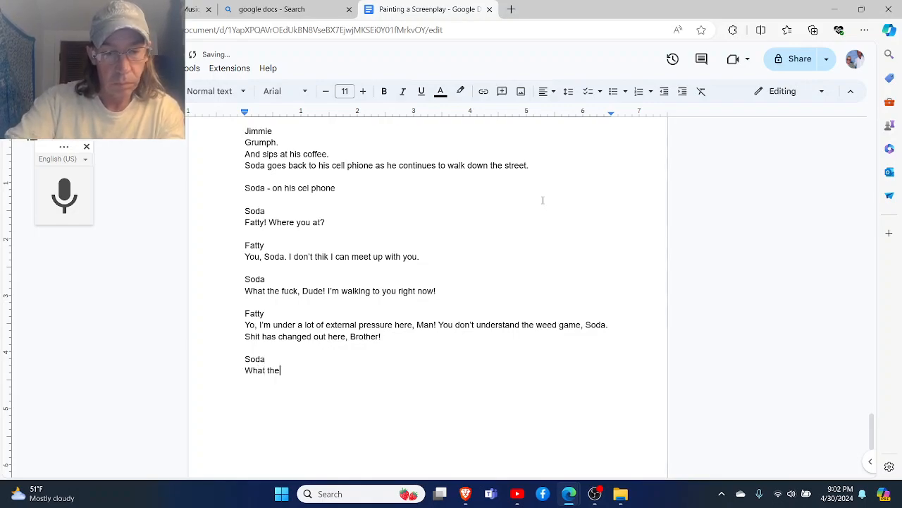
{"action": "type", "text": " fuck, Fa"}
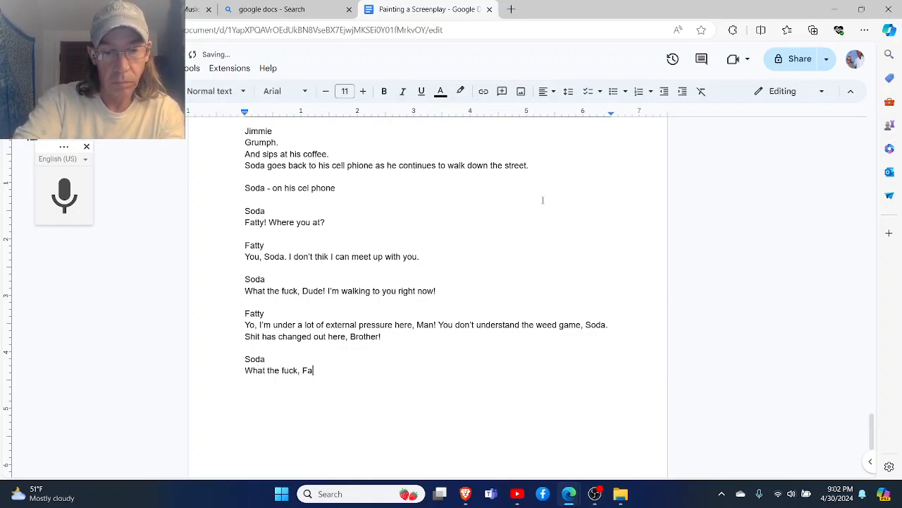
{"action": "type", "text": "tty. "}
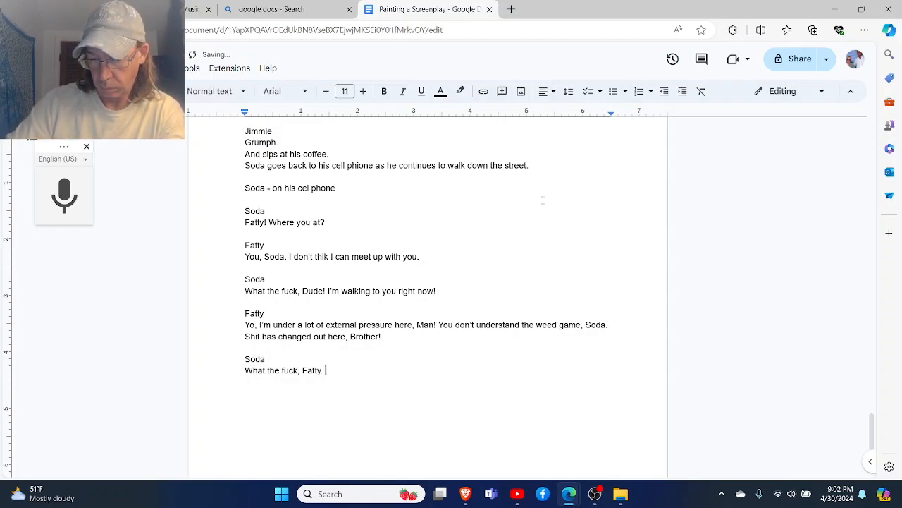
{"action": "type", "text": "We b"}
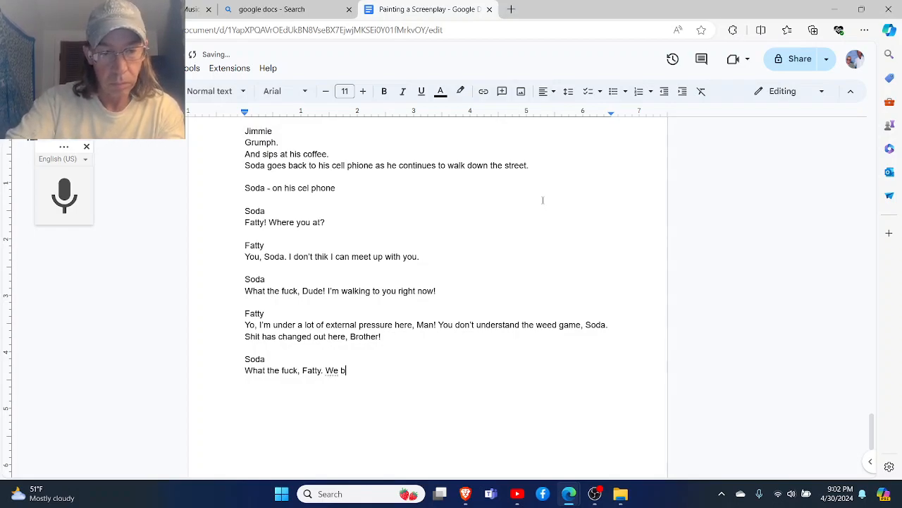
{"action": "type", "text": "een at this shit"}
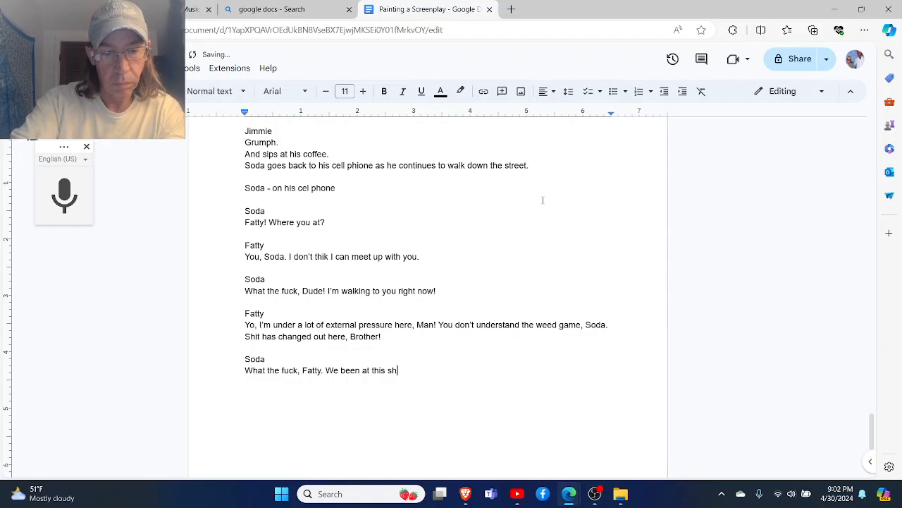
- Continue Soda's reply with "We been at this shit since we 19"
{"action": "key", "text": "BackSpace"}
{"action": "key", "text": "BackSpace"}
{"action": "type", "text": "it "}
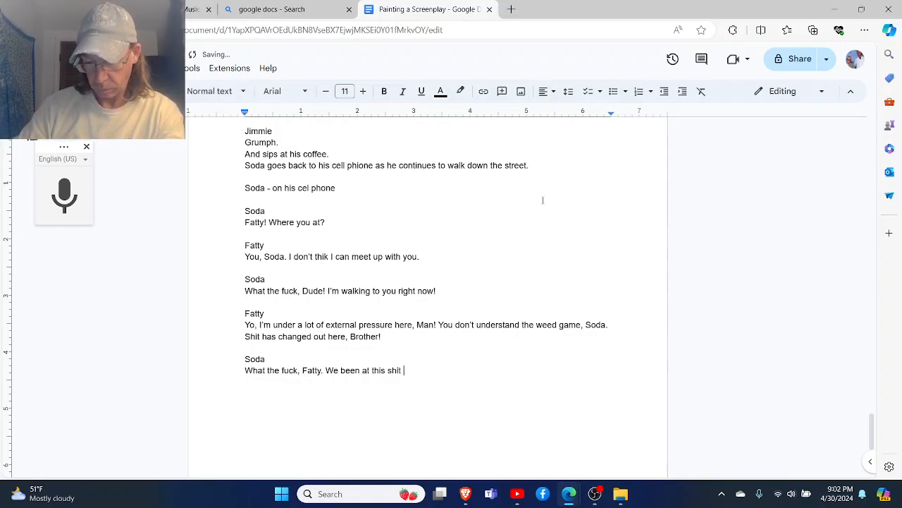
{"action": "type", "text": "sin"}
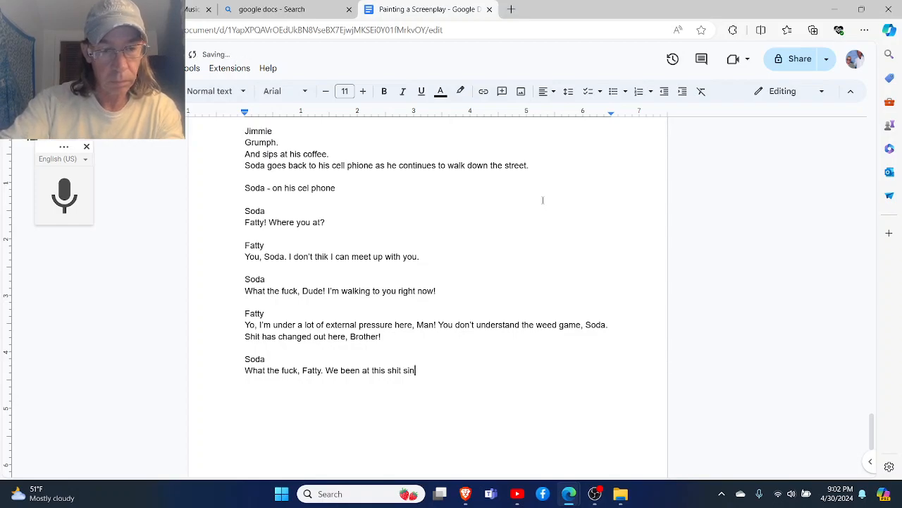
{"action": "type", "text": "ce we "}
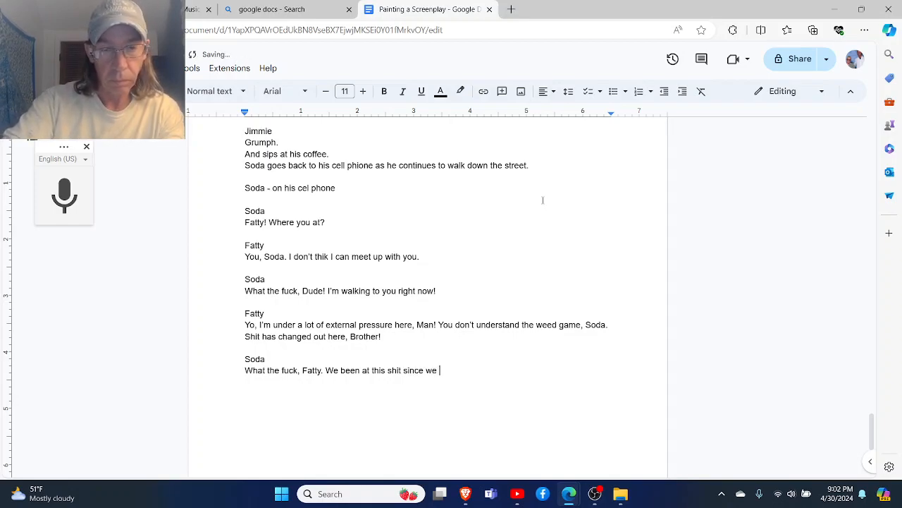
{"action": "type", "text": "19"}
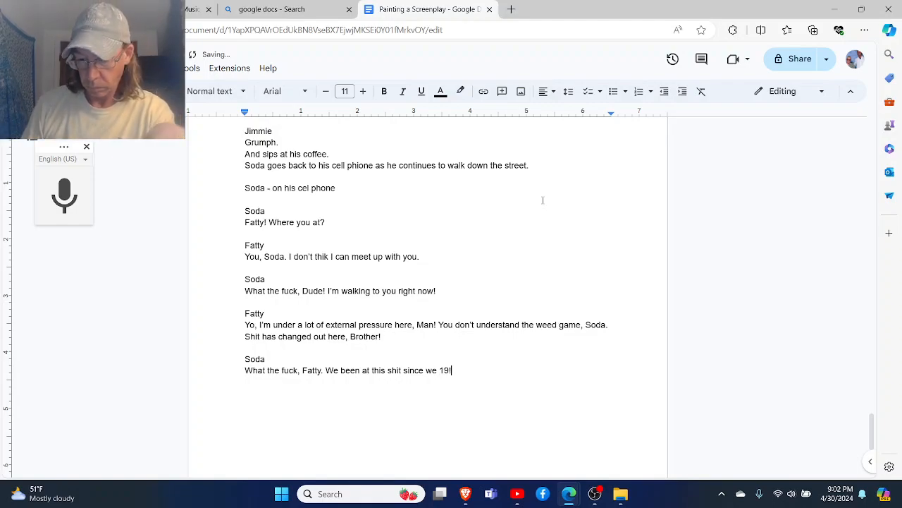
{"action": "type", "text": "! What in "}
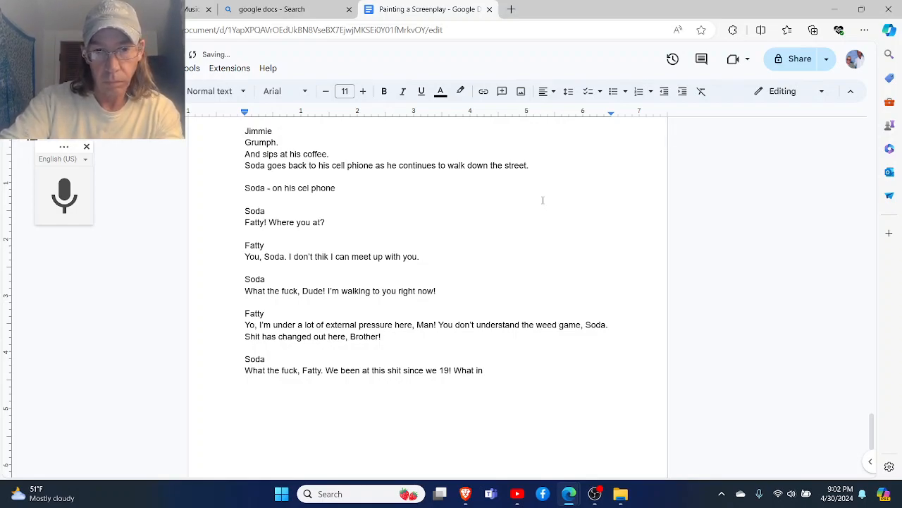
{"action": "type", "text": "all "}
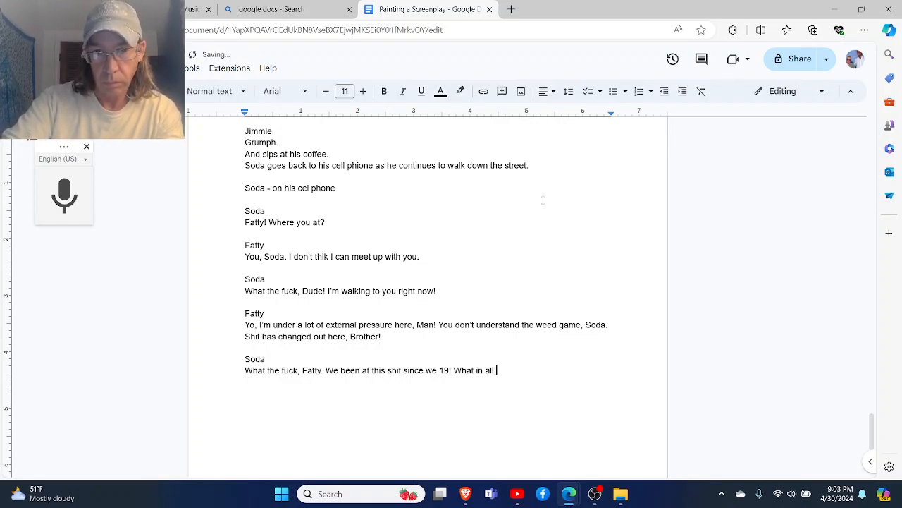
{"action": "type", "text": "thi"}
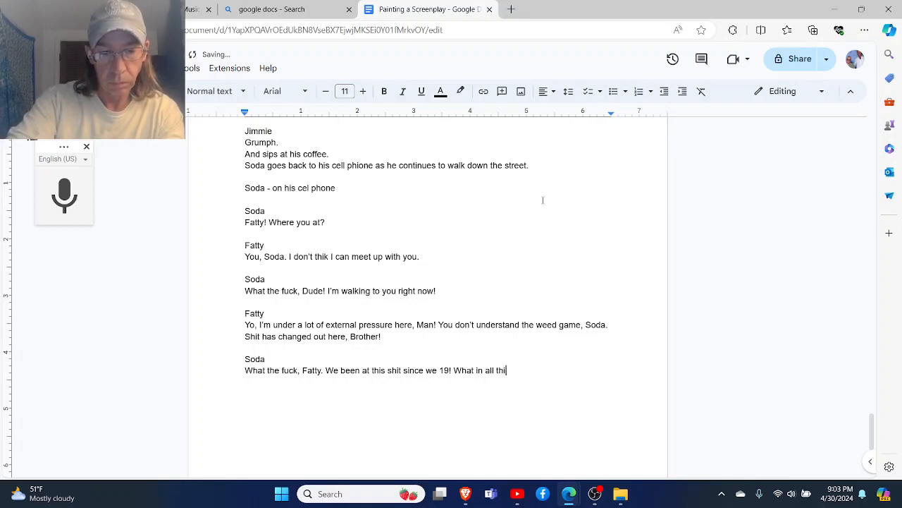
- Add an exclamation mark after "19" and finish Soda's reply with "What are you gettin at?"
{"action": "key", "text": "BackSpace"}
{"action": "key", "text": "BackSpace"}
{"action": "key", "text": "BackSpace"}
{"action": "key", "text": "BackSpace"}
{"action": "key", "text": "BackSpace"}
{"action": "key", "text": "BackSpace"}
{"action": "key", "text": "BackSpace"}
{"action": "key", "text": "BackSpace"}
{"action": "key", "text": "BackSpace"}
{"action": "key", "text": "BackSpace"}
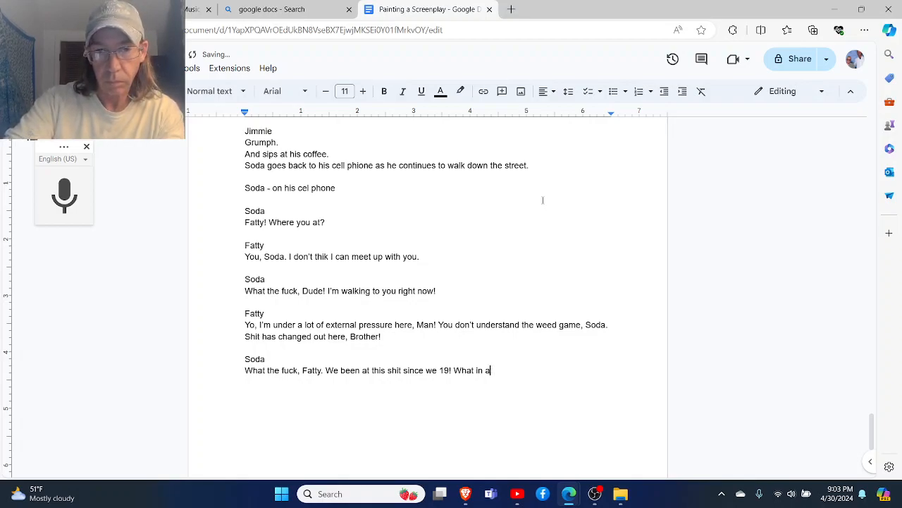
{"action": "type", "text": "are"}
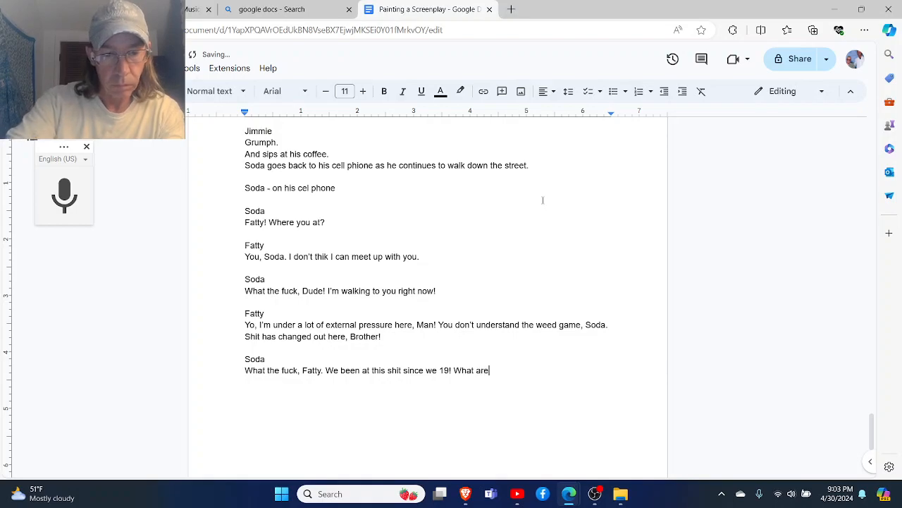
{"action": "type", "text": " you get"}
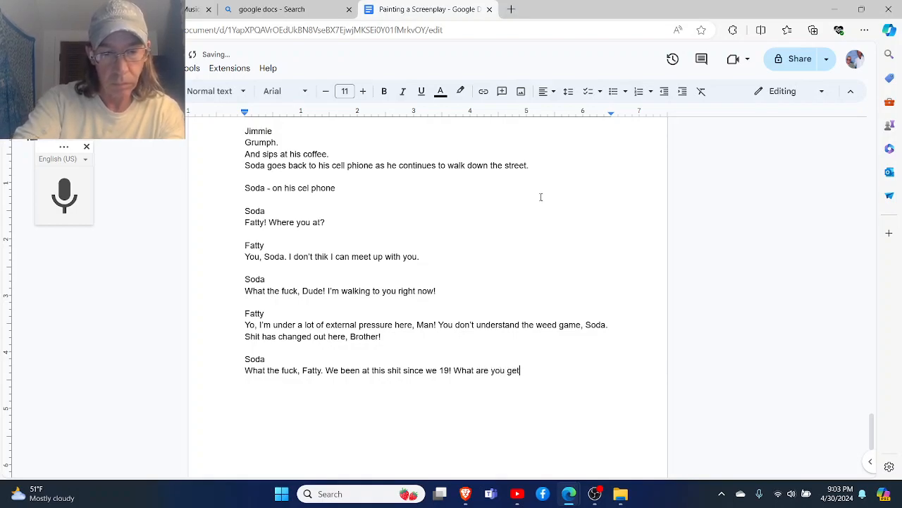
{"action": "type", "text": "tin at"}
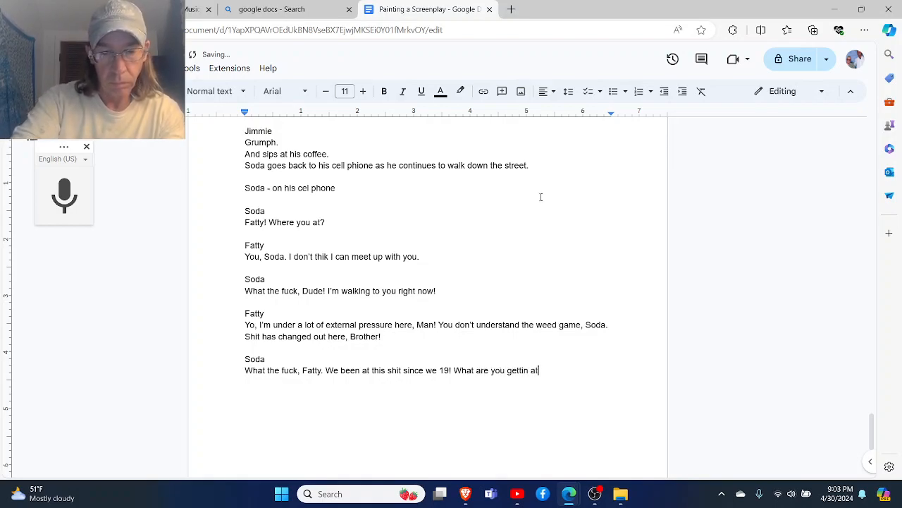
{"action": "type", "text": "?"}
- Add a Fatty block after a blank line, opening with "Look, little brother,"
{"action": "key", "text": "Return"}
{"action": "key", "text": "Return"}
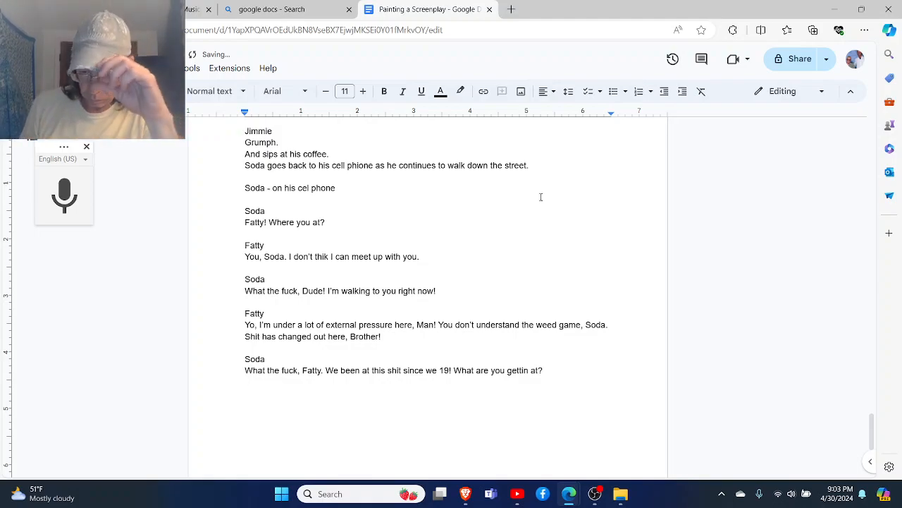
{"action": "type", "text": "Fatty"}
{"action": "key", "text": "Return"}
{"action": "type", "text": "Look, Little"}
{"action": "key", "text": "BackSpace"}
{"action": "key", "text": "BackSpace"}
{"action": "key", "text": "BackSpace"}
{"action": "key", "text": "BackSpace"}
{"action": "key", "text": "BackSpace"}
{"action": "key", "text": "BackSpace"}
{"action": "key", "text": "BackSpace"}
{"action": "type", "text": "Iittle brotehr"}
{"action": "key", "text": "BackSpace"}
{"action": "key", "text": "BackSpace"}
{"action": "key", "text": "BackSpace"}
{"action": "key", "text": "BackSpace"}
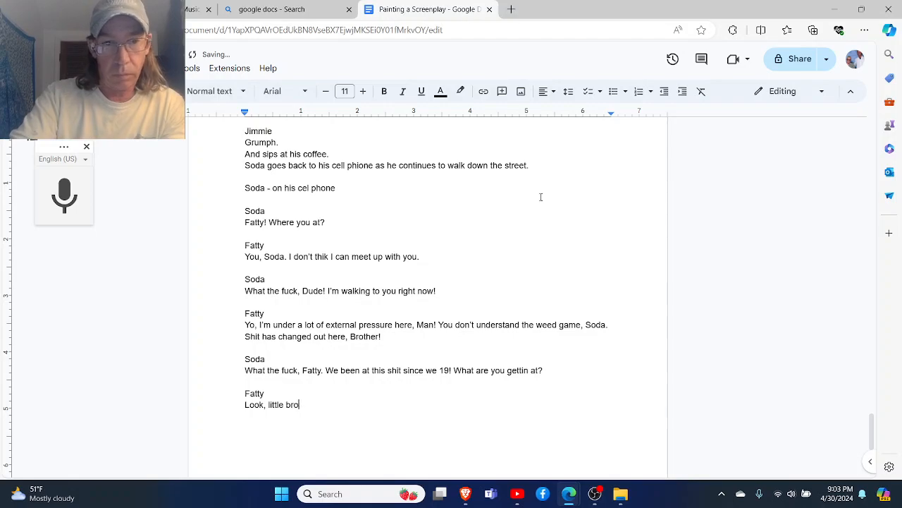
{"action": "type", "text": "ther, "}
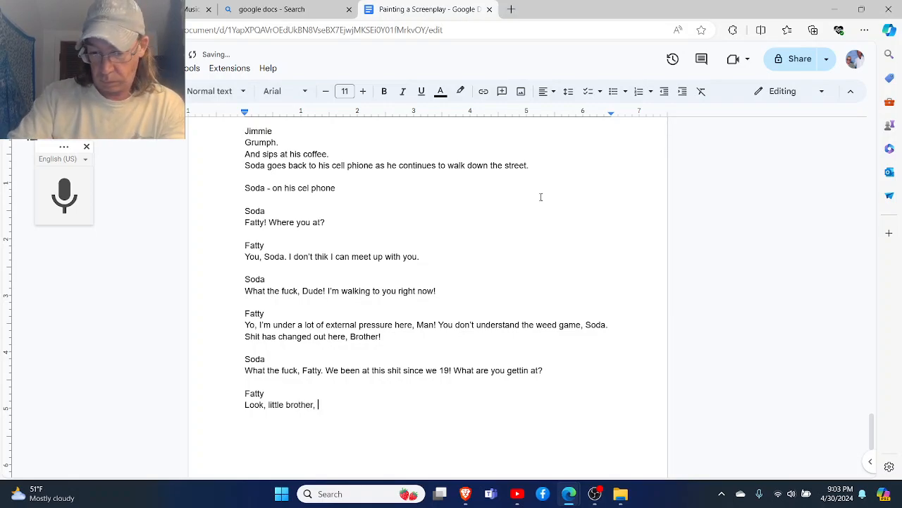
{"action": "type", "text": "I ca't be affo"}
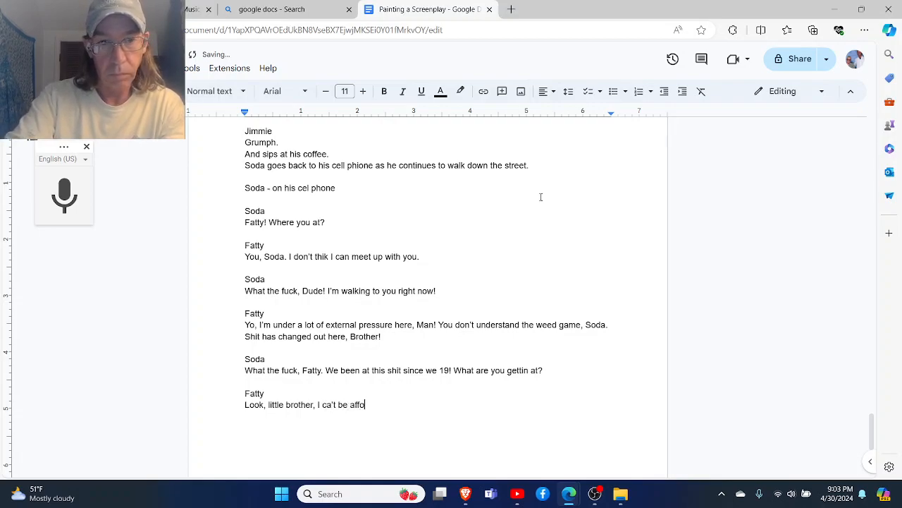
- Continue Fatty's line with "I ca't be affording to move no dime bags"
{"action": "type", "text": "rding "}
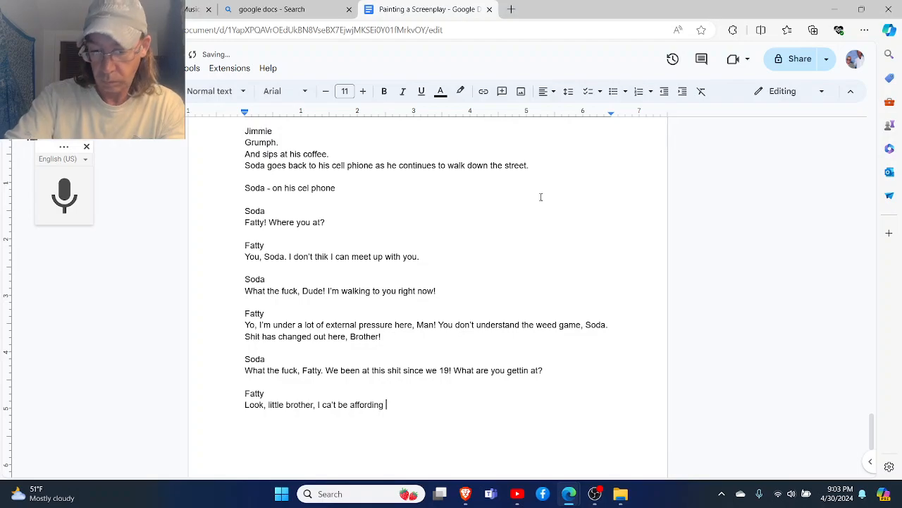
{"action": "type", "text": "to"}
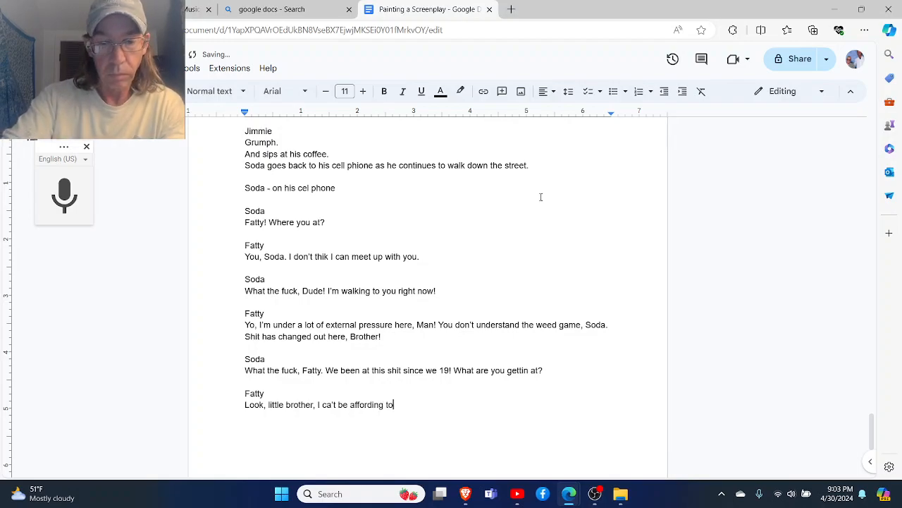
{"action": "type", "text": " move no dime "}
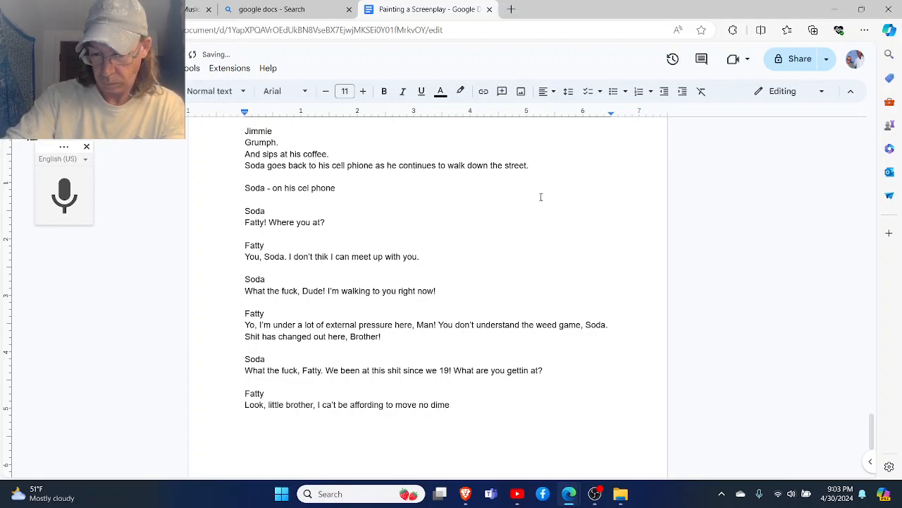
{"action": "type", "text": "ba"}
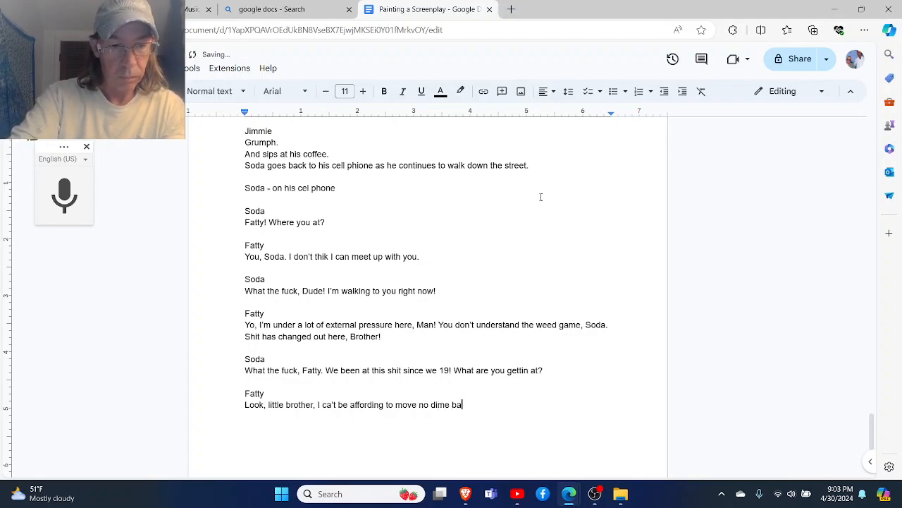
{"action": "type", "text": "gs you"}
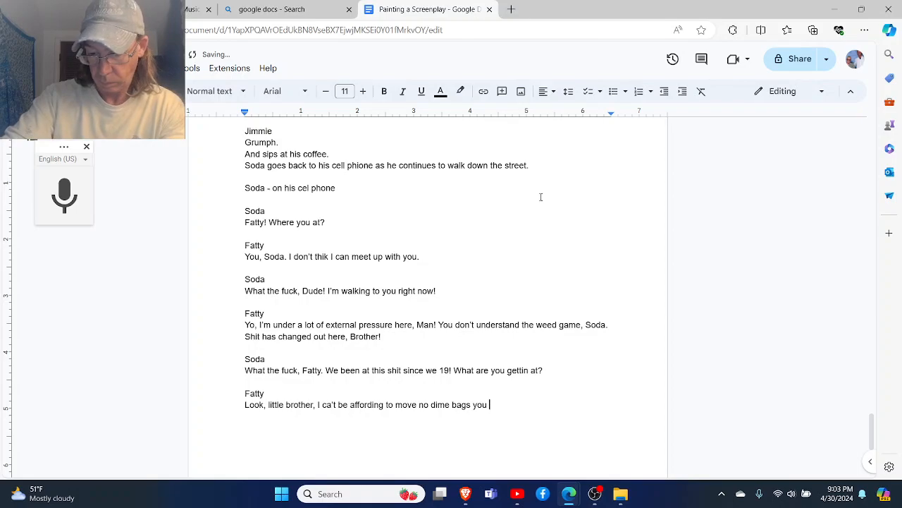
{"action": "key", "text": "BackSpace"}
{"action": "key", "text": "BackSpace"}
{"action": "key", "text": "BackSpace"}
{"action": "key", "text": "BackSpace"}
{"action": "key", "text": "BackSpace"}
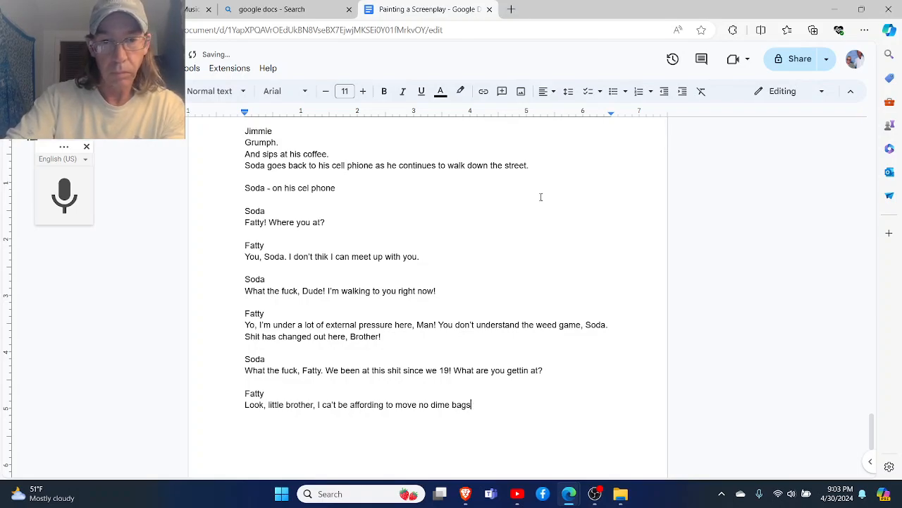
- Finish Fatty's line with ", you have to make this shit woth my while."
{"action": "type", "text": ", you h"}
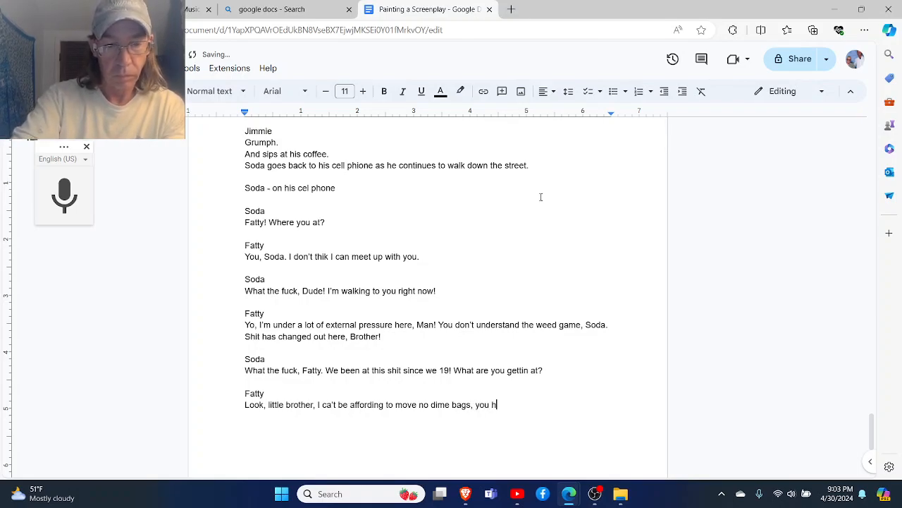
{"action": "type", "text": "ave to "}
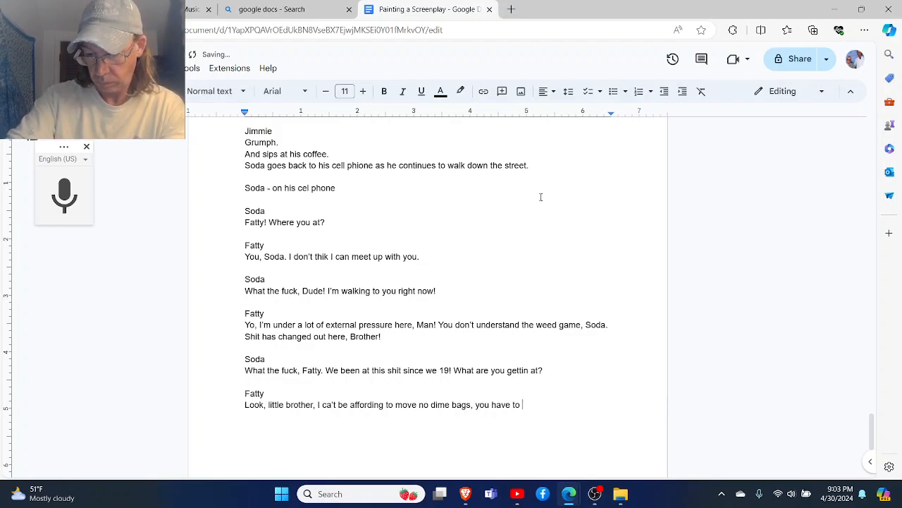
{"action": "type", "text": "ma"}
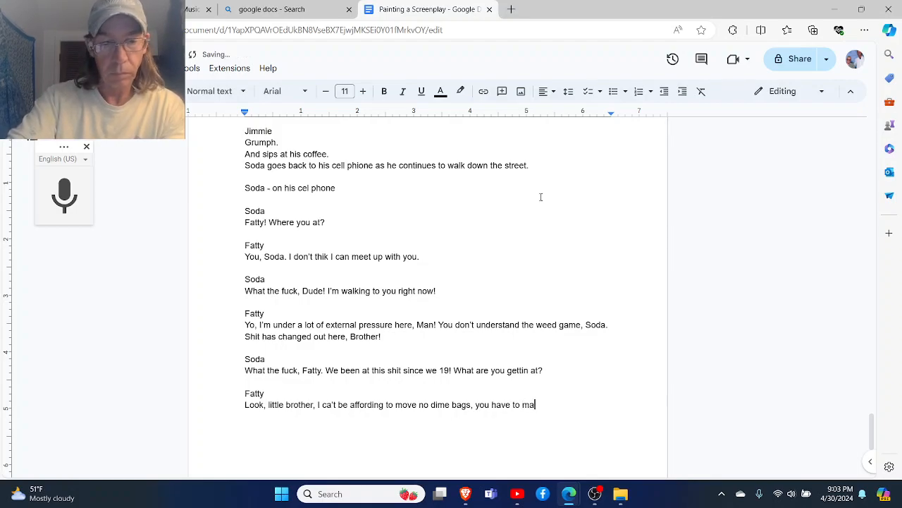
{"action": "type", "text": "ke this shit w"}
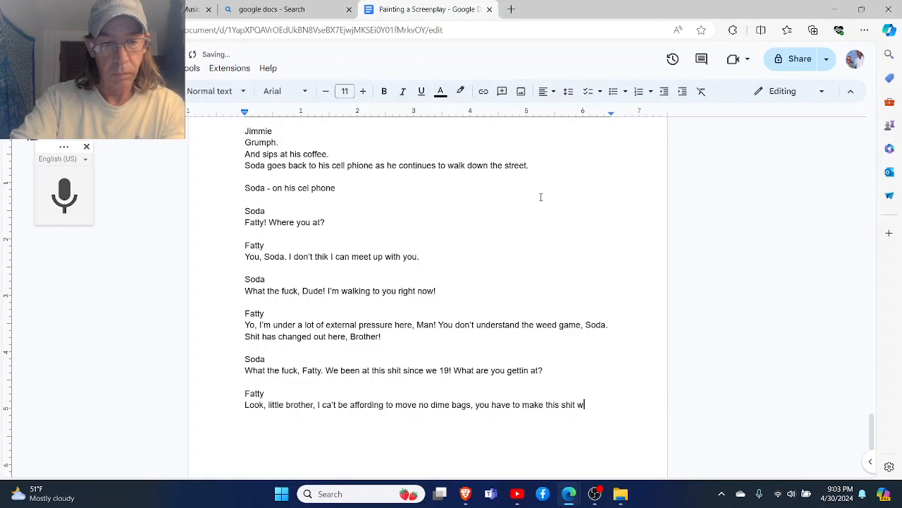
{"action": "type", "text": "oth my wh"}
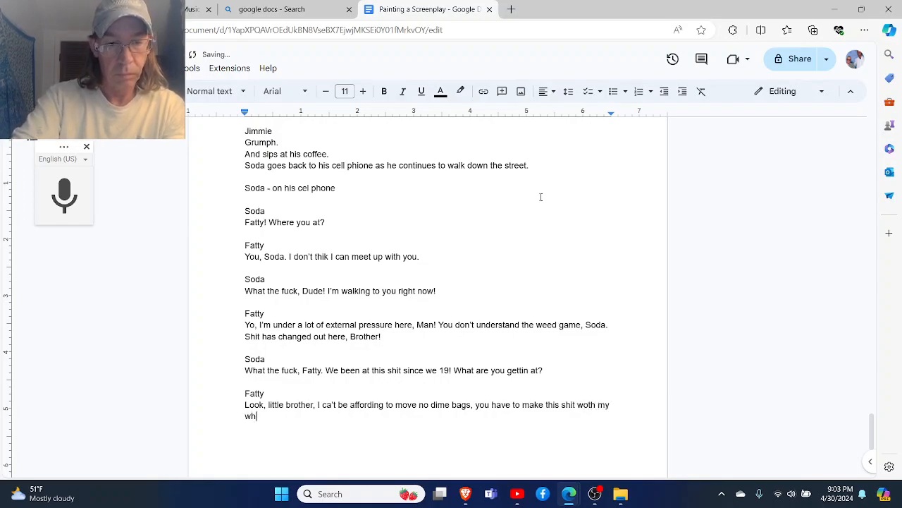
{"action": "type", "text": "iel."}
{"action": "key", "text": "BackSpace"}
{"action": "key", "text": "BackSpace"}
{"action": "key", "text": "BackSpace"}
{"action": "key", "text": "BackSpace"}
{"action": "type", "text": "ile."}
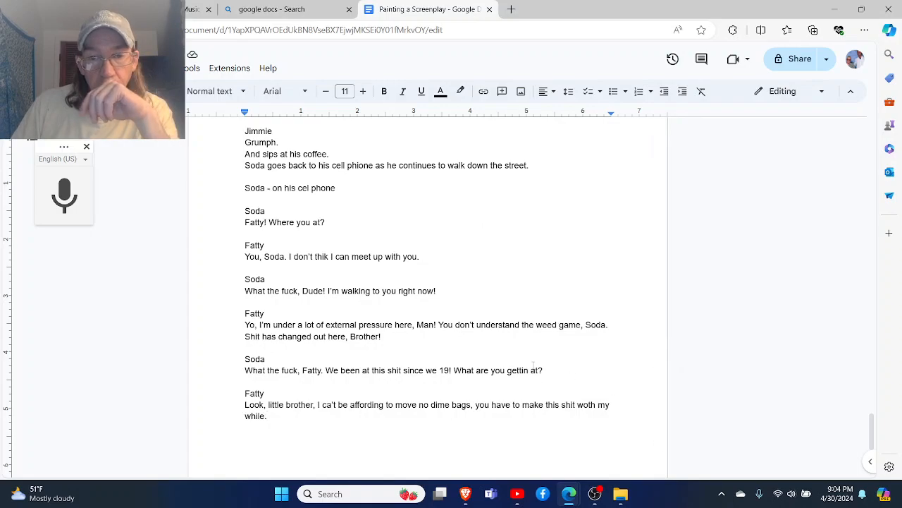
- Cut "What are you gettin at?" from Soda's last reply and add new lines below Fatty's speech
{"action": "left_click_drag", "start_coordinate": [552, 373], "coordinate": [455, 374]}
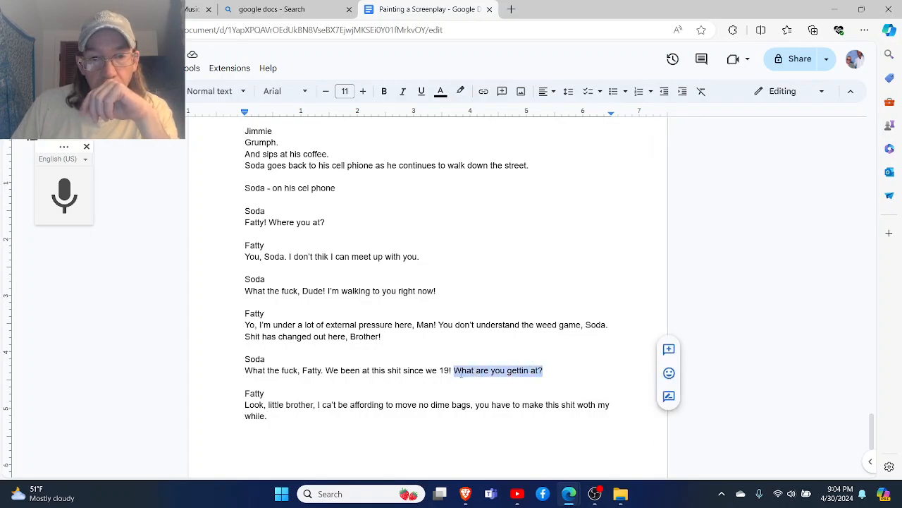
{"action": "right_click", "coordinate": [463, 375]}
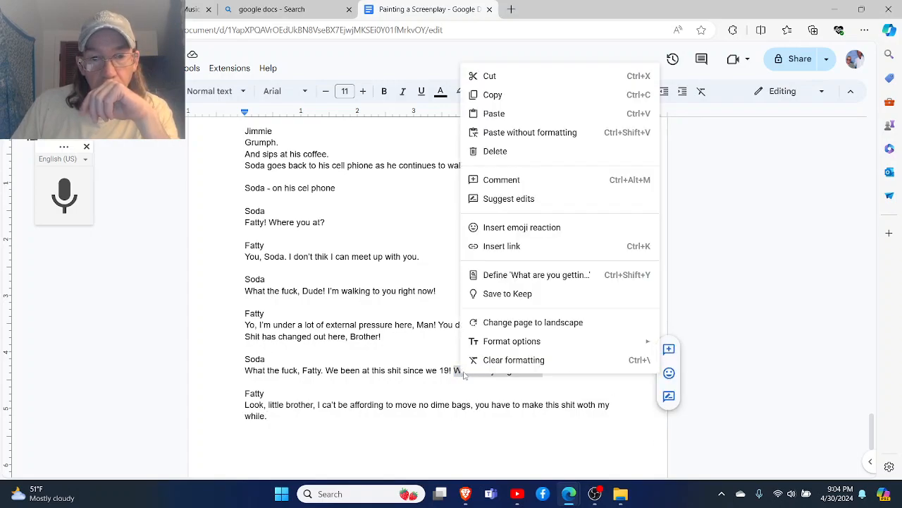
{"action": "left_click", "coordinate": [511, 80]}
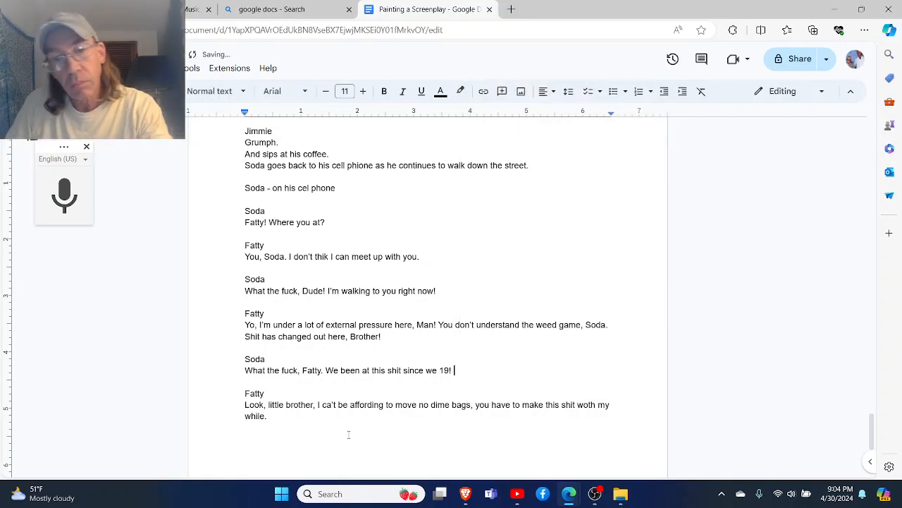
{"action": "left_click", "coordinate": [299, 415]}
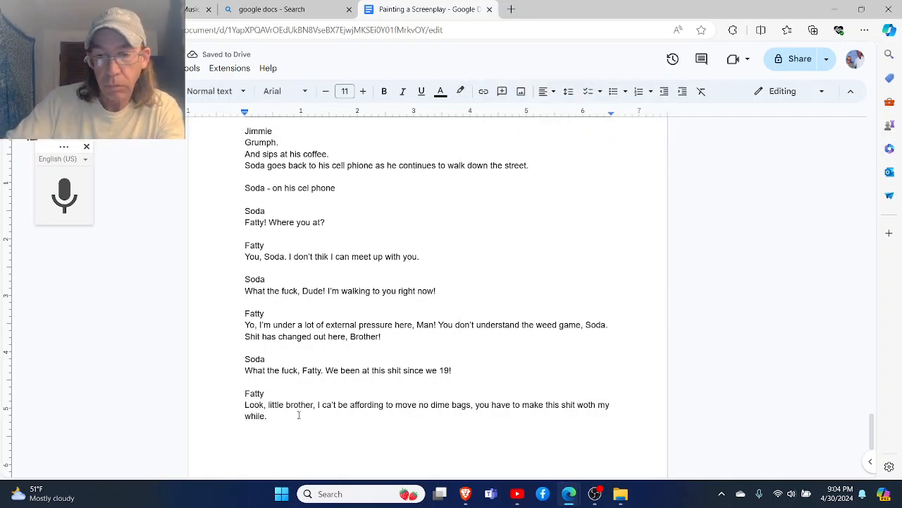
{"action": "key", "text": "Return"}
{"action": "key", "text": "Return"}
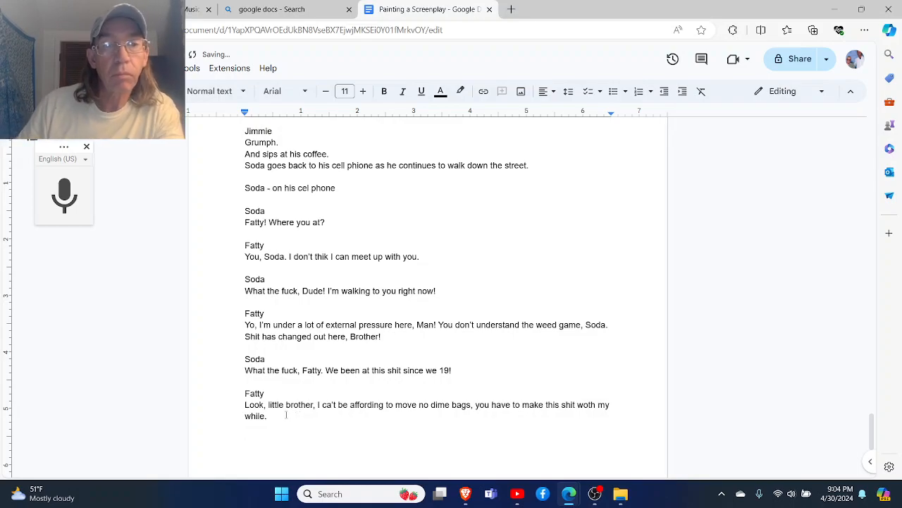
- Set the font size to 13 for the text from "ON THE COMPUTER:" through Fatty's last speech
{"action": "left_click_drag", "start_coordinate": [278, 412], "coordinate": [228, 339]}
{"action": "scroll", "coordinate": [228, 338], "scroll_direction": "up", "scroll_amount": 3}
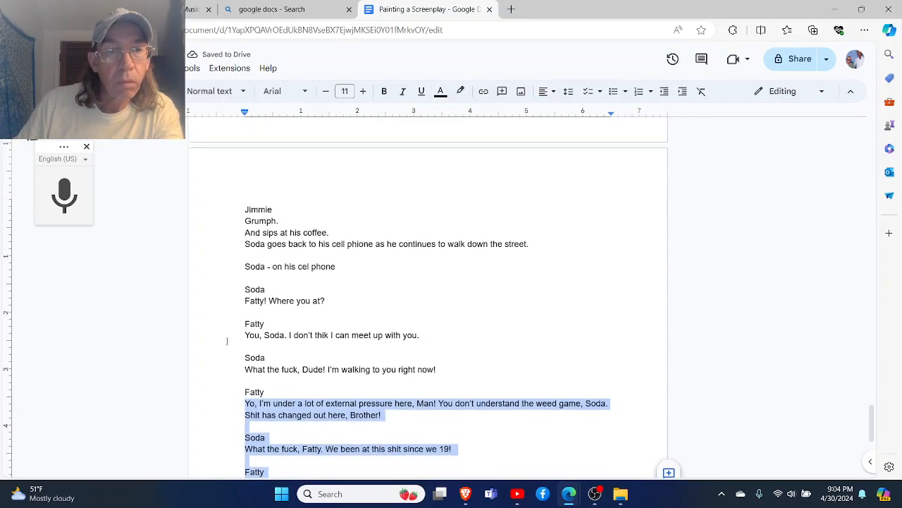
{"action": "scroll", "coordinate": [227, 341], "scroll_direction": "up", "scroll_amount": 8}
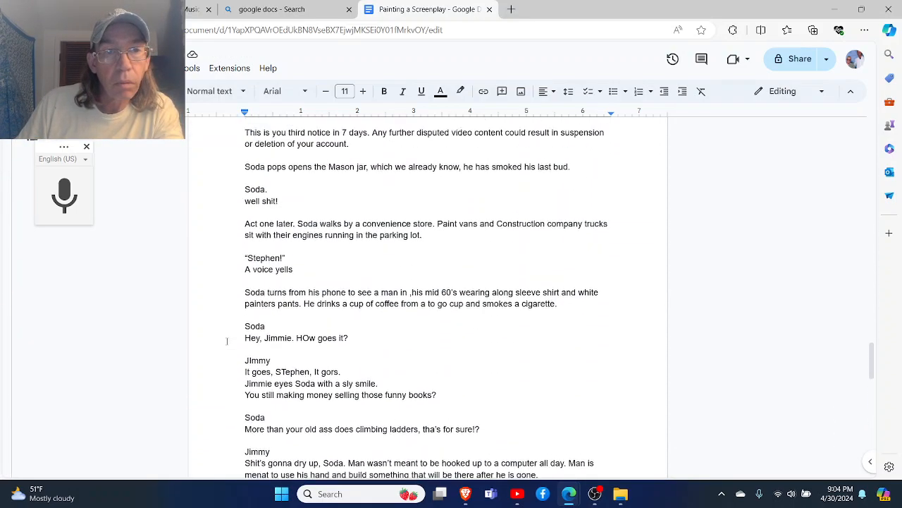
{"action": "scroll", "coordinate": [227, 341], "scroll_direction": "up", "scroll_amount": 3}
{"action": "left_click_drag", "start_coordinate": [227, 342], "coordinate": [207, 212]}
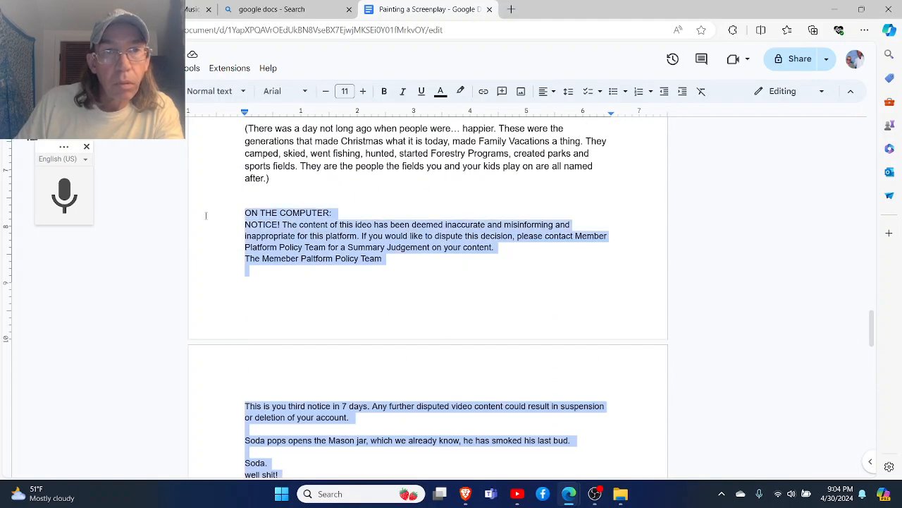
{"action": "left_click", "coordinate": [362, 94]}
{"action": "left_click", "coordinate": [363, 95]}
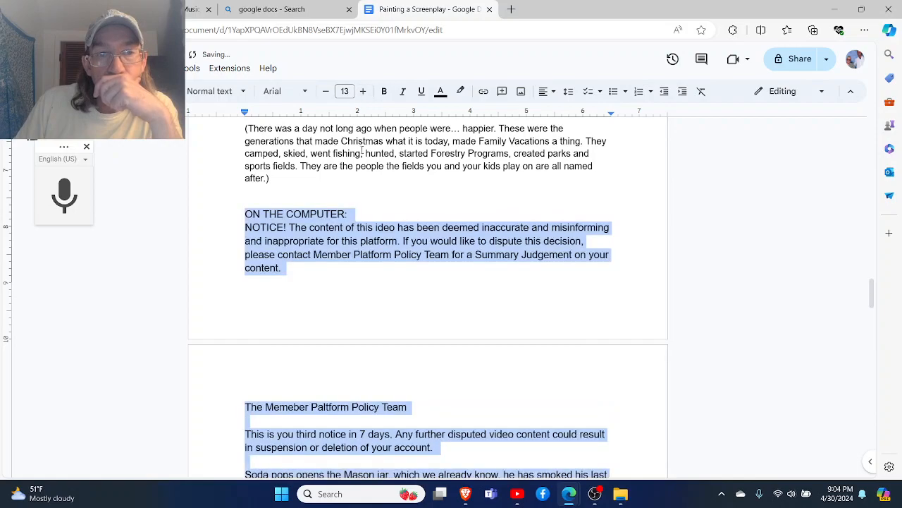
{"action": "scroll", "coordinate": [384, 262], "scroll_direction": "down", "scroll_amount": 2}
{"action": "left_click", "coordinate": [385, 262]}
- Correct "ca't be" to "can't be" in Fatty's last speech using the spelling suggestion
{"action": "scroll", "coordinate": [374, 226], "scroll_direction": "down", "scroll_amount": 12}
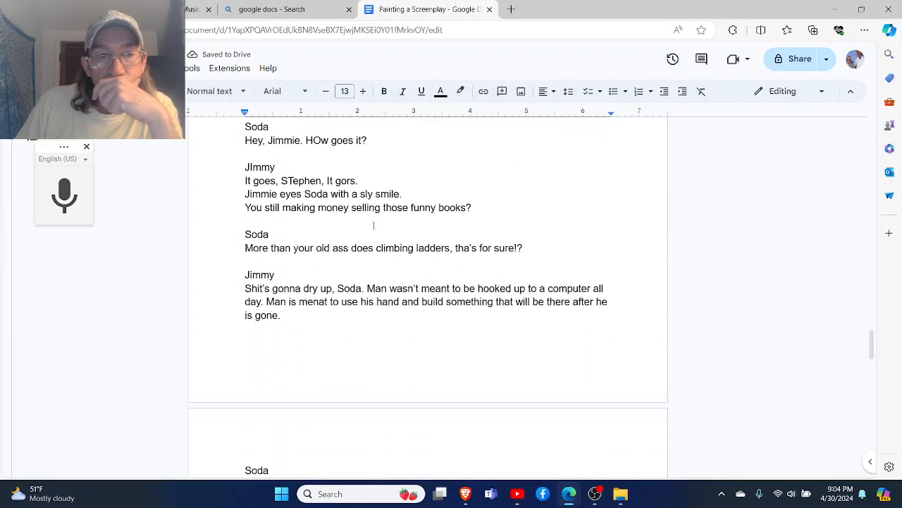
{"action": "scroll", "coordinate": [370, 220], "scroll_direction": "down", "scroll_amount": 7}
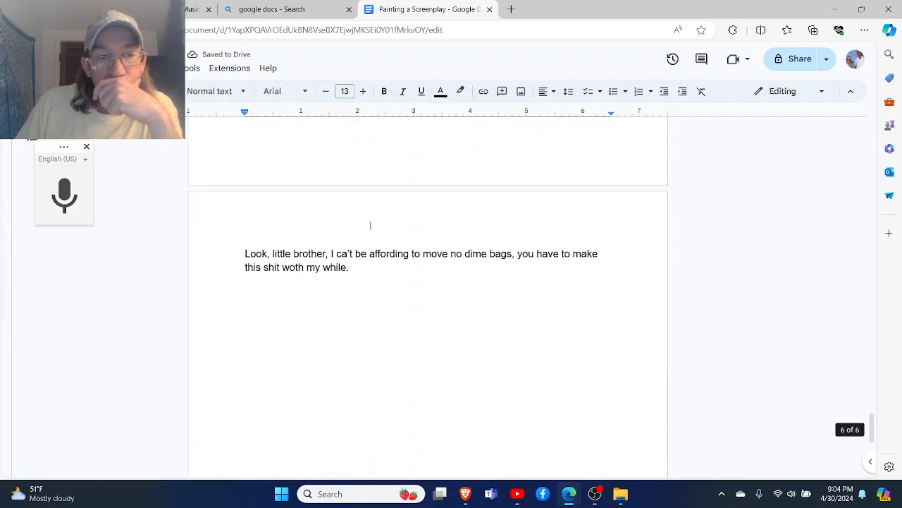
{"action": "left_click", "coordinate": [345, 254]}
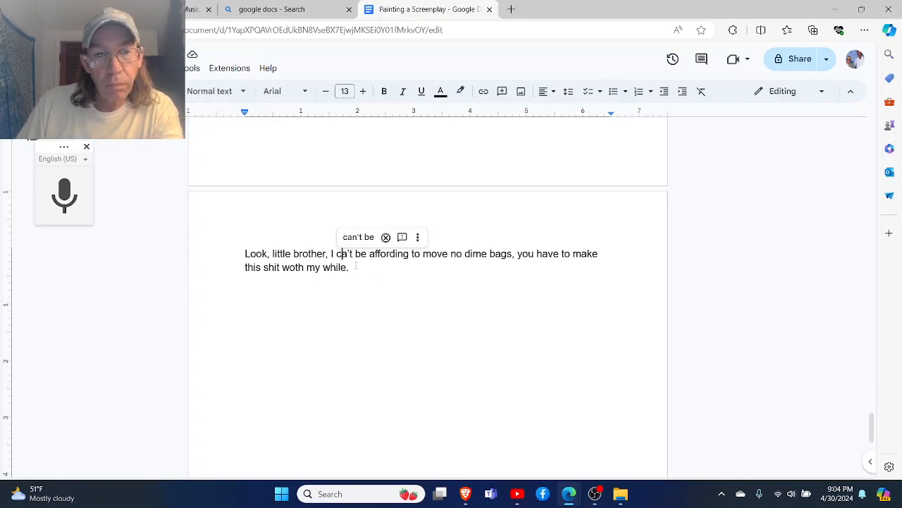
{"action": "left_click", "coordinate": [367, 235]}
- Add a Soda block after a blank line below Fatty's speech, with the line "What are you gettin at?"
{"action": "left_click", "coordinate": [379, 279]}
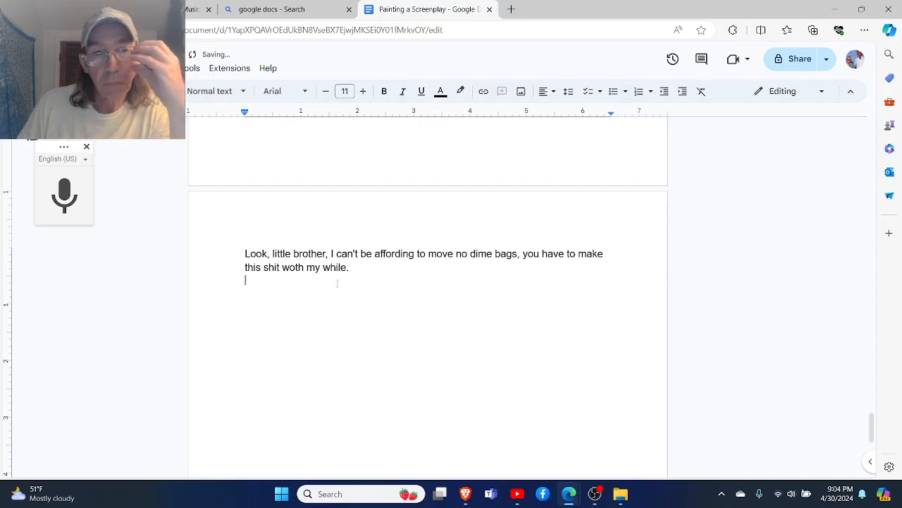
{"action": "key", "text": "Return"}
{"action": "type", "text": "Soda"}
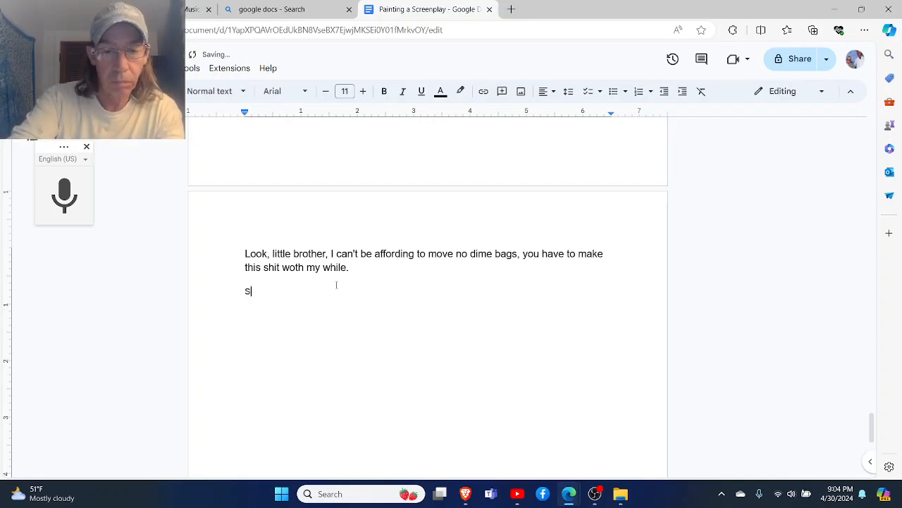
{"action": "key", "text": "Return"}
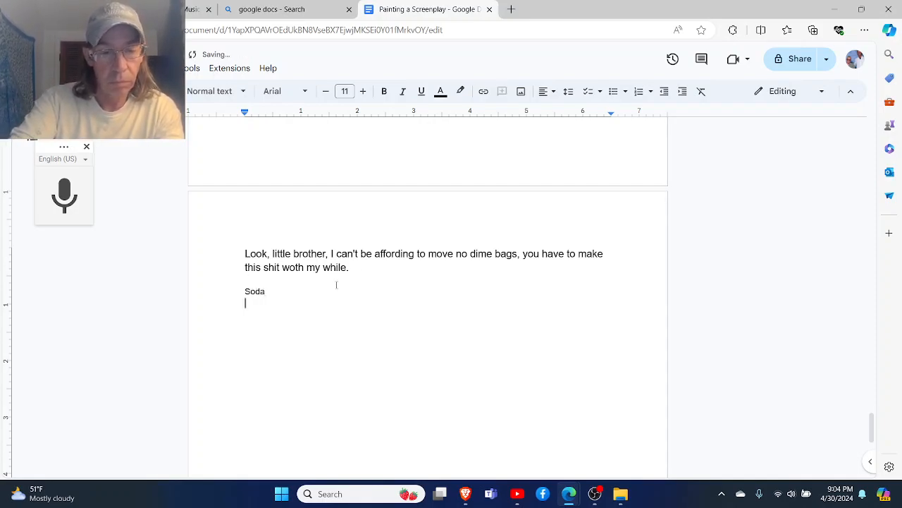
{"action": "type", "text": "What are you gettin at?"}
{"action": "key", "text": "Return"}
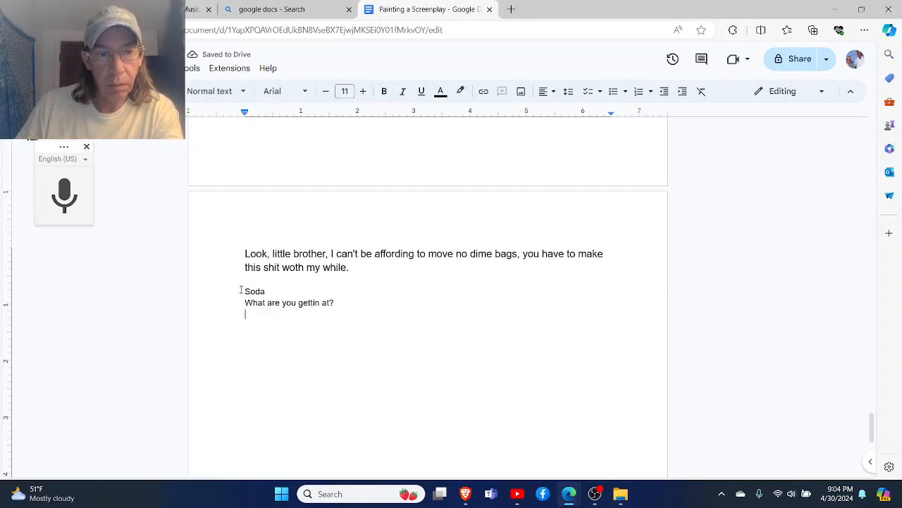
- Set the new Soda block and the empty line below it to font size 13
{"action": "left_click", "coordinate": [362, 91]}
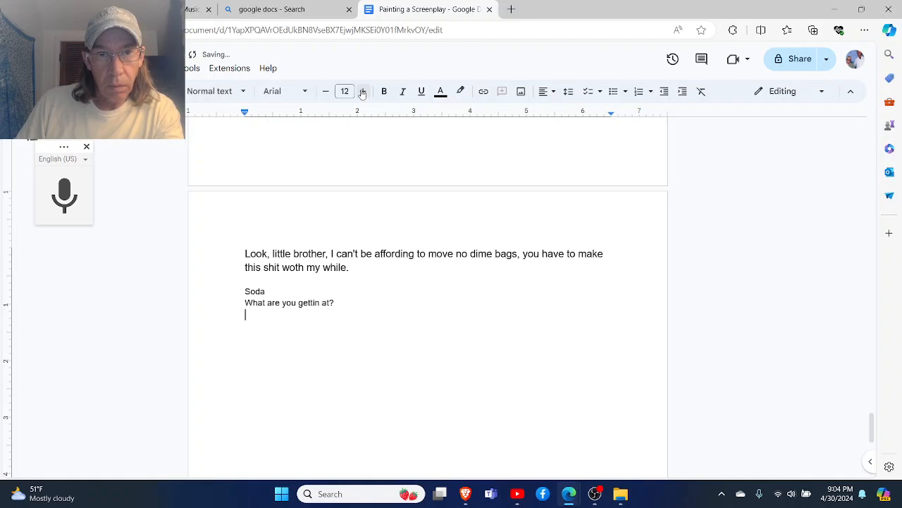
{"action": "left_click_drag", "start_coordinate": [335, 303], "coordinate": [243, 289]}
{"action": "left_click", "coordinate": [360, 91]}
{"action": "left_click", "coordinate": [361, 92]}
{"action": "left_click", "coordinate": [364, 309]}
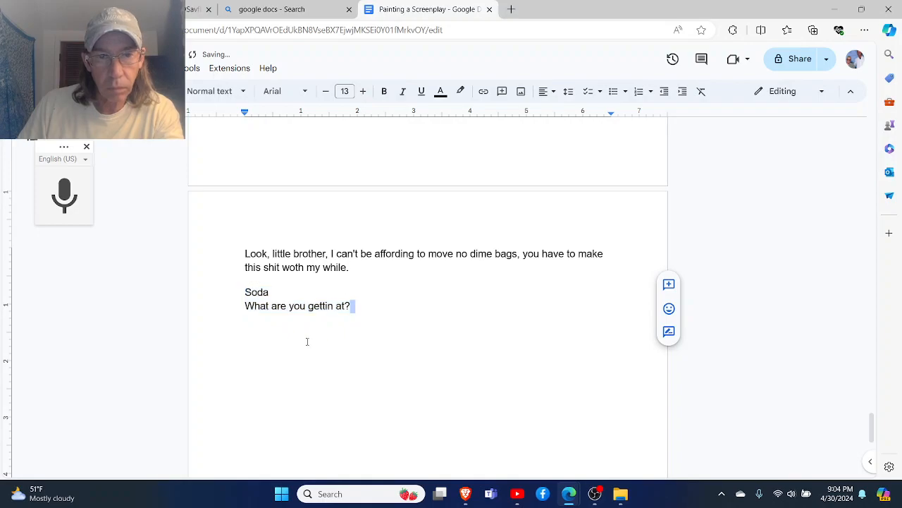
{"action": "left_click", "coordinate": [278, 340]}
{"action": "left_click", "coordinate": [363, 93]}
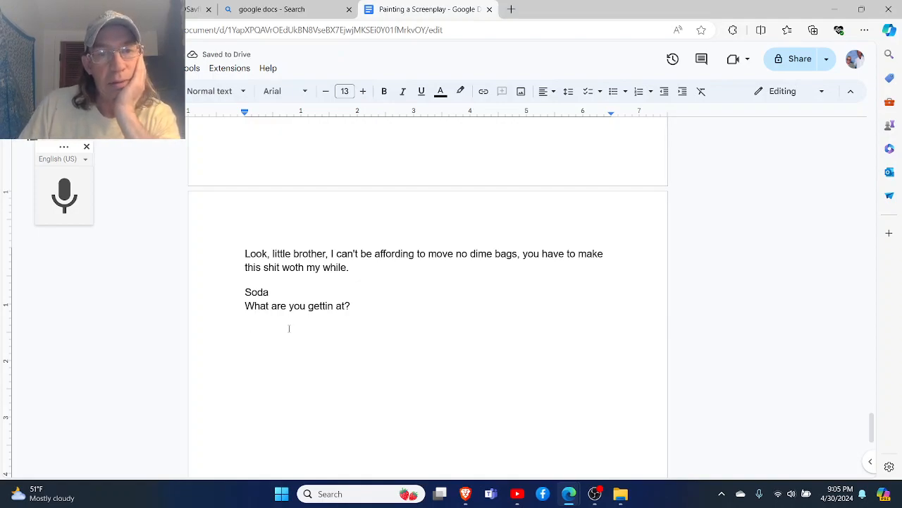
- Insert blank lines before the last Fatty heading to move it onto the next page with its speech
{"action": "scroll", "coordinate": [296, 326], "scroll_direction": "up", "scroll_amount": 2}
{"action": "left_click", "coordinate": [243, 208]}
{"action": "key", "text": "Return"}
{"action": "key", "text": "Return"}
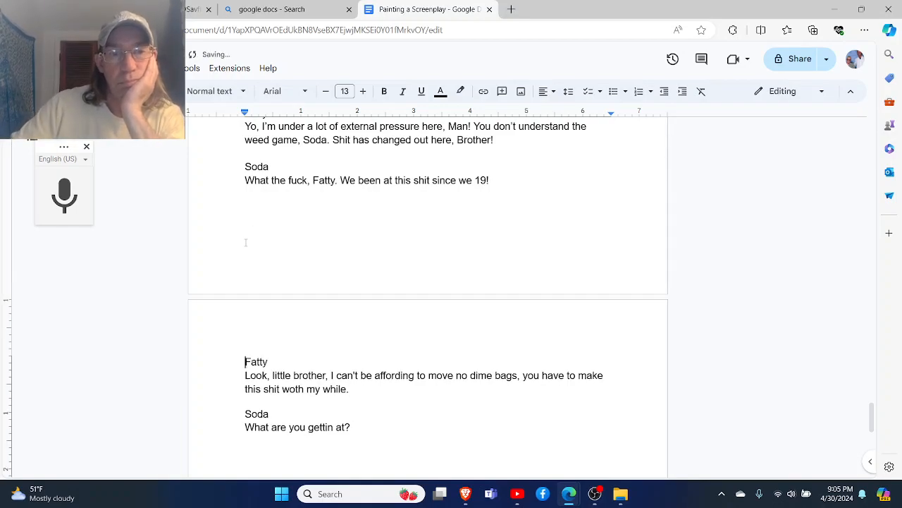
- Add a Fatty block after a blank line below Soda's question, opening with "Man!"
{"action": "scroll", "coordinate": [246, 242], "scroll_direction": "down", "scroll_amount": 2}
{"action": "left_click", "coordinate": [370, 329]}
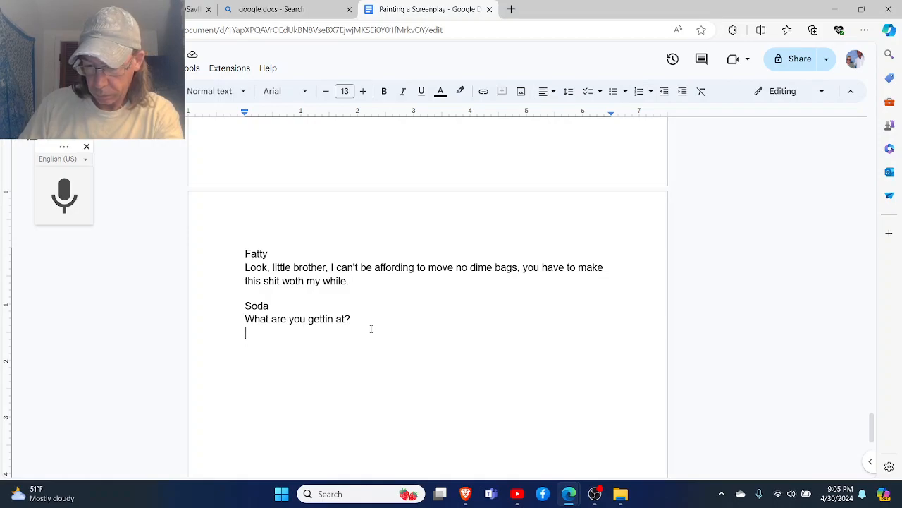
{"action": "key", "text": "Return"}
{"action": "type", "text": "Fatty"}
{"action": "key", "text": "Return"}
{"action": "type", "text": "Man"}
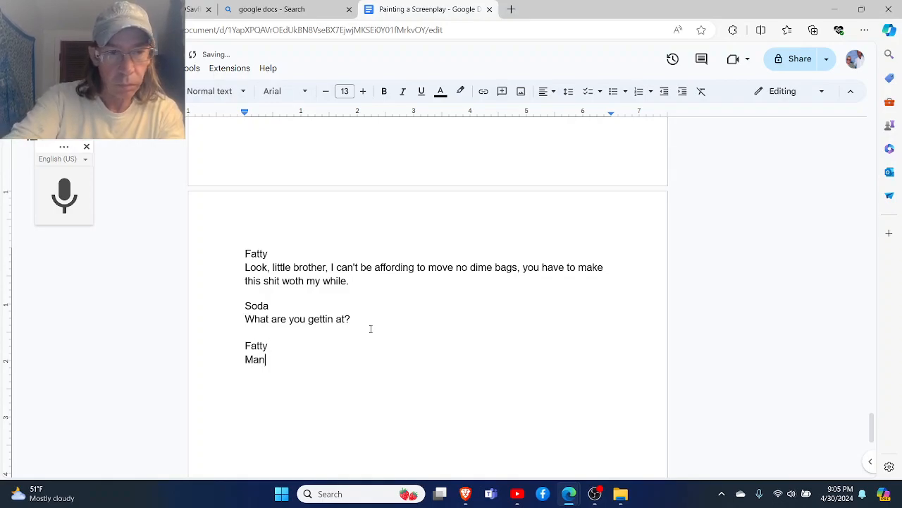
{"action": "type", "text": "! I'm not"}
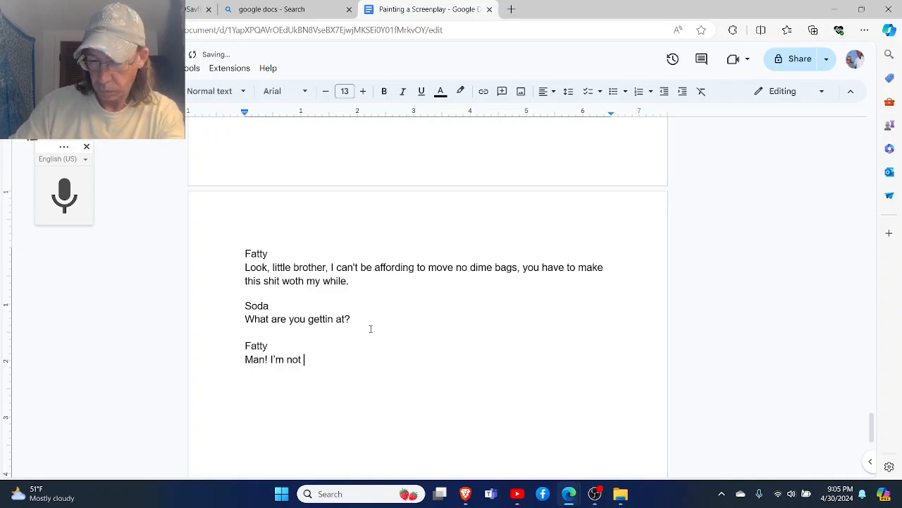
{"action": "type", "text": " leav"}
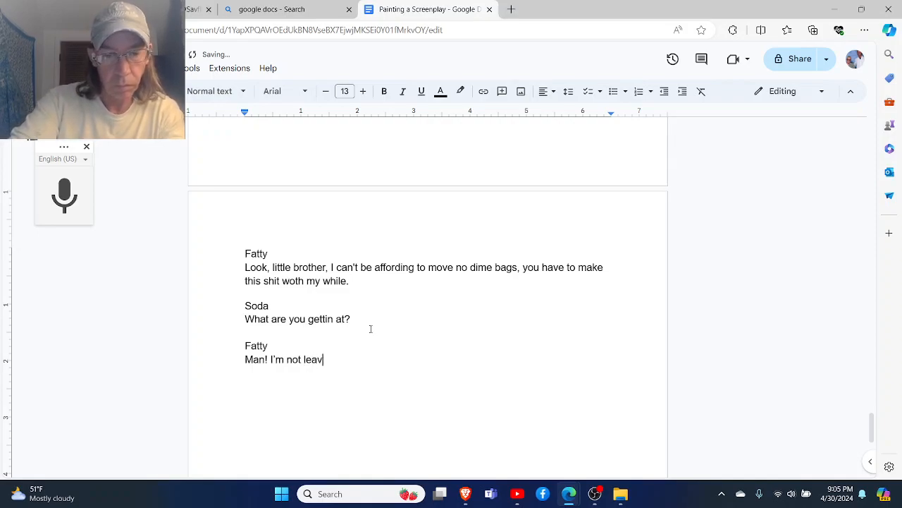
{"action": "type", "text": "ing my h"}
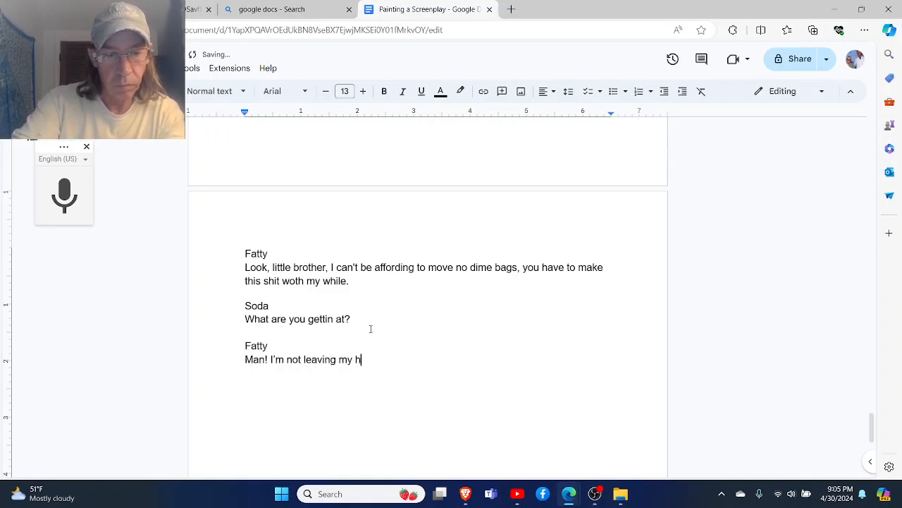
{"action": "type", "text": "ouse "}
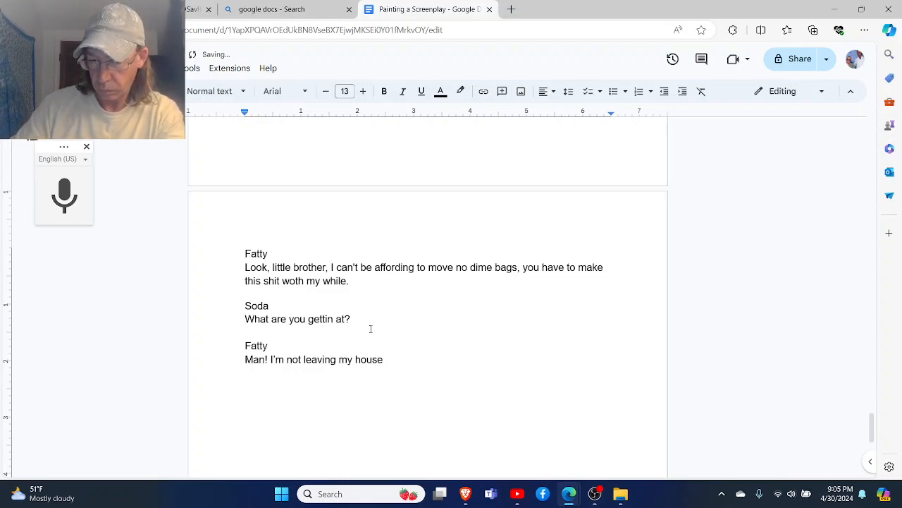
{"action": "type", "text": "f"}
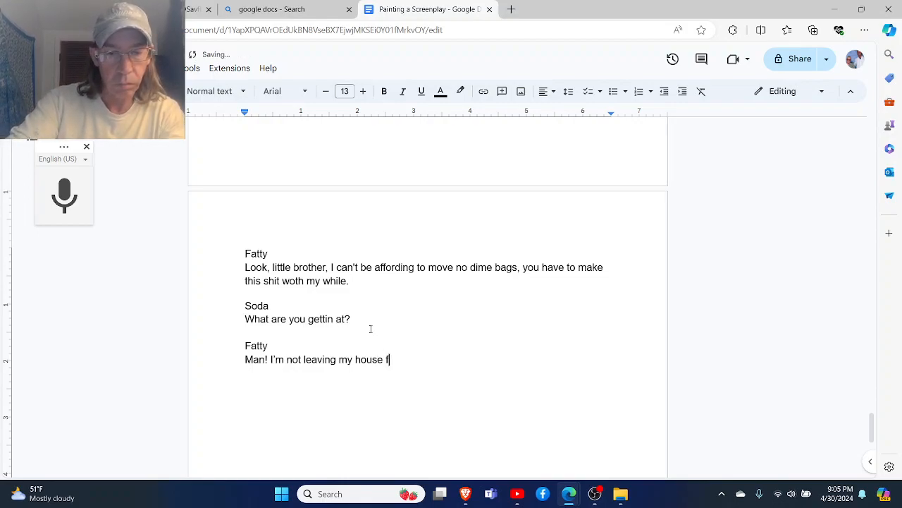
{"action": "type", "text": "or less "}
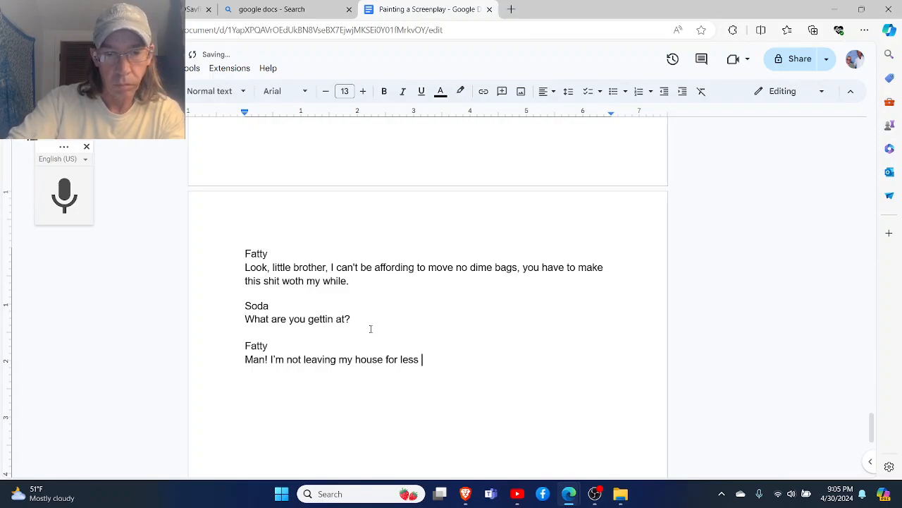
{"action": "type", "text": "than a QP."}
- Add a Soda block after a blank line below Fatty's speech, with the line "A Quarter Pound!"
{"action": "key", "text": "Return"}
{"action": "key", "text": "Return"}
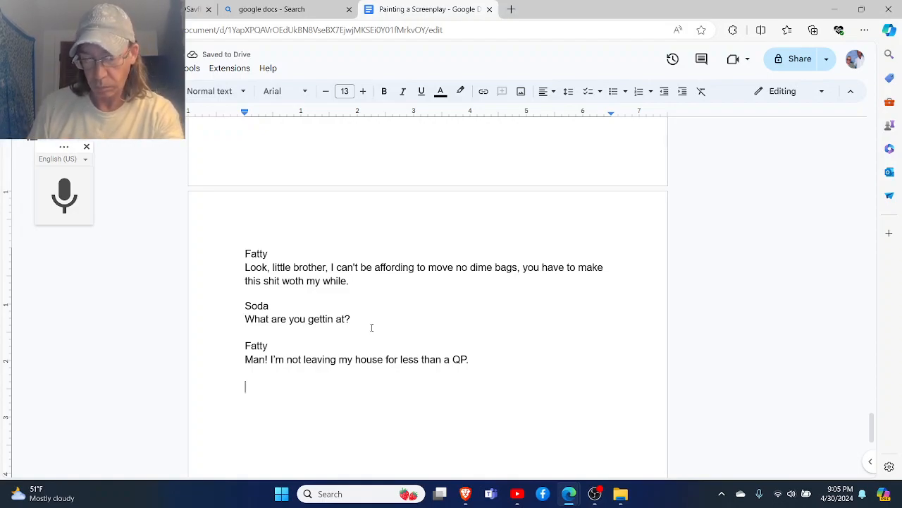
{"action": "type", "text": "D"}
{"action": "key", "text": "BackSpace"}
{"action": "type", "text": "Soda"}
{"action": "key", "text": "Return"}
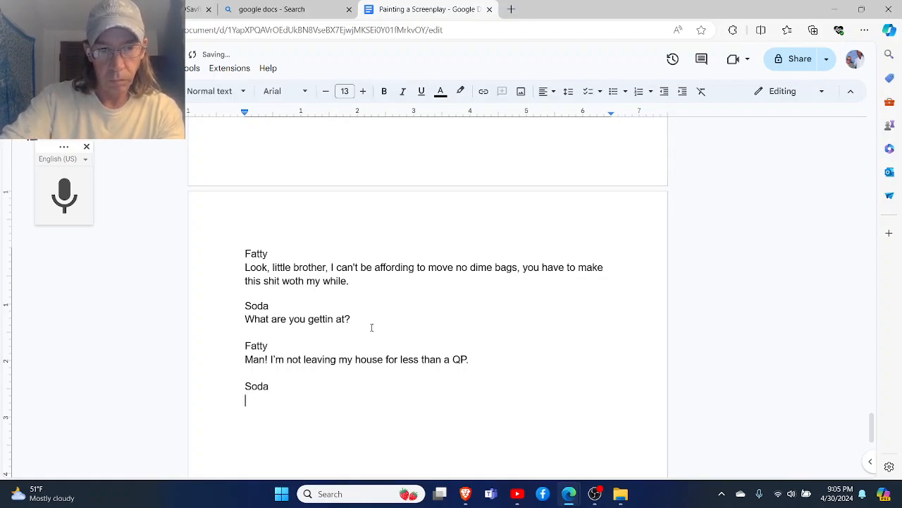
{"action": "type", "text": "A Qu"}
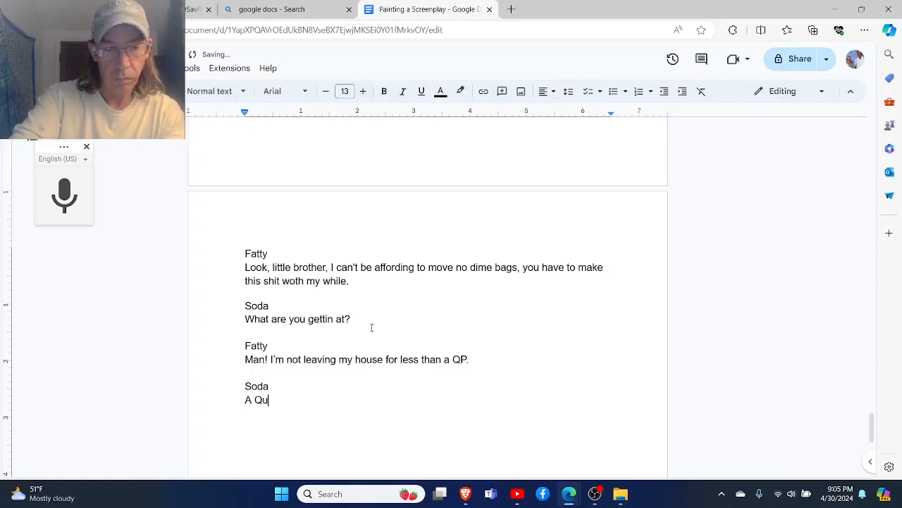
{"action": "type", "text": "arter Pound!"}
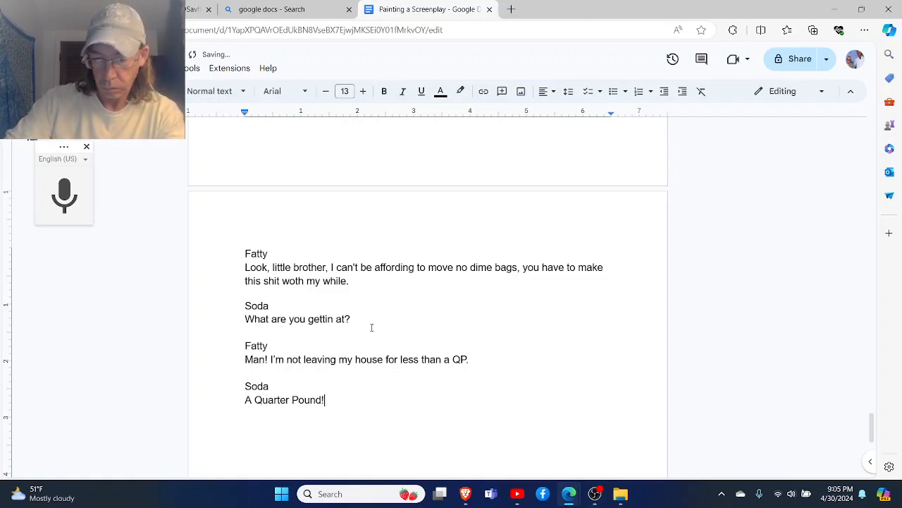
- Add a Fatty block after a blank line below "A Quarter Pound!", with the line "Um Hum"
{"action": "key", "text": "Return"}
{"action": "key", "text": "Return"}
{"action": "type", "text": "Fat"}
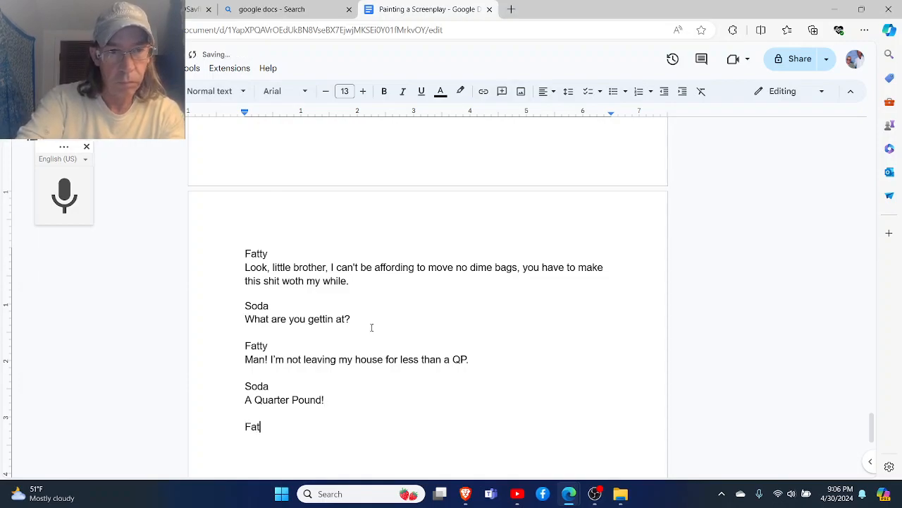
{"action": "type", "text": "ty"}
{"action": "key", "text": "Return"}
{"action": "type", "text": "Um Hum"}
- Add a Soda block after a blank line below "Um Hum", with the line "Of Weed?!"
{"action": "key", "text": "Return"}
{"action": "key", "text": "Return"}
{"action": "type", "text": "Soda"}
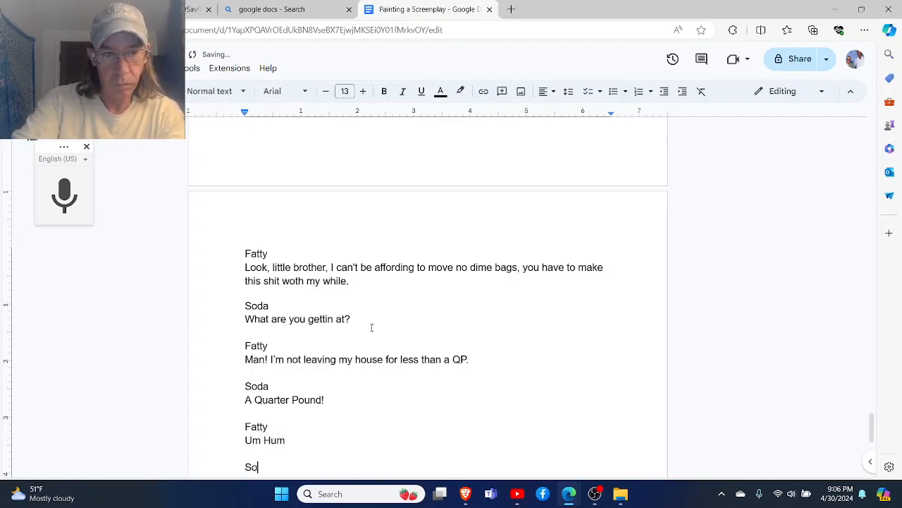
{"action": "key", "text": "Return"}
{"action": "type", "text": "Of W"}
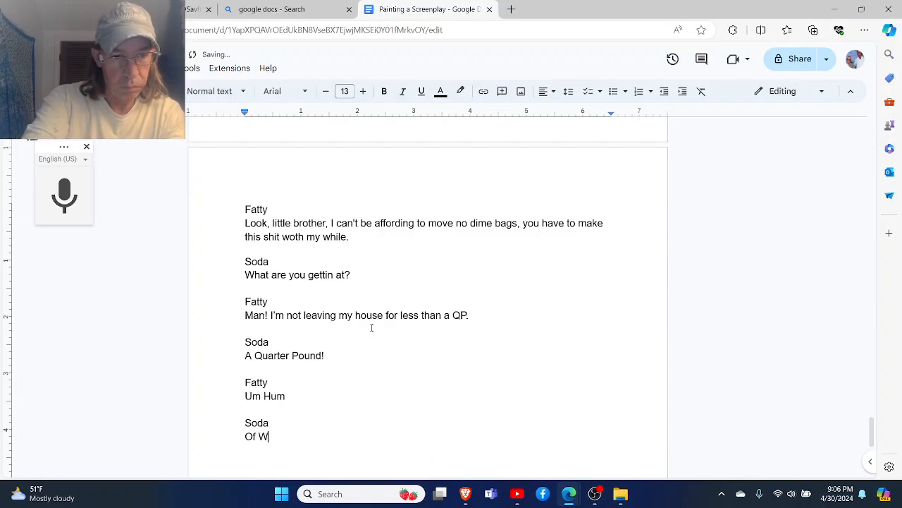
{"action": "type", "text": "eed?"}
{"action": "key", "text": "Return"}
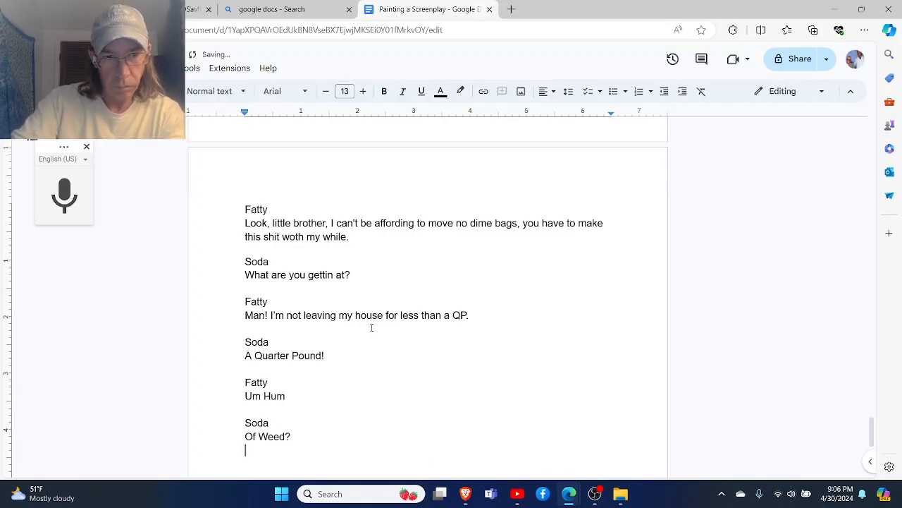
{"action": "key", "text": "BackSpace"}
{"action": "type", "text": "!"}
- Add a Fatty block after a blank line below "Of Weed?!", with the line "Yeah, Man, that is the best I can do."
{"action": "key", "text": "Return"}
{"action": "key", "text": "Return"}
{"action": "type", "text": "Fatty"}
{"action": "key", "text": "Return"}
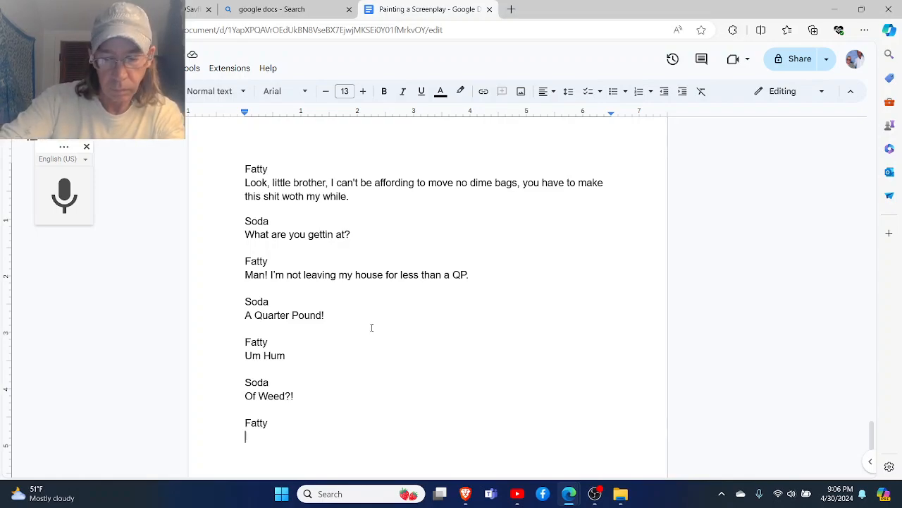
{"action": "type", "text": "Yeah, "}
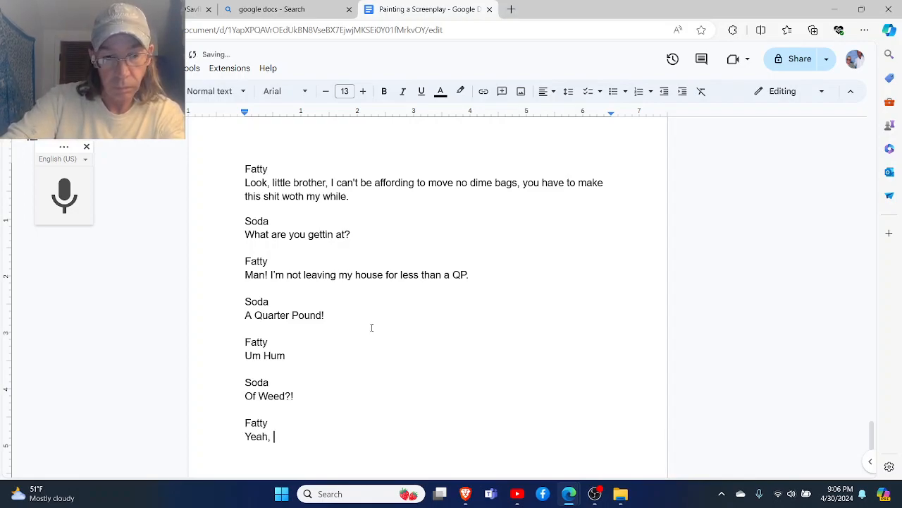
{"action": "type", "text": "Man, "}
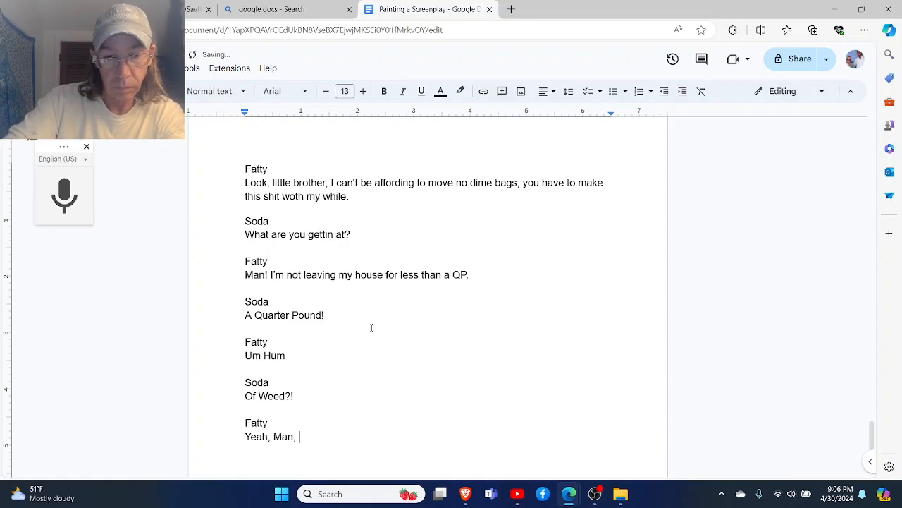
{"action": "type", "text": "that is the "}
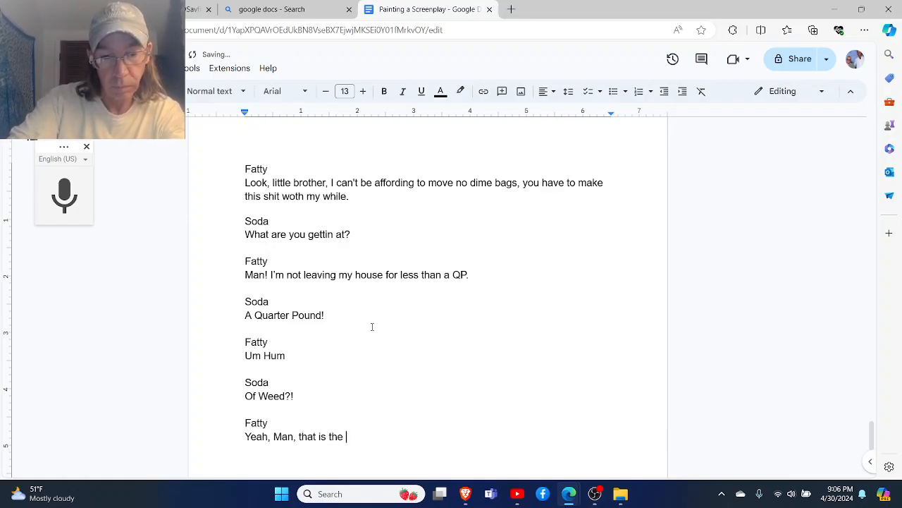
{"action": "type", "text": "best I can d"}
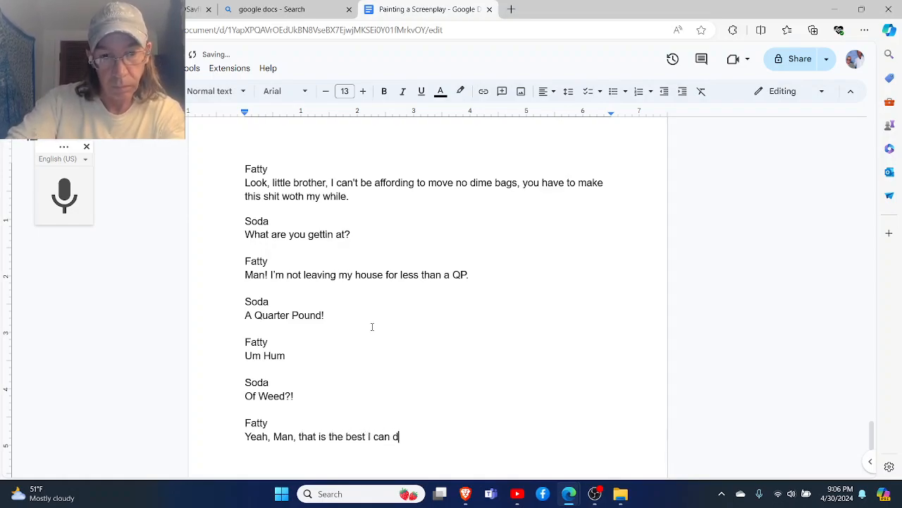
{"action": "type", "text": "o."}
- Add a Soda block after a blank line below Fatty's reply, with the line "You wont leave your house for less than 300.00"
{"action": "key", "text": "Return"}
{"action": "key", "text": "Return"}
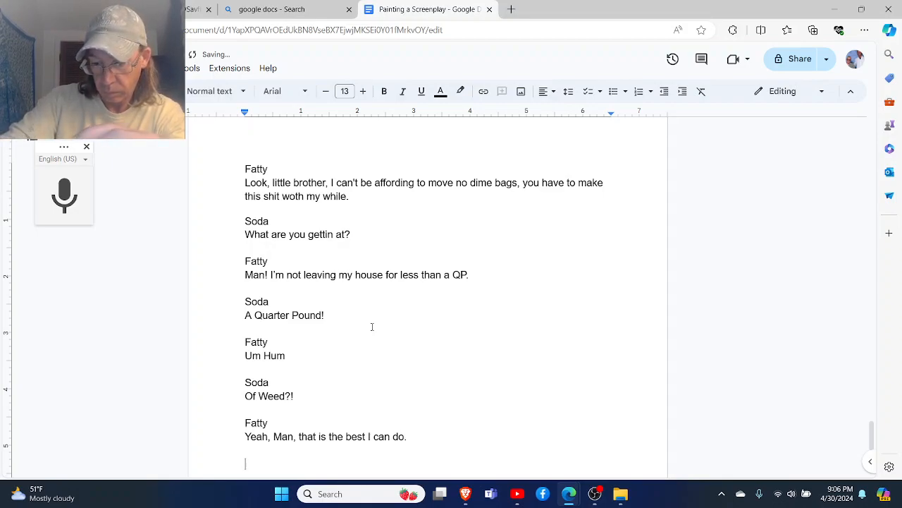
{"action": "type", "text": "Soda"}
{"action": "key", "text": "Return"}
{"action": "type", "text": "You wont"}
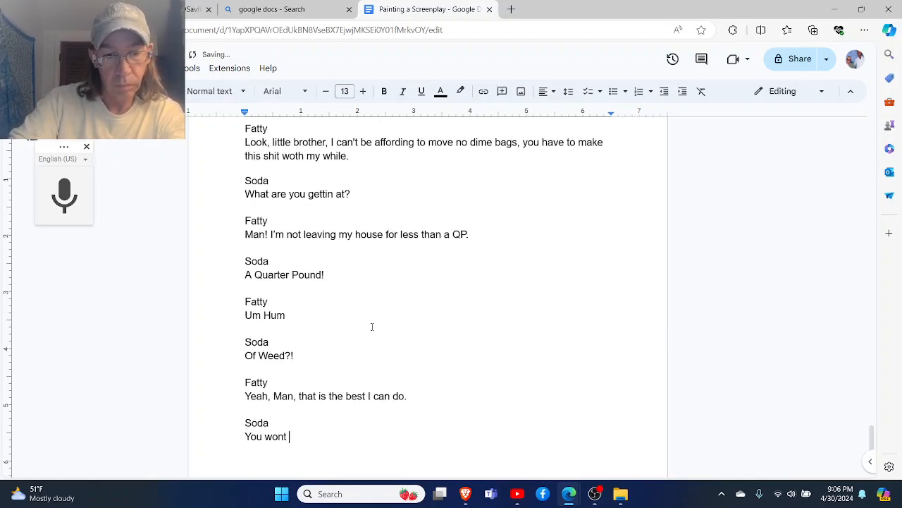
{"action": "type", "text": " leave you"}
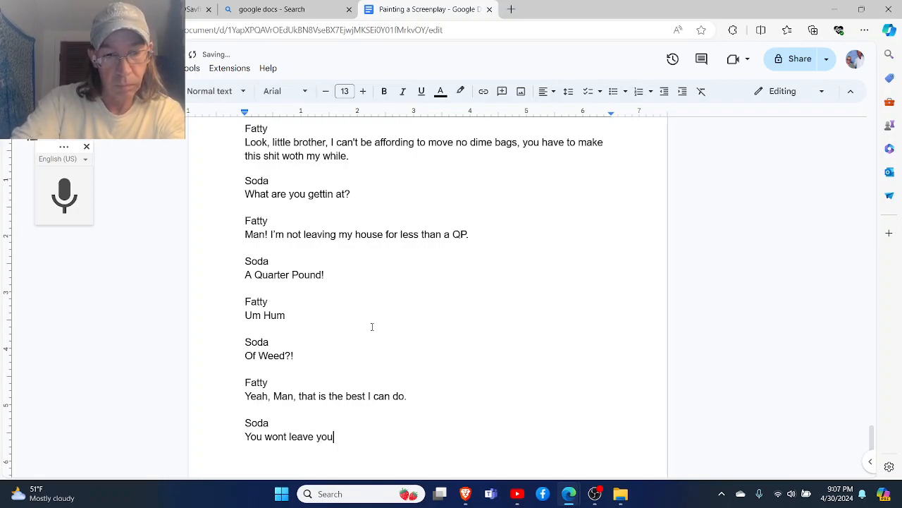
{"action": "type", "text": "r house for "}
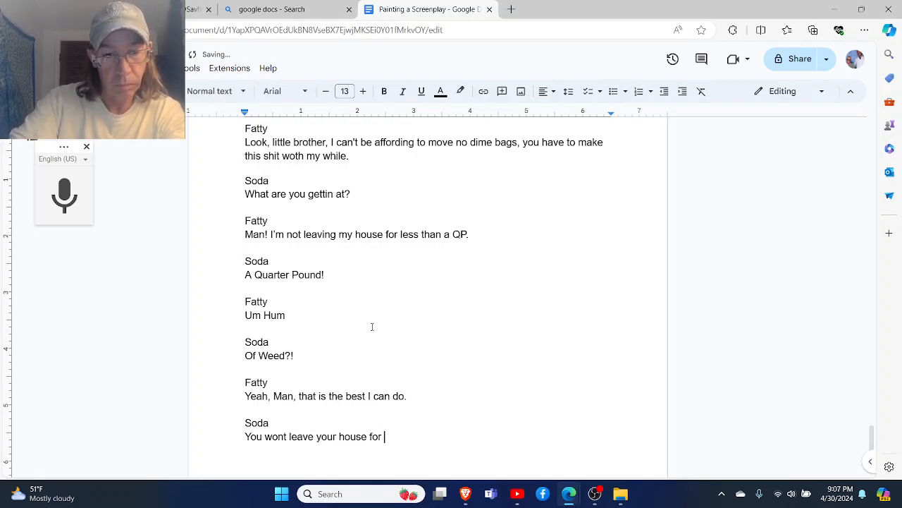
{"action": "type", "text": "less than "}
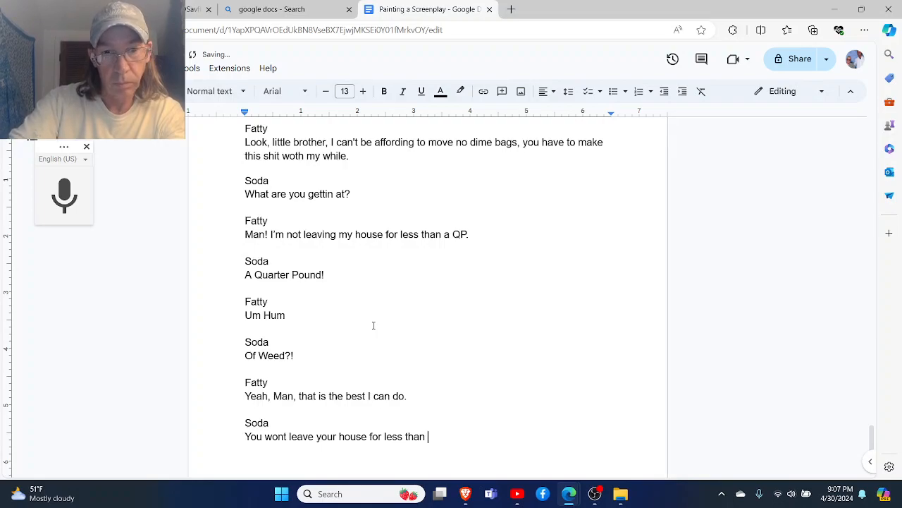
{"action": "type", "text": "300.00"}
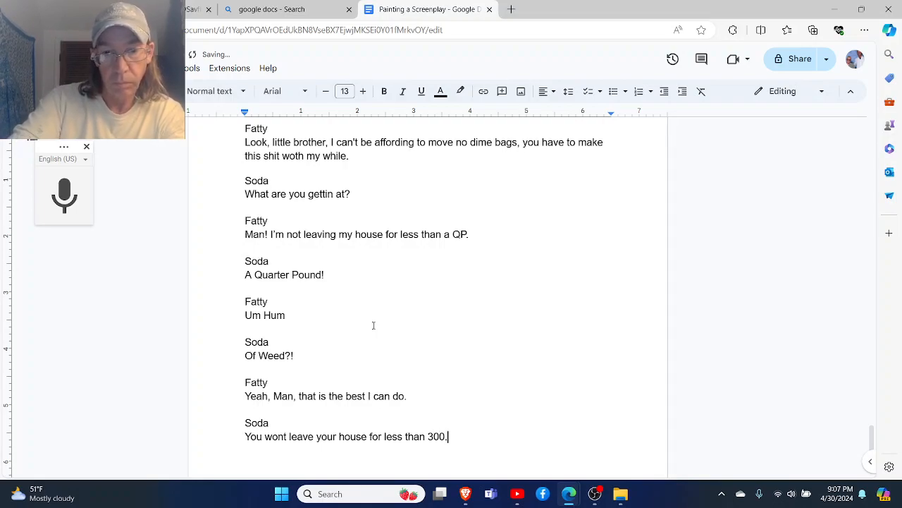
- Insert a dollar sign before 300.00 in Soda's line and end the sentence with a period
{"action": "key", "text": "Left"}
{"action": "key", "text": "Left"}
{"action": "key", "text": "Left"}
{"action": "key", "text": "Left"}
{"action": "key", "text": "Left"}
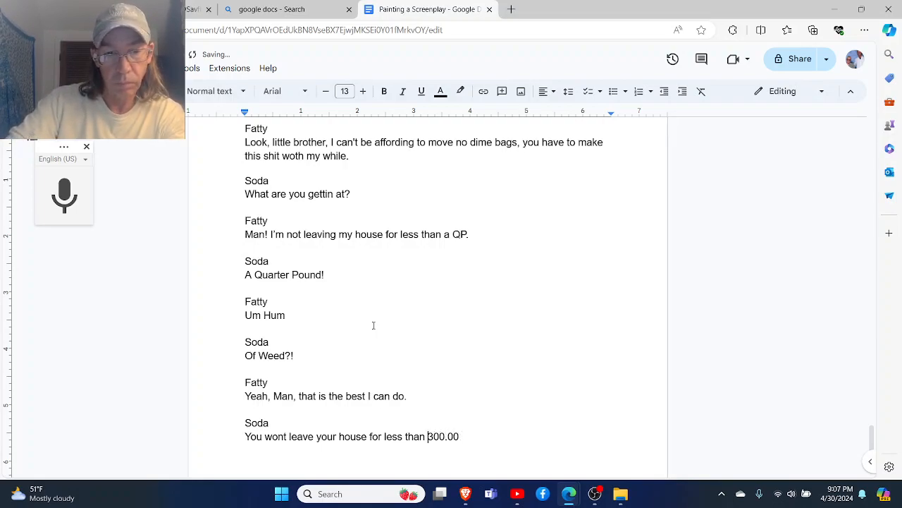
{"action": "type", "text": "$"}
{"action": "key", "text": "Right"}
{"action": "key", "text": "Right"}
{"action": "key", "text": "Right"}
{"action": "key", "text": "Right"}
{"action": "key", "text": "Right"}
{"action": "key", "text": "Right"}
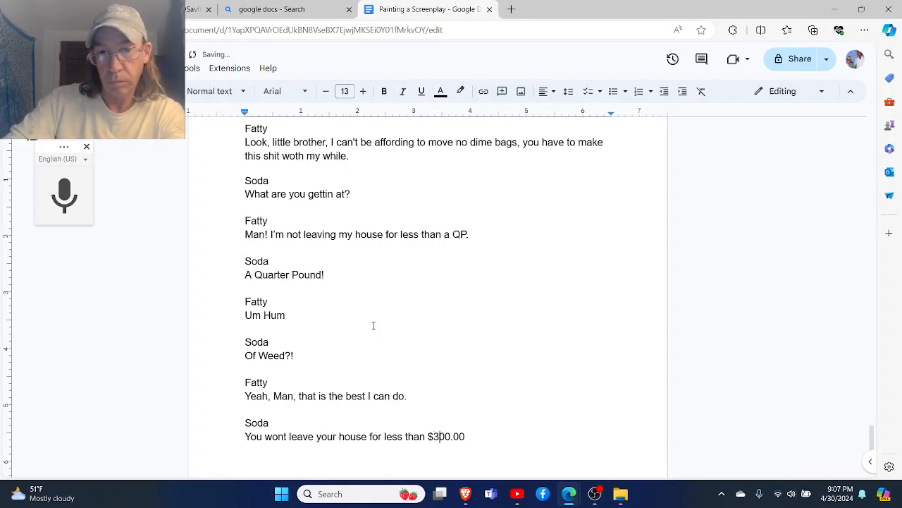
{"action": "type", "text": "."}
- Add a Fatty block after a blank line below Soda's $300.00 line, with the reply "Nope."
{"action": "key", "text": "Return"}
{"action": "key", "text": "Return"}
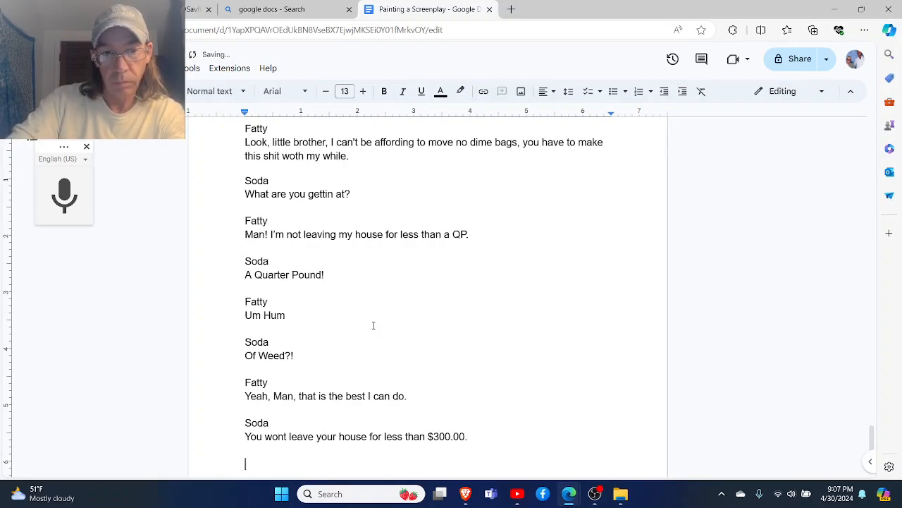
{"action": "type", "text": "Fatty"}
{"action": "key", "text": "Return"}
{"action": "type", "text": "Nope."}
- Add a Soda block after a blank line below "Nope.", with the line "So what the Tick am I supposed to do here?"
{"action": "key", "text": "Return"}
{"action": "key", "text": "Return"}
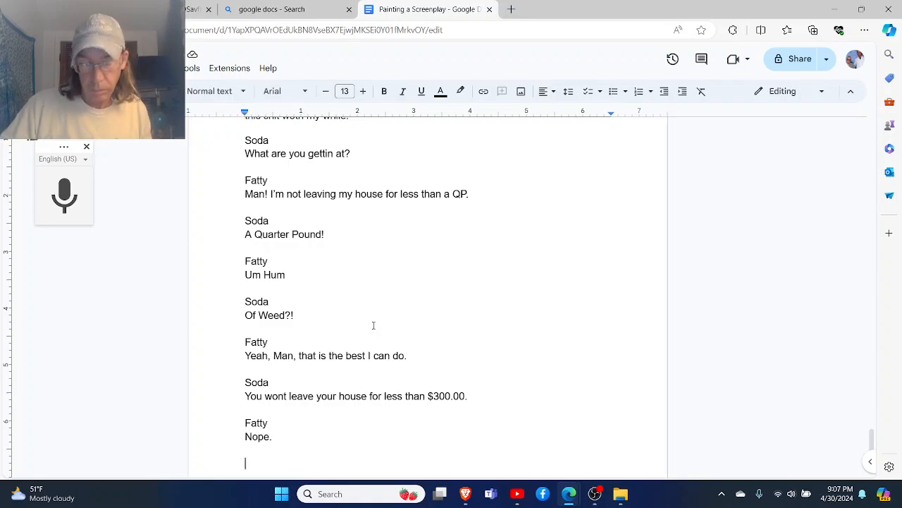
{"action": "type", "text": "Soda"}
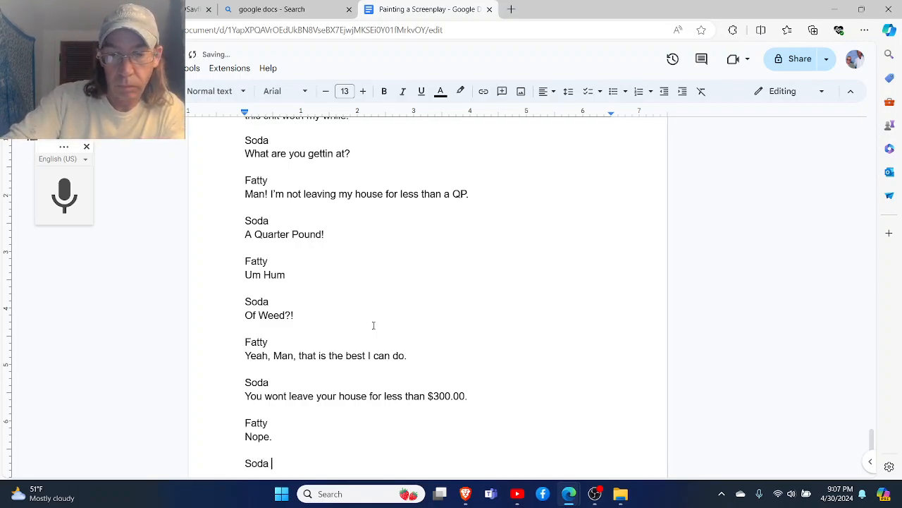
{"action": "key", "text": "Return"}
{"action": "type", "text": "So w"}
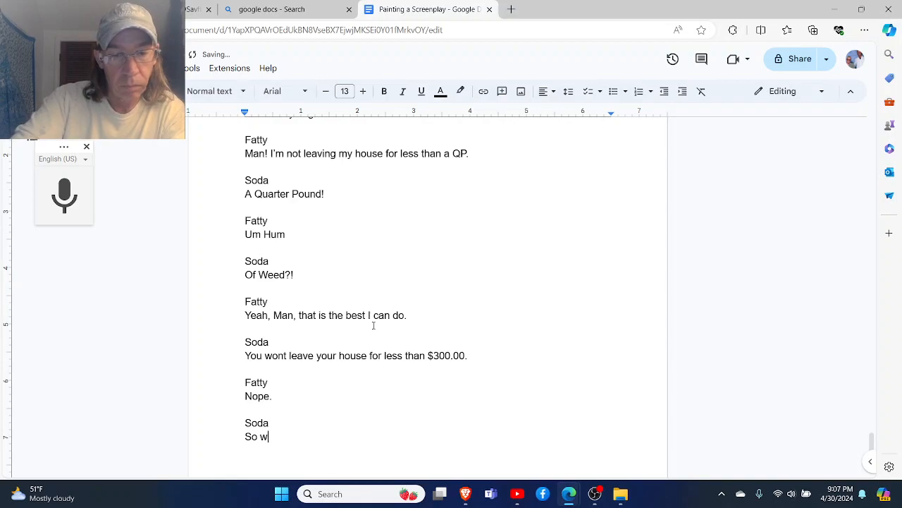
{"action": "type", "text": "hat the Ti"}
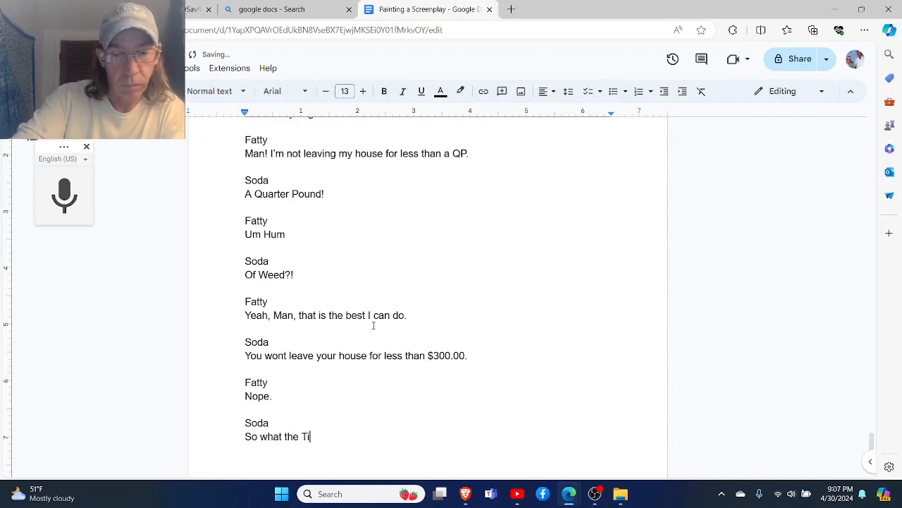
{"action": "type", "text": "ck am "}
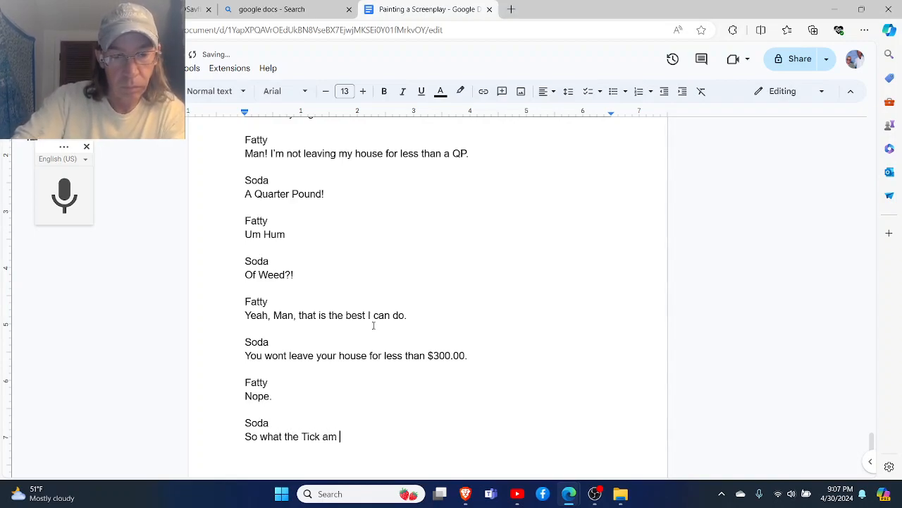
{"action": "type", "text": "I suppose"}
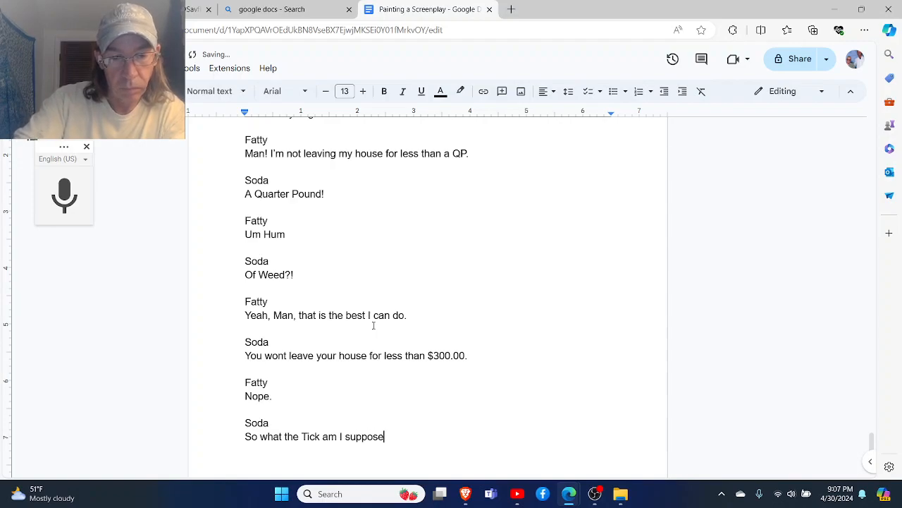
{"action": "type", "text": "d to do here?"}
- Add a Fatty speaker heading after a blank line below Soda's "So what the Tick am I supposed to do here?"
{"action": "key", "text": "Return"}
{"action": "key", "text": "Return"}
{"action": "type", "text": "Fatty"}
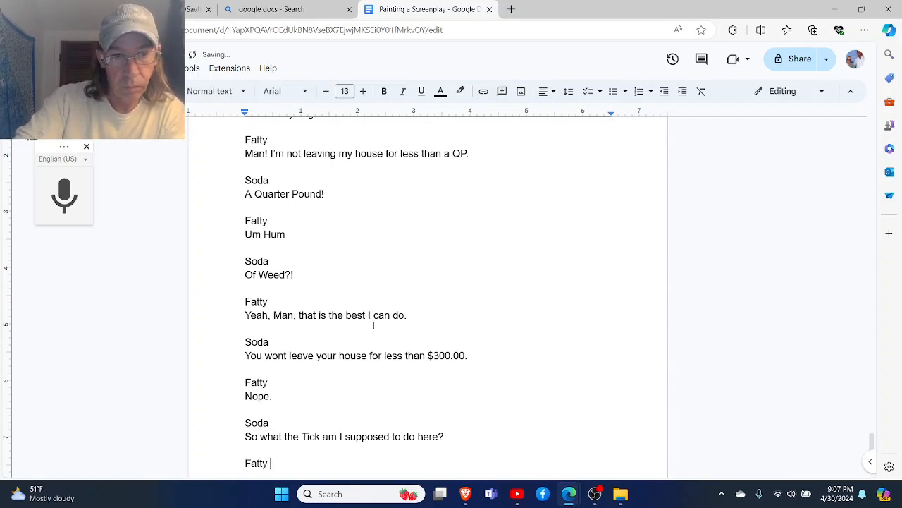
{"action": "key", "text": "Return"}
- Write Fatty's reply as "Either walk your white ass over to the hill and pick up a dime or"
{"action": "type", "text": "Ei"}
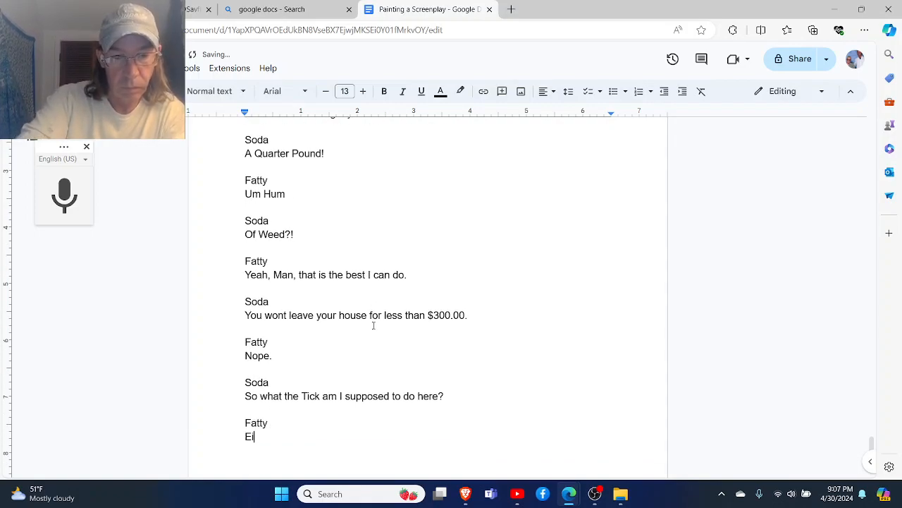
{"action": "type", "text": "ther walk"}
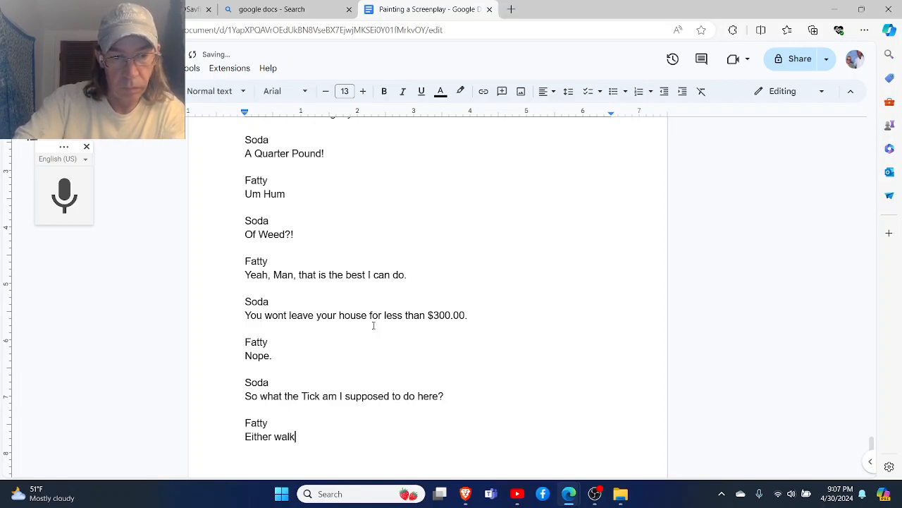
{"action": "type", "text": " your white "}
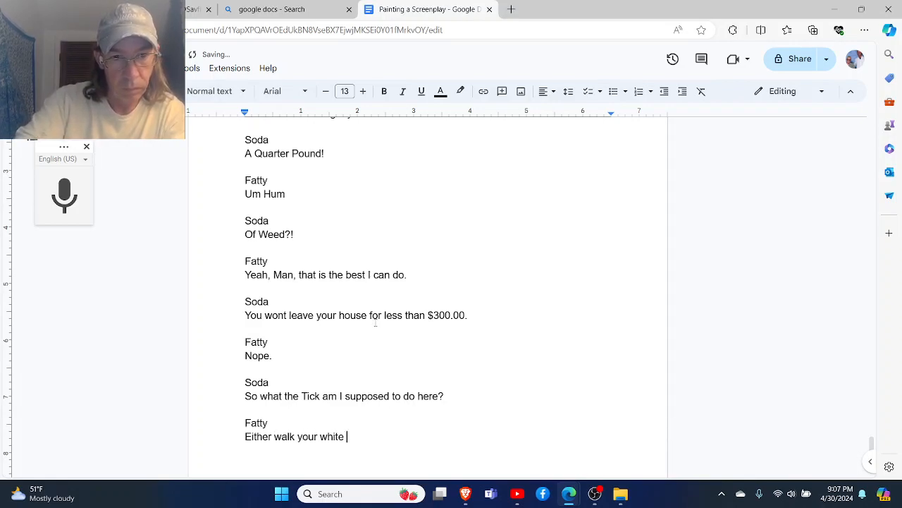
{"action": "type", "text": "ass over to "}
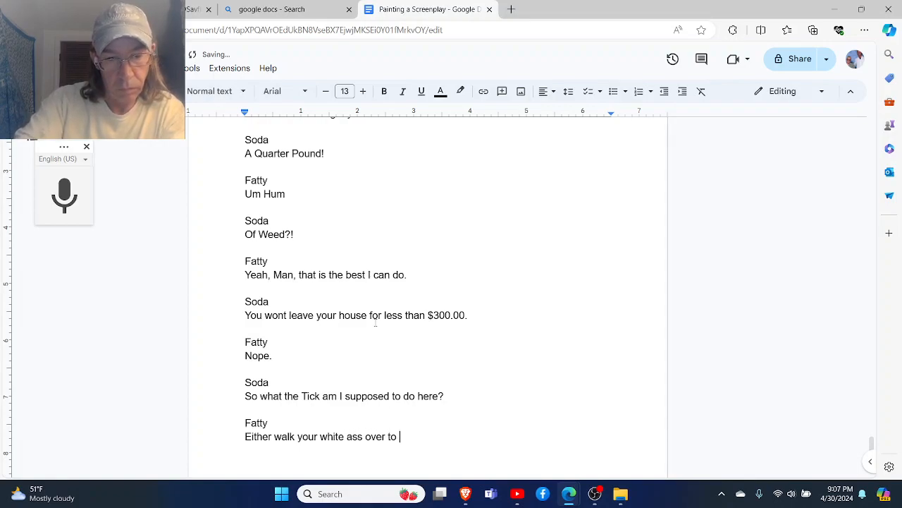
{"action": "type", "text": "the hill an"}
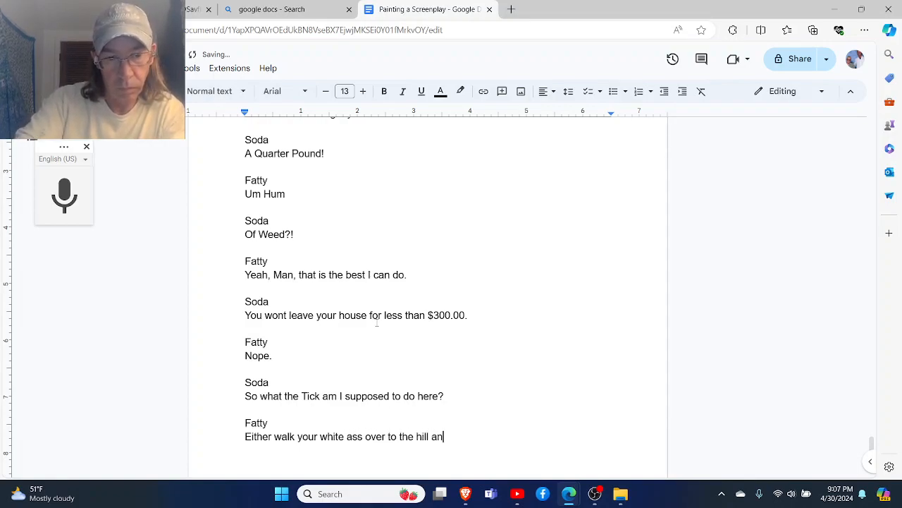
{"action": "type", "text": "d pick "}
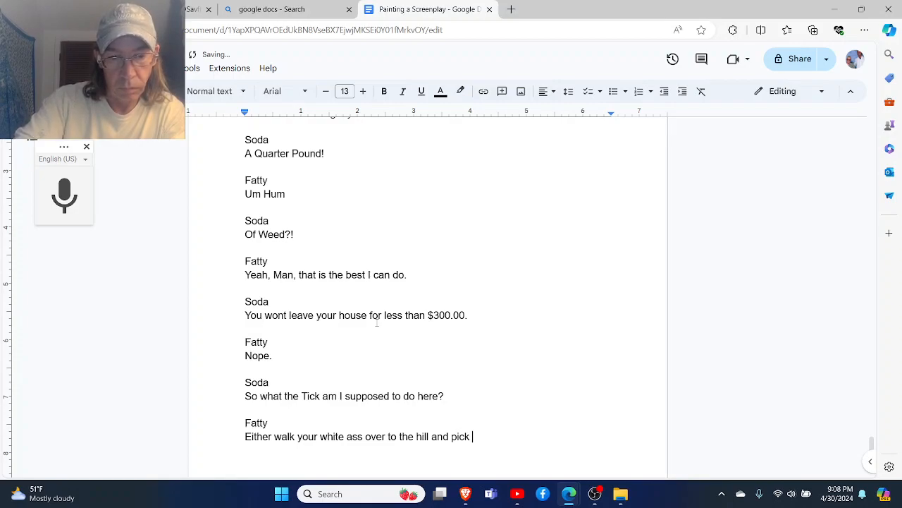
{"action": "type", "text": "up a dime "}
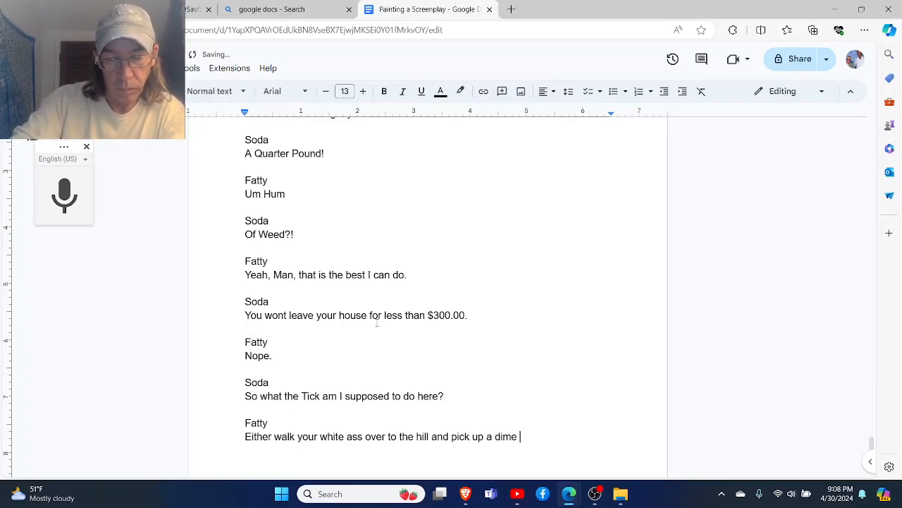
{"action": "type", "text": "or "}
{"action": "type", "text": "hitch a ri"}
{"action": "type", "text": "de to"}
{"action": "key", "text": "BackSpace"}
{"action": "key", "text": "BackSpace"}
{"action": "key", "text": "BackSpace"}
{"action": "key", "text": "BackSpace"}
{"action": "key", "text": "BackSpace"}
{"action": "key", "text": "BackSpace"}
{"action": "key", "text": "BackSpace"}
{"action": "key", "text": "BackSpace"}
{"action": "key", "text": "BackSpace"}
{"action": "key", "text": "BackSpace"}
{"action": "key", "text": "BackSpace"}
{"action": "key", "text": "BackSpace"}
{"action": "key", "text": "BackSpace"}
{"action": "key", "text": "BackSpace"}
{"action": "key", "text": "BackSpace"}
- Finish Fatty's reply with "take a bus up to Mass." and leave a blank line below it
{"action": "type", "text": "t"}
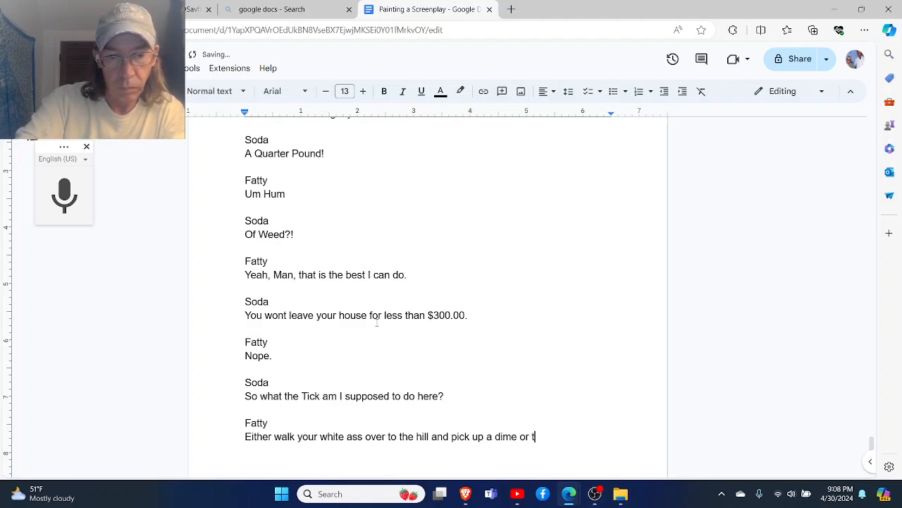
{"action": "type", "text": "ake a bu"}
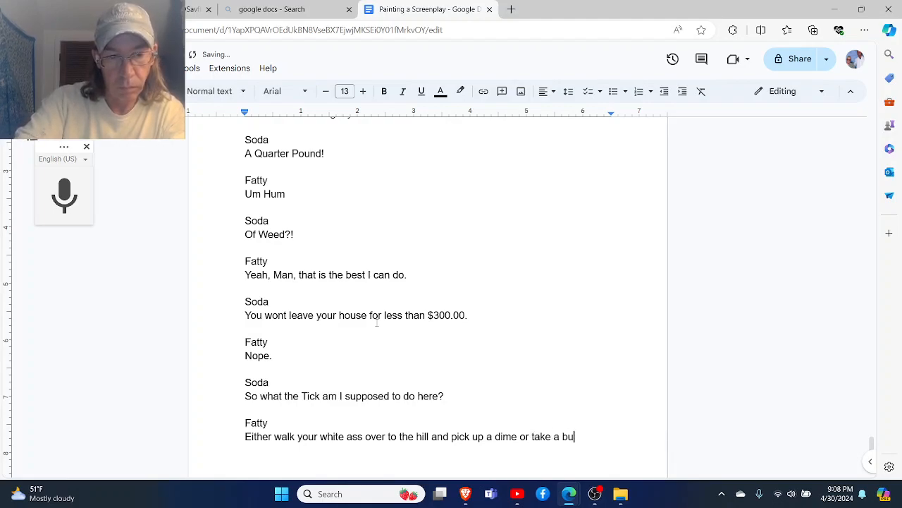
{"action": "type", "text": "s up to "}
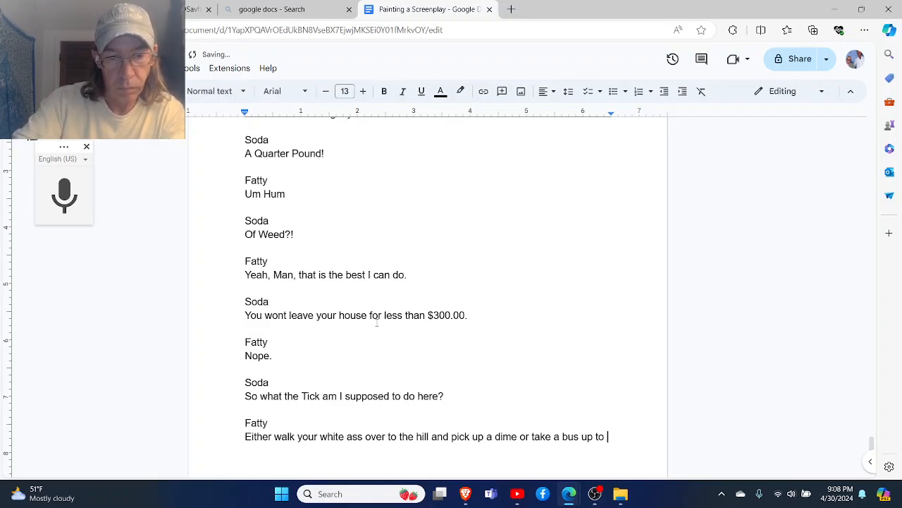
{"action": "type", "text": "Mass,"}
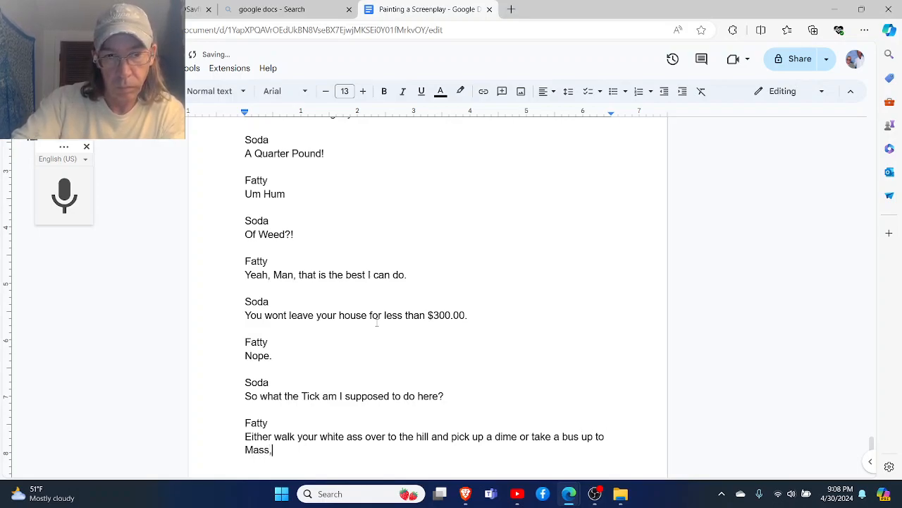
{"action": "key", "text": "BackSpace"}
{"action": "type", "text": "."}
{"action": "key", "text": "Return"}
{"action": "key", "text": "Return"}
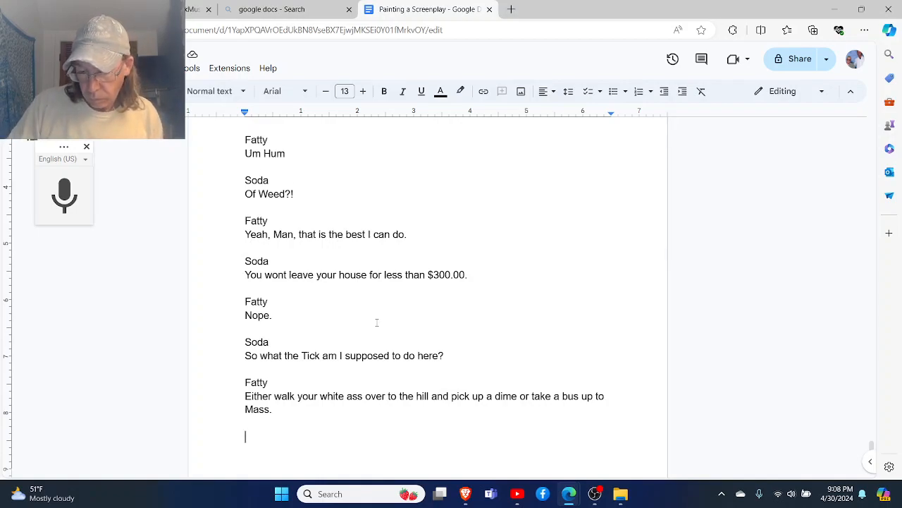
- Replace Fatty's whole last reply with "You could… catch a bus up to Mass."
{"action": "scroll", "coordinate": [377, 323], "scroll_direction": "down", "scroll_amount": 1}
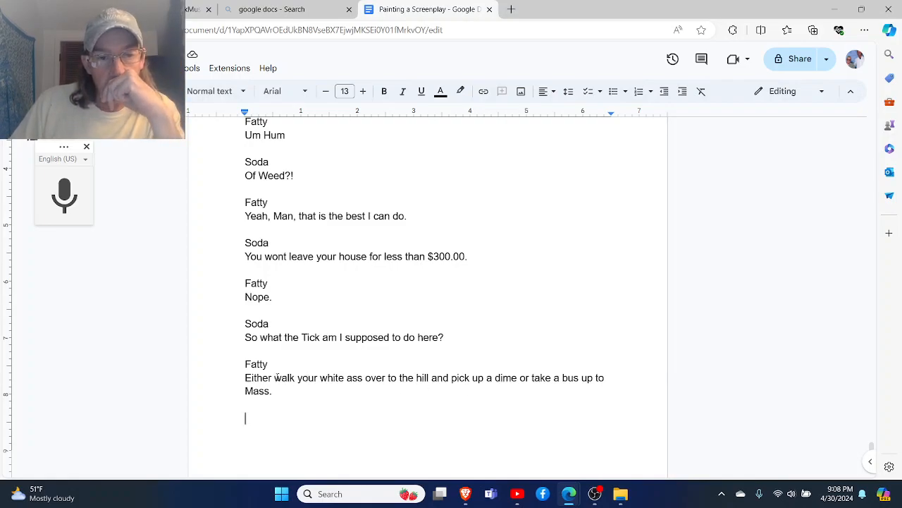
{"action": "left_click_drag", "start_coordinate": [272, 392], "coordinate": [244, 379]}
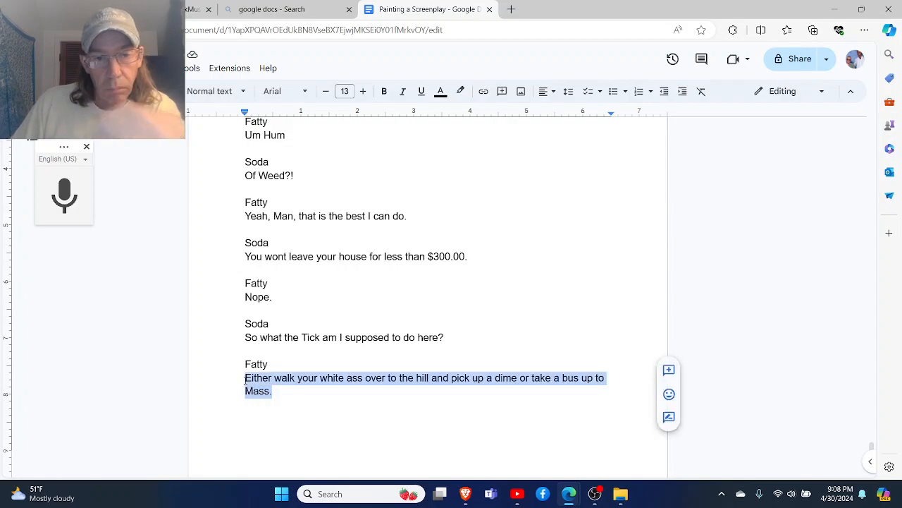
{"action": "type", "text": "YOu coud"}
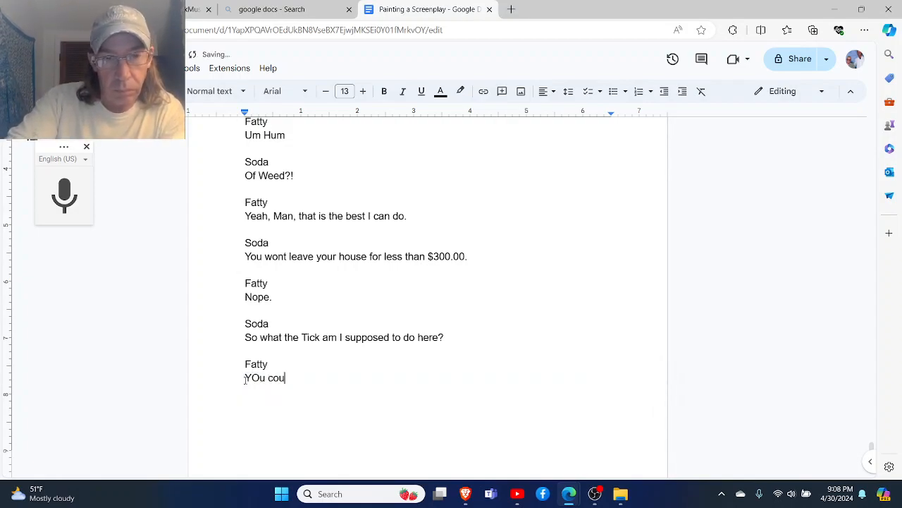
{"action": "key", "text": "BackSpace"}
{"action": "key", "text": "BackSpace"}
{"action": "key", "text": "BackSpace"}
{"action": "key", "text": "BackSpace"}
{"action": "key", "text": "BackSpace"}
{"action": "key", "text": "BackSpace"}
{"action": "key", "text": "BackSpace"}
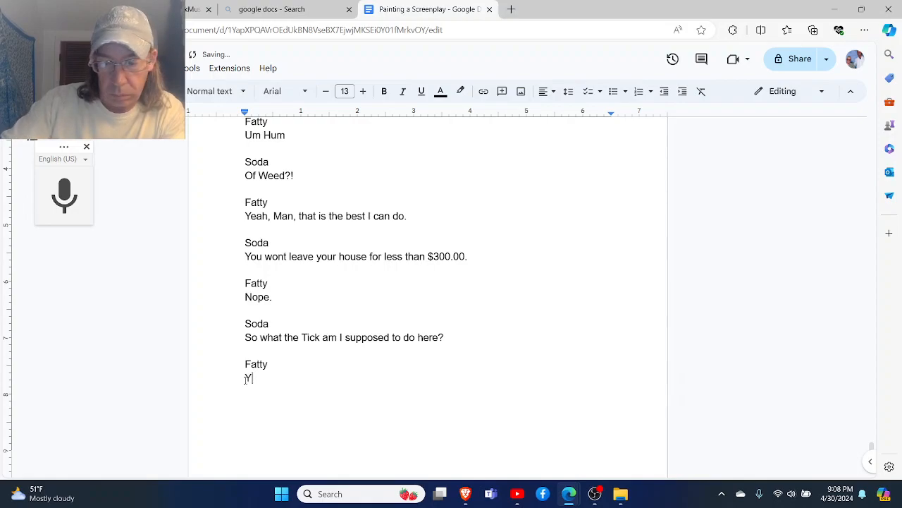
{"action": "type", "text": "ou"}
{"action": "key", "text": "BackSpace"}
{"action": "key", "text": "BackSpace"}
{"action": "type", "text": "ou could..."}
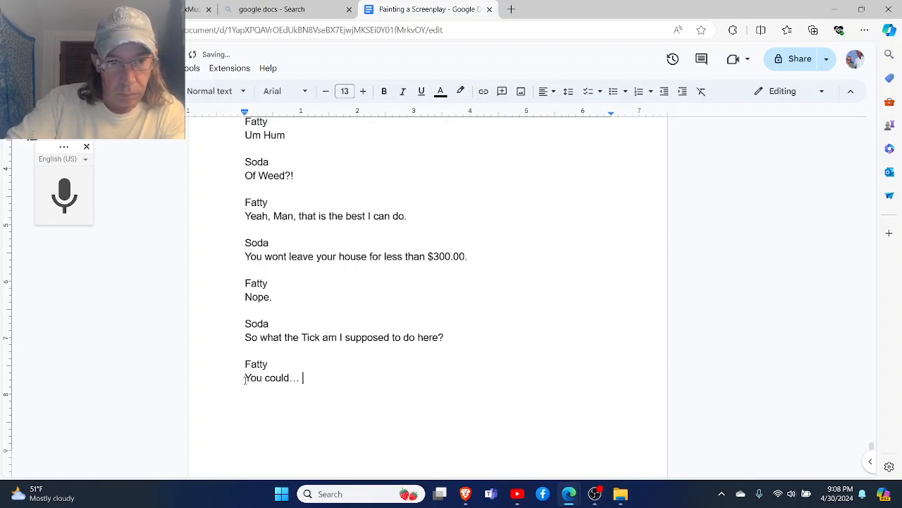
{"action": "type", "text": " catch "}
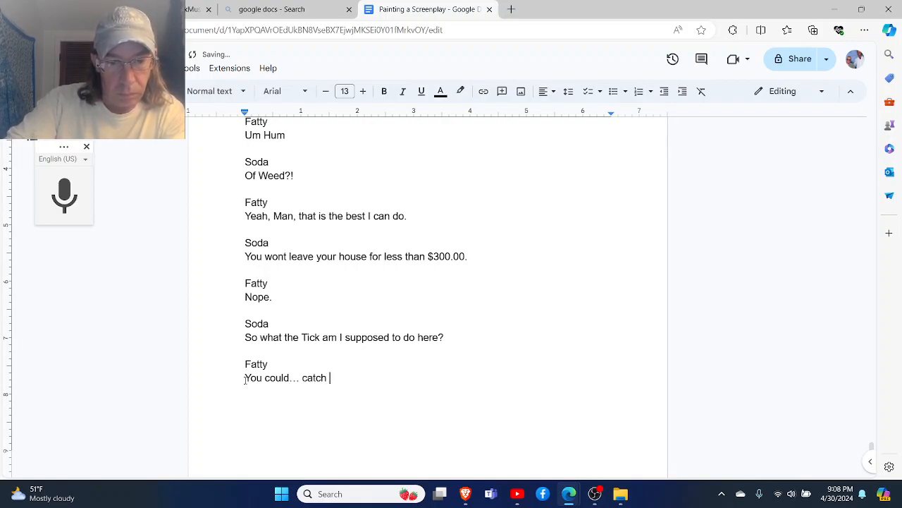
{"action": "type", "text": "a bus up"}
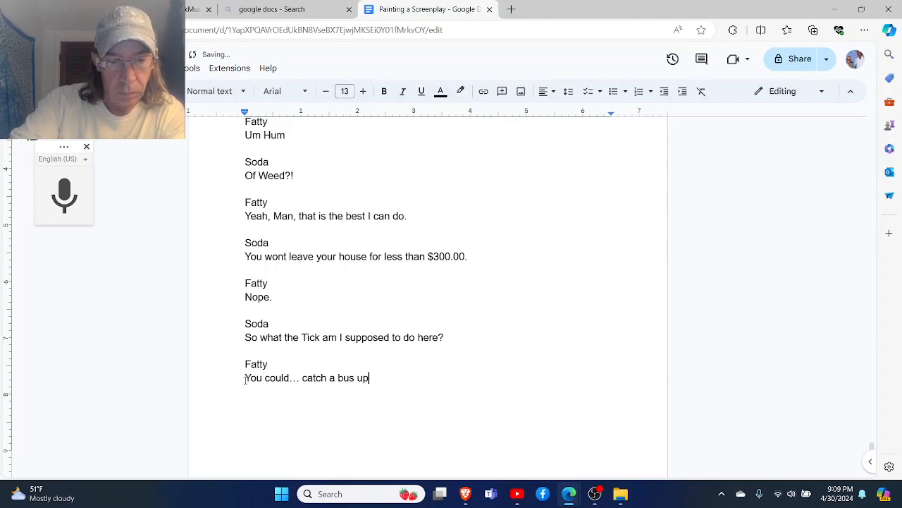
{"action": "type", "text": " to Mass."}
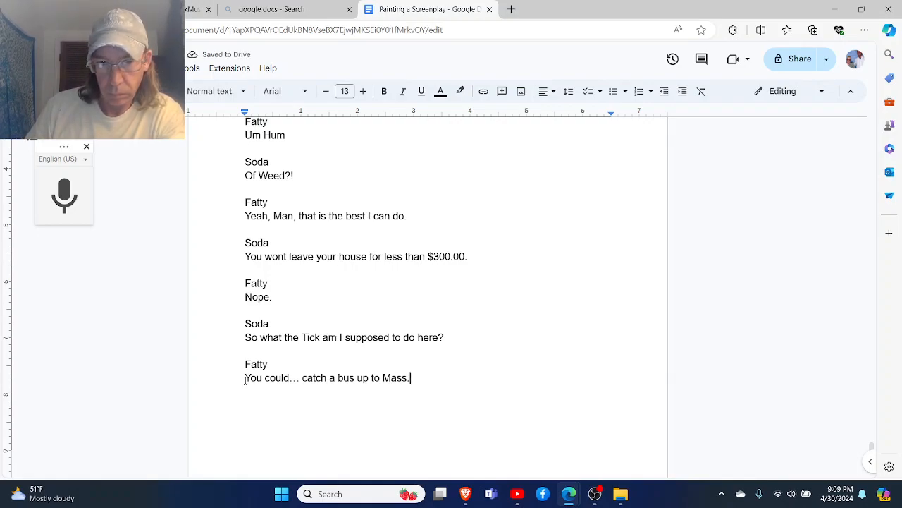
- Continue Fatty's reply after "Mass." with "or you could walk your white ass over to the hill."
{"action": "type", "text": "or"}
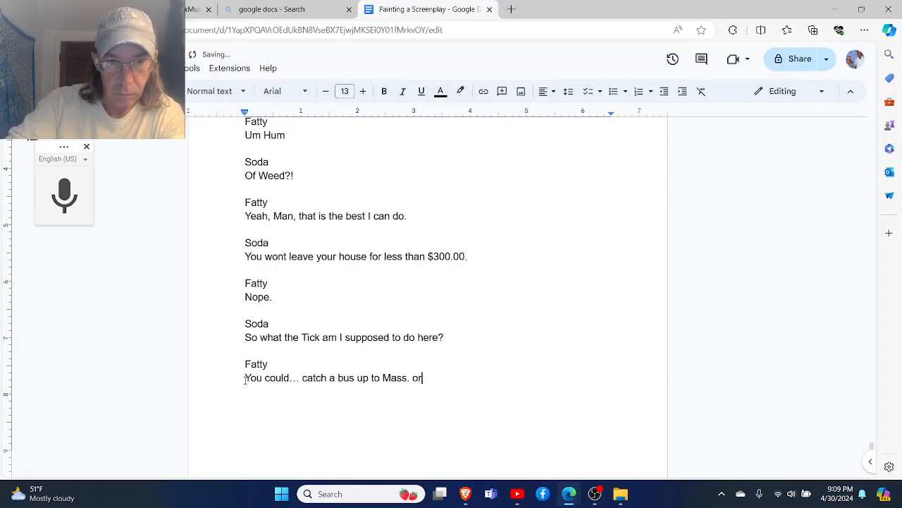
{"action": "key", "text": "BackSpace"}
{"action": "type", "text": "r you could walk your"}
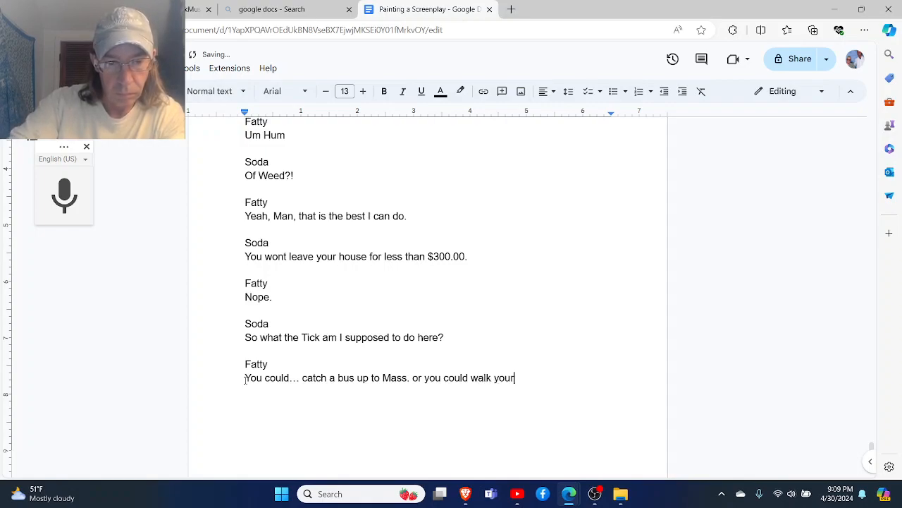
{"action": "type", "text": " white ass"}
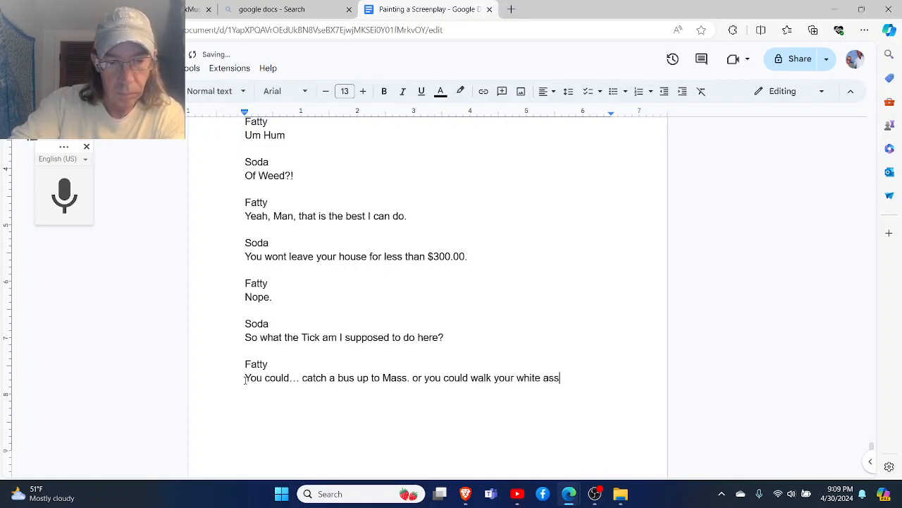
{"action": "type", "text": " over to the hi"}
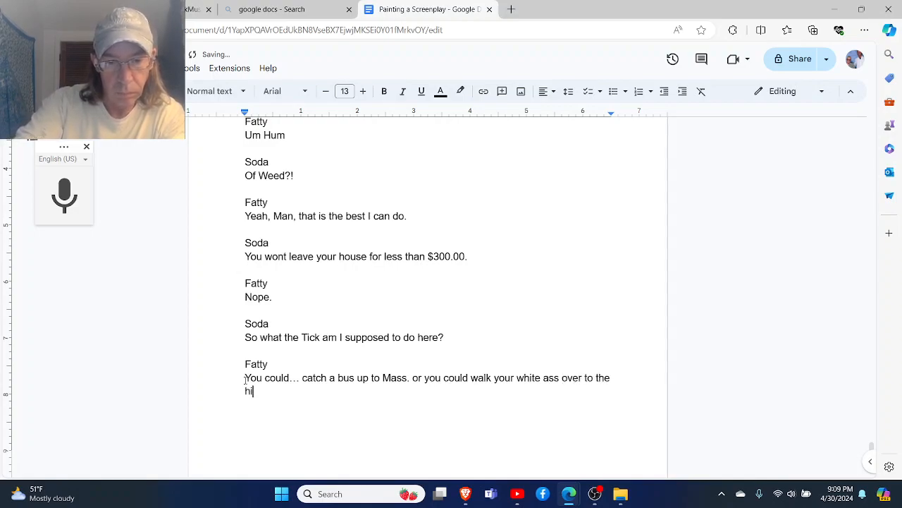
{"action": "type", "text": "ll. You can"}
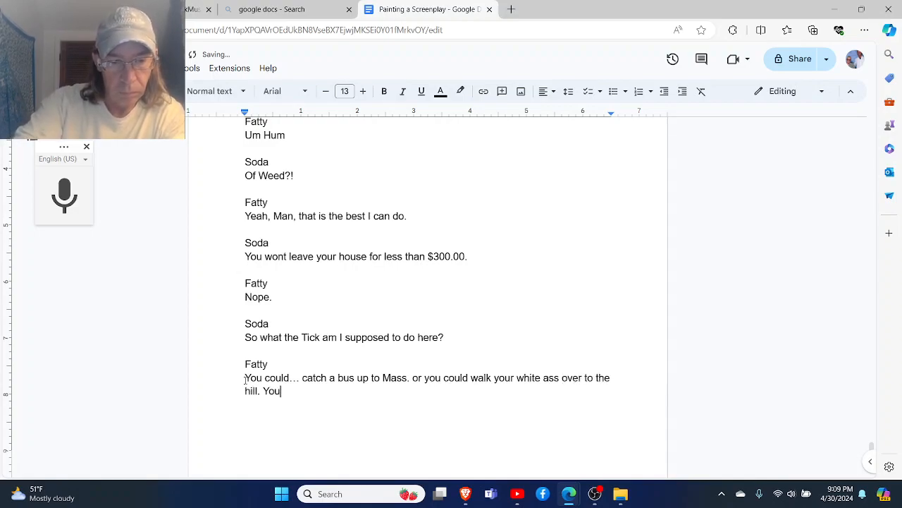
{"action": "key", "text": "BackSpace"}
{"action": "key", "text": "BackSpace"}
{"action": "key", "text": "BackSpace"}
{"action": "key", "text": "BackSpace"}
{"action": "key", "text": "BackSpace"}
{"action": "key", "text": "BackSpace"}
{"action": "key", "text": "BackSpace"}
{"action": "key", "text": "BackSpace"}
{"action": "key", "text": "BackSpace"}
- Add a new line to Fatty's reply reading "You can always get a dije on the hill."
{"action": "key", "text": "Return"}
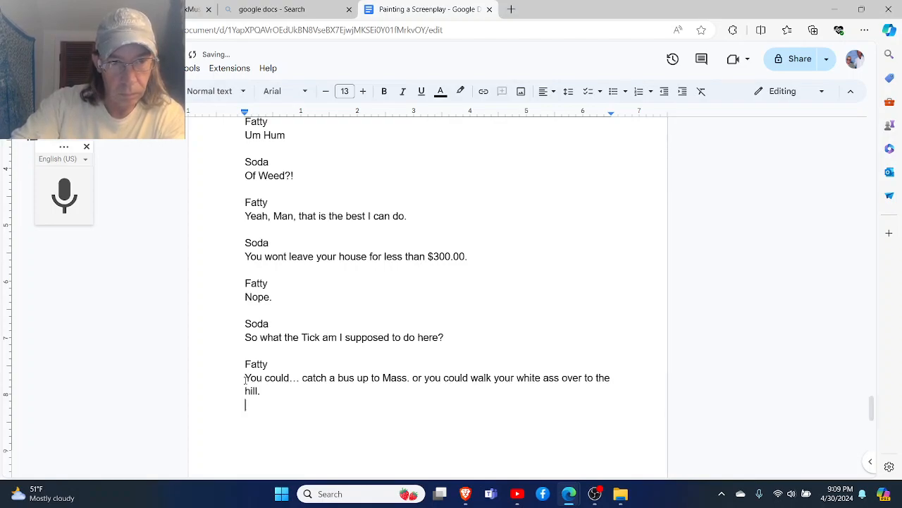
{"action": "type", "text": "Yu"}
{"action": "key", "text": "BackSpace"}
{"action": "type", "text": "ou can always get a dije on "}
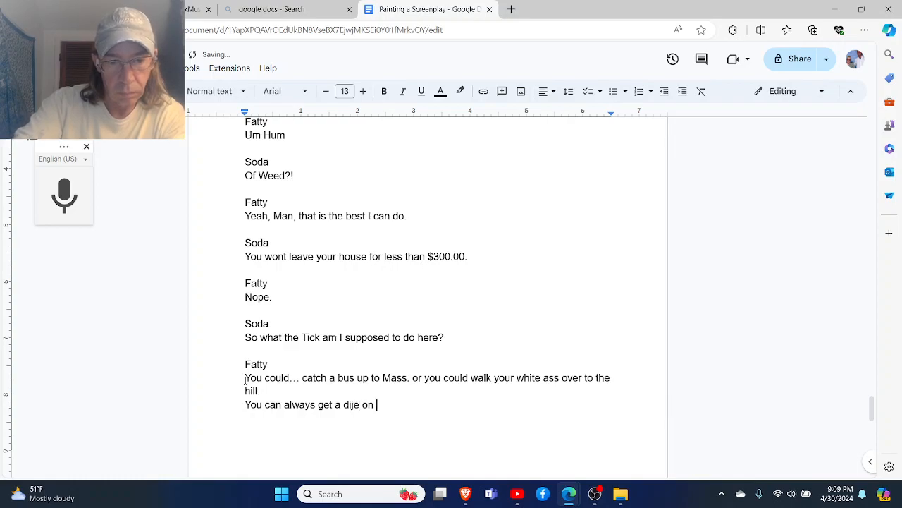
{"action": "type", "text": "the hiull"}
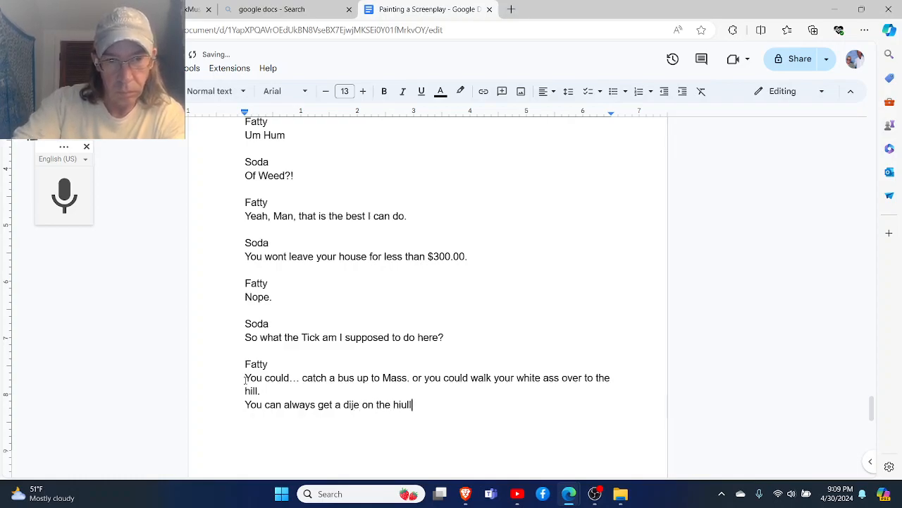
{"action": "key", "text": "BackSpace"}
{"action": "key", "text": "BackSpace"}
{"action": "key", "text": "BackSpace"}
{"action": "type", "text": "ll."}
- Add a Soda speaker heading after a blank line below Fatty's reply and start a new line for the dialogue
{"action": "key", "text": "Return"}
{"action": "key", "text": "Return"}
{"action": "type", "text": "Soda"}
{"action": "key", "text": "Return"}
{"action": "key", "text": "Return"}
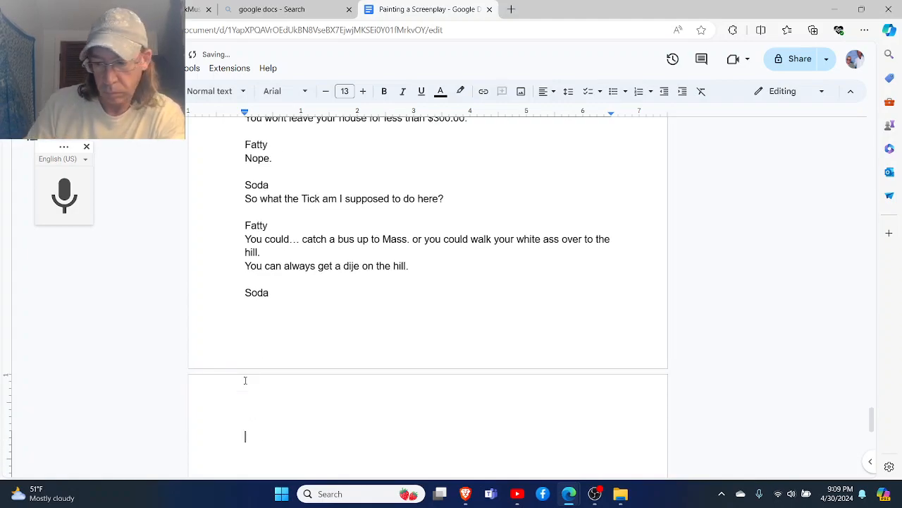
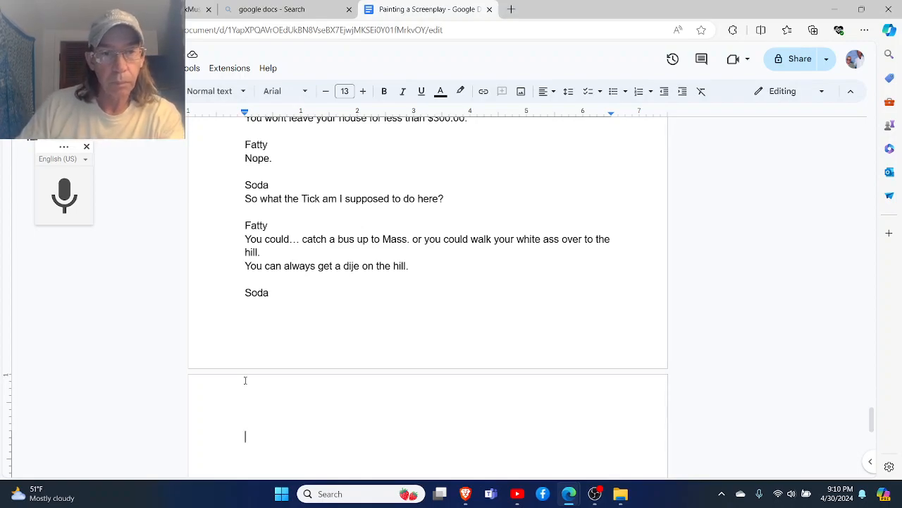
- Write Soda's reply "Bitch, please." on the empty dialogue line below the last Soda heading
{"action": "type", "text": "Bitch"}
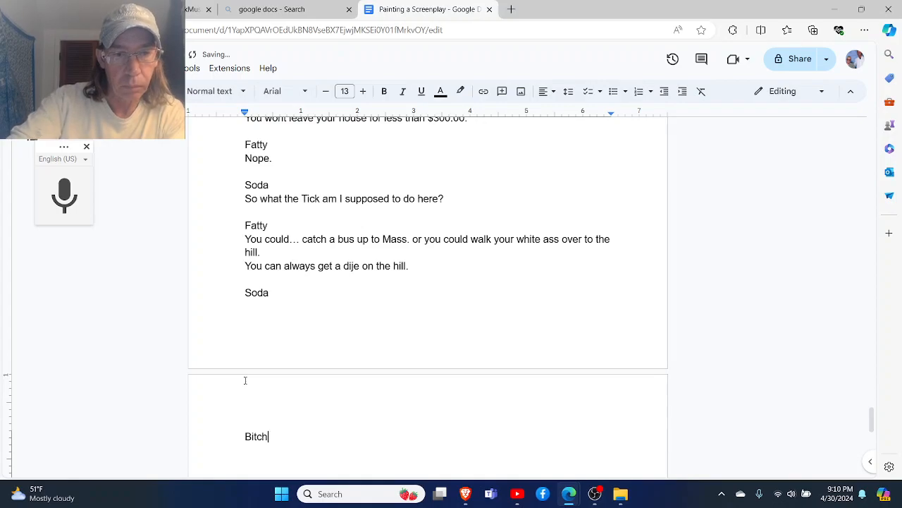
{"action": "type", "text": ", pl"}
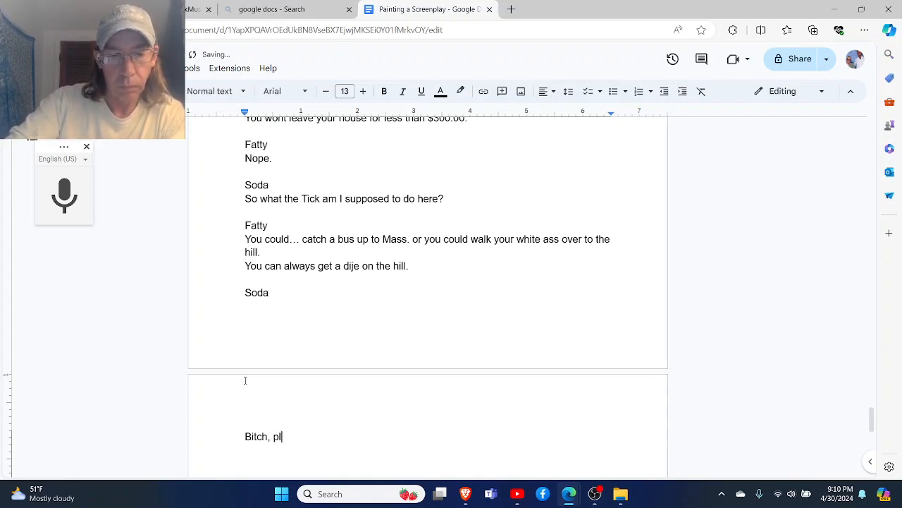
{"action": "type", "text": "ease."}
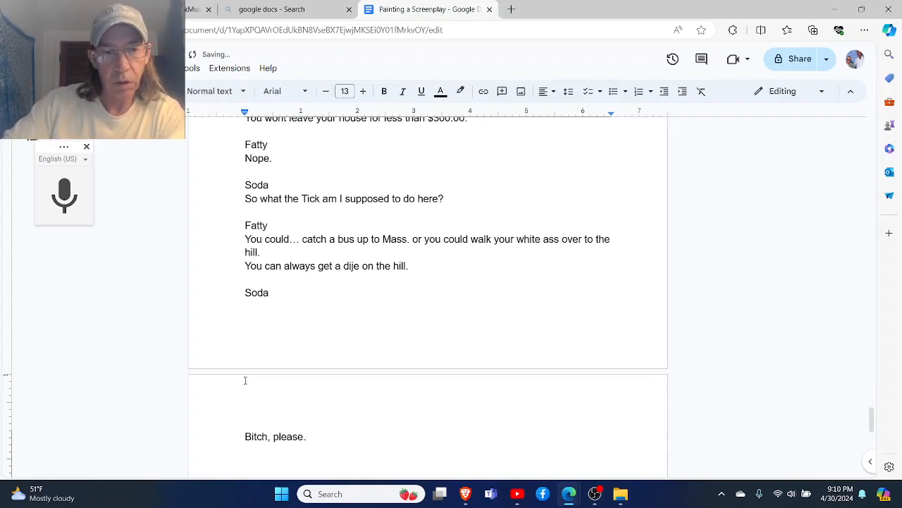
- Correct the capitalization of "You" at the start of Soda's line to Jimmie about leaving something behind and buying a puppy
{"action": "scroll", "coordinate": [245, 381], "scroll_direction": "up", "scroll_amount": 15}
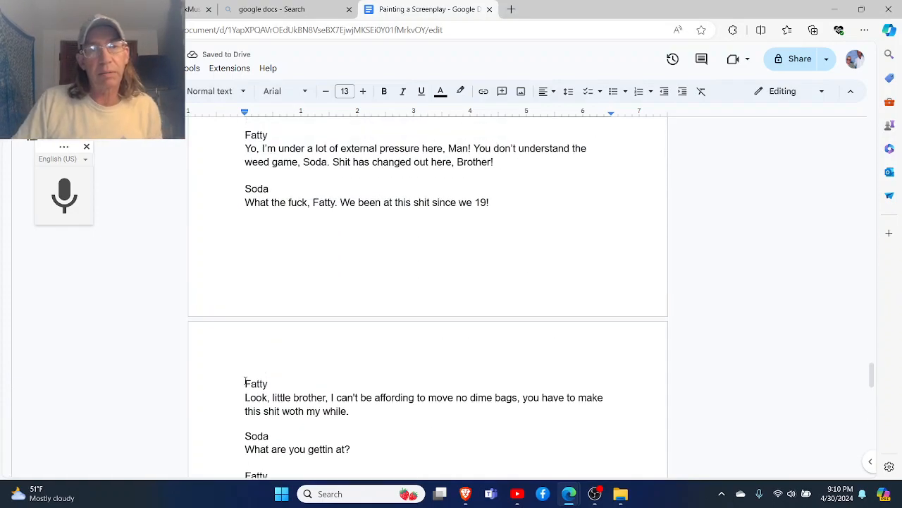
{"action": "scroll", "coordinate": [245, 381], "scroll_direction": "up", "scroll_amount": 5}
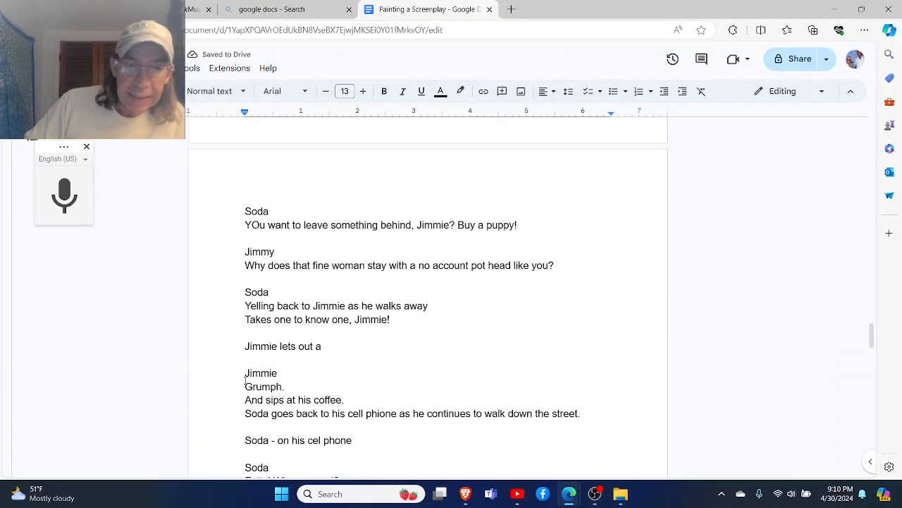
{"action": "scroll", "coordinate": [245, 381], "scroll_direction": "up", "scroll_amount": 1}
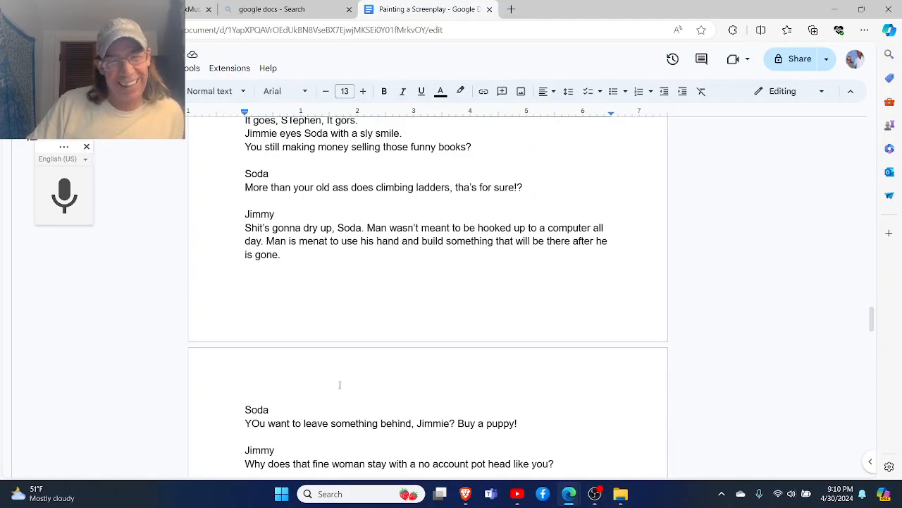
{"action": "scroll", "coordinate": [340, 384], "scroll_direction": "down", "scroll_amount": 2}
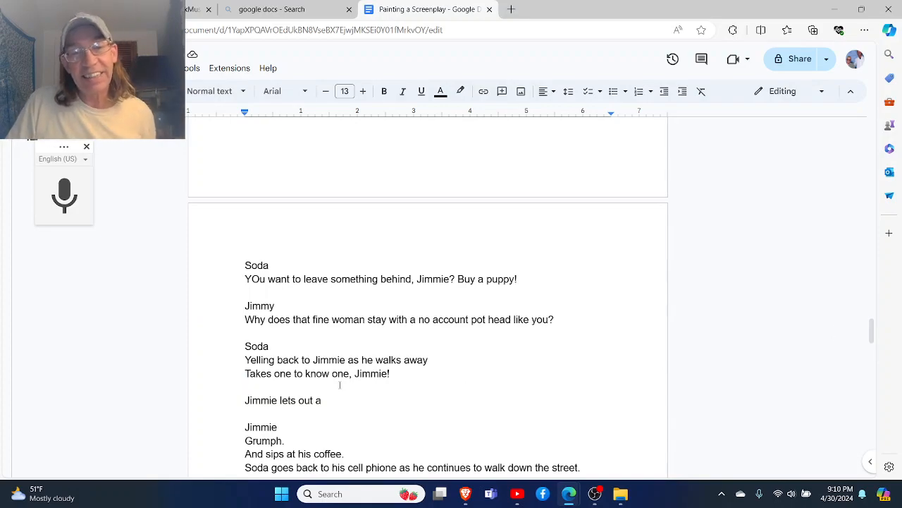
{"action": "scroll", "coordinate": [340, 385], "scroll_direction": "down", "scroll_amount": 1}
{"action": "scroll", "coordinate": [340, 384], "scroll_direction": "up", "scroll_amount": 2}
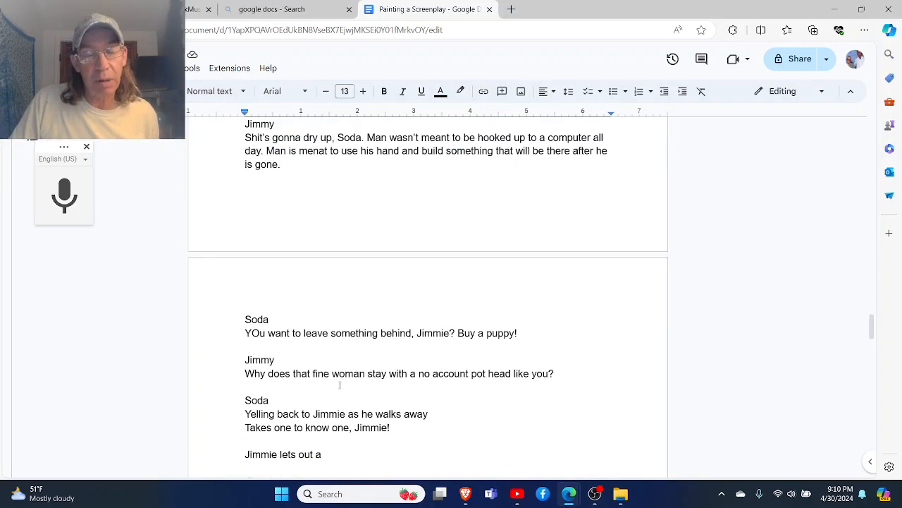
{"action": "key", "text": "Left"}
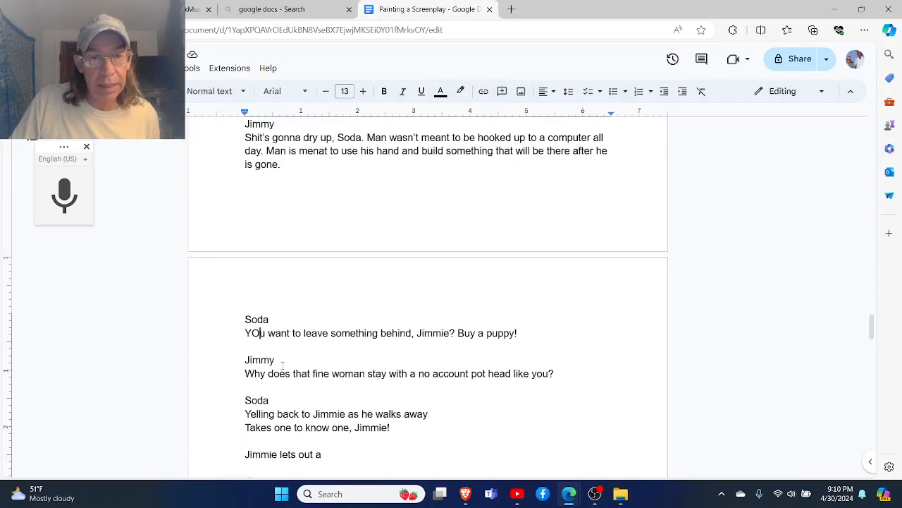
{"action": "key", "text": "BackSpace"}
{"action": "type", "text": "o"}
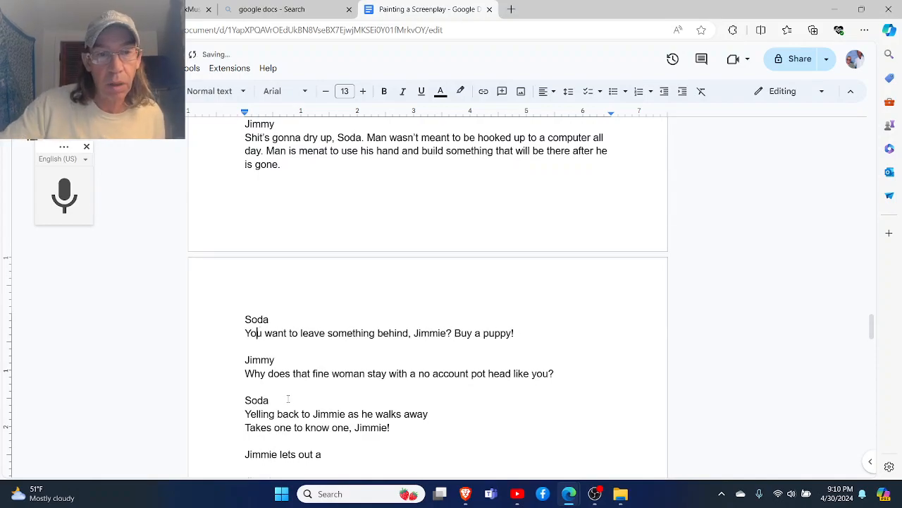
- Correct the capitalization of "How" in Soda's greeting to Jimmie so it reads "Hey, Jimmie. How goes it?"
{"action": "scroll", "coordinate": [288, 399], "scroll_direction": "down", "scroll_amount": 3}
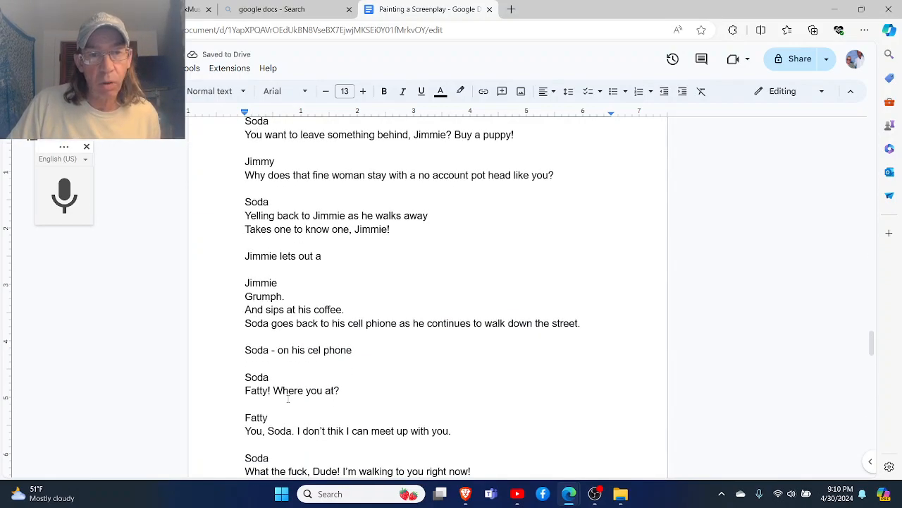
{"action": "scroll", "coordinate": [288, 399], "scroll_direction": "down", "scroll_amount": 1}
{"action": "scroll", "coordinate": [288, 399], "scroll_direction": "down", "scroll_amount": 3}
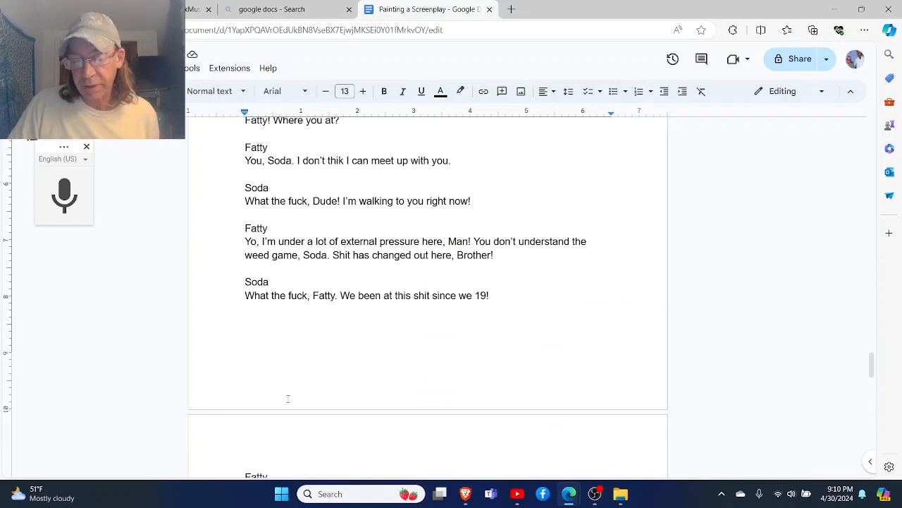
{"action": "scroll", "coordinate": [288, 399], "scroll_direction": "up", "scroll_amount": 5}
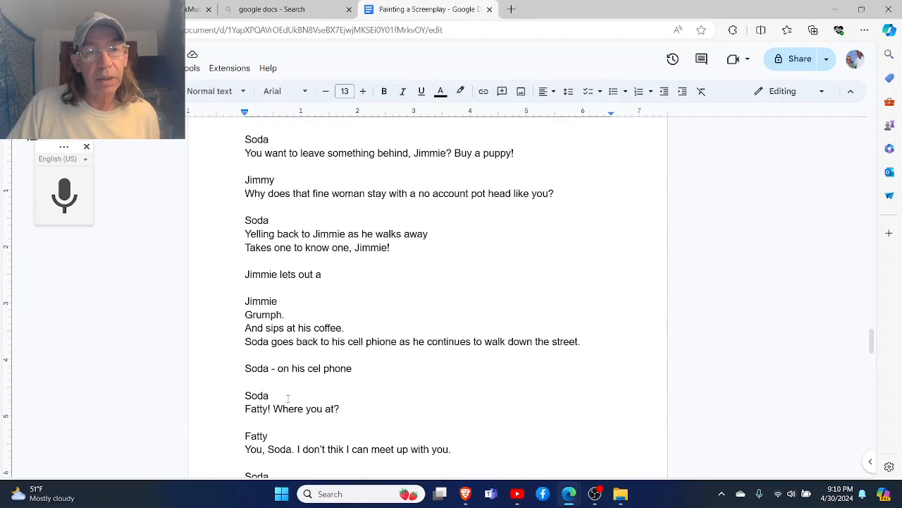
{"action": "scroll", "coordinate": [287, 399], "scroll_direction": "up", "scroll_amount": 2}
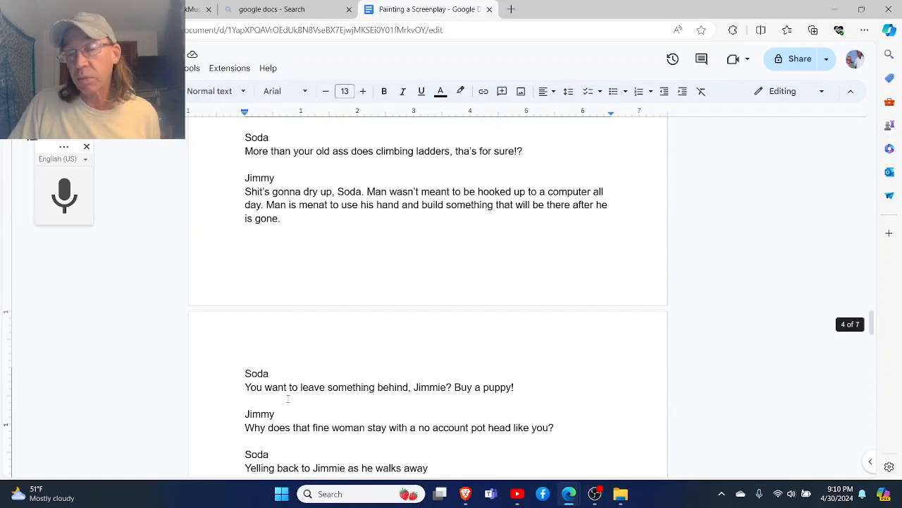
{"action": "scroll", "coordinate": [288, 399], "scroll_direction": "up", "scroll_amount": 3}
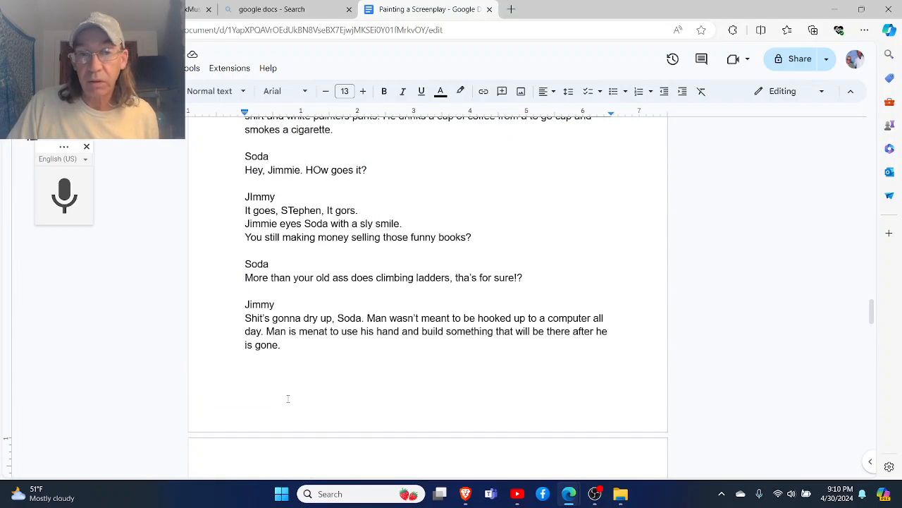
{"action": "left_click", "coordinate": [321, 170]}
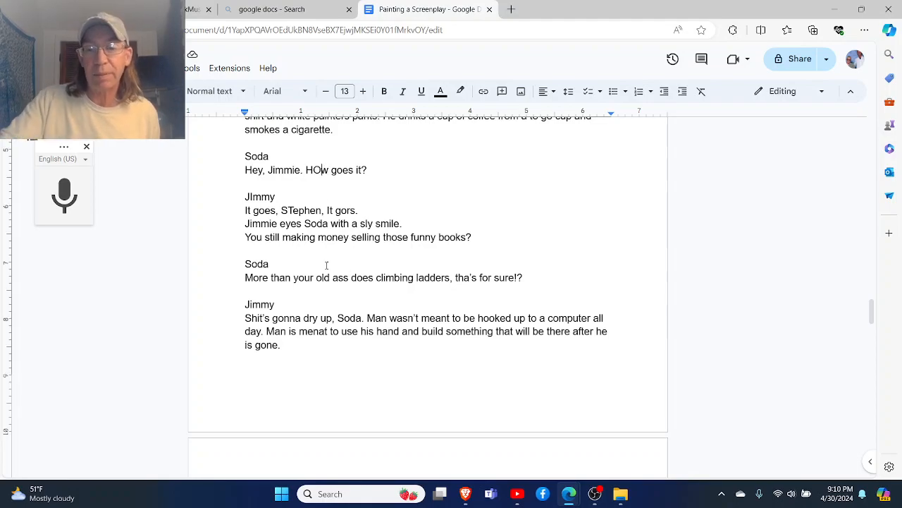
{"action": "key", "text": "BackSpace"}
{"action": "type", "text": "o"}
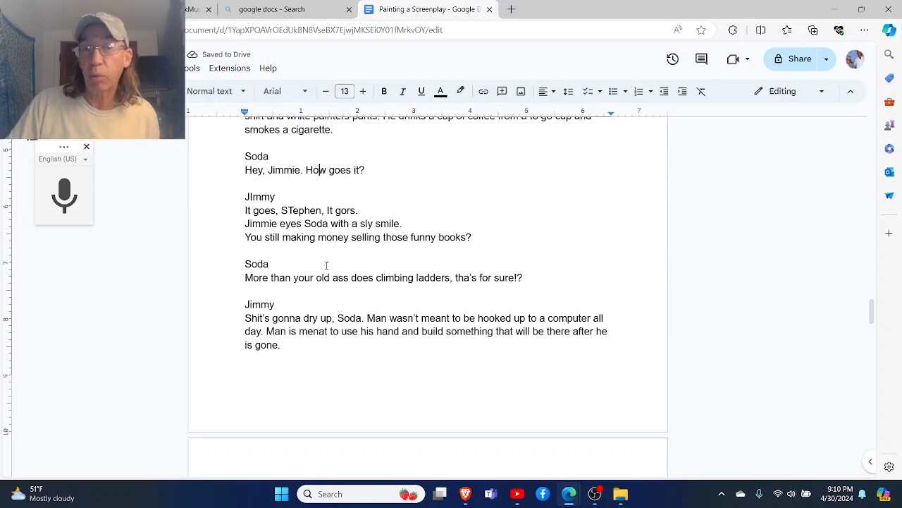
- Proofread the script from Soda's talk with Jimmie through the start of the phone call with Fatty
{"action": "scroll", "coordinate": [327, 265], "scroll_direction": "up", "scroll_amount": 3}
{"action": "scroll", "coordinate": [326, 265], "scroll_direction": "down", "scroll_amount": 10}
{"action": "scroll", "coordinate": [327, 265], "scroll_direction": "down", "scroll_amount": 7}
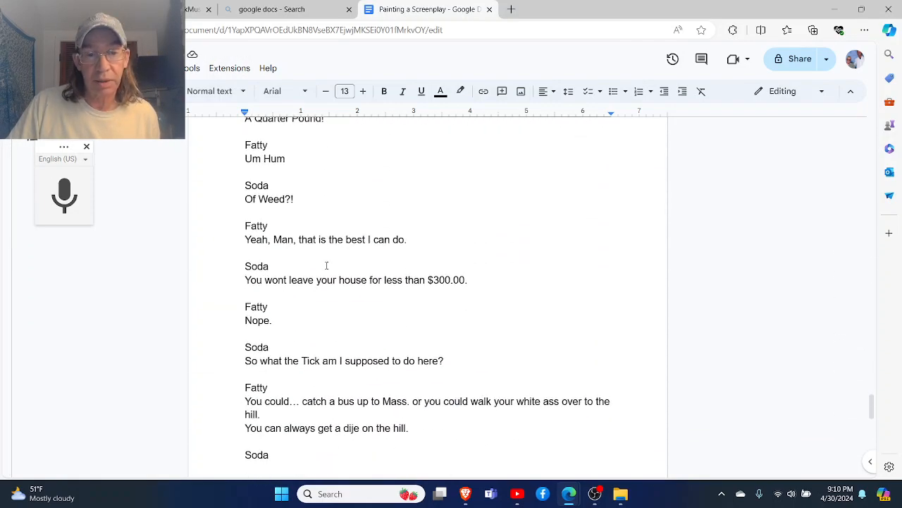
{"action": "scroll", "coordinate": [327, 265], "scroll_direction": "up", "scroll_amount": 15}
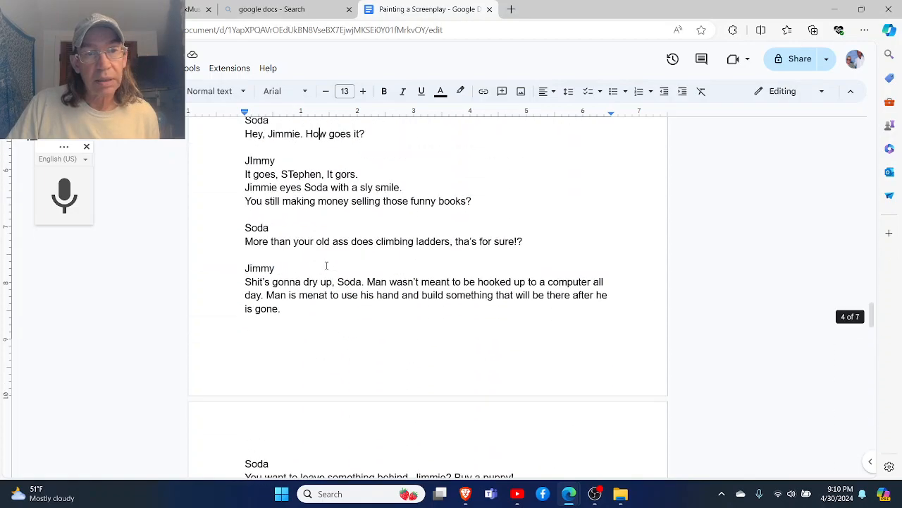
{"action": "scroll", "coordinate": [327, 265], "scroll_direction": "up", "scroll_amount": 1}
{"action": "scroll", "coordinate": [327, 265], "scroll_direction": "down", "scroll_amount": 1}
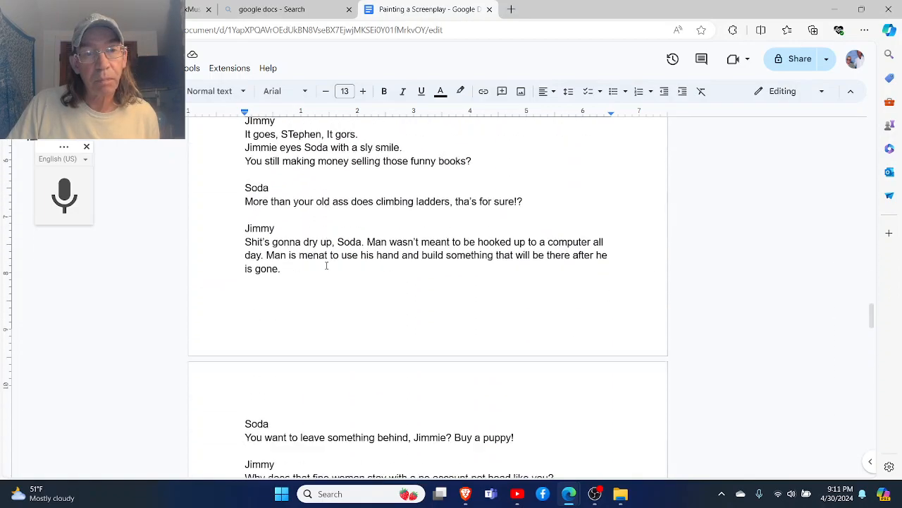
{"action": "scroll", "coordinate": [326, 265], "scroll_direction": "down", "scroll_amount": 2}
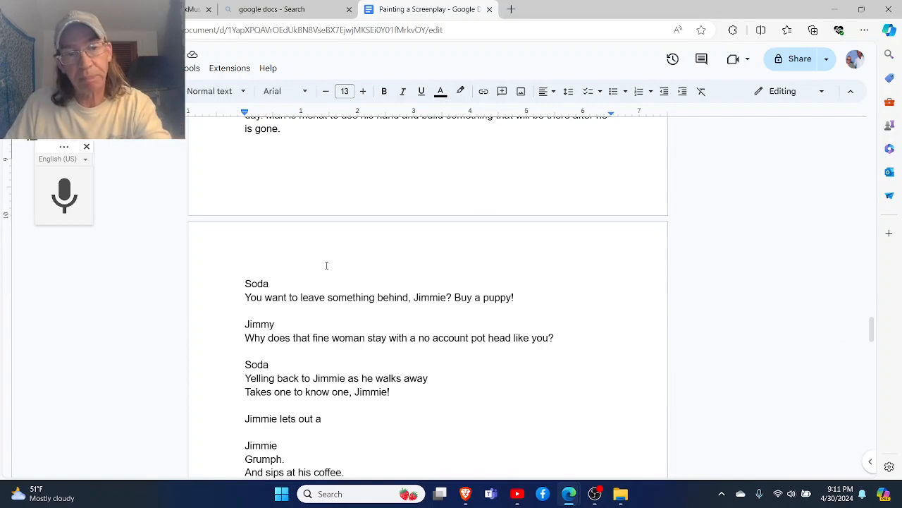
{"action": "scroll", "coordinate": [326, 265], "scroll_direction": "down", "scroll_amount": 2}
{"action": "scroll", "coordinate": [326, 265], "scroll_direction": "up", "scroll_amount": 1}
{"action": "scroll", "coordinate": [326, 265], "scroll_direction": "down", "scroll_amount": 3}
{"action": "scroll", "coordinate": [327, 265], "scroll_direction": "down", "scroll_amount": 2}
{"action": "scroll", "coordinate": [326, 265], "scroll_direction": "up", "scroll_amount": 1}
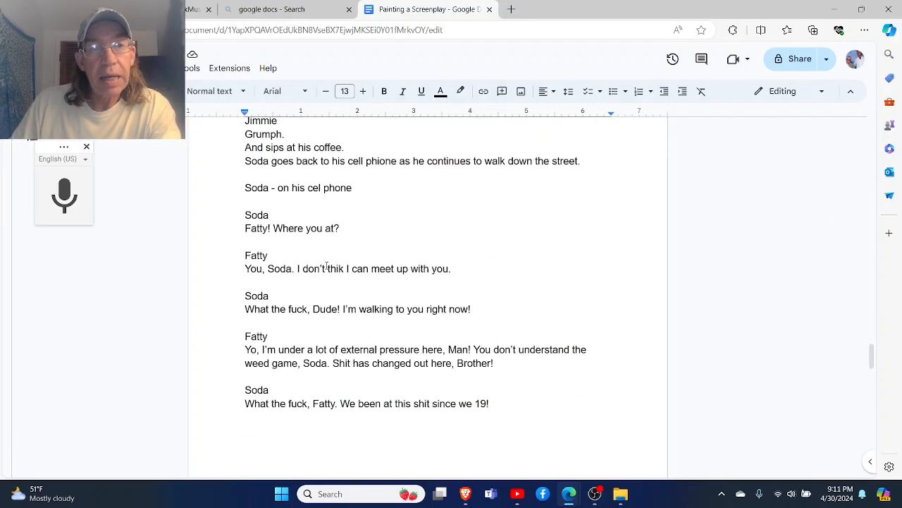
{"action": "scroll", "coordinate": [327, 265], "scroll_direction": "up", "scroll_amount": 1}
{"action": "scroll", "coordinate": [326, 265], "scroll_direction": "down", "scroll_amount": 1}
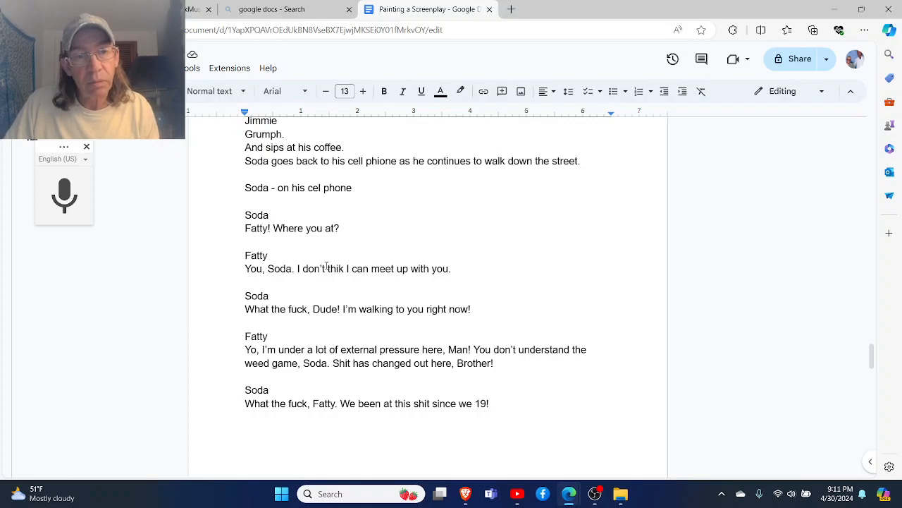
- Correct Fatty's first phone reply to read "Yo, Soda. I don't think I can meet up with you."
{"action": "left_click", "coordinate": [262, 269]}
{"action": "key", "text": "BackSpace"}
{"action": "key", "text": "BackSpace"}
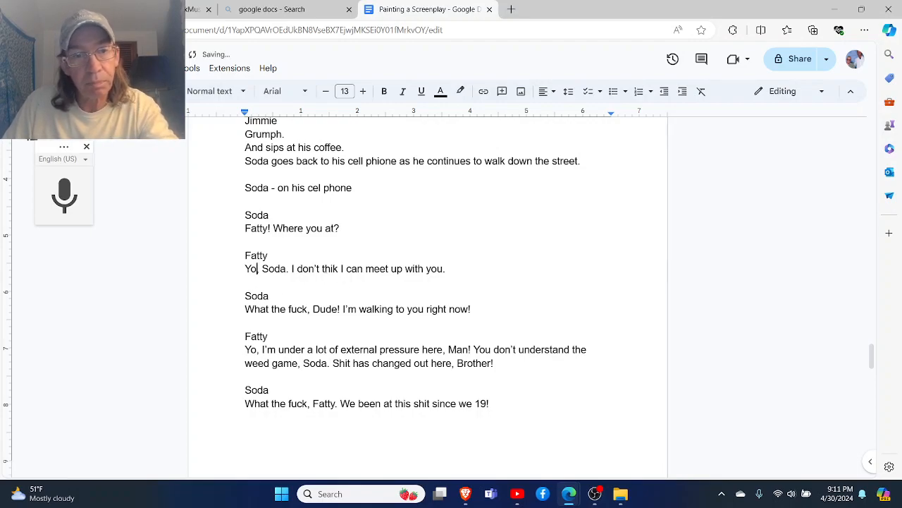
{"action": "type", "text": ","}
{"action": "left_click", "coordinate": [323, 269]}
{"action": "left_click", "coordinate": [332, 252]}
{"action": "left_click", "coordinate": [326, 321]}
- Correct the misspelled word in Fatty's dime bags line to "worth" so it ends "this shit worth my while."
{"action": "scroll", "coordinate": [326, 323], "scroll_direction": "down", "scroll_amount": 1}
{"action": "scroll", "coordinate": [326, 323], "scroll_direction": "down", "scroll_amount": 2}
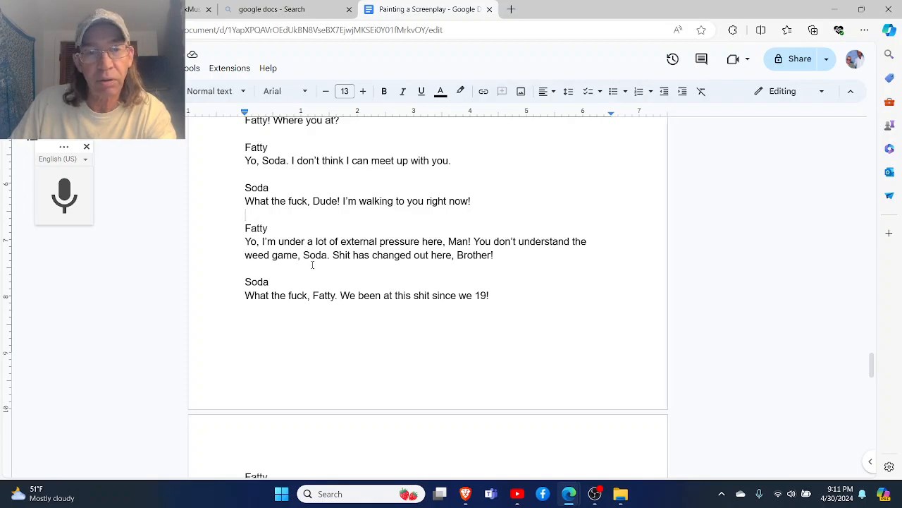
{"action": "scroll", "coordinate": [312, 264], "scroll_direction": "down", "scroll_amount": 2}
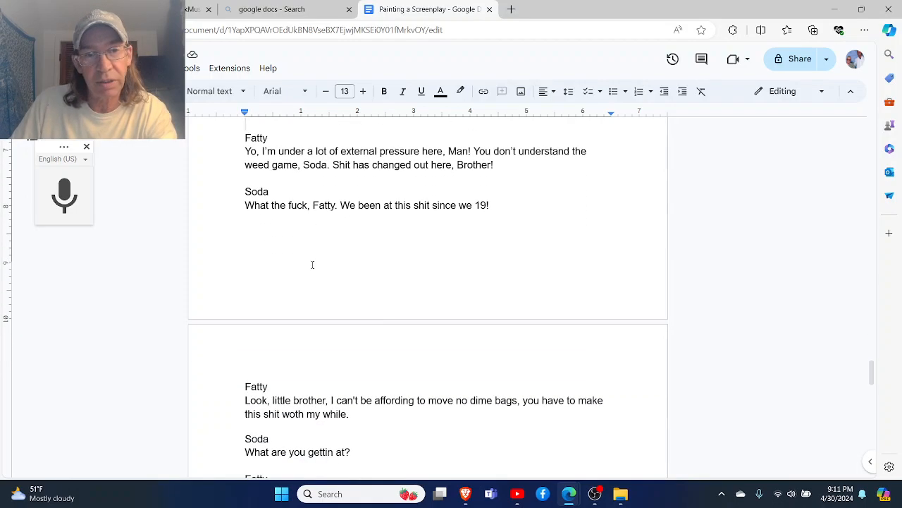
{"action": "scroll", "coordinate": [312, 265], "scroll_direction": "down", "scroll_amount": 1}
{"action": "scroll", "coordinate": [313, 265], "scroll_direction": "down", "scroll_amount": 3}
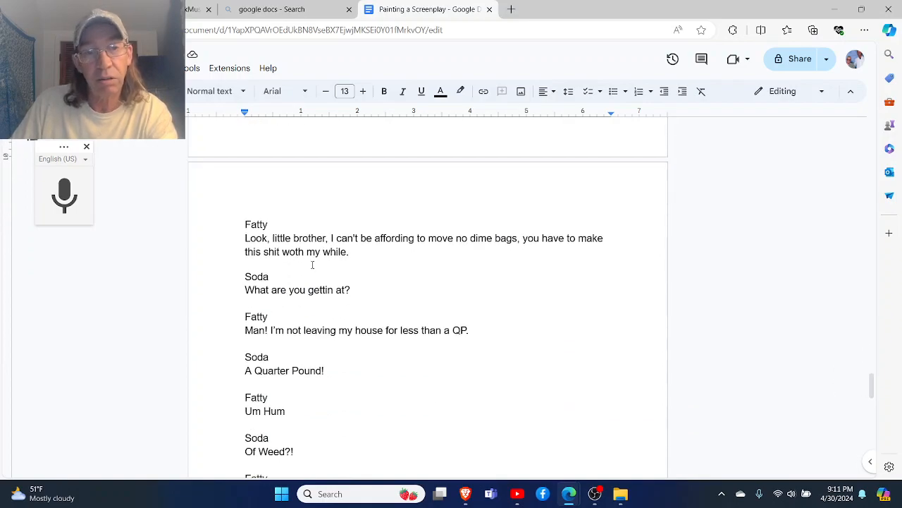
{"action": "scroll", "coordinate": [313, 264], "scroll_direction": "down", "scroll_amount": 1}
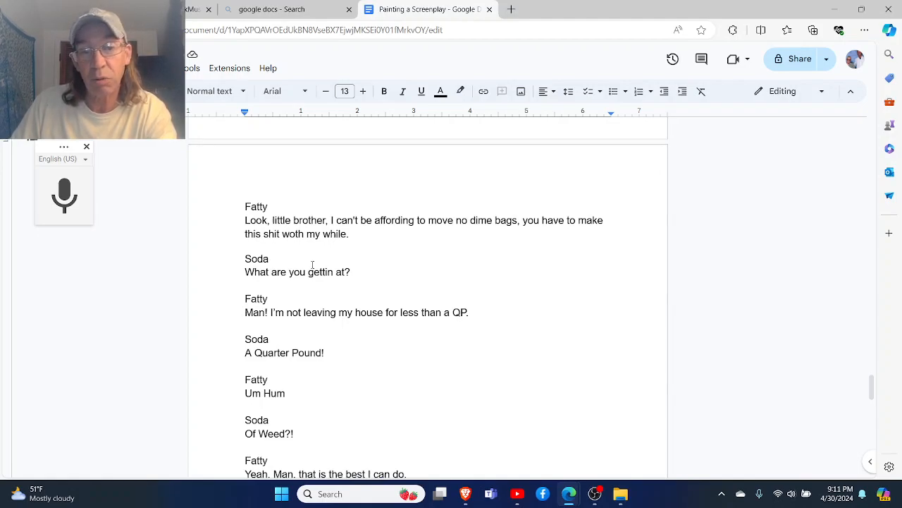
{"action": "left_click", "coordinate": [288, 236]}
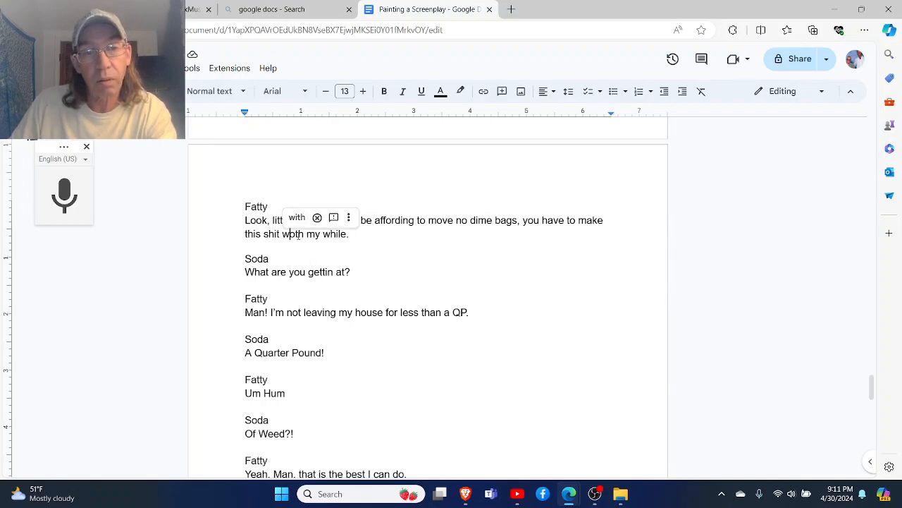
{"action": "type", "text": "r"}
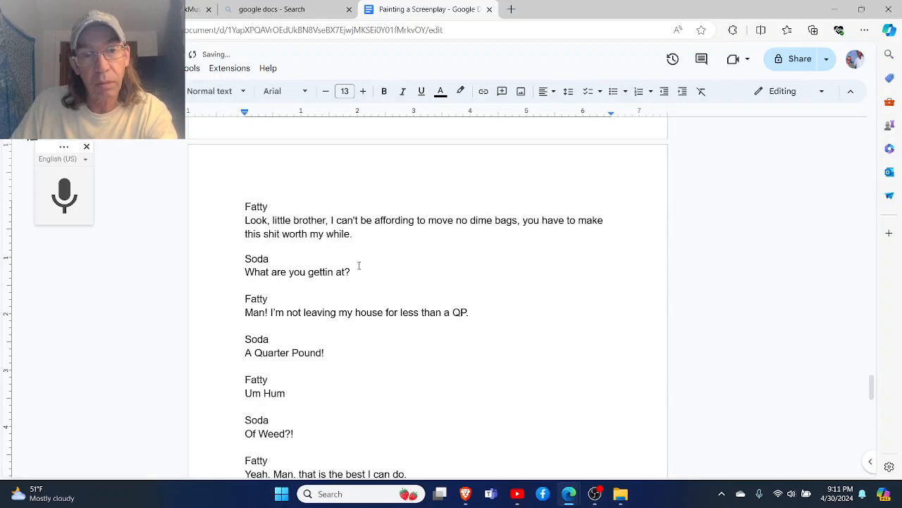
- Correct the misspelled word in Fatty's line to "dime" so it reads "You can always get a dime on the hill."
{"action": "scroll", "coordinate": [391, 265], "scroll_direction": "down", "scroll_amount": 2}
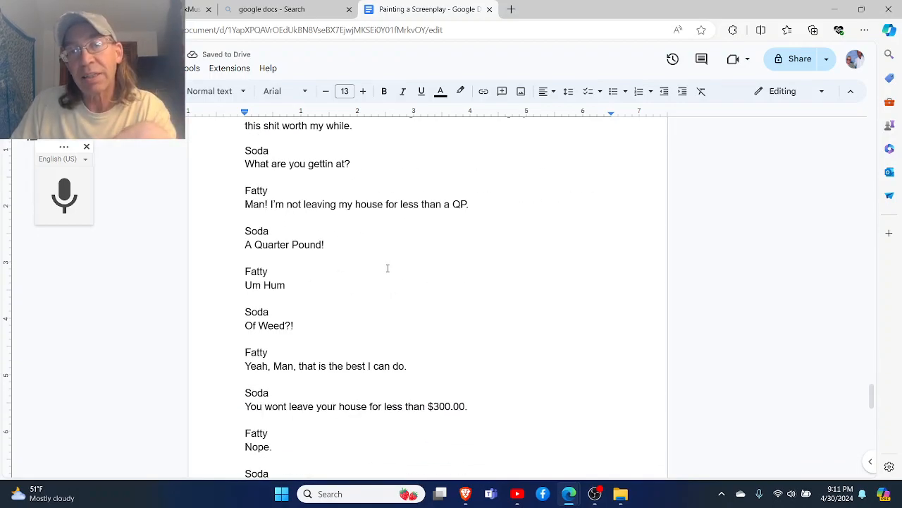
{"action": "scroll", "coordinate": [387, 268], "scroll_direction": "down", "scroll_amount": 1}
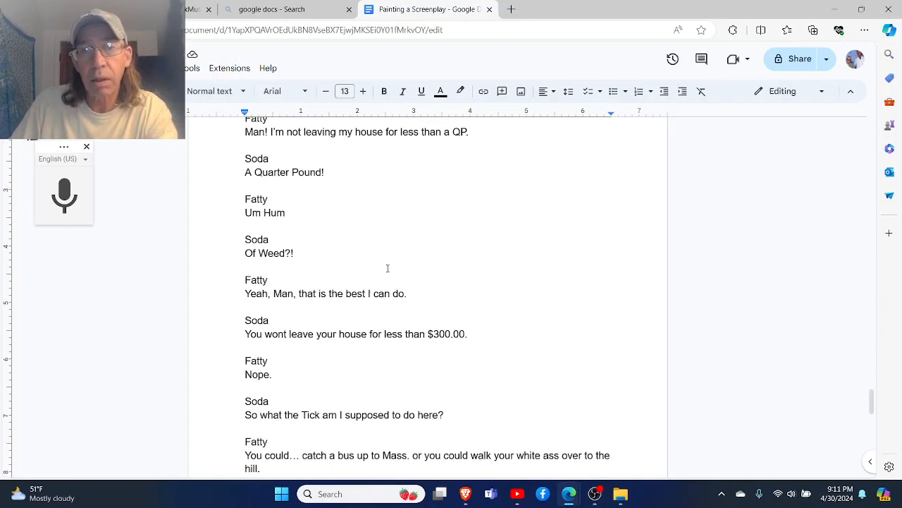
{"action": "scroll", "coordinate": [387, 268], "scroll_direction": "down", "scroll_amount": 1}
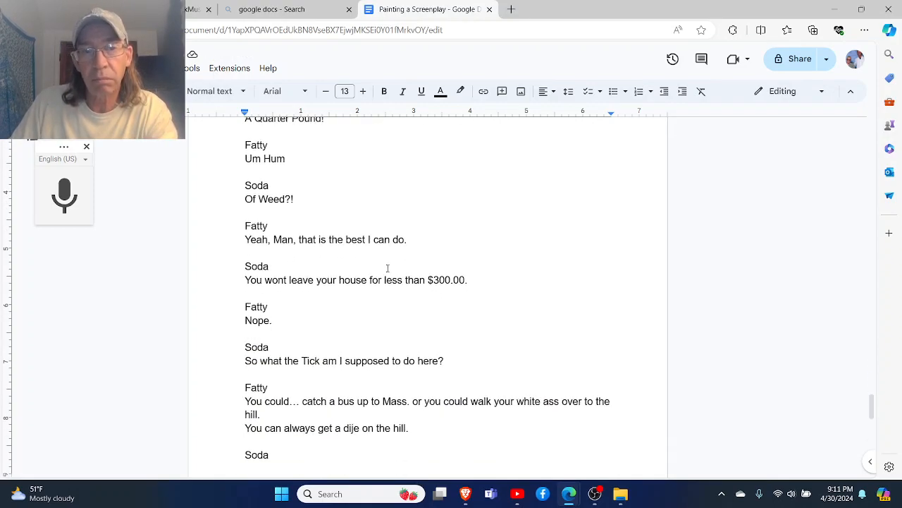
{"action": "scroll", "coordinate": [387, 268], "scroll_direction": "down", "scroll_amount": 1}
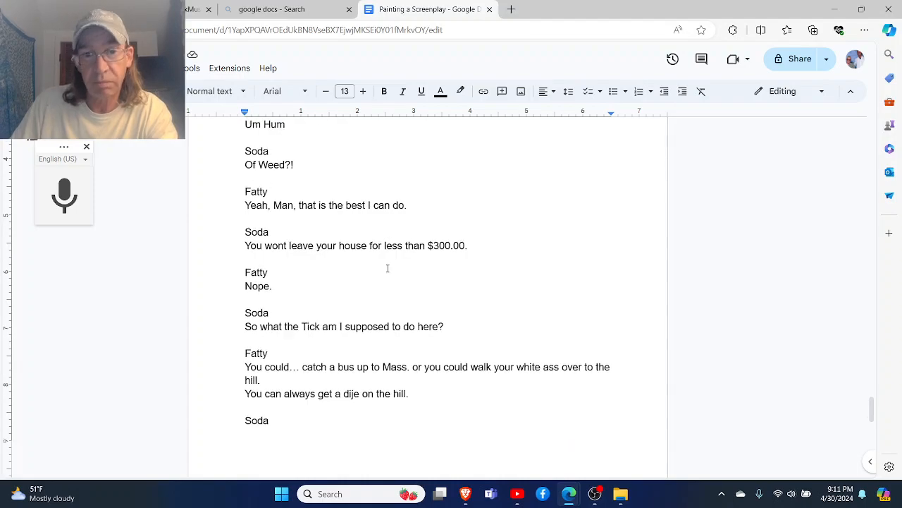
{"action": "scroll", "coordinate": [387, 268], "scroll_direction": "down", "scroll_amount": 1}
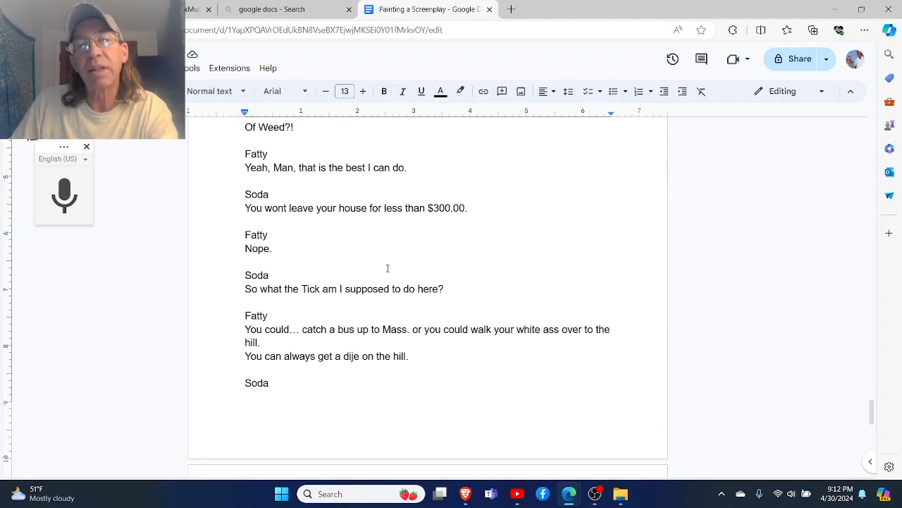
{"action": "scroll", "coordinate": [387, 268], "scroll_direction": "down", "scroll_amount": 1}
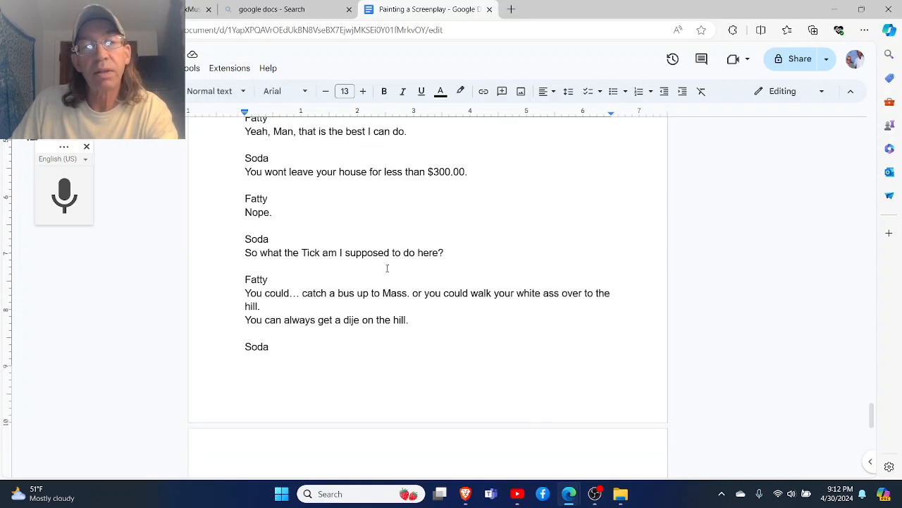
{"action": "scroll", "coordinate": [387, 268], "scroll_direction": "down", "scroll_amount": 2}
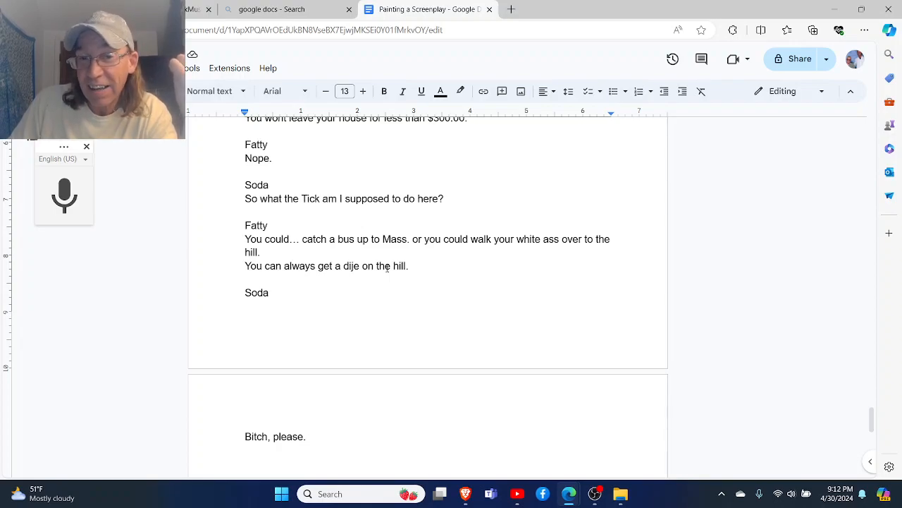
{"action": "left_click", "coordinate": [352, 267]}
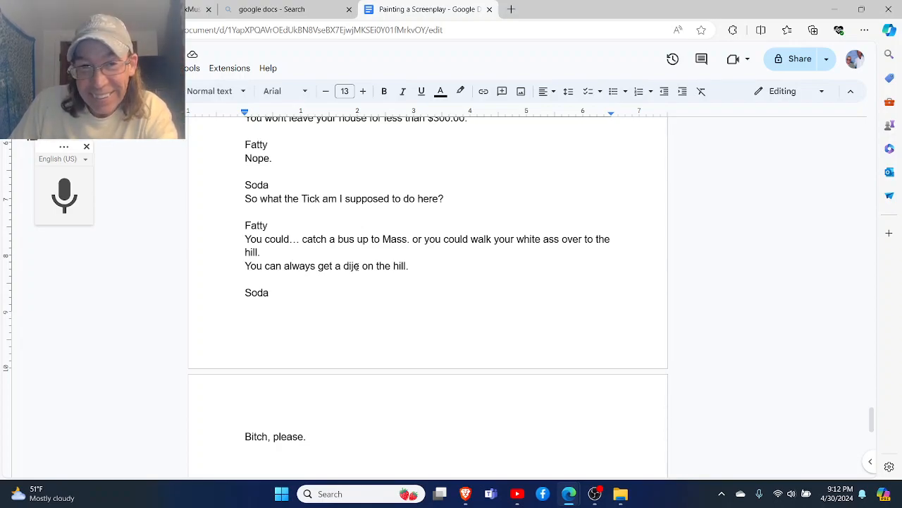
{"action": "key", "text": "BackSpace"}
{"action": "type", "text": "m"}
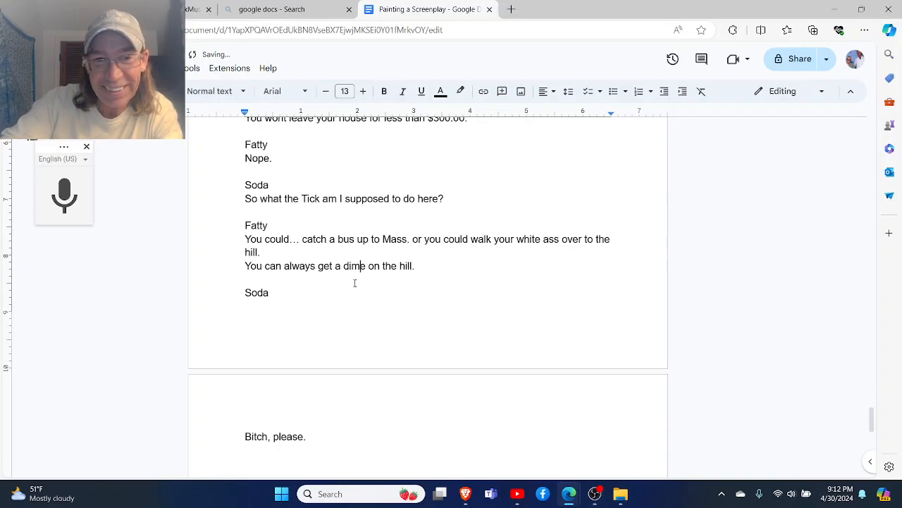
- Push Soda's name onto the next page so it sits directly above the line "Bitch, please."
{"action": "scroll", "coordinate": [355, 283], "scroll_direction": "down", "scroll_amount": 3}
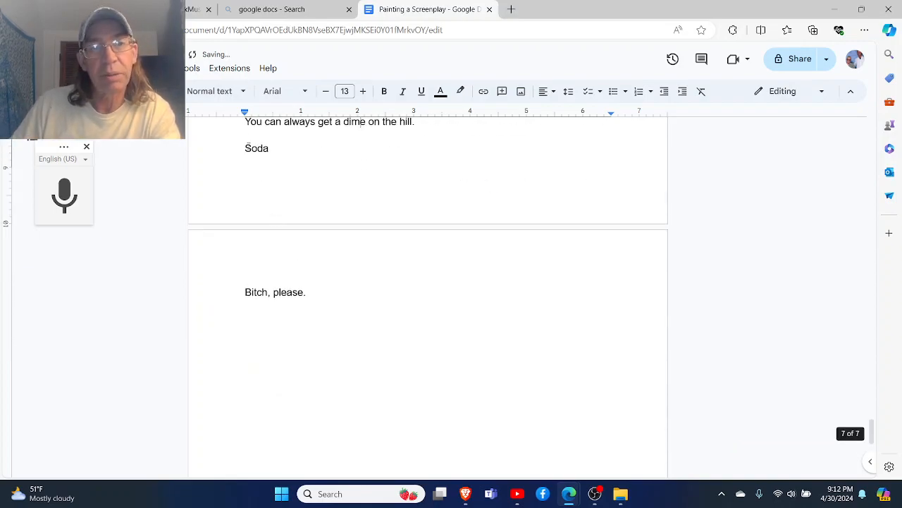
{"action": "left_click", "coordinate": [248, 148]}
{"action": "key", "text": "Return"}
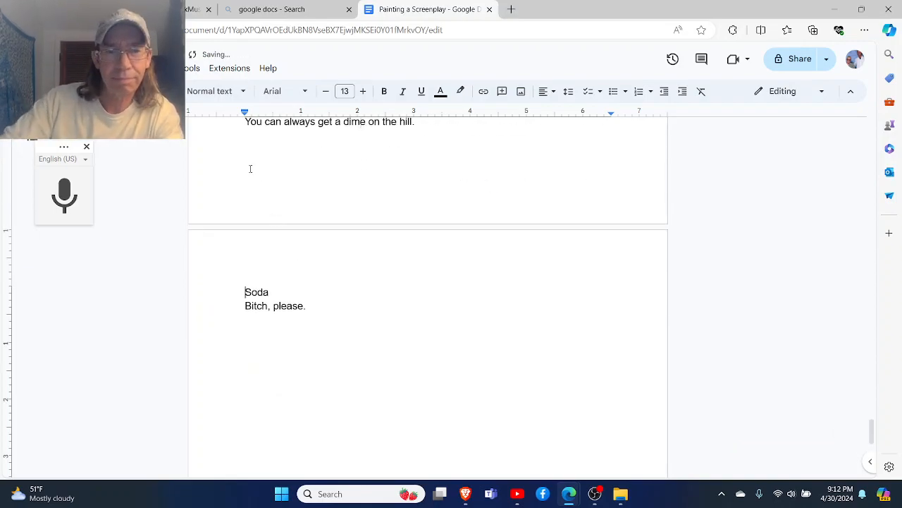
- Add the action line "Soda presses end call" below "Bitch, please.", with a blank line before and after it
{"action": "left_click", "coordinate": [343, 322]}
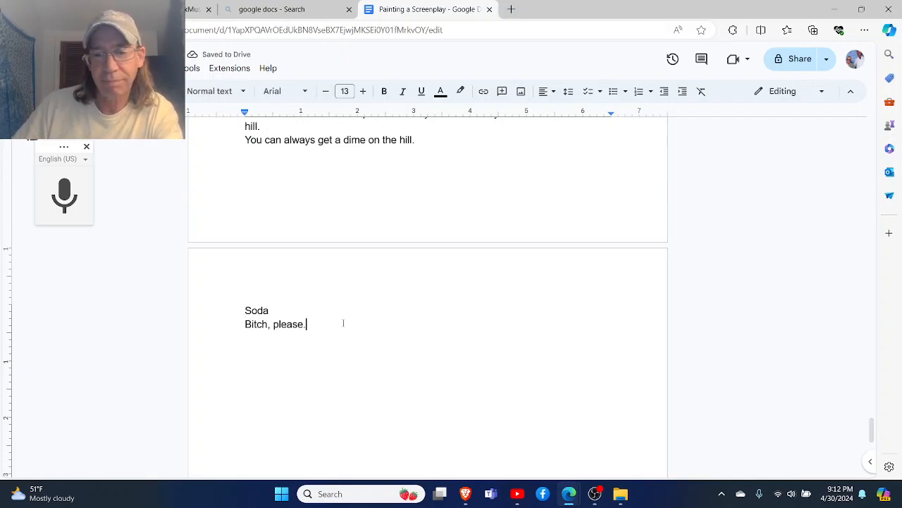
{"action": "key", "text": "Return"}
{"action": "key", "text": "Return"}
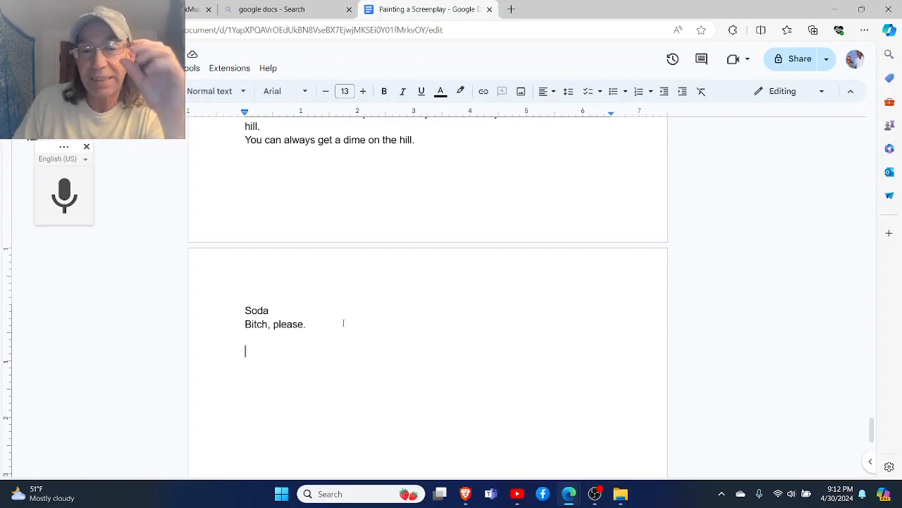
{"action": "scroll", "coordinate": [344, 323], "scroll_direction": "down", "scroll_amount": 2}
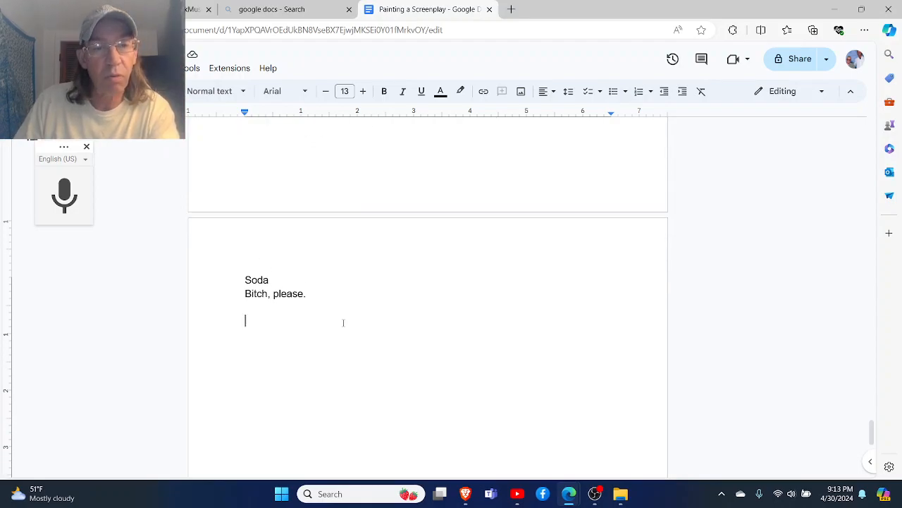
{"action": "scroll", "coordinate": [343, 323], "scroll_direction": "up", "scroll_amount": 1}
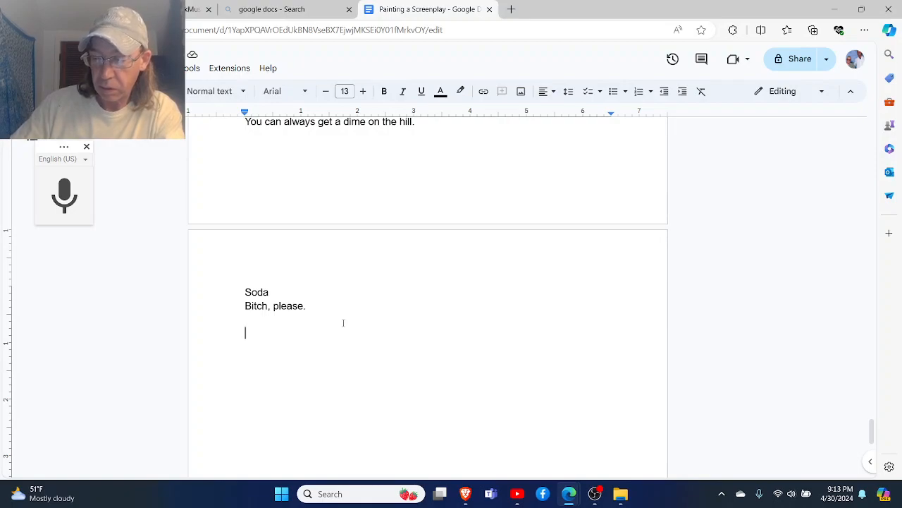
{"action": "type", "text": "Sod P"}
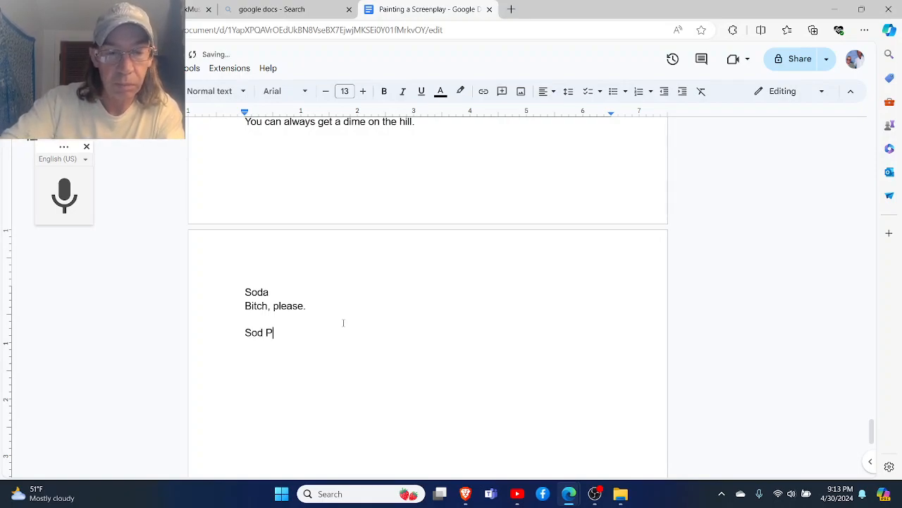
{"action": "key", "text": "BackSpace"}
{"action": "key", "text": "BackSpace"}
{"action": "type", "text": "a press"}
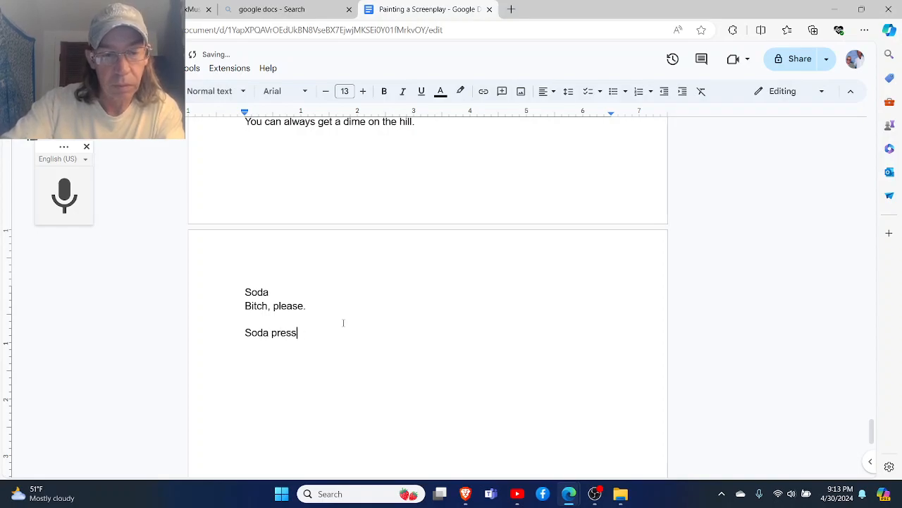
{"action": "type", "text": "es end call"}
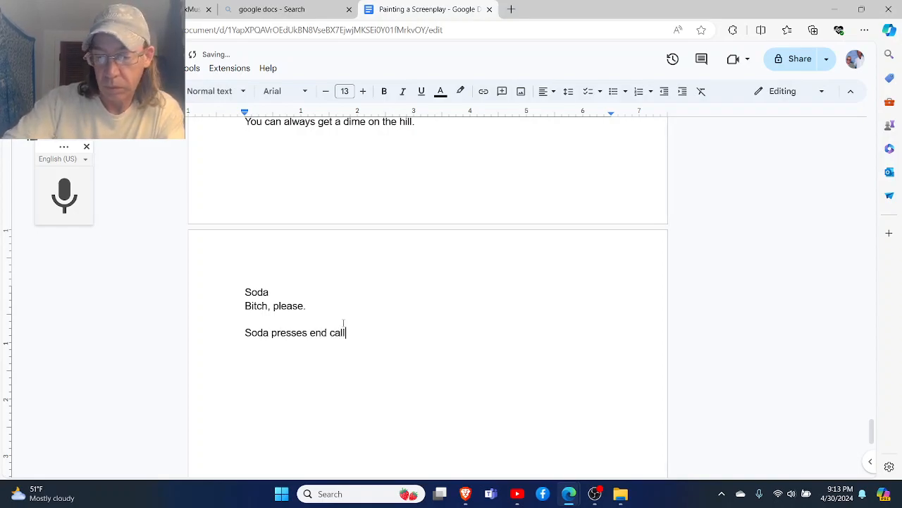
{"action": "key", "text": "Return"}
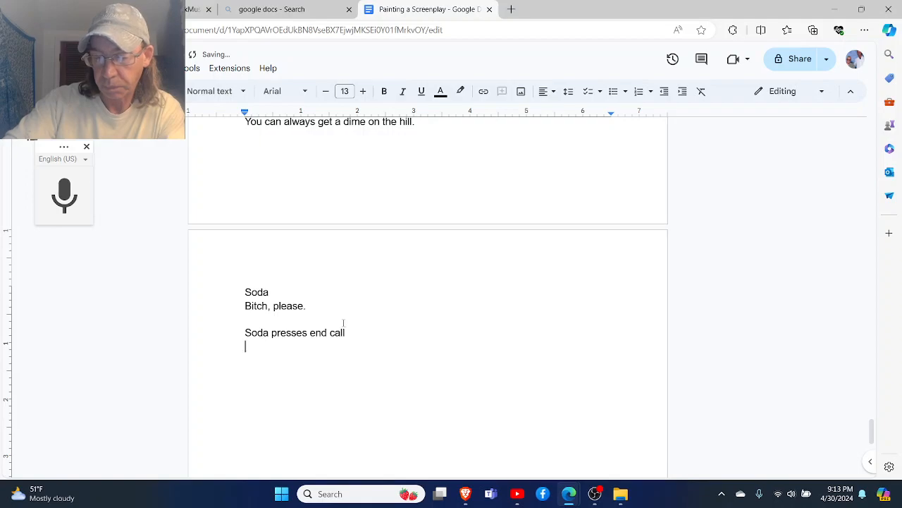
{"action": "key", "text": "Return"}
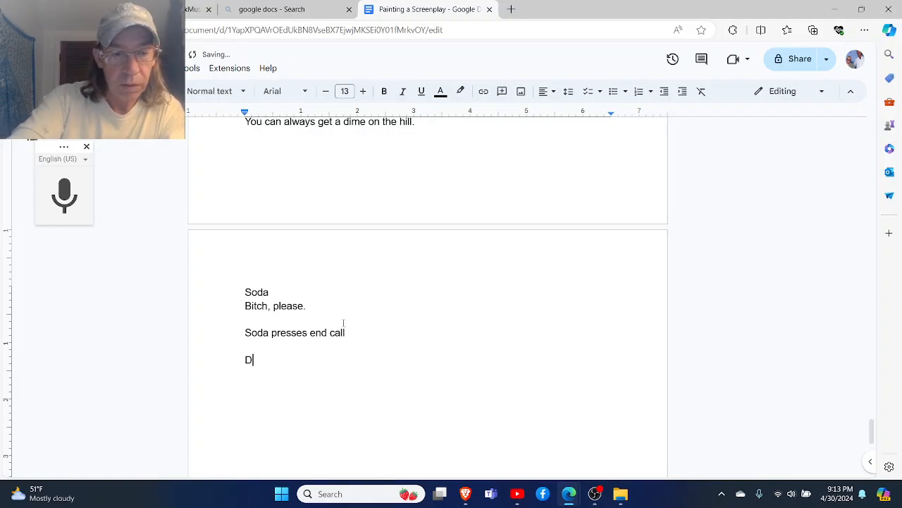
- Write Soda's next cue with the direction "To the world" and the line "WELL FUCK!", followed by a blank line
{"action": "type", "text": "Soda"}
{"action": "key", "text": "Return"}
{"action": "type", "text": "T"}
{"action": "key", "text": "BackSpace"}
{"action": "type", "text": "to tha"}
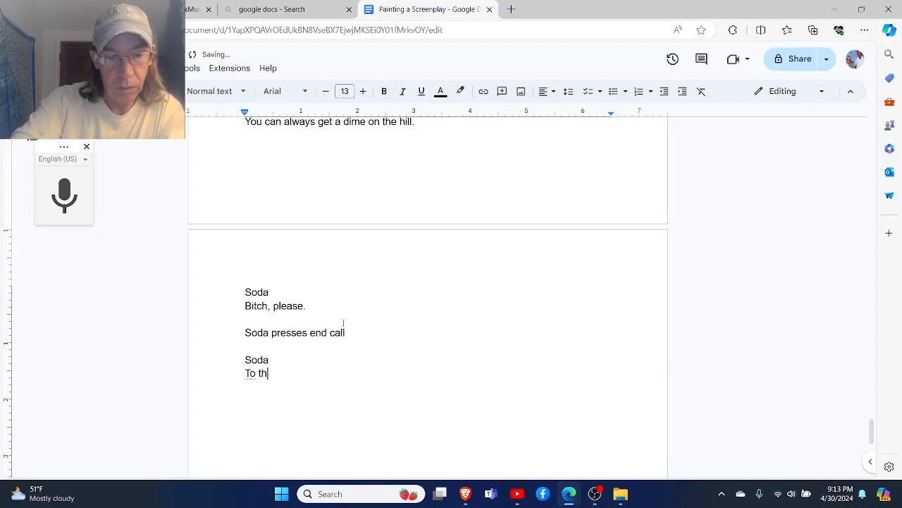
{"action": "key", "text": "BackSpace"}
{"action": "type", "text": "e world"}
{"action": "key", "text": "Return"}
{"action": "type", "text": "WE"}
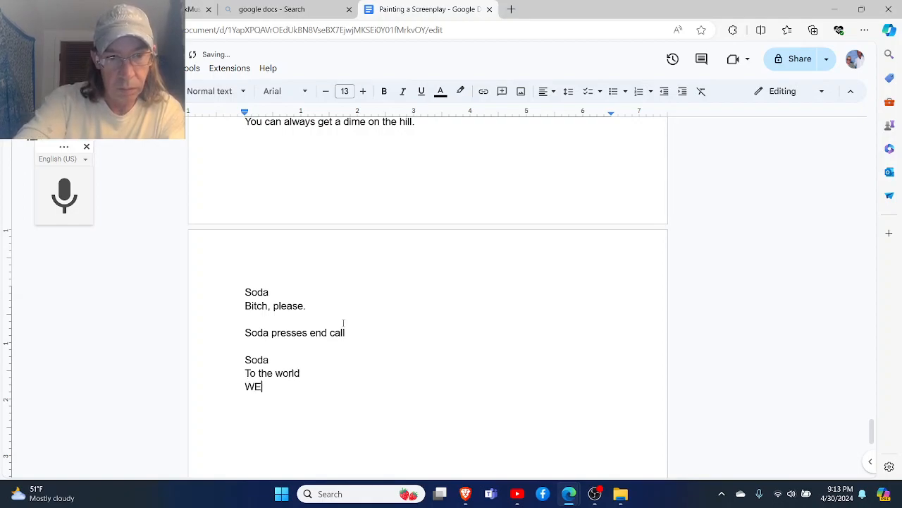
{"action": "type", "text": "LL F"}
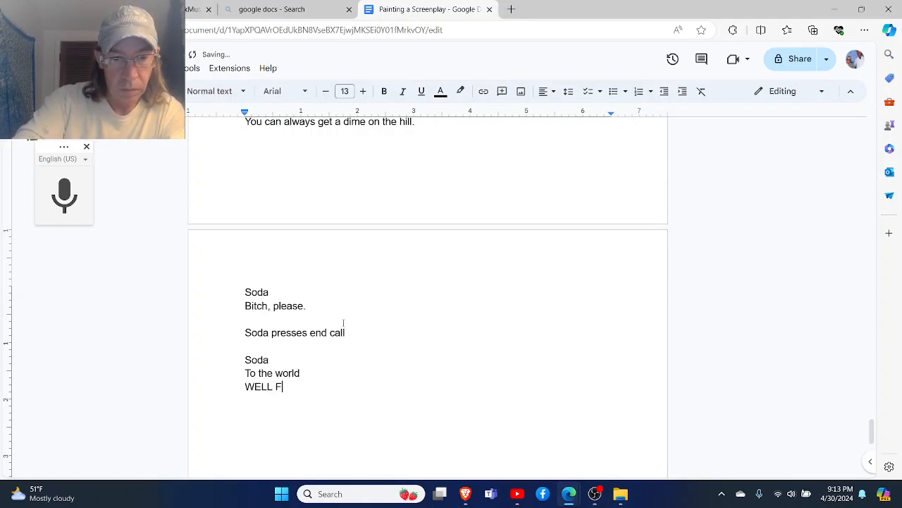
{"action": "type", "text": "UCK!"}
{"action": "key", "text": "Return"}
{"action": "key", "text": "Return"}
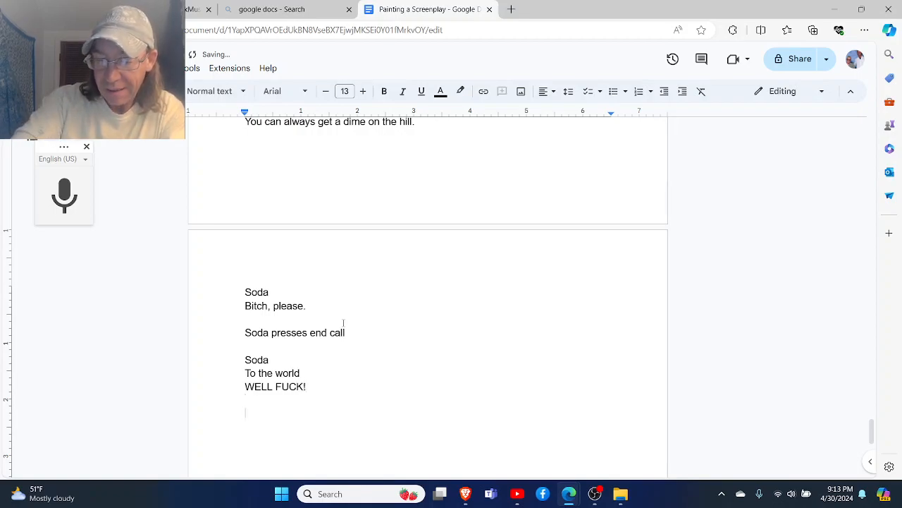
- Begin a new action line after Soda's outburst reading "Soda continues walking until he reaches"
{"action": "type", "text": "soda"}
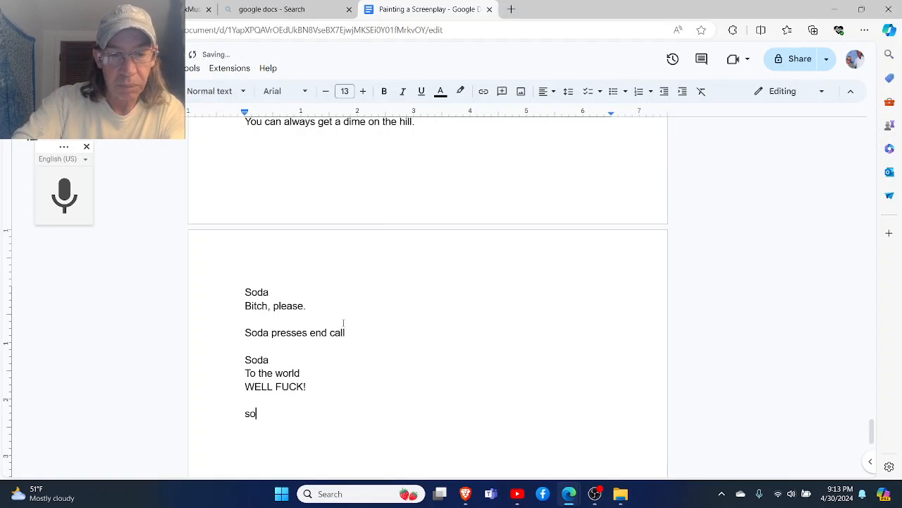
{"action": "key", "text": "BackSpace"}
{"action": "key", "text": "BackSpace"}
{"action": "key", "text": "BackSpace"}
{"action": "key", "text": "BackSpace"}
{"action": "key", "text": "BackSpace"}
{"action": "key", "text": "BackSpace"}
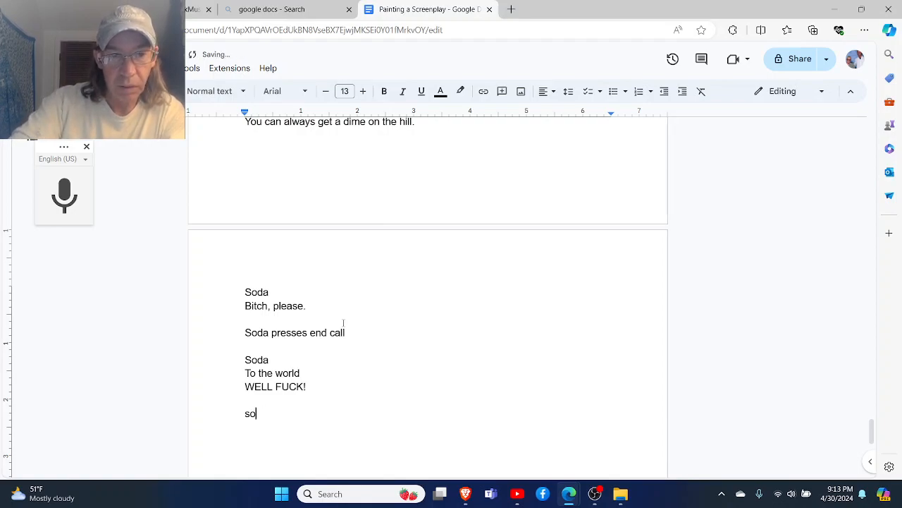
{"action": "type", "text": "Soda ciont"}
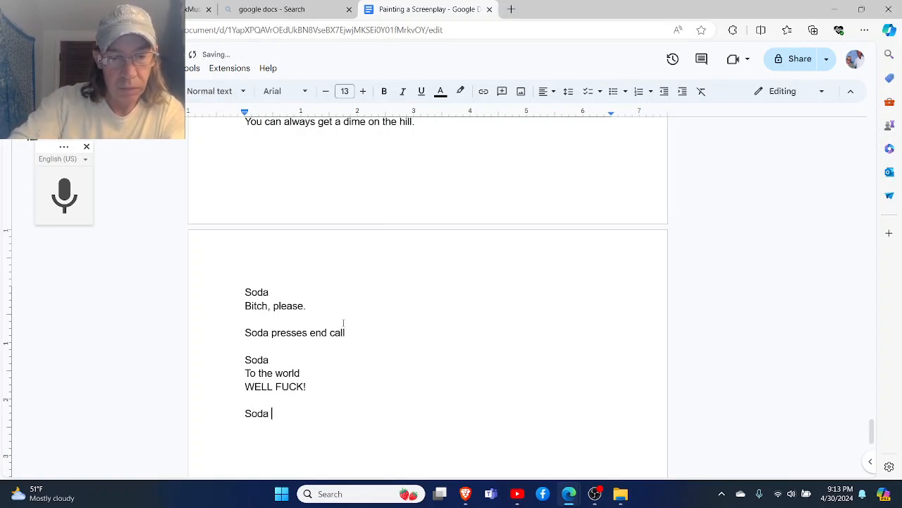
{"action": "key", "text": "BackSpace"}
{"action": "key", "text": "BackSpace"}
{"action": "key", "text": "BackSpace"}
{"action": "key", "text": "BackSpace"}
{"action": "type", "text": "ontinues w"}
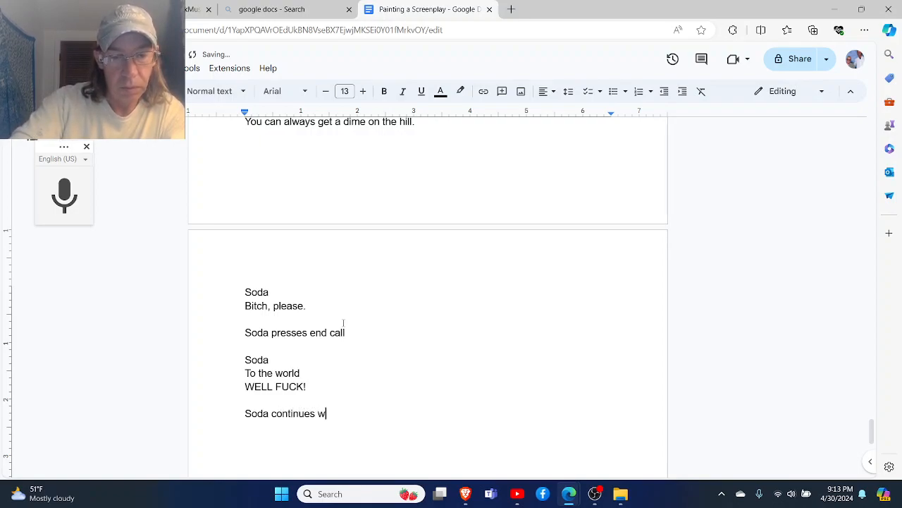
{"action": "type", "text": "alking until"}
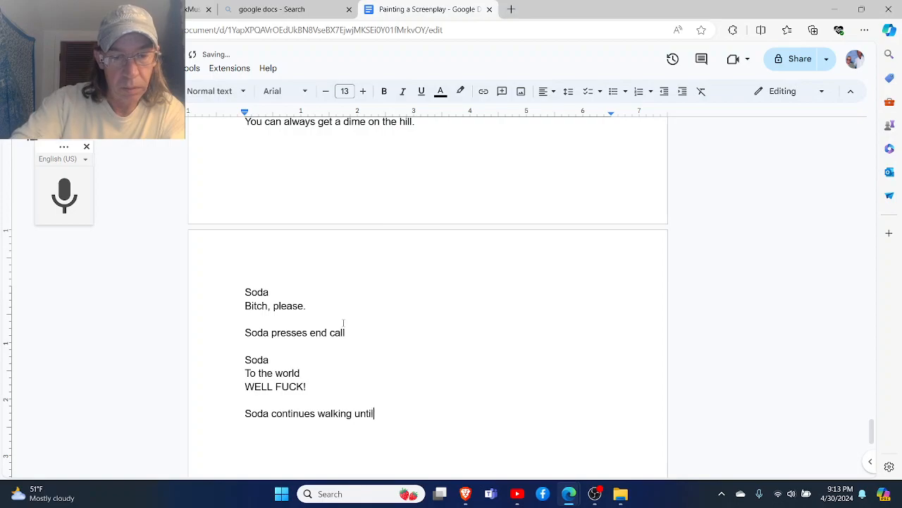
{"action": "type", "text": " he reach"}
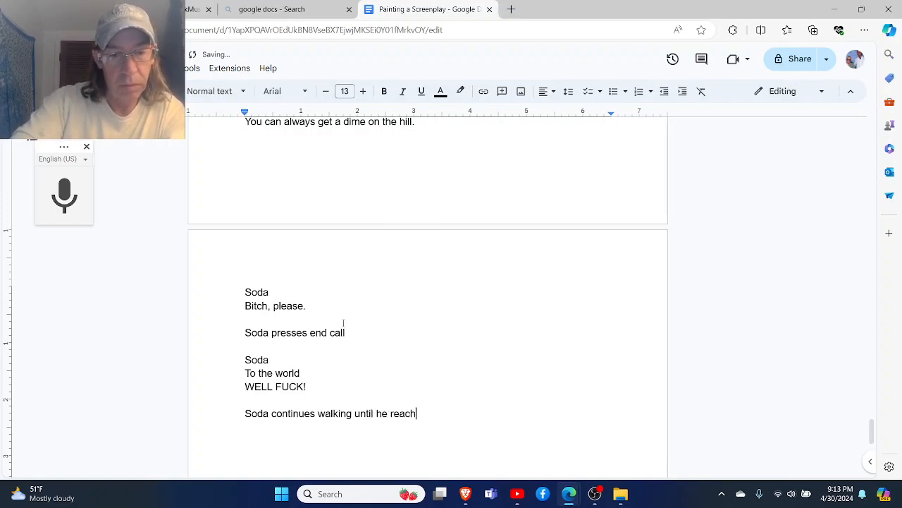
{"action": "type", "text": "es "}
{"action": "type", "text": "BENDER"}
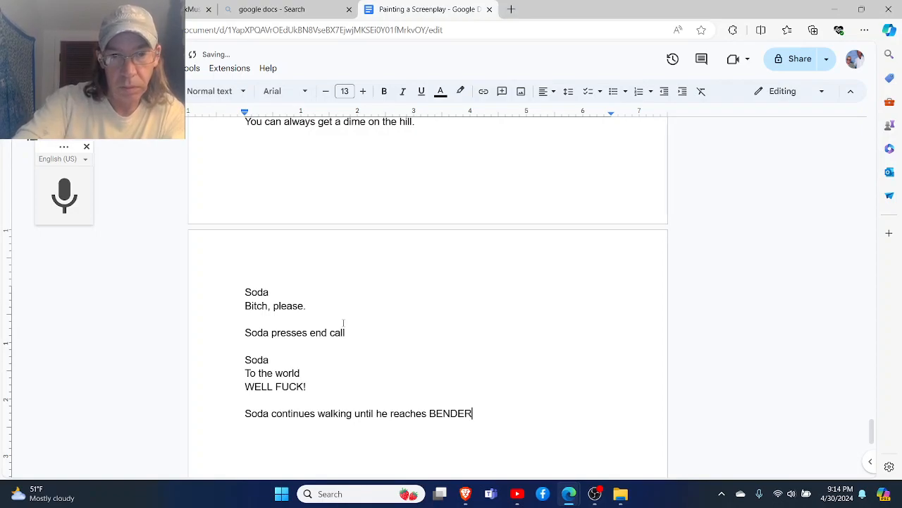
- Complete the action line about Soda walking with "BENDERS a bar." and start a new line below it
{"action": "key", "text": "BackSpace"}
{"action": "type", "text": "RS"}
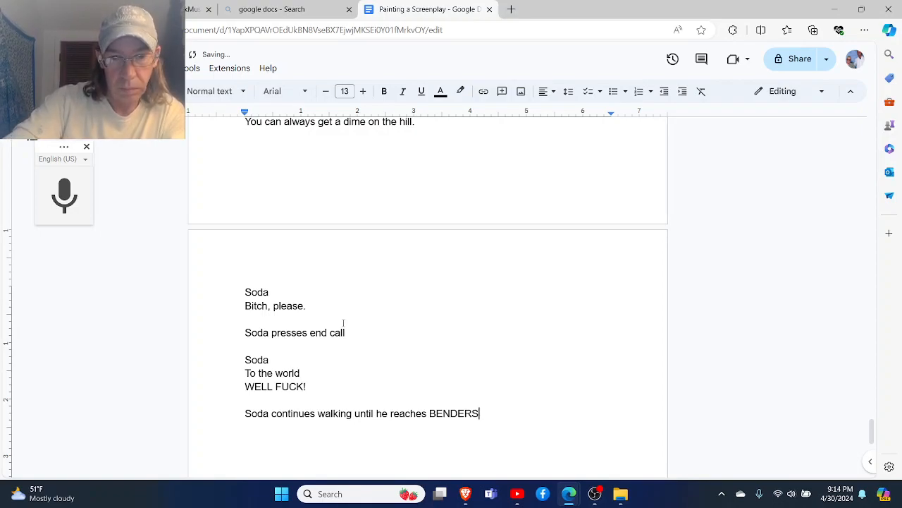
{"action": "type", "text": " a"}
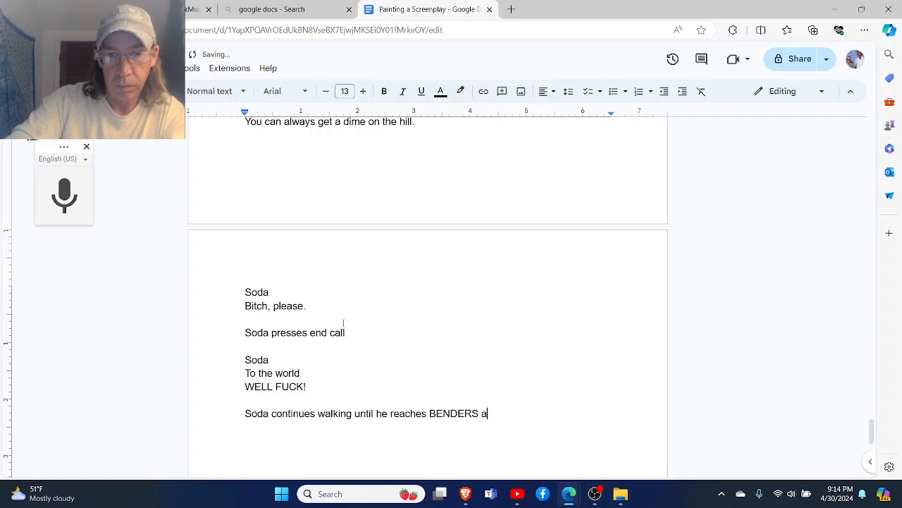
{"action": "type", "text": " BAR"}
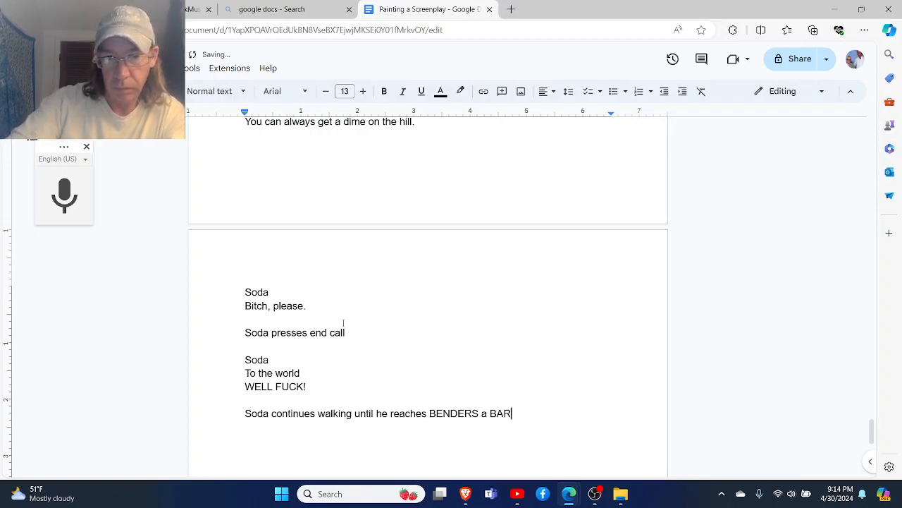
{"action": "key", "text": "BackSpace"}
{"action": "key", "text": "BackSpace"}
{"action": "key", "text": "BackSpace"}
{"action": "type", "text": "bar"}
{"action": "type", "text": "r."}
{"action": "key", "text": "Return"}
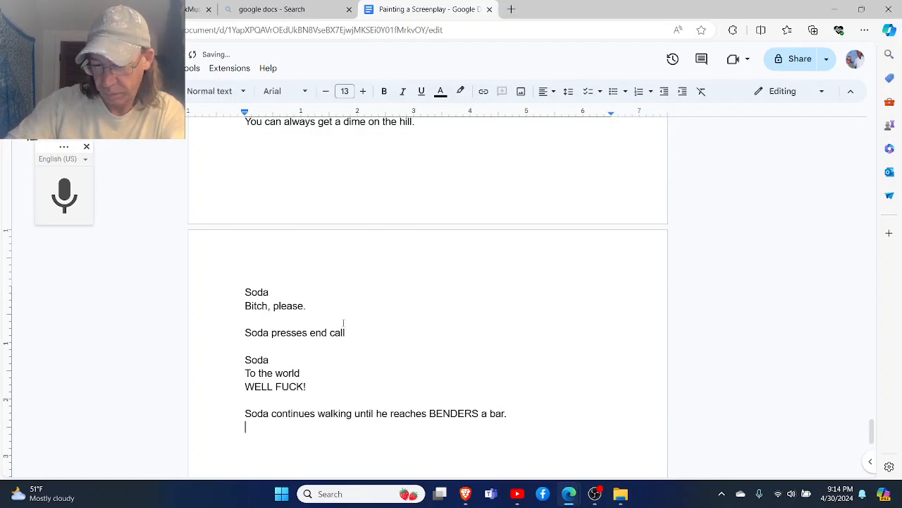
- Leave a blank line below the BENDERS action line and begin a description reading "The bar is dark and oly four people"
{"action": "key", "text": "Return"}
{"action": "type", "text": "The bar i"}
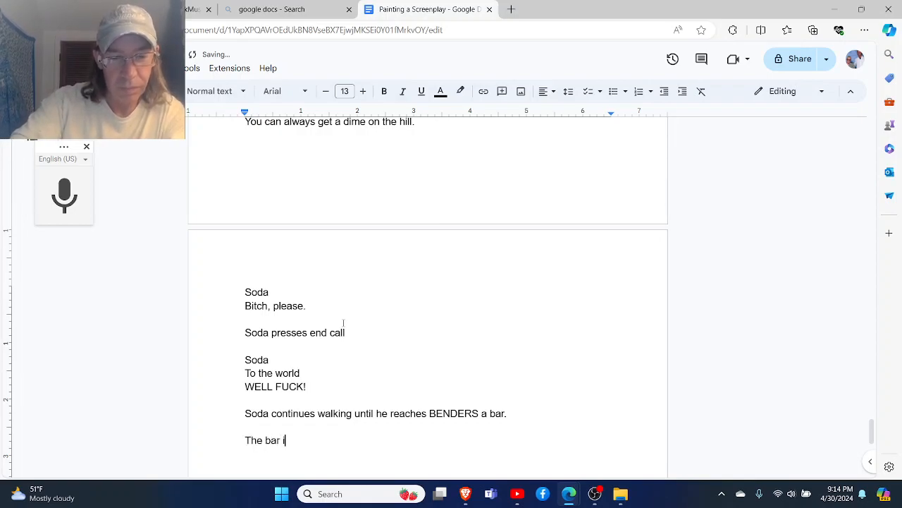
{"action": "type", "text": "s dark and "}
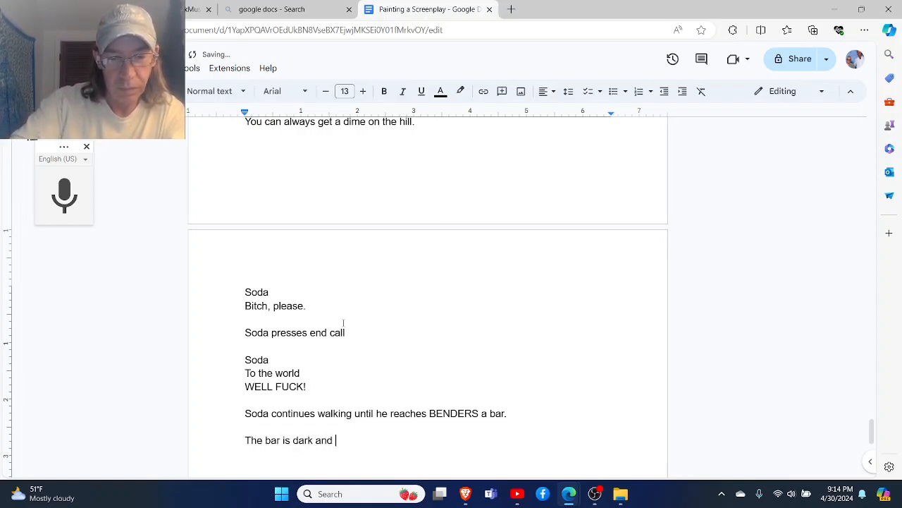
{"action": "type", "text": "oly fou"}
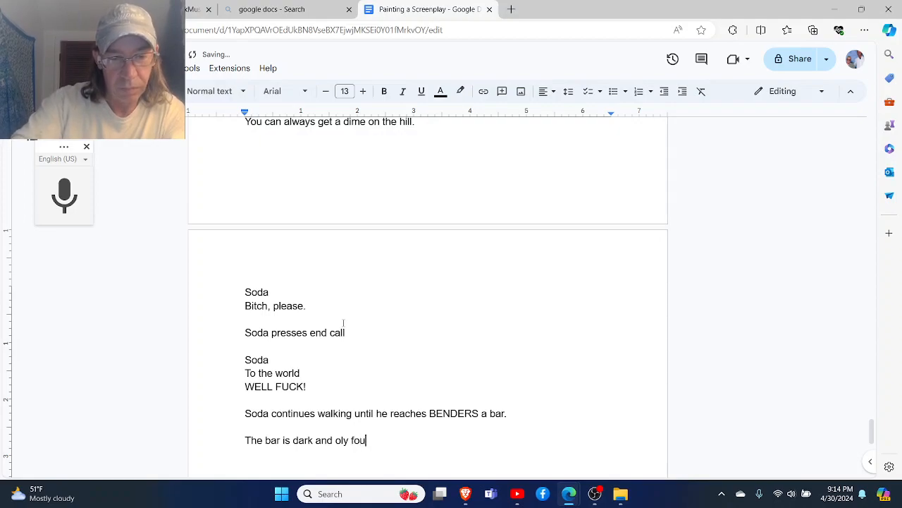
{"action": "type", "text": "r people"}
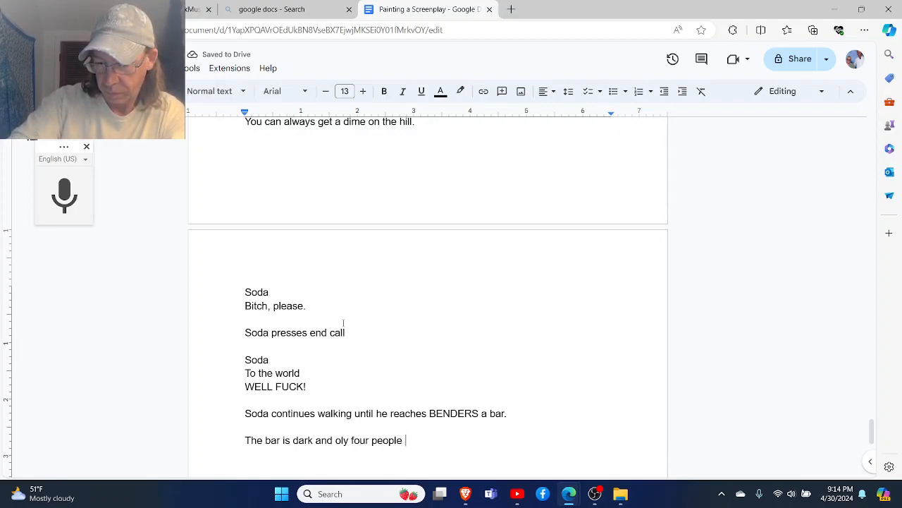
- Replace "oly four people" at the end of the bar description with "only a few peopel"
{"action": "key", "text": "BackSpace"}
{"action": "key", "text": "BackSpace"}
{"action": "key", "text": "BackSpace"}
{"action": "key", "text": "BackSpace"}
{"action": "key", "text": "BackSpace"}
{"action": "key", "text": "BackSpace"}
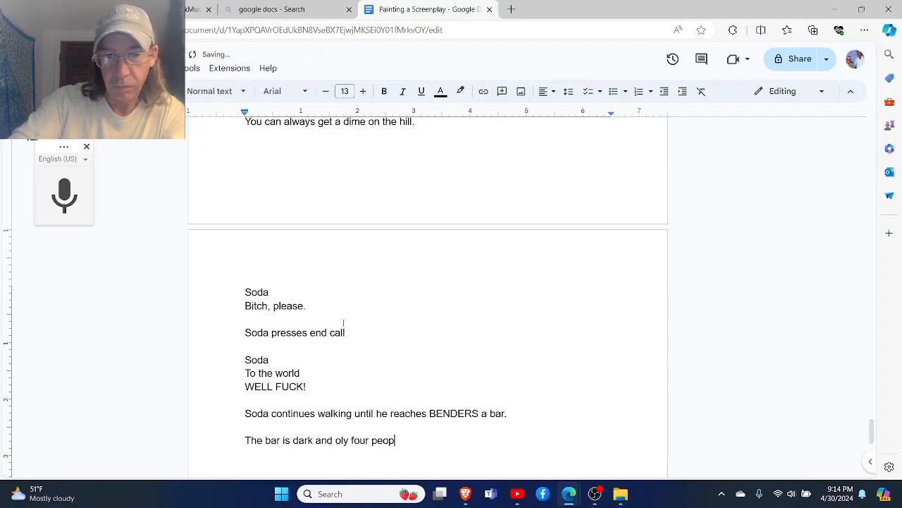
{"action": "key", "text": "BackSpace"}
{"action": "key", "text": "BackSpace"}
{"action": "key", "text": "BackSpace"}
{"action": "key", "text": "BackSpace"}
{"action": "key", "text": "BackSpace"}
{"action": "key", "text": "BackSpace"}
{"action": "key", "text": "BackSpace"}
{"action": "key", "text": "BackSpace"}
{"action": "key", "text": "BackSpace"}
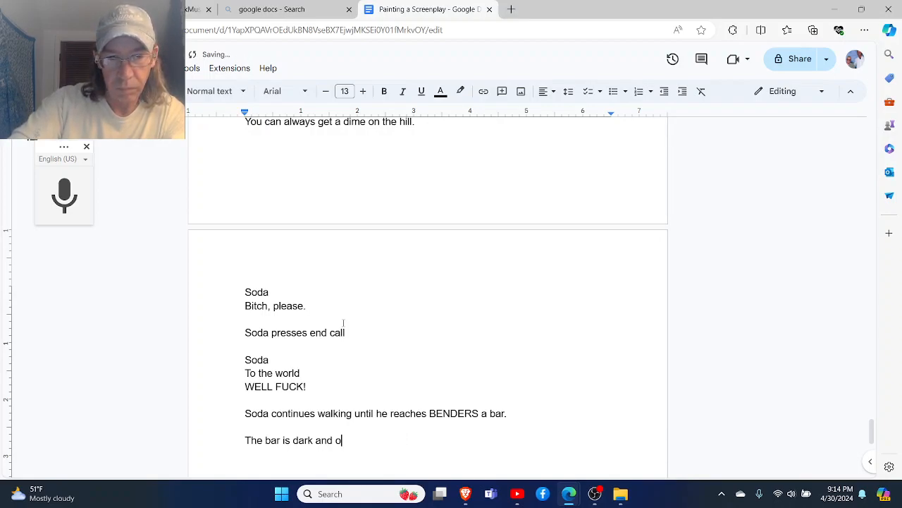
{"action": "type", "text": "nly a f"}
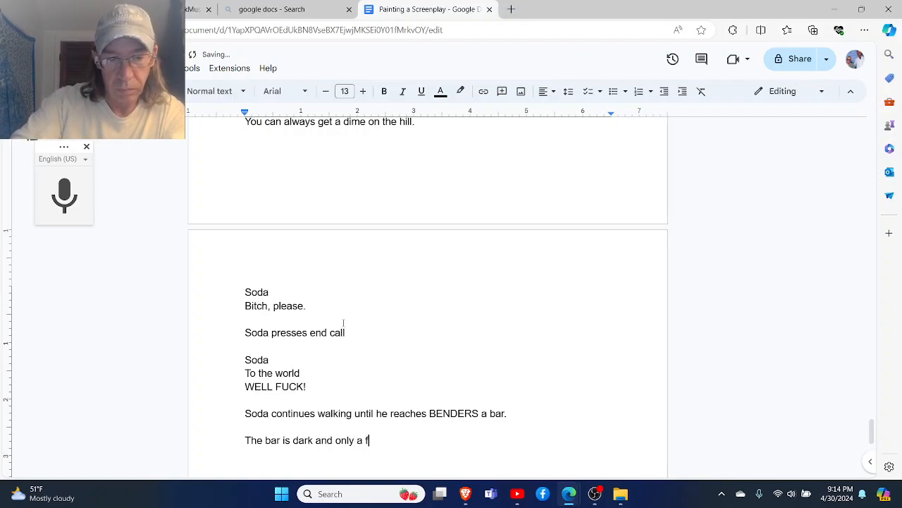
{"action": "type", "text": "ew peopel"}
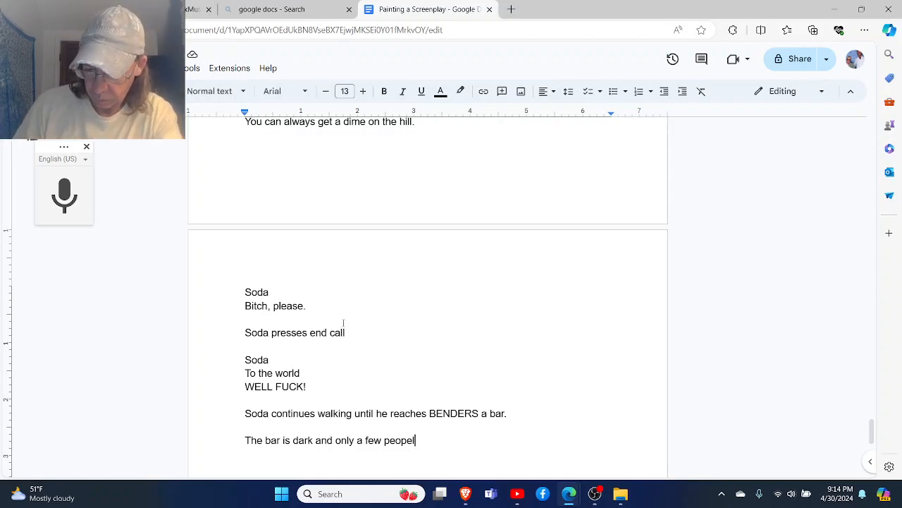
- Replace the word "and" after "dark" in the bar description with "with"
{"action": "left_click", "coordinate": [333, 440]}
{"action": "key", "text": "BackSpace"}
{"action": "key", "text": "BackSpace"}
{"action": "key", "text": "BackSpace"}
{"action": "key", "text": "BackSpace"}
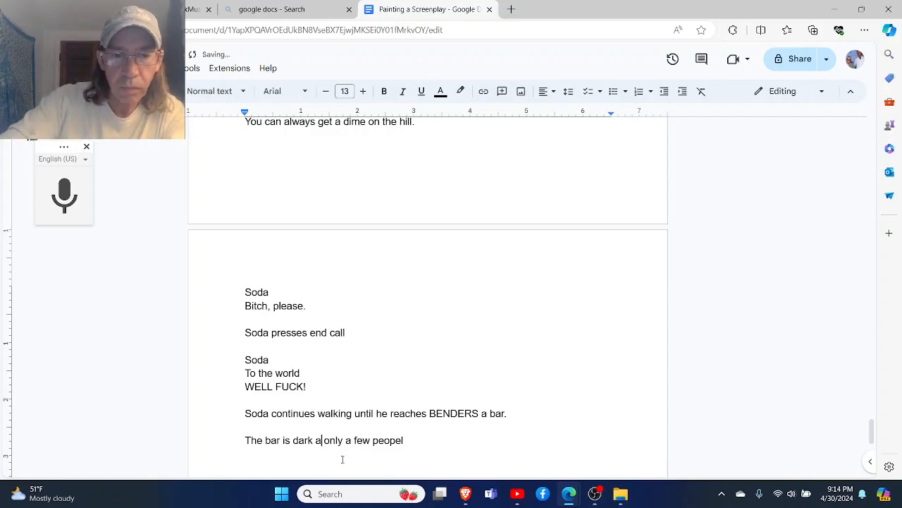
{"action": "type", "text": "with"}
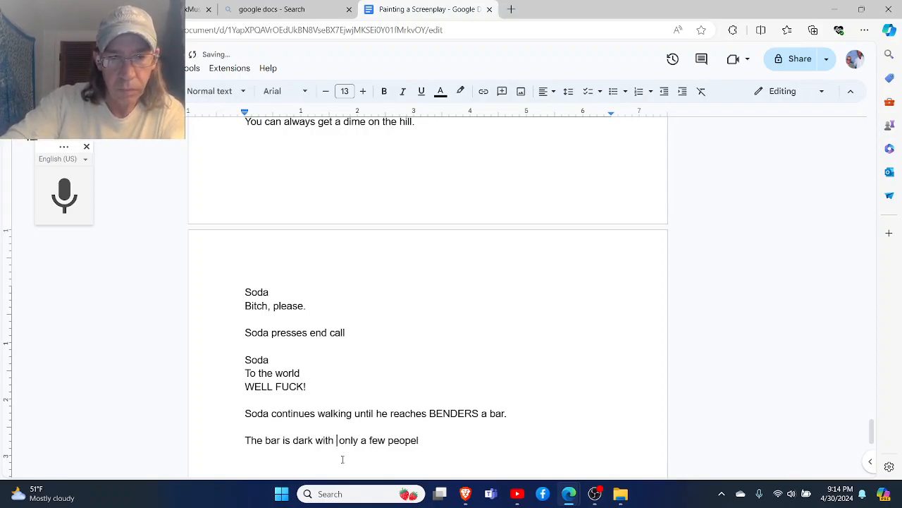
{"action": "key", "text": "Delete"}
- Correct the misspelled "peopel" at the end of the description using the suggested spelling "people"
{"action": "key", "text": "Right"}
{"action": "key", "text": "Right"}
{"action": "key", "text": "Right"}
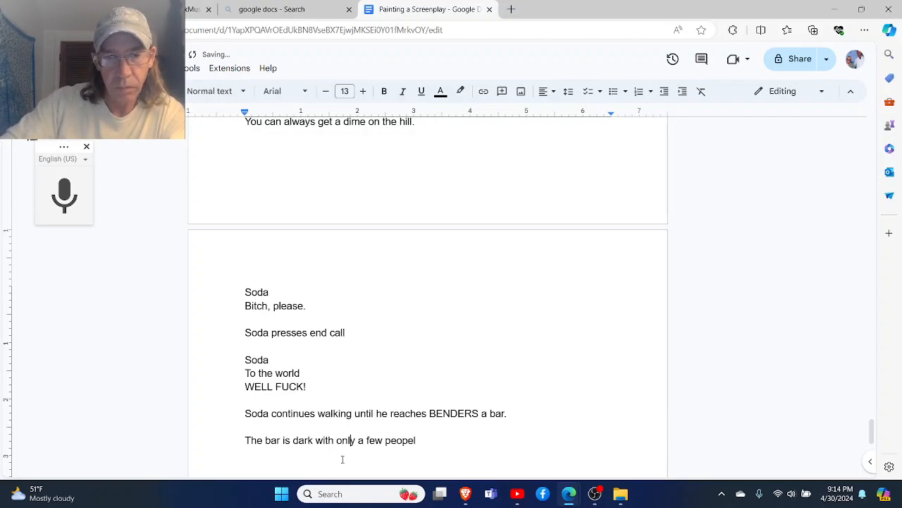
{"action": "key", "text": "Right"}
{"action": "key", "text": "Right"}
{"action": "key", "text": "Right"}
{"action": "key", "text": "Right"}
{"action": "key", "text": "Right"}
{"action": "key", "text": "Right"}
{"action": "key", "text": "Right"}
{"action": "key", "text": "Right"}
{"action": "key", "text": "Right"}
{"action": "key", "text": "Right"}
{"action": "key", "text": "Right"}
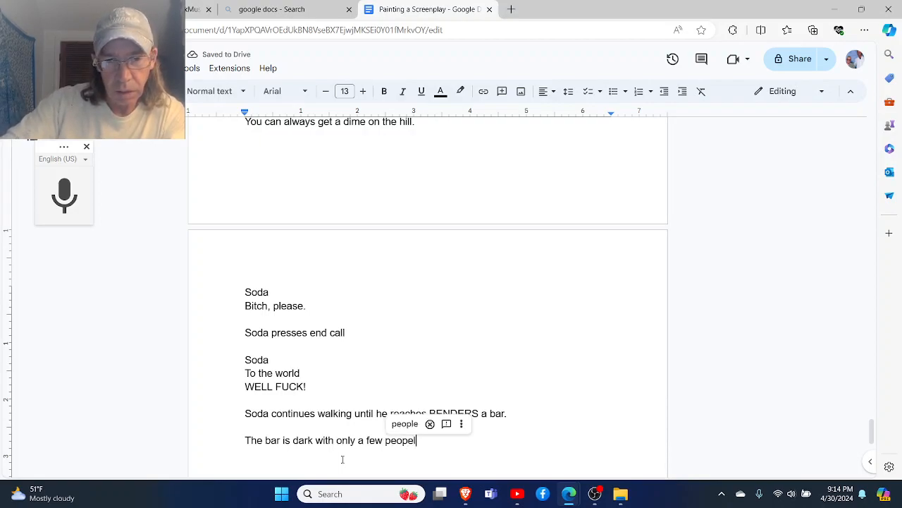
{"action": "key", "text": "Return"}
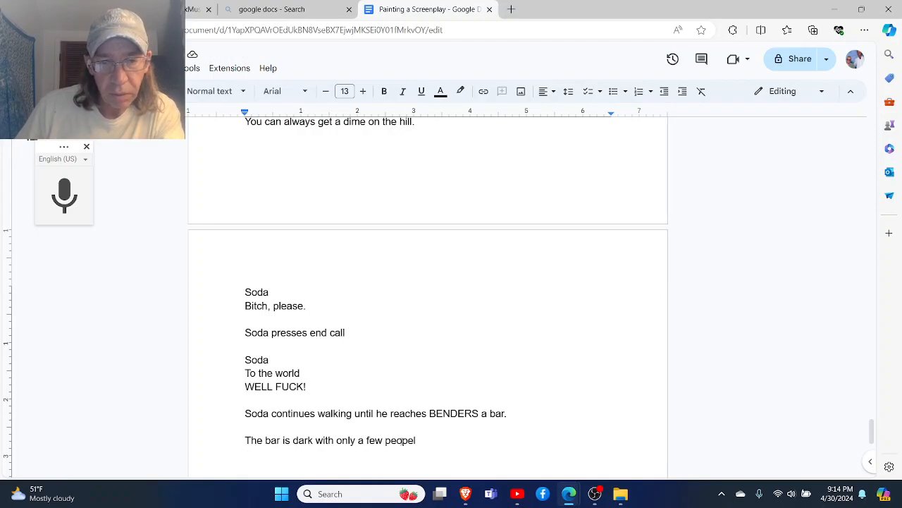
{"action": "left_click", "coordinate": [402, 440]}
{"action": "left_click", "coordinate": [404, 424]}
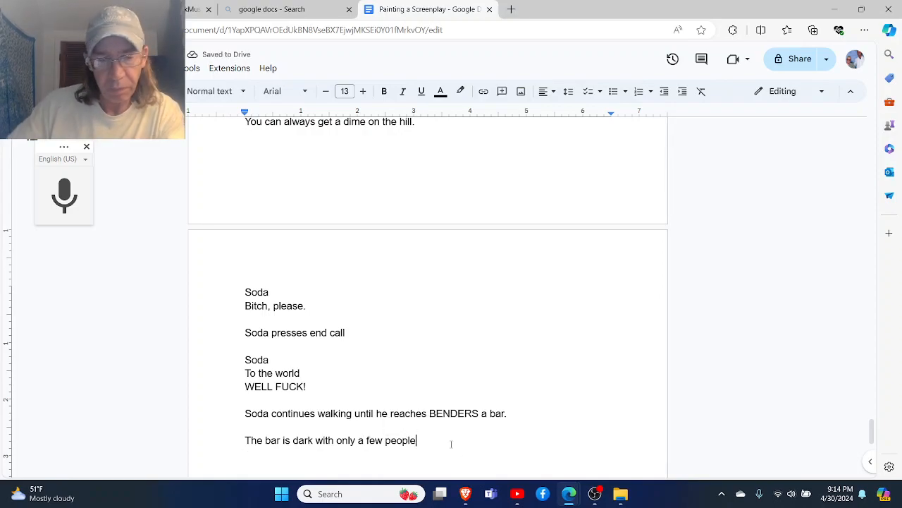
- Continue the description after "people" with "at the bar"
{"action": "type", "text": "n"}
{"action": "key", "text": "BackSpace"}
{"action": "type", "text": "at the bar"}
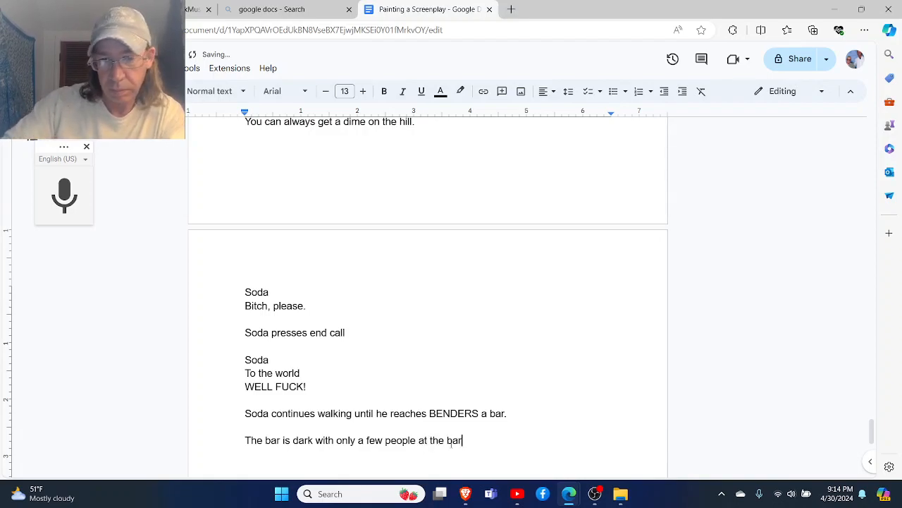
- Replace the first "bar" in the description so the sentence opens with "The barroom is dark"
{"action": "key", "text": "Left"}
{"action": "key", "text": "Left"}
{"action": "key", "text": "Left"}
{"action": "key", "text": "Left"}
{"action": "key", "text": "Left"}
{"action": "key", "text": "Left"}
{"action": "key", "text": "Left"}
{"action": "key", "text": "Left"}
{"action": "key", "text": "Left"}
{"action": "key", "text": "Left"}
{"action": "key", "text": "Left"}
{"action": "key", "text": "Left"}
{"action": "key", "text": "Left"}
{"action": "key", "text": "Left"}
{"action": "key", "text": "Left"}
{"action": "key", "text": "Left"}
{"action": "key", "text": "Left"}
{"action": "key", "text": "Left"}
{"action": "key", "text": "Left"}
{"action": "key", "text": "Left"}
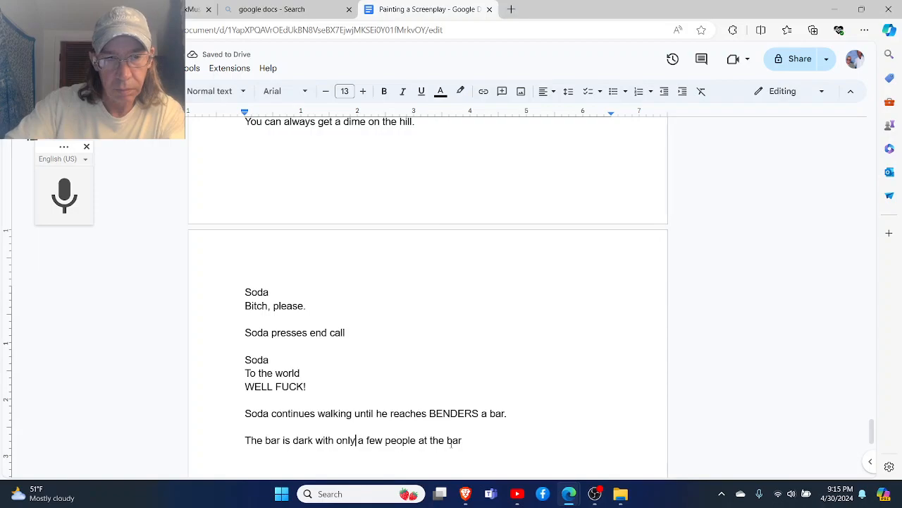
{"action": "key", "text": "Left"}
{"action": "key", "text": "Left"}
{"action": "key", "text": "Left"}
{"action": "key", "text": "Left"}
{"action": "key", "text": "Left"}
{"action": "key", "text": "BackSpace"}
{"action": "key", "text": "BackSpace"}
{"action": "key", "text": "BackSpace"}
{"action": "key", "text": "BackSpace"}
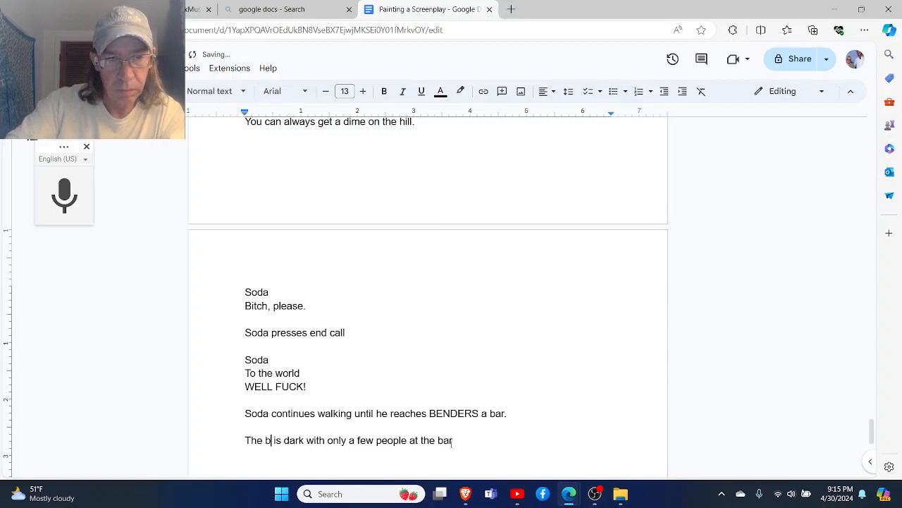
{"action": "type", "text": "room"}
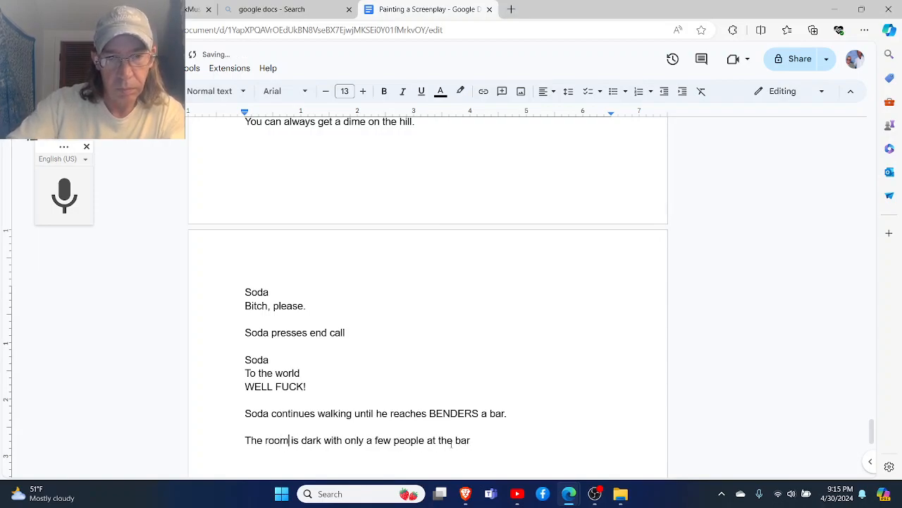
{"action": "key", "text": "BackSpace"}
{"action": "key", "text": "BackSpace"}
{"action": "key", "text": "BackSpace"}
{"action": "key", "text": "BackSpace"}
{"action": "type", "text": "barroom"}
- End the barroom sentence with a period and begin the next sentence with "The bartender is an attractive"
{"action": "key", "text": "ctrl+Right"}
{"action": "key", "text": "ctrl+Right"}
{"action": "key", "text": "ctrl+Right"}
{"action": "key", "text": "ctrl+Right"}
{"action": "key", "text": "ctrl+Right"}
{"action": "key", "text": "ctrl+Right"}
{"action": "key", "text": "ctrl+Right"}
{"action": "key", "text": "ctrl+Right"}
{"action": "key", "text": "ctrl+Right"}
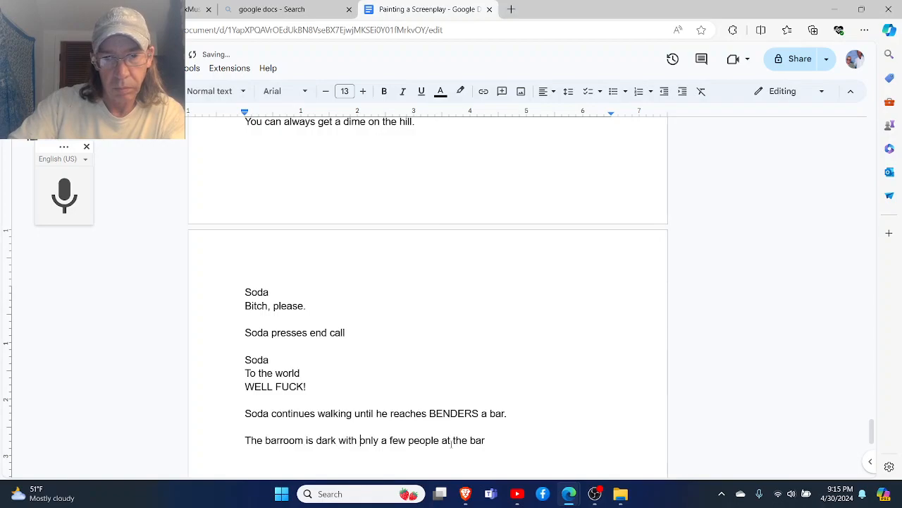
{"action": "key", "text": "End"}
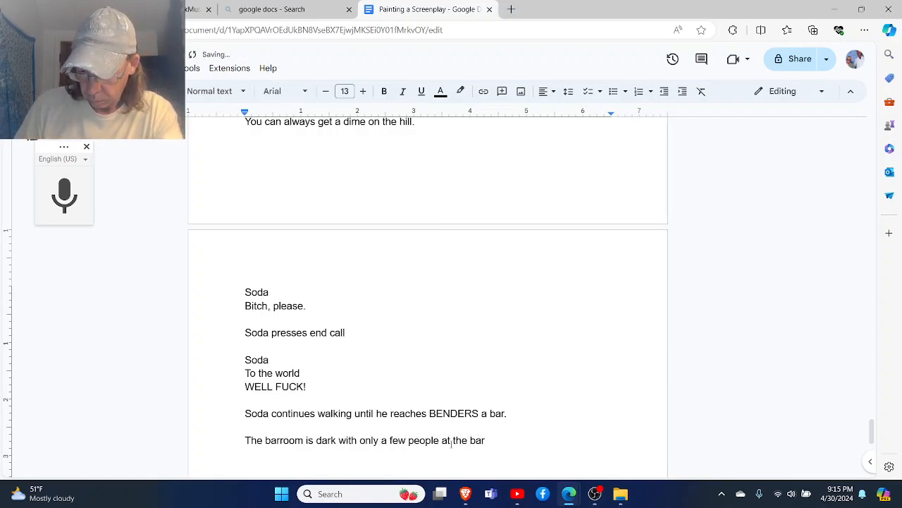
{"action": "key", "text": "BackSpace"}
{"action": "type", "text": ". The bartender "}
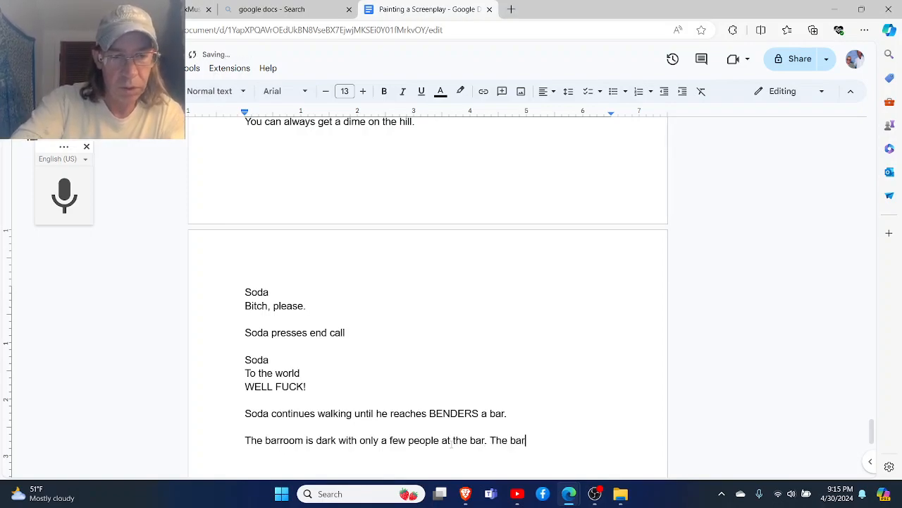
{"action": "type", "text": "is a"}
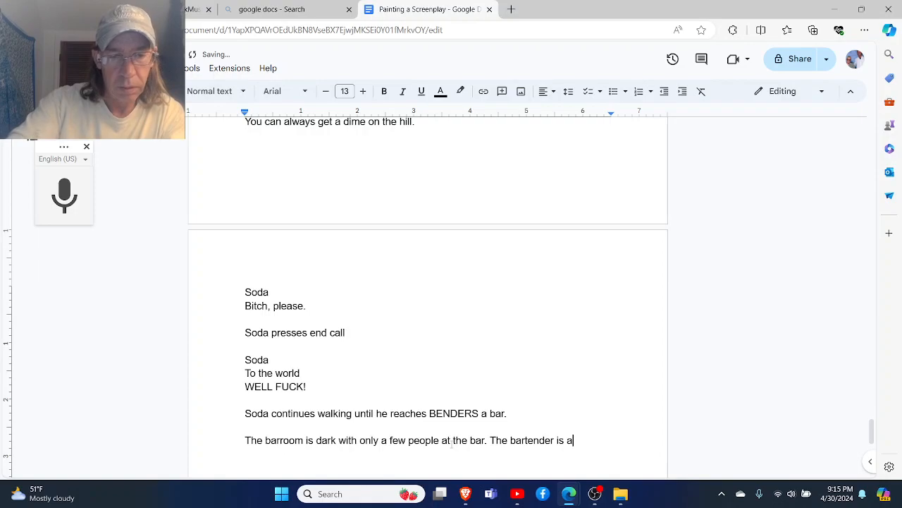
{"action": "type", "text": "n attractive"}
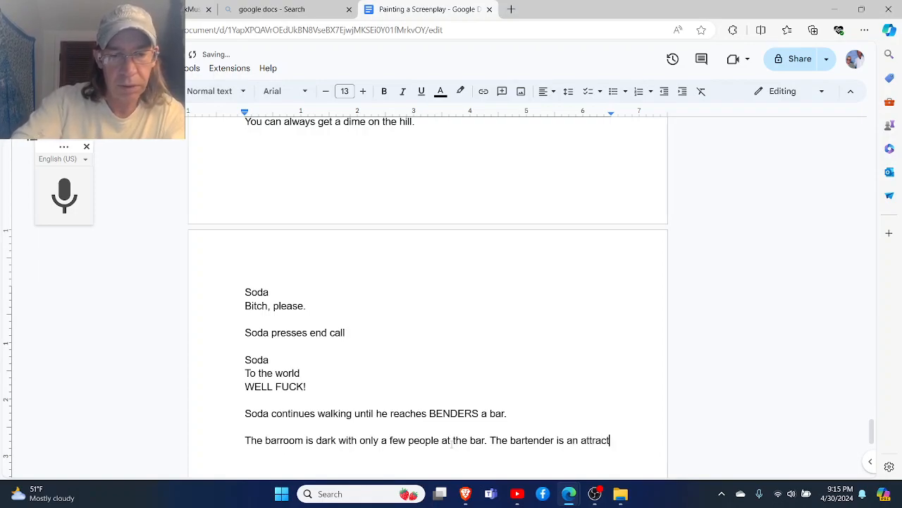
- Continue the bartender sentence after "attractive" with "30 something year old woman"
{"action": "key", "text": "BackSpace"}
{"action": "key", "text": "BackSpace"}
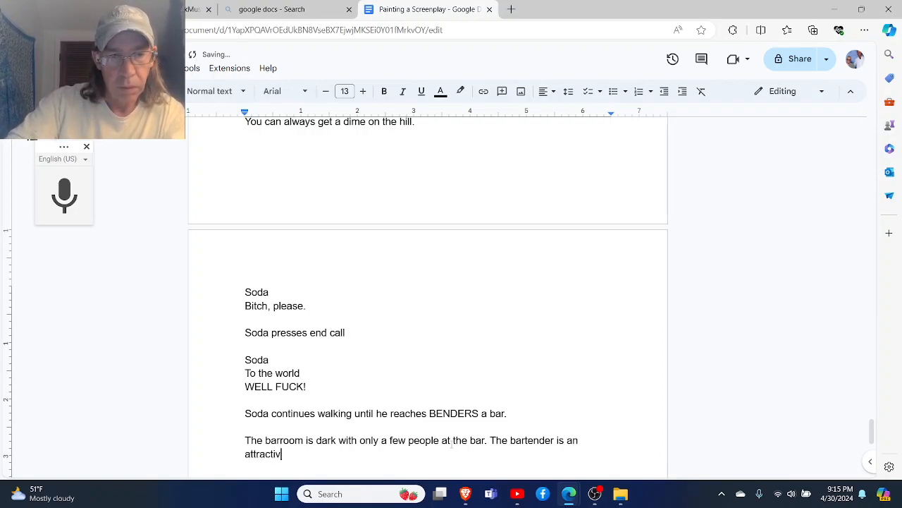
{"action": "type", "text": "e 30 "}
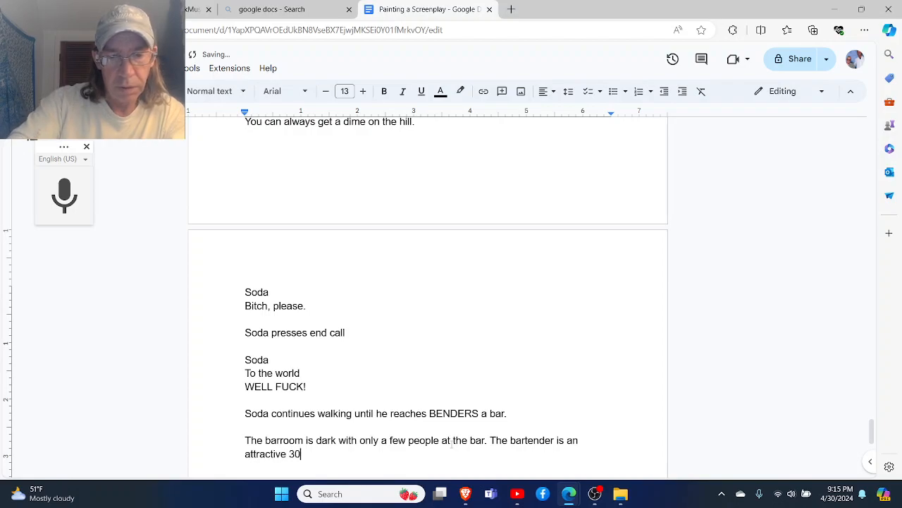
{"action": "type", "text": "something "}
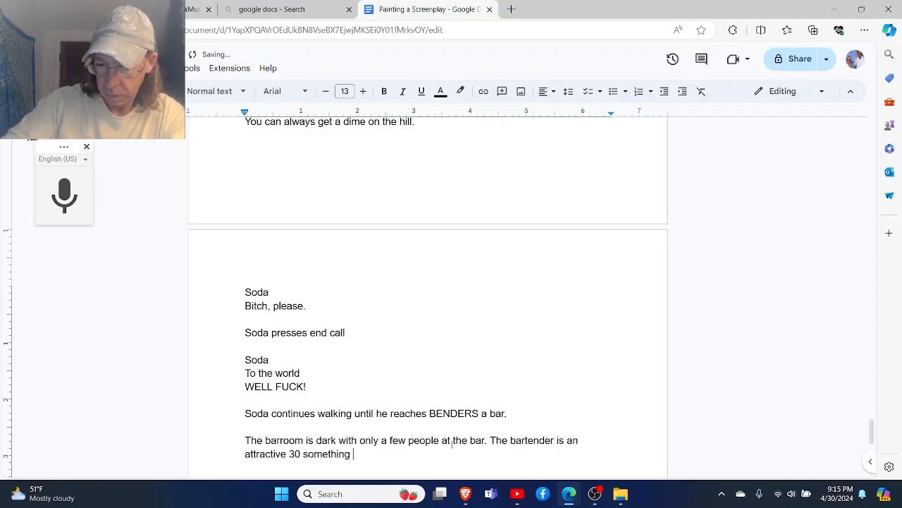
{"action": "type", "text": "year old"}
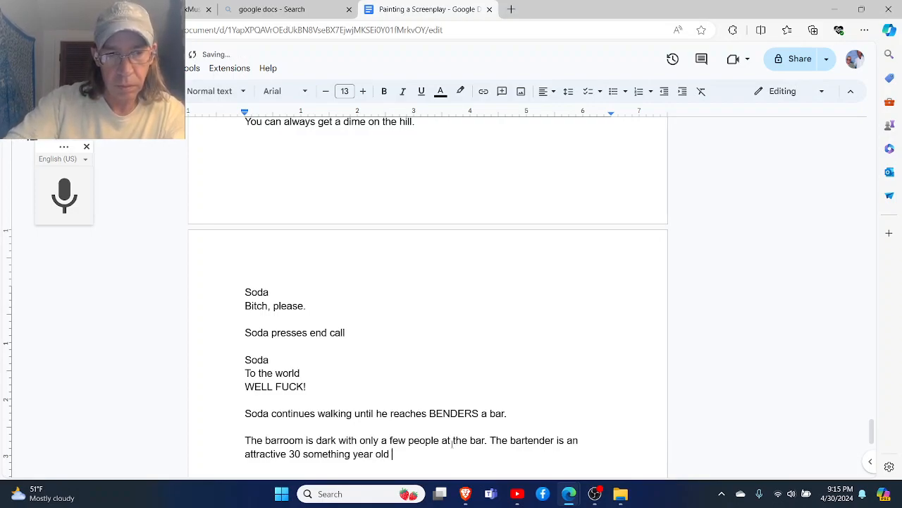
{"action": "key", "text": "BackSpace"}
{"action": "key", "text": "BackSpace"}
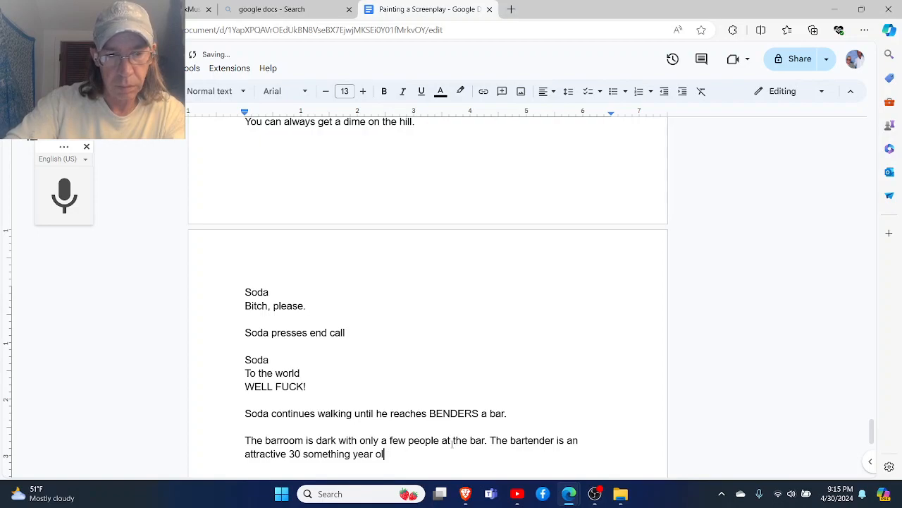
{"action": "type", "text": "d woman"}
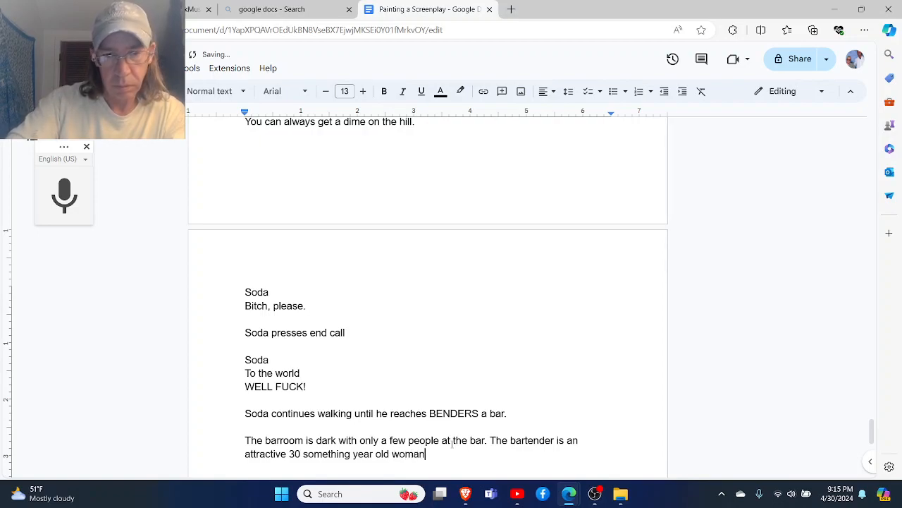
{"action": "type", "text": ". "}
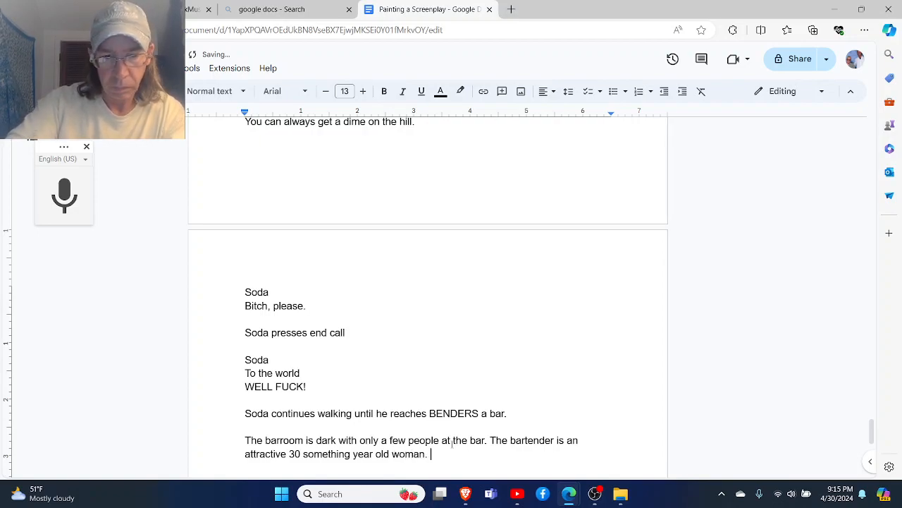
{"action": "type", "text": "The men at the bar"}
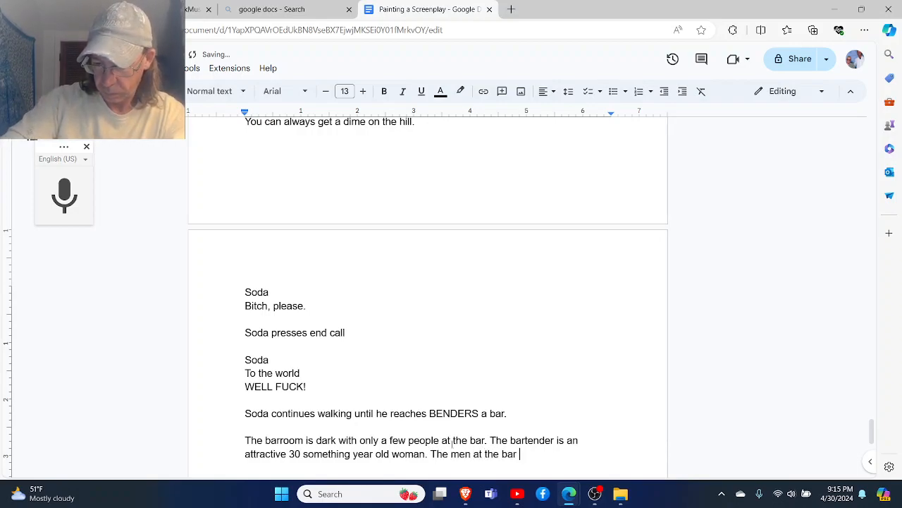
{"action": "type", "text": " are most"}
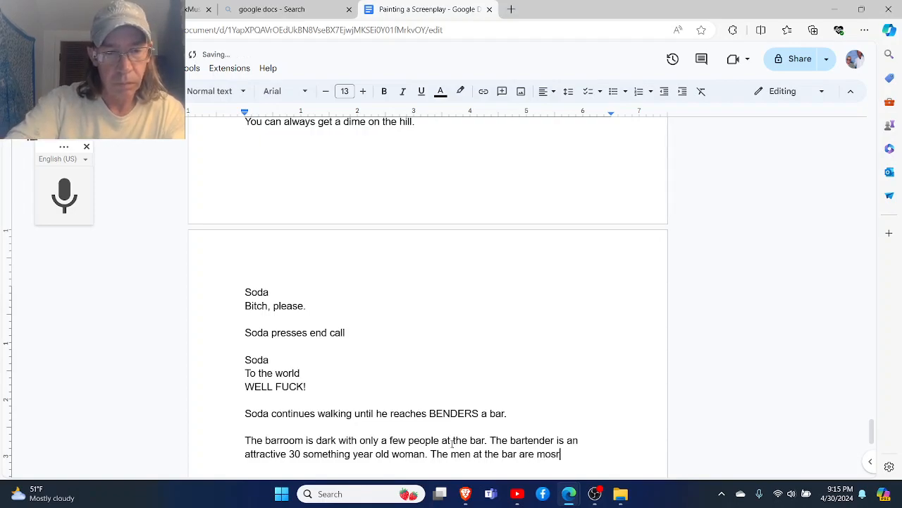
{"action": "type", "text": "ly in their "}
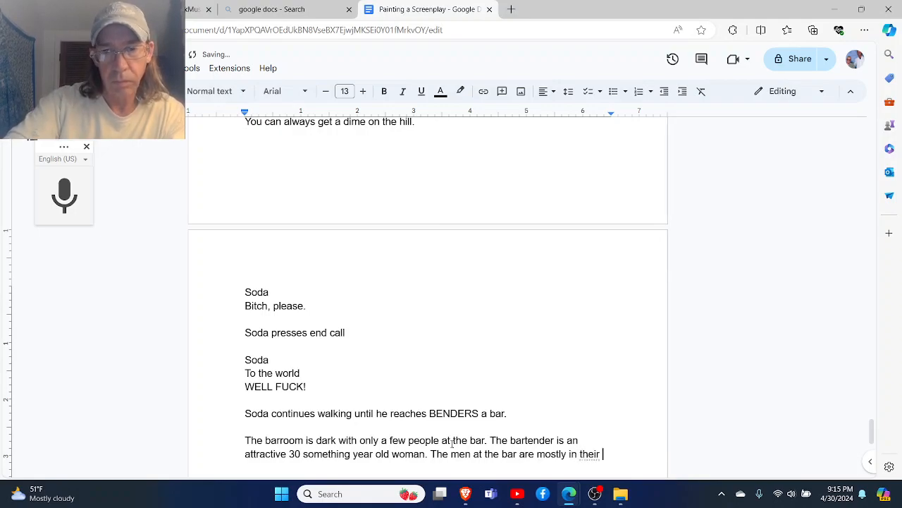
{"action": "type", "text": "60's."}
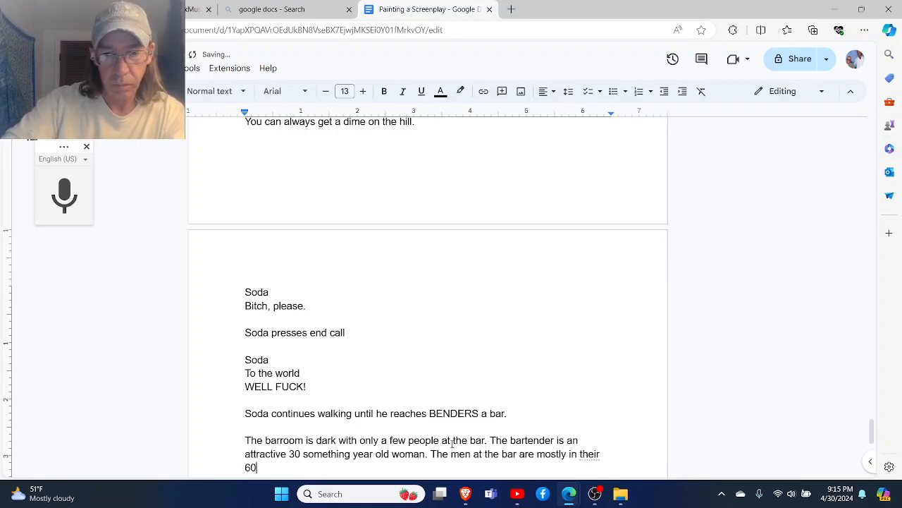
- End the bartender sentence with a period, add "The men at the bar are mostly in their 60's." and start a new line
{"action": "key", "text": "Return"}
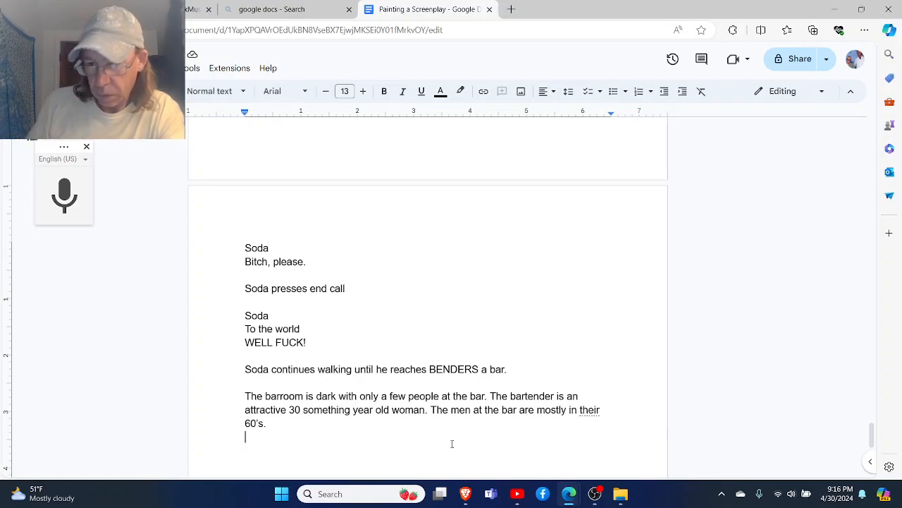
- Start a new paragraph after the barroom description with "One of the patrons is on his 20's, he wears"
{"action": "key", "text": "Return"}
{"action": "type", "text": "One of the patrons is "}
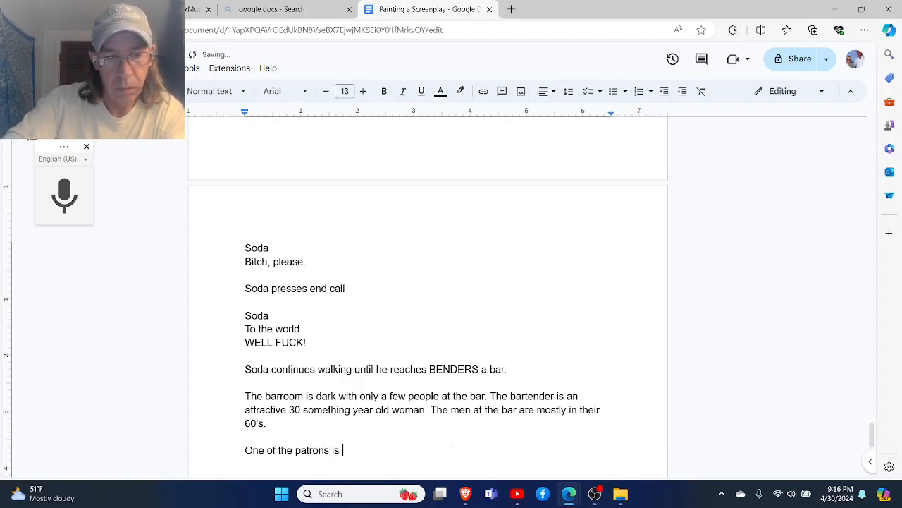
{"action": "type", "text": "on his 2"}
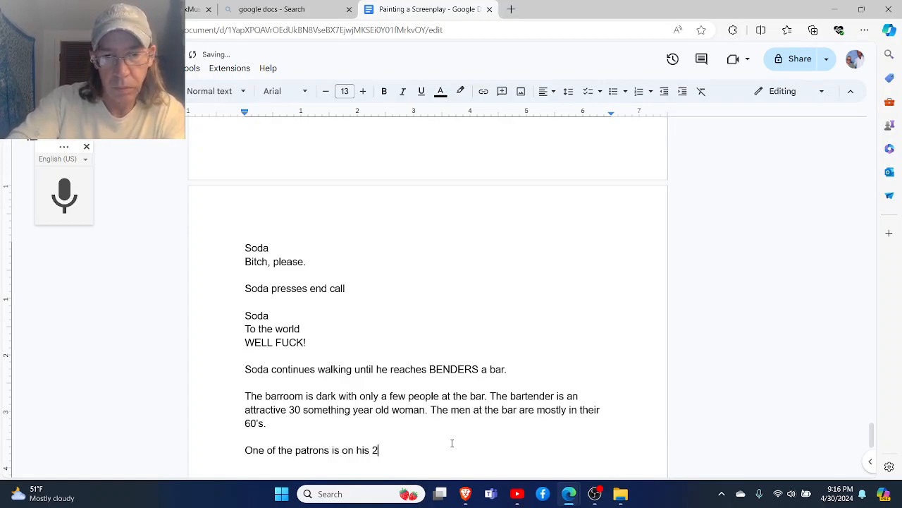
{"action": "type", "text": "0's, he wears"}
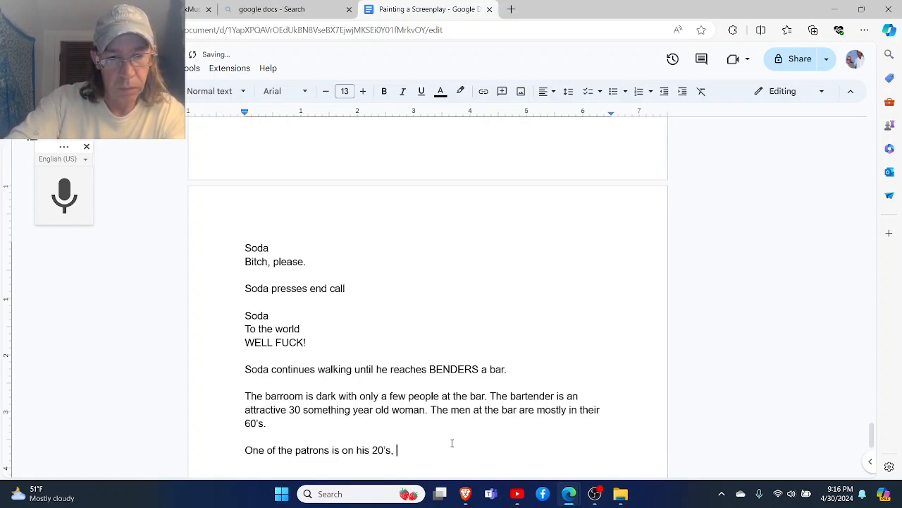
{"action": "type", "text": " a s"}
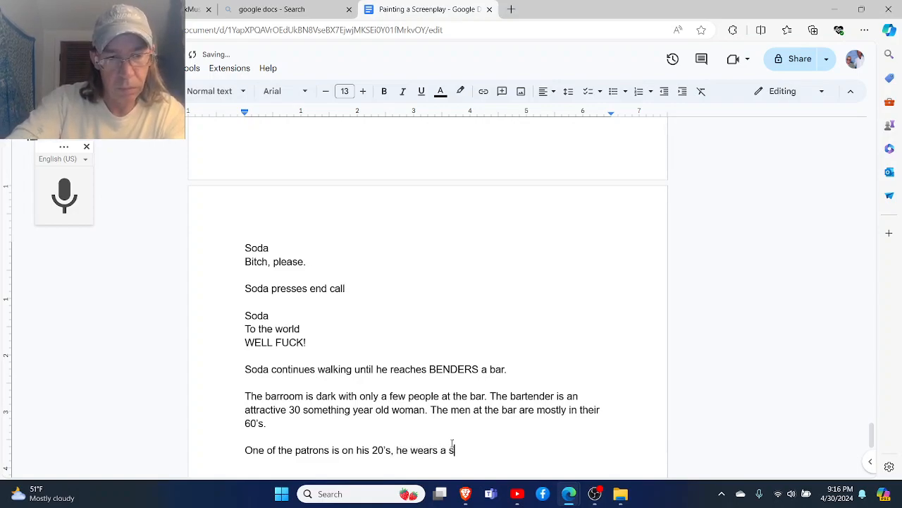
{"action": "type", "text": "tripe"}
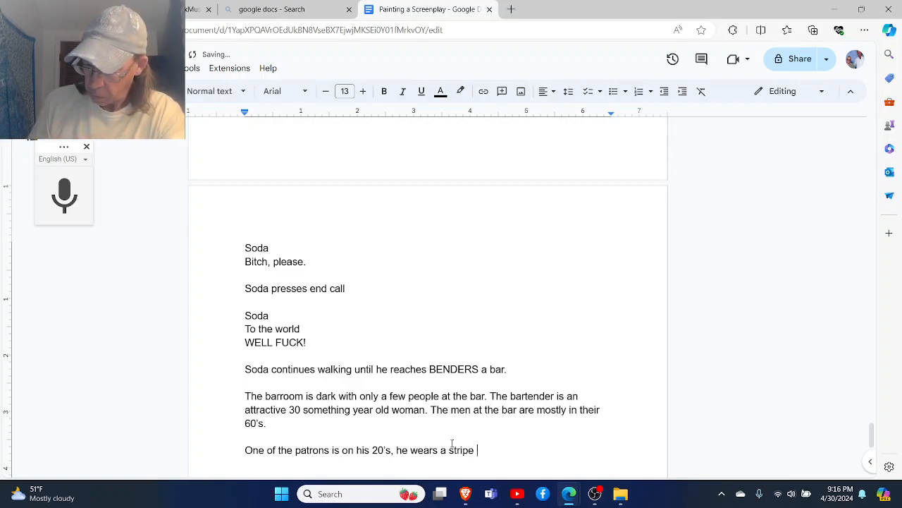
- Continue the patron sentence after "he wears" with "a striped button down shirt"
{"action": "key", "text": "BackSpace"}
{"action": "type", "text": "d button doen"}
{"action": "key", "text": "BackSpace"}
{"action": "type", "text": "w"}
{"action": "key", "text": "BackSpace"}
{"action": "key", "text": "BackSpace"}
{"action": "type", "text": "wn shir"}
{"action": "key", "text": "BackSpace"}
{"action": "key", "text": "BackSpace"}
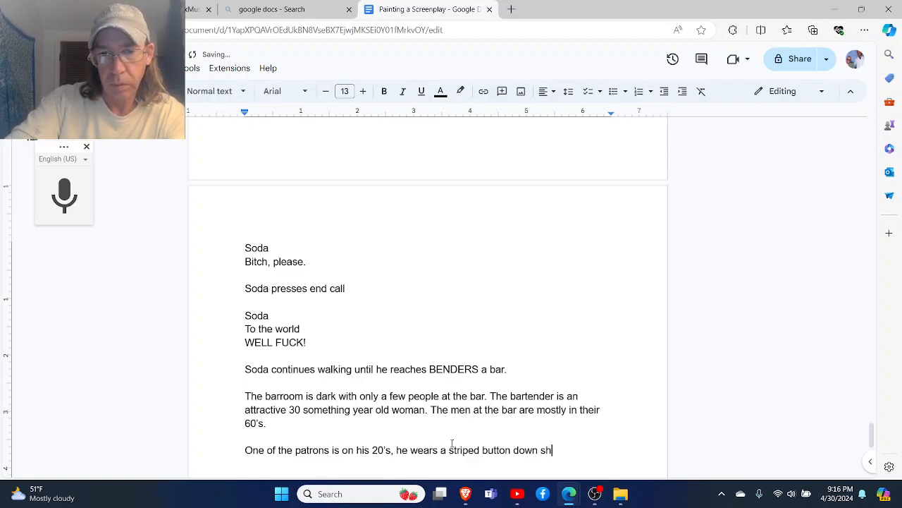
{"action": "type", "text": "irt"}
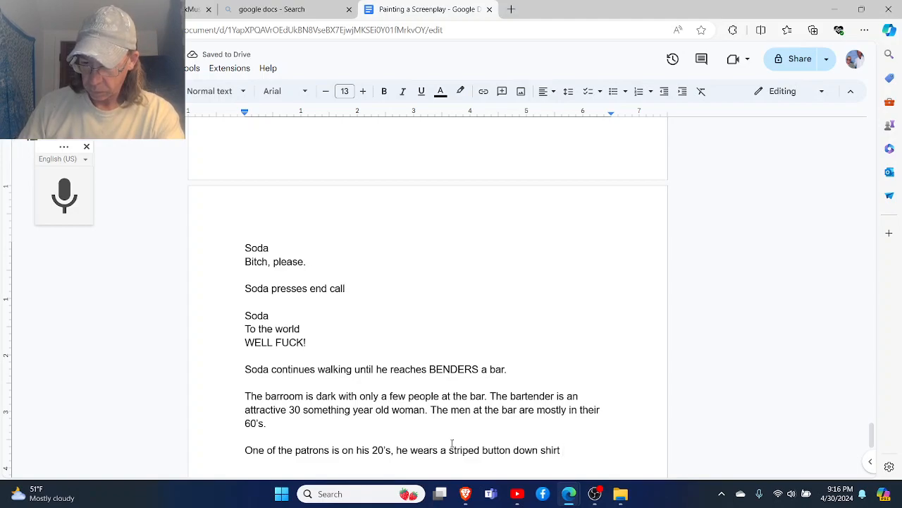
{"action": "type", "text": " a"}
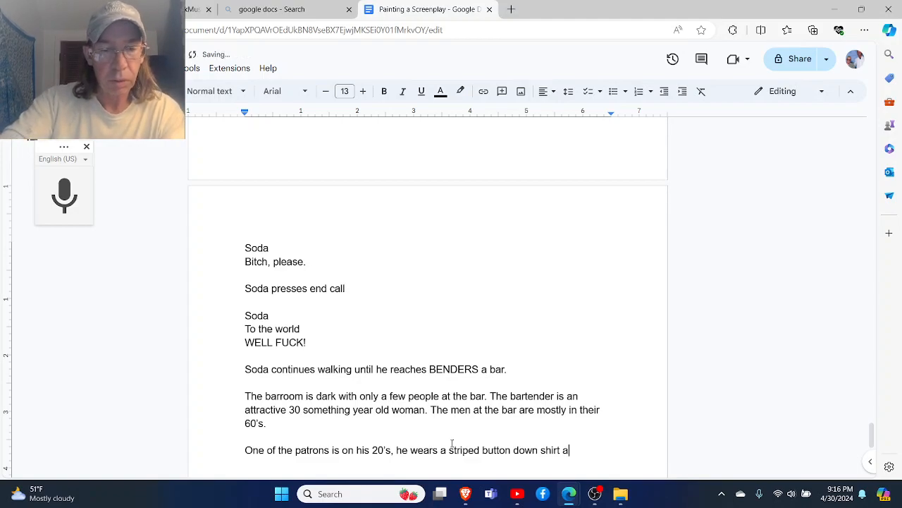
{"action": "type", "text": "nd dar"}
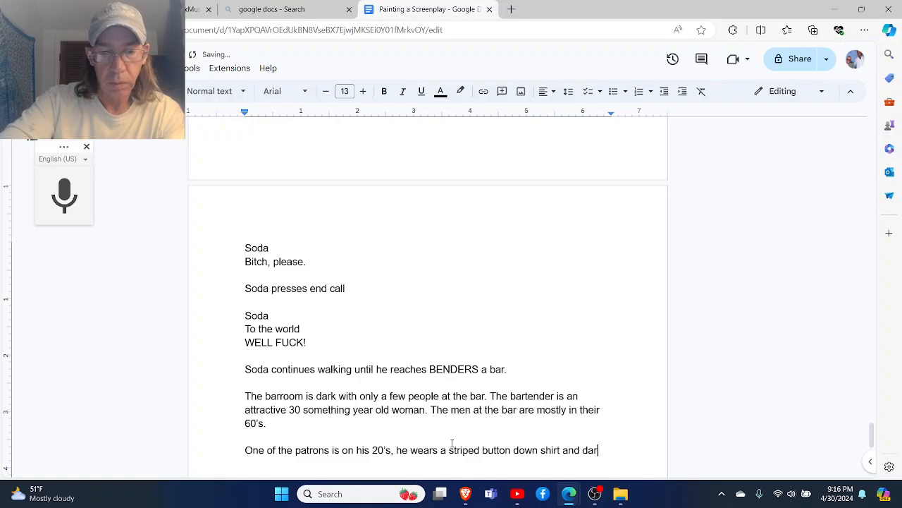
{"action": "type", "text": "k blue jeans"}
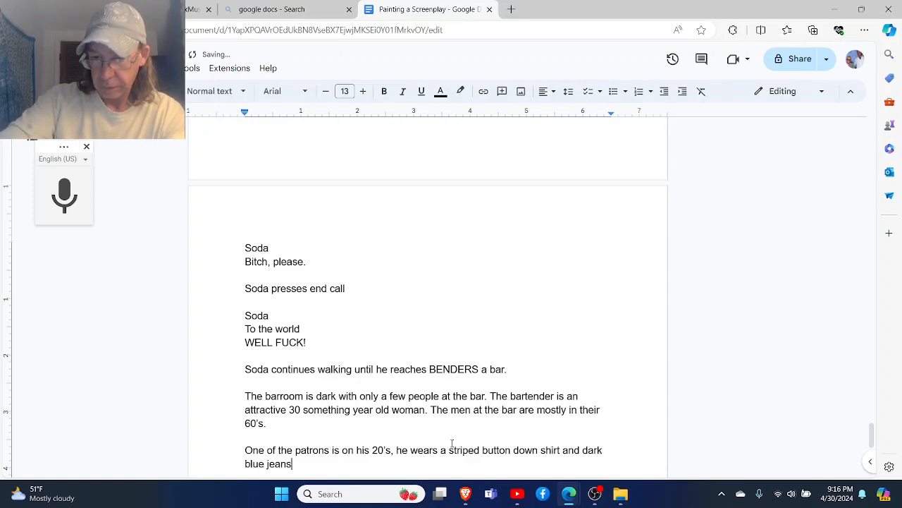
- Complete the patron's clothing sentence with "and dark blue jeans."
{"action": "key", "text": "BackSpace"}
{"action": "type", "text": "s."}
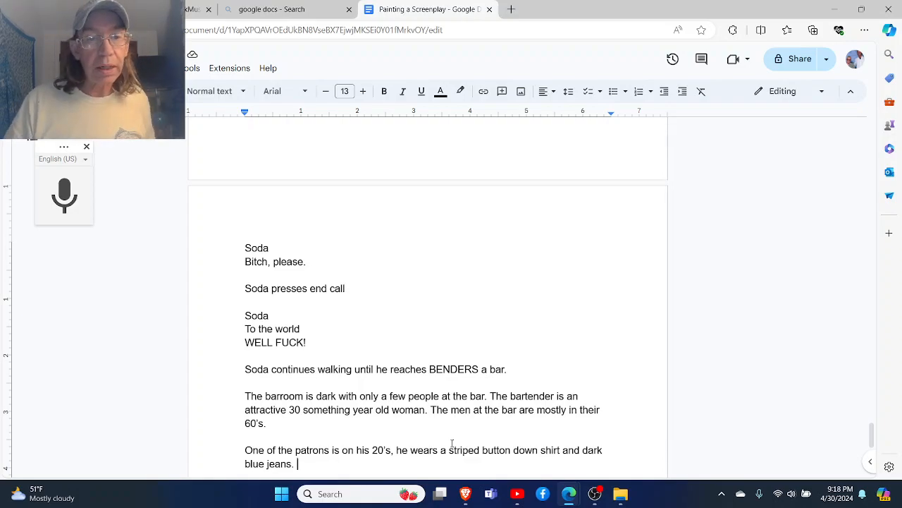
- Begin the next patron sentence with "No shoes and looks as if he has been power washed with a fine"
{"action": "scroll", "coordinate": [452, 443], "scroll_direction": "down", "scroll_amount": 1}
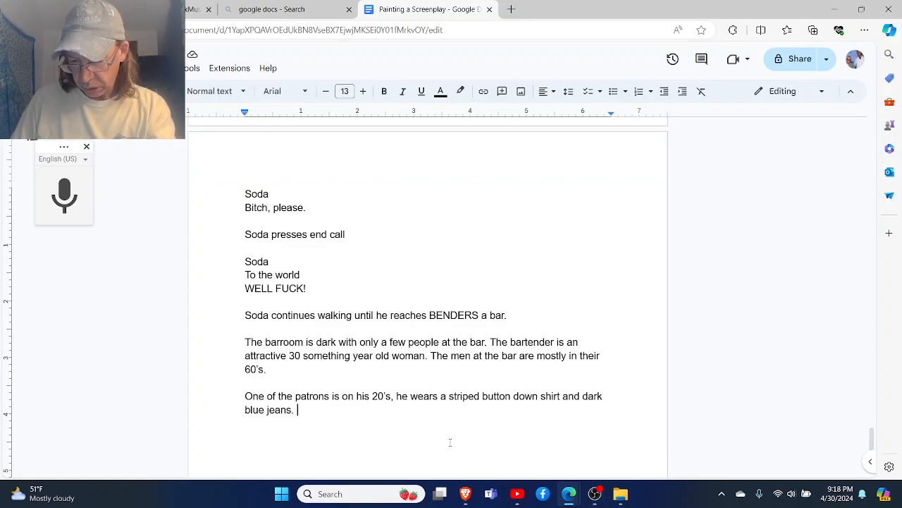
{"action": "type", "text": "No shoes "}
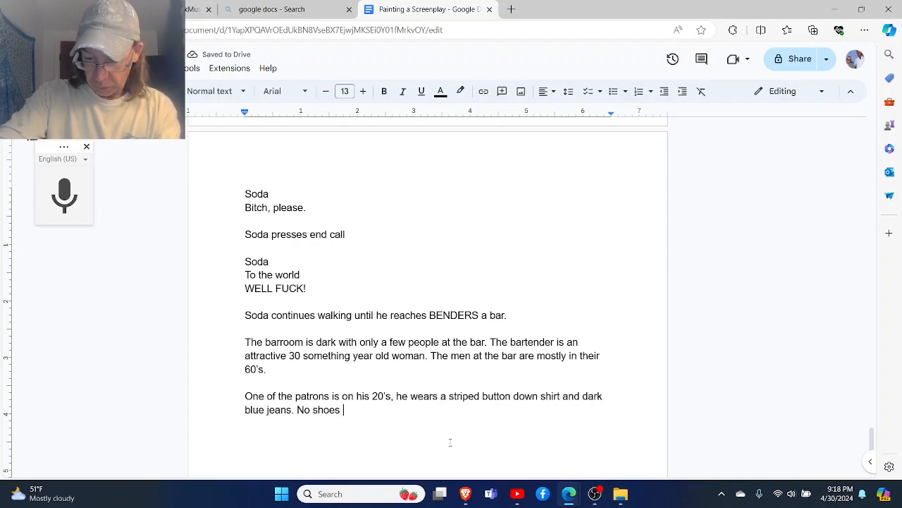
{"action": "type", "text": "and loo"}
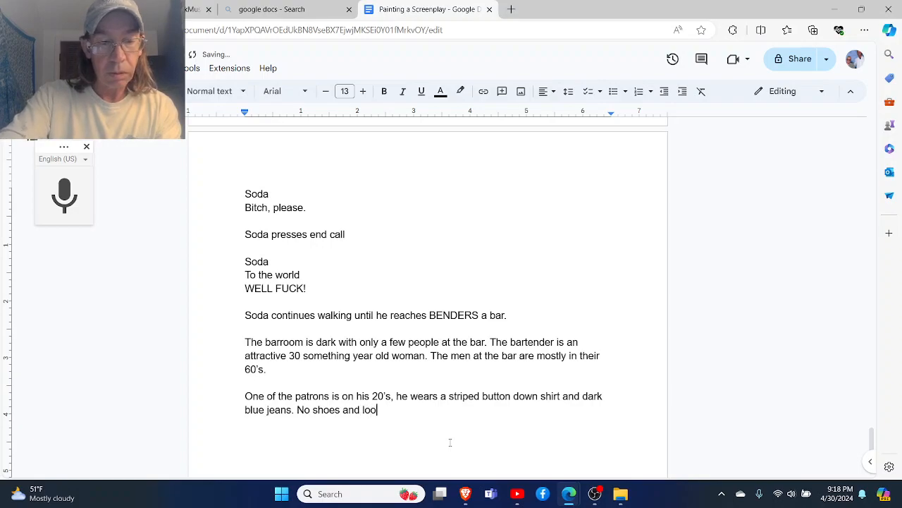
{"action": "type", "text": "ks as if he h"}
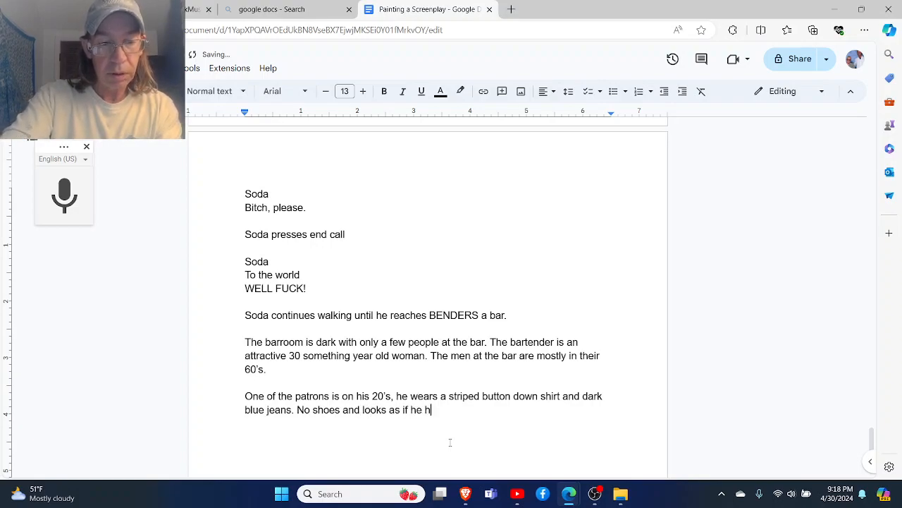
{"action": "type", "text": "as been pow"}
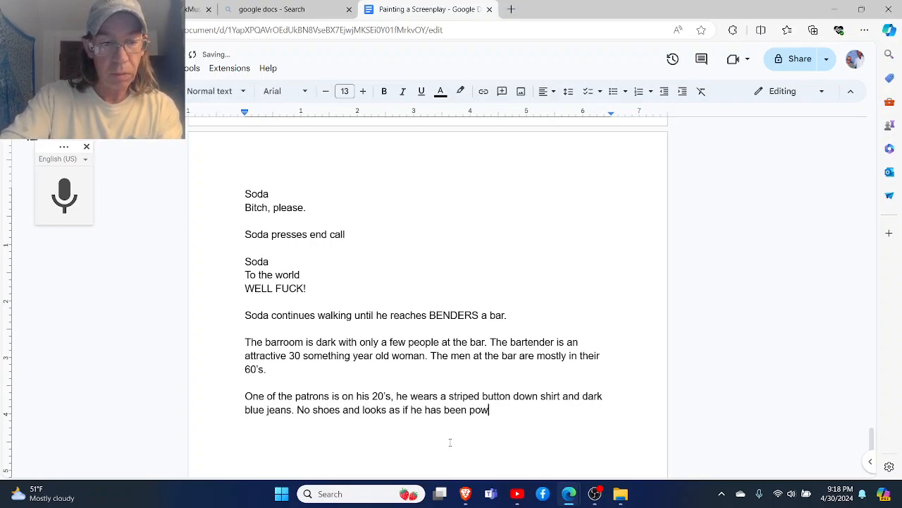
{"action": "type", "text": "er washed w"}
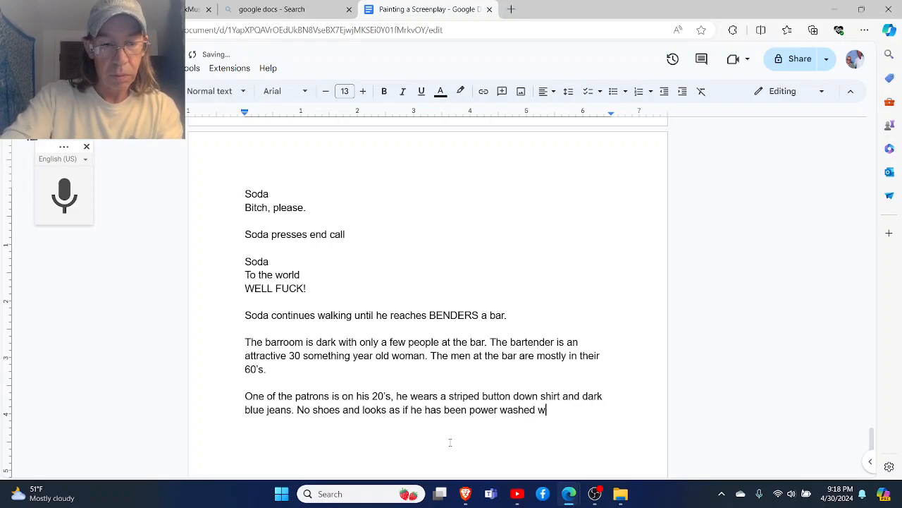
{"action": "type", "text": "ith a f"}
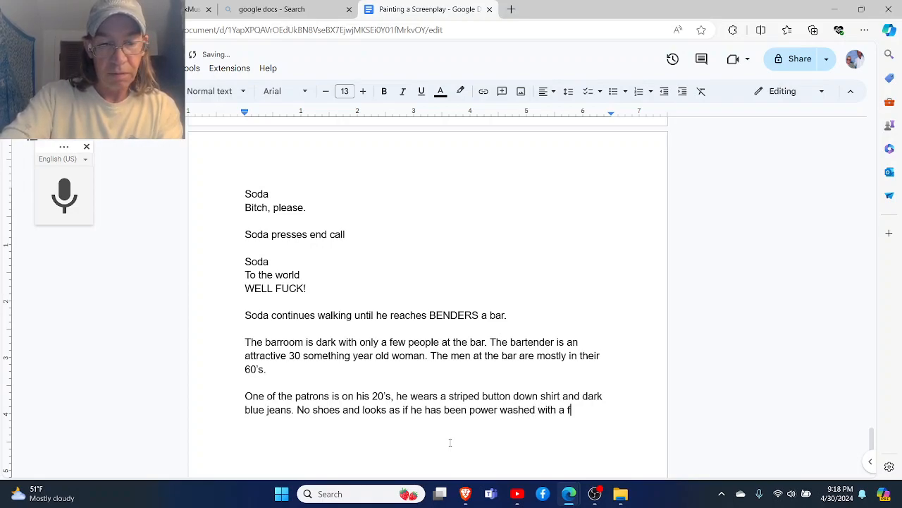
{"action": "type", "text": "ine dirt dust"}
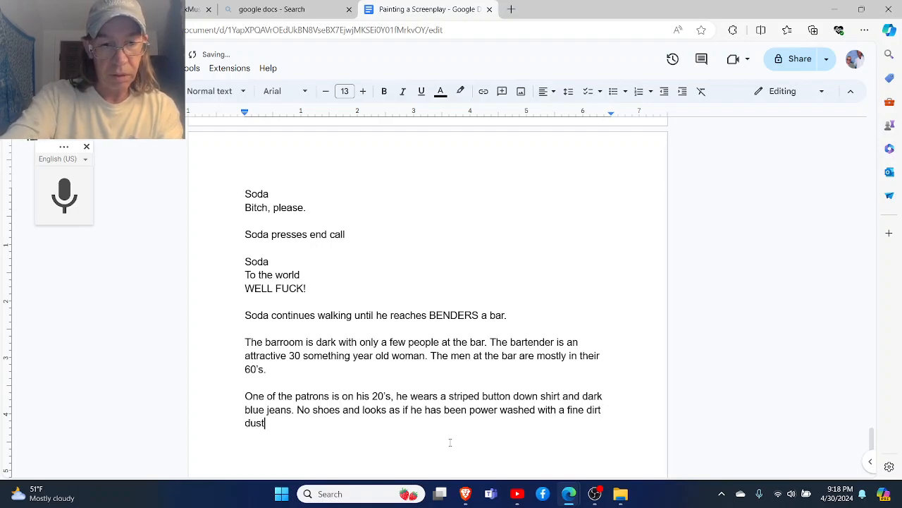
{"action": "key", "text": "BackSpace"}
{"action": "key", "text": "BackSpace"}
{"action": "key", "text": "BackSpace"}
{"action": "key", "text": "BackSpace"}
{"action": "key", "text": "BackSpace"}
{"action": "key", "text": "BackSpace"}
{"action": "key", "text": "BackSpace"}
{"action": "key", "text": "BackSpace"}
- Continue the power washed sentence after "a fine" with "dusting of desert"
{"action": "type", "text": "dustibng"}
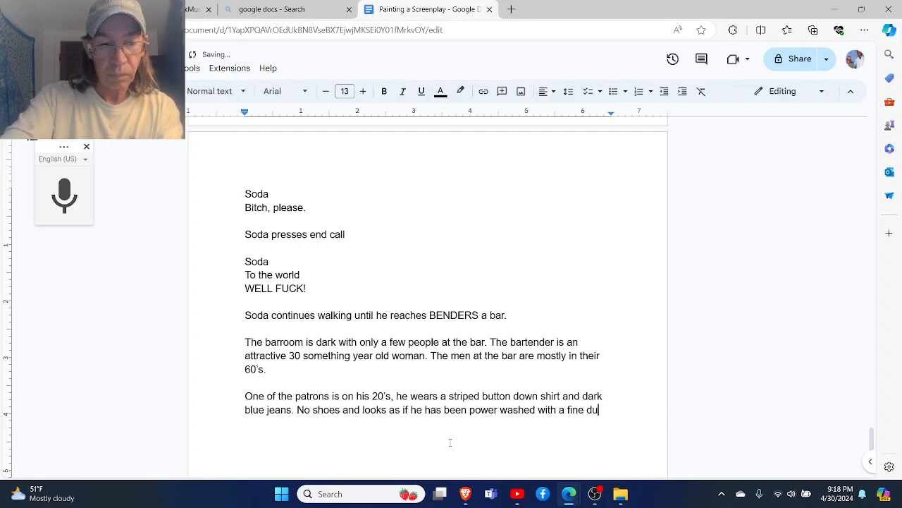
{"action": "key", "text": "BackSpace"}
{"action": "key", "text": "BackSpace"}
{"action": "key", "text": "BackSpace"}
{"action": "key", "text": "BackSpace"}
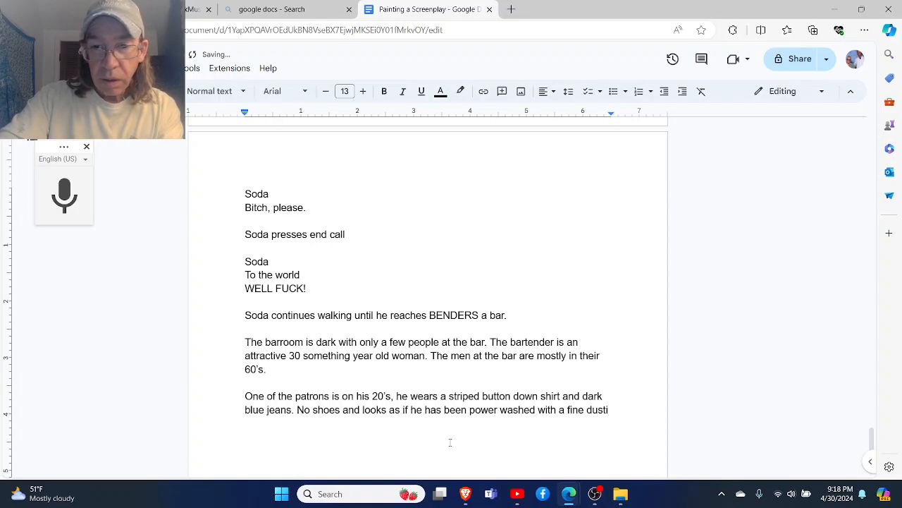
{"action": "type", "text": "ng of des"}
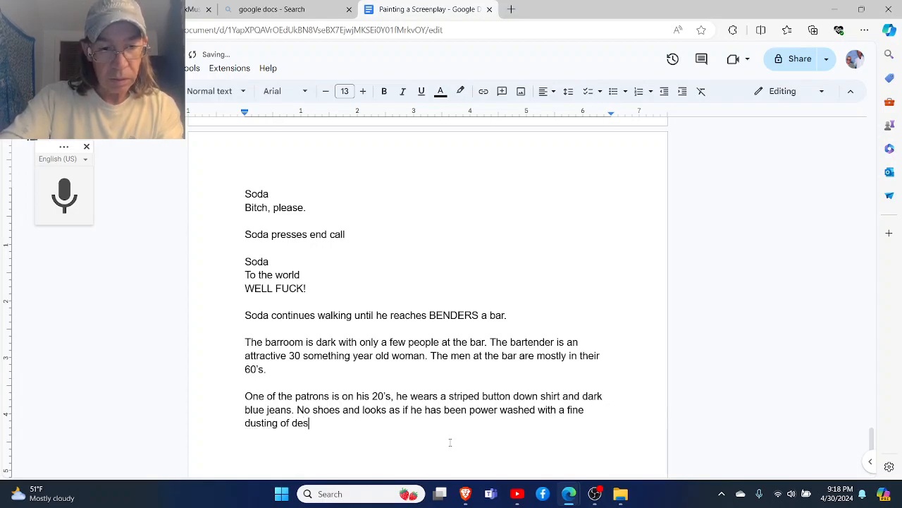
{"action": "type", "text": "ert"}
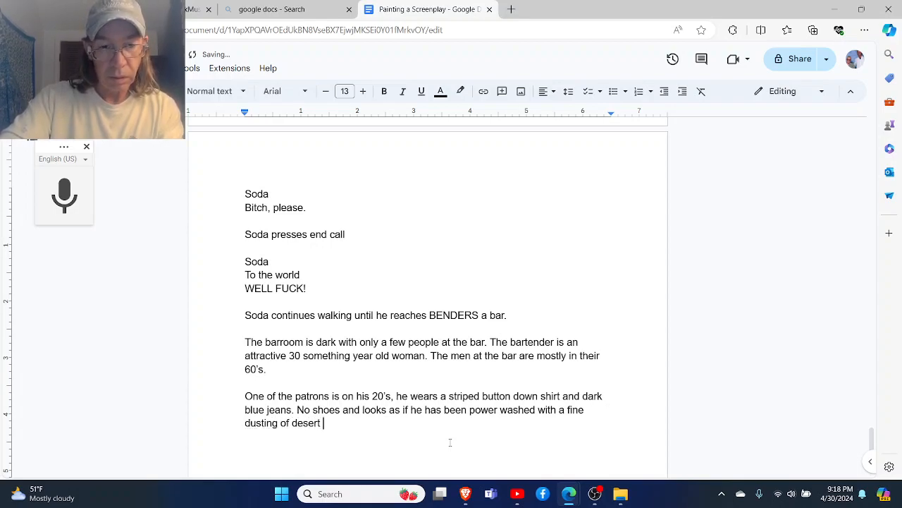
- Replace "of desert" at the end of the patron sentence with "of dirt"
{"action": "key", "text": "BackSpace"}
{"action": "key", "text": "BackSpace"}
{"action": "key", "text": "BackSpace"}
{"action": "key", "text": "BackSpace"}
{"action": "key", "text": "BackSpace"}
{"action": "key", "text": "BackSpace"}
{"action": "key", "text": "BackSpace"}
{"action": "key", "text": "BackSpace"}
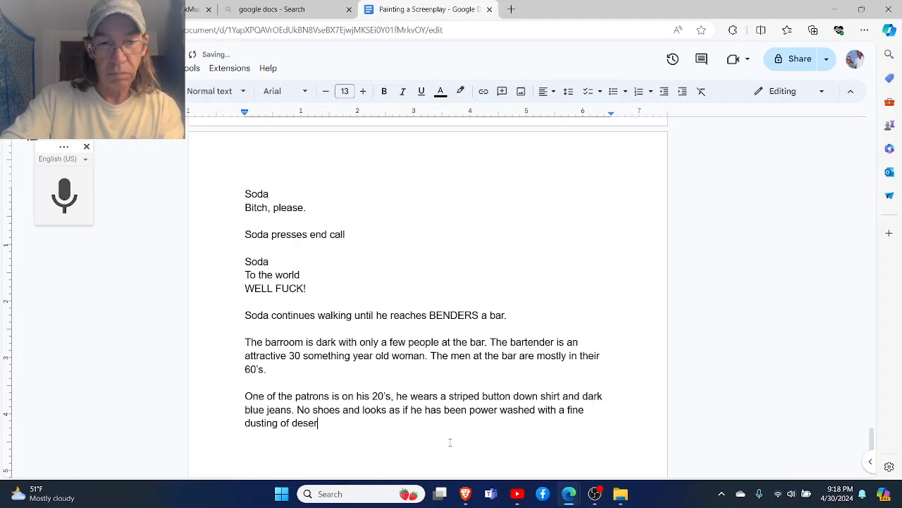
{"action": "key", "text": "BackSpace"}
{"action": "key", "text": "BackSpace"}
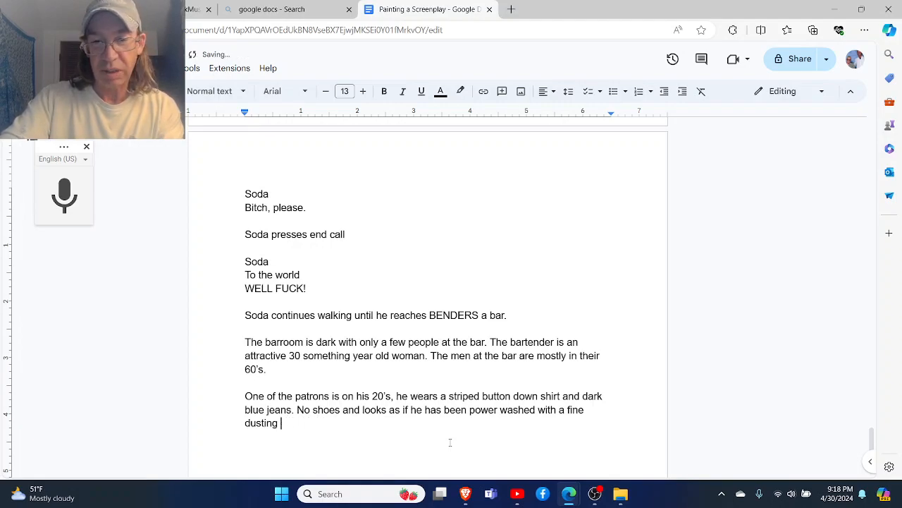
{"action": "type", "text": "of dirt"}
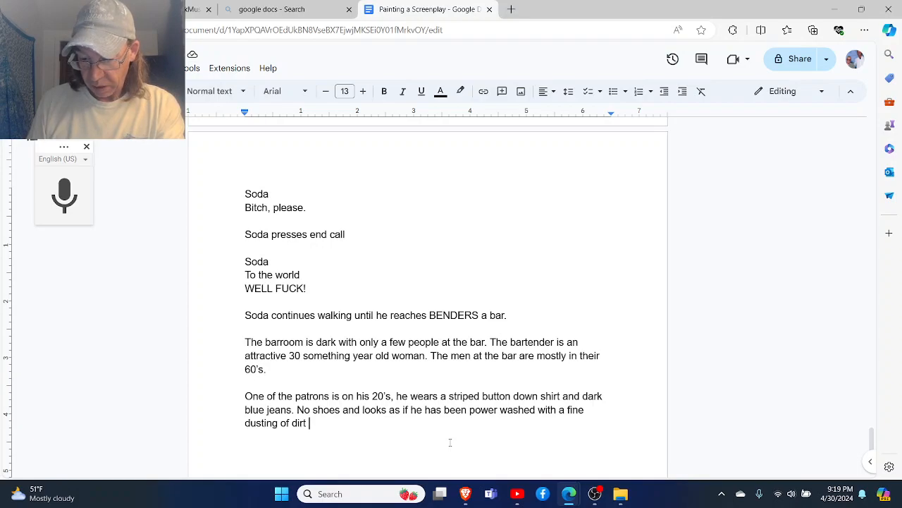
- Reword "dusting of dirt" at the end of the patron sentence as "dusty dirt"
{"action": "key", "text": "BackSpace"}
{"action": "key", "text": "BackSpace"}
{"action": "key", "text": "BackSpace"}
{"action": "key", "text": "BackSpace"}
{"action": "key", "text": "BackSpace"}
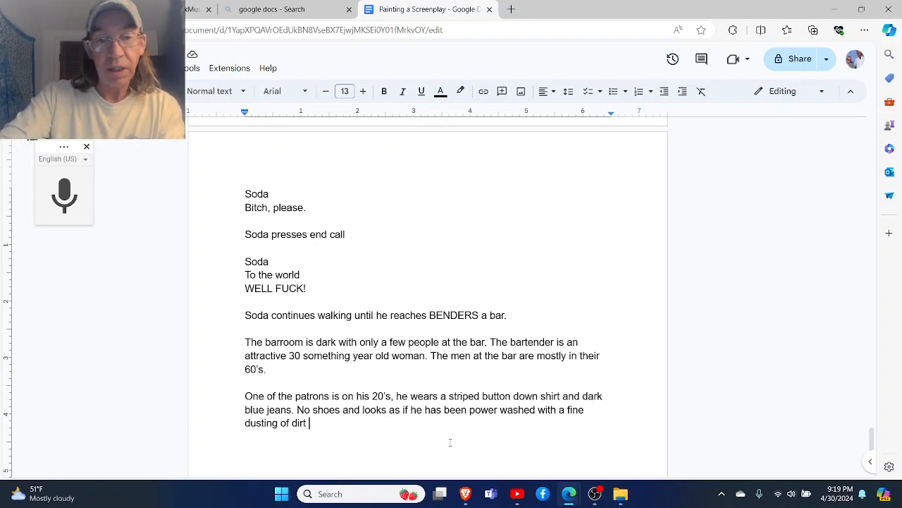
{"action": "key", "text": "BackSpace"}
{"action": "key", "text": "BackSpace"}
{"action": "key", "text": "BackSpace"}
{"action": "key", "text": "BackSpace"}
{"action": "key", "text": "BackSpace"}
{"action": "key", "text": "BackSpace"}
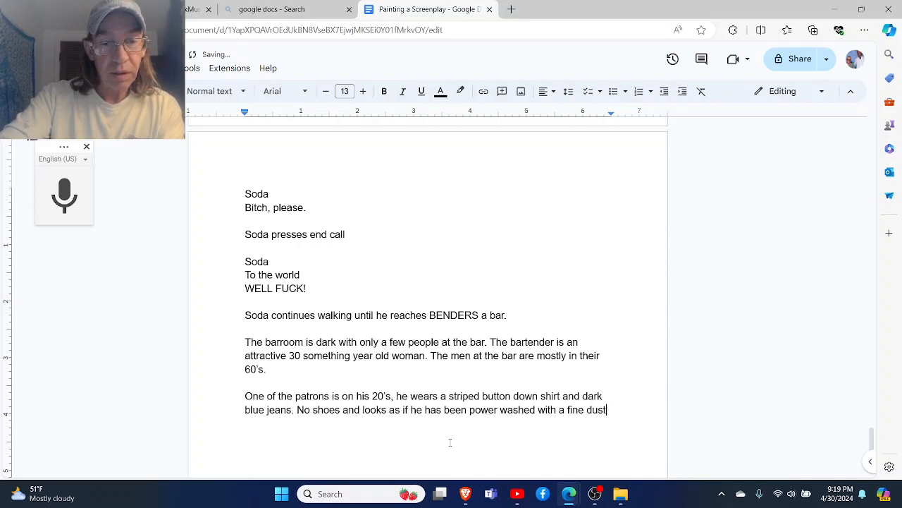
{"action": "type", "text": "y d"}
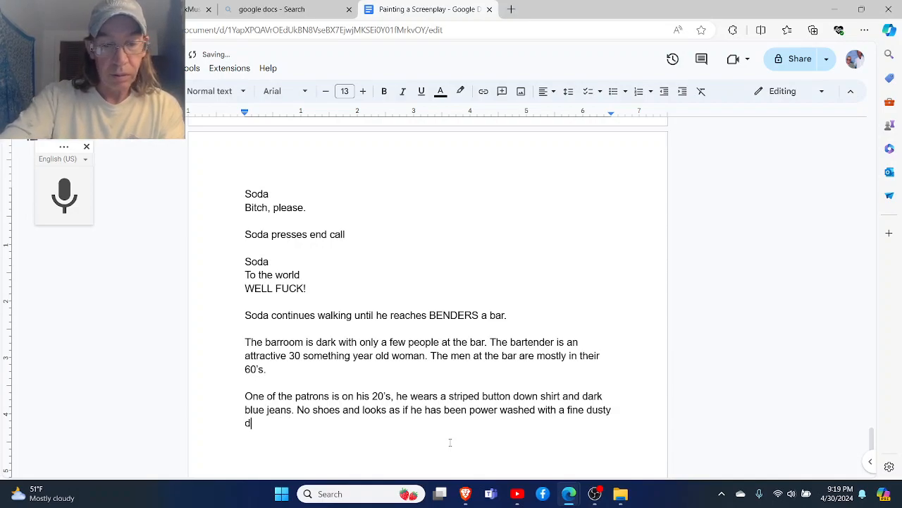
{"action": "type", "text": "irt t"}
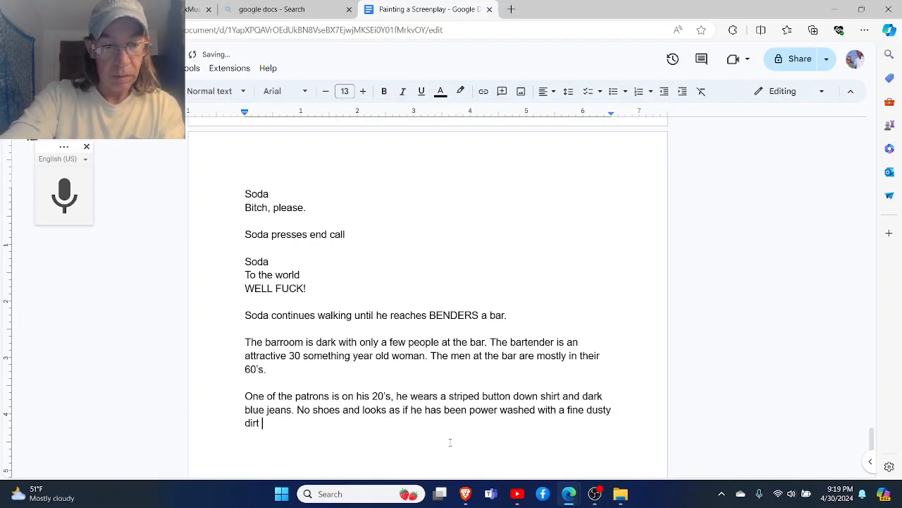
{"action": "type", "text": "that covered "}
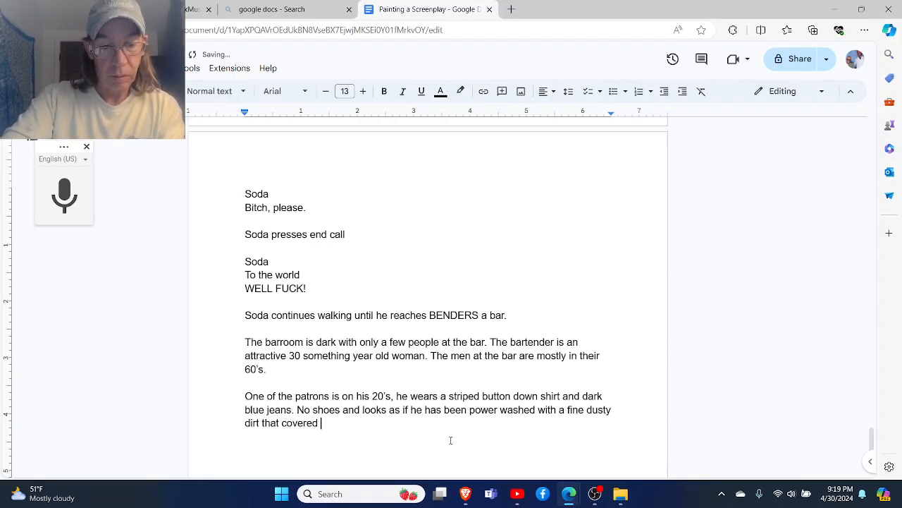
{"action": "type", "text": "him fro"}
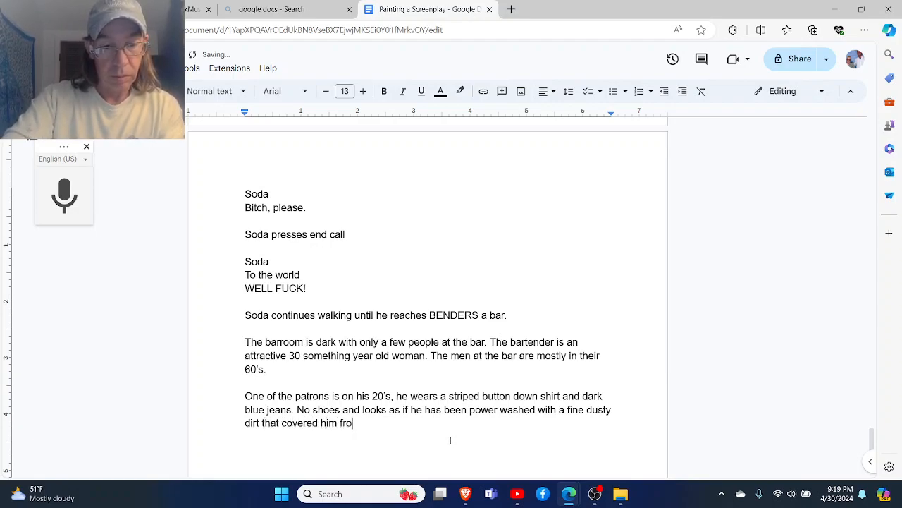
{"action": "type", "text": "m head to tow"}
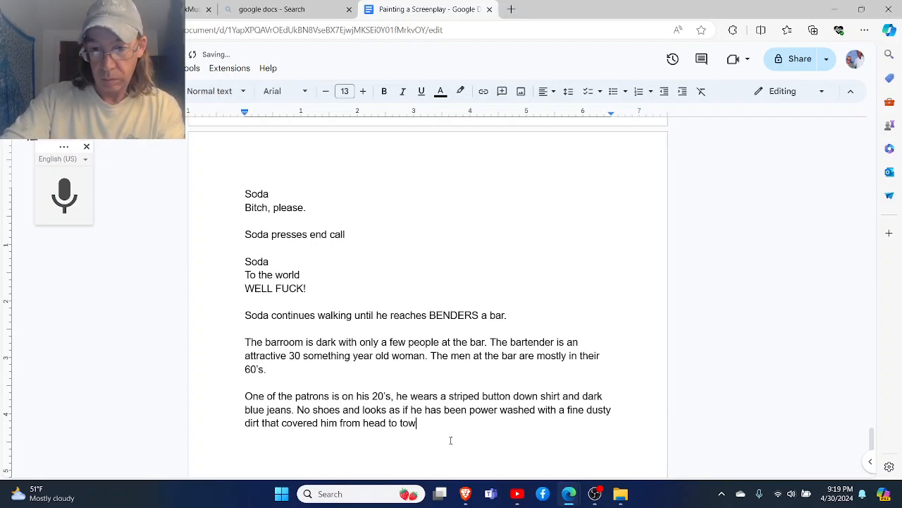
- Continue the patron sentence after "dusty dirt" with "that covered him from head to toe"
{"action": "key", "text": "BackSpace"}
{"action": "type", "text": "e"}
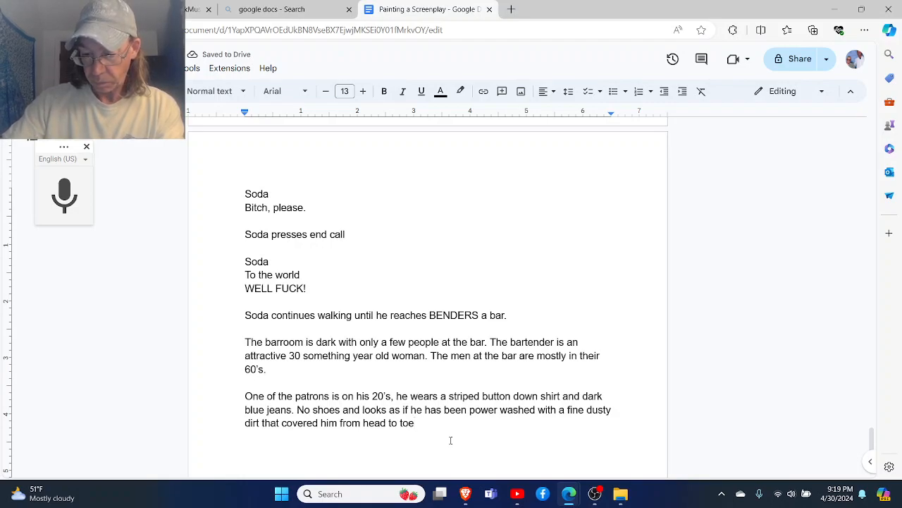
{"action": "type", "text": ". He "}
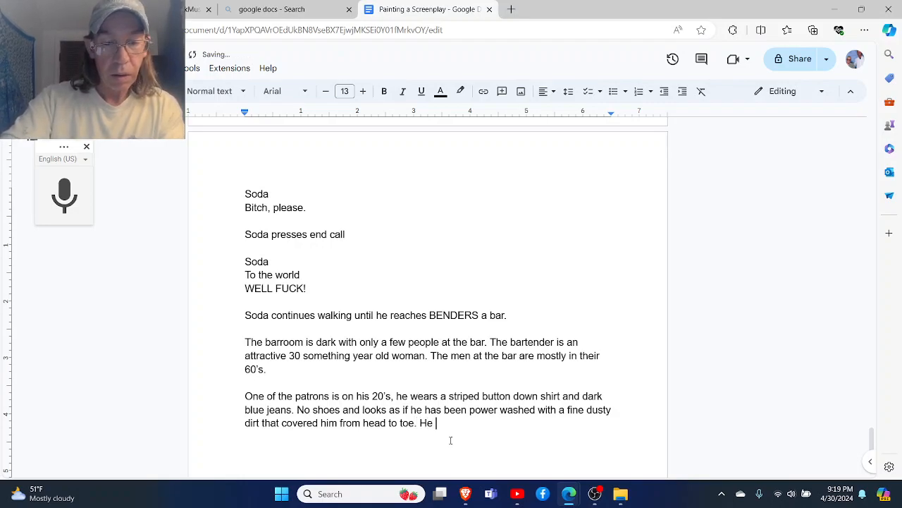
{"action": "type", "text": "ho.ds"}
- End the dusty dirt sentence with a period and begin the next one with "He holds a mongrel dog"
{"action": "key", "text": "BackSpace"}
{"action": "key", "text": "BackSpace"}
{"action": "key", "text": "BackSpace"}
{"action": "key", "text": "BackSpace"}
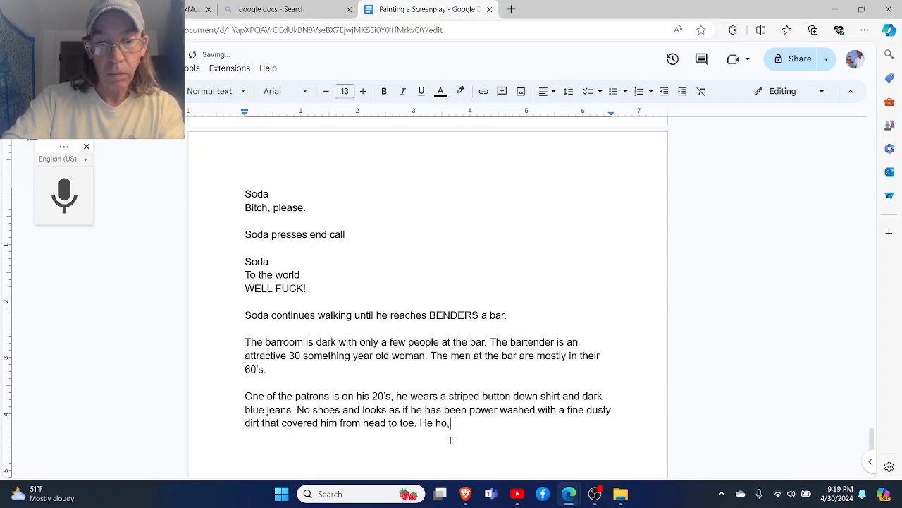
{"action": "type", "text": "lds a "}
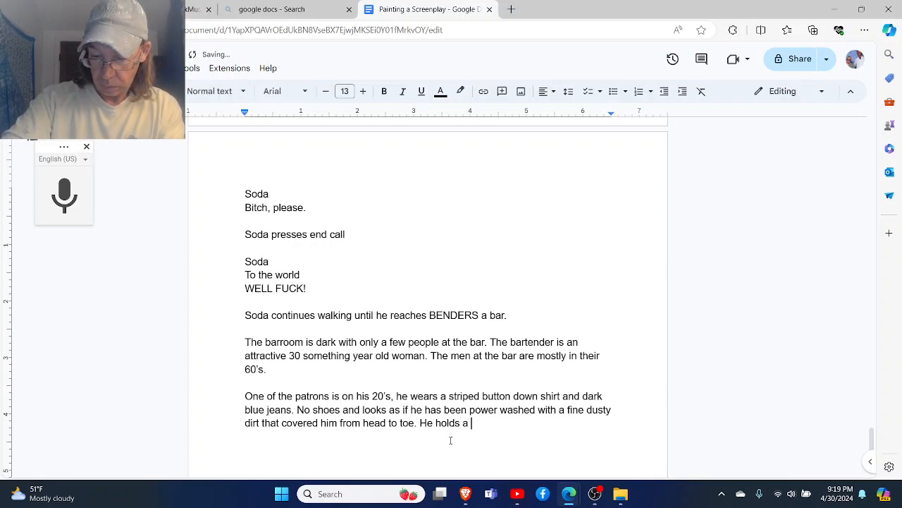
{"action": "type", "text": "mo"}
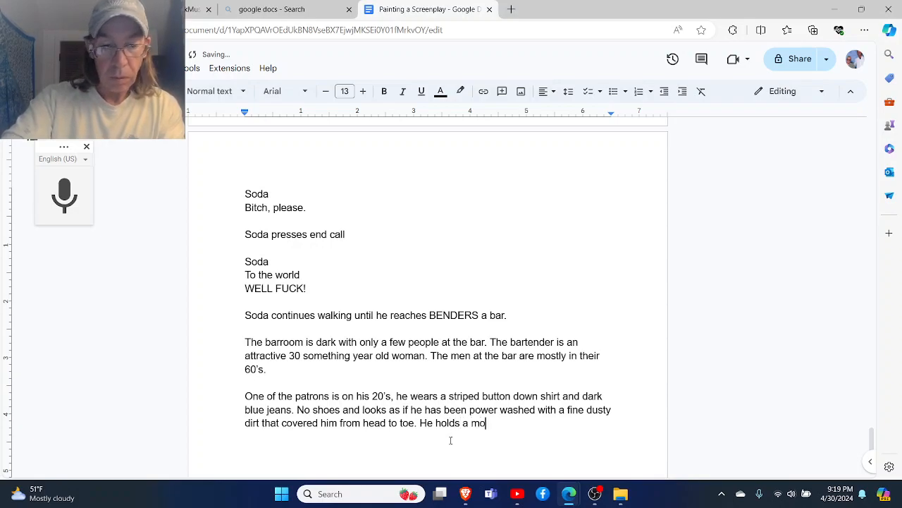
{"action": "type", "text": "ngrel do"}
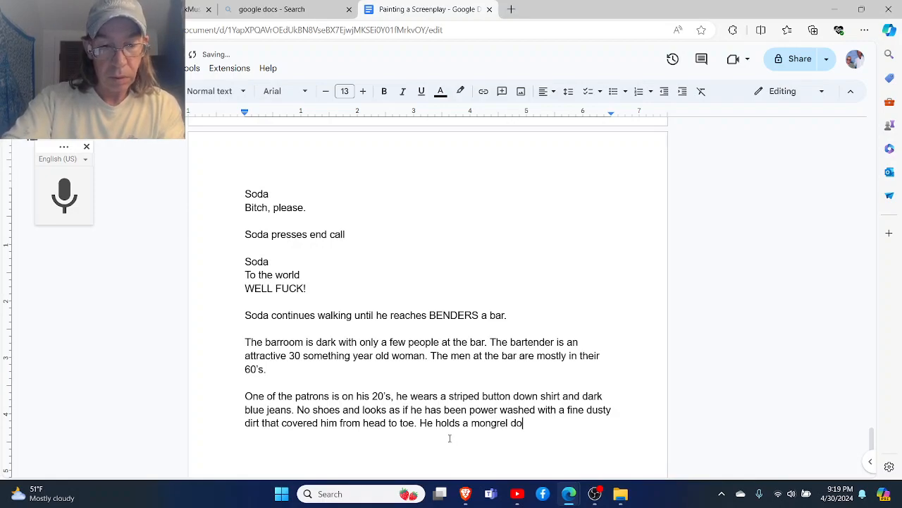
{"action": "type", "text": "g by its"}
- Complete the mongrel dog sentence with "by its worn rope leash." and leave a blank line below the paragraph
{"action": "key", "text": "BackSpace"}
{"action": "key", "text": "BackSpace"}
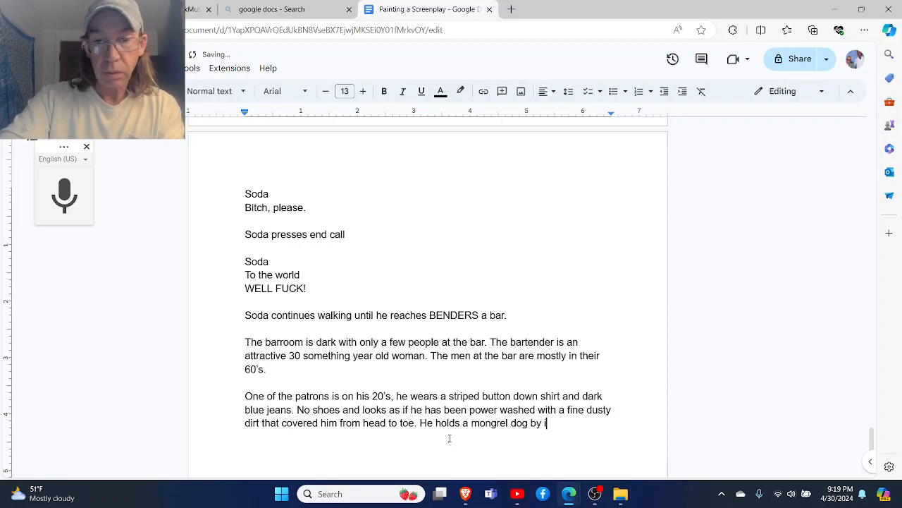
{"action": "type", "text": "ts worn"}
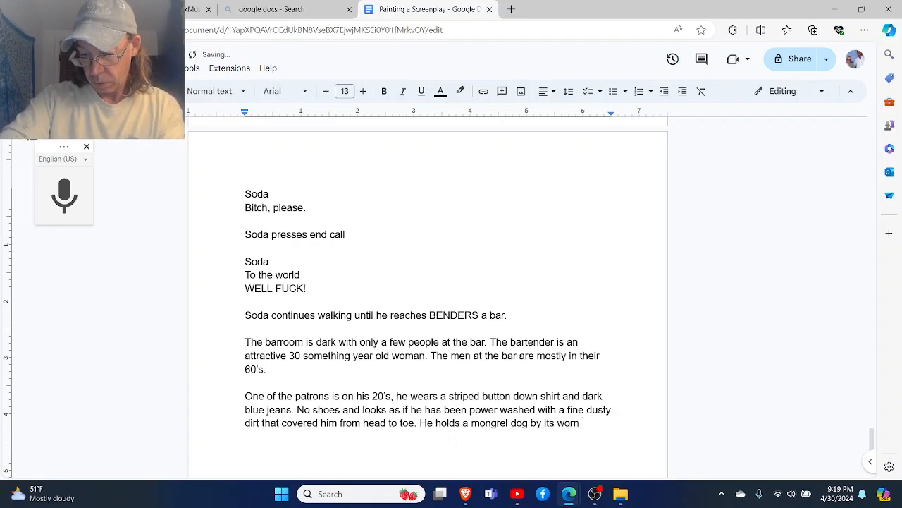
{"action": "type", "text": " rope leash"}
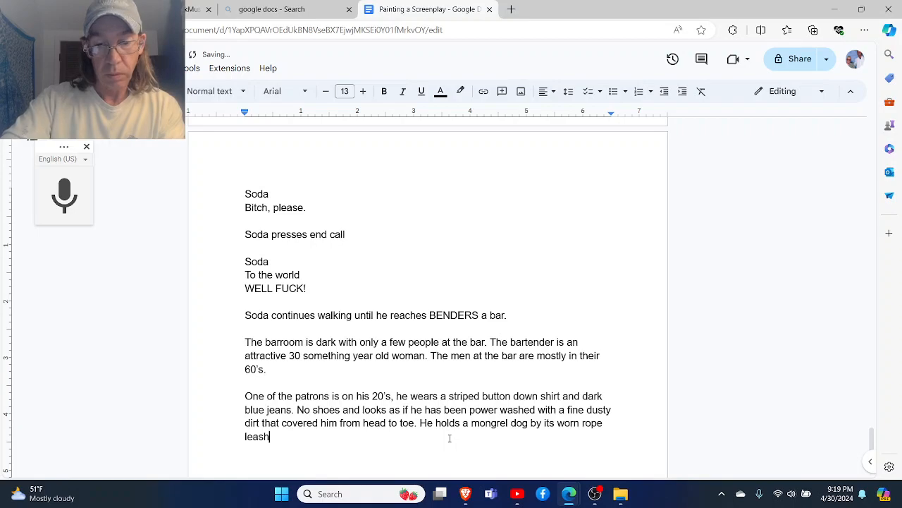
{"action": "type", "text": "."}
{"action": "key", "text": "Return"}
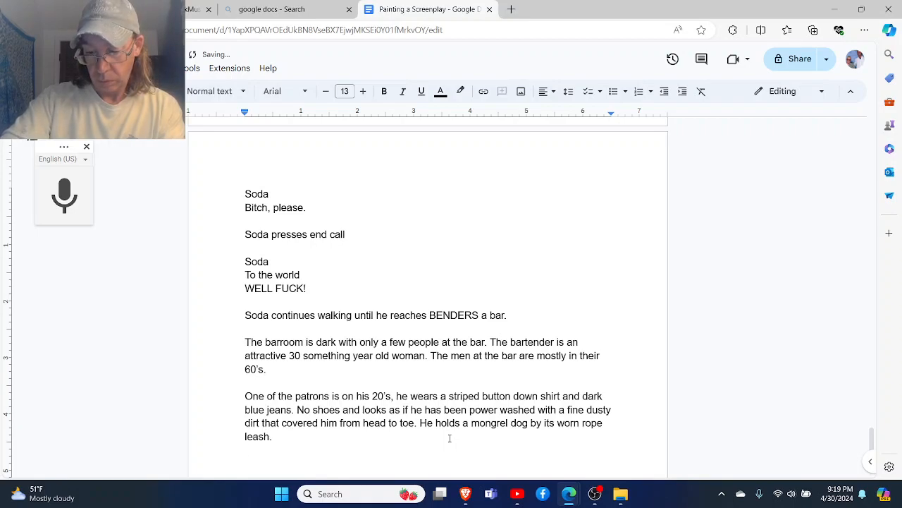
{"action": "key", "text": "Return"}
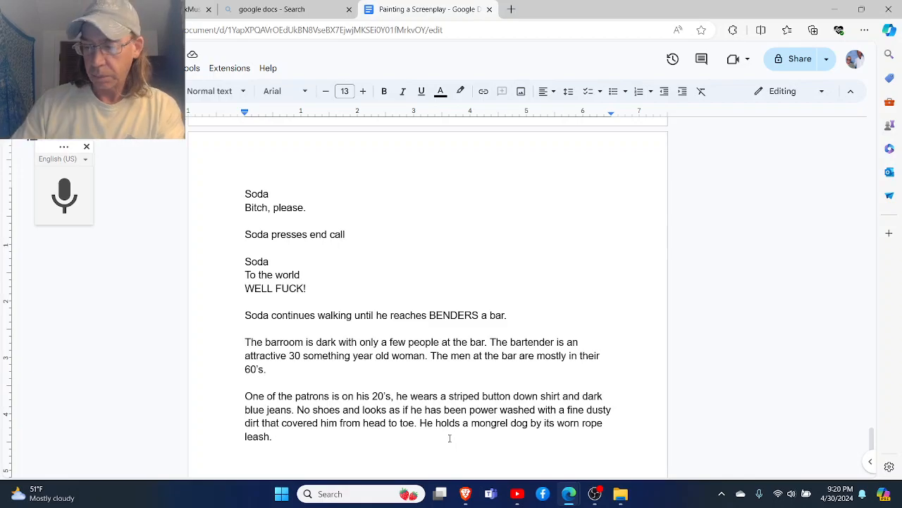
- Review the character list and theme notes on the first page for the name of the patron's character
{"action": "scroll", "coordinate": [449, 438], "scroll_direction": "up", "scroll_amount": 10}
{"action": "scroll", "coordinate": [449, 438], "scroll_direction": "up", "scroll_amount": 15}
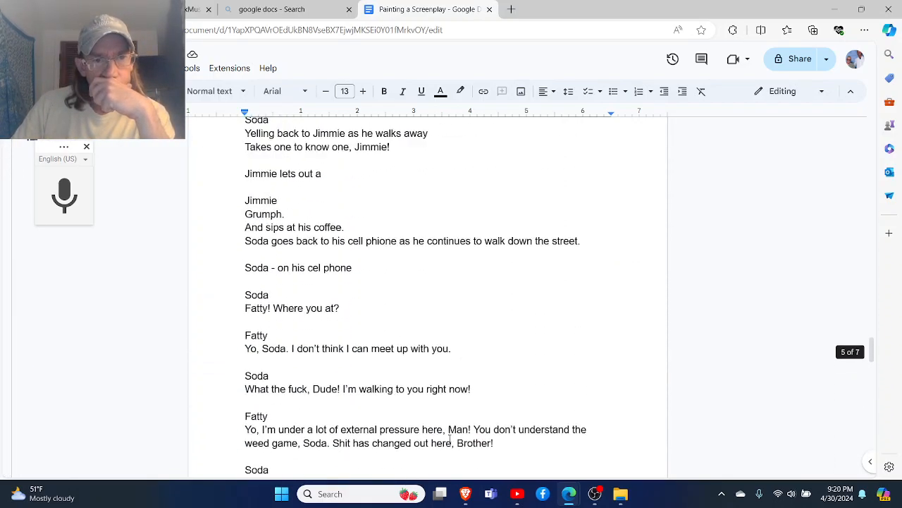
{"action": "scroll", "coordinate": [449, 438], "scroll_direction": "up", "scroll_amount": 15}
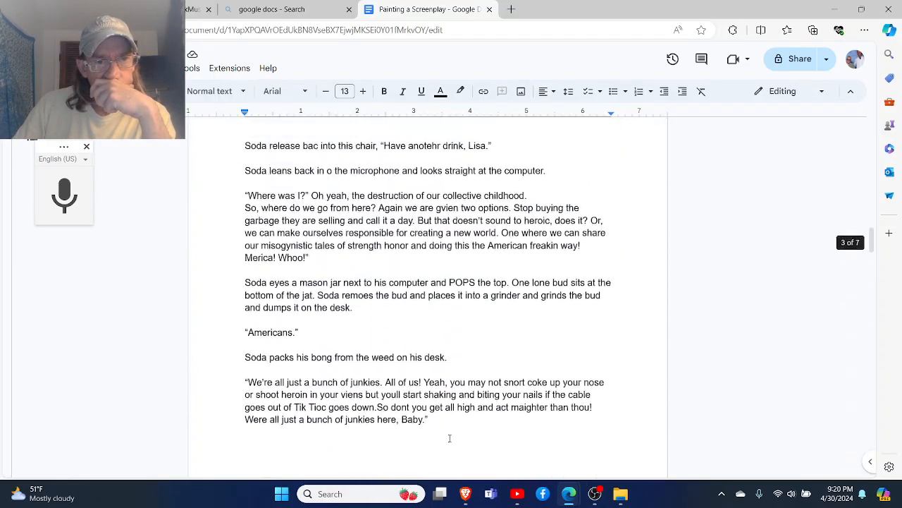
{"action": "scroll", "coordinate": [450, 438], "scroll_direction": "up", "scroll_amount": 15}
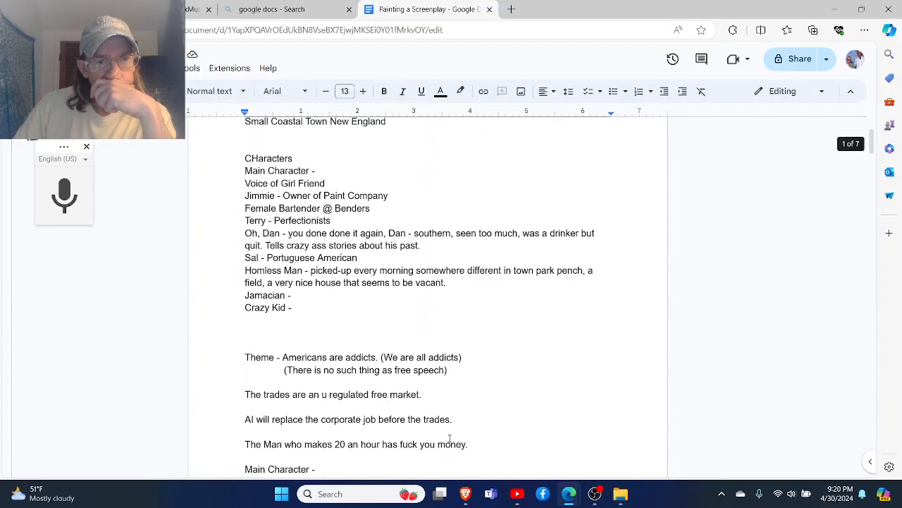
{"action": "scroll", "coordinate": [443, 435], "scroll_direction": "down", "scroll_amount": 3}
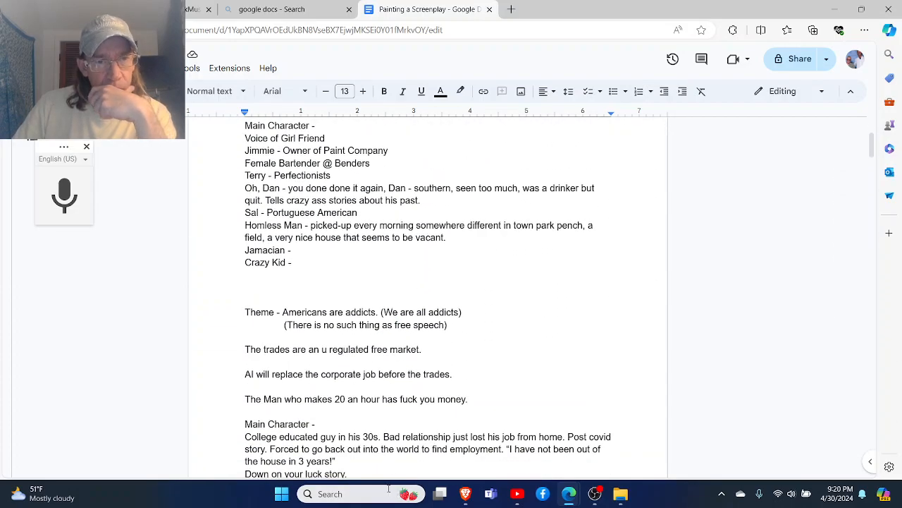
{"action": "scroll", "coordinate": [398, 479], "scroll_direction": "down", "scroll_amount": 1}
{"action": "scroll", "coordinate": [419, 485], "scroll_direction": "down", "scroll_amount": 1}
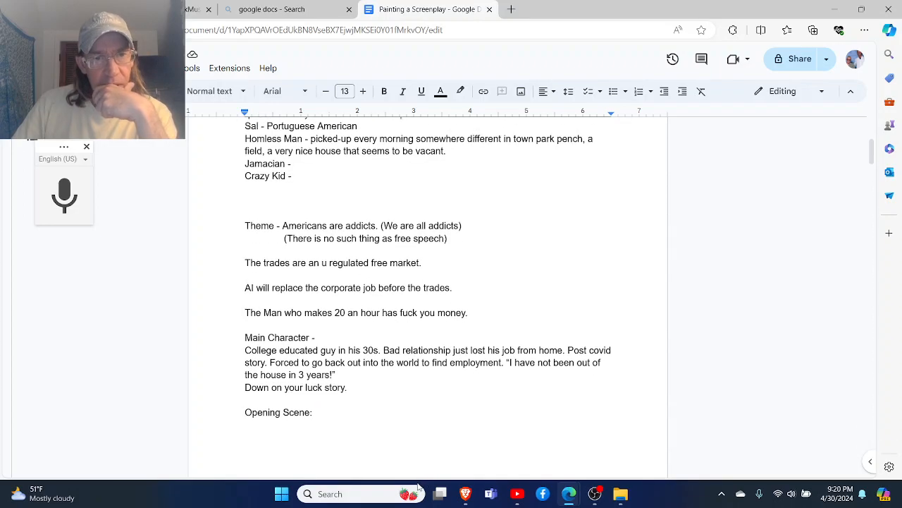
{"action": "scroll", "coordinate": [274, 457], "scroll_direction": "down", "scroll_amount": 10}
{"action": "scroll", "coordinate": [274, 457], "scroll_direction": "down", "scroll_amount": 20}
{"action": "scroll", "coordinate": [256, 459], "scroll_direction": "down", "scroll_amount": 20}
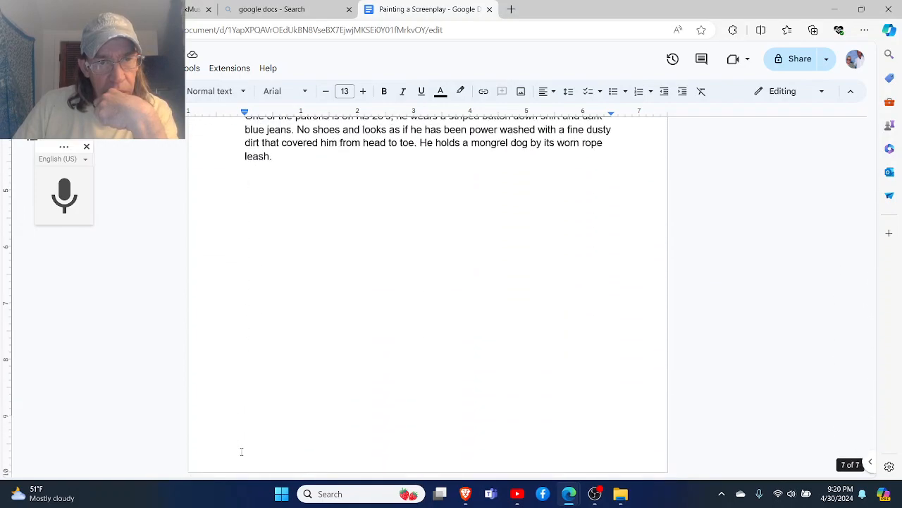
- Below the patron description, add a Crazy Kid dialogue block reading "Buddah was a dog!" followed by a blank line
{"action": "left_click", "coordinate": [241, 451]}
{"action": "type", "text": "Crazy Kid"}
{"action": "key", "text": "Return"}
{"action": "type", "text": "Buddah was a dog!"}
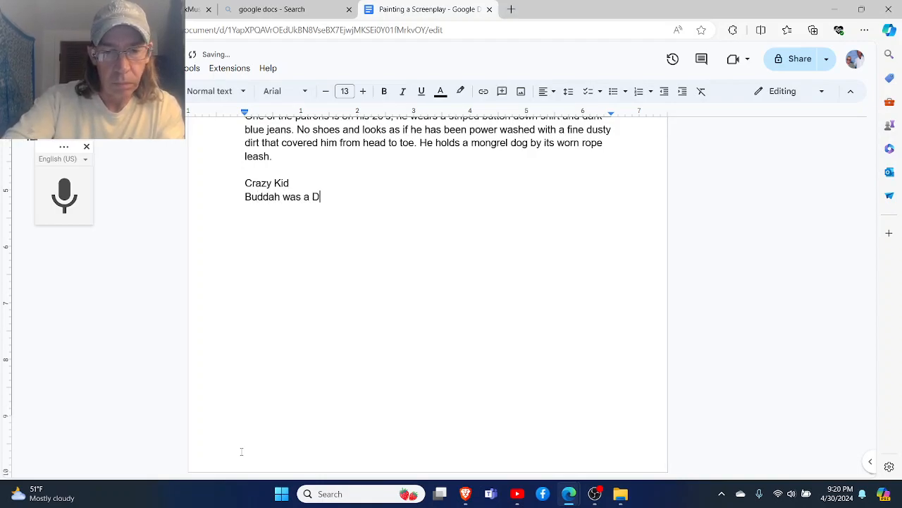
{"action": "key", "text": "Return"}
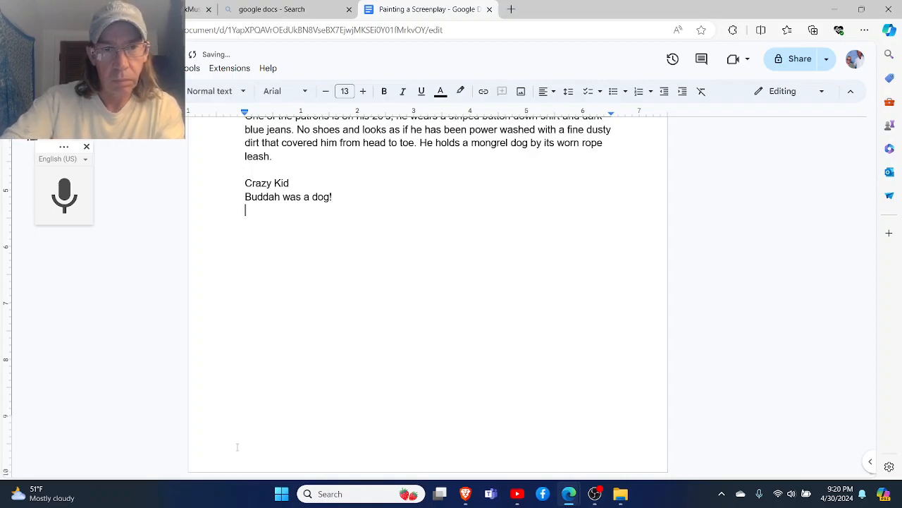
{"action": "key", "text": "Return"}
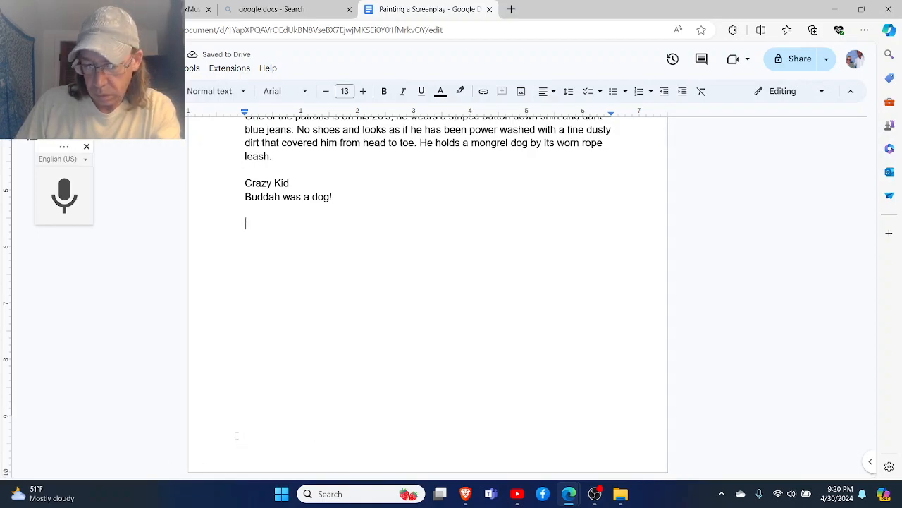
- Add Soda's reply "Wha?" under his character name, followed by a blank line
{"action": "type", "text": "Soda"}
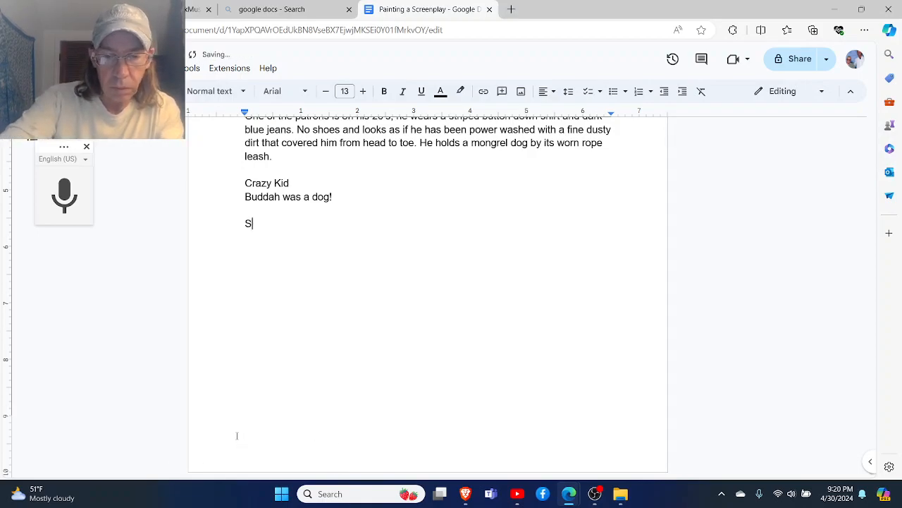
{"action": "key", "text": "Return"}
{"action": "type", "text": "Wha?"}
{"action": "key", "text": "Return"}
{"action": "key", "text": "Return"}
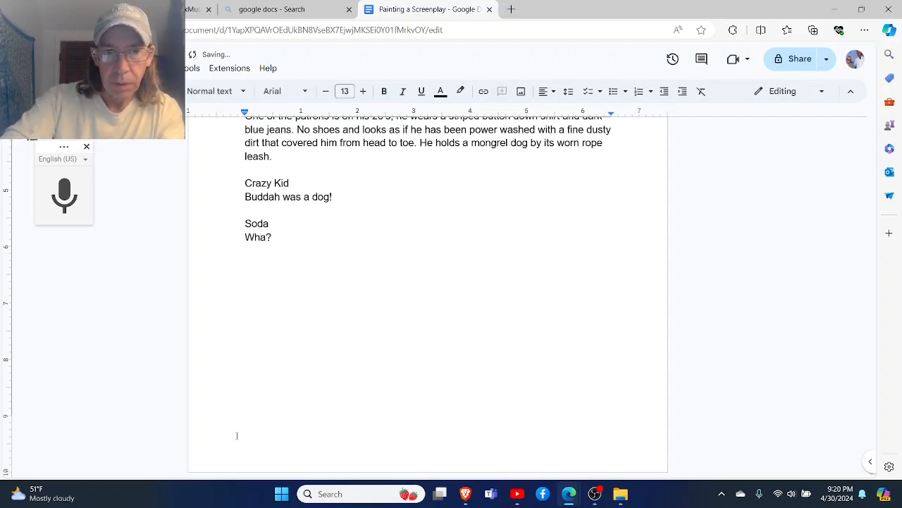
- Add another Crazy Kid character cue and start his line with "God, Dog"
{"action": "type", "text": "Cra"}
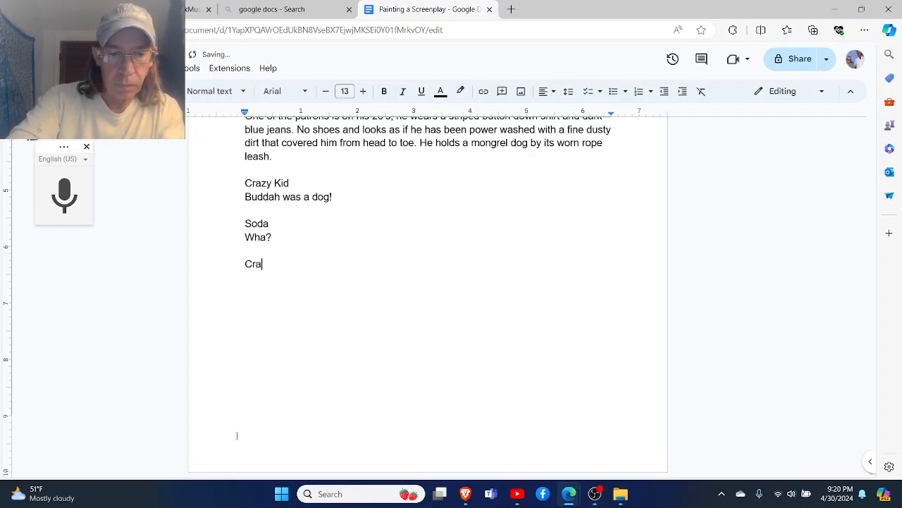
{"action": "type", "text": "zy Kid"}
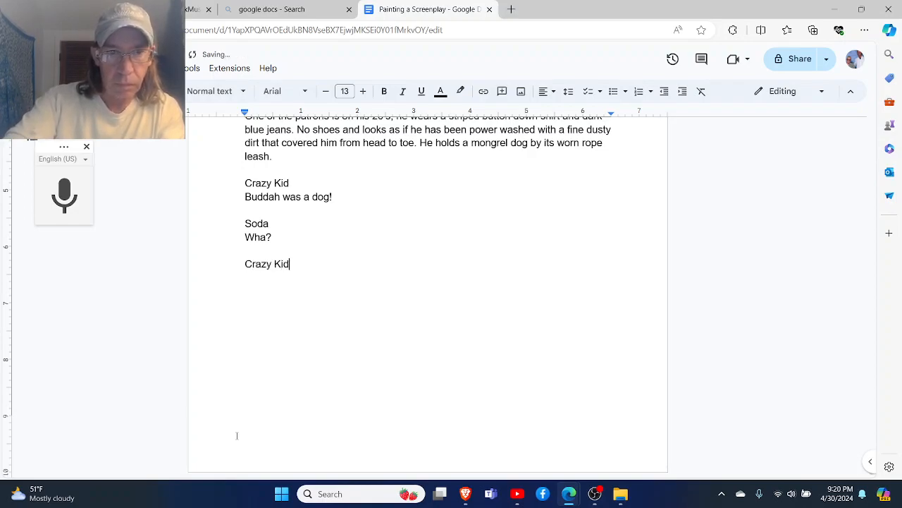
{"action": "key", "text": "Return"}
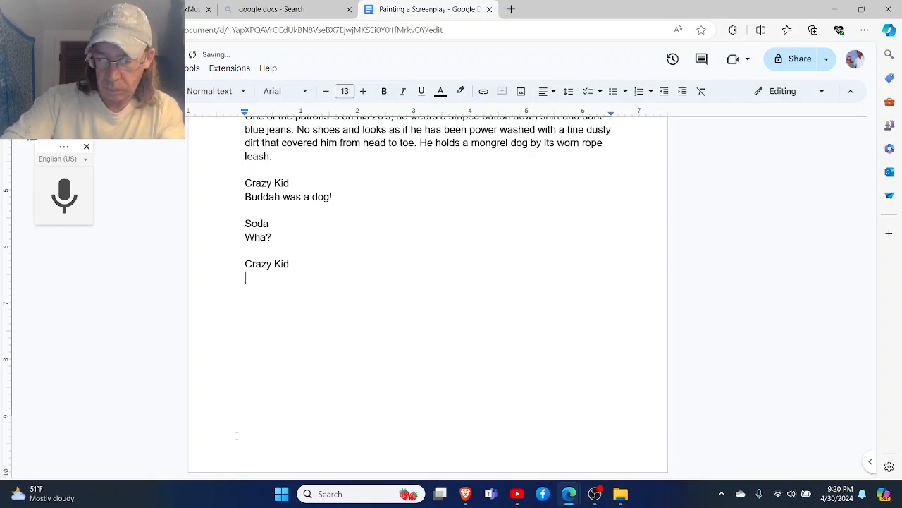
{"action": "type", "text": "God, Dog"}
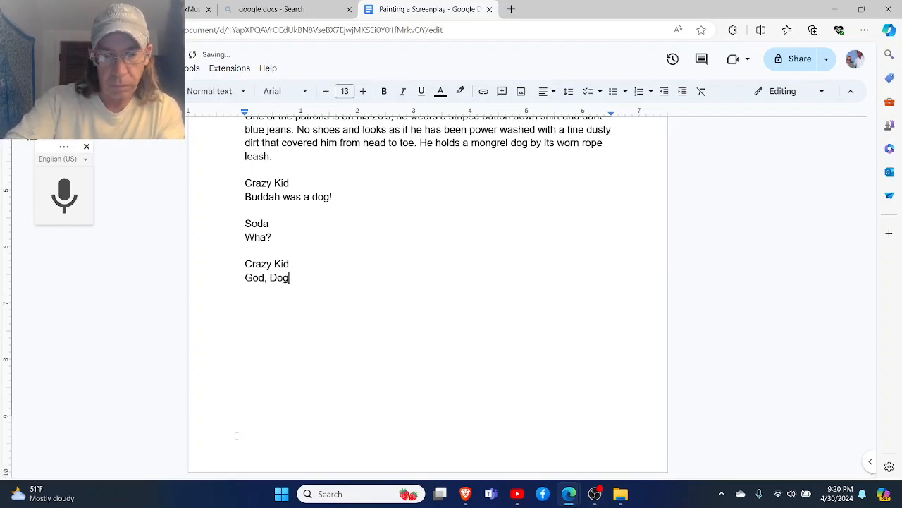
{"action": "type", "text": ","}
- Finish the "God, Dog" line with a period and "Get it?", followed by a blank line
{"action": "key", "text": "BackSpace"}
{"action": "key", "text": "BackSpace"}
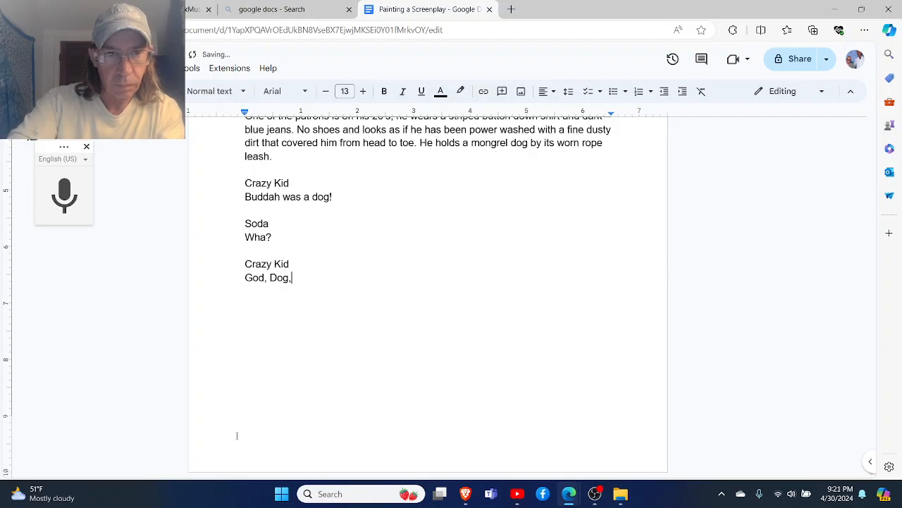
{"action": "type", "text": ". Get it?"}
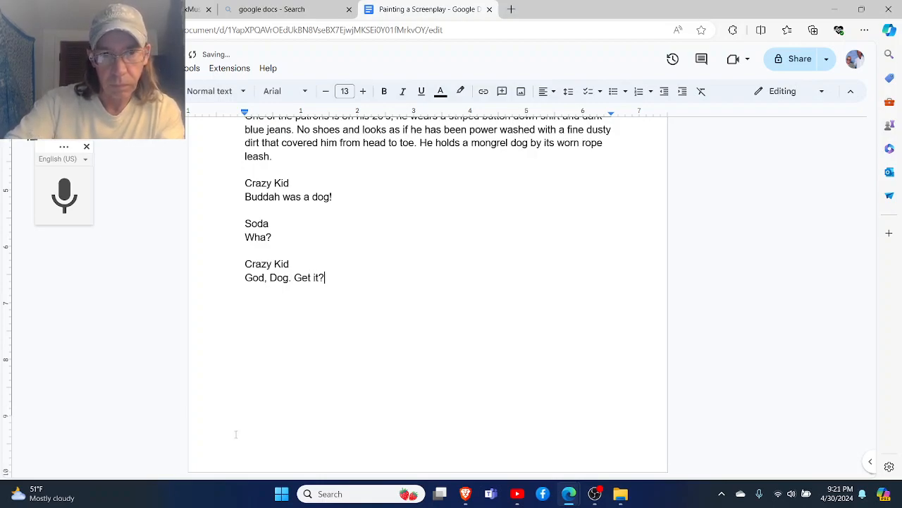
{"action": "key", "text": "Return"}
{"action": "key", "text": "Return"}
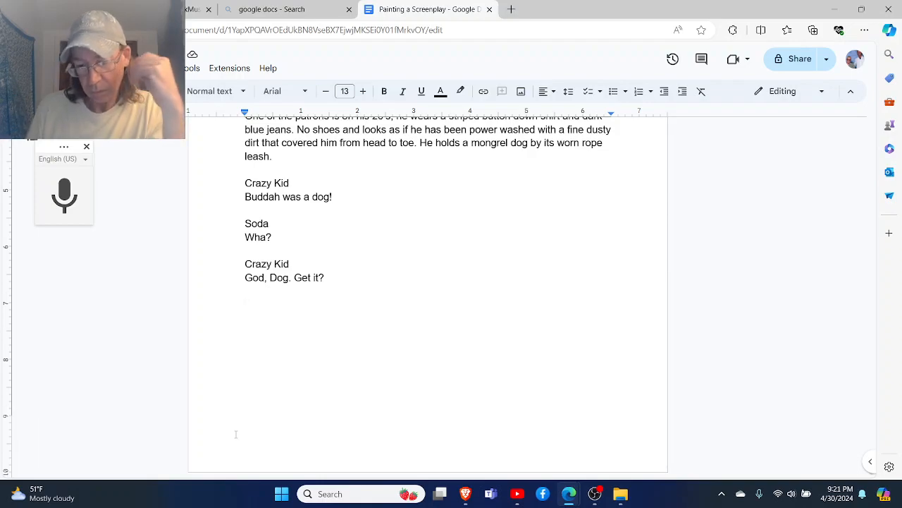
- Below the "God, Dog. Get it?" line, start an action description with "The Crazy Kids Chihuahua"
{"action": "type", "text": "T"}
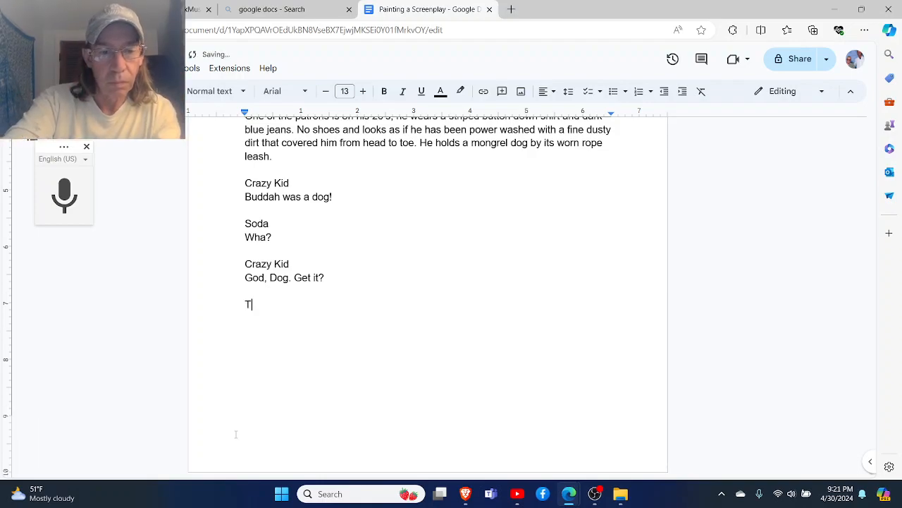
{"action": "type", "text": "he Crazy "}
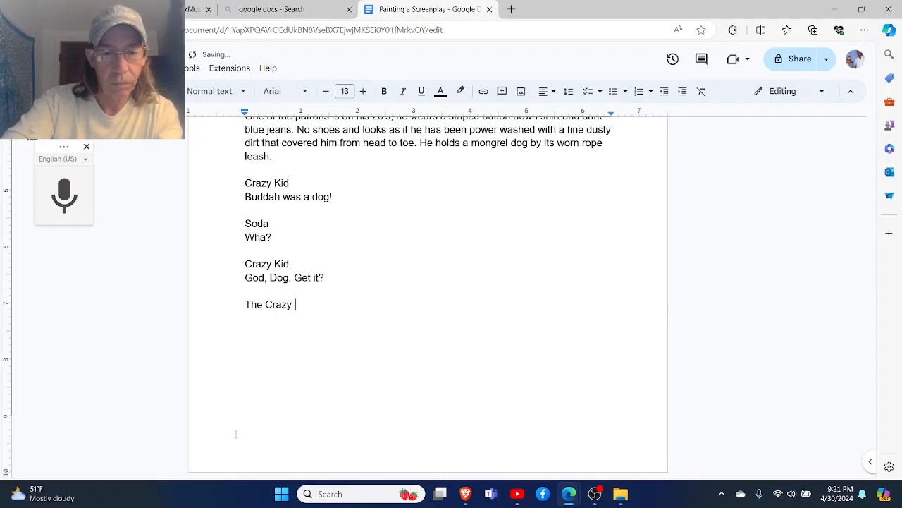
{"action": "type", "text": "Kids "}
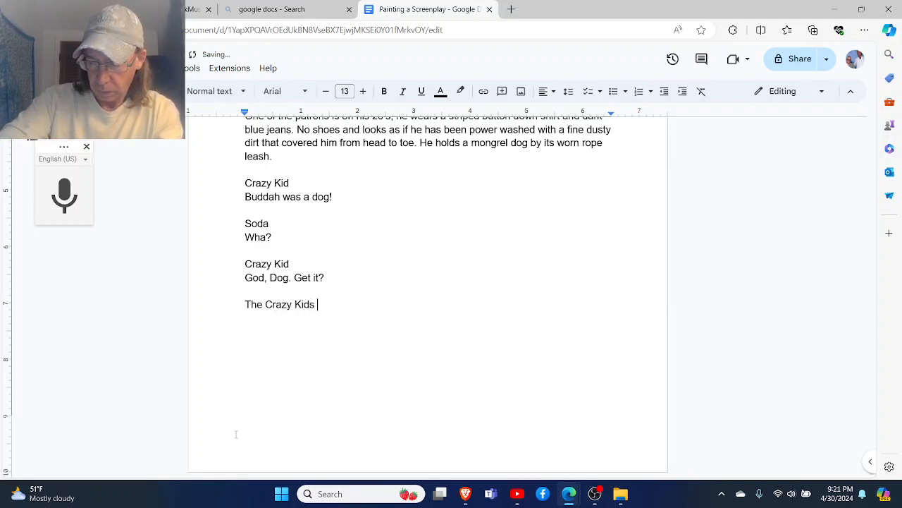
{"action": "type", "text": "Chi"}
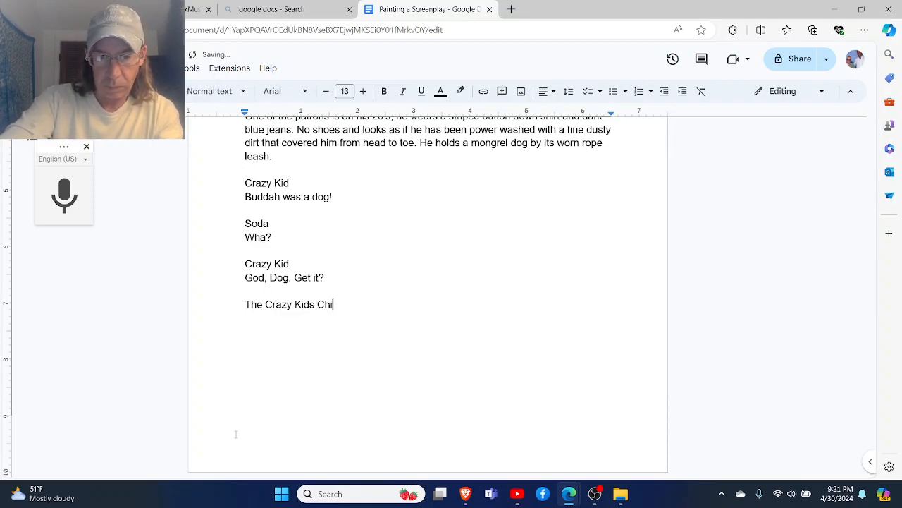
{"action": "type", "text": "uau"}
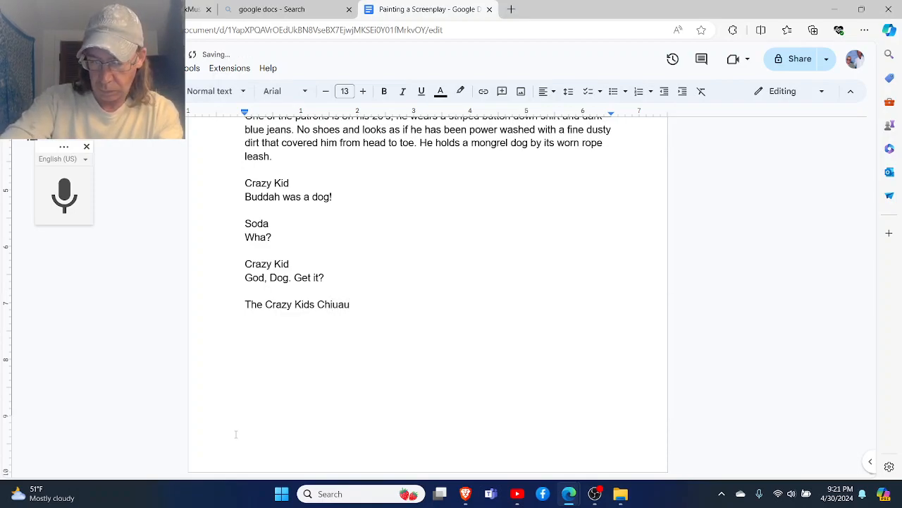
{"action": "key", "text": "BackSpace"}
{"action": "key", "text": "BackSpace"}
{"action": "key", "text": "BackSpace"}
{"action": "key", "text": "BackSpace"}
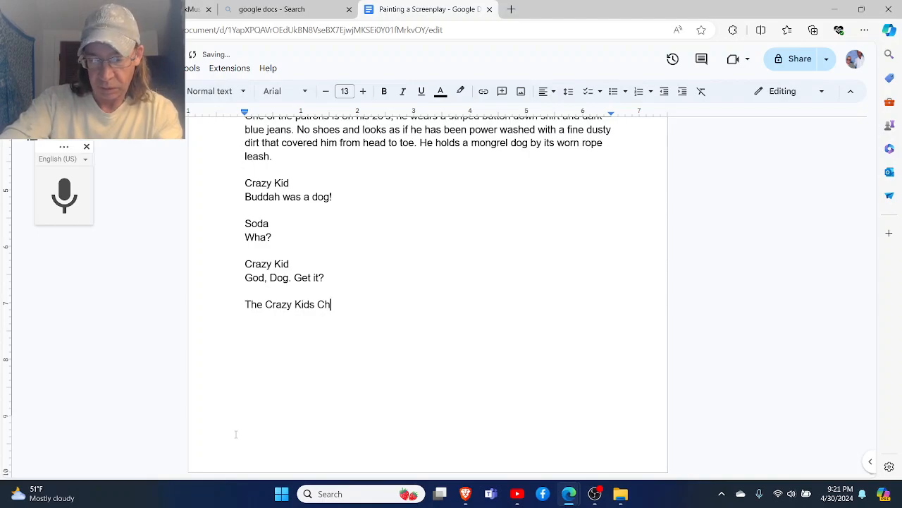
{"action": "type", "text": "ih"}
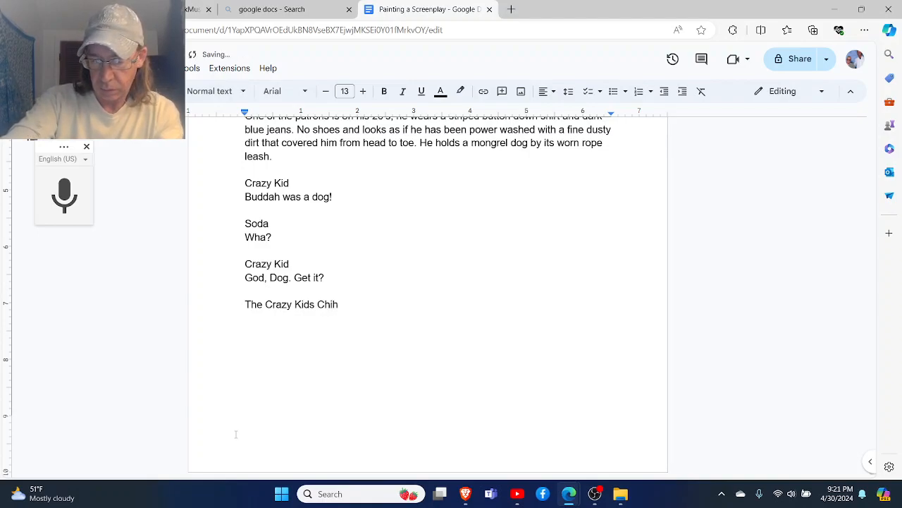
{"action": "type", "text": "uah"}
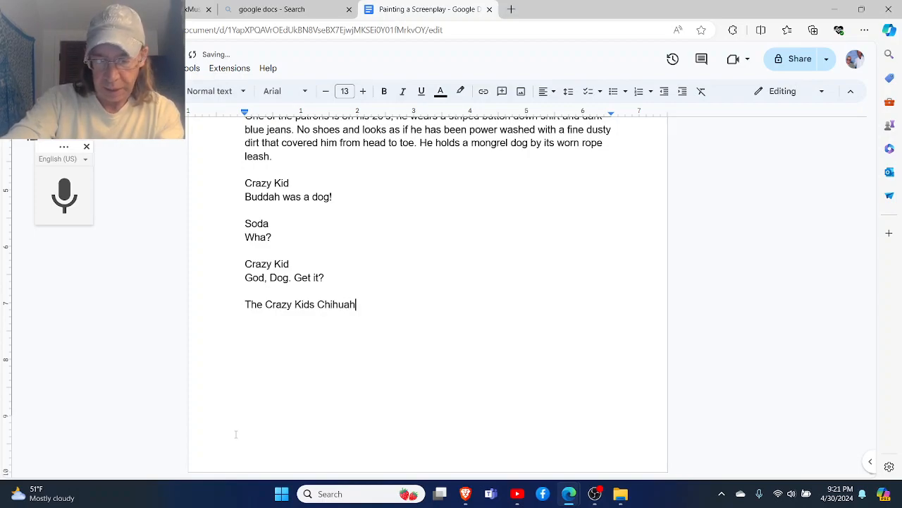
{"action": "type", "text": "ua"}
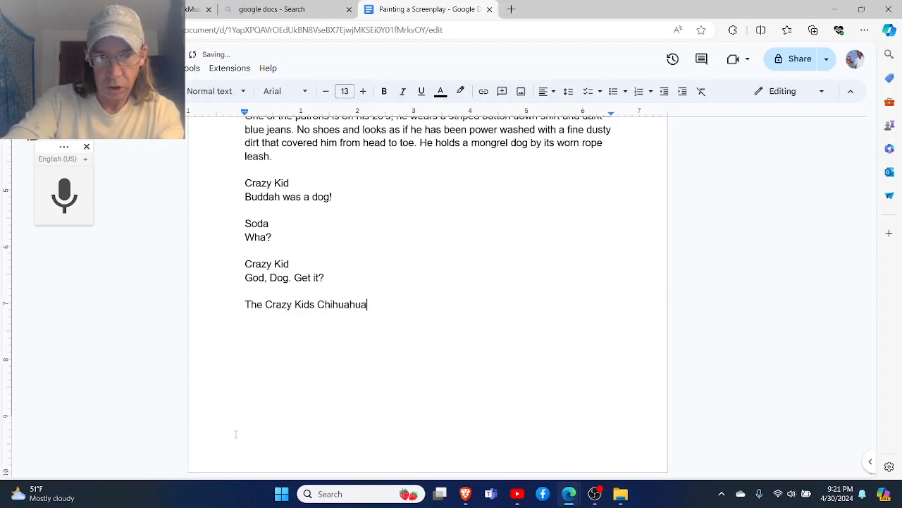
{"action": "type", "text": ", bu"}
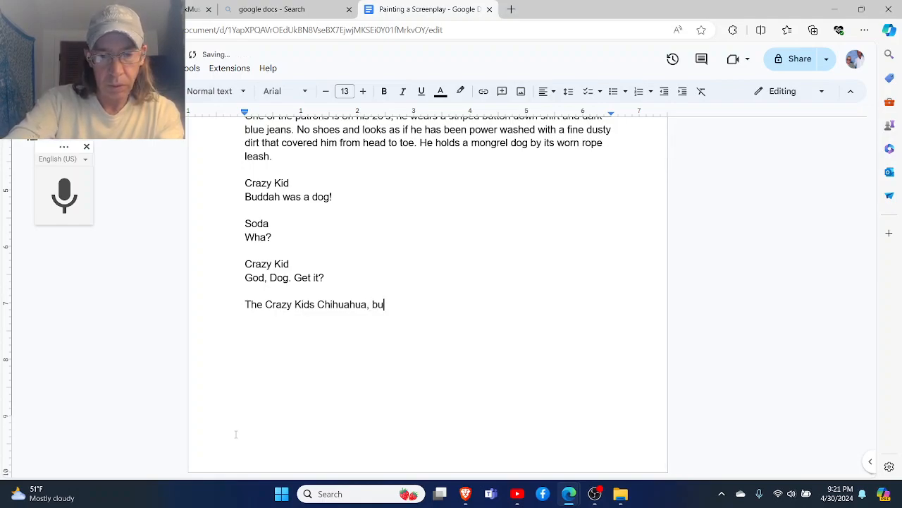
{"action": "type", "text": "lldog, mas"}
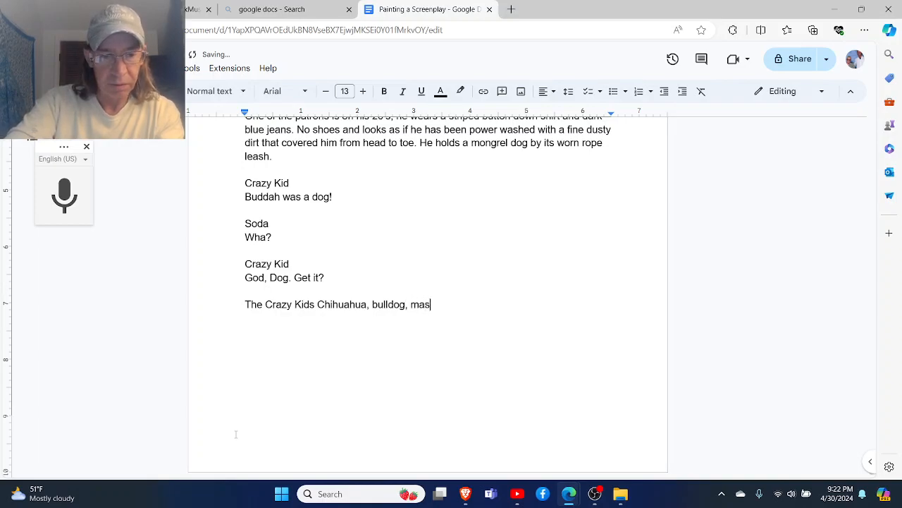
{"action": "type", "text": "tiff mix "}
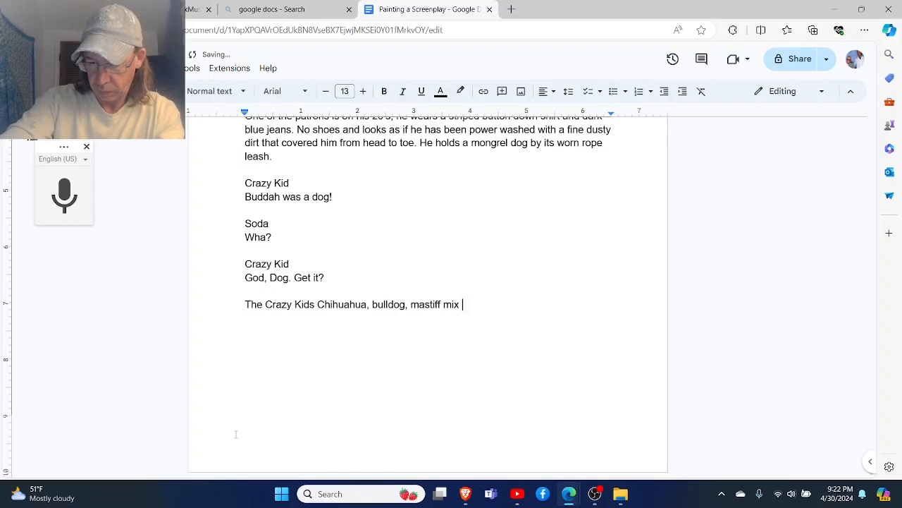
{"action": "type", "text": "barks incessantly "}
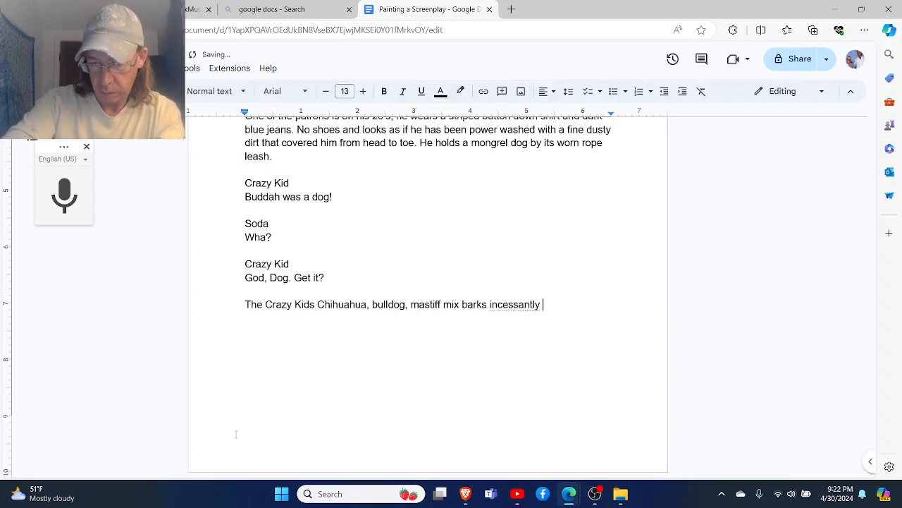
{"action": "type", "text": "at an "}
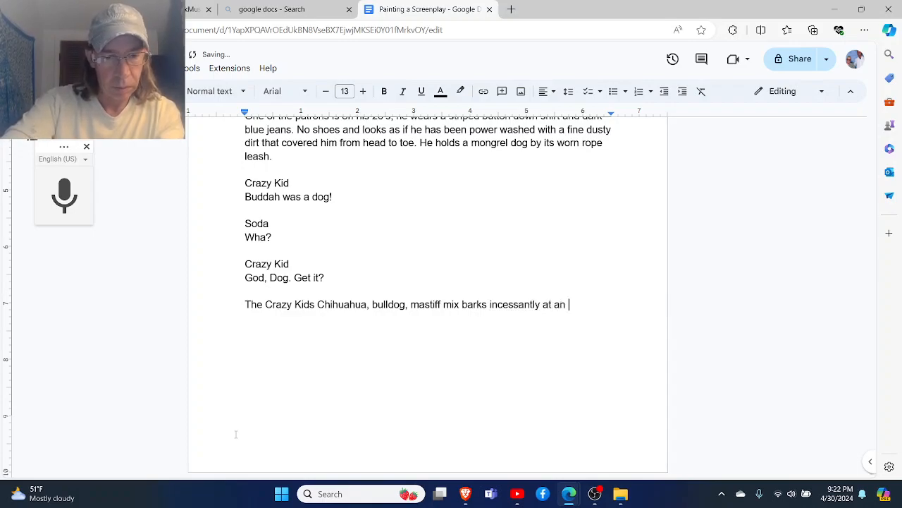
{"action": "type", "text": "old man pa"}
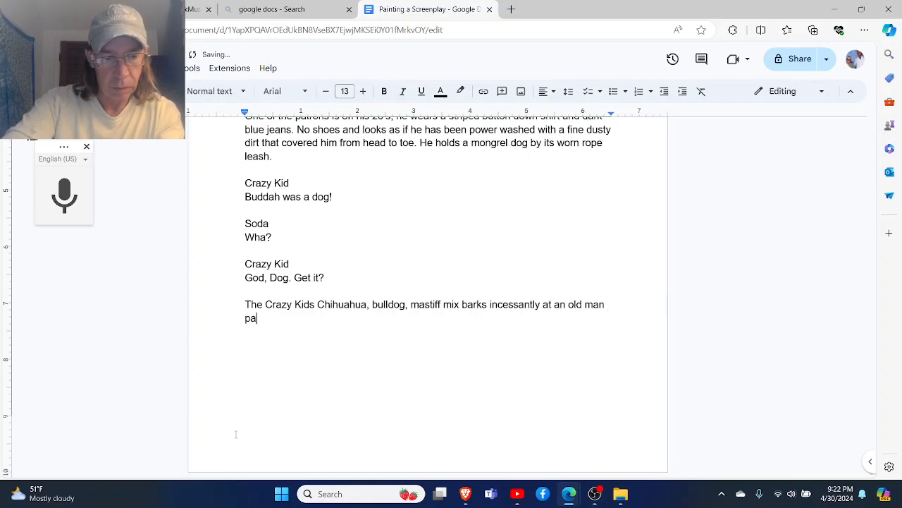
{"action": "type", "text": "ssed out on "}
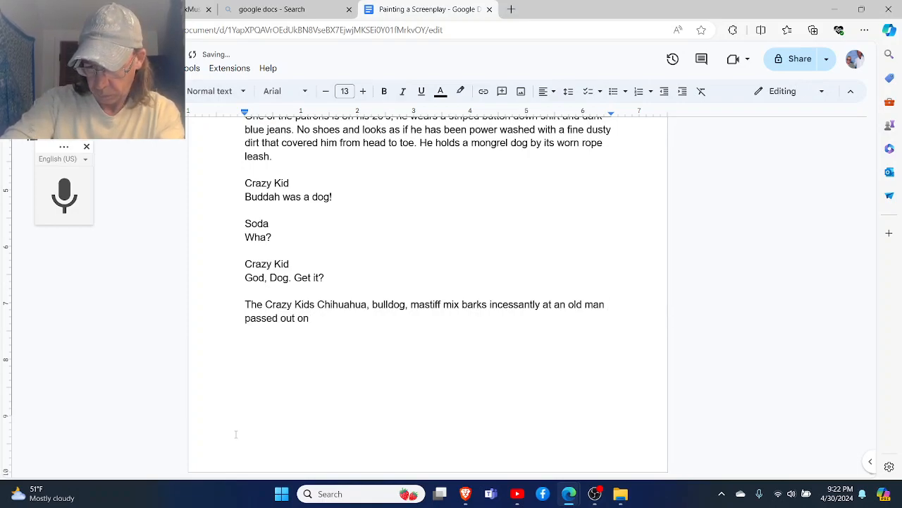
{"action": "type", "text": "a low top "}
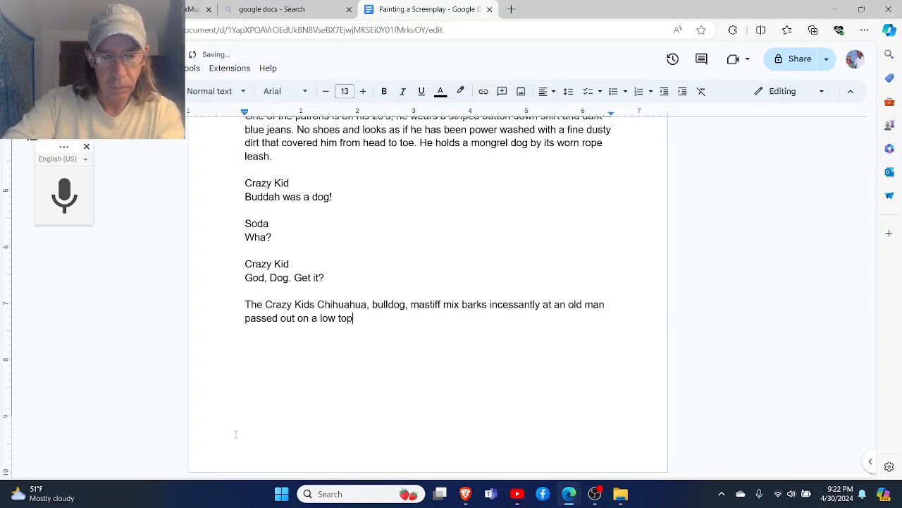
{"action": "type", "text": "table."}
- Finish the dog's action sentence with "at an old man passed out on a low top table." followed by a blank line
{"action": "key", "text": "Return"}
{"action": "key", "text": "Return"}
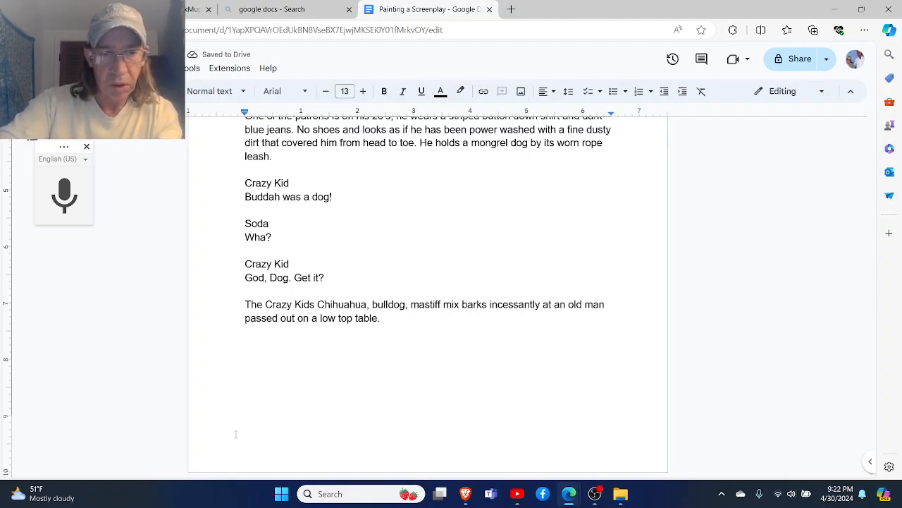
- Add the character cue "Bartender Charlie" with an empty dialogue line directly beneath it
{"action": "type", "text": "Bartend"}
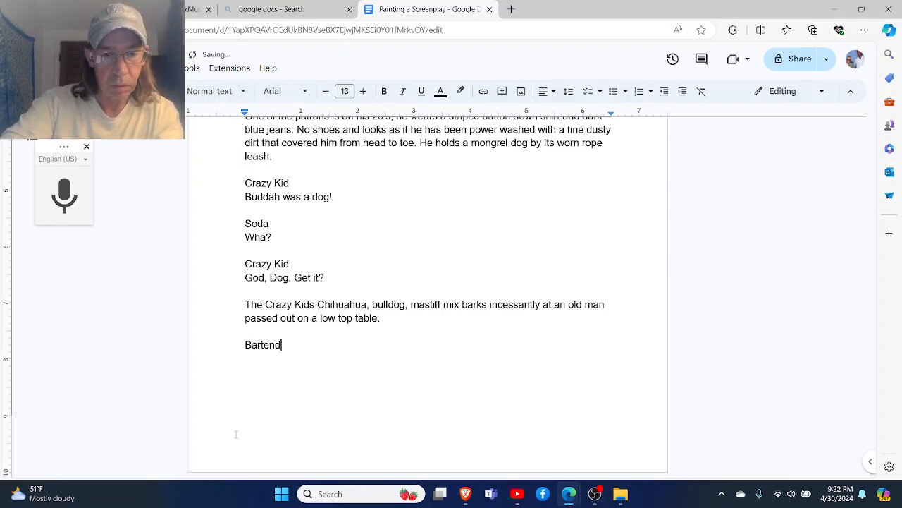
{"action": "type", "text": "er CHarlie"}
{"action": "key", "text": "BackSpace"}
{"action": "key", "text": "BackSpace"}
{"action": "key", "text": "BackSpace"}
{"action": "key", "text": "BackSpace"}
{"action": "key", "text": "BackSpace"}
{"action": "key", "text": "BackSpace"}
{"action": "type", "text": "harlie"}
{"action": "key", "text": "Return"}
{"action": "key", "text": "Return"}
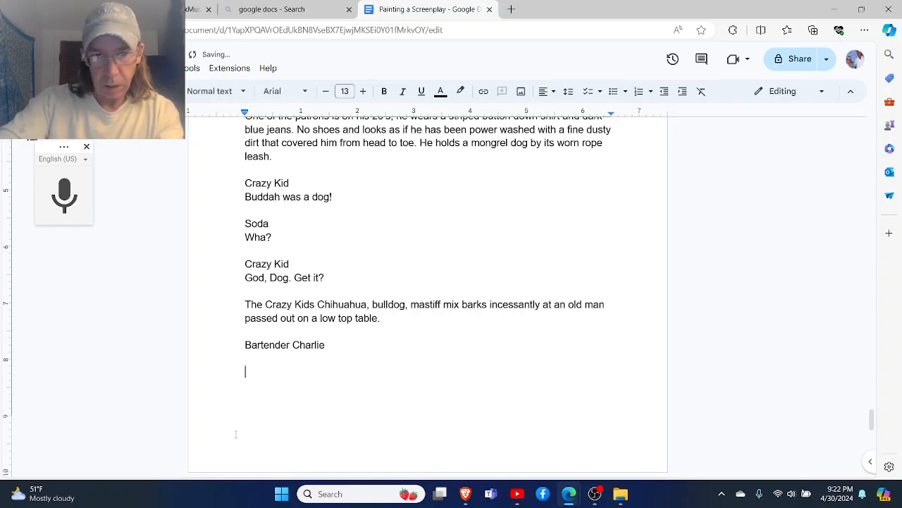
{"action": "key", "text": "BackSpace"}
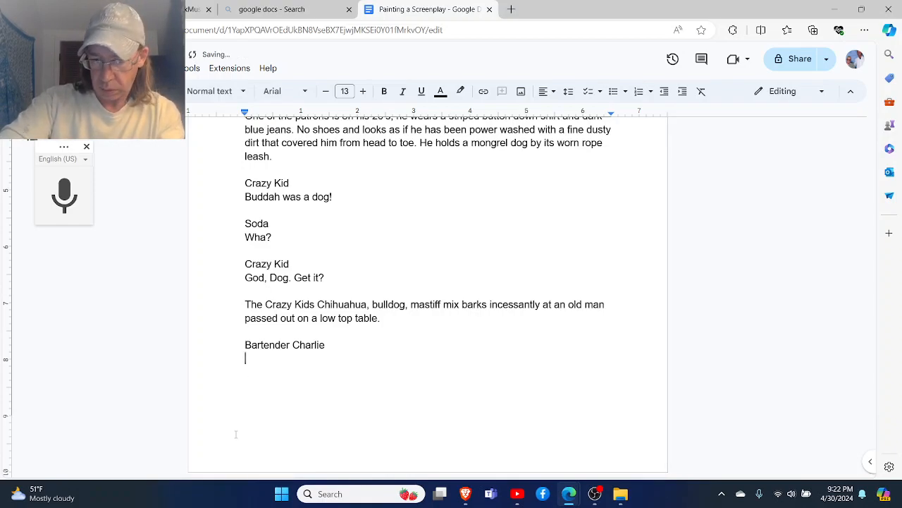
- Write Bartender Charlie's line as "What is up, Compodre?"
{"action": "type", "text": "What is up, Compo"}
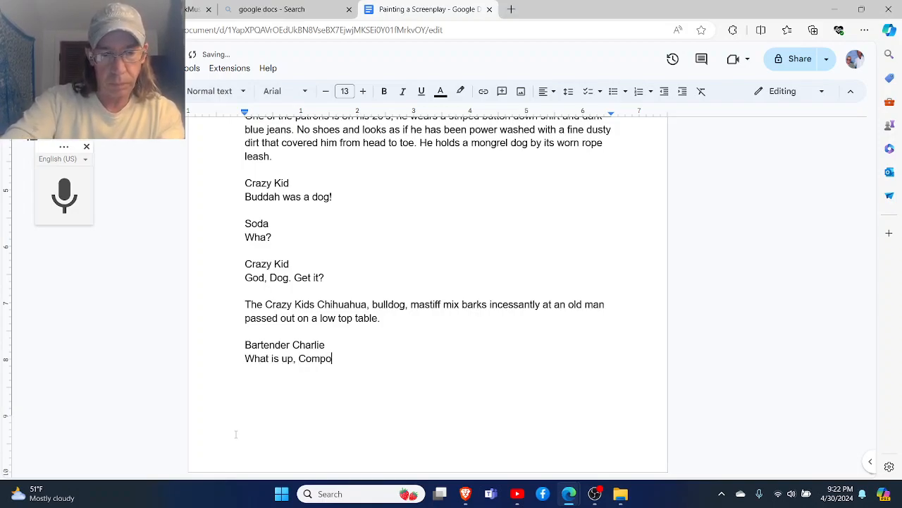
{"action": "type", "text": "dra?"}
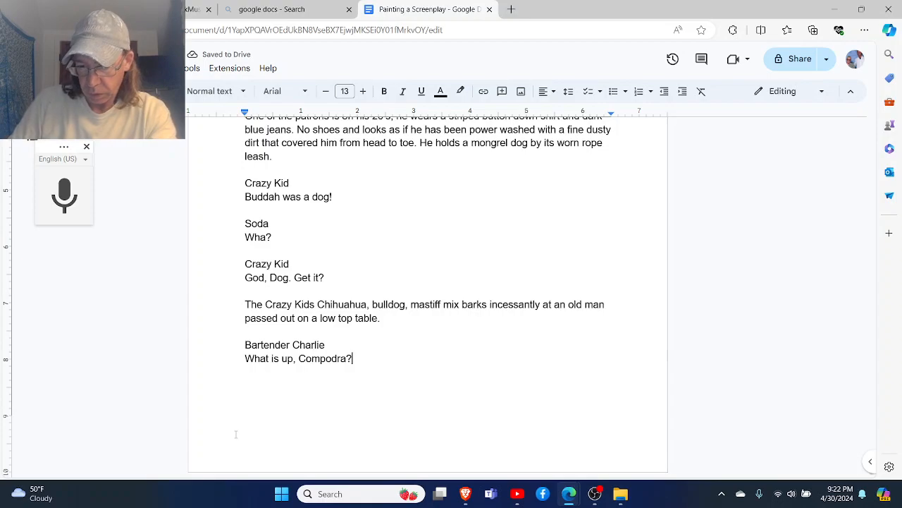
{"action": "key", "text": "BackSpace"}
{"action": "key", "text": "BackSpace"}
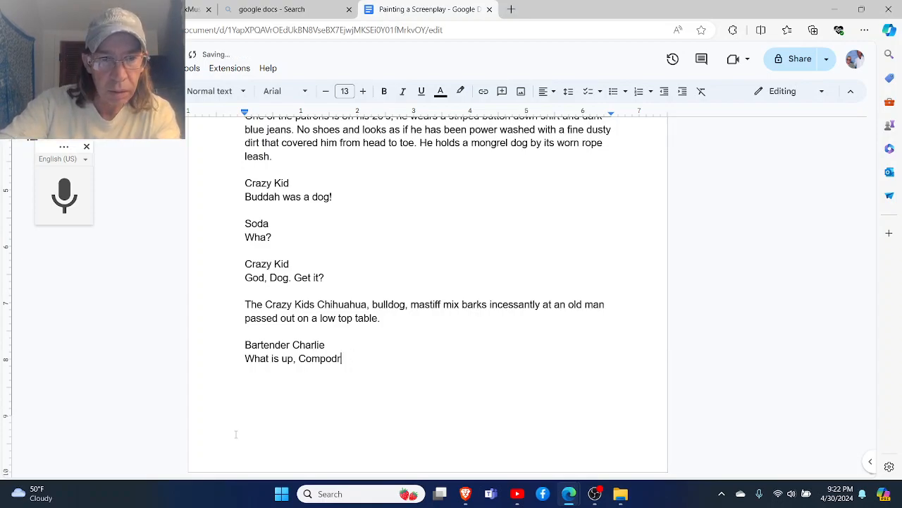
{"action": "type", "text": "e?"}
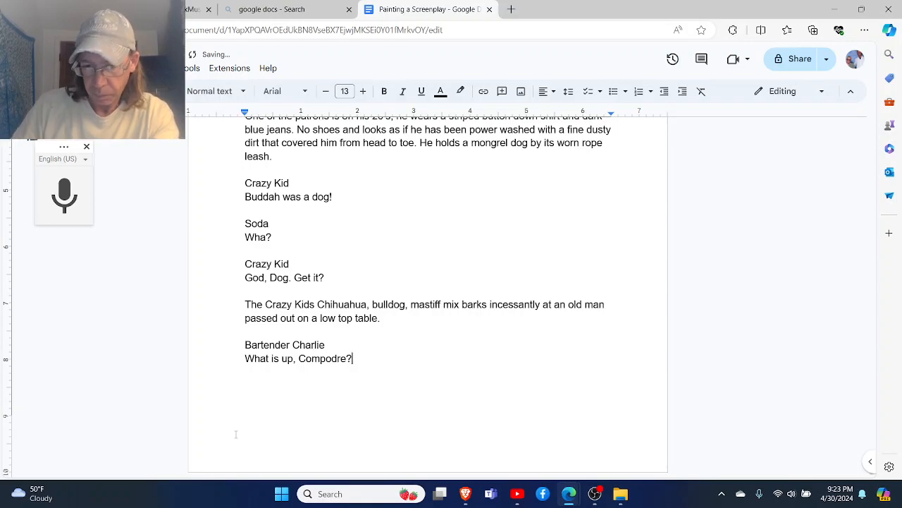
- Correct the misspelled last word of Bartender Charlie's line to the suggested "Compadre" and add a blank line after it
{"action": "key", "text": "Left"}
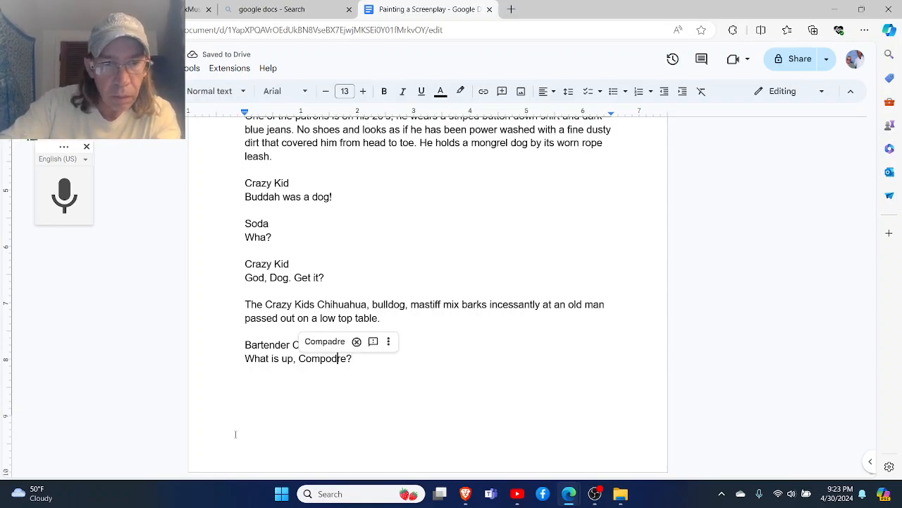
{"action": "scroll", "coordinate": [235, 434], "scroll_direction": "up", "scroll_amount": 1}
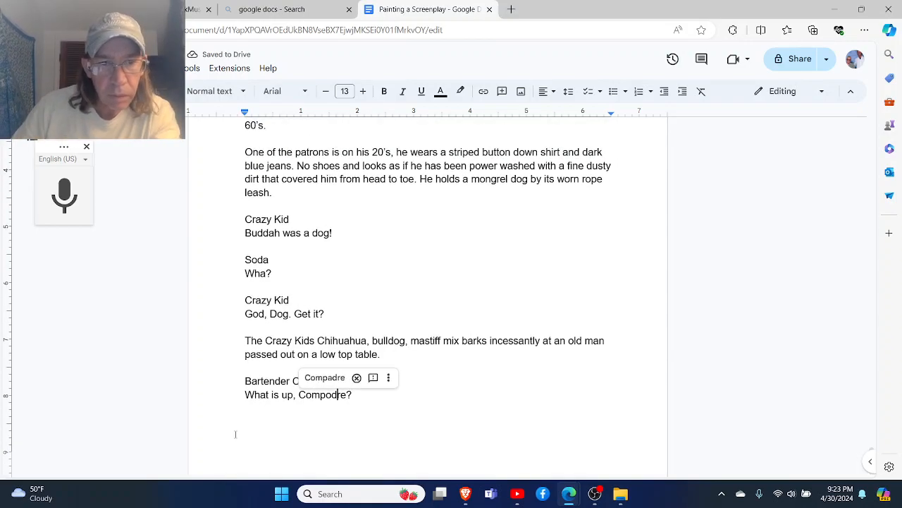
{"action": "left_click", "coordinate": [326, 377]}
{"action": "left_click", "coordinate": [367, 392]}
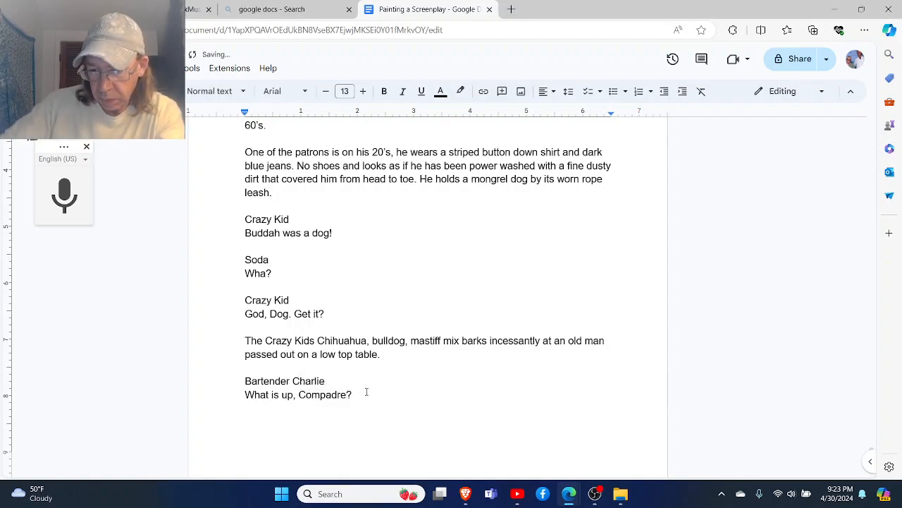
{"action": "key", "text": "Return"}
{"action": "key", "text": "Return"}
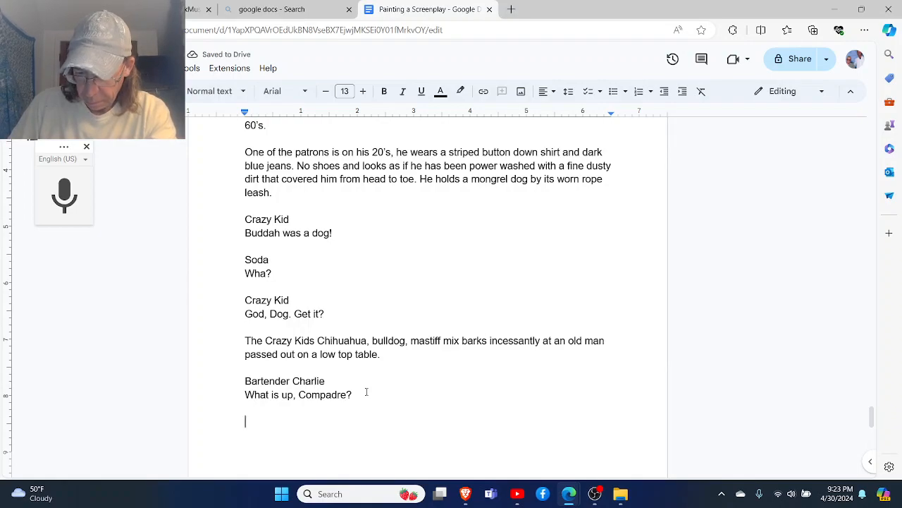
- Add Soda's reply "Im on the hunt" under his character name, followed by a blank line
{"action": "type", "text": "Soda"}
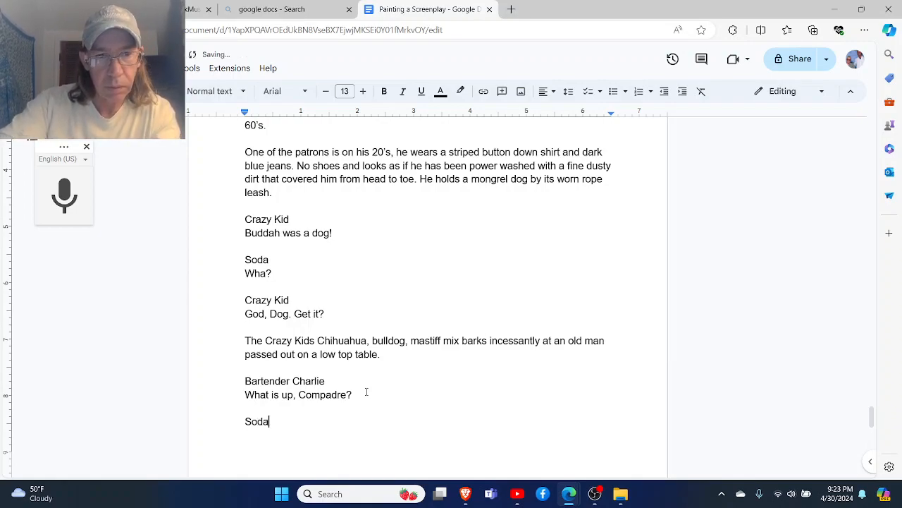
{"action": "key", "text": "Return"}
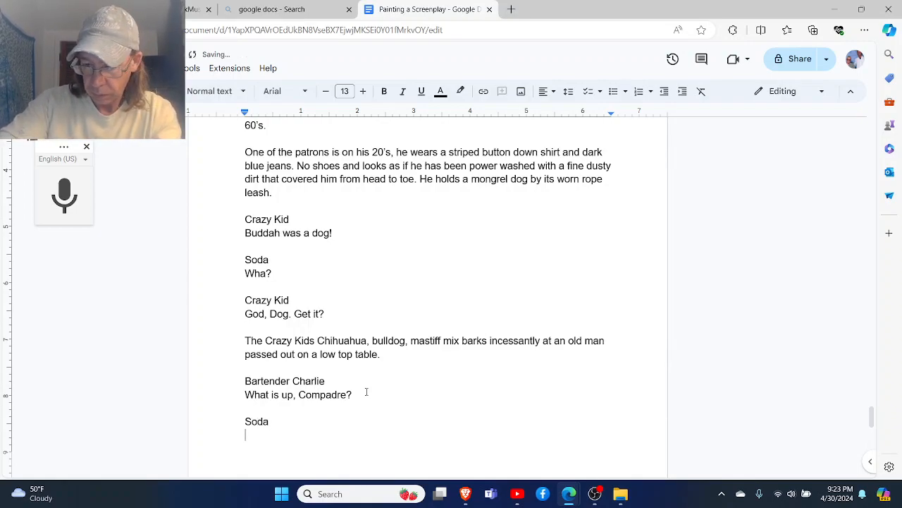
{"action": "type", "text": "Im on "}
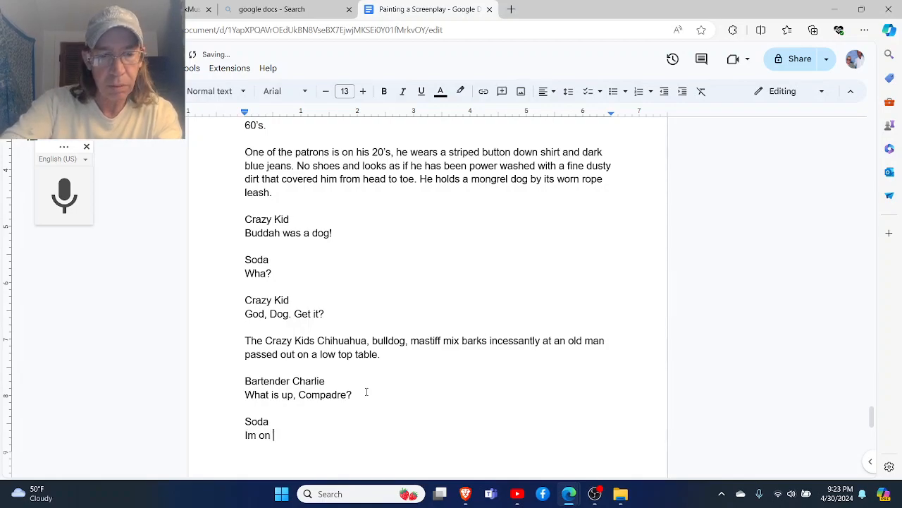
{"action": "type", "text": "the hunt"}
{"action": "key", "text": "Return"}
{"action": "key", "text": "Return"}
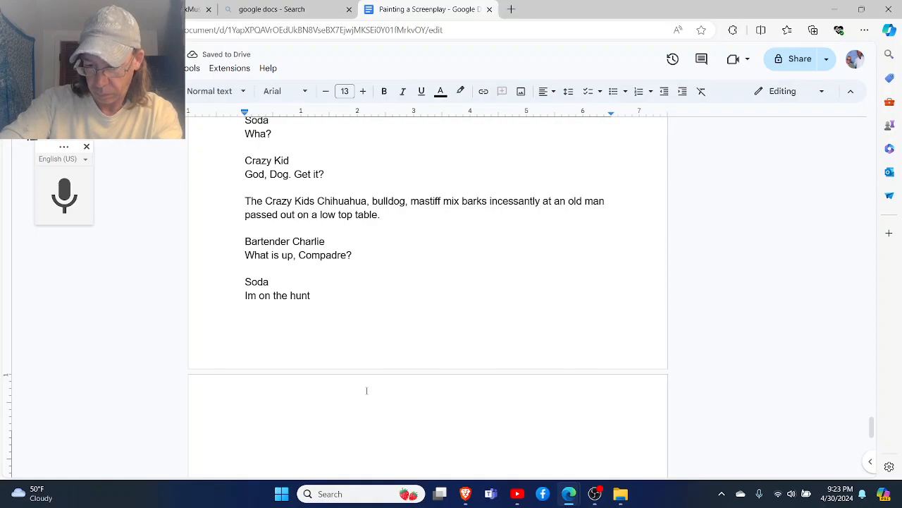
- Add the character cue "Charlie" after Soda's reply and begin a new line for his dialogue
{"action": "type", "text": "Cgarlie"}
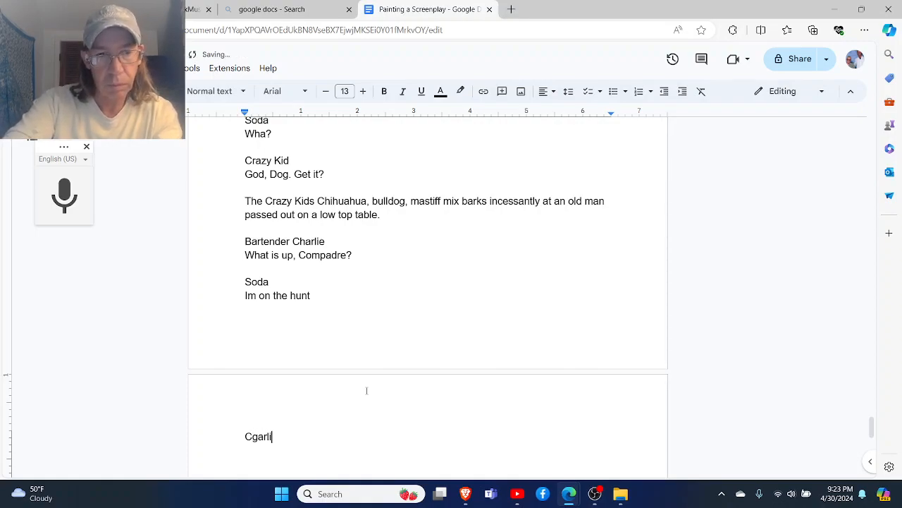
{"action": "key", "text": "BackSpace"}
{"action": "key", "text": "BackSpace"}
{"action": "key", "text": "BackSpace"}
{"action": "key", "text": "BackSpace"}
{"action": "key", "text": "BackSpace"}
{"action": "key", "text": "BackSpace"}
{"action": "type", "text": "harlie"}
{"action": "key", "text": "Return"}
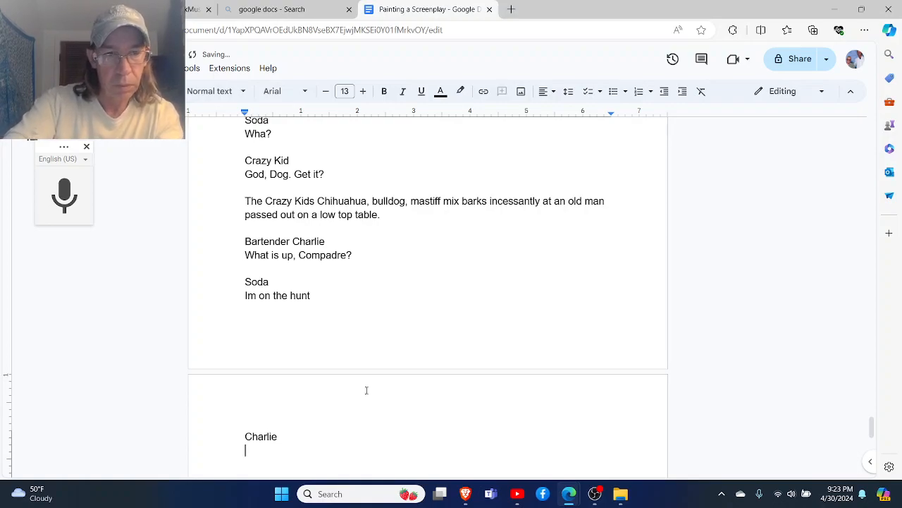
- Write Charlie's line "Weed?" and Soda's reply "What else?" under his character name, each followed by a blank line
{"action": "type", "text": "Weed?"}
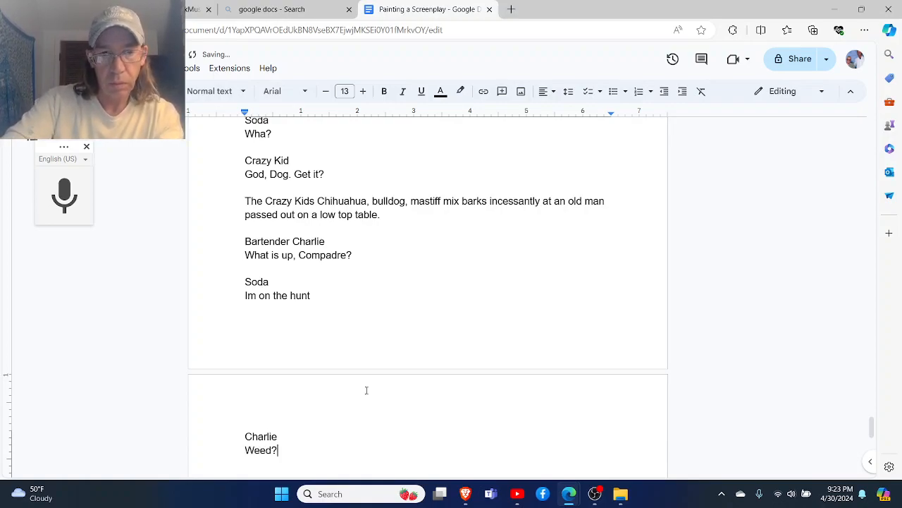
{"action": "key", "text": "Return"}
{"action": "key", "text": "Return"}
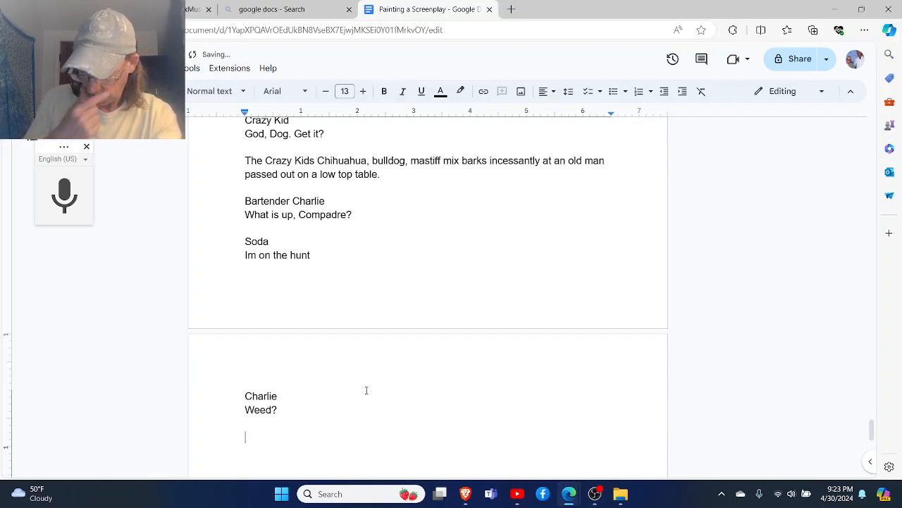
{"action": "type", "text": "Soda"}
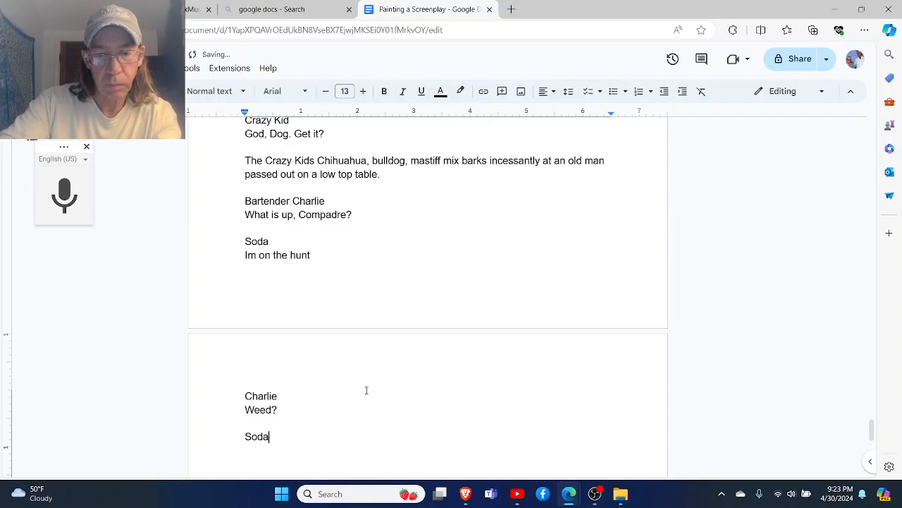
{"action": "key", "text": "Return"}
{"action": "type", "text": "What"}
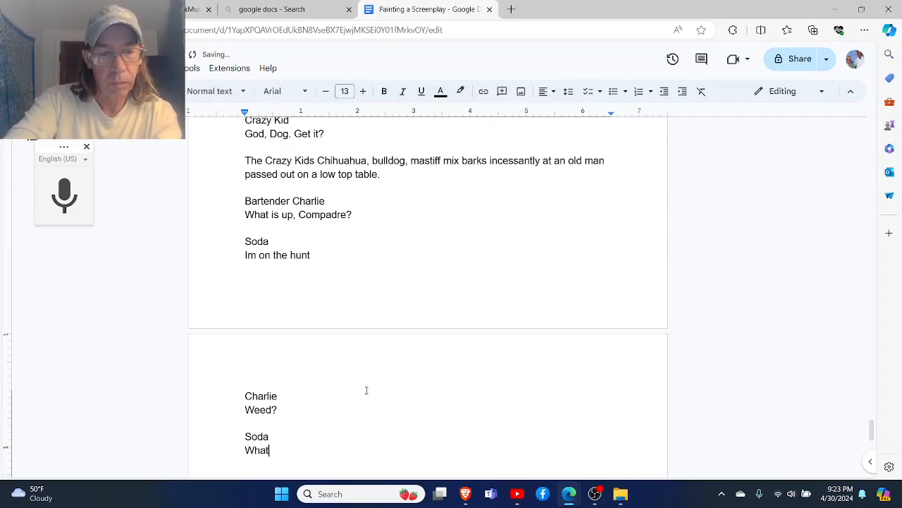
{"action": "type", "text": " else?"}
{"action": "key", "text": "Return"}
{"action": "key", "text": "Return"}
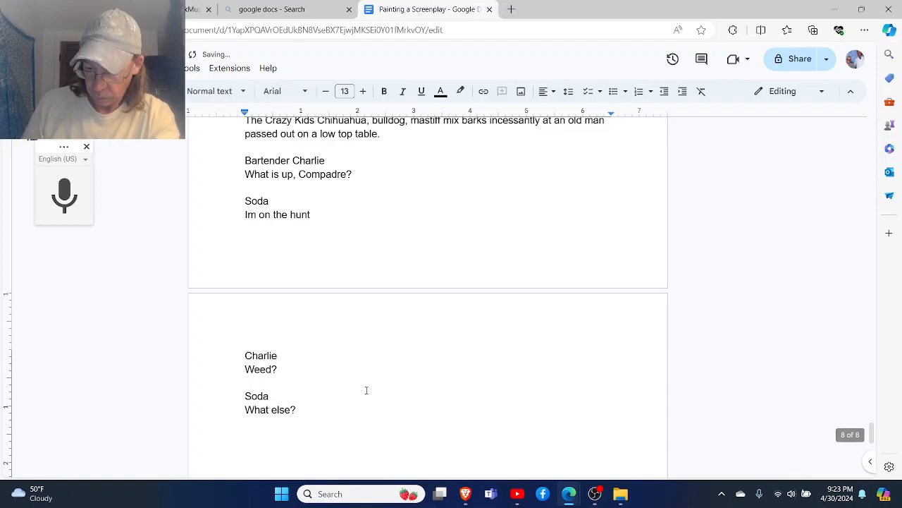
- Add Charlie's line "I'm in need as well." under his character name, followed by a blank line
{"action": "type", "text": "C"}
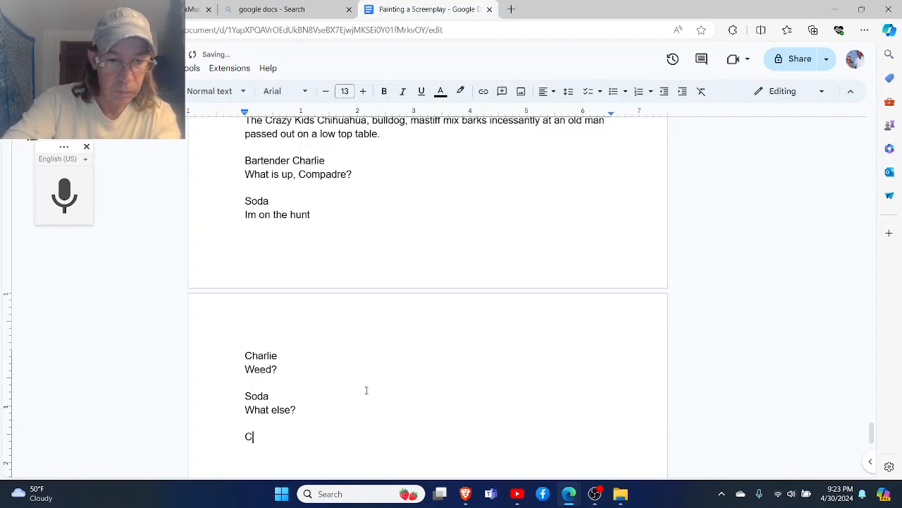
{"action": "type", "text": "harlie"}
{"action": "key", "text": "Return"}
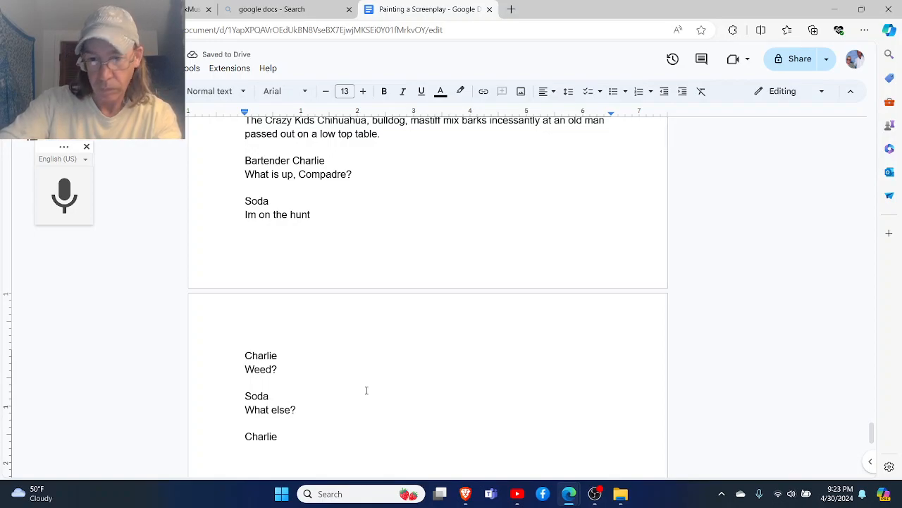
{"action": "type", "text": "IM"}
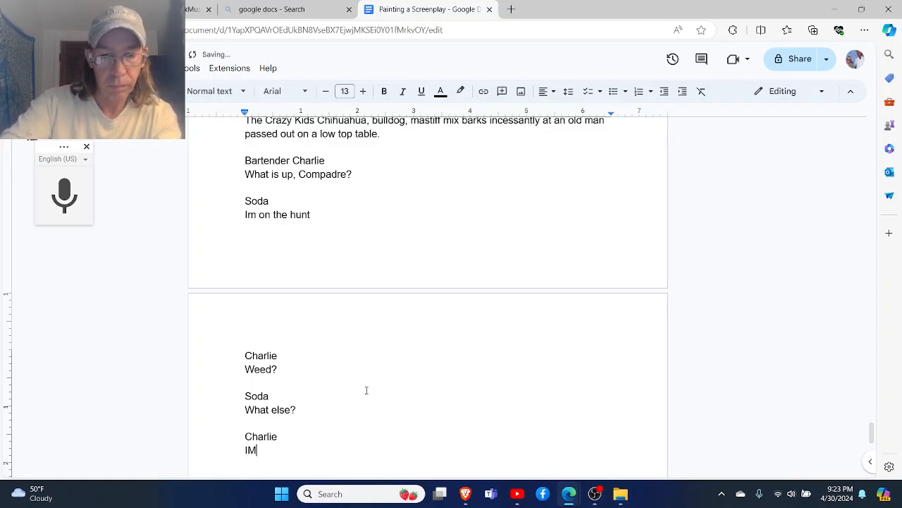
{"action": "key", "text": "BackSpace"}
{"action": "type", "text": "'m n n"}
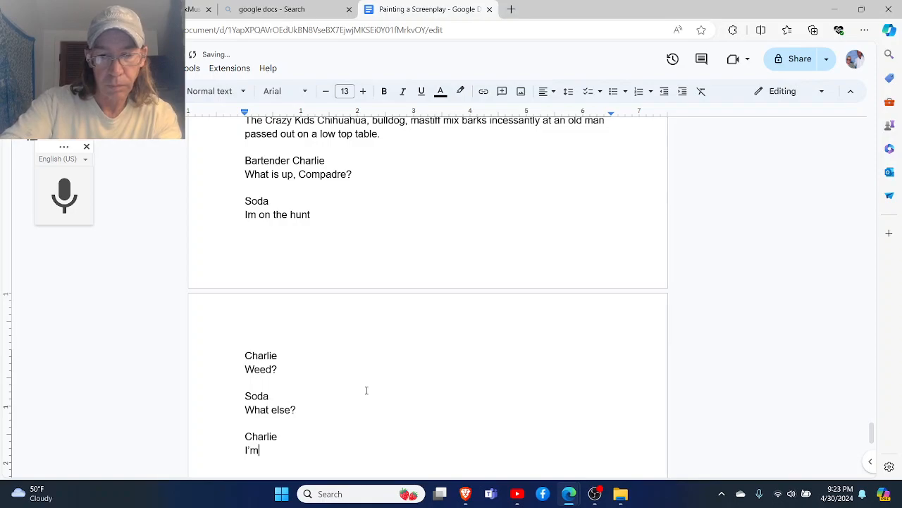
{"action": "key", "text": "BackSpace"}
{"action": "key", "text": "BackSpace"}
{"action": "key", "text": "BackSpace"}
{"action": "key", "text": "BackSpace"}
{"action": "type", "text": "in need as well."}
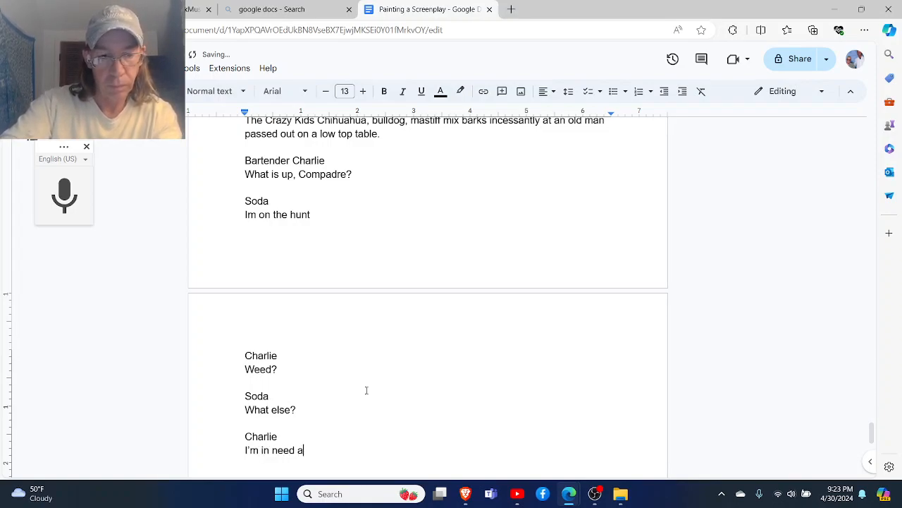
{"action": "key", "text": "Return"}
- Add Soda's reply "Well, shit, when I find some I will let you know." under his character name, followed by a blank line
{"action": "key", "text": "Return"}
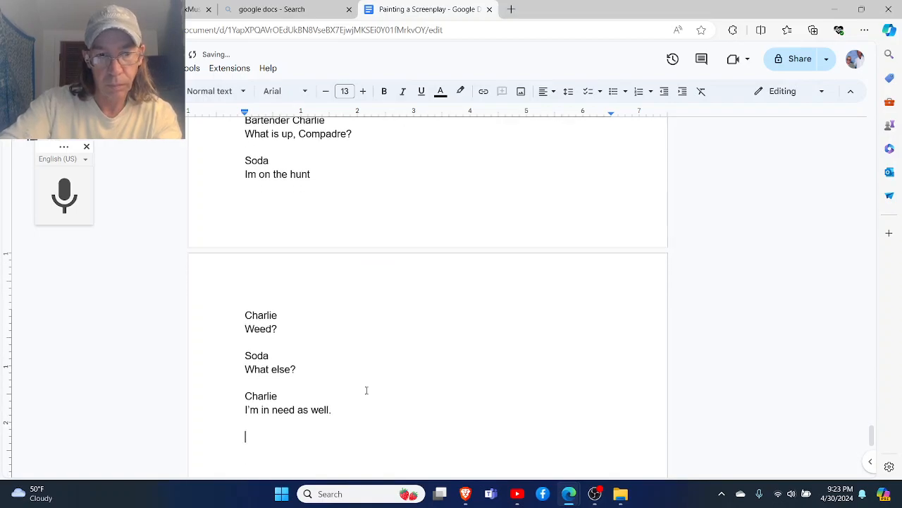
{"action": "type", "text": "Soda"}
{"action": "key", "text": "Return"}
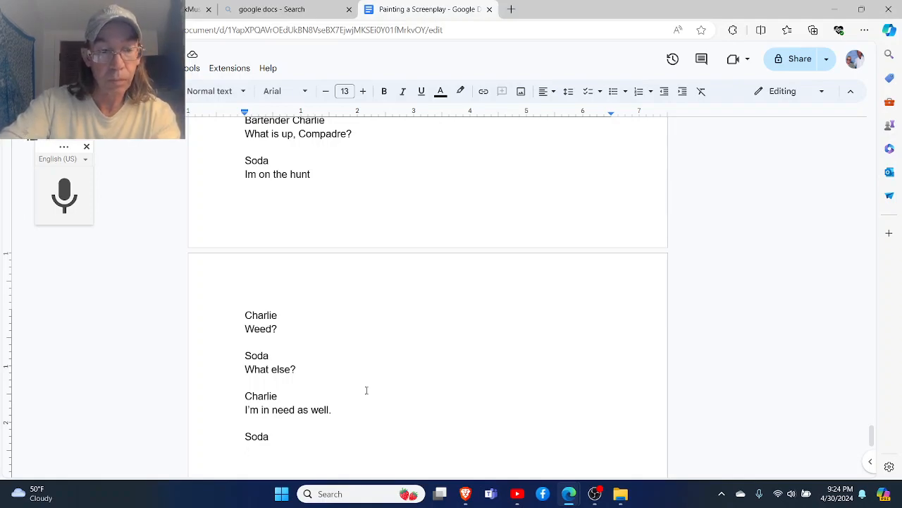
{"action": "type", "text": "Well, shio"}
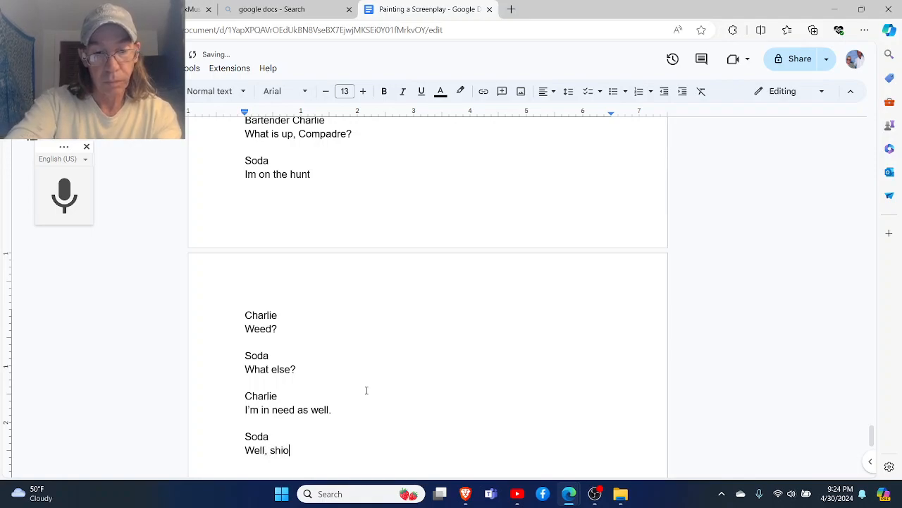
{"action": "key", "text": "BackSpace"}
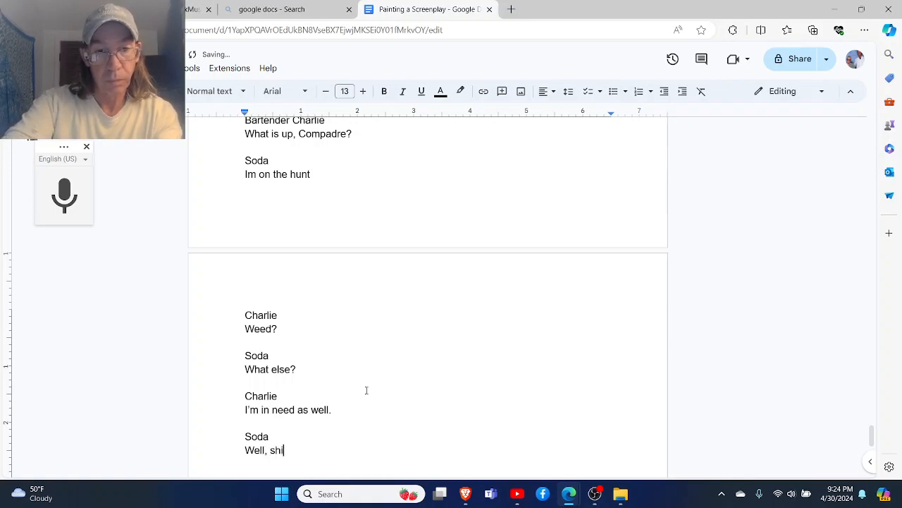
{"action": "type", "text": "t, weh"}
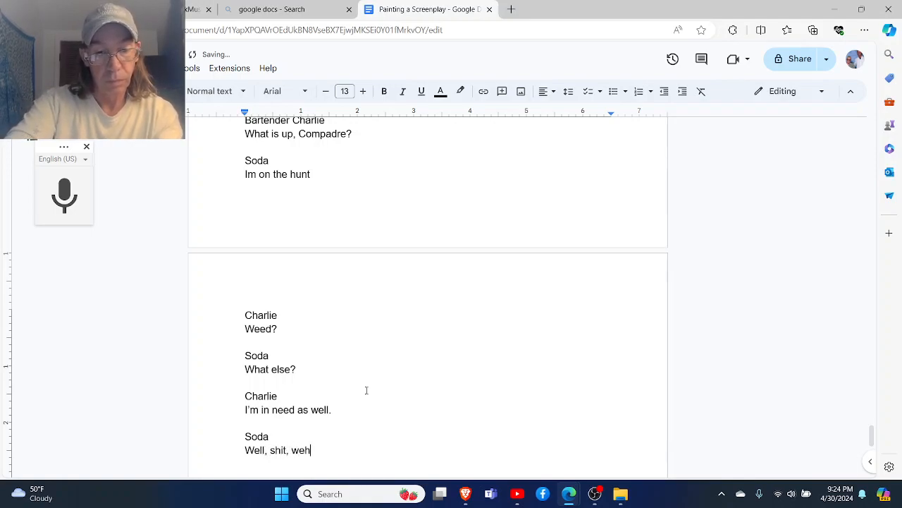
{"action": "key", "text": "BackSpace"}
{"action": "key", "text": "BackSpace"}
{"action": "type", "text": "hen "}
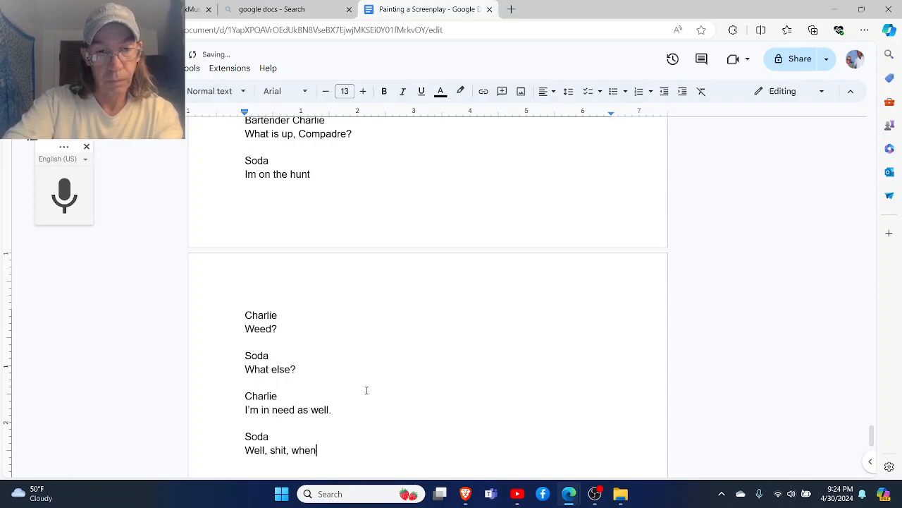
{"action": "type", "text": "I find som"}
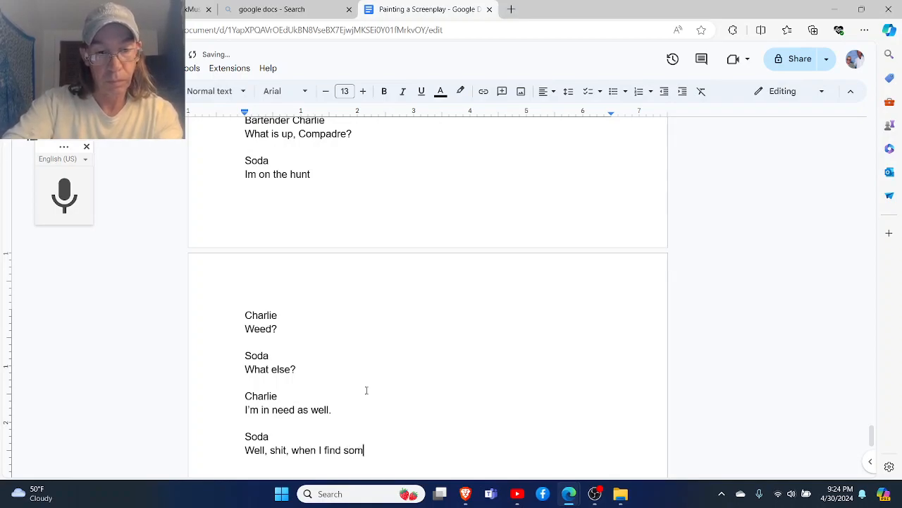
{"action": "type", "text": "e I will le"}
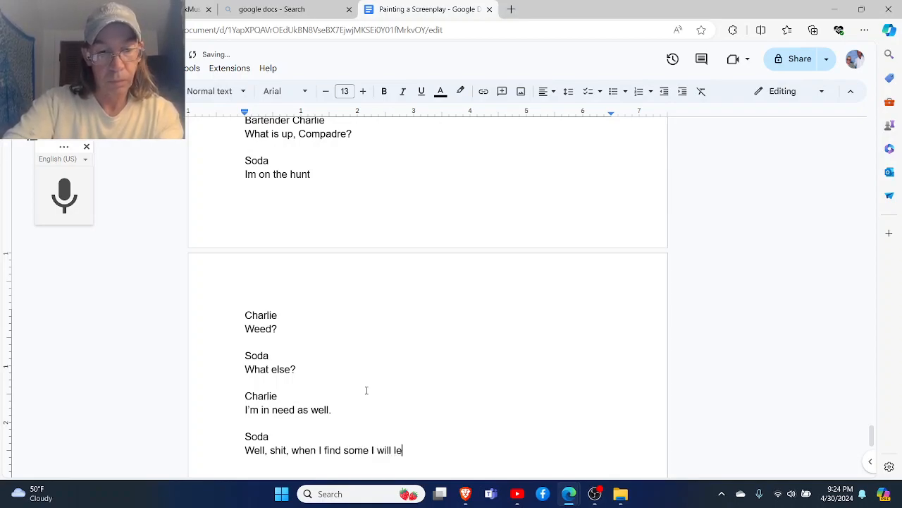
{"action": "type", "text": "t you know."}
{"action": "key", "text": "Return"}
{"action": "key", "text": "Return"}
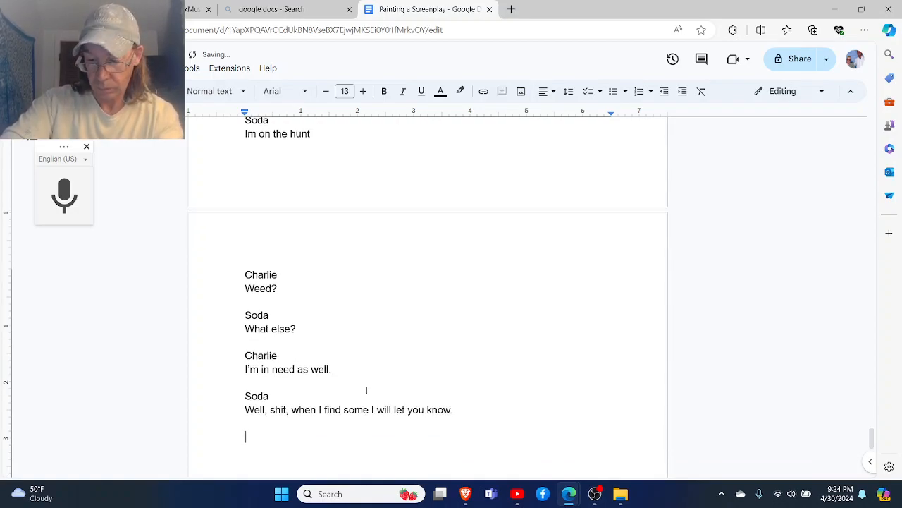
- Add Charlie's one-word answer "Strait." under his character name, followed by a blank line
{"action": "type", "text": "Charlie"}
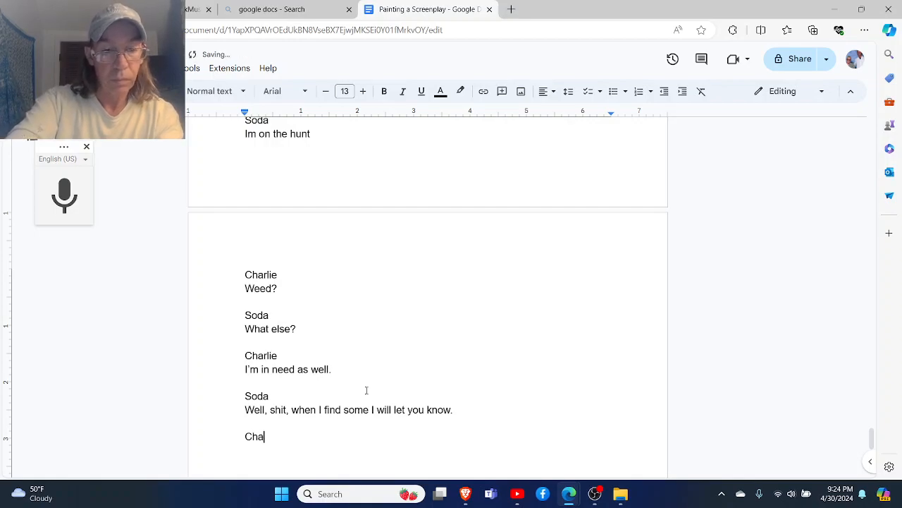
{"action": "key", "text": "Return"}
{"action": "type", "text": "Strau"}
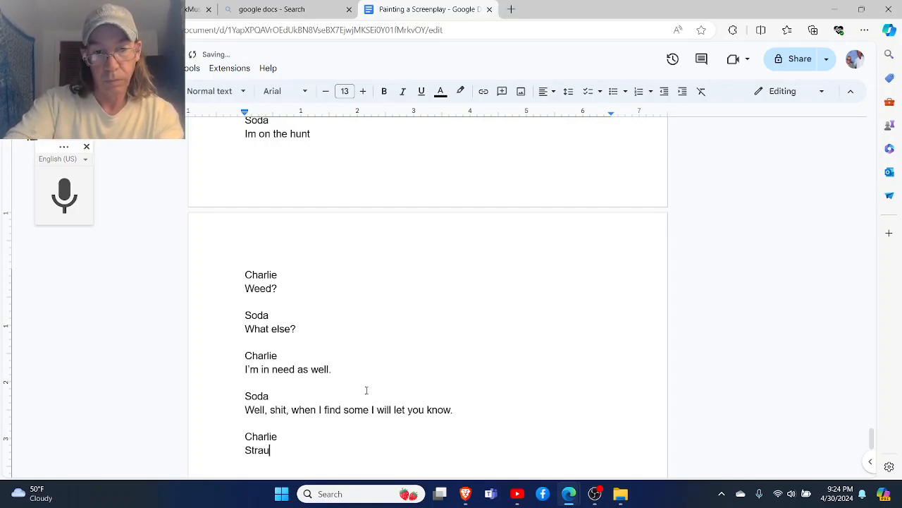
{"action": "key", "text": "BackSpace"}
{"action": "type", "text": "it."}
{"action": "key", "text": "Return"}
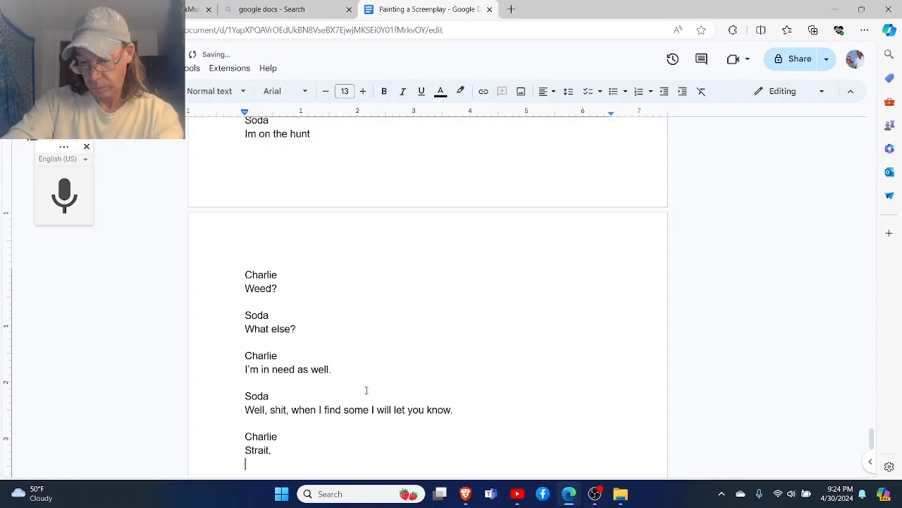
{"action": "key", "text": "Return"}
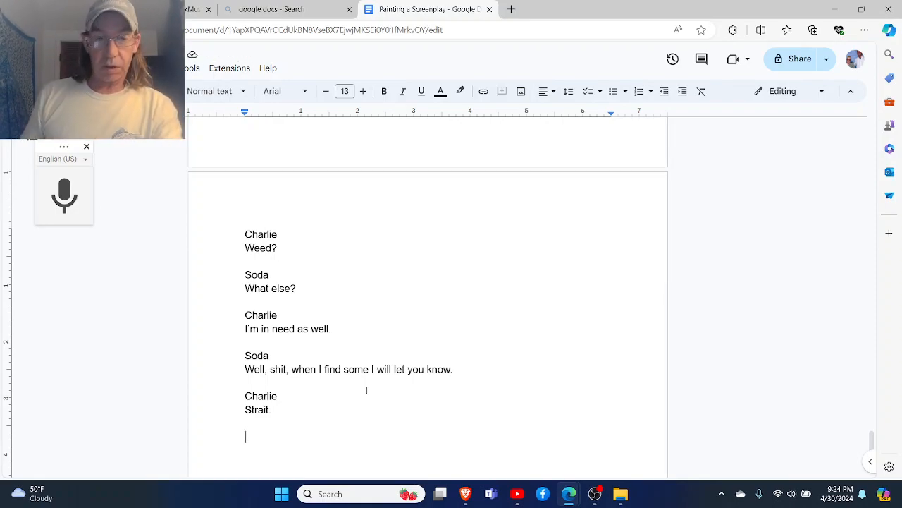
- Add the character cue "Crazed Kid" with the line "Hey, Batman!" below it, followed by a blank line
{"action": "type", "text": "Craze"}
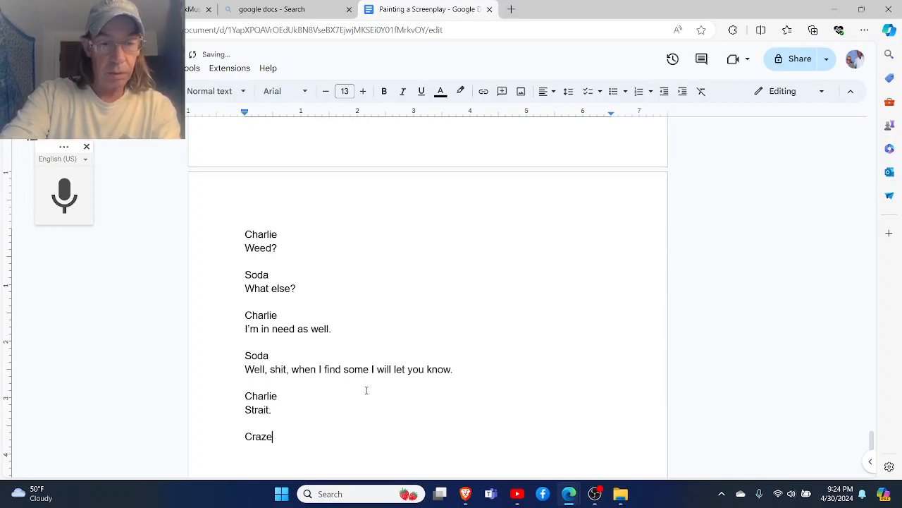
{"action": "type", "text": "d Kid"}
{"action": "key", "text": "Return"}
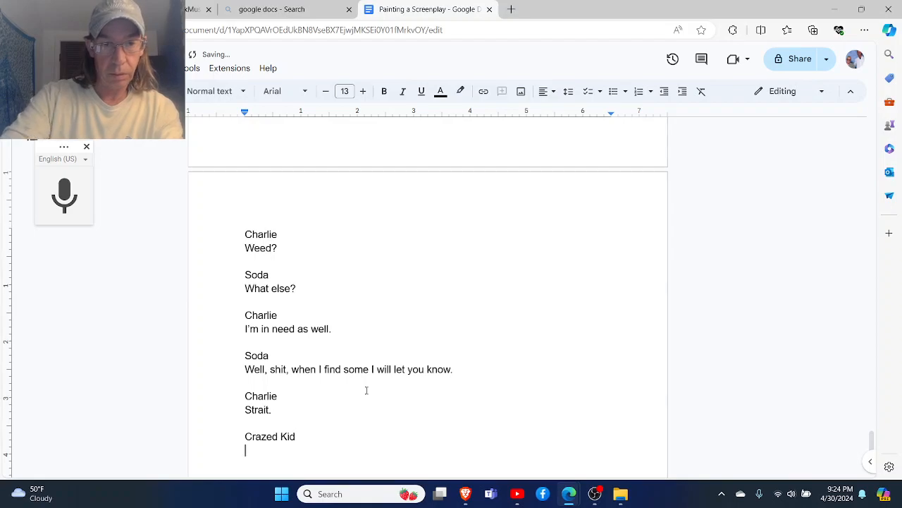
{"action": "type", "text": "Hey"}
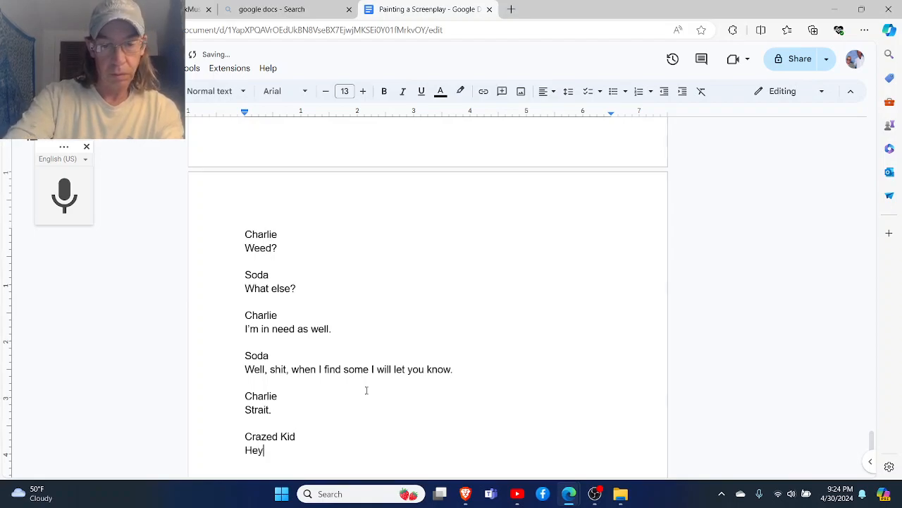
{"action": "type", "text": ", Batman!"}
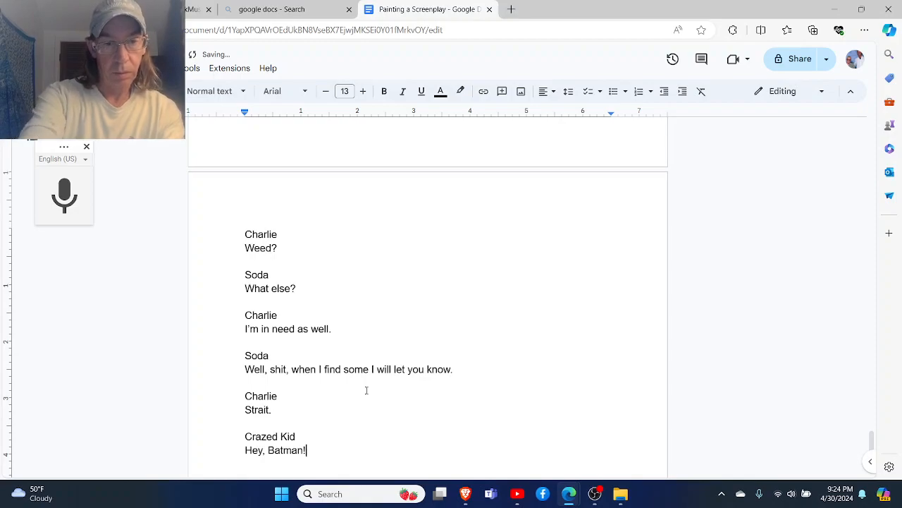
{"action": "key", "text": "Return"}
{"action": "key", "text": "Return"}
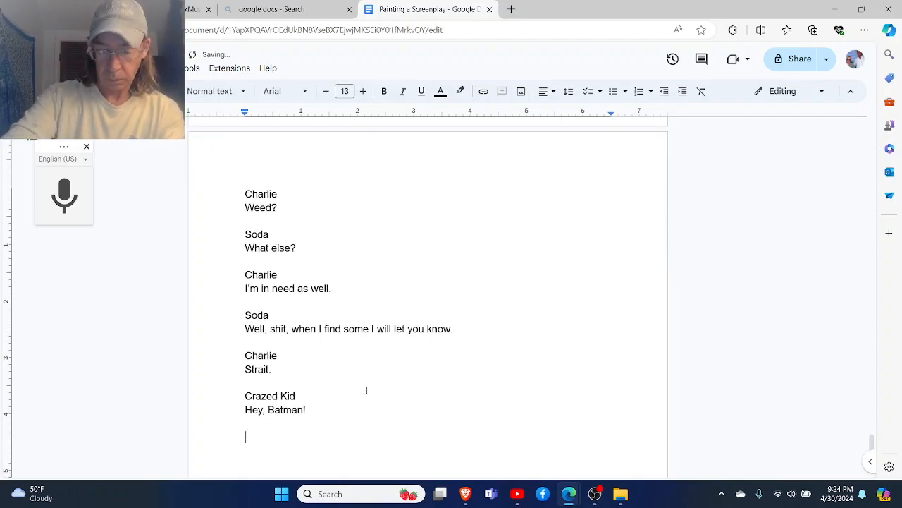
- Write the action line "Soda attempts to ignore the Crazy Kid" and leave a blank line after it
{"action": "type", "text": "Soda"}
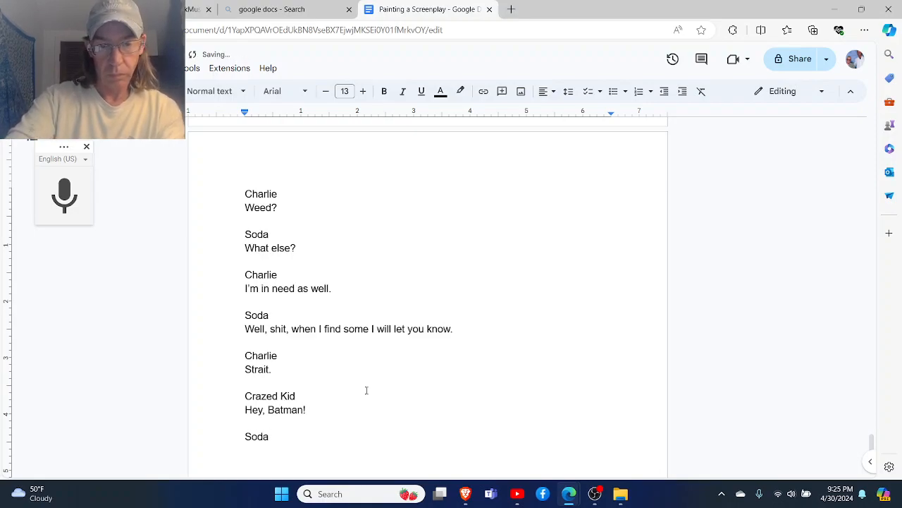
{"action": "type", "text": " attempt"}
{"action": "key", "text": "BackSpace"}
{"action": "type", "text": "ts "}
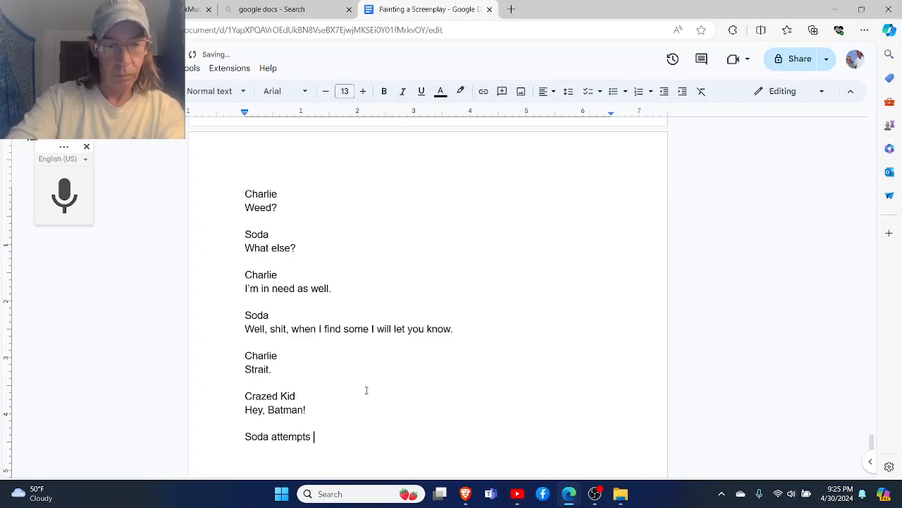
{"action": "type", "text": "to ignor"}
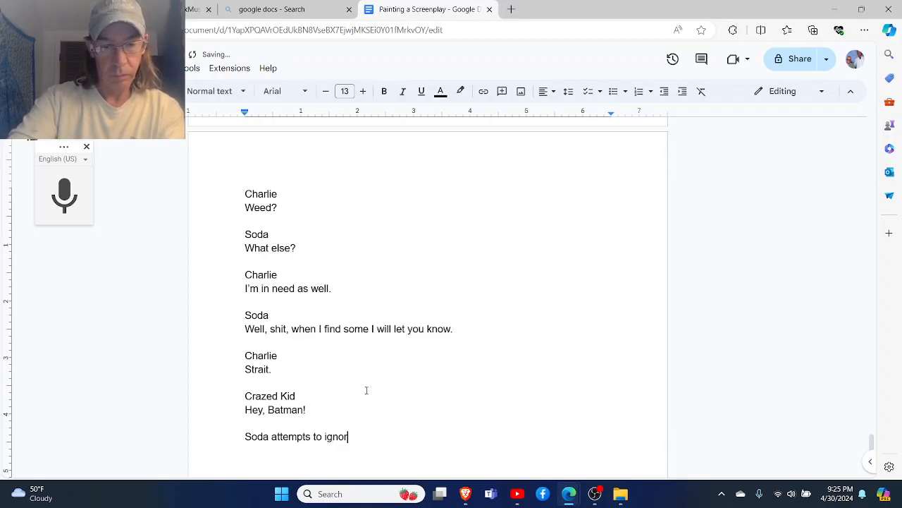
{"action": "type", "text": "e the "}
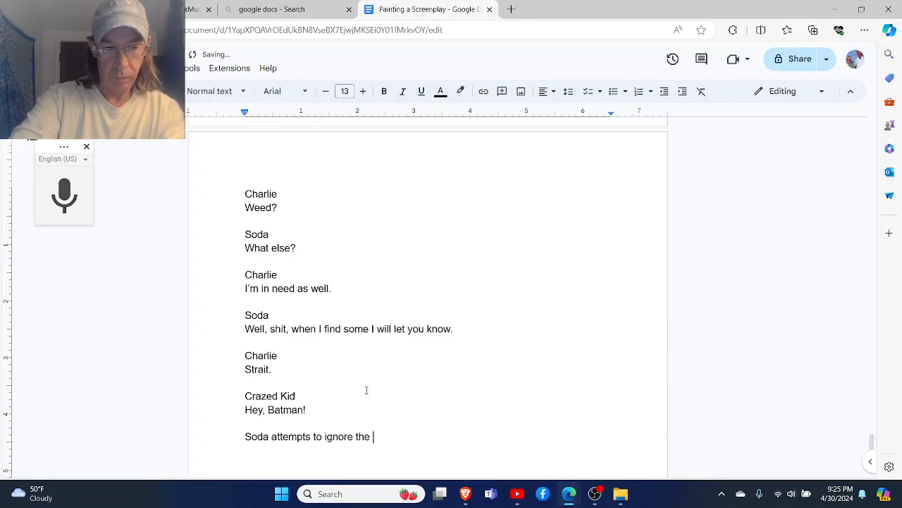
{"action": "type", "text": "Crazy Kid"}
{"action": "key", "text": "Return"}
{"action": "key", "text": "Return"}
- Add the character cue "Crary Kid" after the action line and begin a new line for his dialogue
{"action": "type", "text": "Cra"}
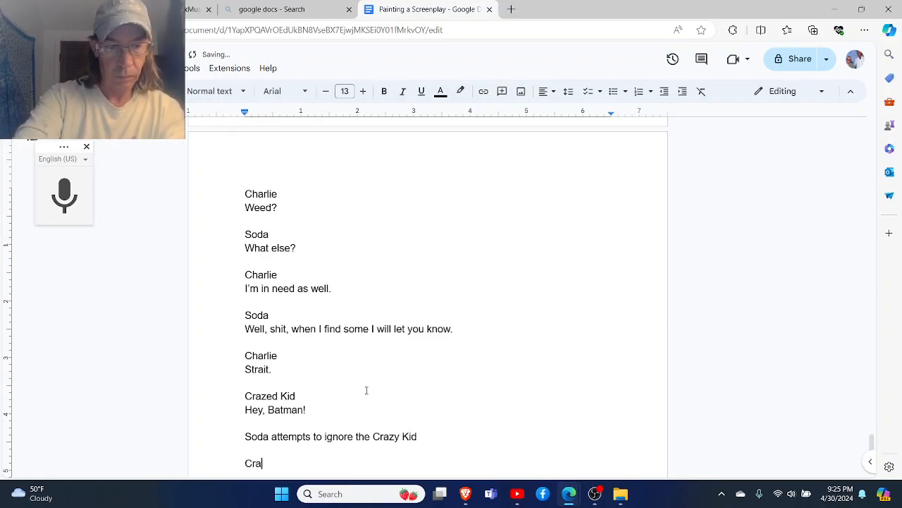
{"action": "type", "text": "ry "}
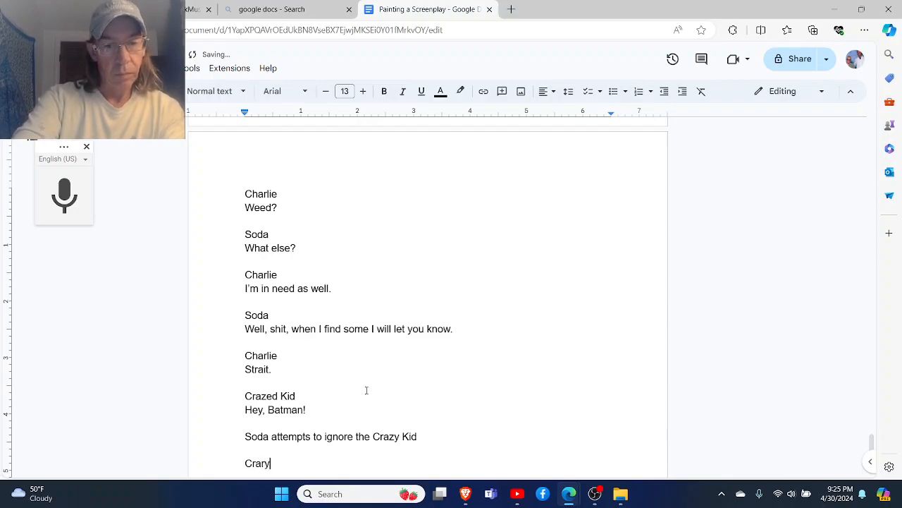
{"action": "type", "text": "Kid"}
{"action": "key", "text": "Return"}
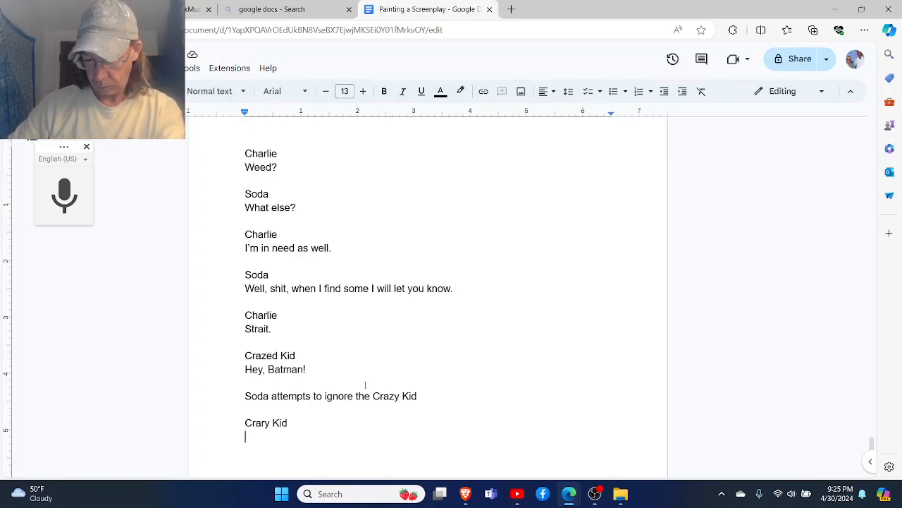
- Begin the Crary Kid's dialogue with "Yeah, I'm talking to you!"
{"action": "type", "text": "Yeah"}
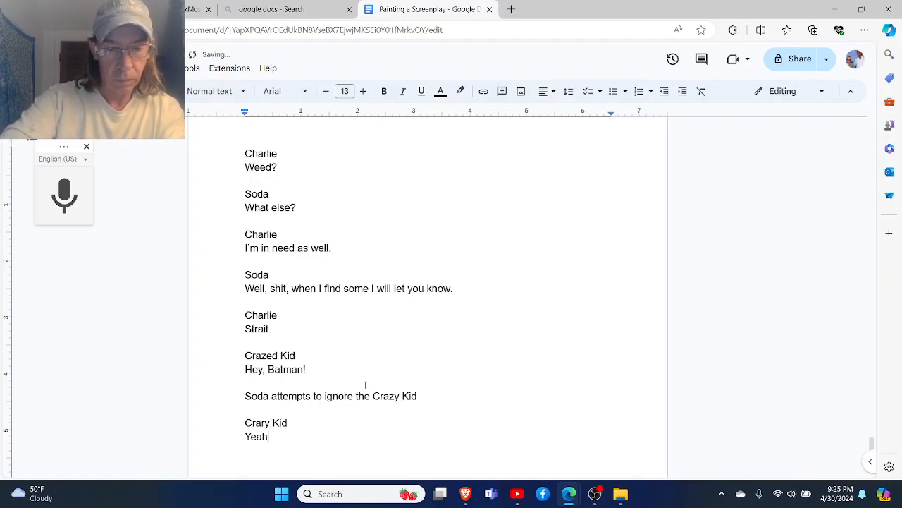
{"action": "type", "text": ", I'm talk"}
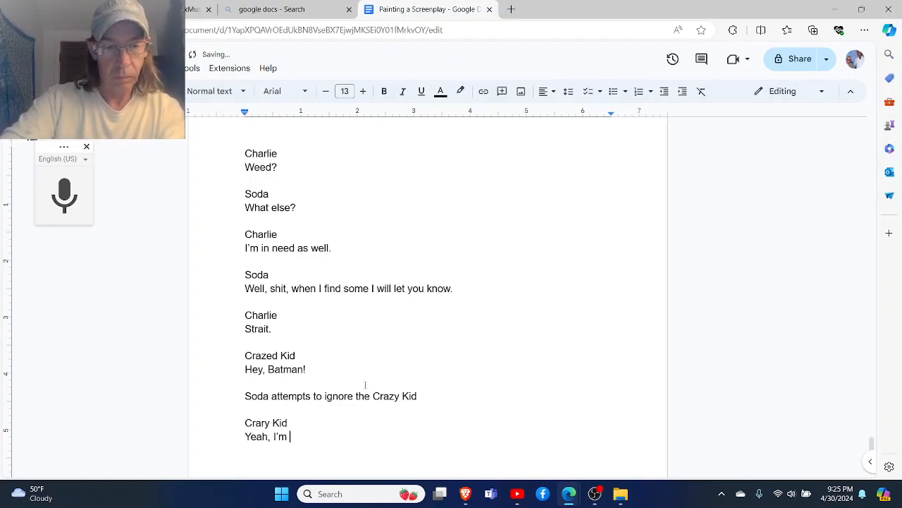
{"action": "type", "text": "ing to you."}
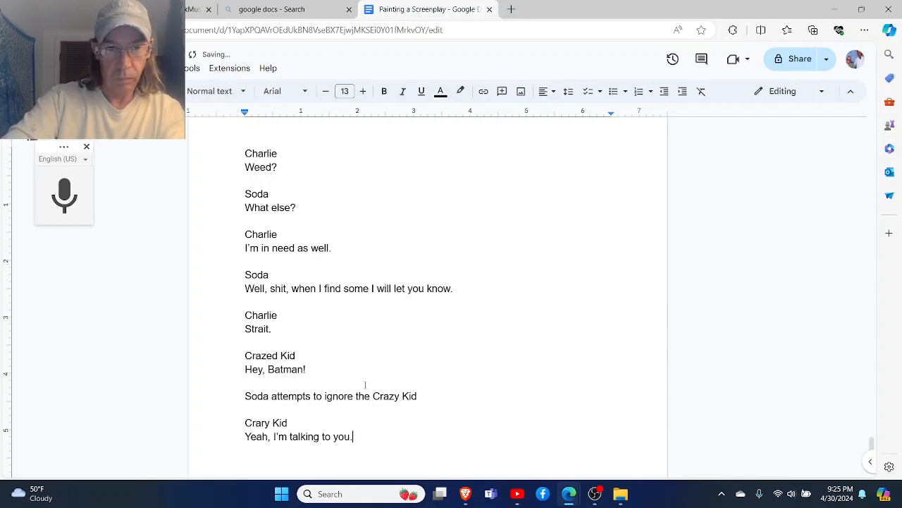
{"action": "key", "text": "BackSpace"}
{"action": "type", "text": "! Your"}
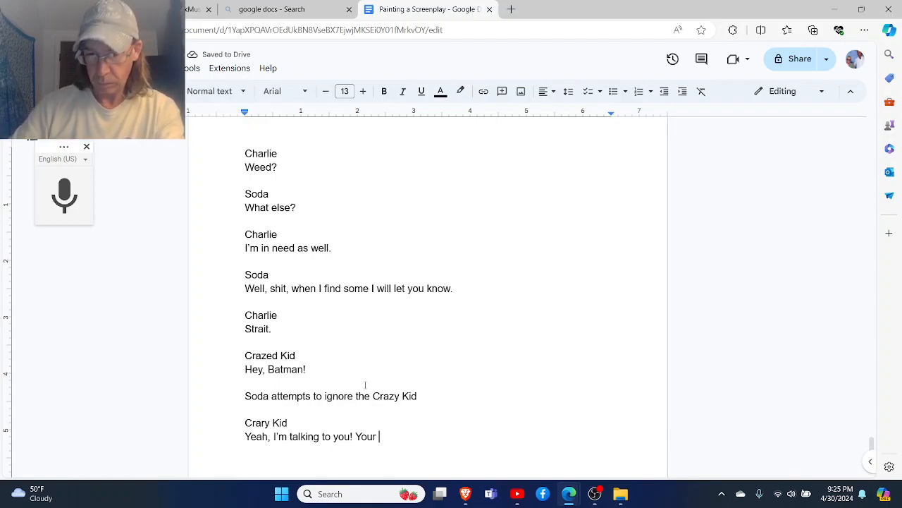
{"action": "key", "text": "BackSpace"}
{"action": "key", "text": "BackSpace"}
{"action": "key", "text": "BackSpace"}
{"action": "key", "text": "BackSpace"}
{"action": "key", "text": "BackSpace"}
{"action": "key", "text": "BackSpace"}
- Continue the Crary Kid's line with "I seen your youtube videos"
{"action": "type", "text": "I seen your youtube videos"}
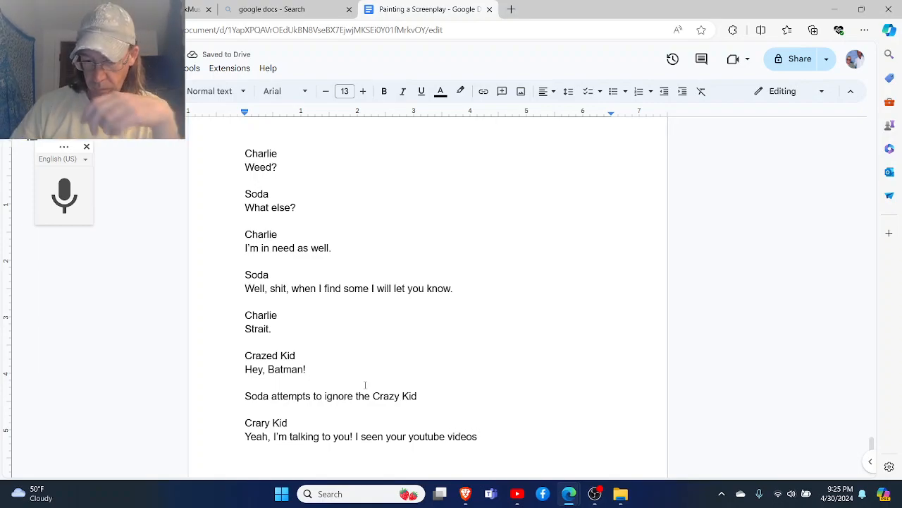
- Reword the end of the Crary Kid's line so the sentence reads "I seen you on the Youtube."
{"action": "scroll", "coordinate": [366, 384], "scroll_direction": "down", "scroll_amount": 1}
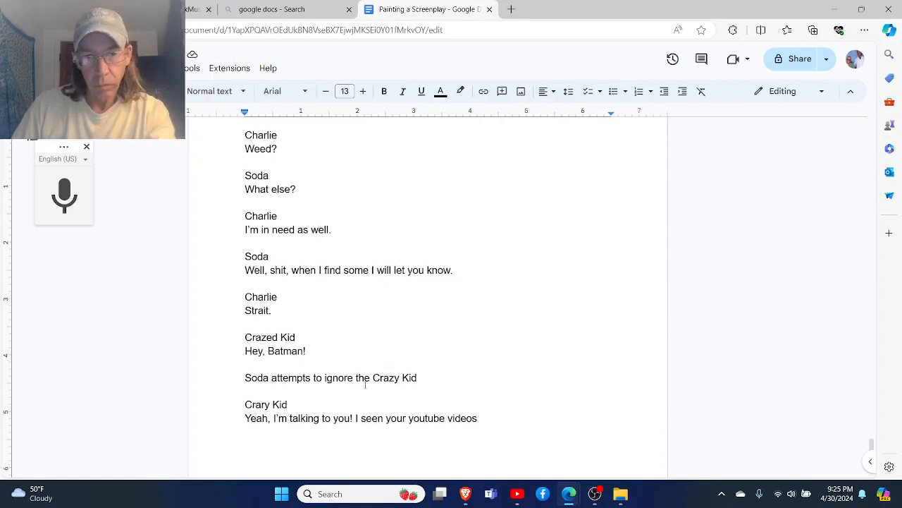
{"action": "key", "text": "BackSpace"}
{"action": "key", "text": "BackSpace"}
{"action": "key", "text": "BackSpace"}
{"action": "key", "text": "BackSpace"}
{"action": "key", "text": "BackSpace"}
{"action": "key", "text": "BackSpace"}
{"action": "key", "text": "BackSpace"}
{"action": "key", "text": "BackSpace"}
{"action": "key", "text": "BackSpace"}
{"action": "key", "text": "BackSpace"}
{"action": "key", "text": "BackSpace"}
{"action": "key", "text": "BackSpace"}
{"action": "key", "text": "BackSpace"}
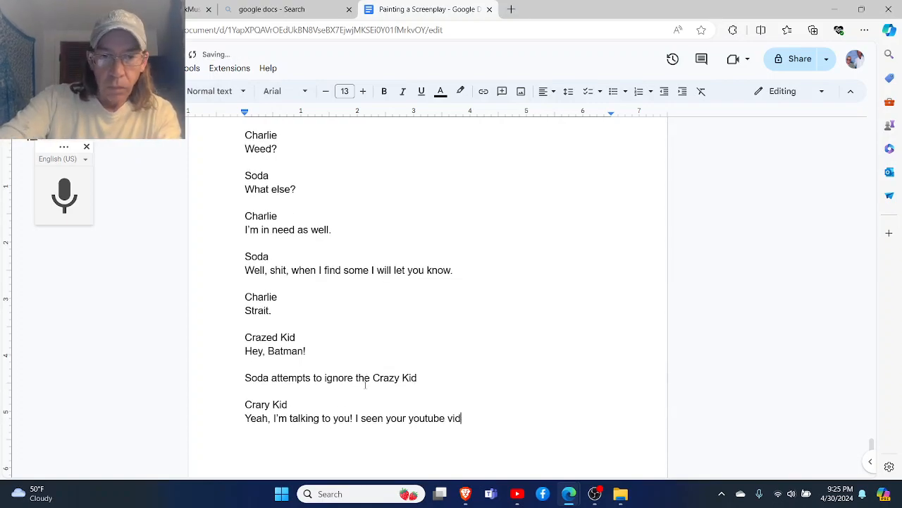
{"action": "key", "text": "BackSpace"}
{"action": "key", "text": "BackSpace"}
{"action": "key", "text": "BackSpace"}
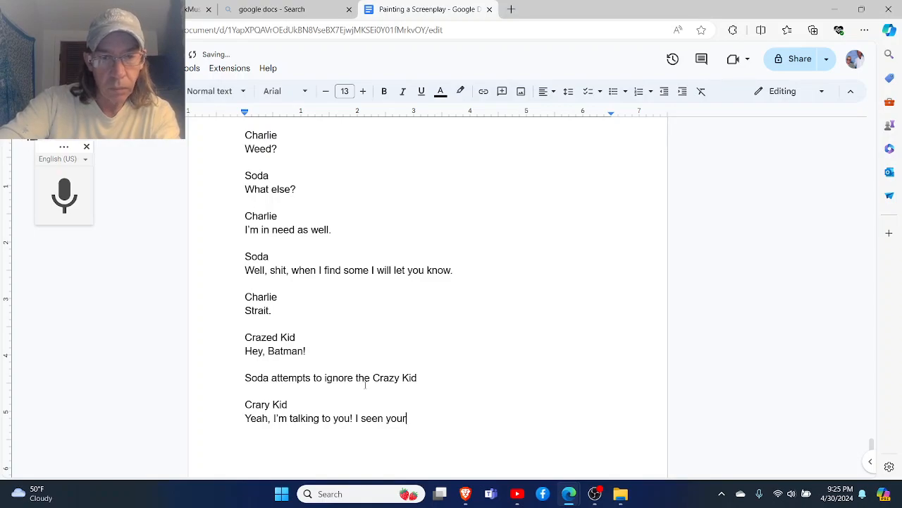
{"action": "type", "text": "on the Youtube."}
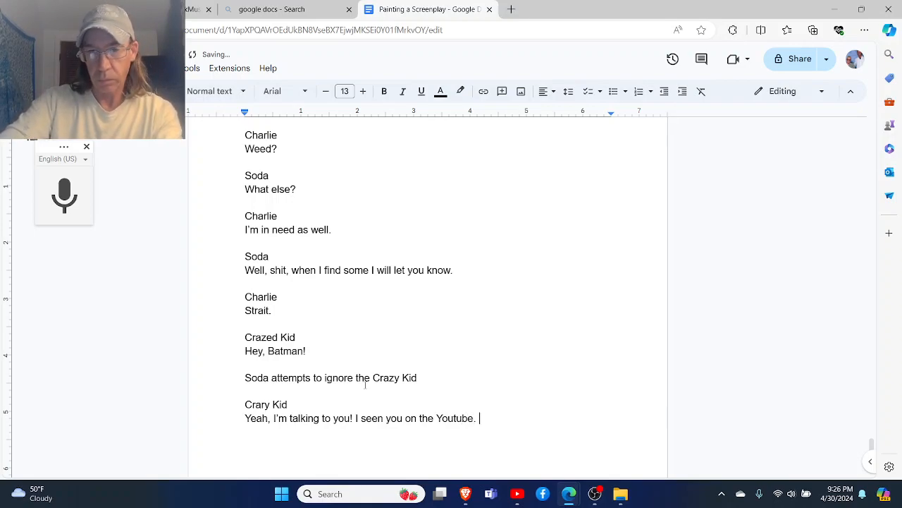
- Replace the period after "Youtube" with an exclamation mark, add "Your Batman!" and leave a blank line after the dialogue
{"action": "key", "text": "BackSpace"}
{"action": "key", "text": "BackSpace"}
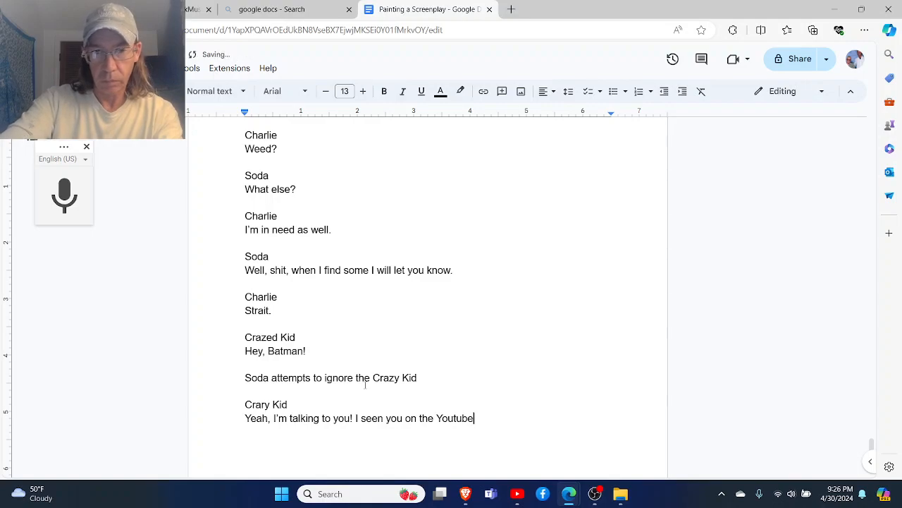
{"action": "type", "text": "! You"}
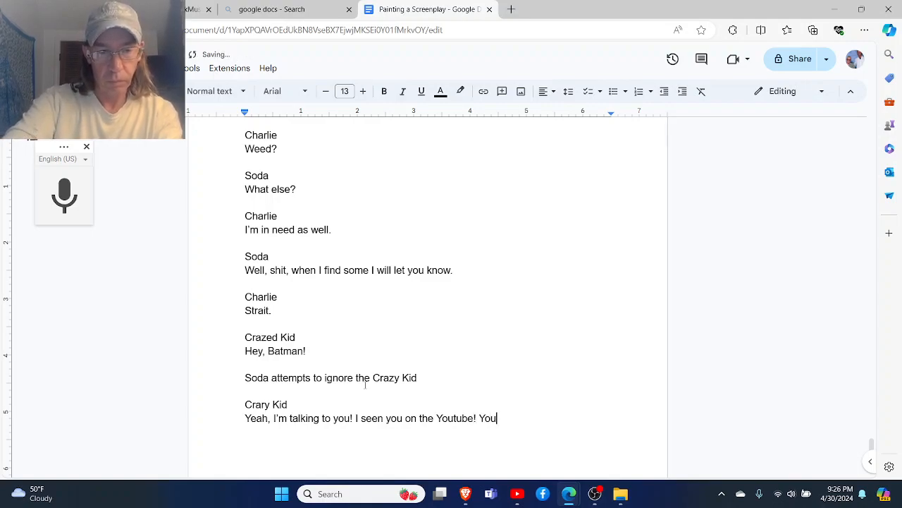
{"action": "type", "text": "r Batman!"}
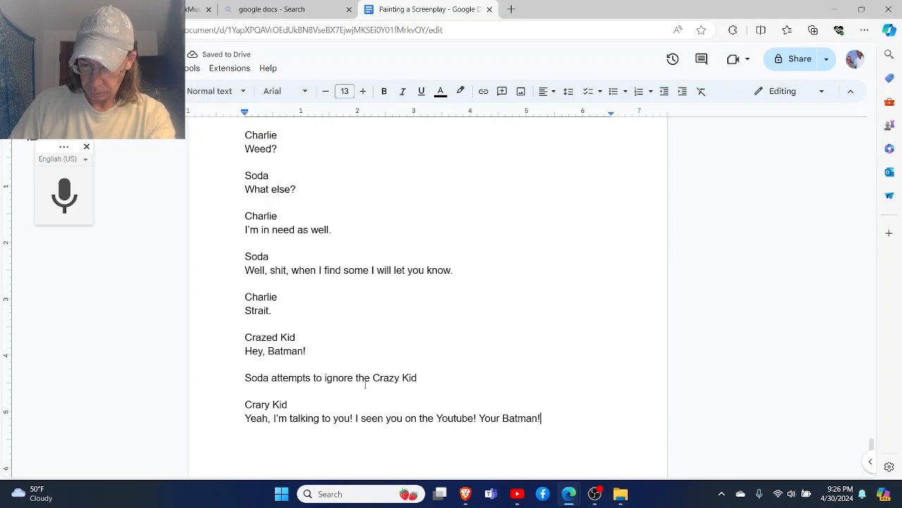
{"action": "scroll", "coordinate": [365, 384], "scroll_direction": "down", "scroll_amount": 1}
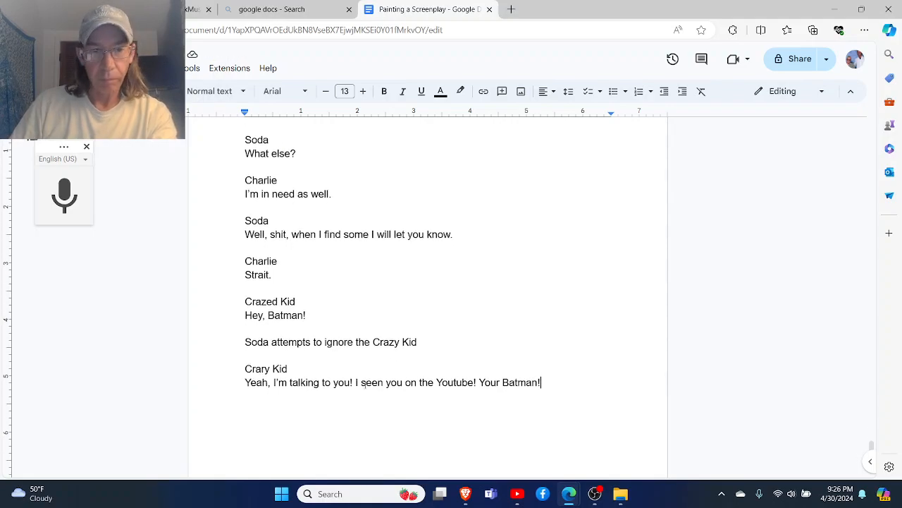
{"action": "key", "text": "Return"}
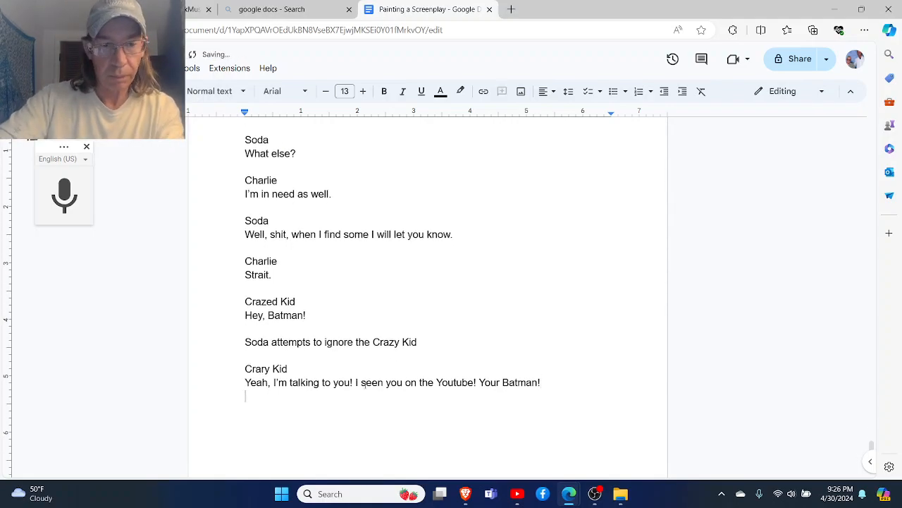
{"action": "type", "text": "An"}
{"action": "key", "text": "BackSpace"}
{"action": "key", "text": "BackSpace"}
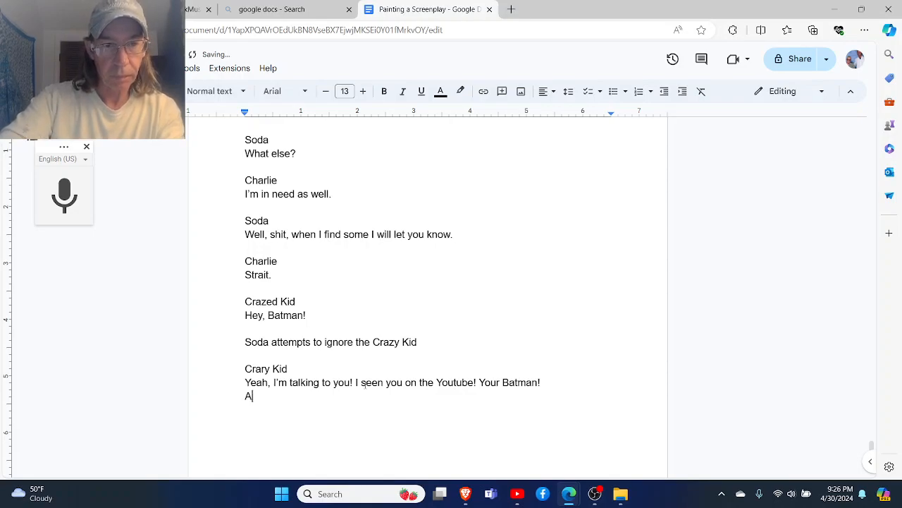
{"action": "key", "text": "Return"}
- Add the character cue "Soda" with the line "Well, thanks for watching…" below it, followed by a blank line
{"action": "type", "text": "Soda"}
{"action": "key", "text": "Return"}
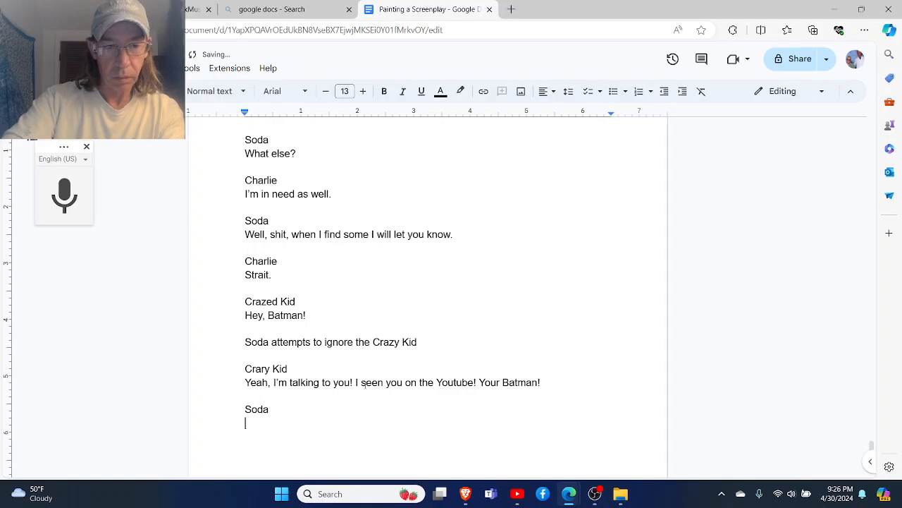
{"action": "type", "text": "We"}
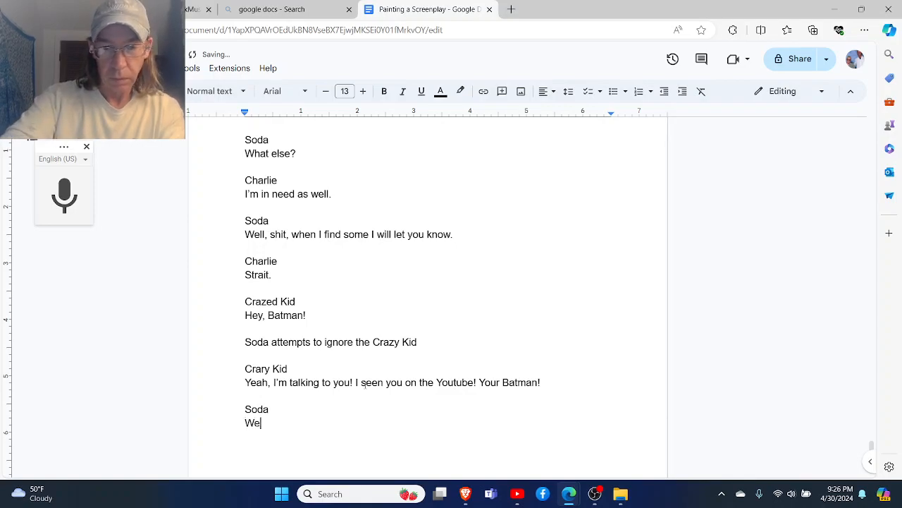
{"action": "type", "text": "ll, thanks "}
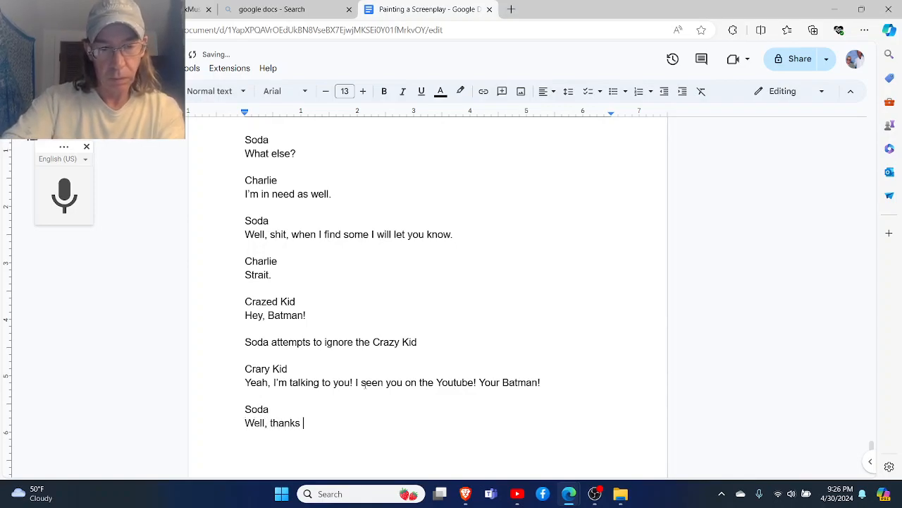
{"action": "type", "text": "for watching"}
{"action": "type", "text": "..."}
{"action": "key", "text": "Return"}
{"action": "key", "text": "Return"}
- Add the character cue "Crazy Kid" with the line "And I'm Mighty Might!" below it, followed by a blank line
{"action": "type", "text": "CRay"}
{"action": "key", "text": "BackSpace"}
{"action": "key", "text": "BackSpace"}
{"action": "key", "text": "BackSpace"}
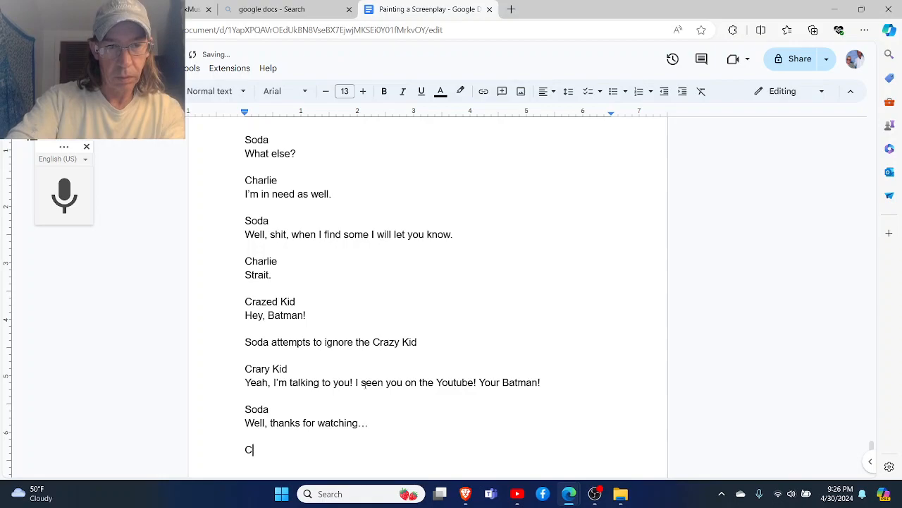
{"action": "type", "text": "razy "}
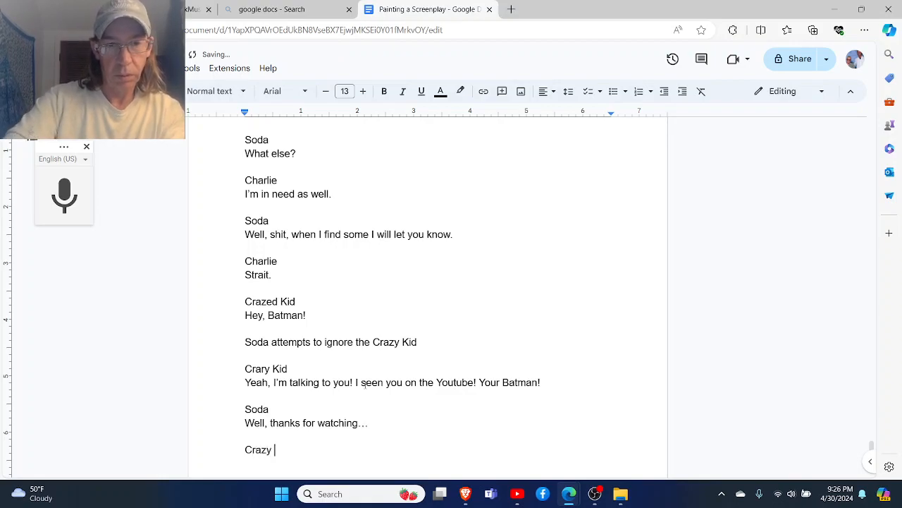
{"action": "type", "text": "Kid"}
{"action": "key", "text": "Return"}
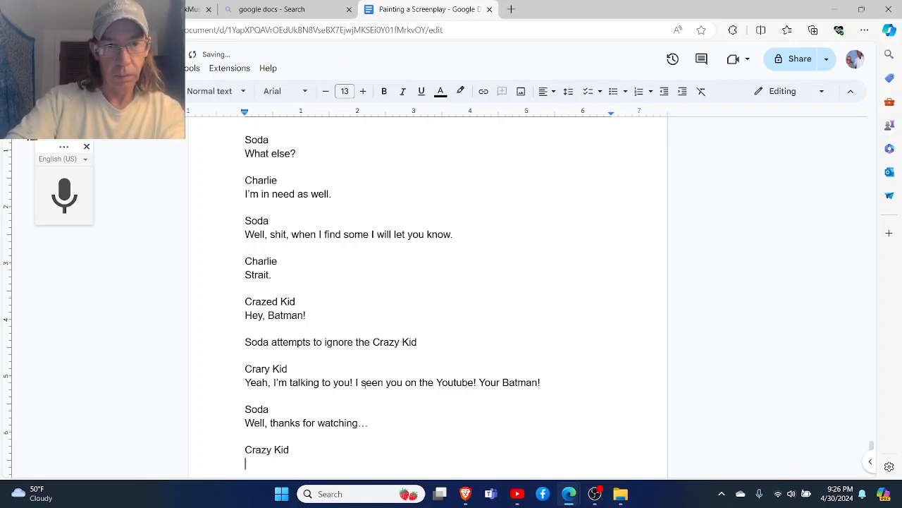
{"action": "type", "text": "A"}
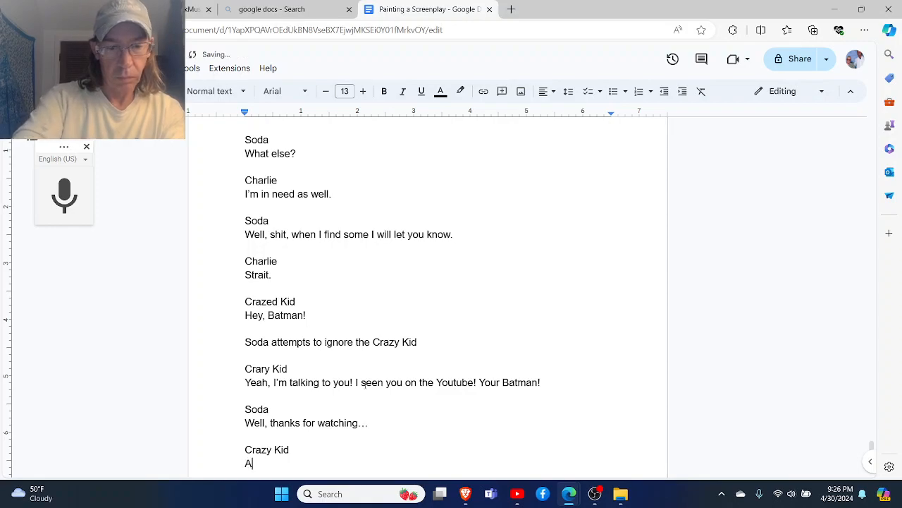
{"action": "type", "text": "nd I'm Mighty"}
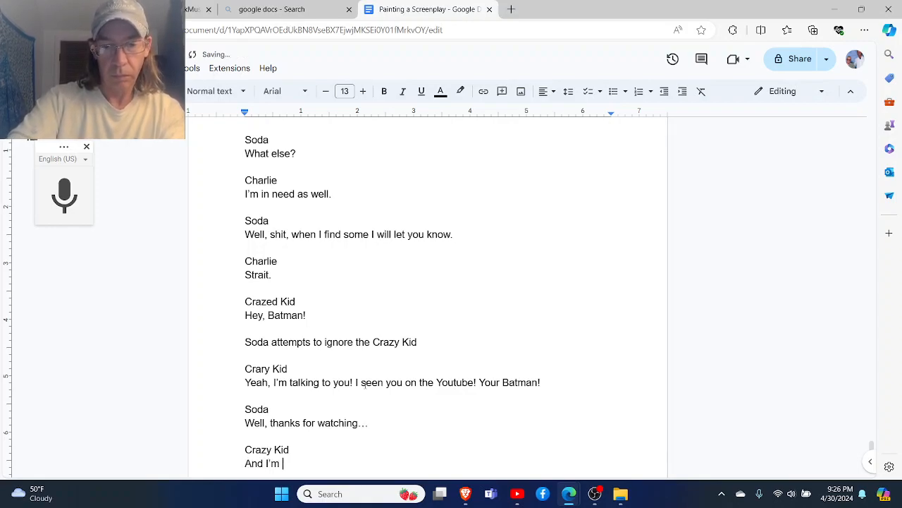
{"action": "type", "text": " Might!"}
{"action": "key", "text": "Return"}
{"action": "key", "text": "Return"}
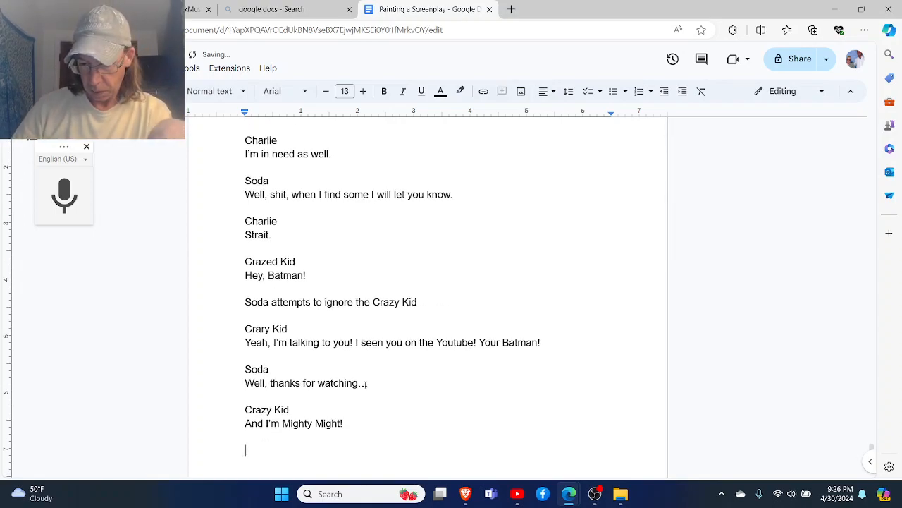
- Add the character cue "Soda" with his reply "Okay, Man" on its own line below
{"action": "type", "text": "S"}
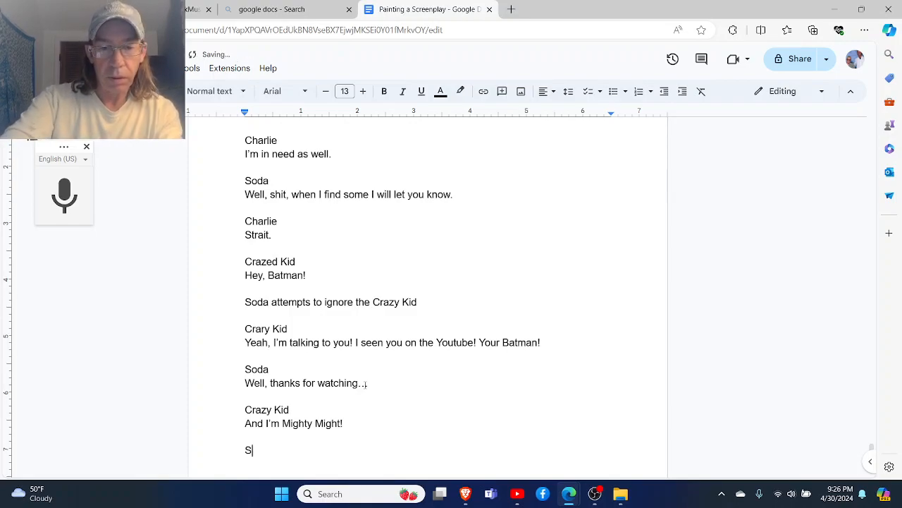
{"action": "type", "text": "oda Okay, Man"}
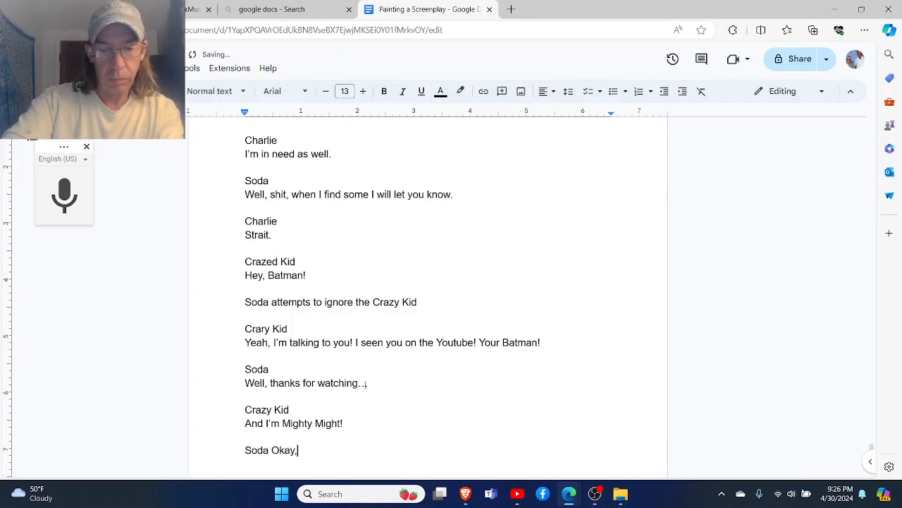
{"action": "key", "text": "Return"}
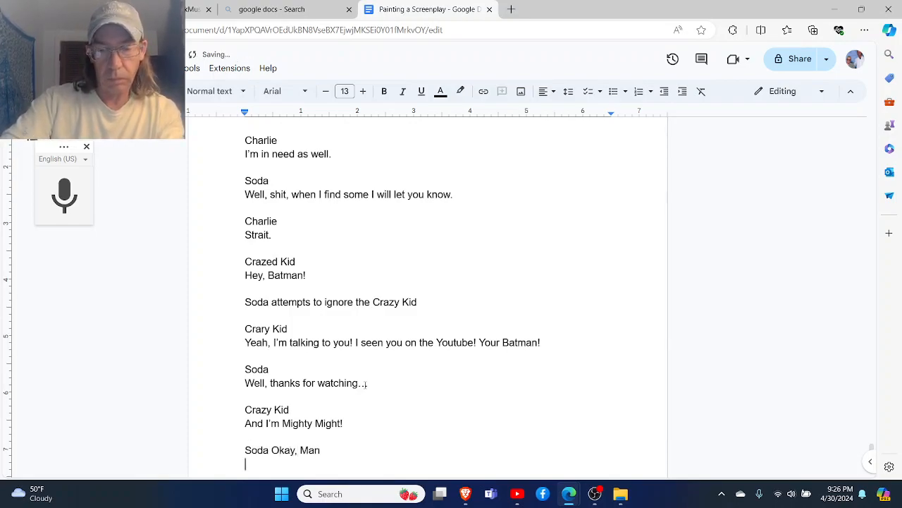
{"action": "scroll", "coordinate": [366, 383], "scroll_direction": "down", "scroll_amount": 1}
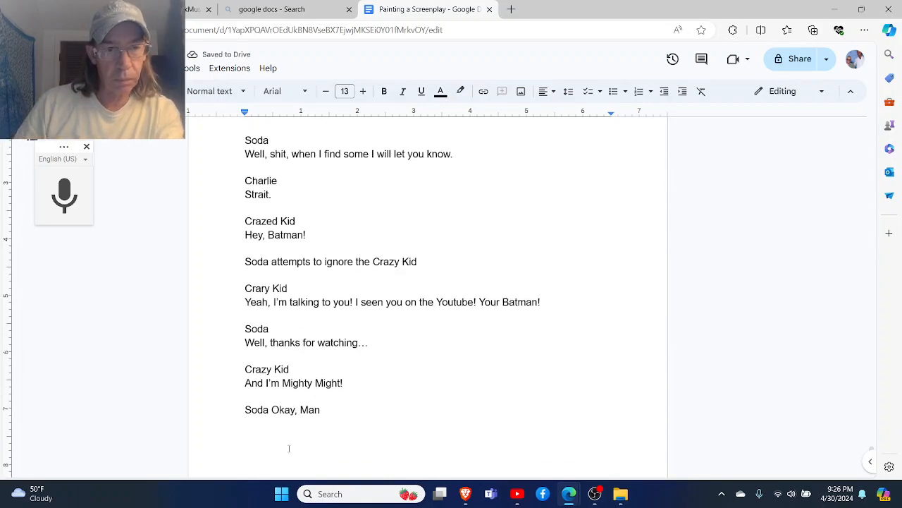
{"action": "left_click", "coordinate": [272, 410]}
{"action": "key", "text": "Return"}
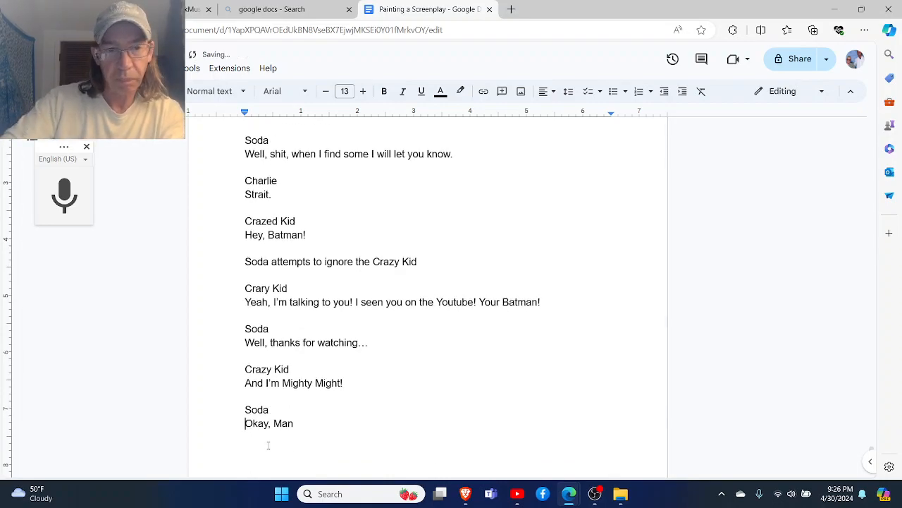
{"action": "scroll", "coordinate": [268, 445], "scroll_direction": "up", "scroll_amount": 15}
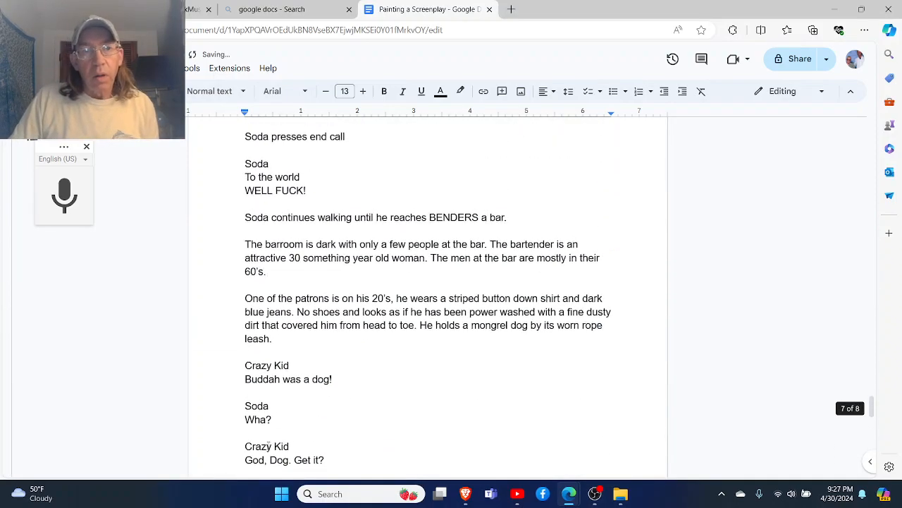
{"action": "scroll", "coordinate": [272, 444], "scroll_direction": "up", "scroll_amount": 15}
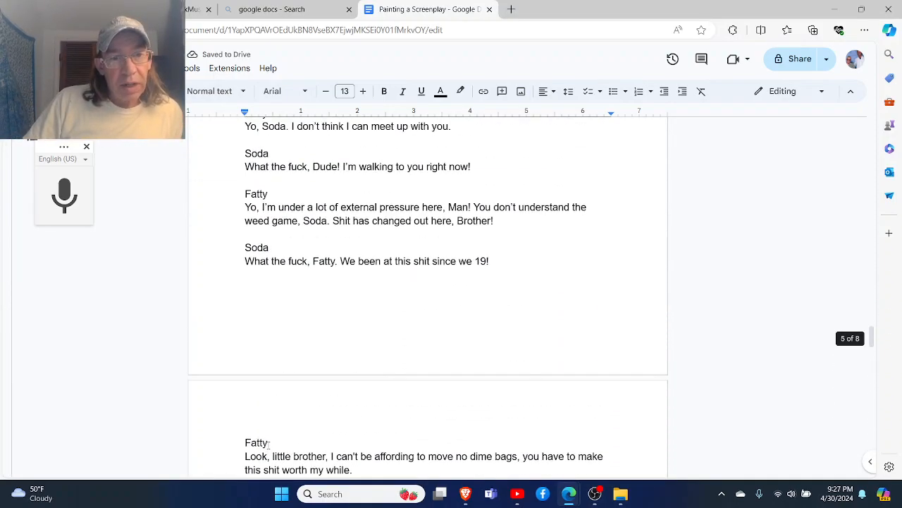
{"action": "scroll", "coordinate": [268, 445], "scroll_direction": "down", "scroll_amount": 6}
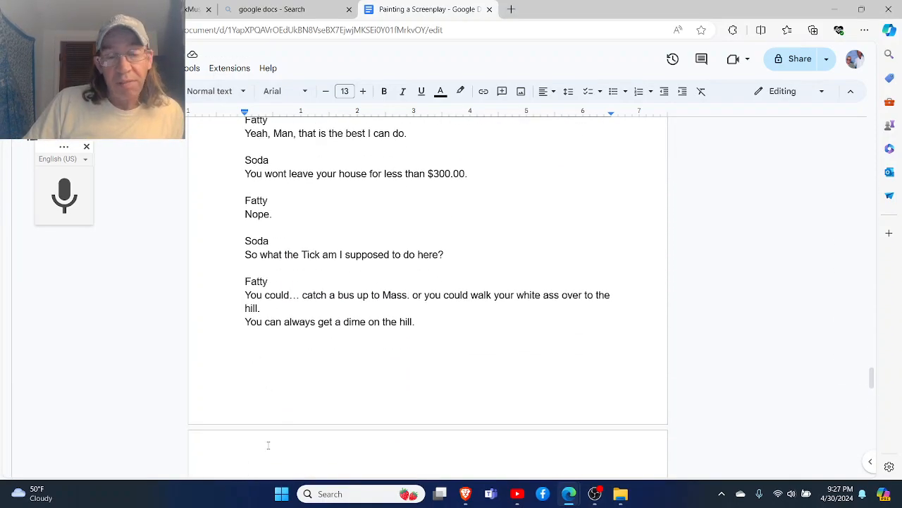
{"action": "scroll", "coordinate": [268, 445], "scroll_direction": "down", "scroll_amount": 5}
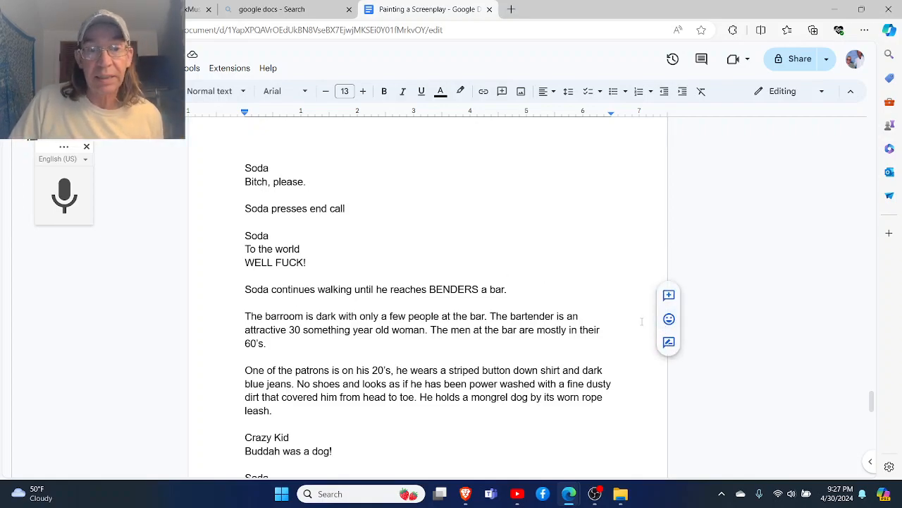
{"action": "scroll", "coordinate": [634, 310], "scroll_direction": "down", "scroll_amount": 1}
{"action": "scroll", "coordinate": [643, 321], "scroll_direction": "down", "scroll_amount": 1}
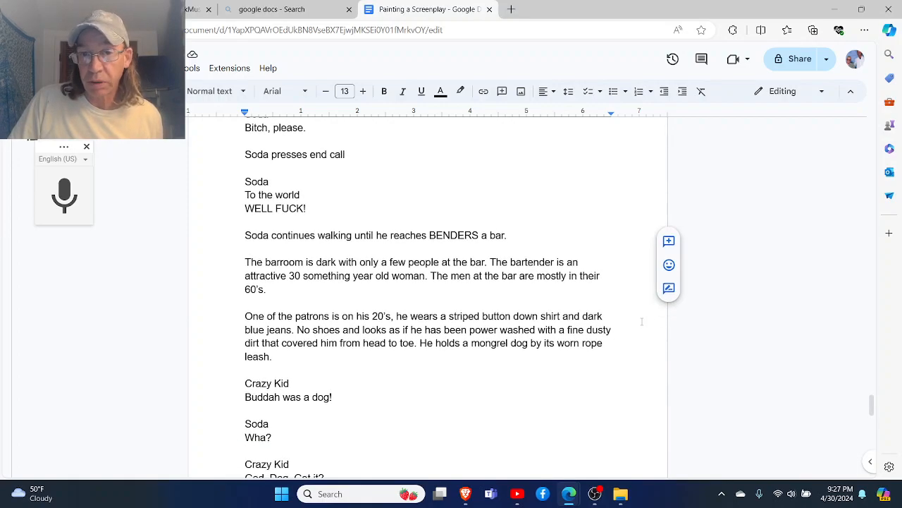
{"action": "scroll", "coordinate": [642, 323], "scroll_direction": "down", "scroll_amount": 1}
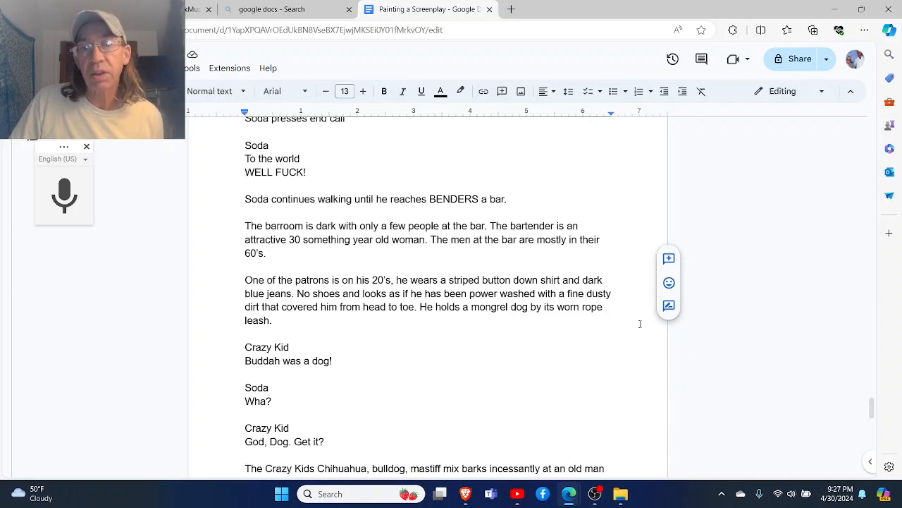
- Read through the BENDERS bar scene, from Soda reaching the bar to the last line of the script
{"action": "scroll", "coordinate": [640, 324], "scroll_direction": "down", "scroll_amount": 1}
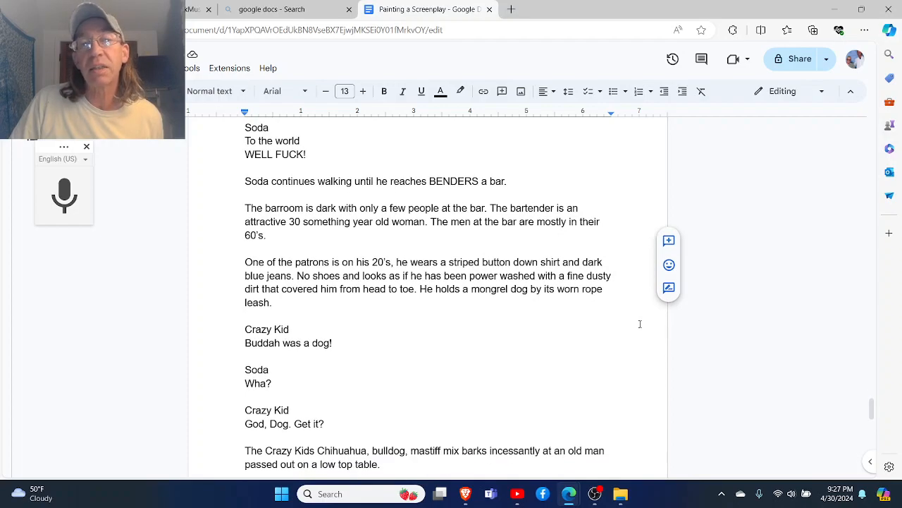
{"action": "scroll", "coordinate": [641, 324], "scroll_direction": "down", "scroll_amount": 2}
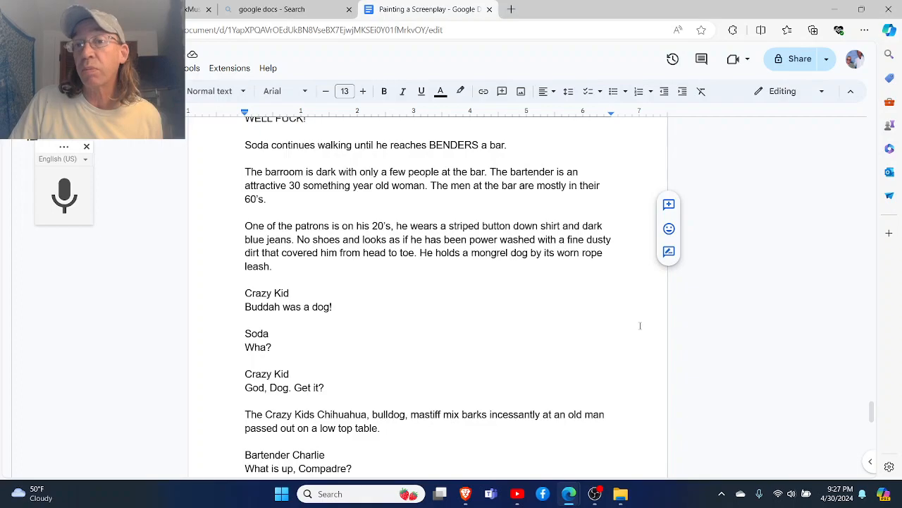
{"action": "scroll", "coordinate": [640, 325], "scroll_direction": "down", "scroll_amount": 2}
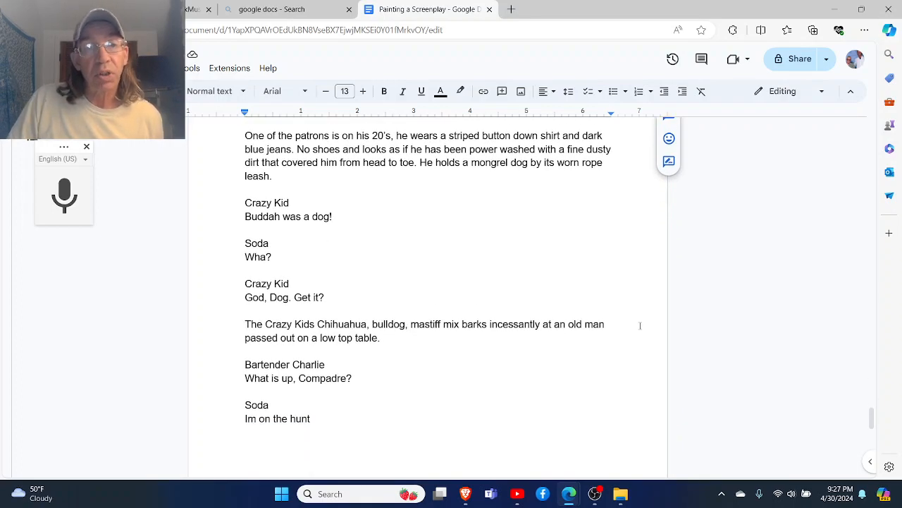
{"action": "scroll", "coordinate": [640, 325], "scroll_direction": "down", "scroll_amount": 1}
{"action": "scroll", "coordinate": [640, 325], "scroll_direction": "down", "scroll_amount": 1}
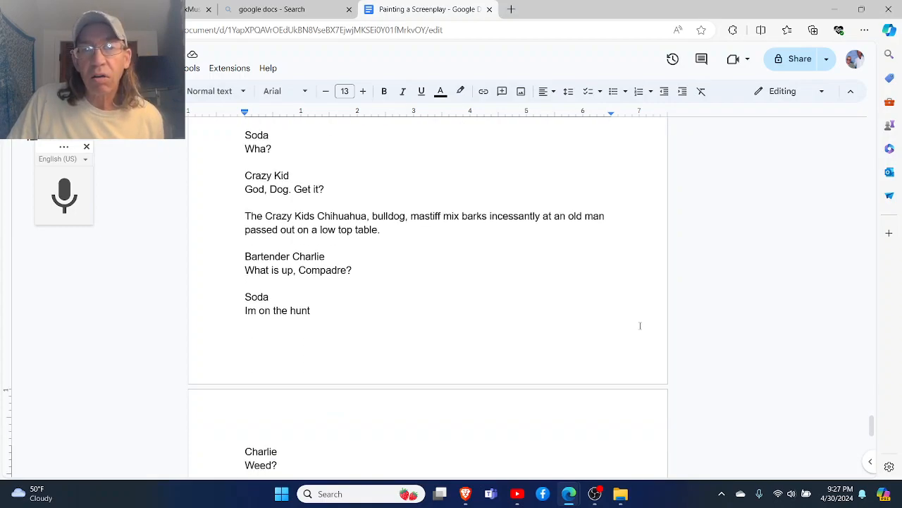
{"action": "scroll", "coordinate": [641, 325], "scroll_direction": "down", "scroll_amount": 1}
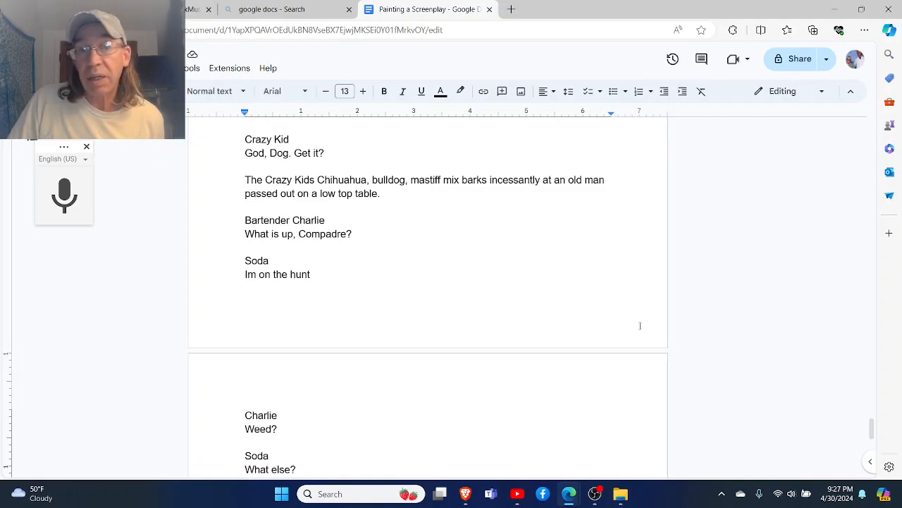
{"action": "scroll", "coordinate": [640, 325], "scroll_direction": "down", "scroll_amount": 1}
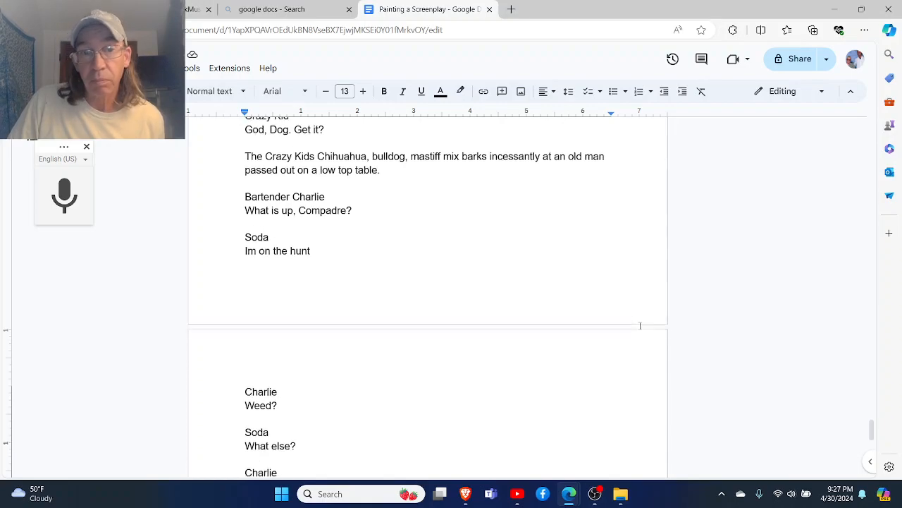
{"action": "scroll", "coordinate": [640, 325], "scroll_direction": "down", "scroll_amount": 1}
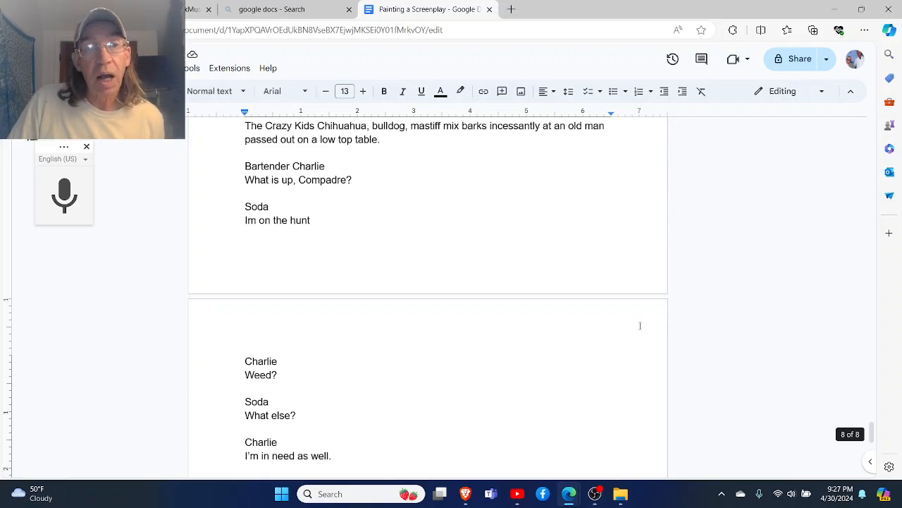
{"action": "scroll", "coordinate": [640, 325], "scroll_direction": "down", "scroll_amount": 1}
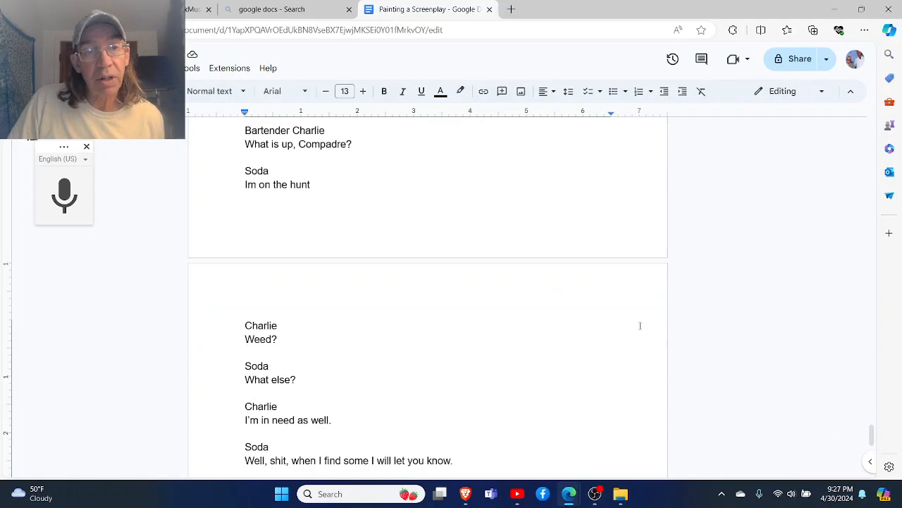
{"action": "scroll", "coordinate": [641, 325], "scroll_direction": "down", "scroll_amount": 5}
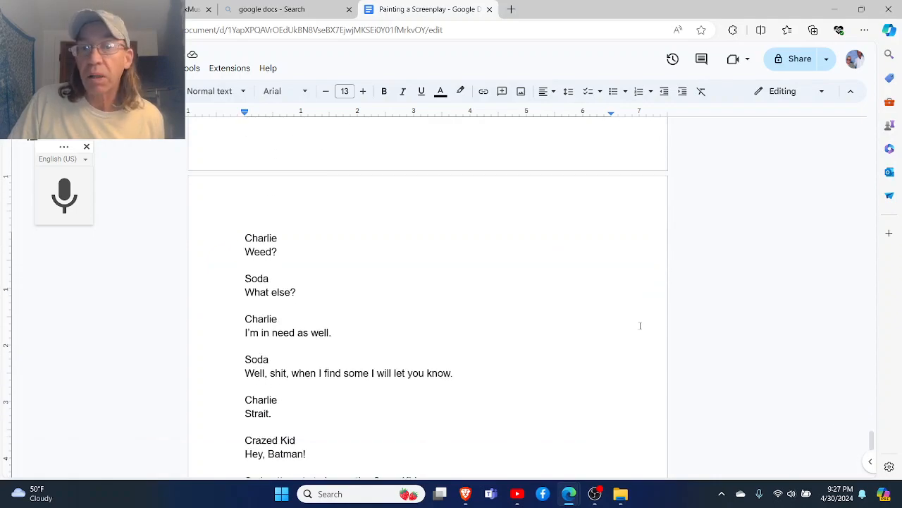
{"action": "scroll", "coordinate": [640, 325], "scroll_direction": "down", "scroll_amount": 2}
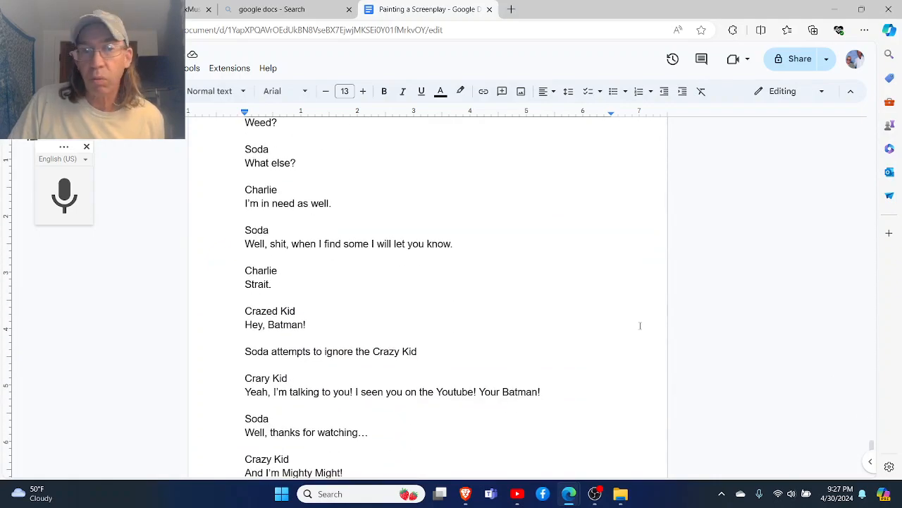
{"action": "scroll", "coordinate": [641, 325], "scroll_direction": "down", "scroll_amount": 2}
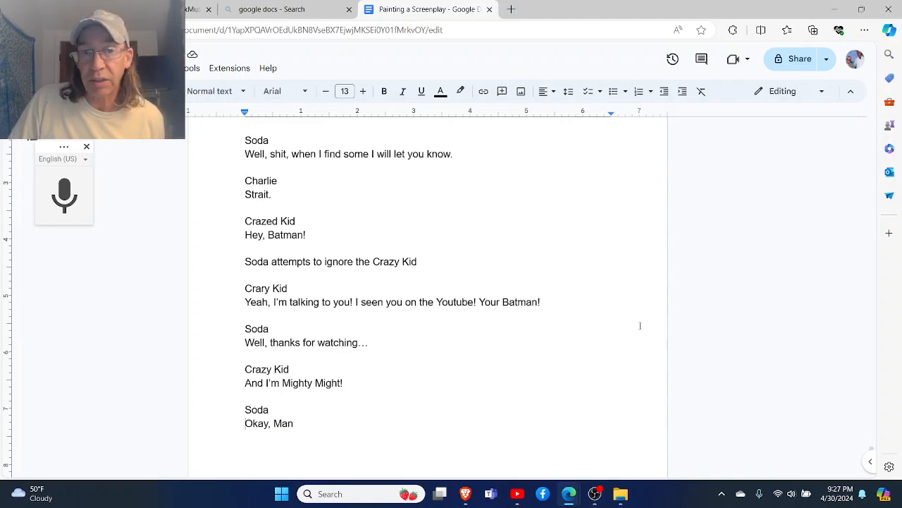
{"action": "scroll", "coordinate": [641, 325], "scroll_direction": "down", "scroll_amount": 1}
{"action": "scroll", "coordinate": [640, 325], "scroll_direction": "down", "scroll_amount": 1}
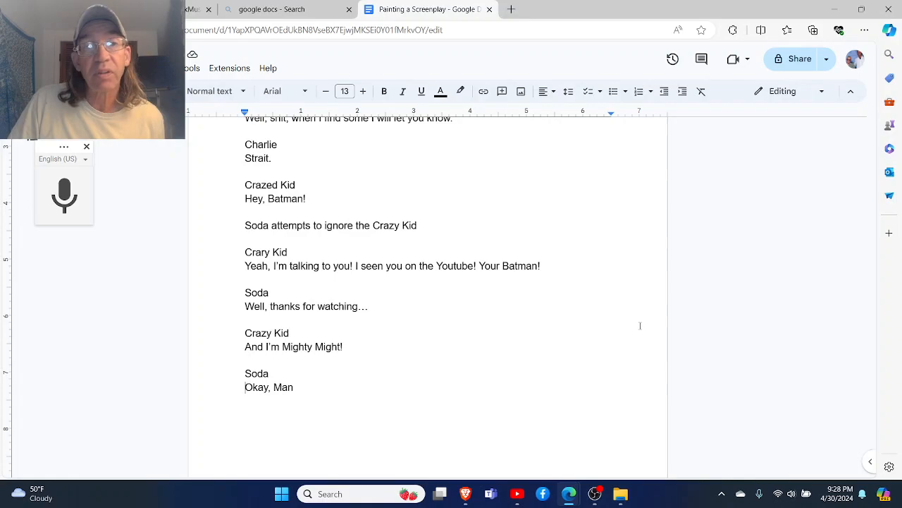
{"action": "scroll", "coordinate": [641, 325], "scroll_direction": "down", "scroll_amount": 1}
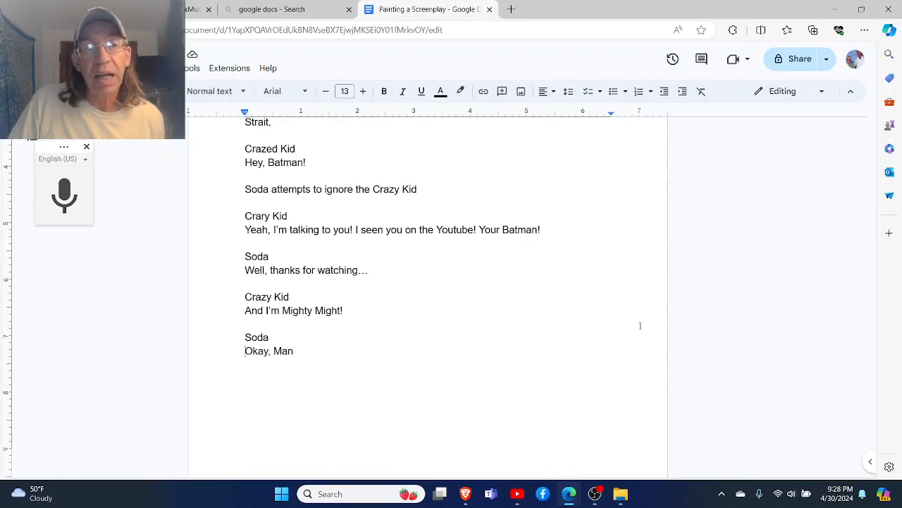
{"action": "scroll", "coordinate": [640, 325], "scroll_direction": "down", "scroll_amount": 1}
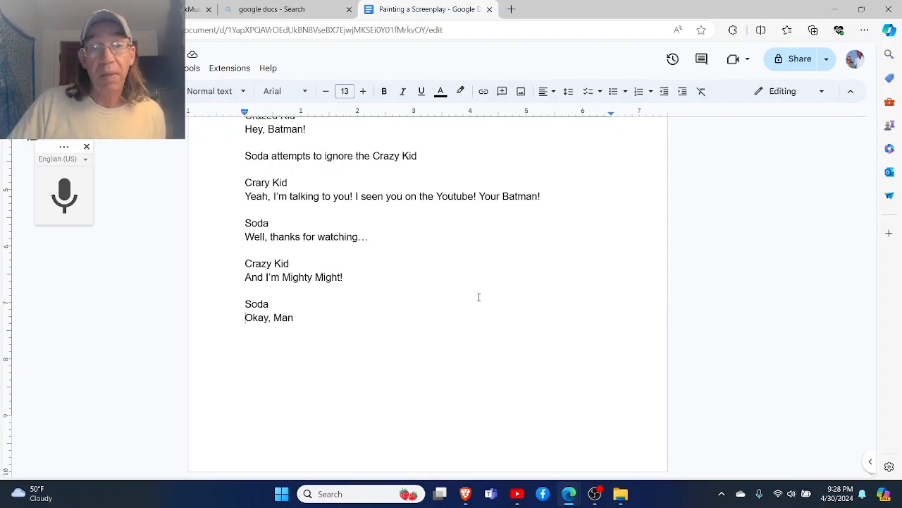
- Return to the first page of the script to look over the setting, character list and theme notes
{"action": "scroll", "coordinate": [477, 296], "scroll_direction": "up", "scroll_amount": 10}
{"action": "scroll", "coordinate": [473, 302], "scroll_direction": "up", "scroll_amount": 15}
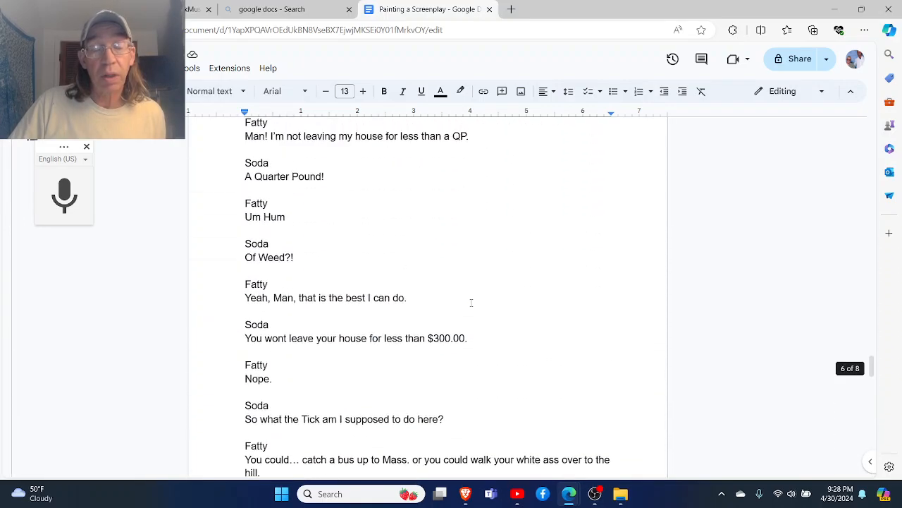
{"action": "scroll", "coordinate": [471, 302], "scroll_direction": "up", "scroll_amount": 15}
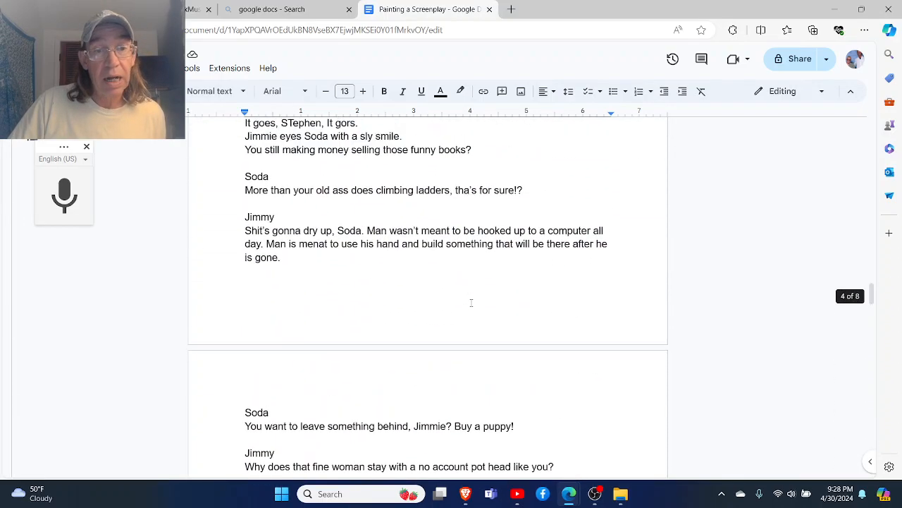
{"action": "scroll", "coordinate": [471, 302], "scroll_direction": "up", "scroll_amount": 15}
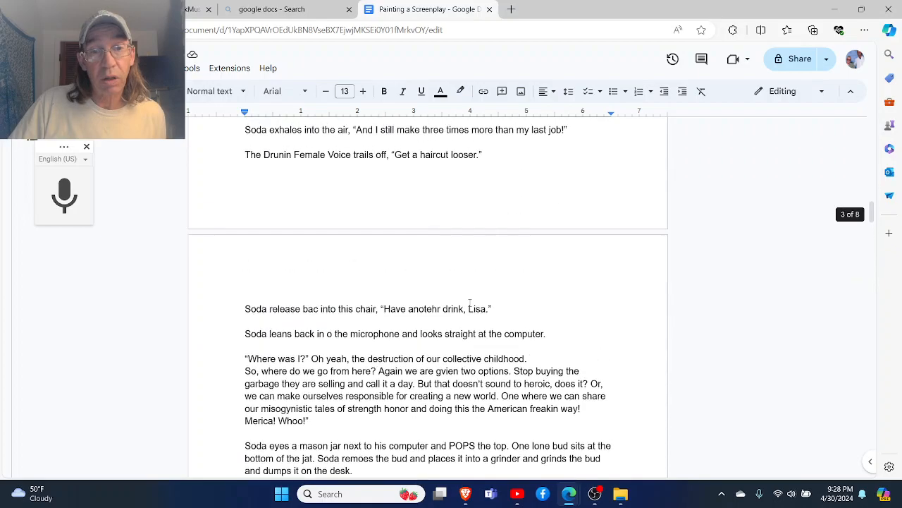
{"action": "scroll", "coordinate": [469, 303], "scroll_direction": "up", "scroll_amount": 10}
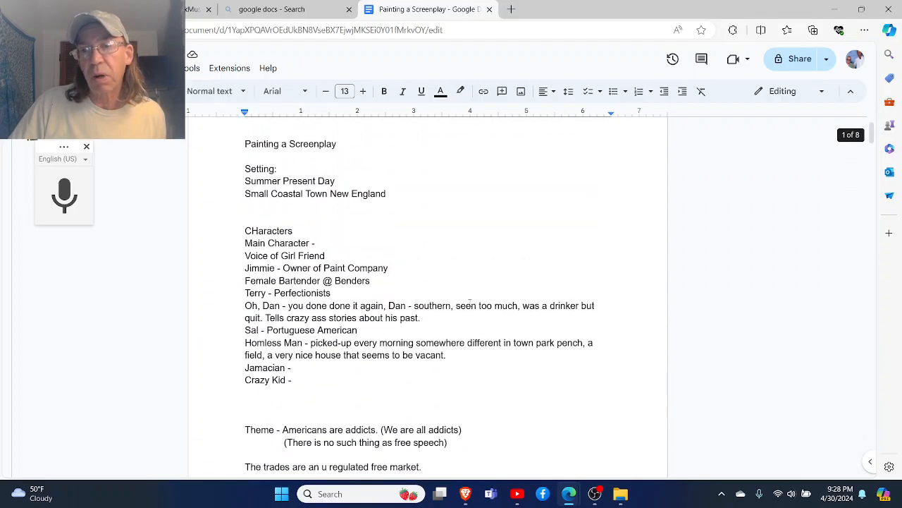